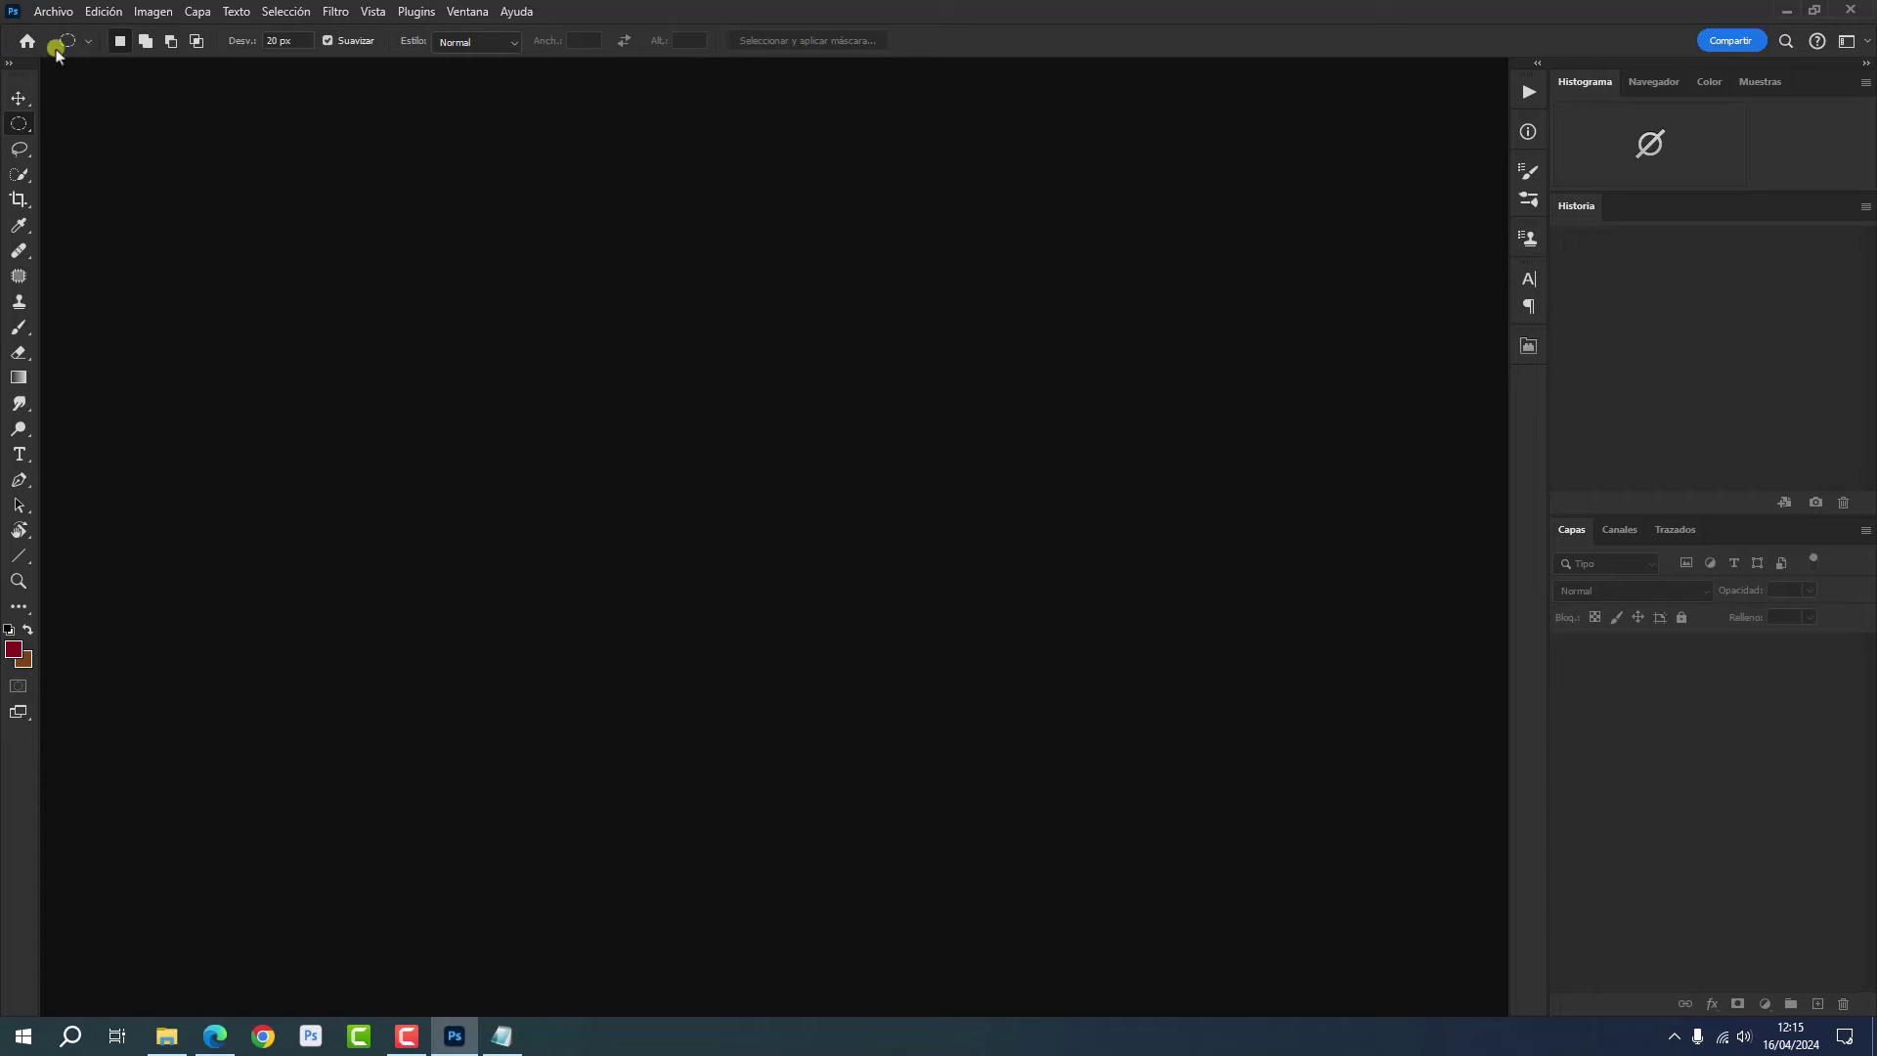
- Create a new 1080 × 1350 px document at 100 ppi with a white background
click(51, 14)
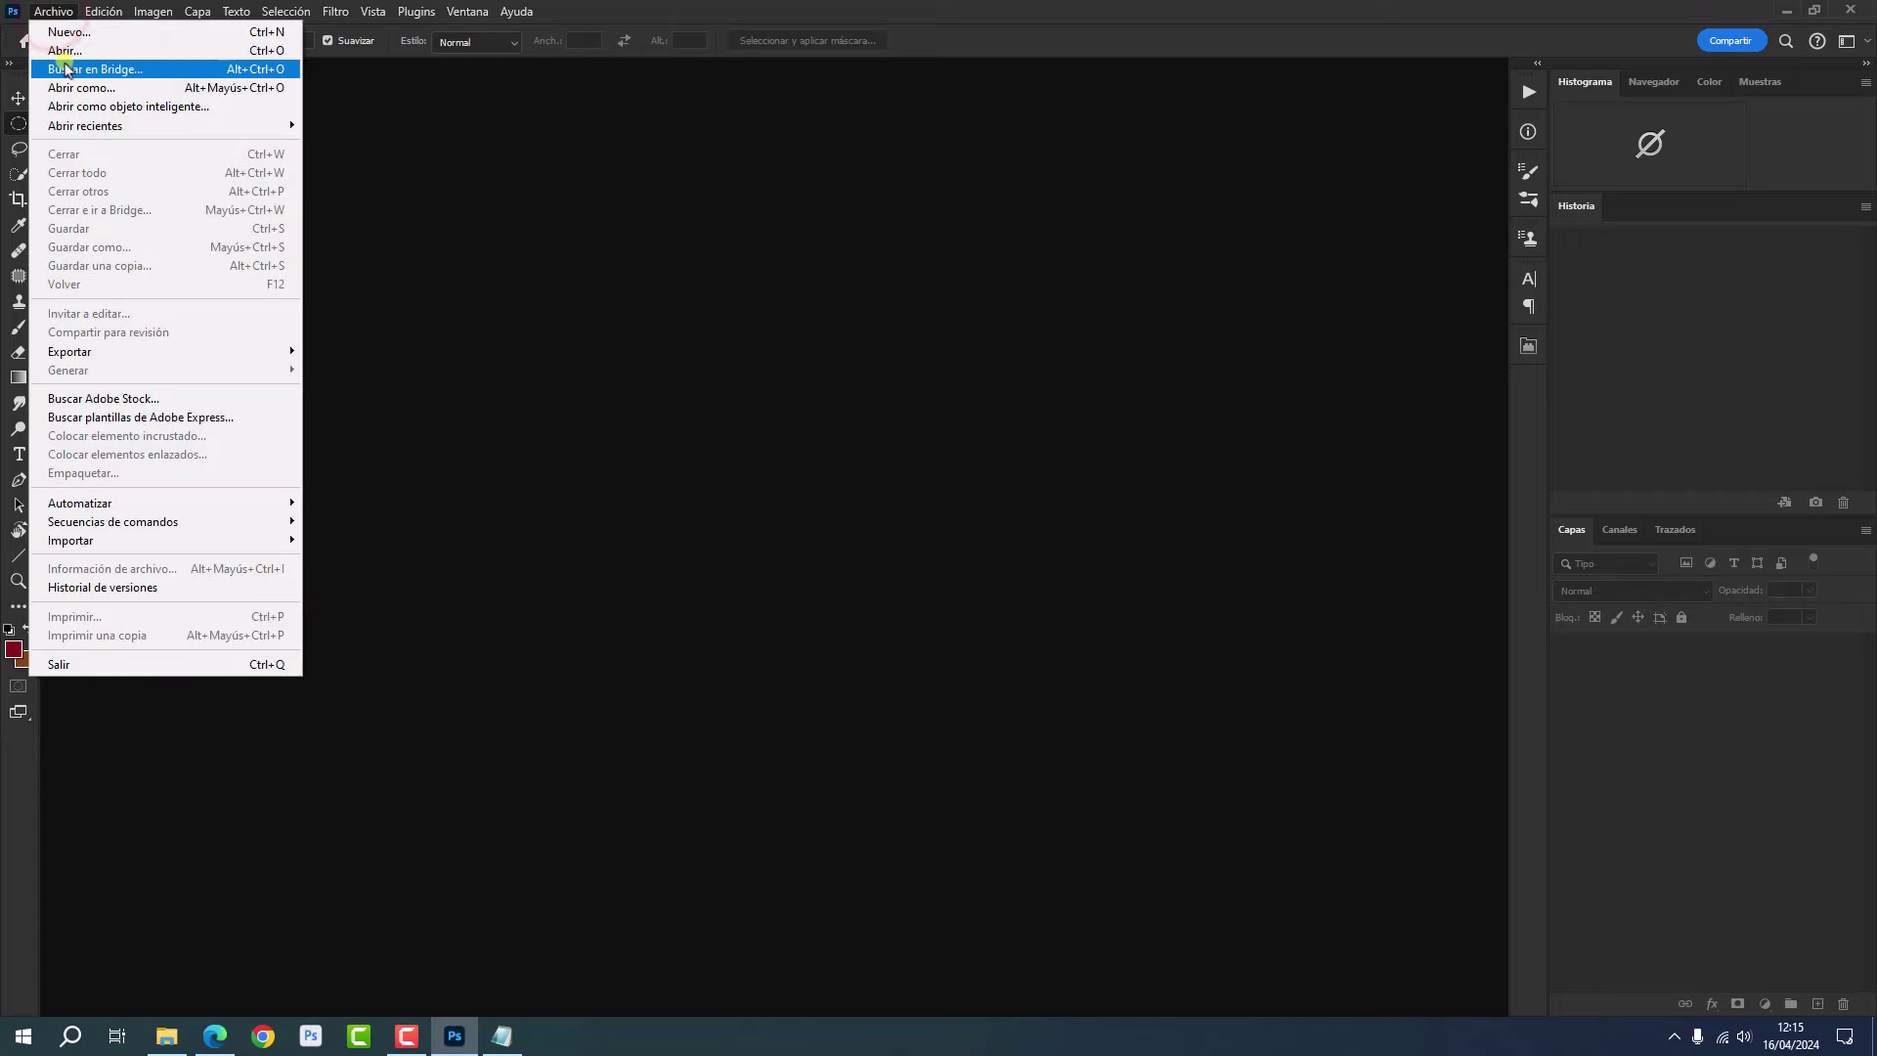
click(110, 32)
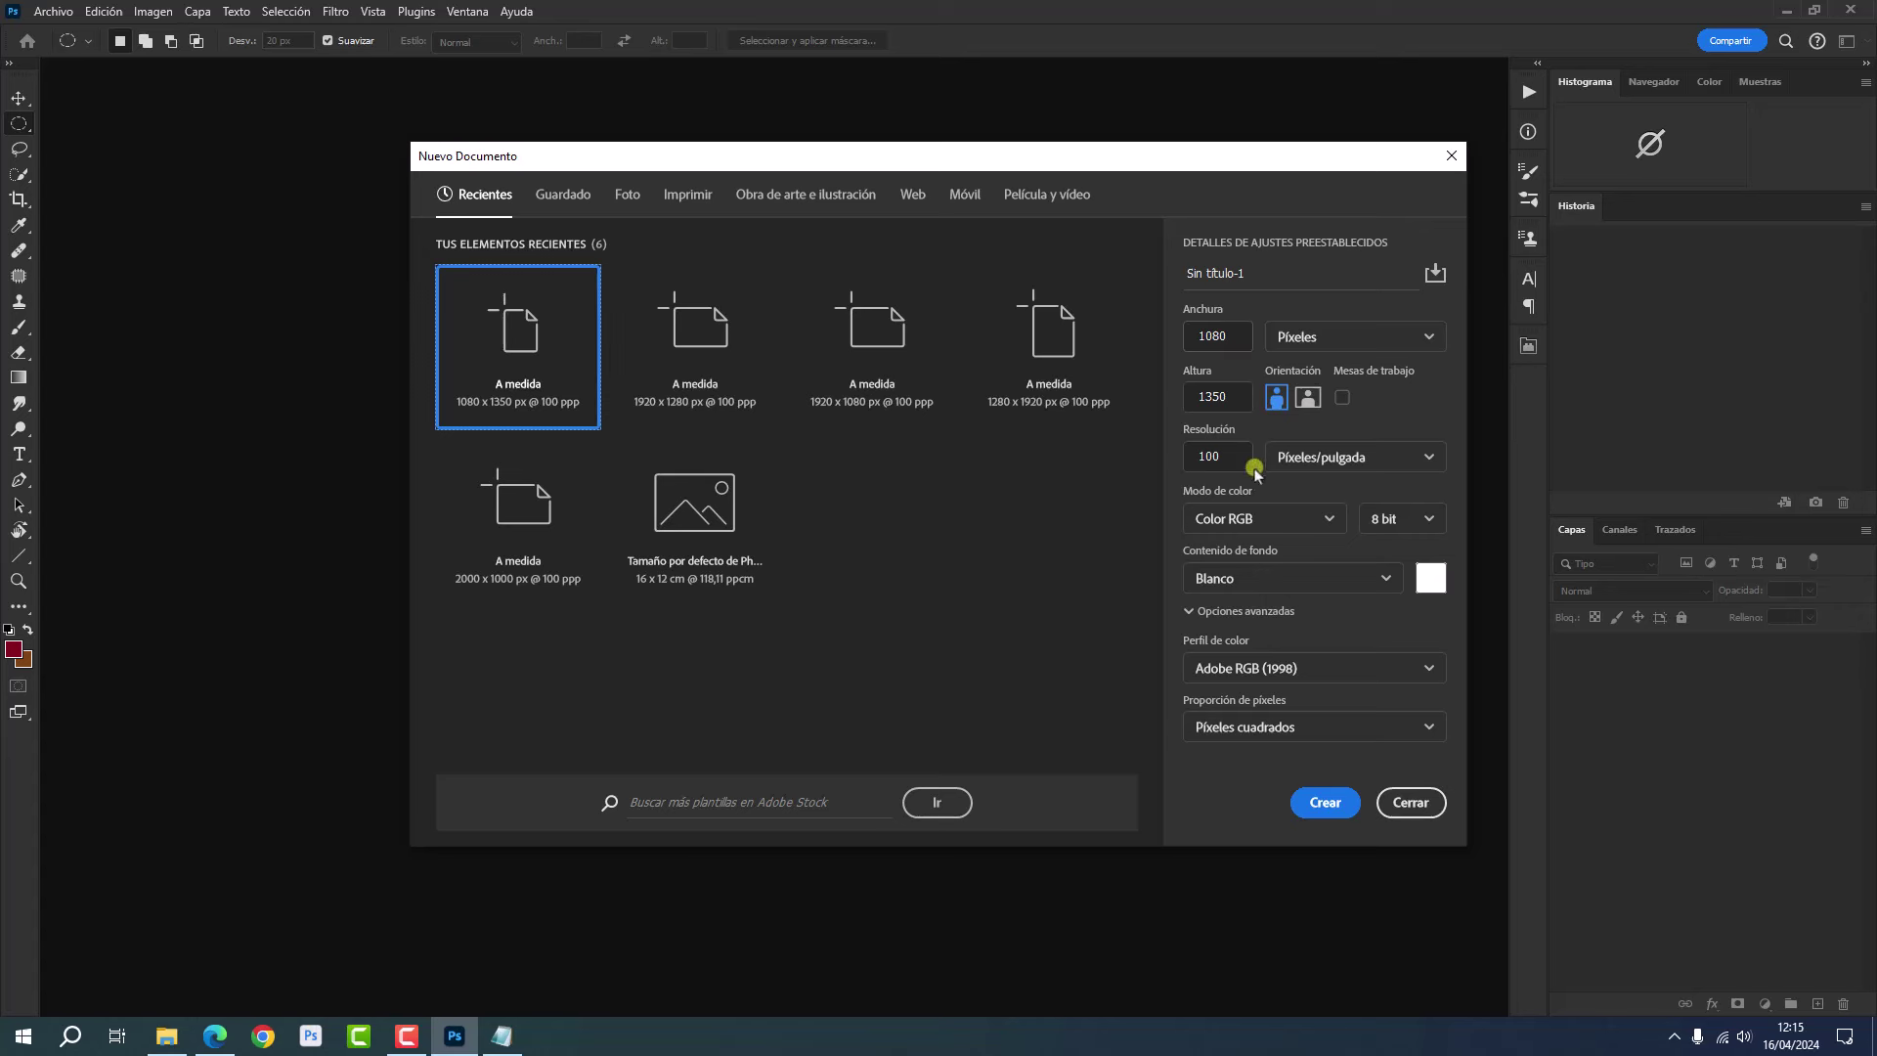
click(1322, 799)
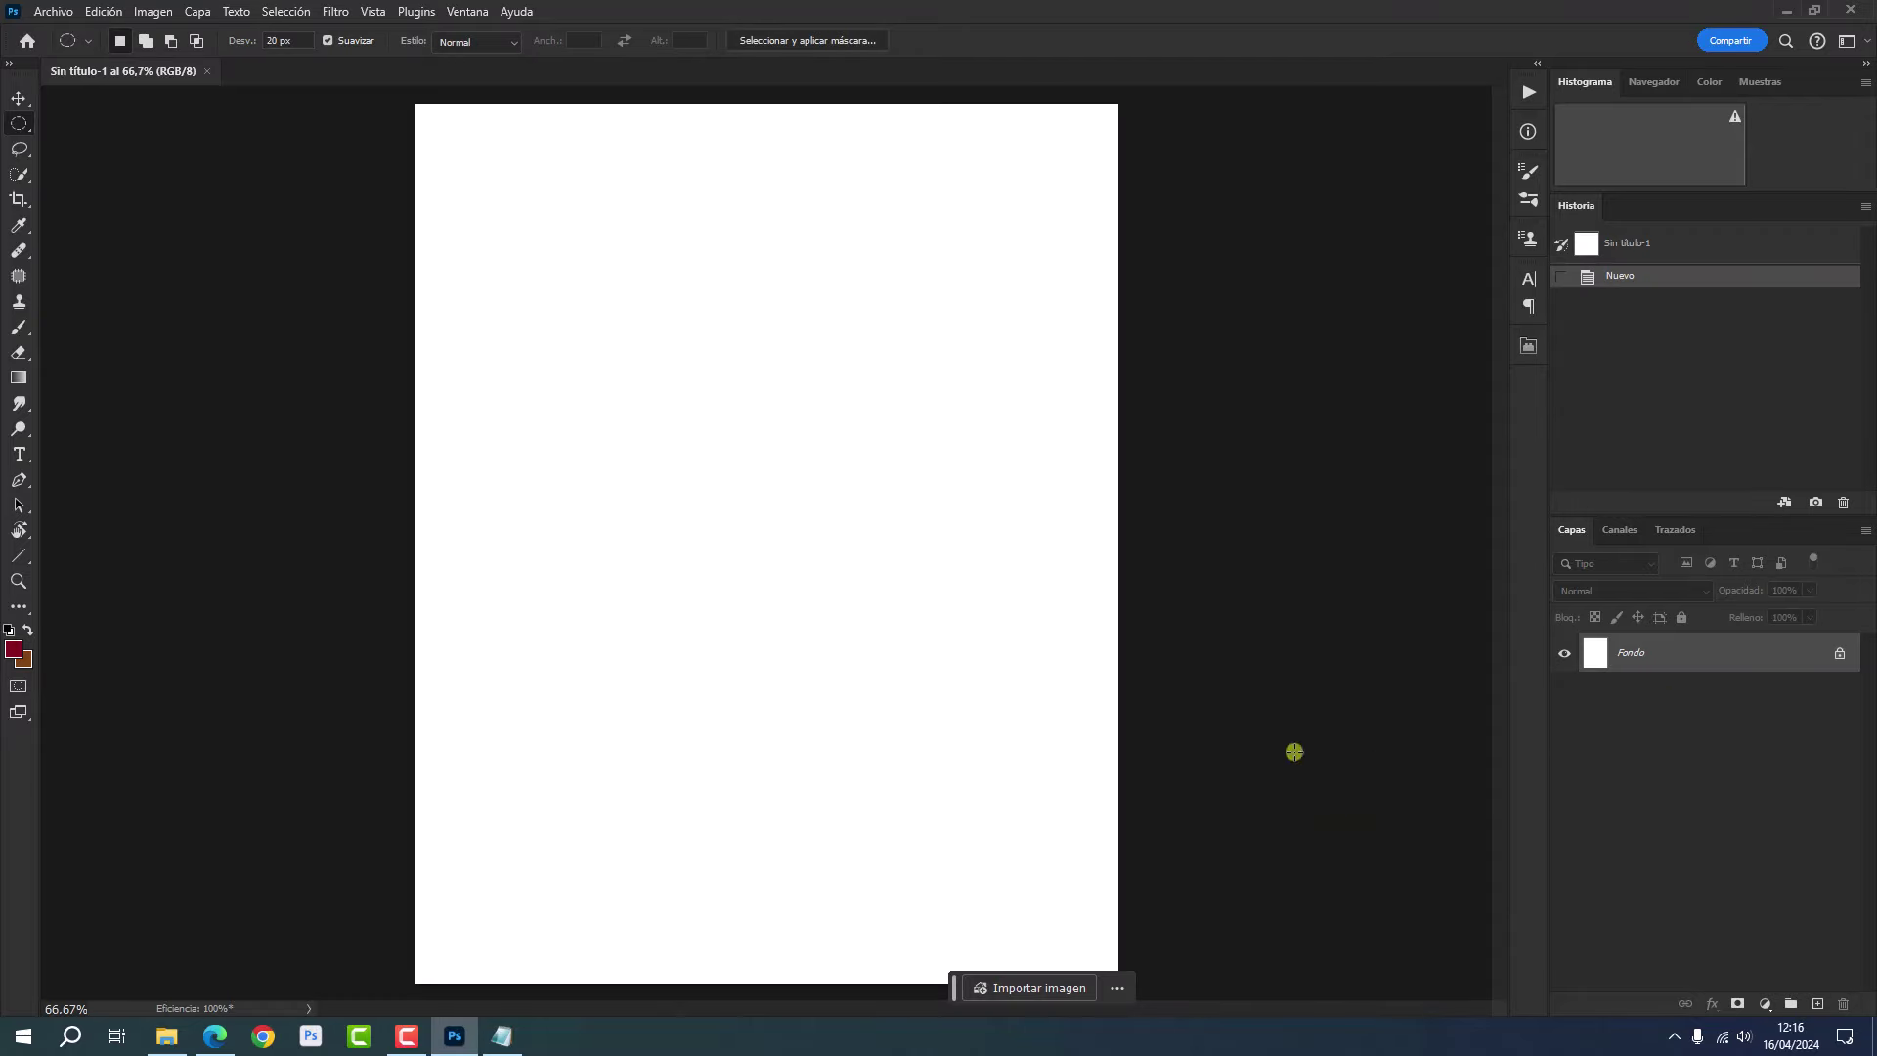
- Place the Fondo 1 garden image, scale it to fill the canvas, nudge it down and commit
mouse_move(166, 1036)
click(166, 934)
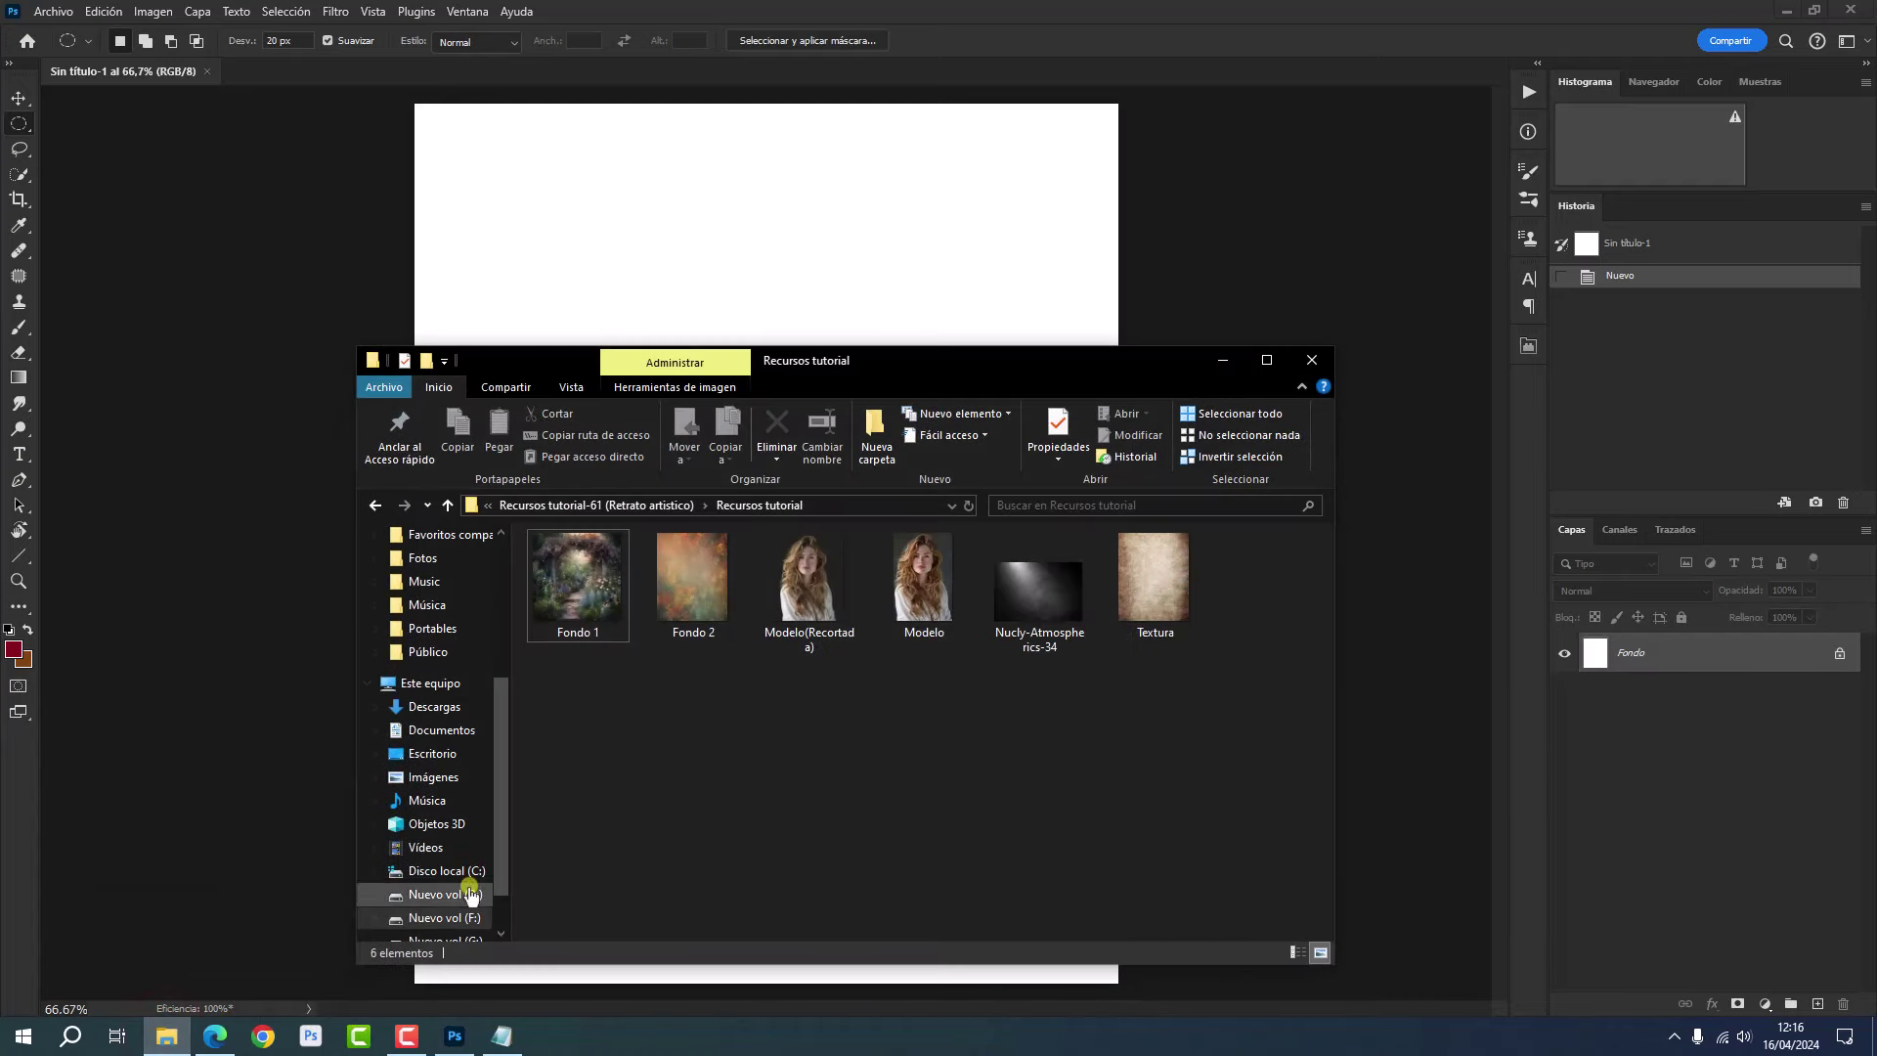
drag(579, 598, 278, 750)
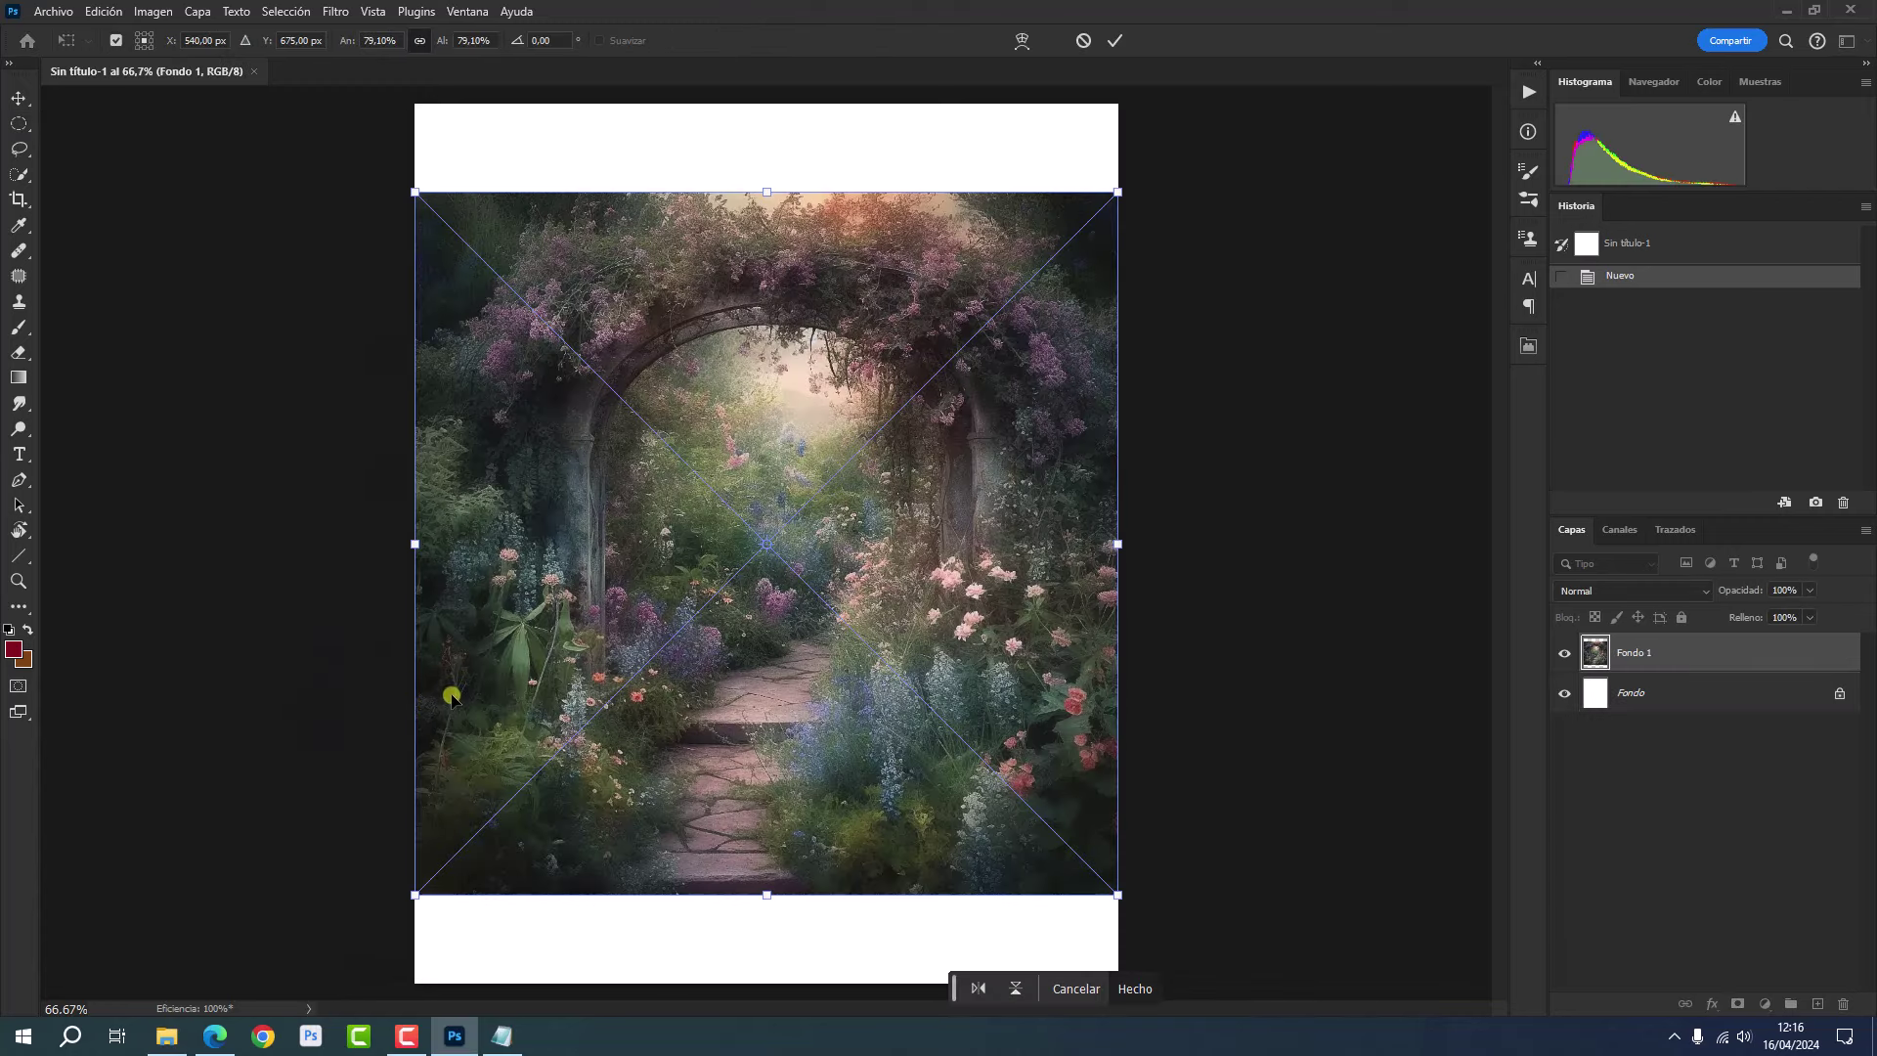
key(ctrl+minus)
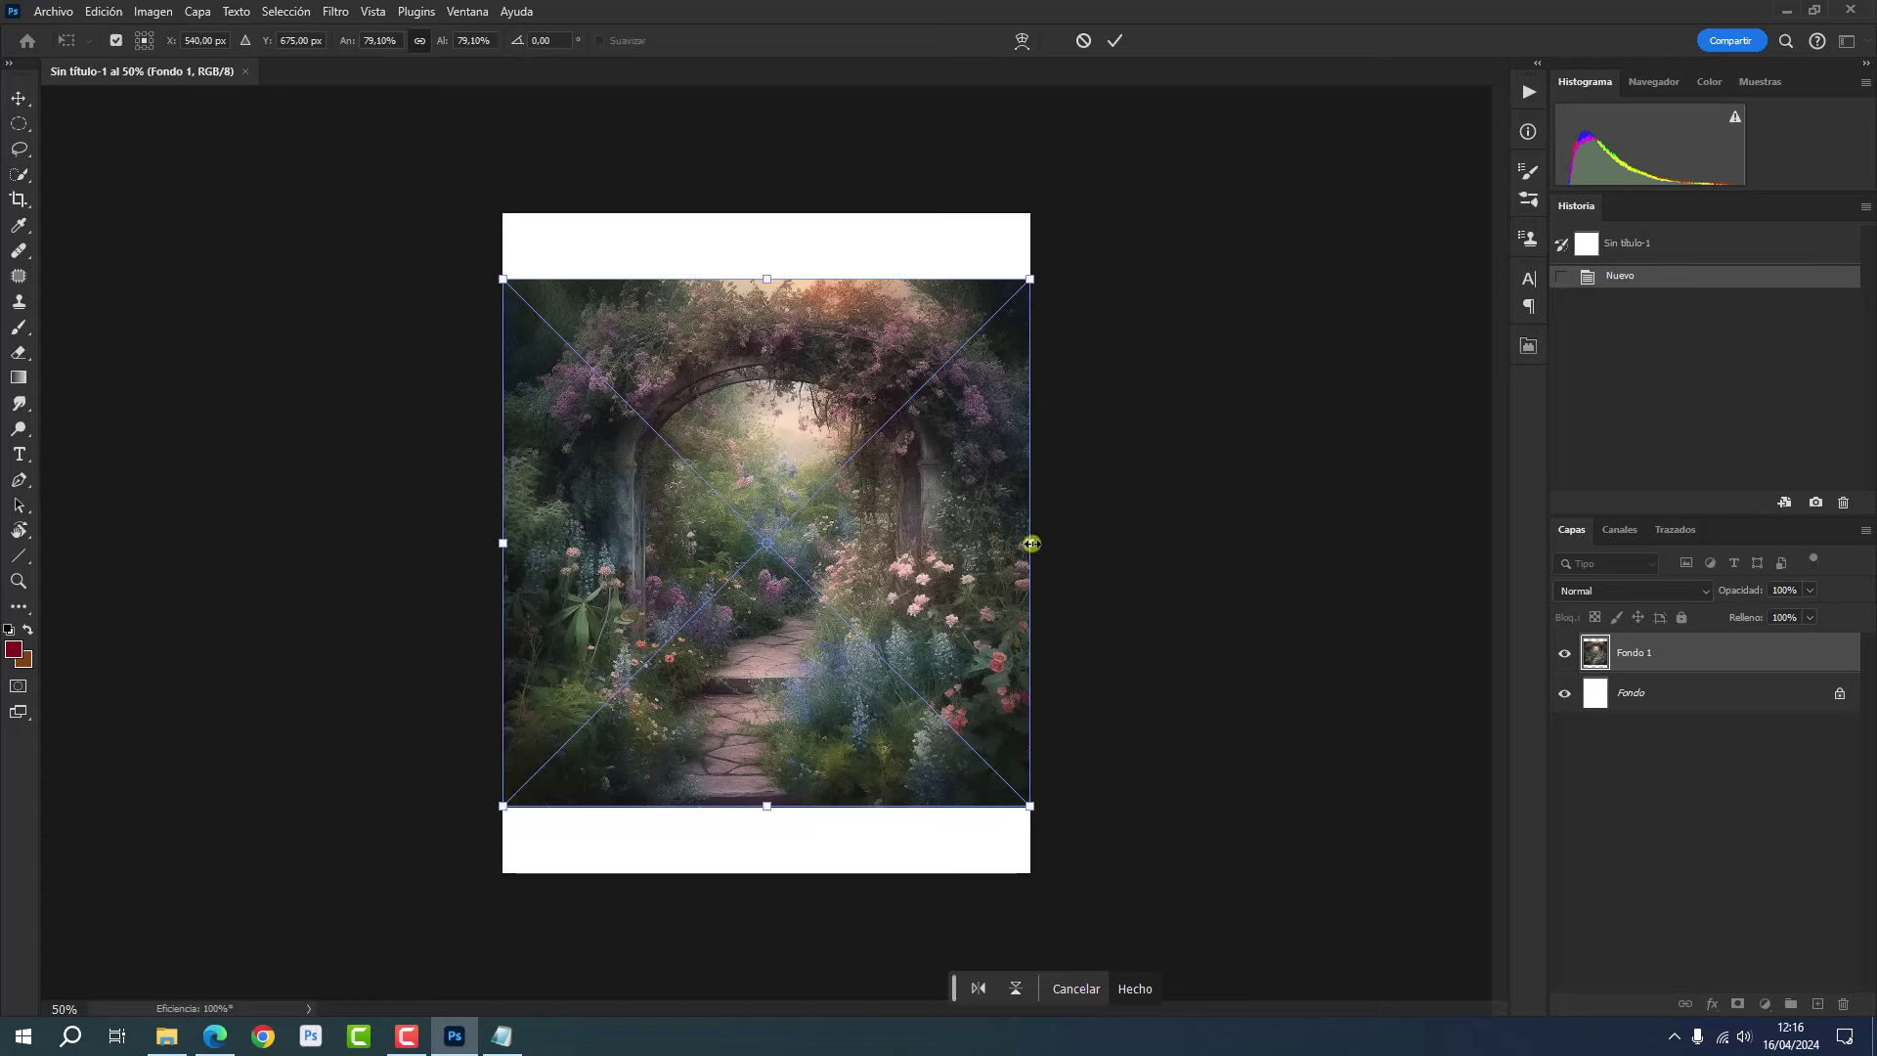
drag(1030, 543, 1287, 541)
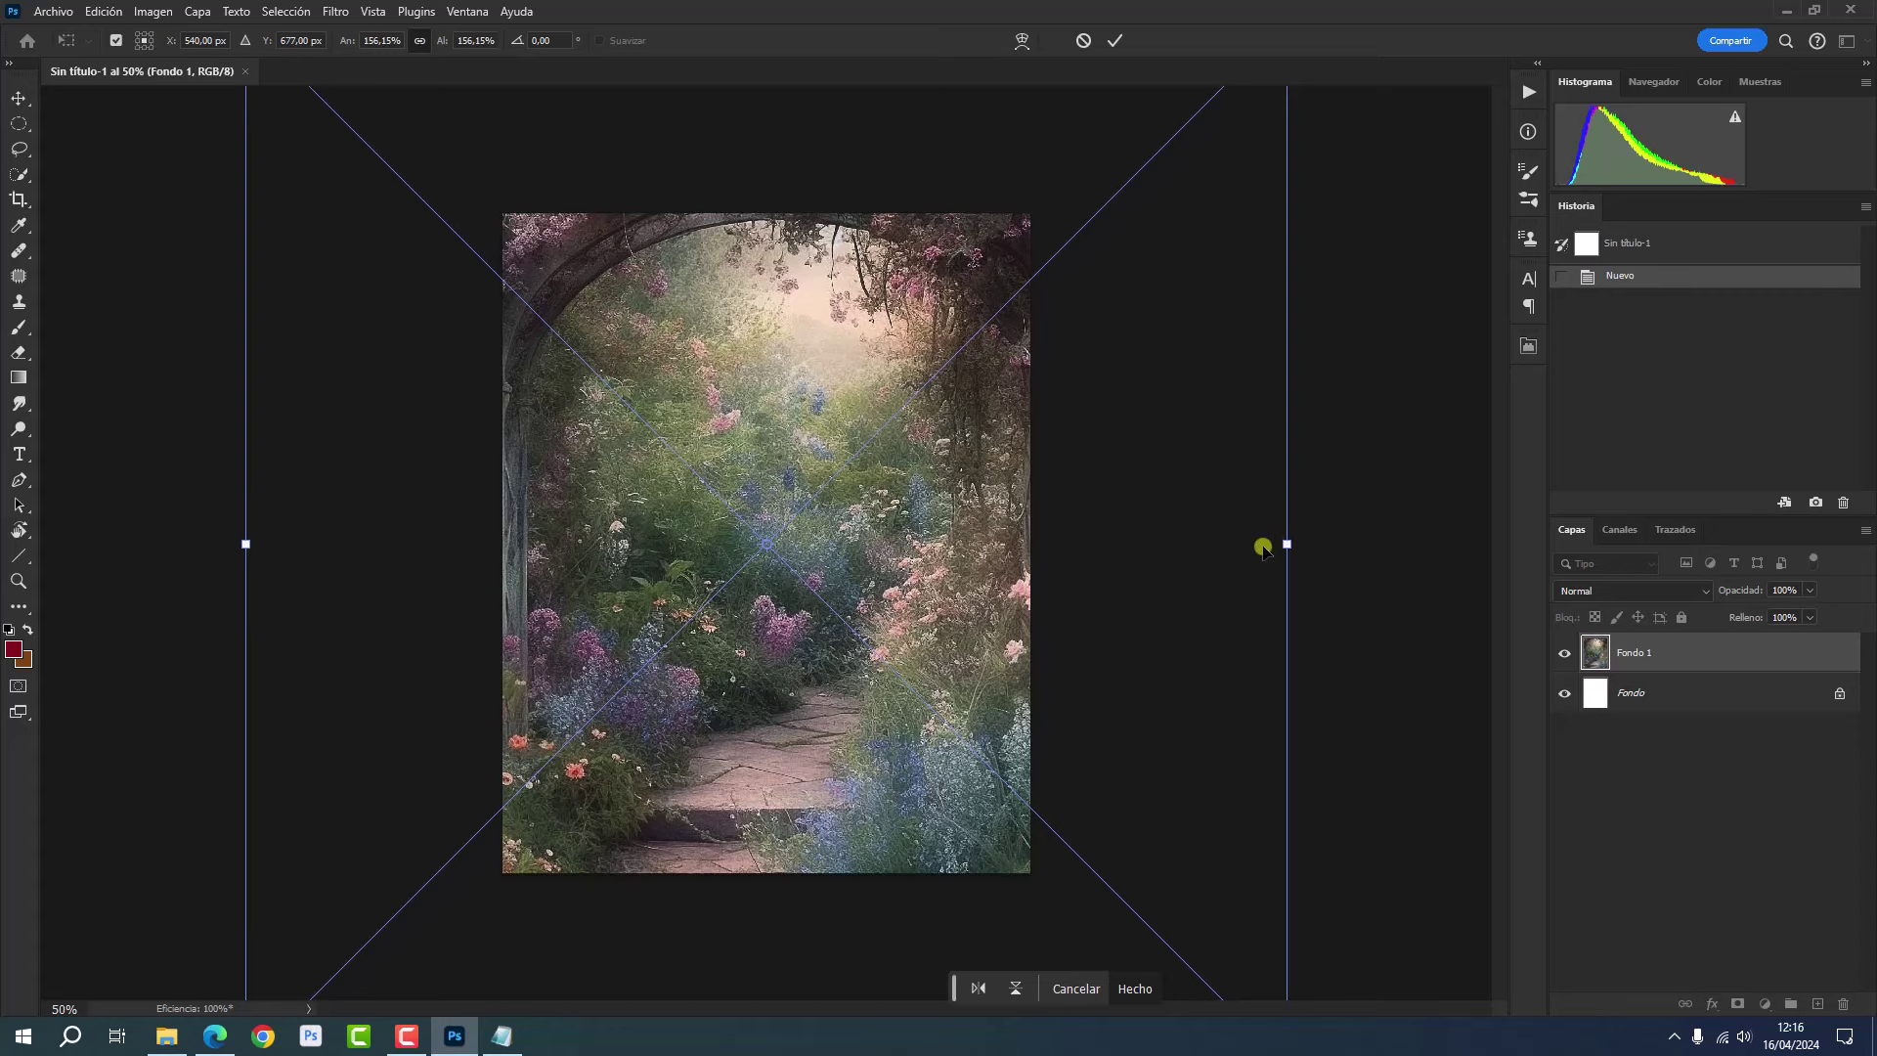
key(Down)
key(Down)
key(Down)
key(Down)
key(Down)
key(Down)
key(Down)
key(Down)
key(Down)
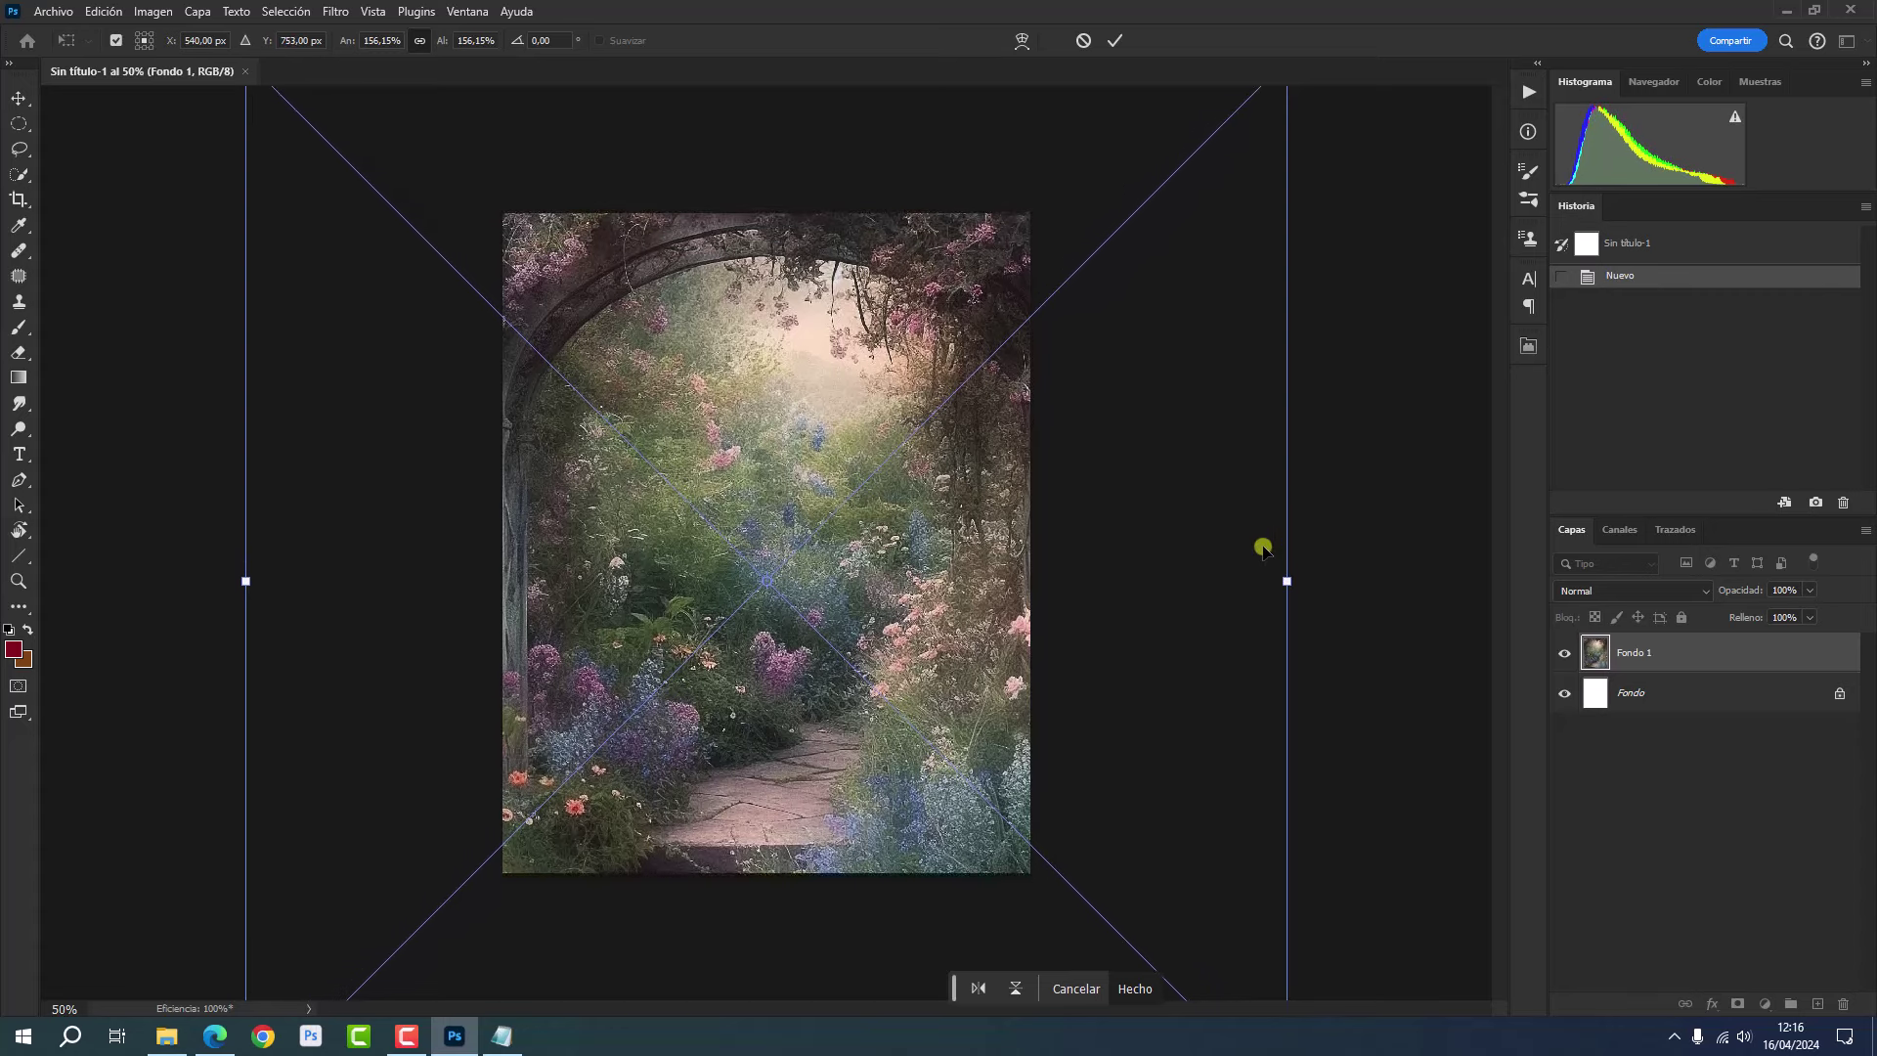
key(Down)
key(Down)
key(Down)
key(Down)
key(Down)
key(Down)
key(Down)
key(Down)
key(Down)
key(Down)
key(Down)
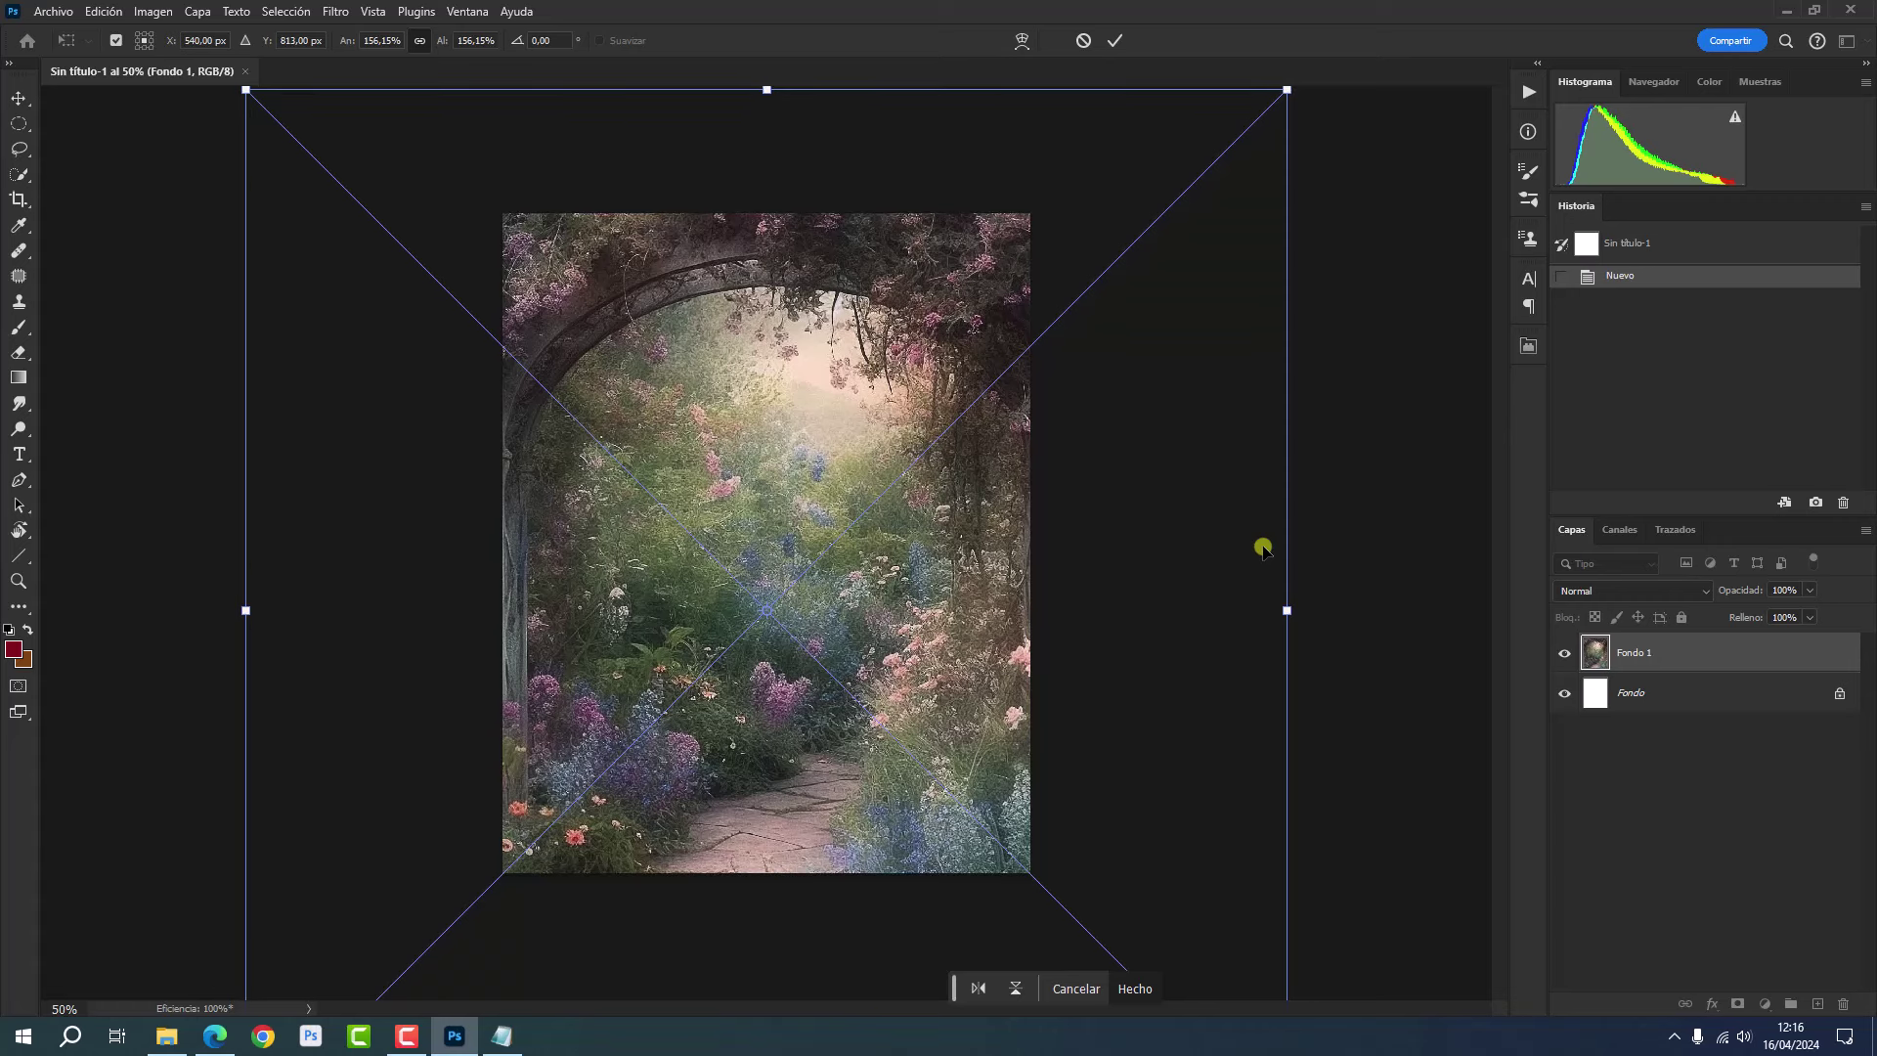
click(1672, 655)
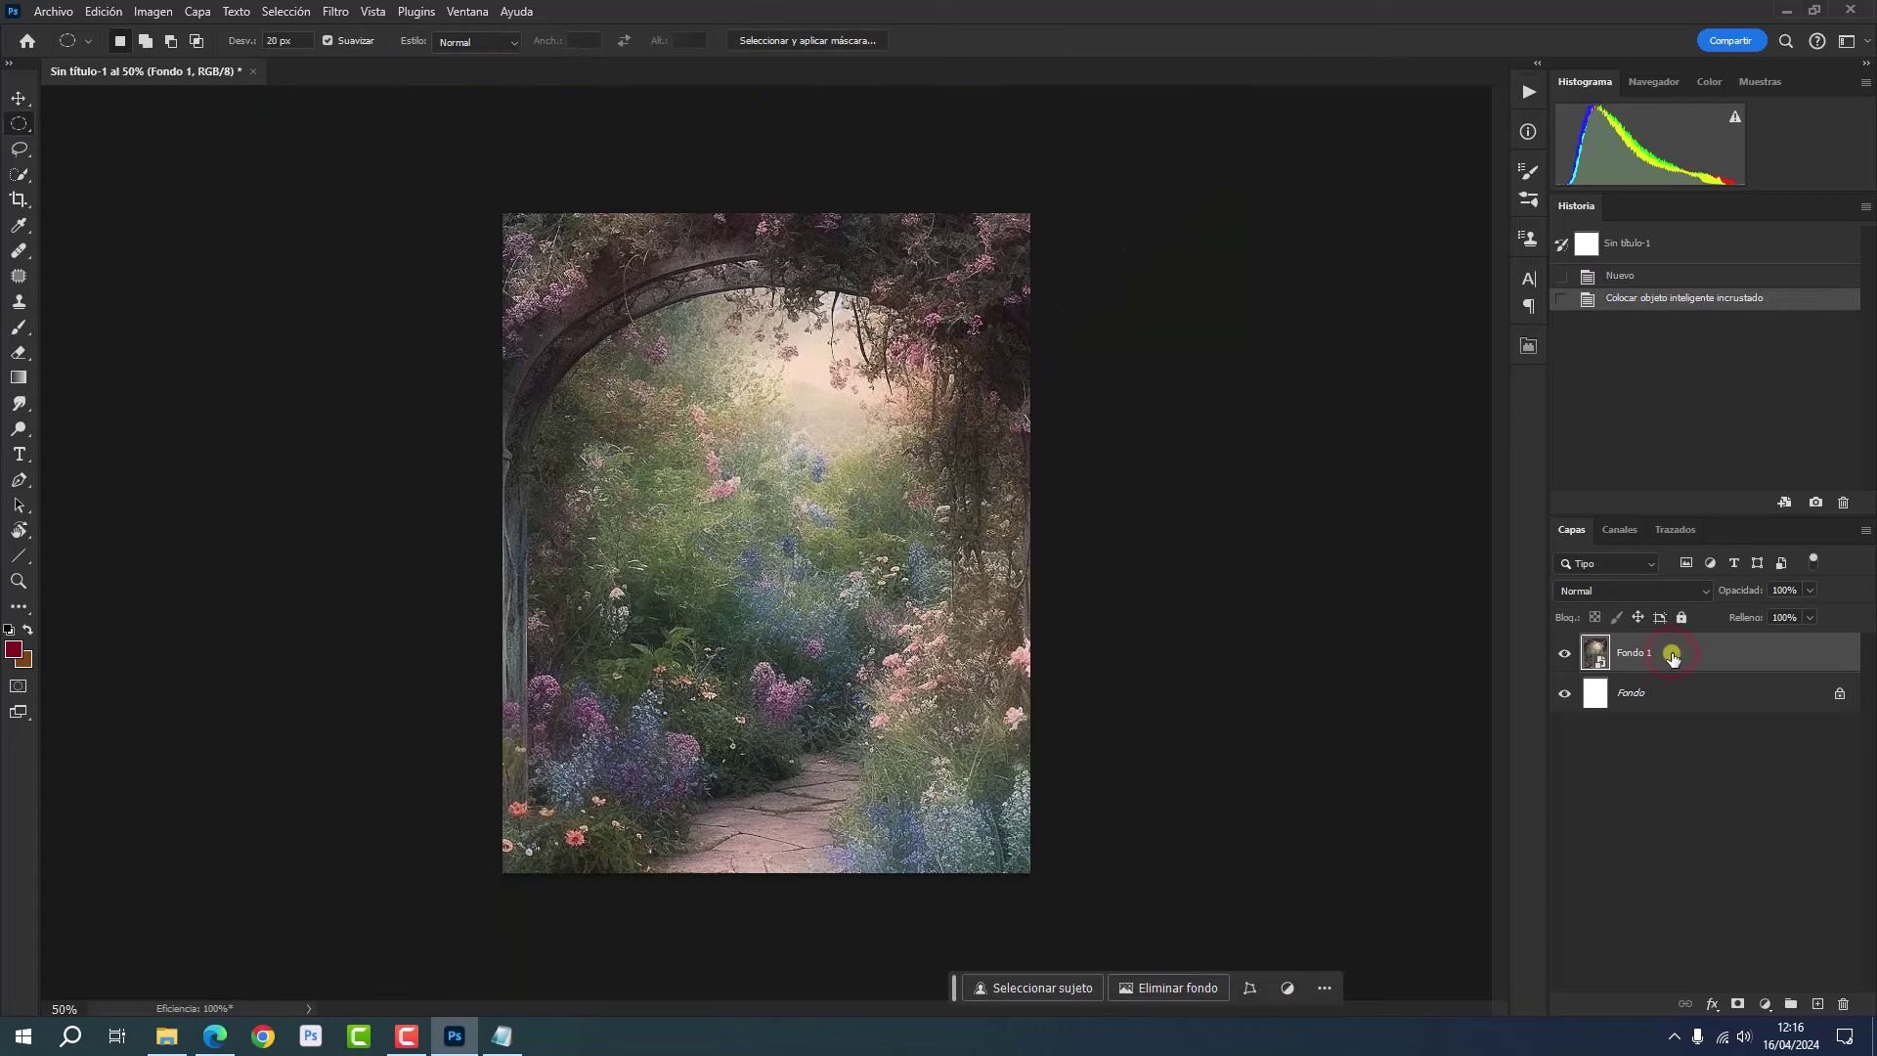
click(779, 607)
- Apply a 1,5 px Gaussian blur smart filter to the Fondo 1 garden layer
click(337, 12)
mouse_move(365, 231)
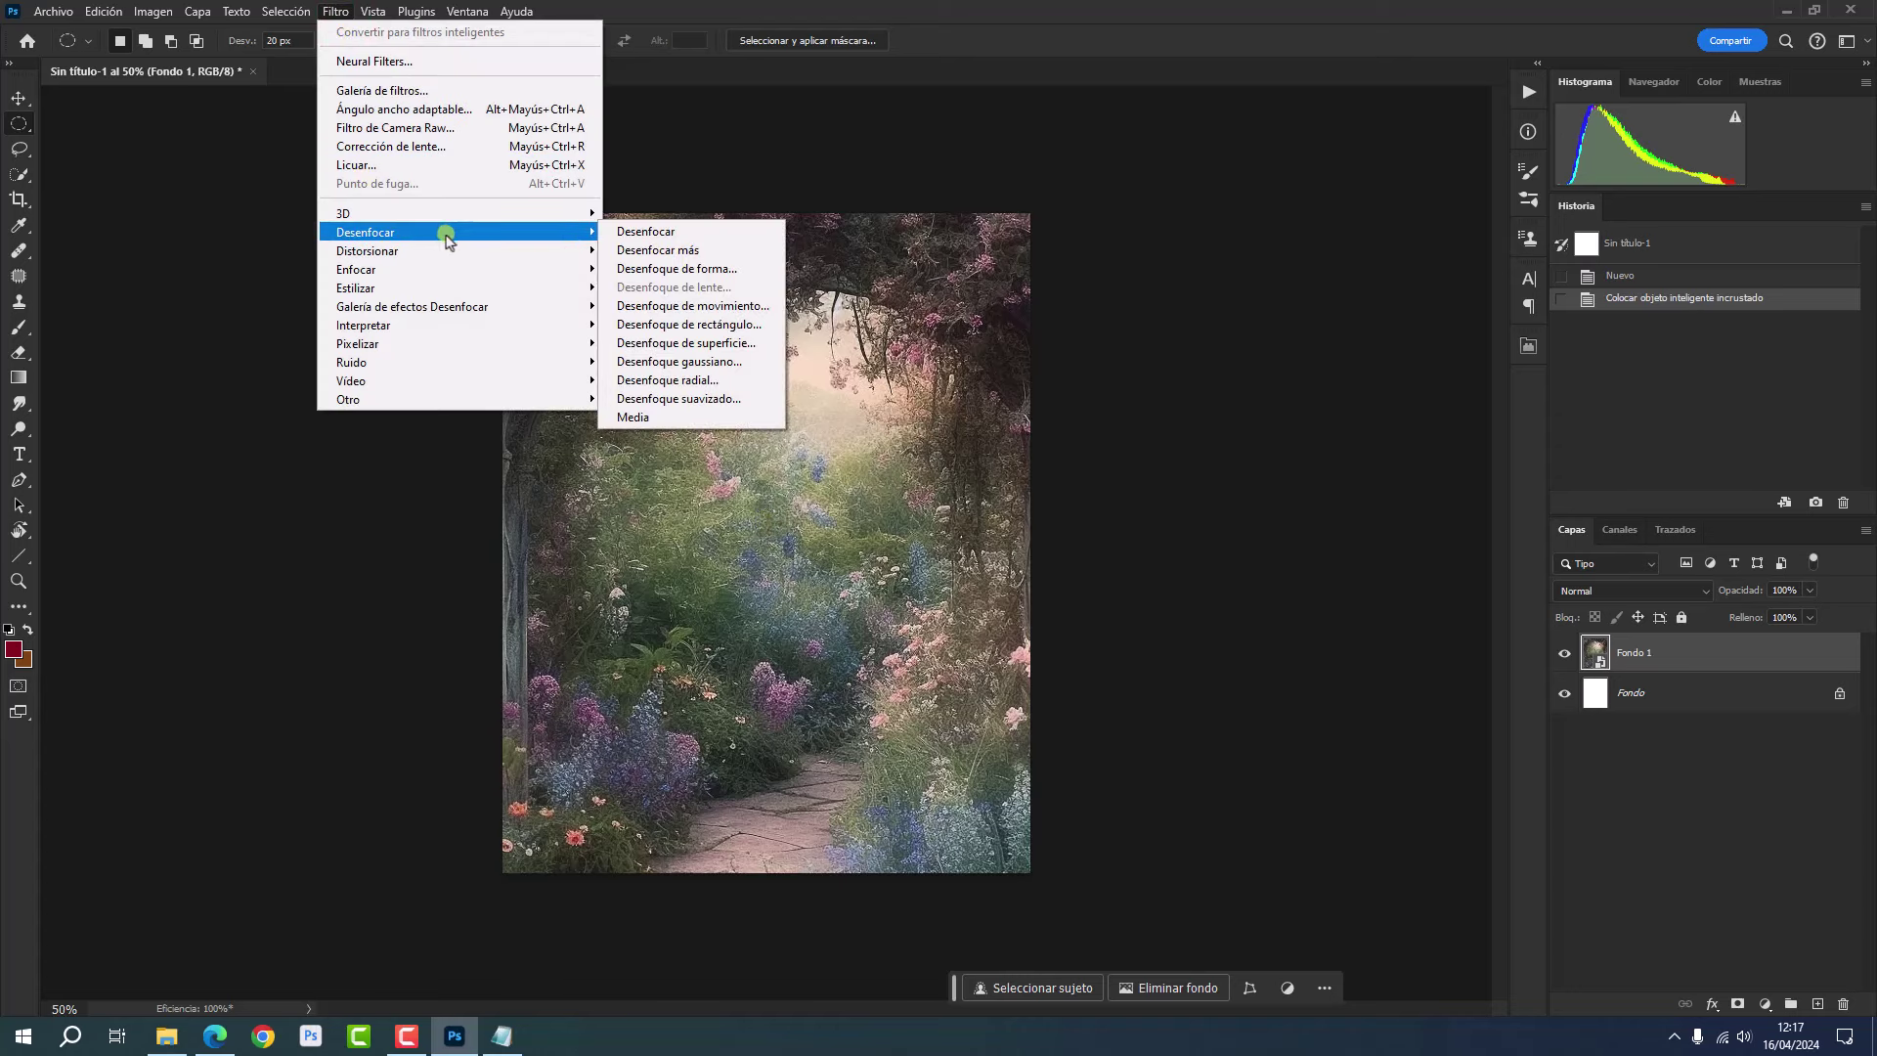
click(605, 238)
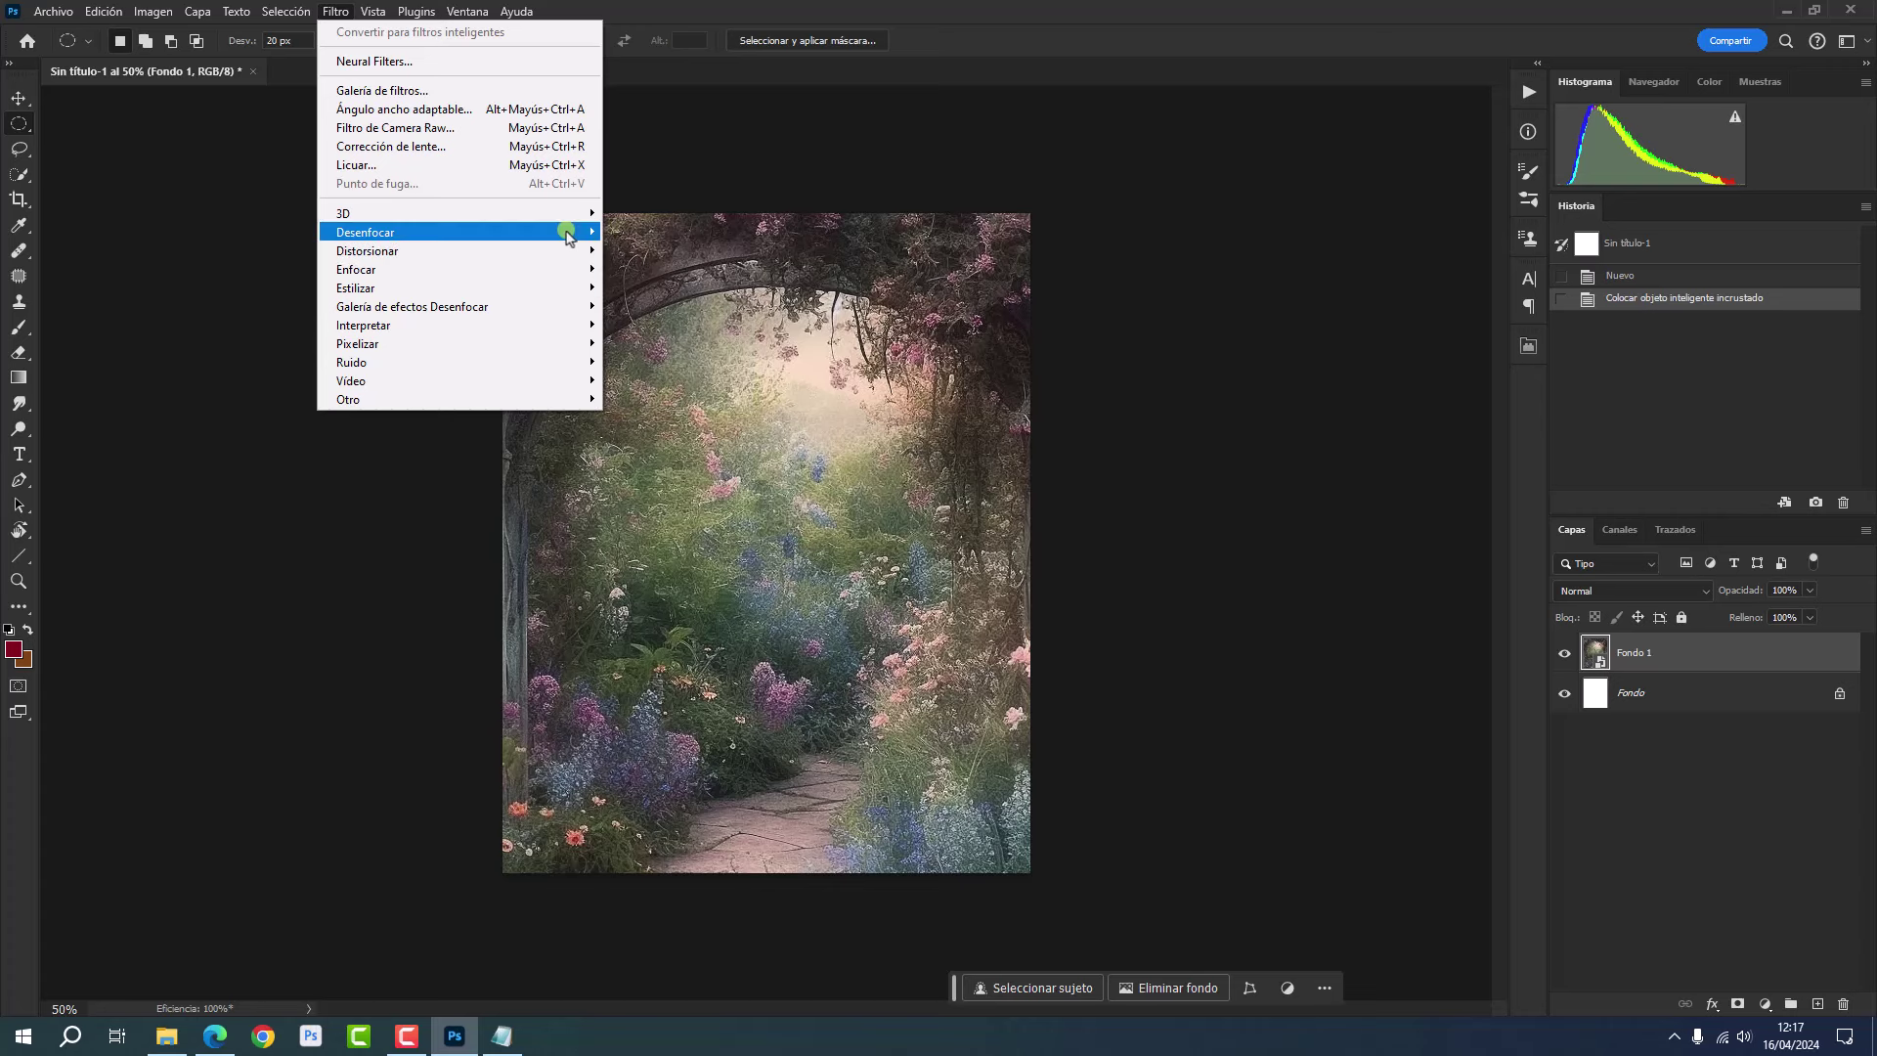
mouse_move(365, 231)
click(665, 362)
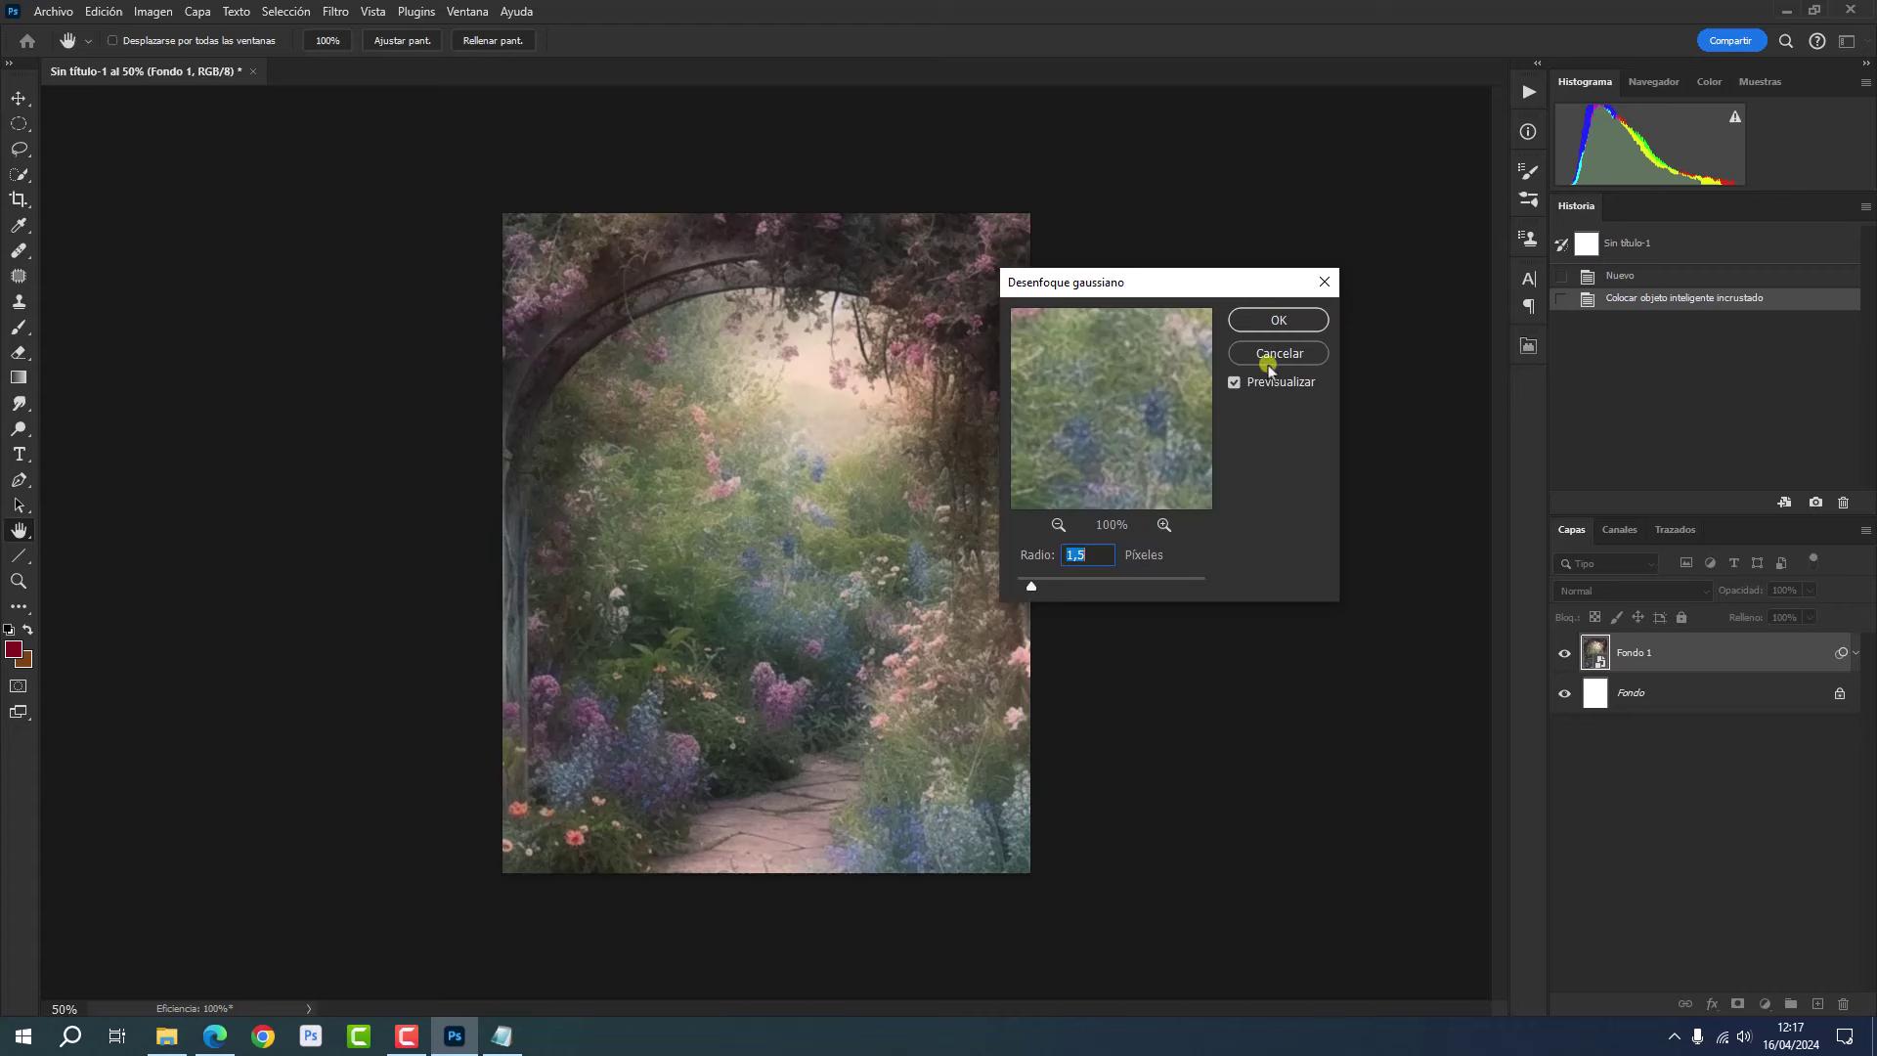
click(1281, 323)
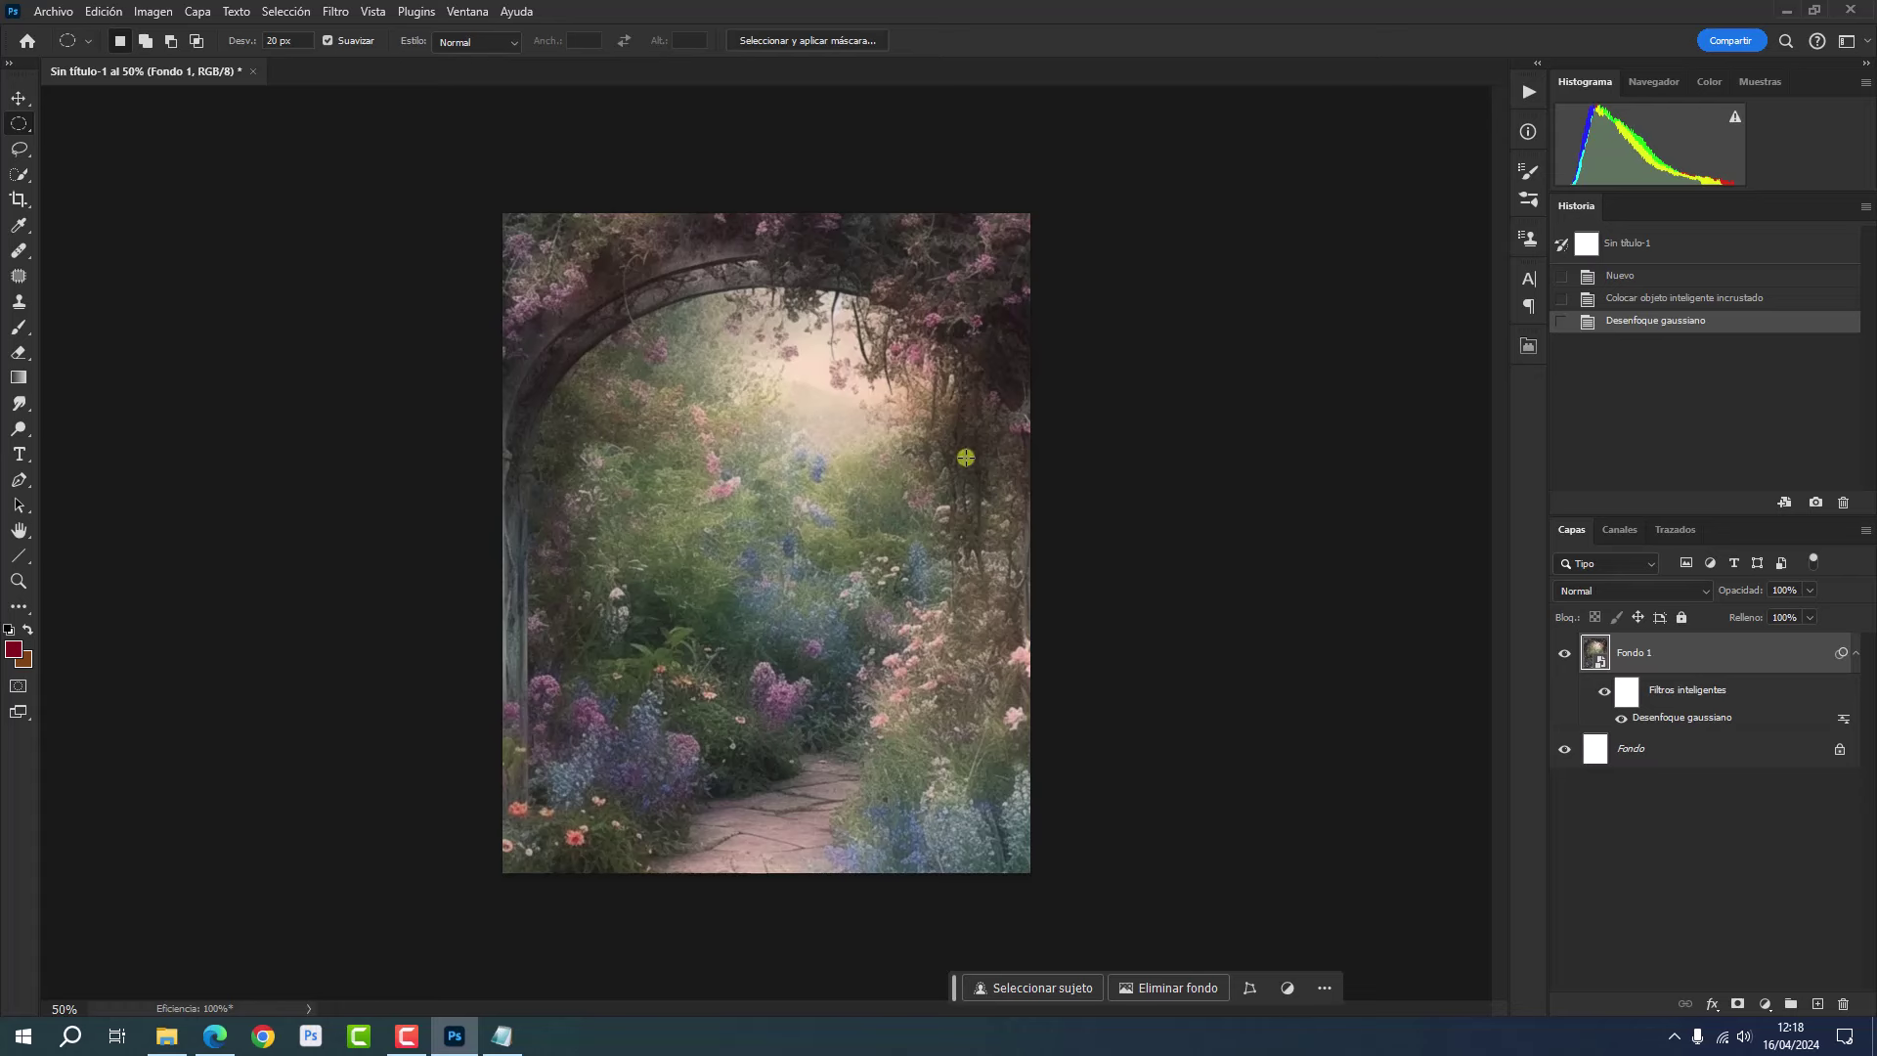
- Place the Fondo 2 image above the garden layer from the resources folder
click(169, 1039)
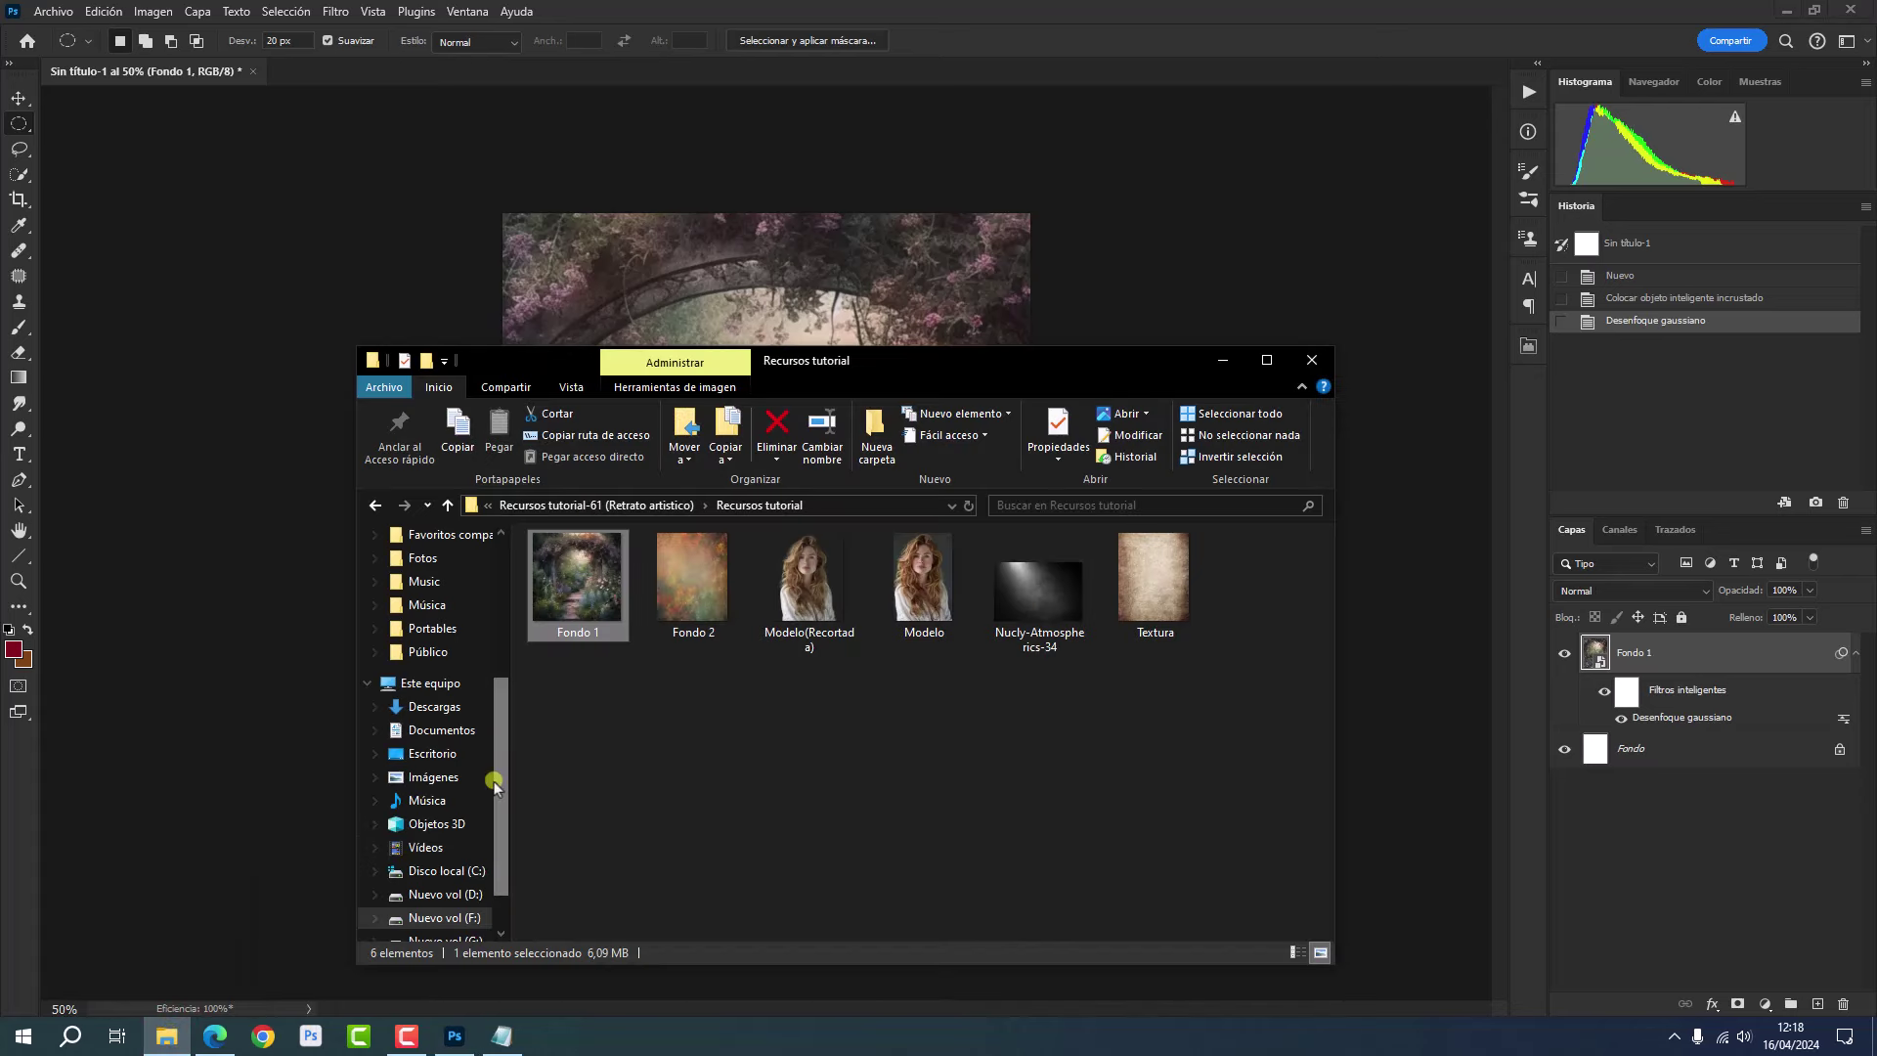
click(709, 577)
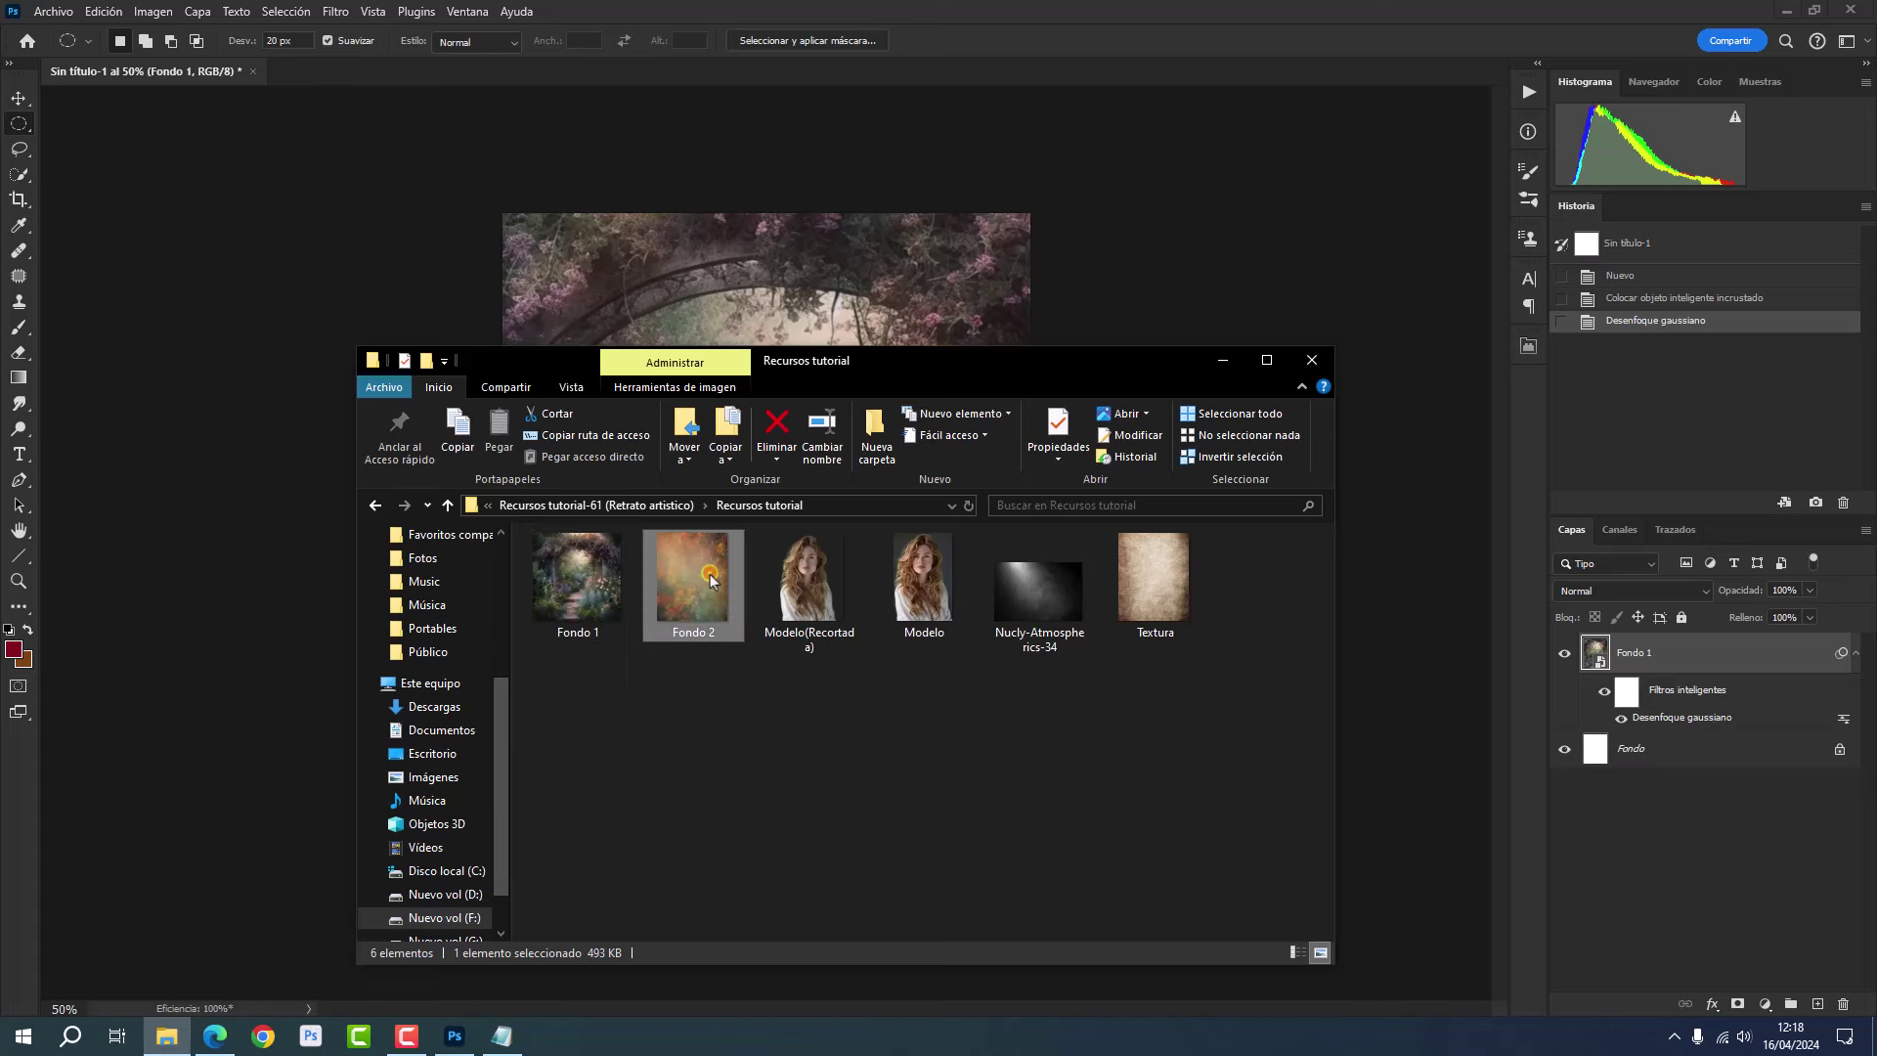
drag(711, 580, 274, 745)
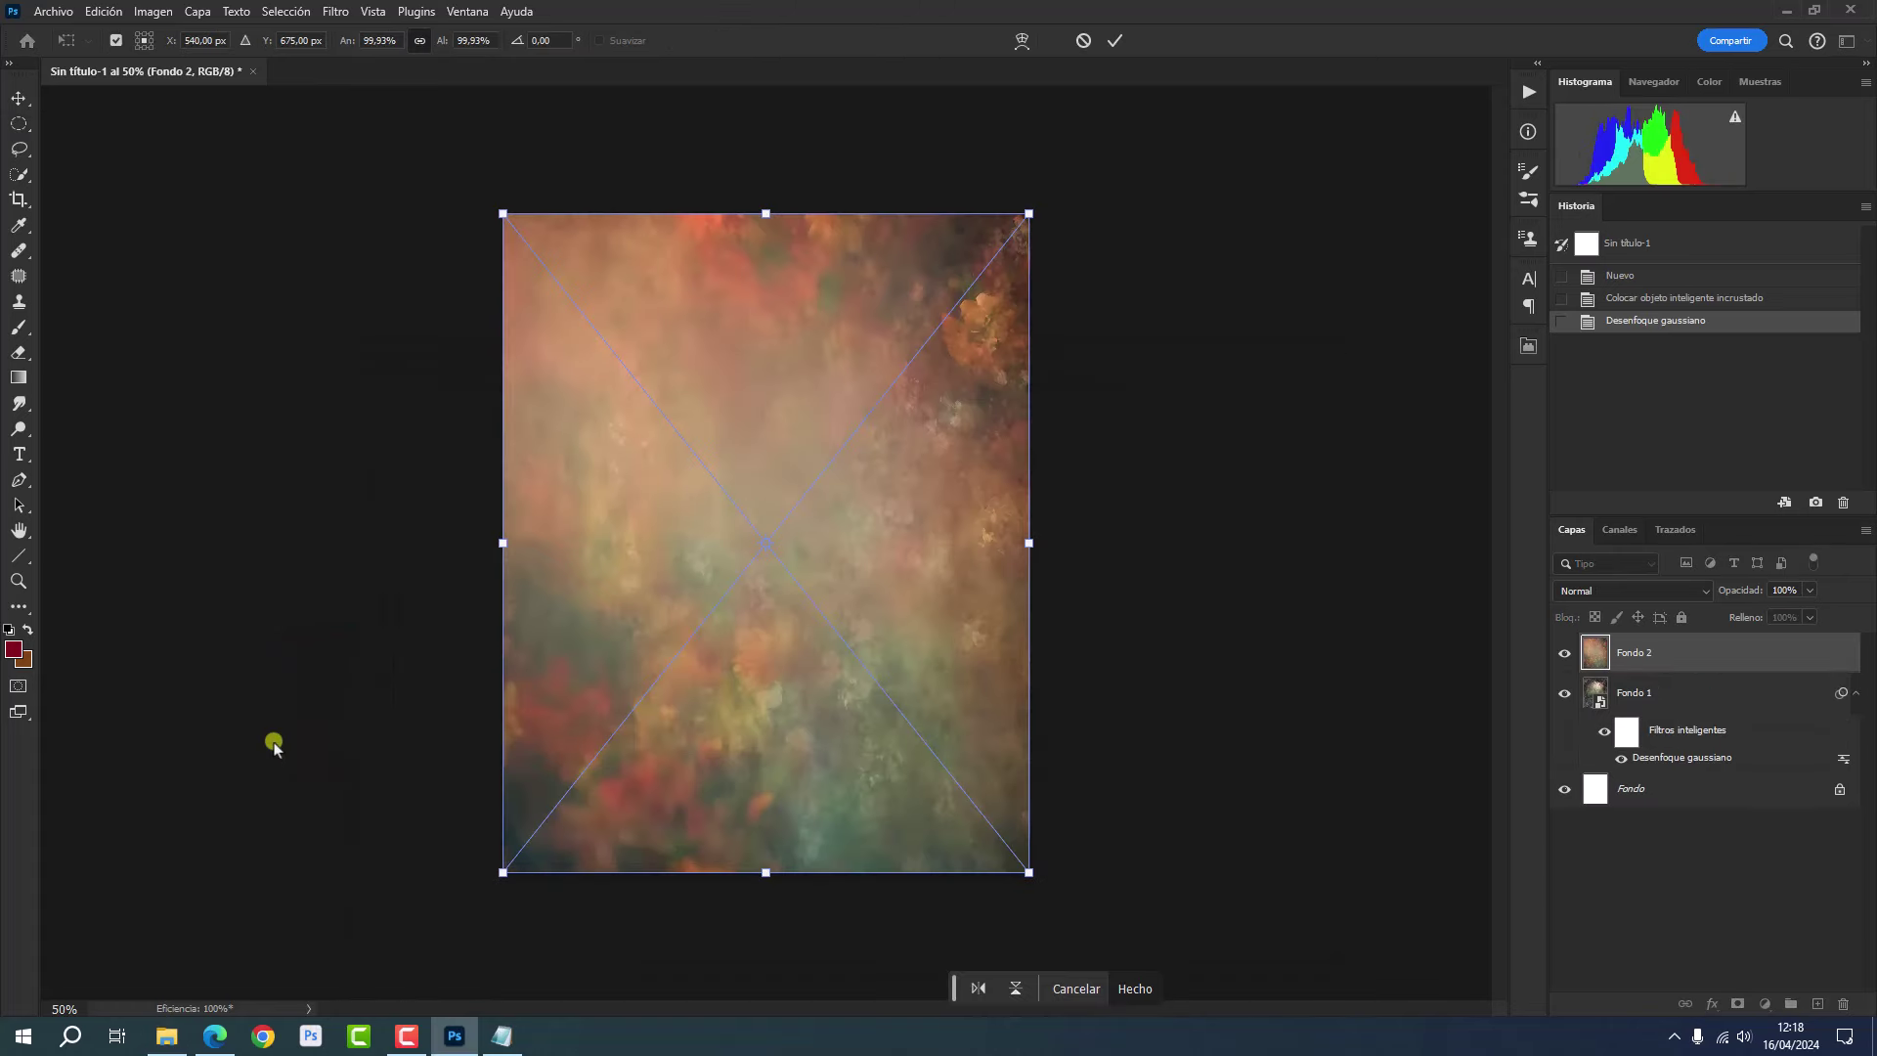
click(1748, 648)
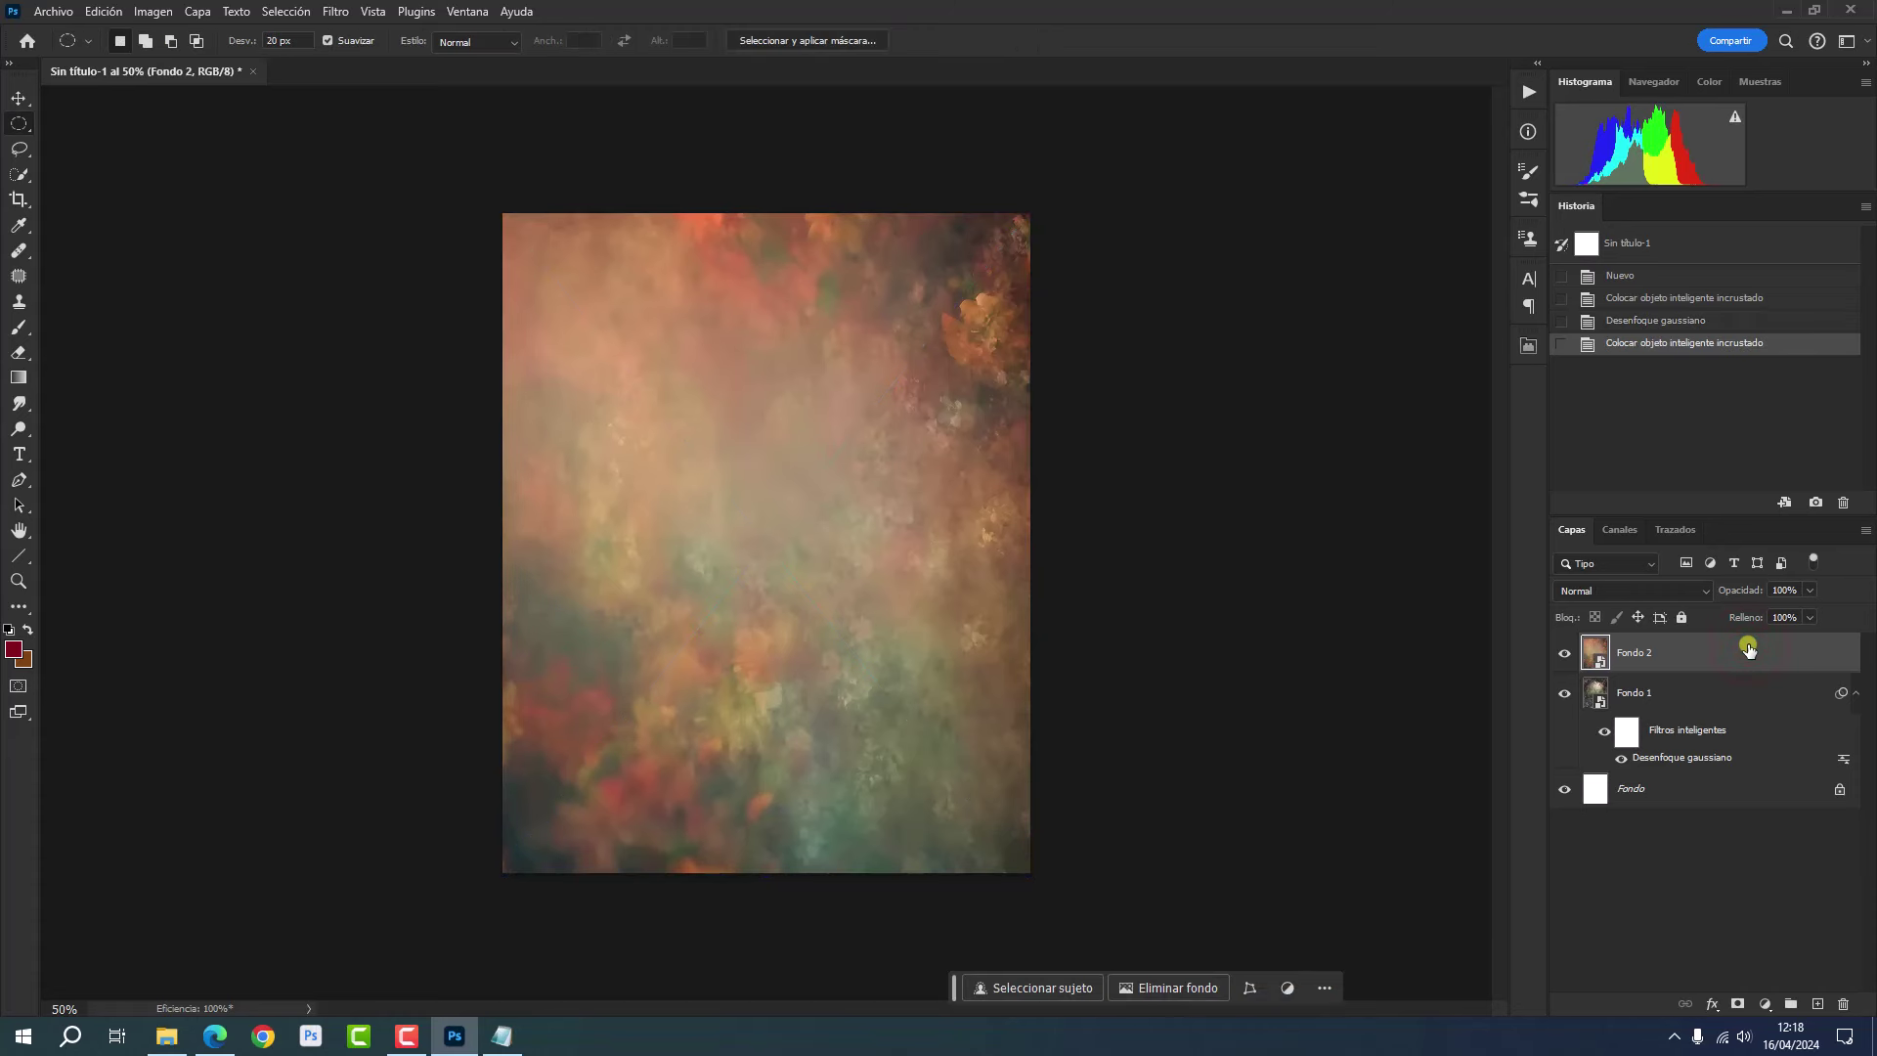
- Set the Fondo 2 layer opacity to 53%
click(1787, 589)
text(5)
key(Return)
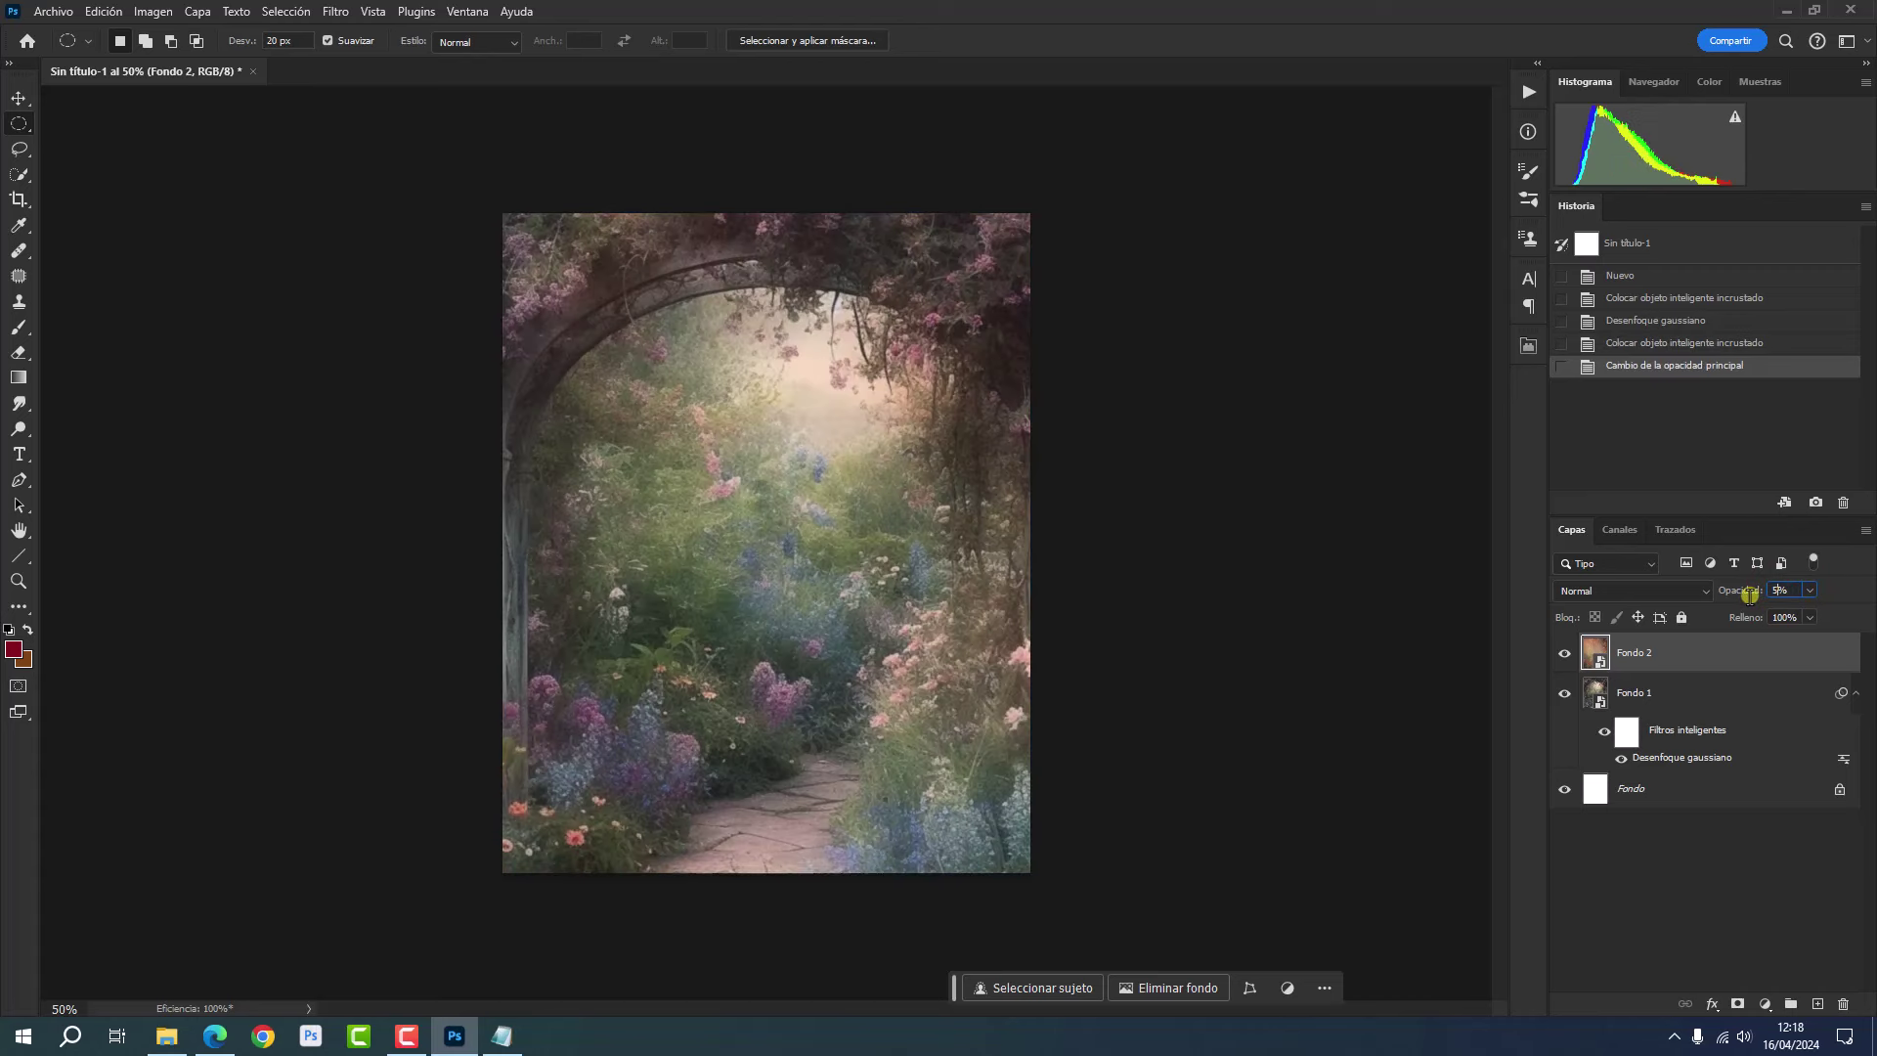
text(53)
key(Return)
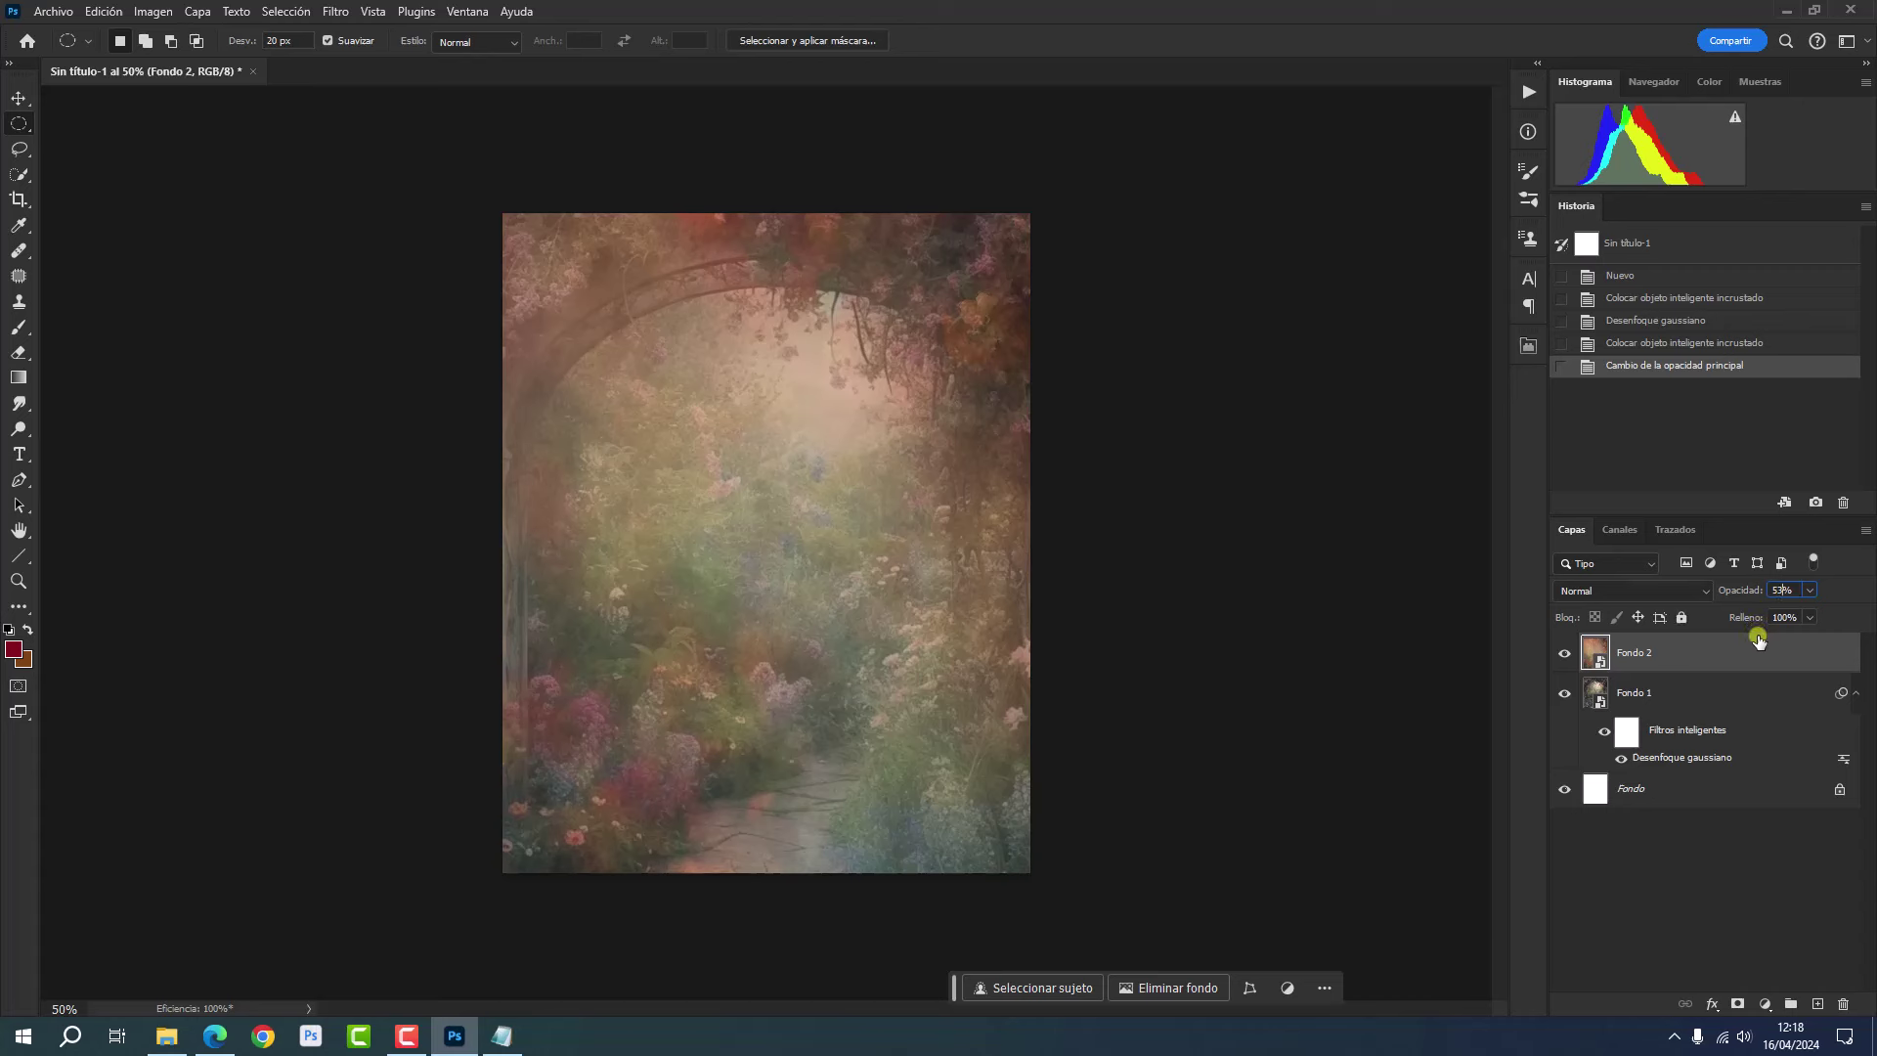
click(1758, 641)
- Place the Textura image, stretching it slightly leftward to cover the canvas
click(172, 1034)
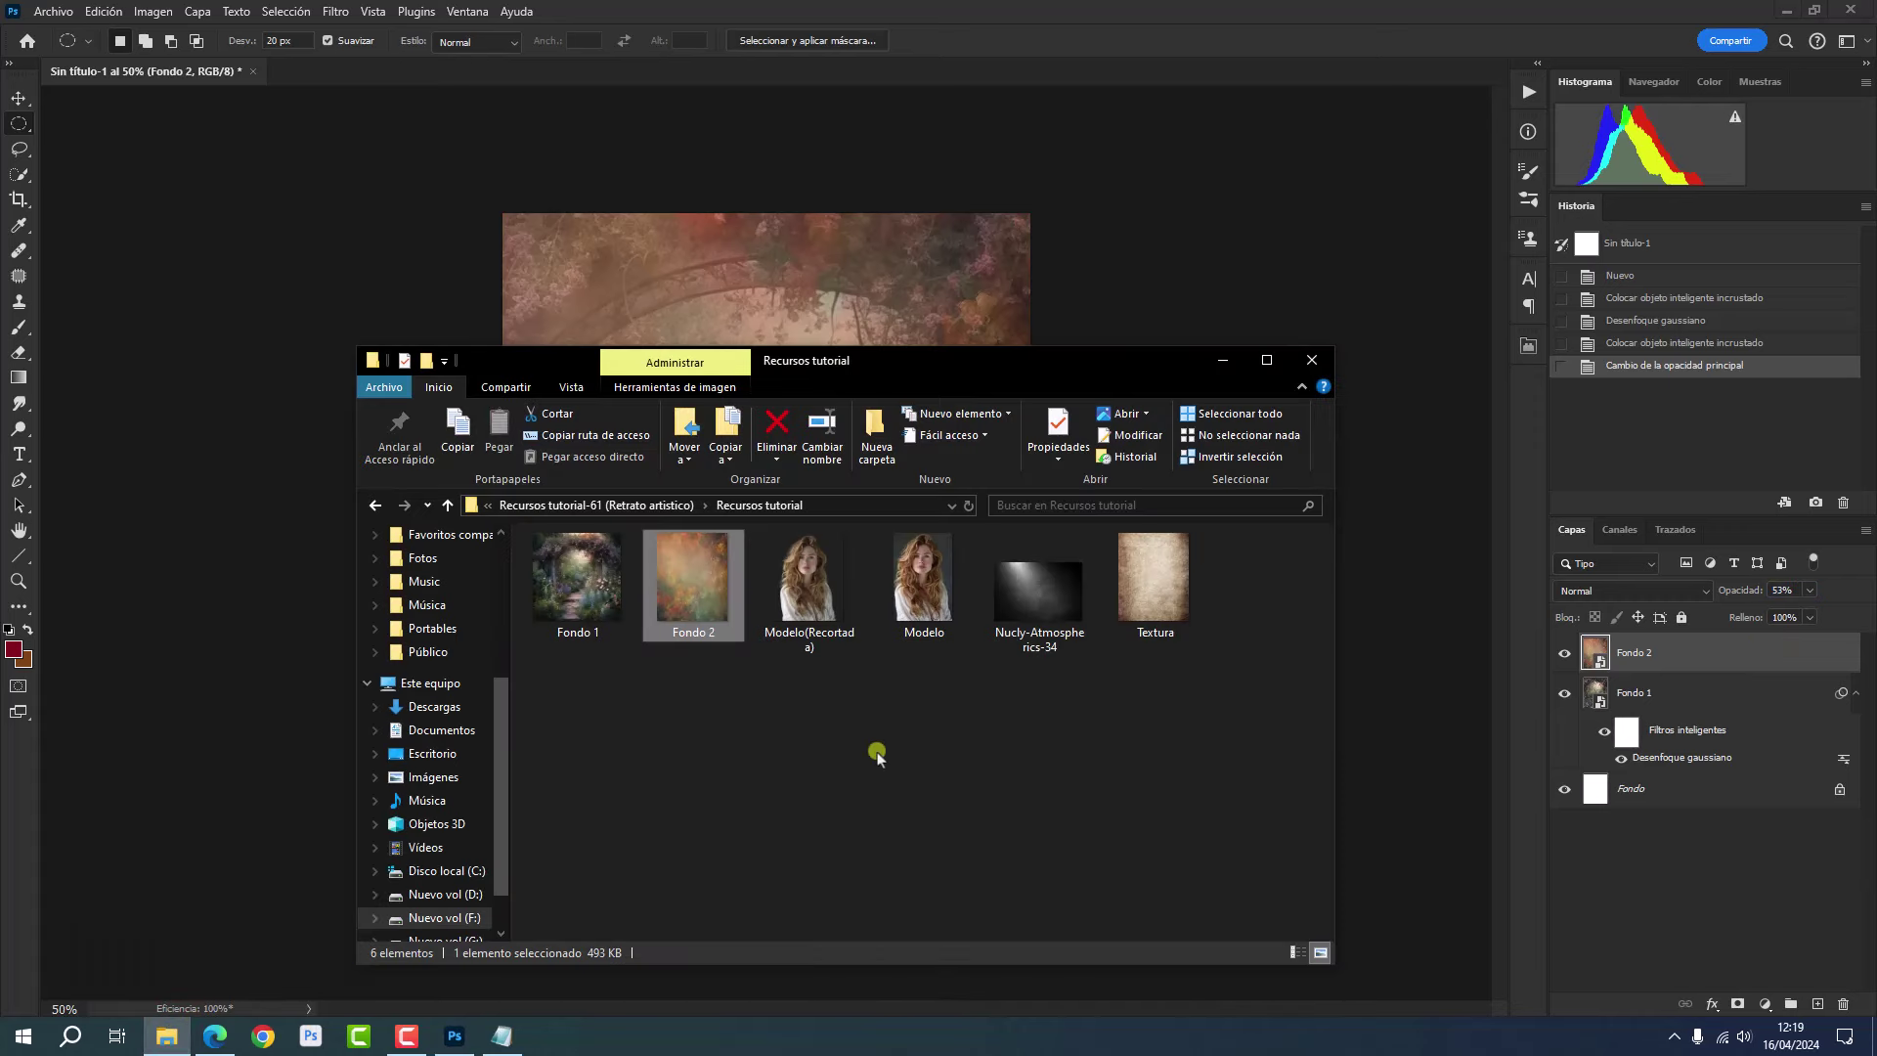
click(1146, 577)
drag(1146, 577, 1388, 812)
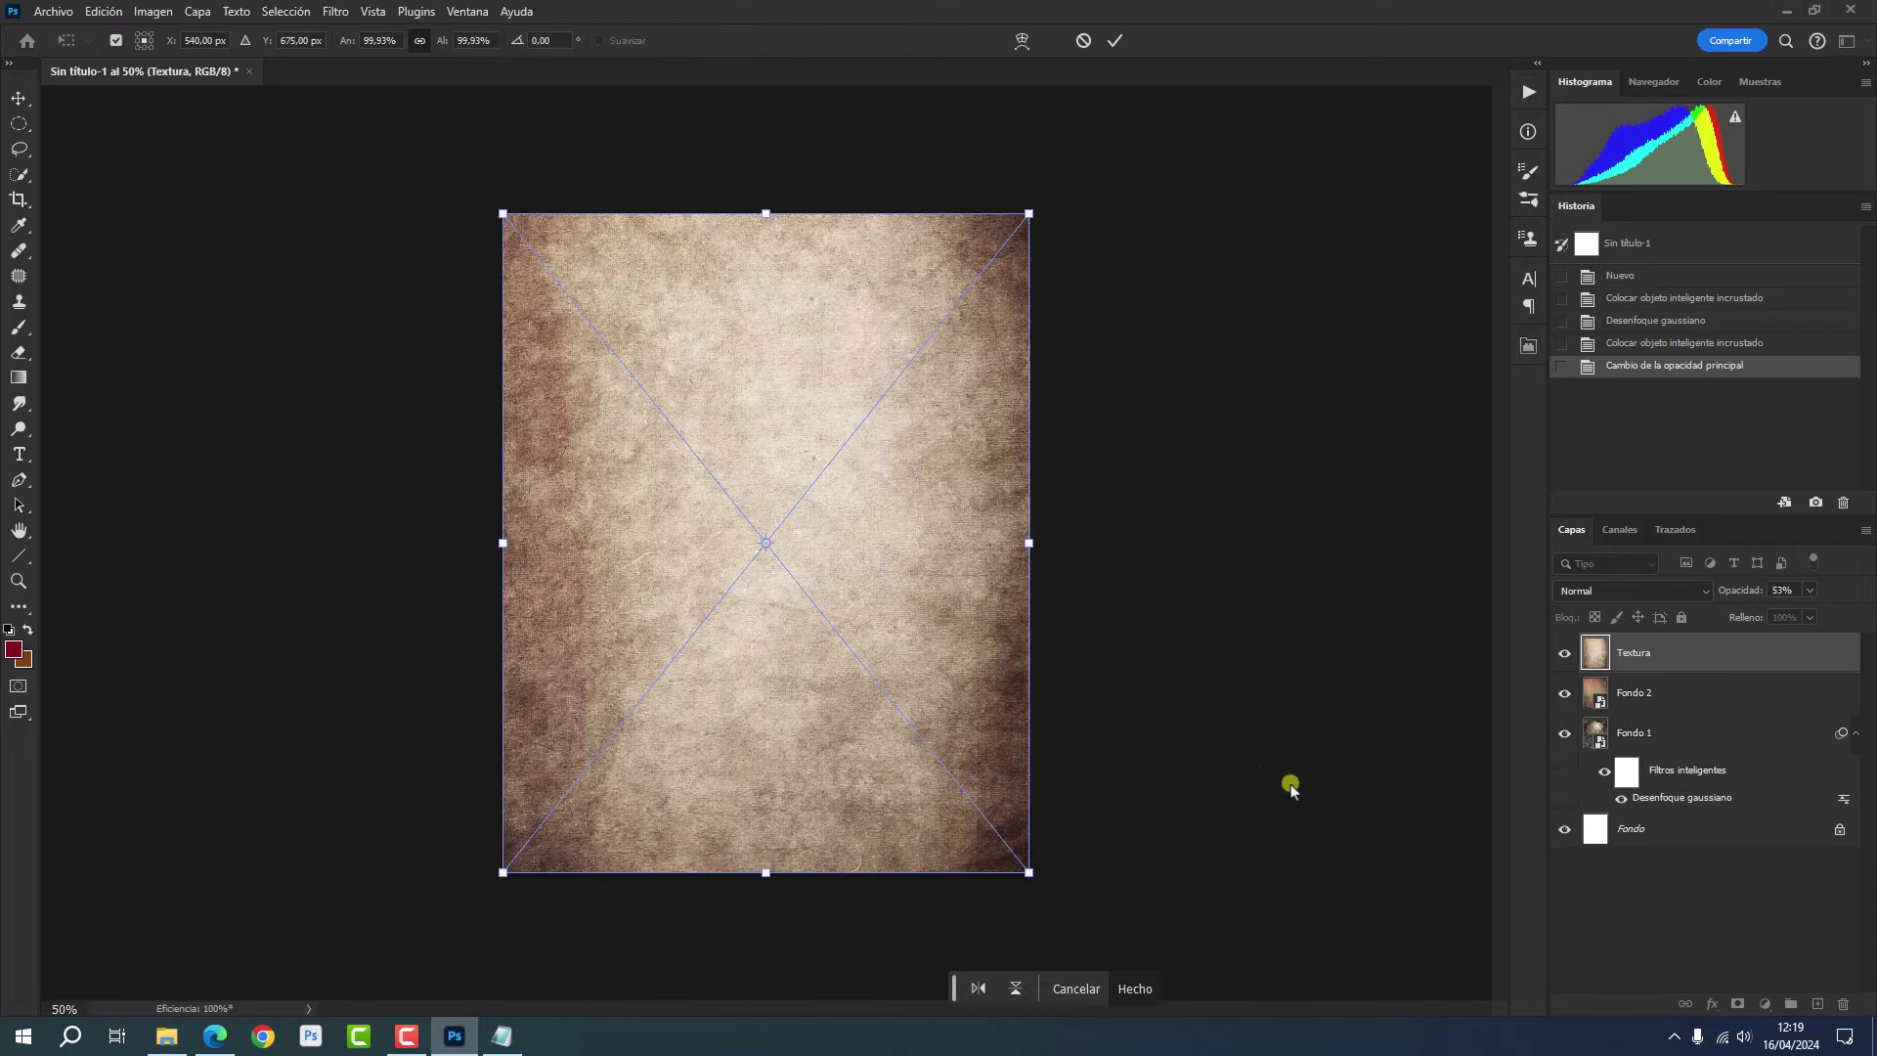
drag(501, 542, 486, 545)
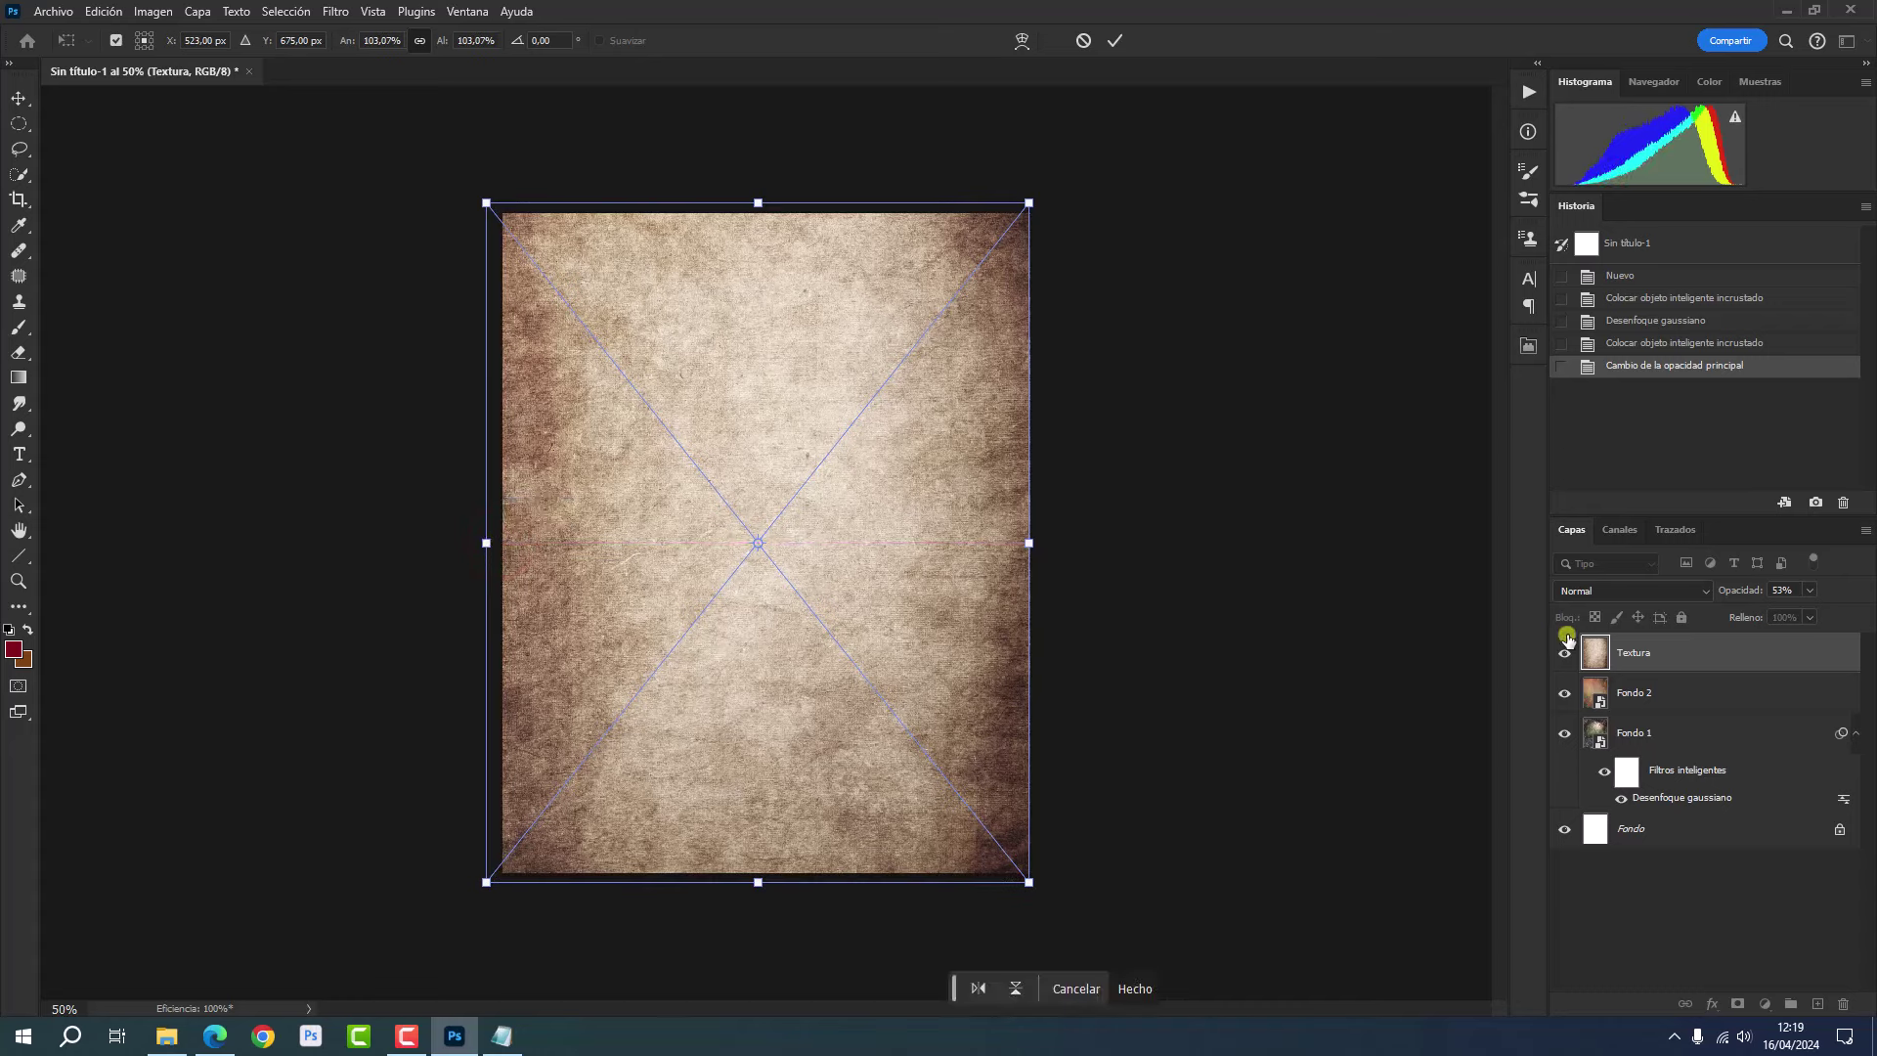
click(1682, 648)
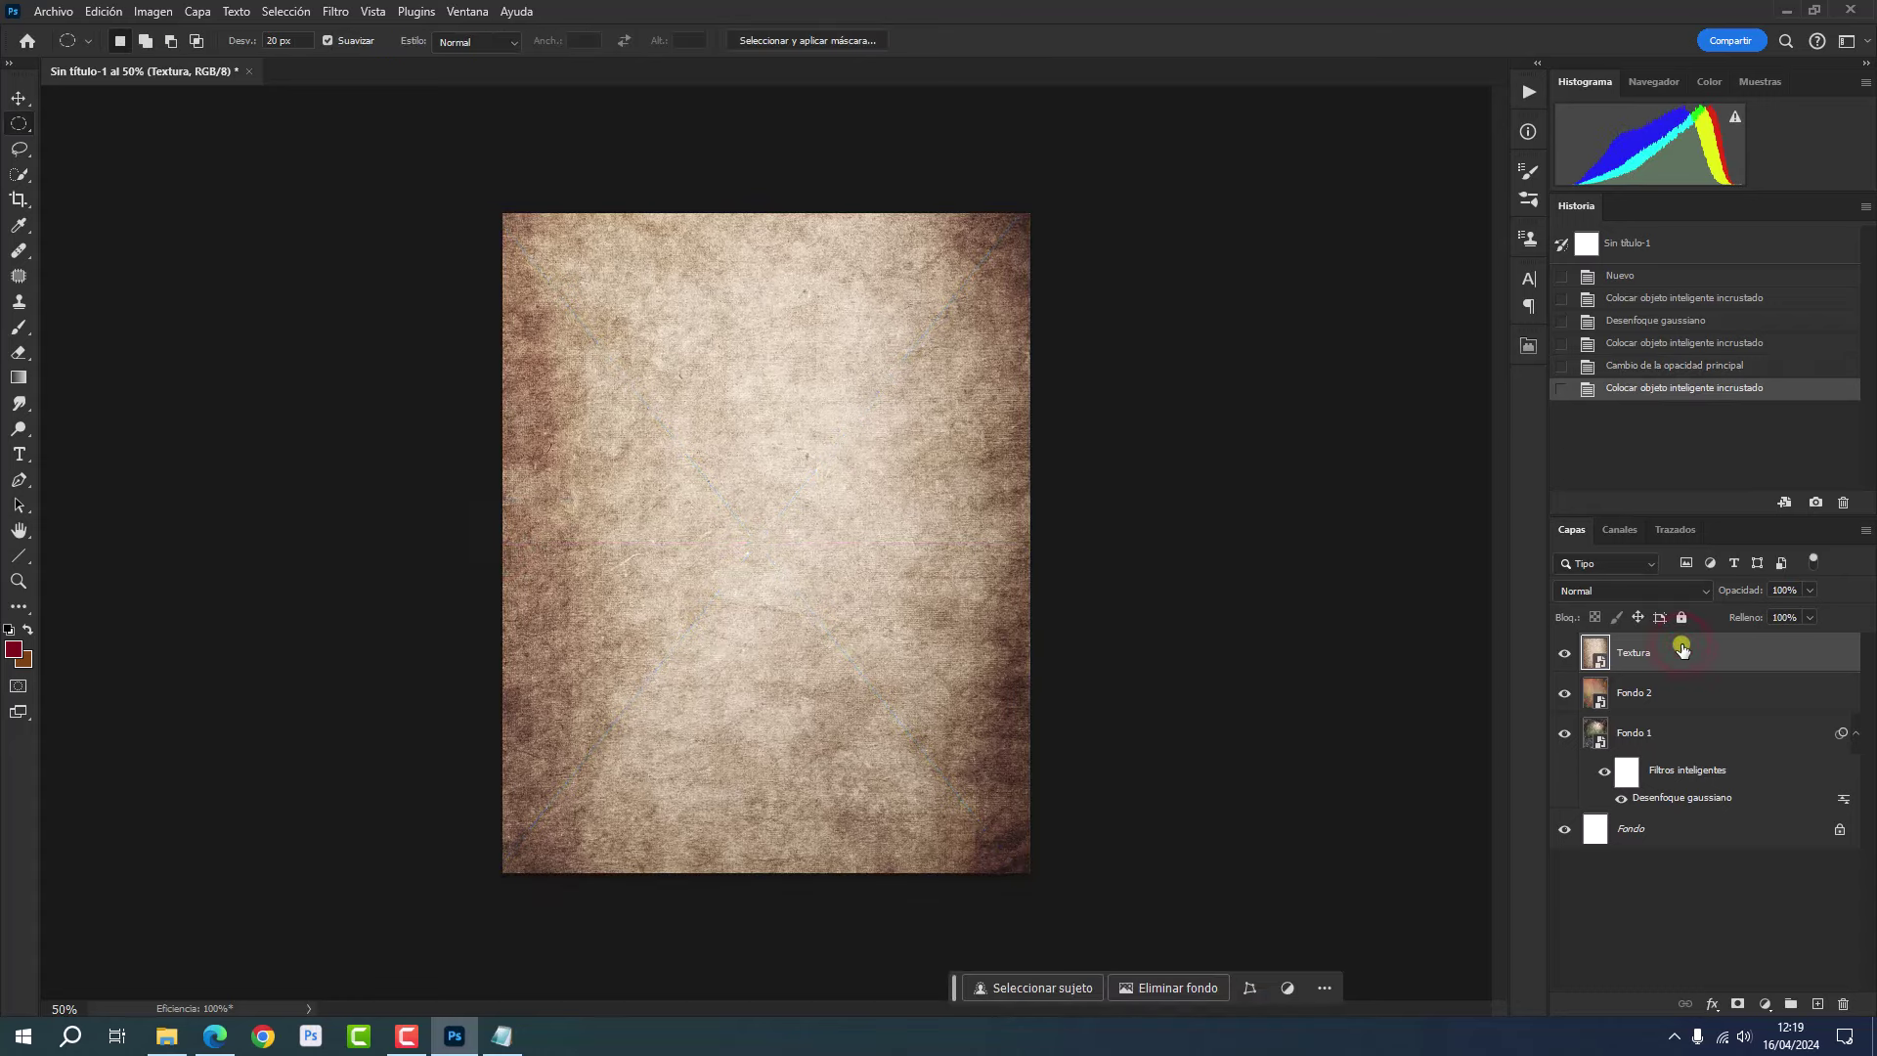
- Set the Textura layer to Luz suave blend mode at 53% opacity
click(1632, 594)
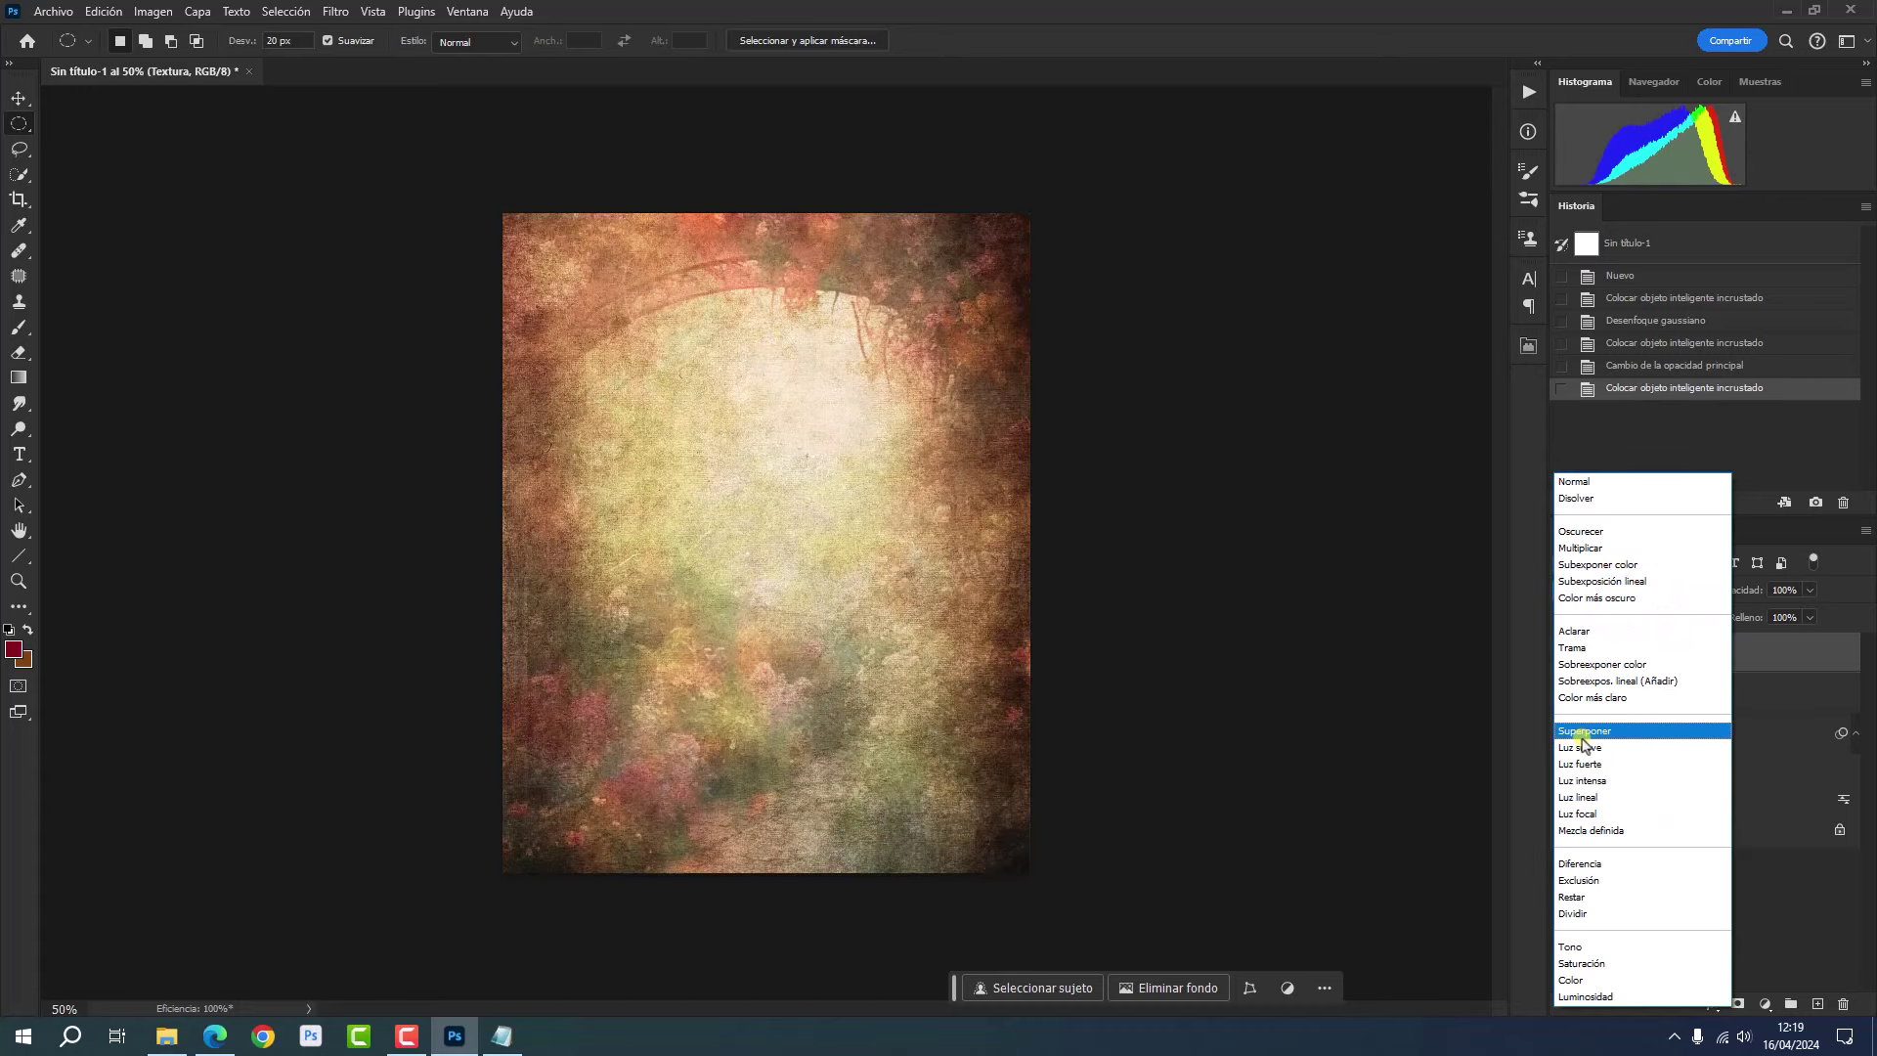
click(1586, 749)
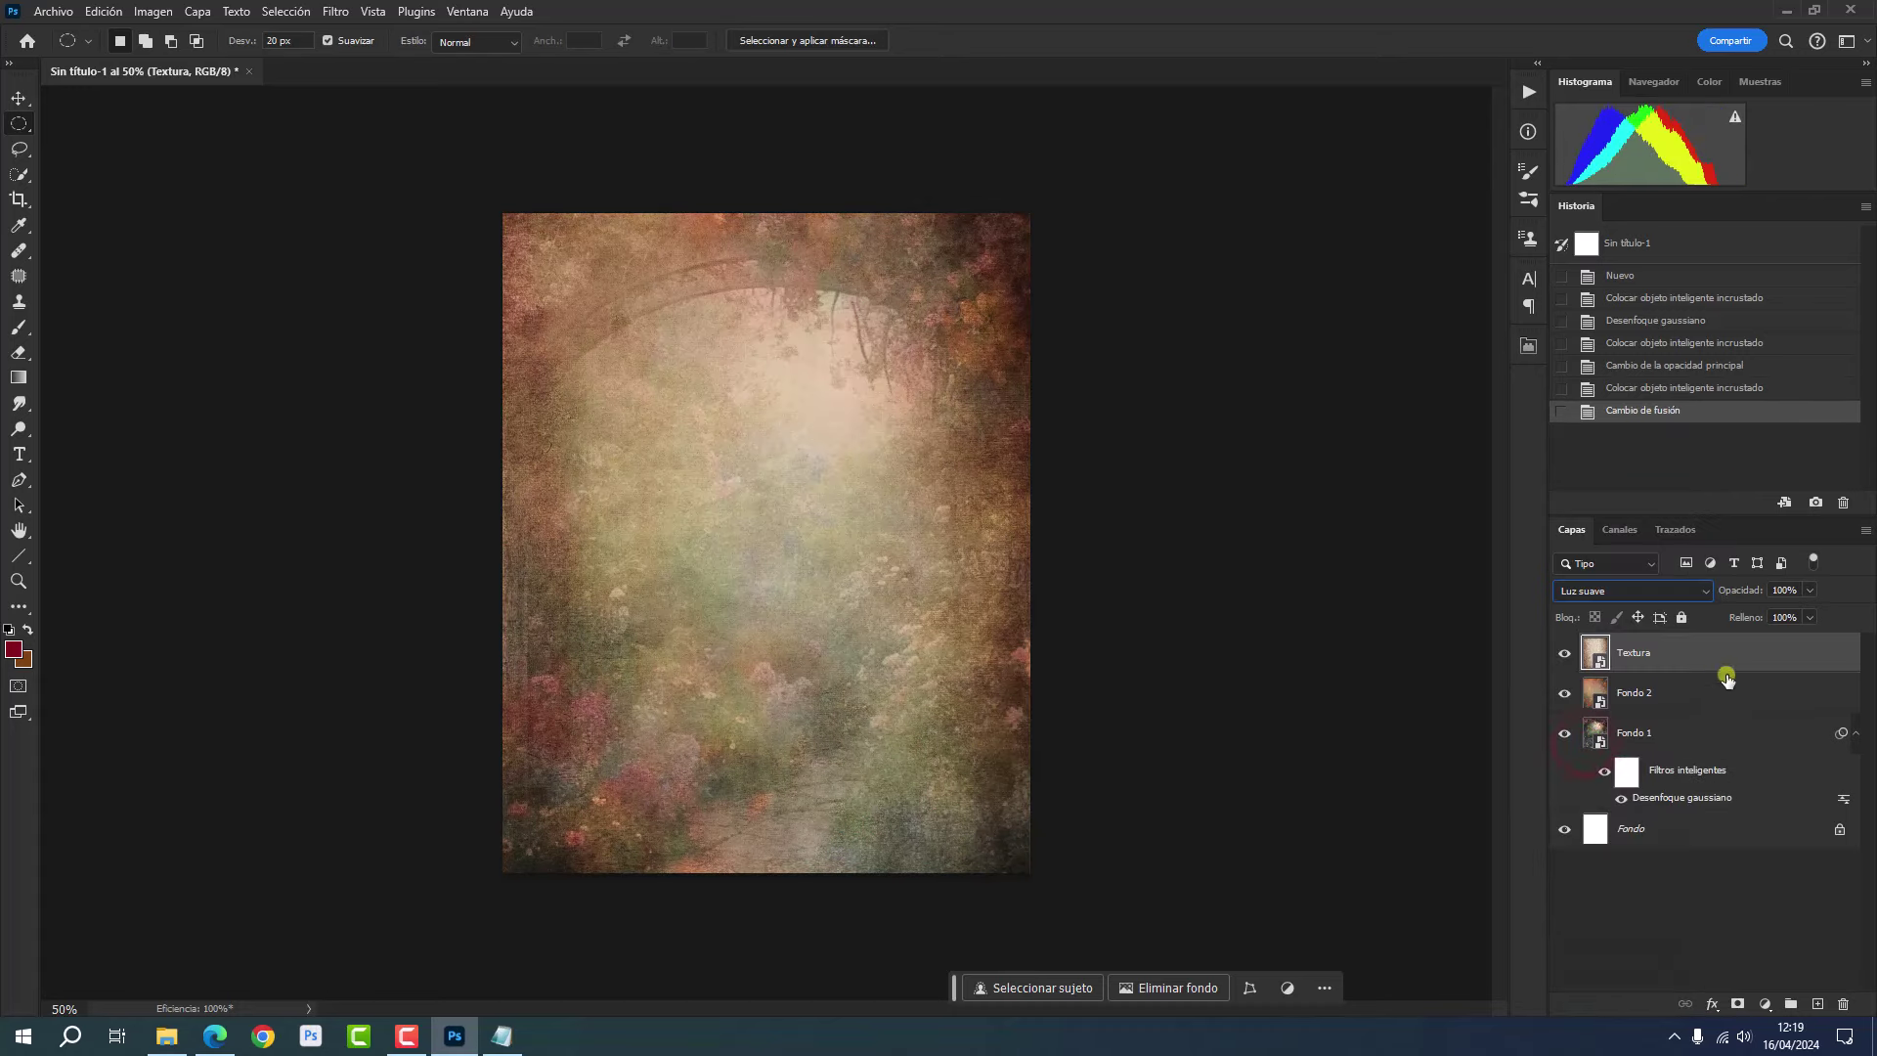
click(1793, 590)
text(53)
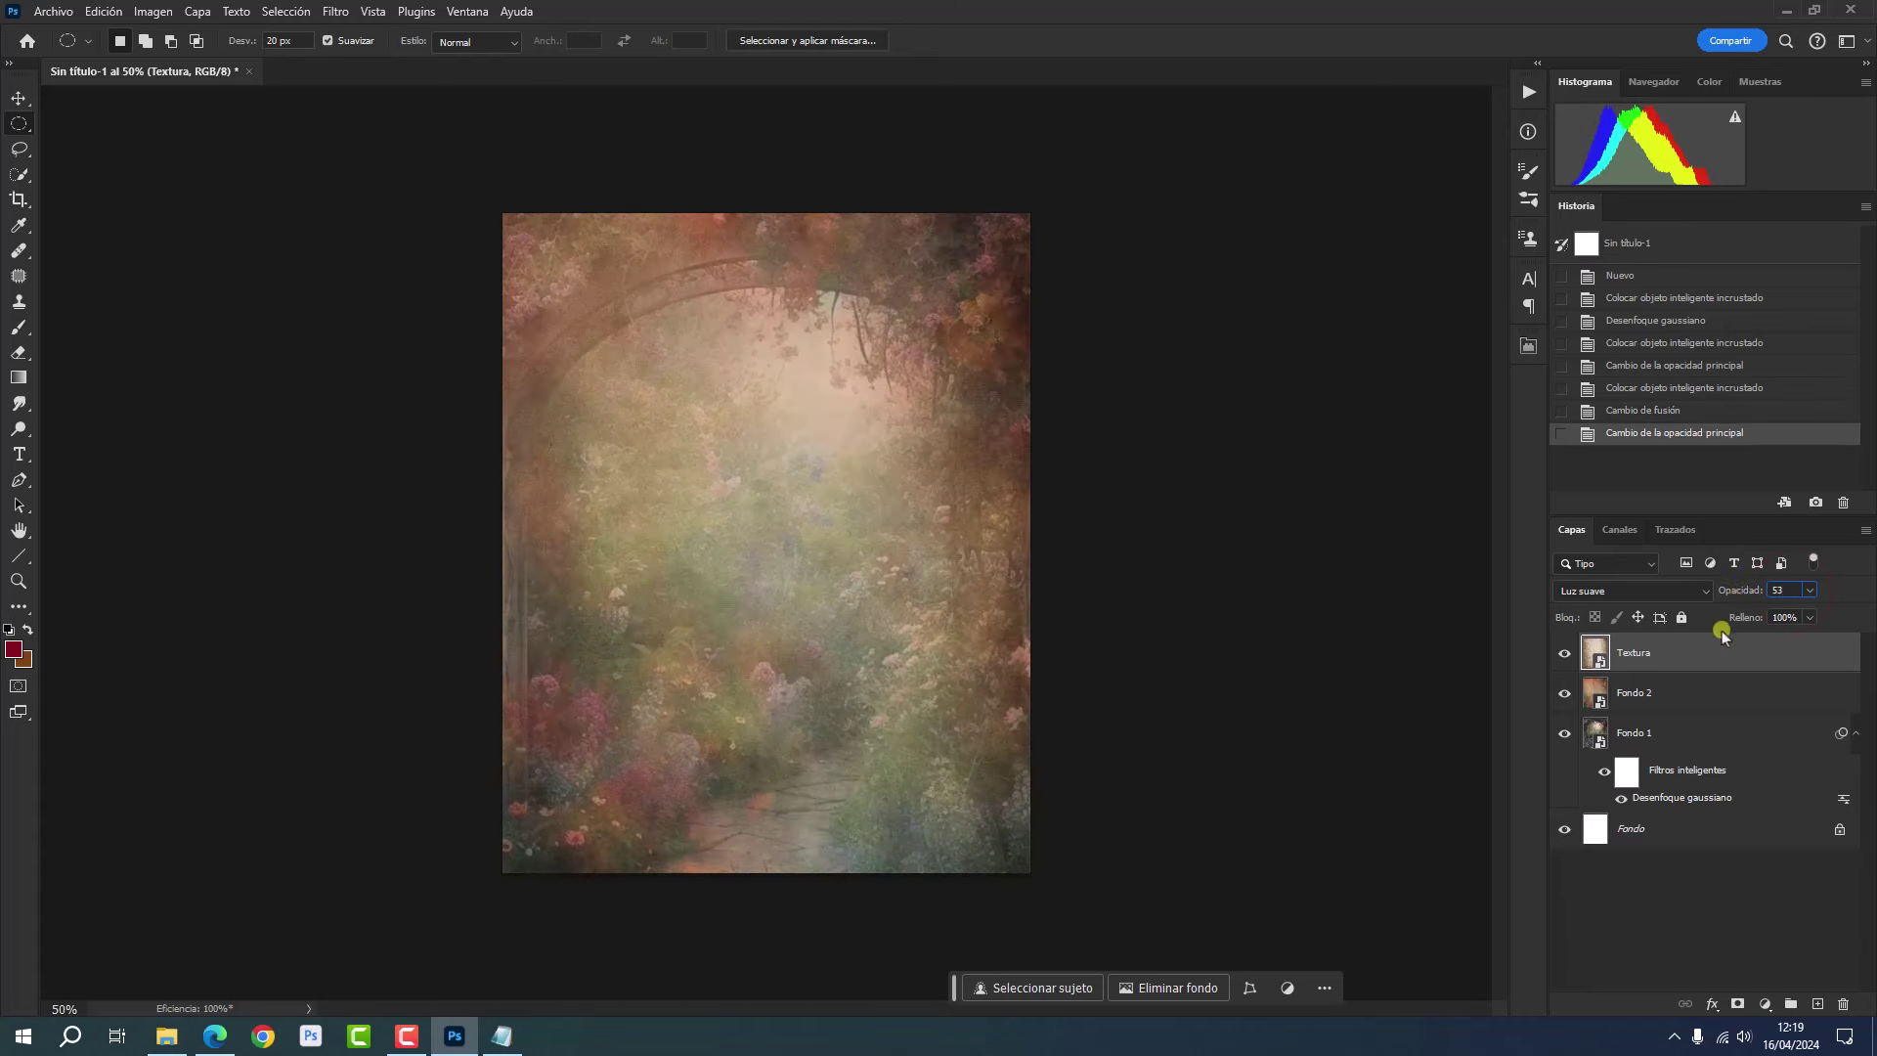
key(Return)
- Add a Brightness/Contrast adjustment layer with brightness -80 and contrast -10
click(1766, 1004)
click(1785, 720)
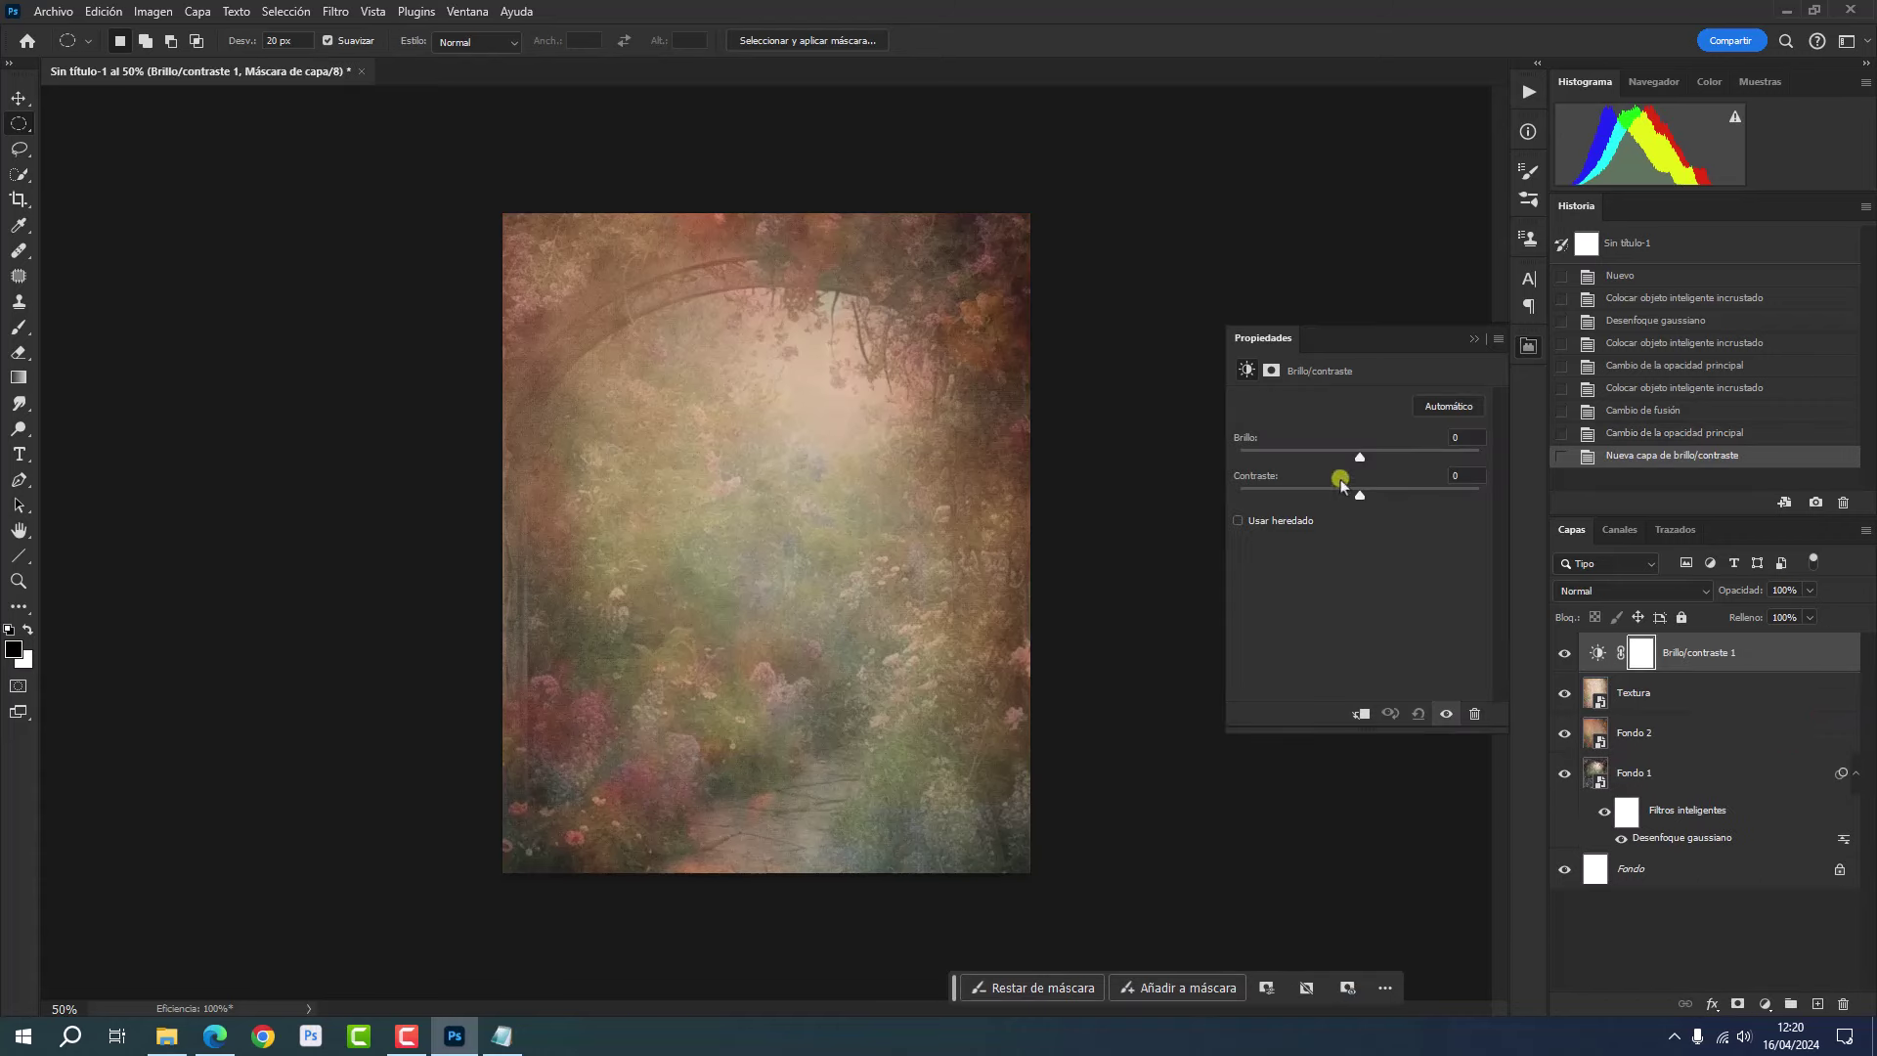
drag(1359, 457, 1295, 457)
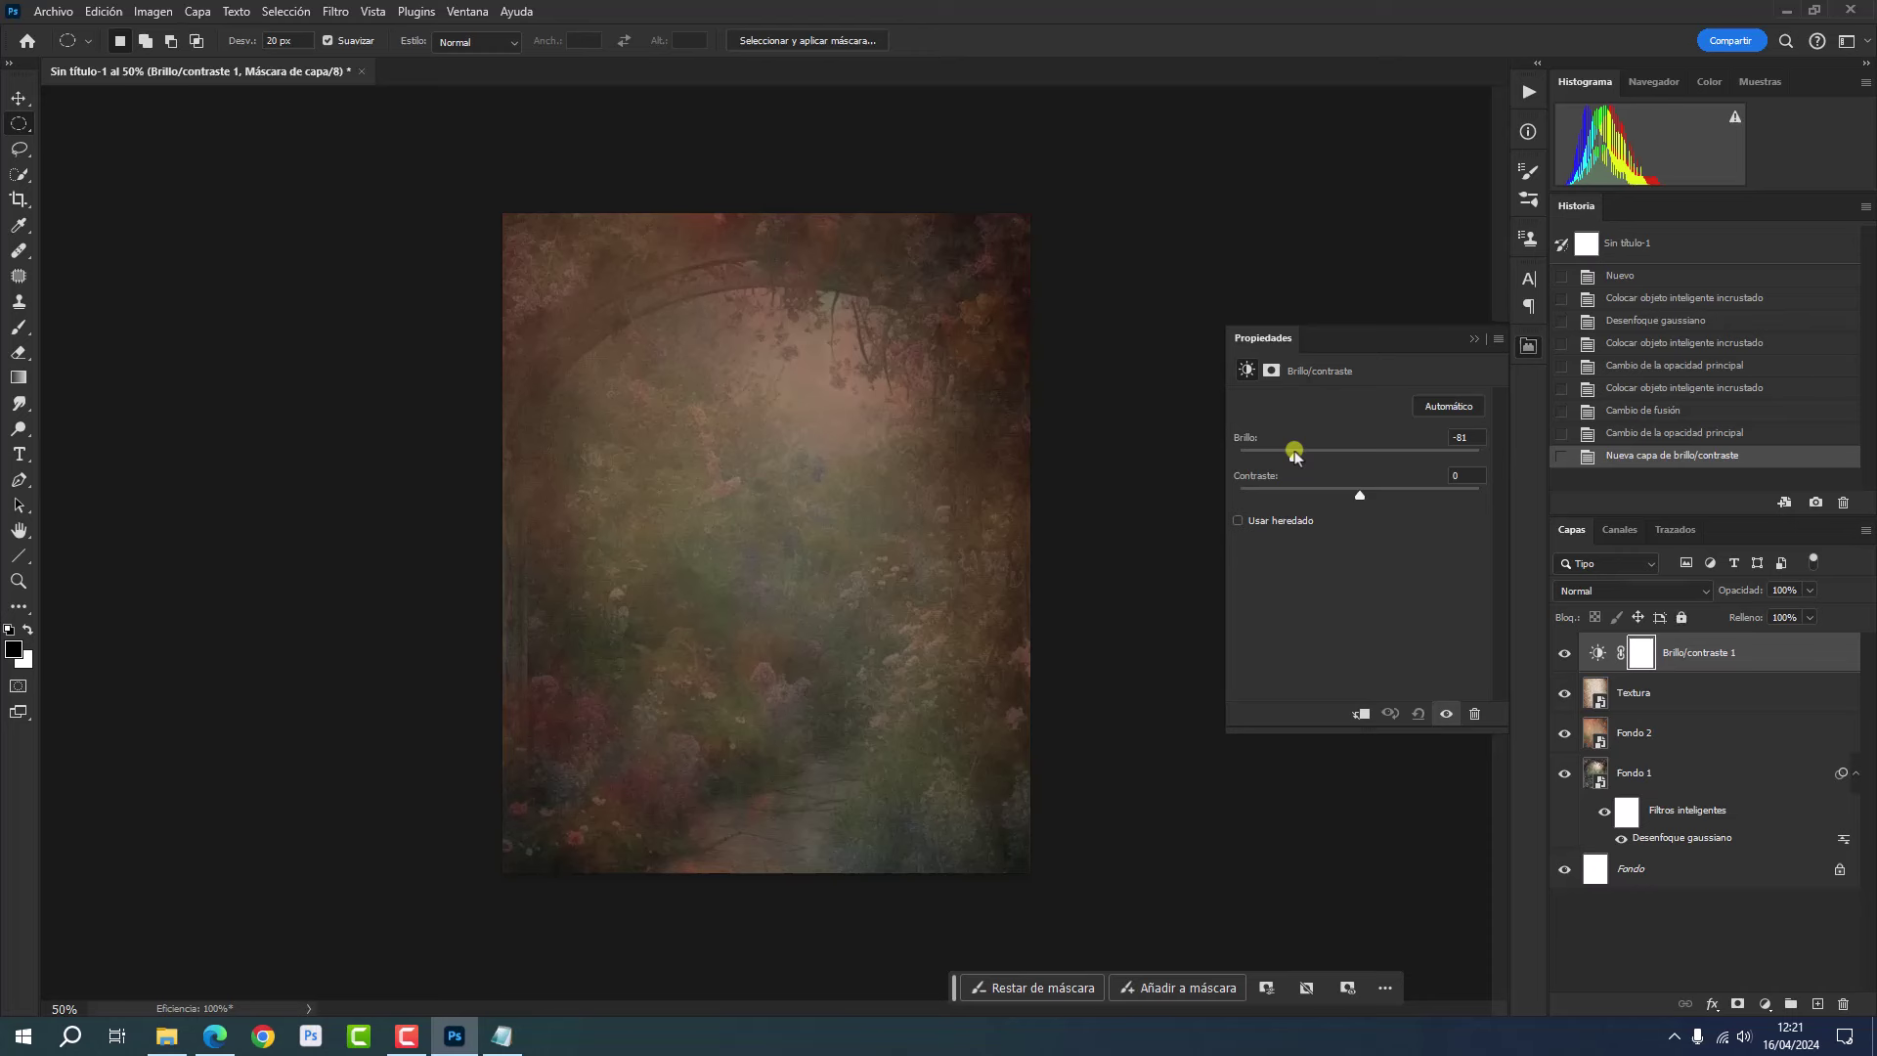
drag(1295, 456, 1296, 456)
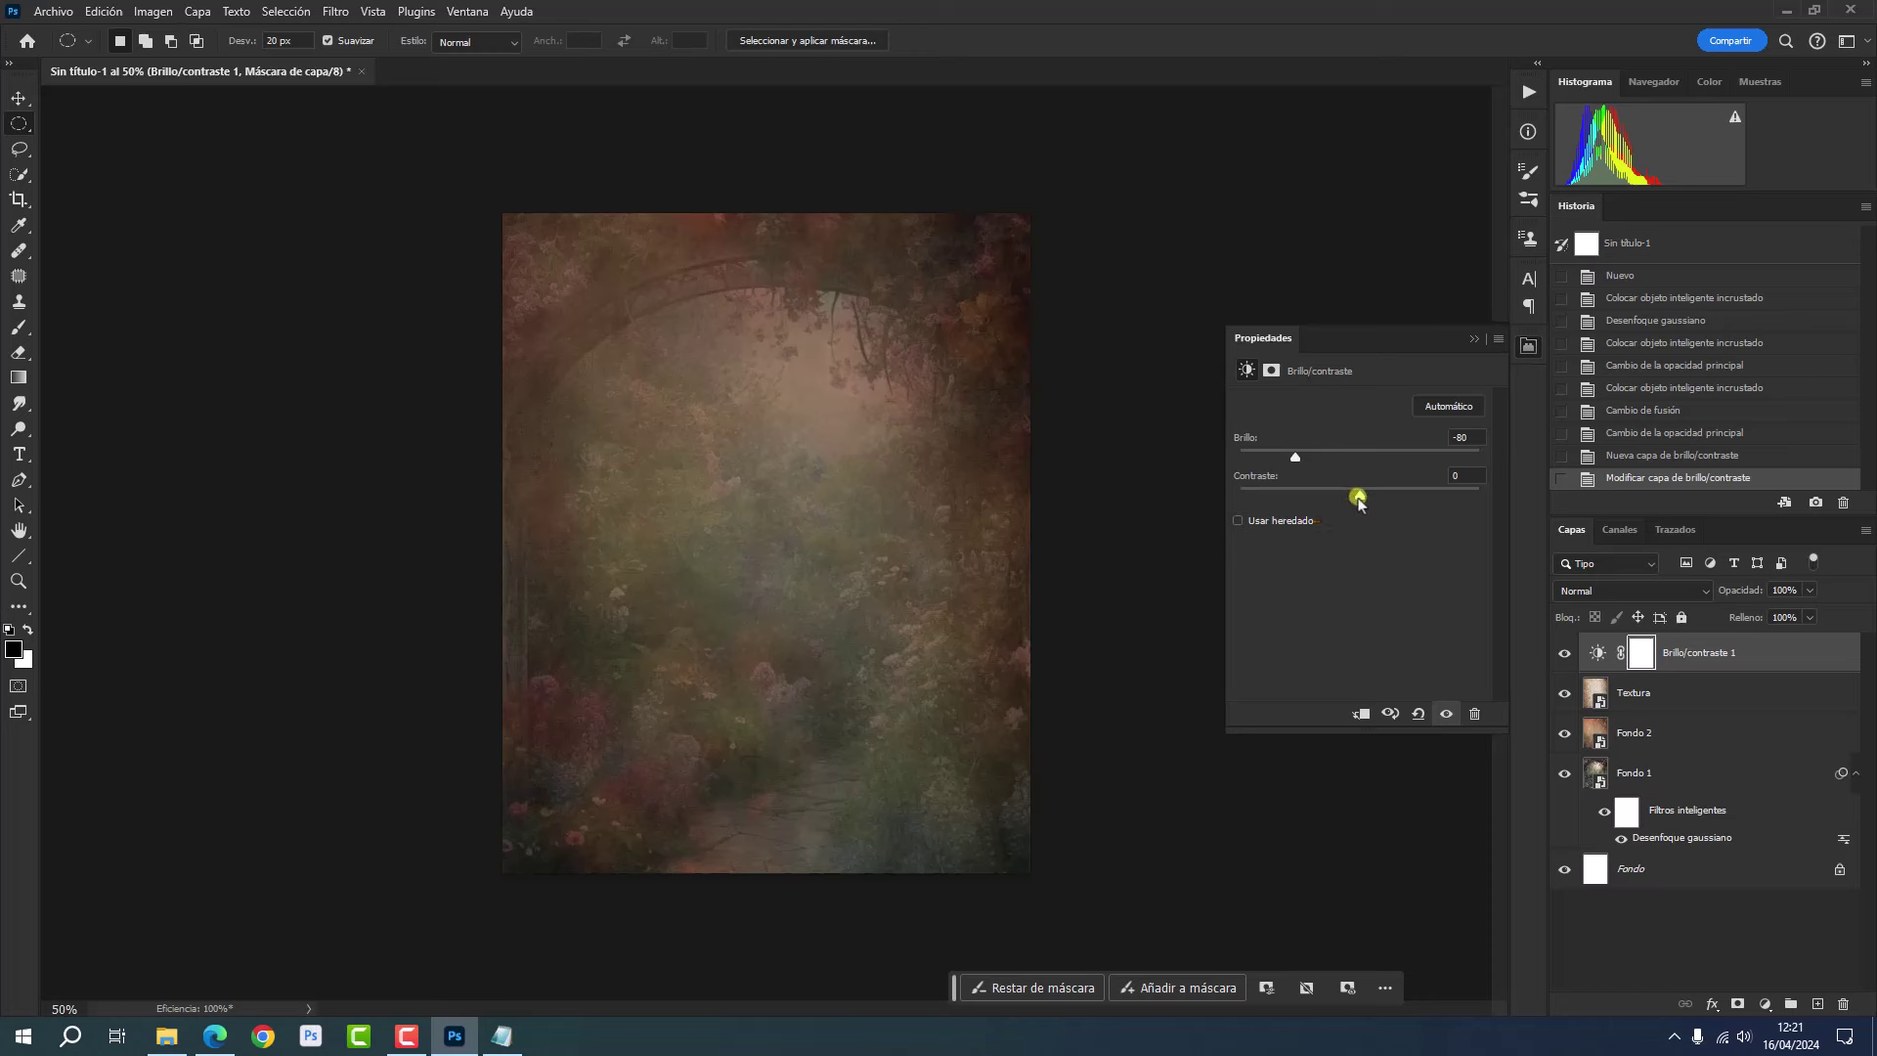
drag(1358, 499, 1336, 500)
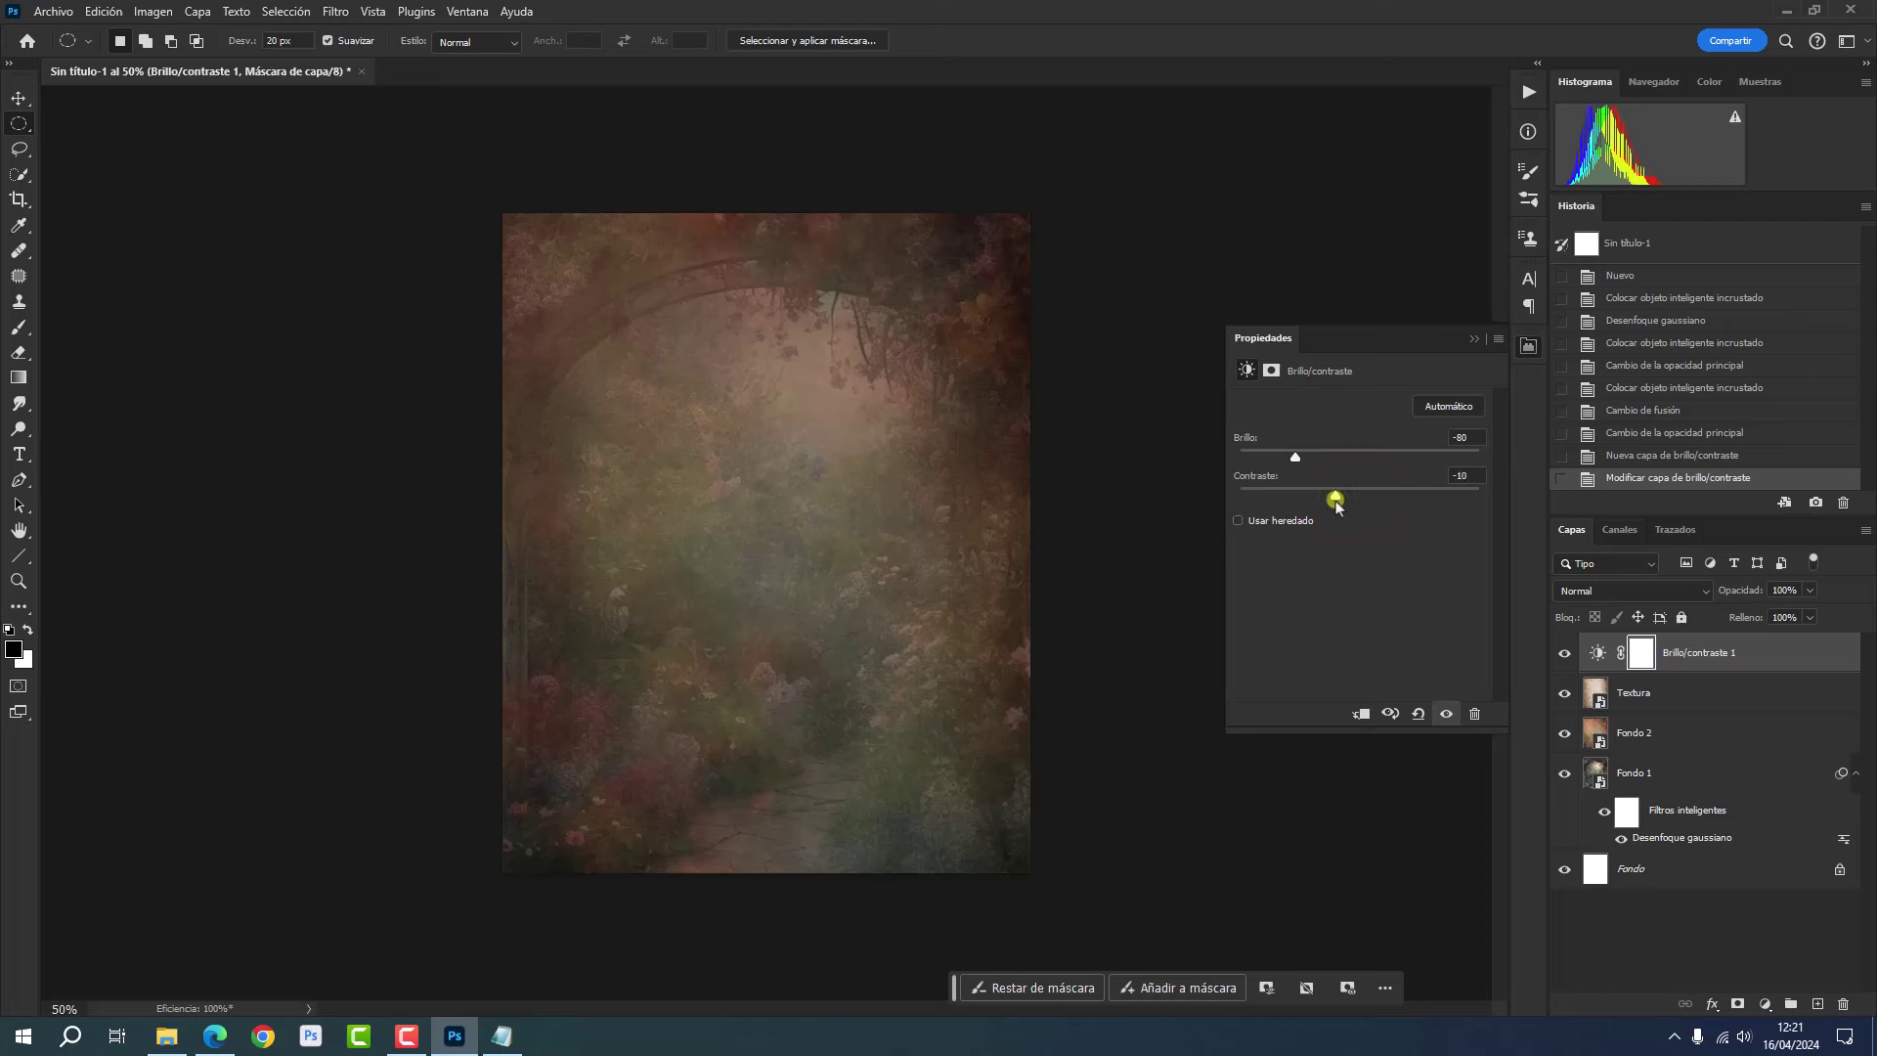
click(1529, 350)
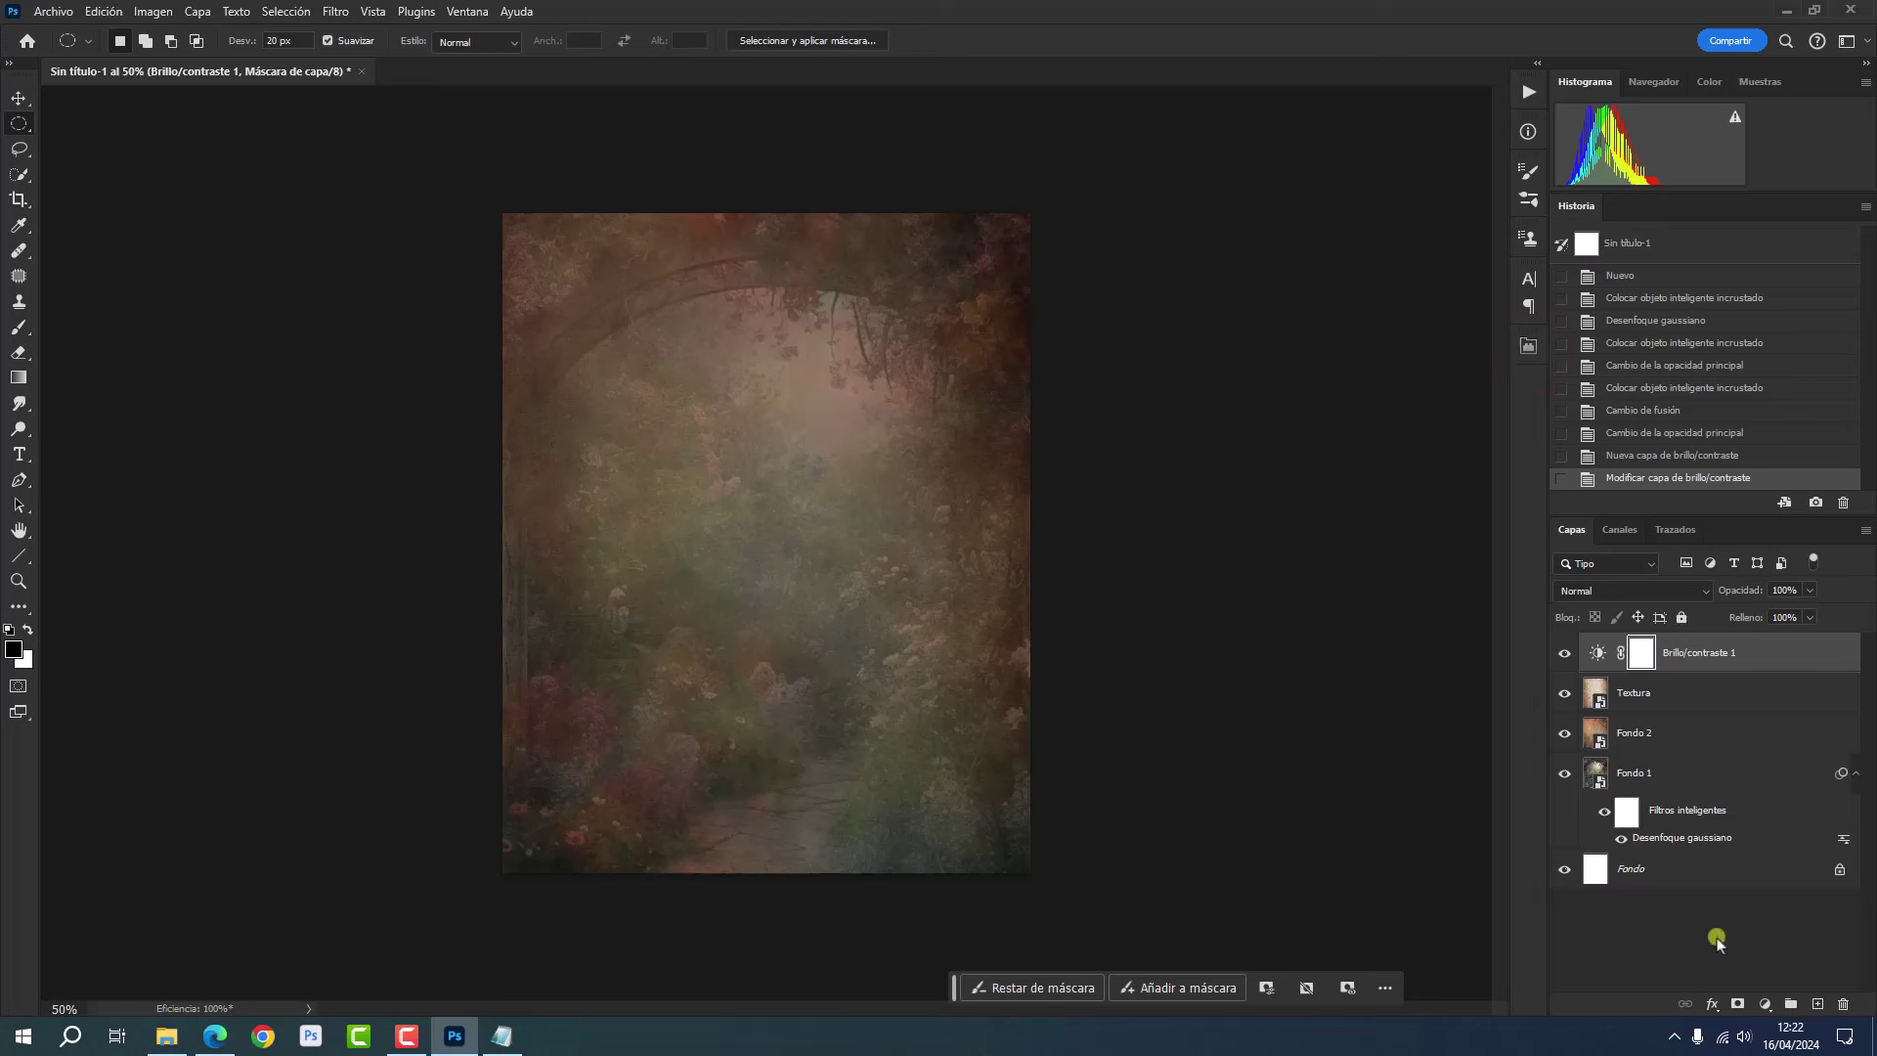
- Add a Curvas 1 adjustment layer at 53% opacity
click(1765, 1005)
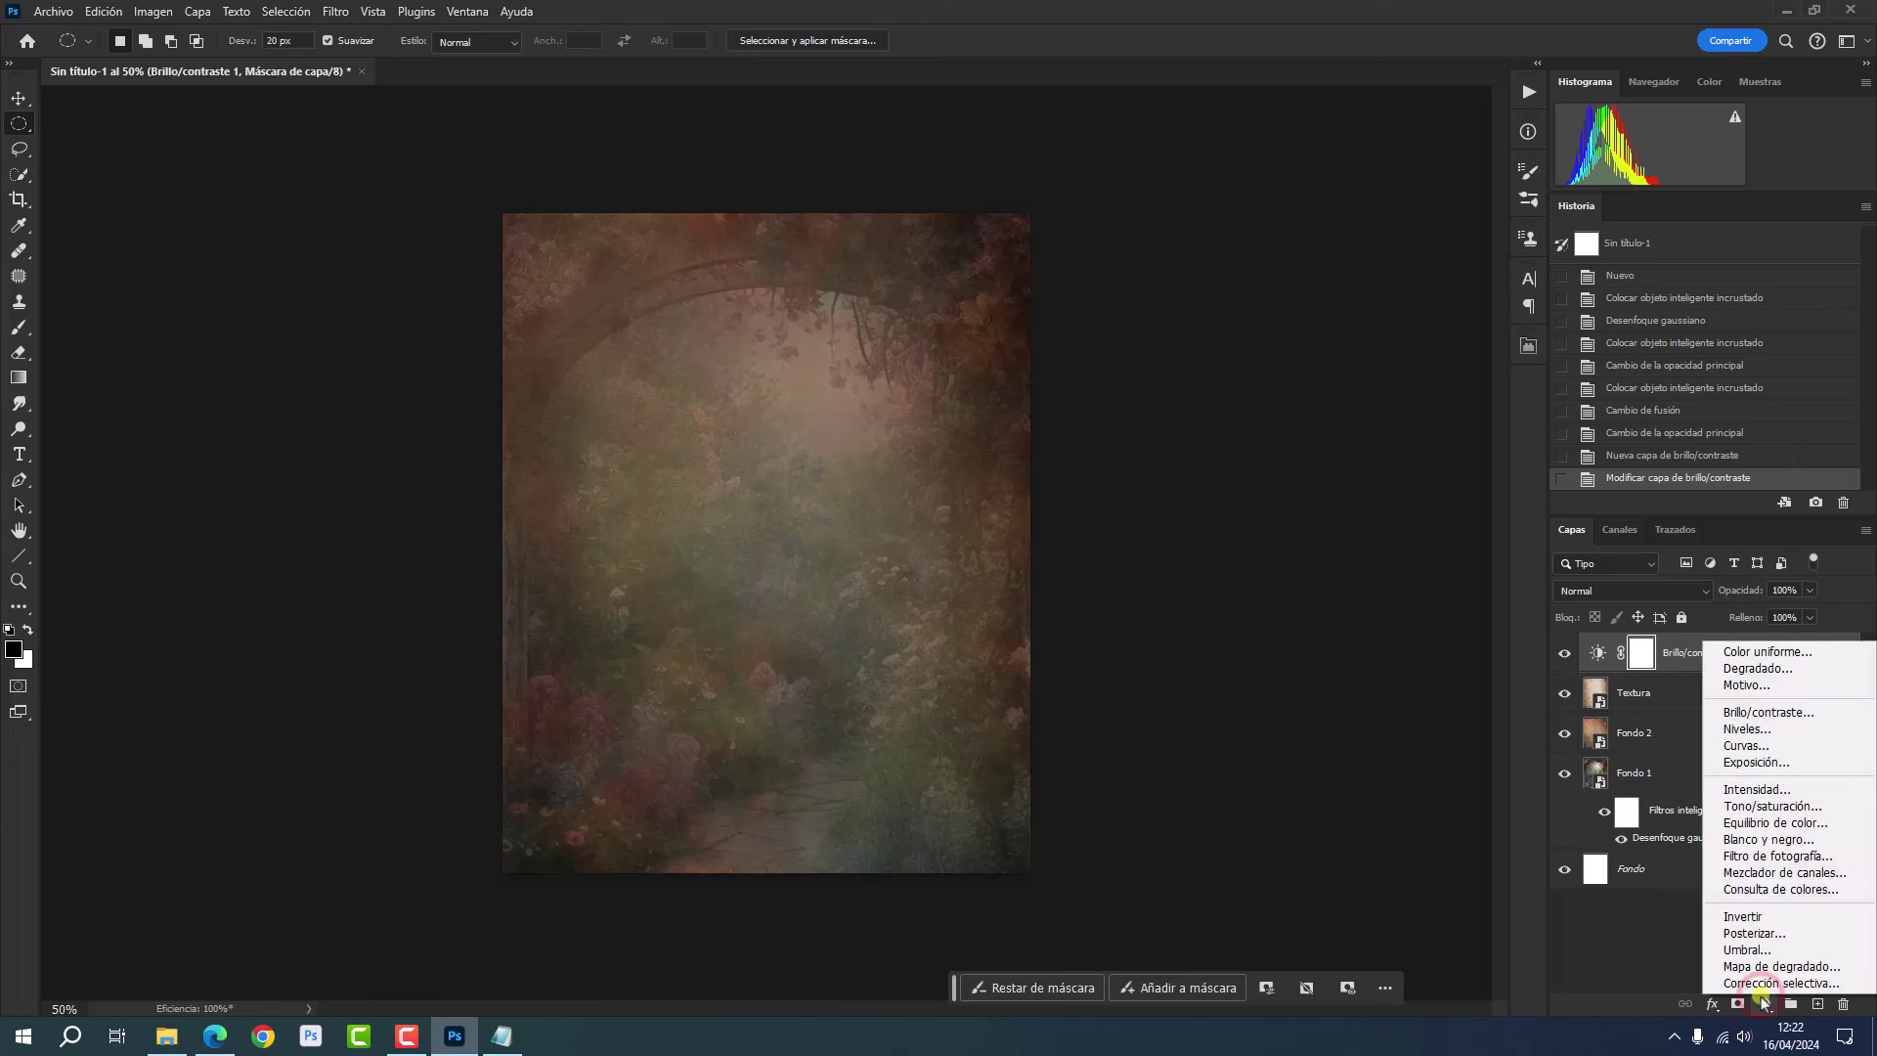
click(1746, 745)
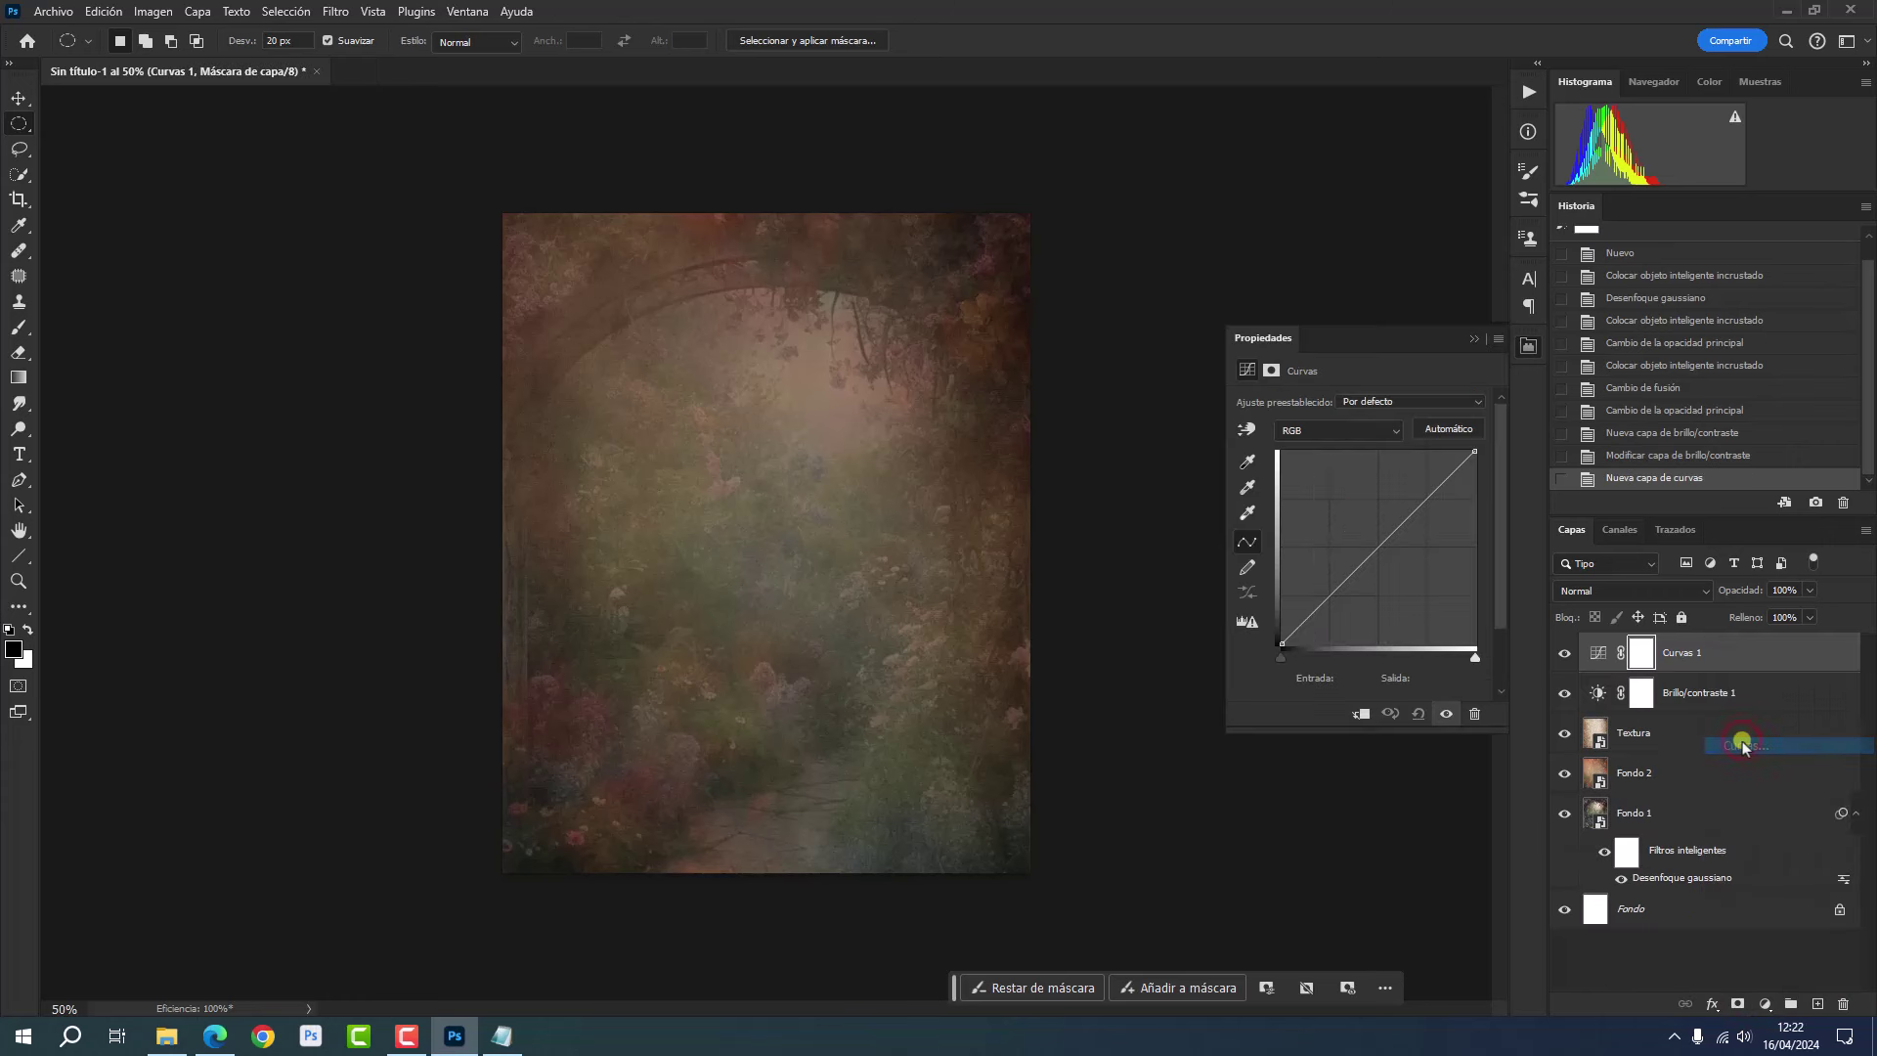
click(1785, 590)
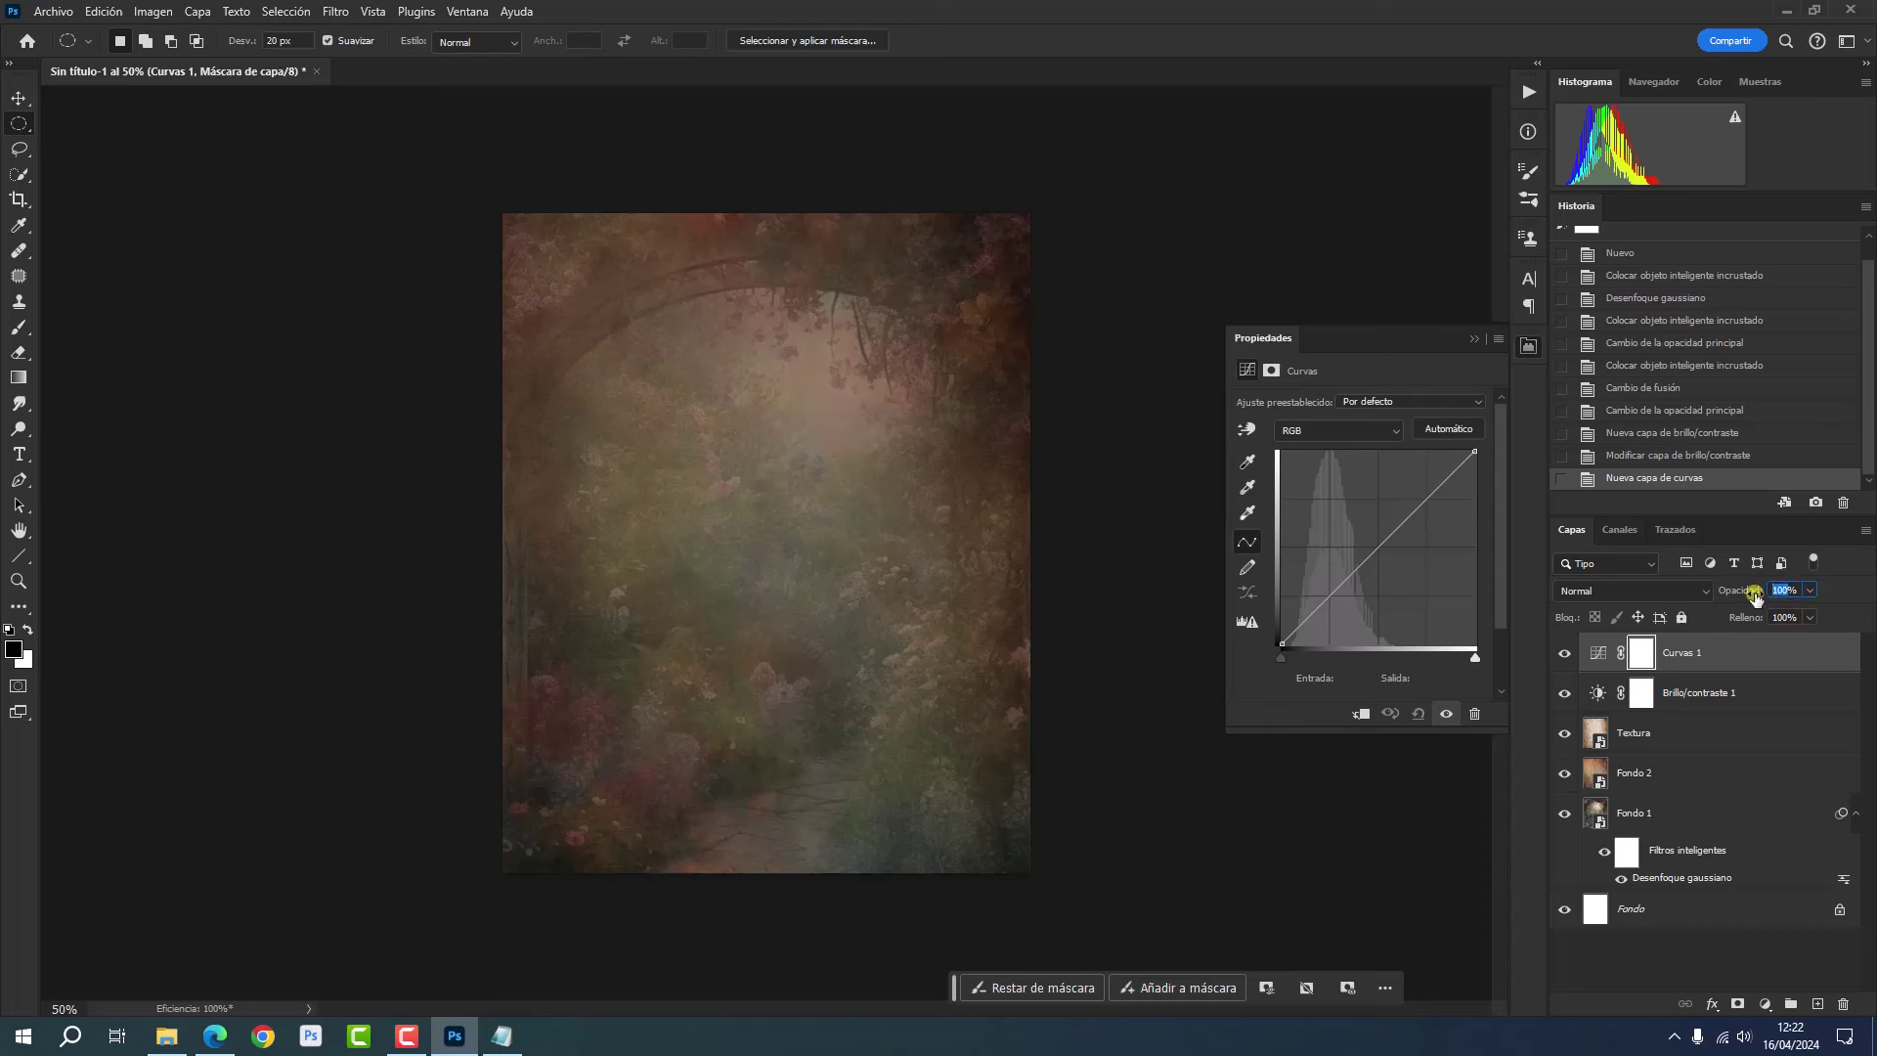
text(5)
key(Return)
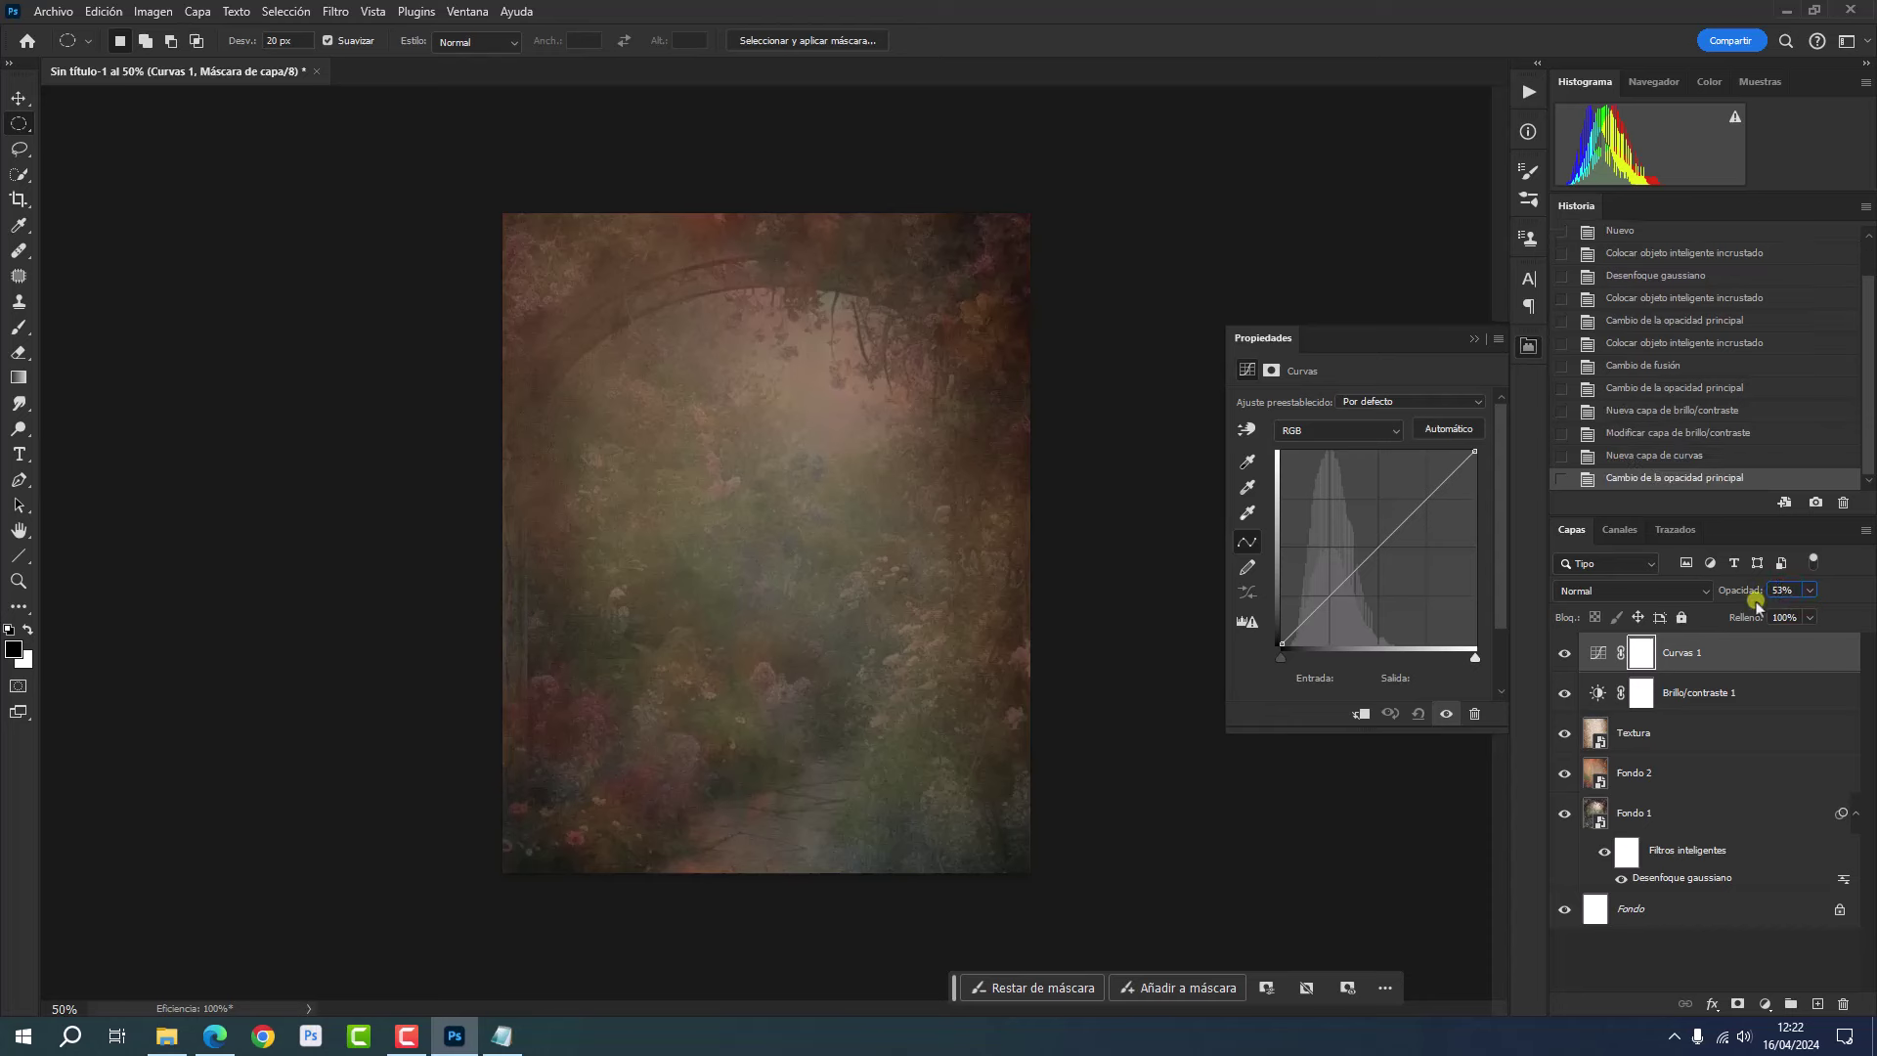
click(1758, 652)
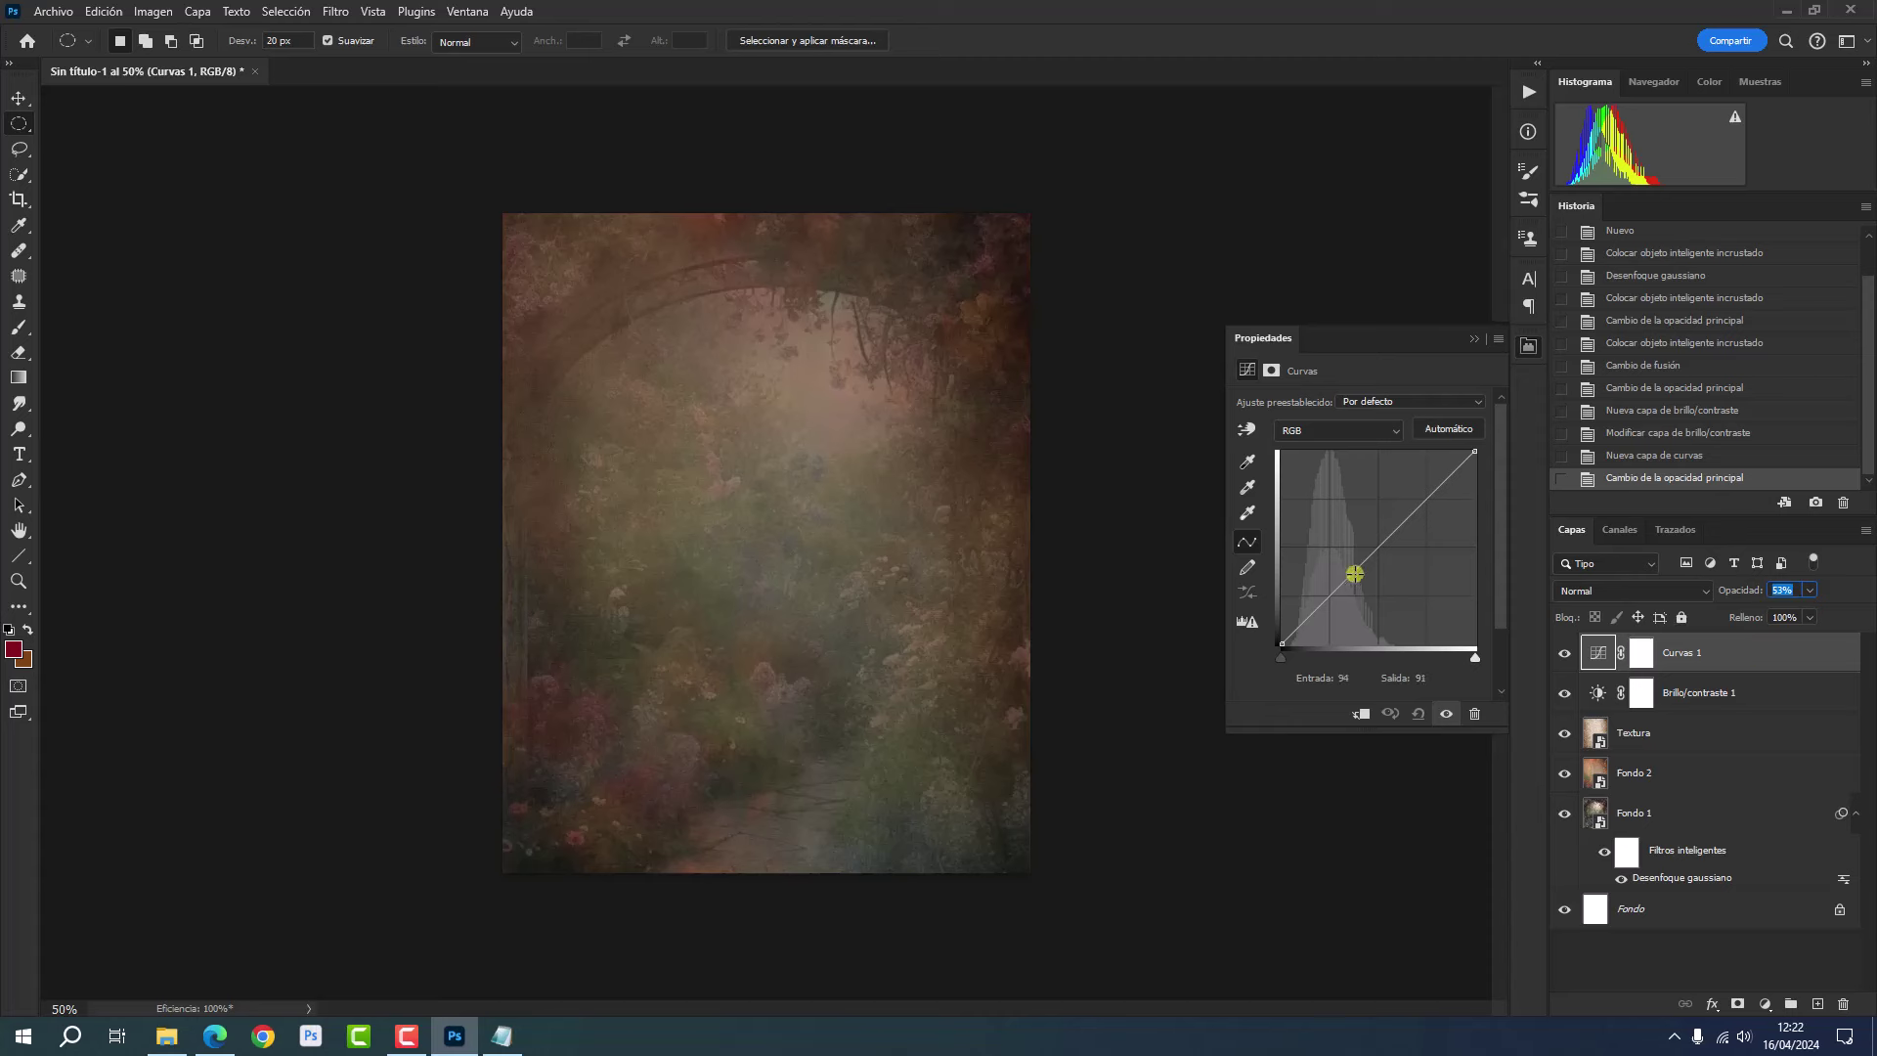
- Add an RGB curve point at input 91, output 52
click(1354, 574)
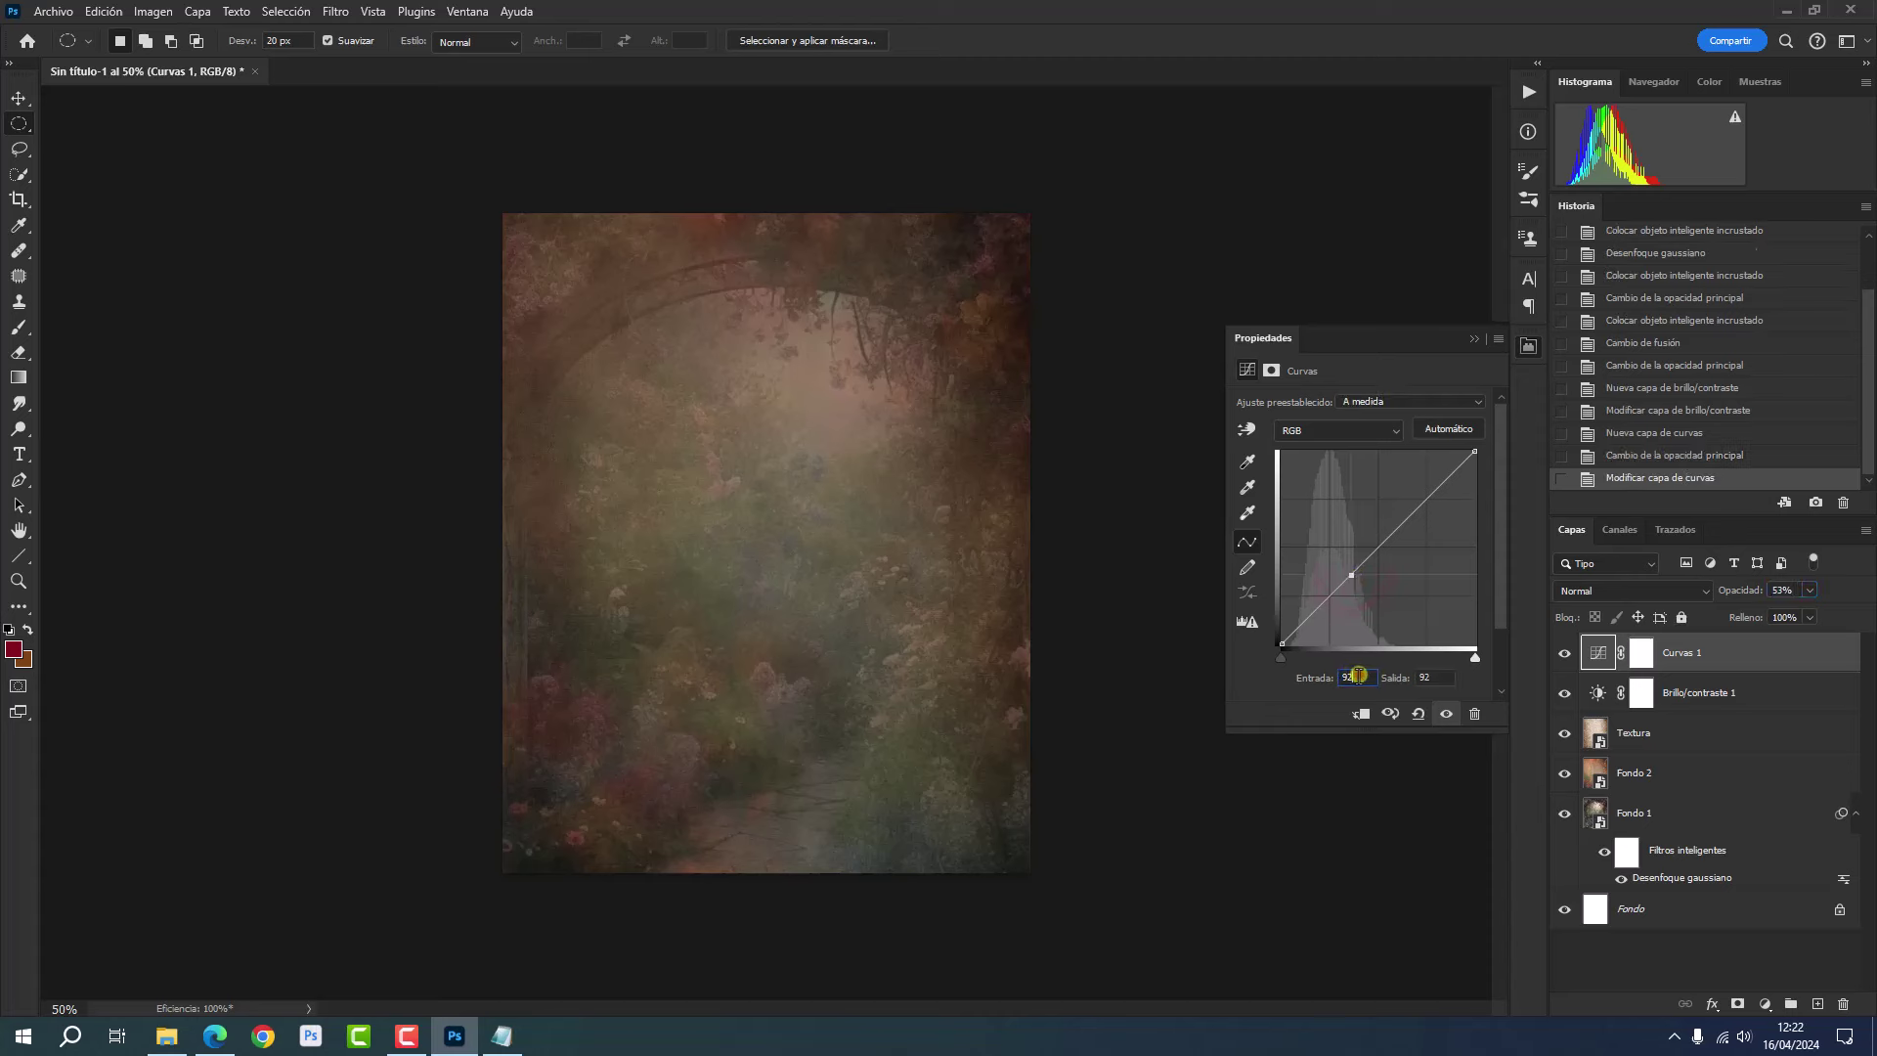
drag(1358, 676, 1332, 676)
text(91)
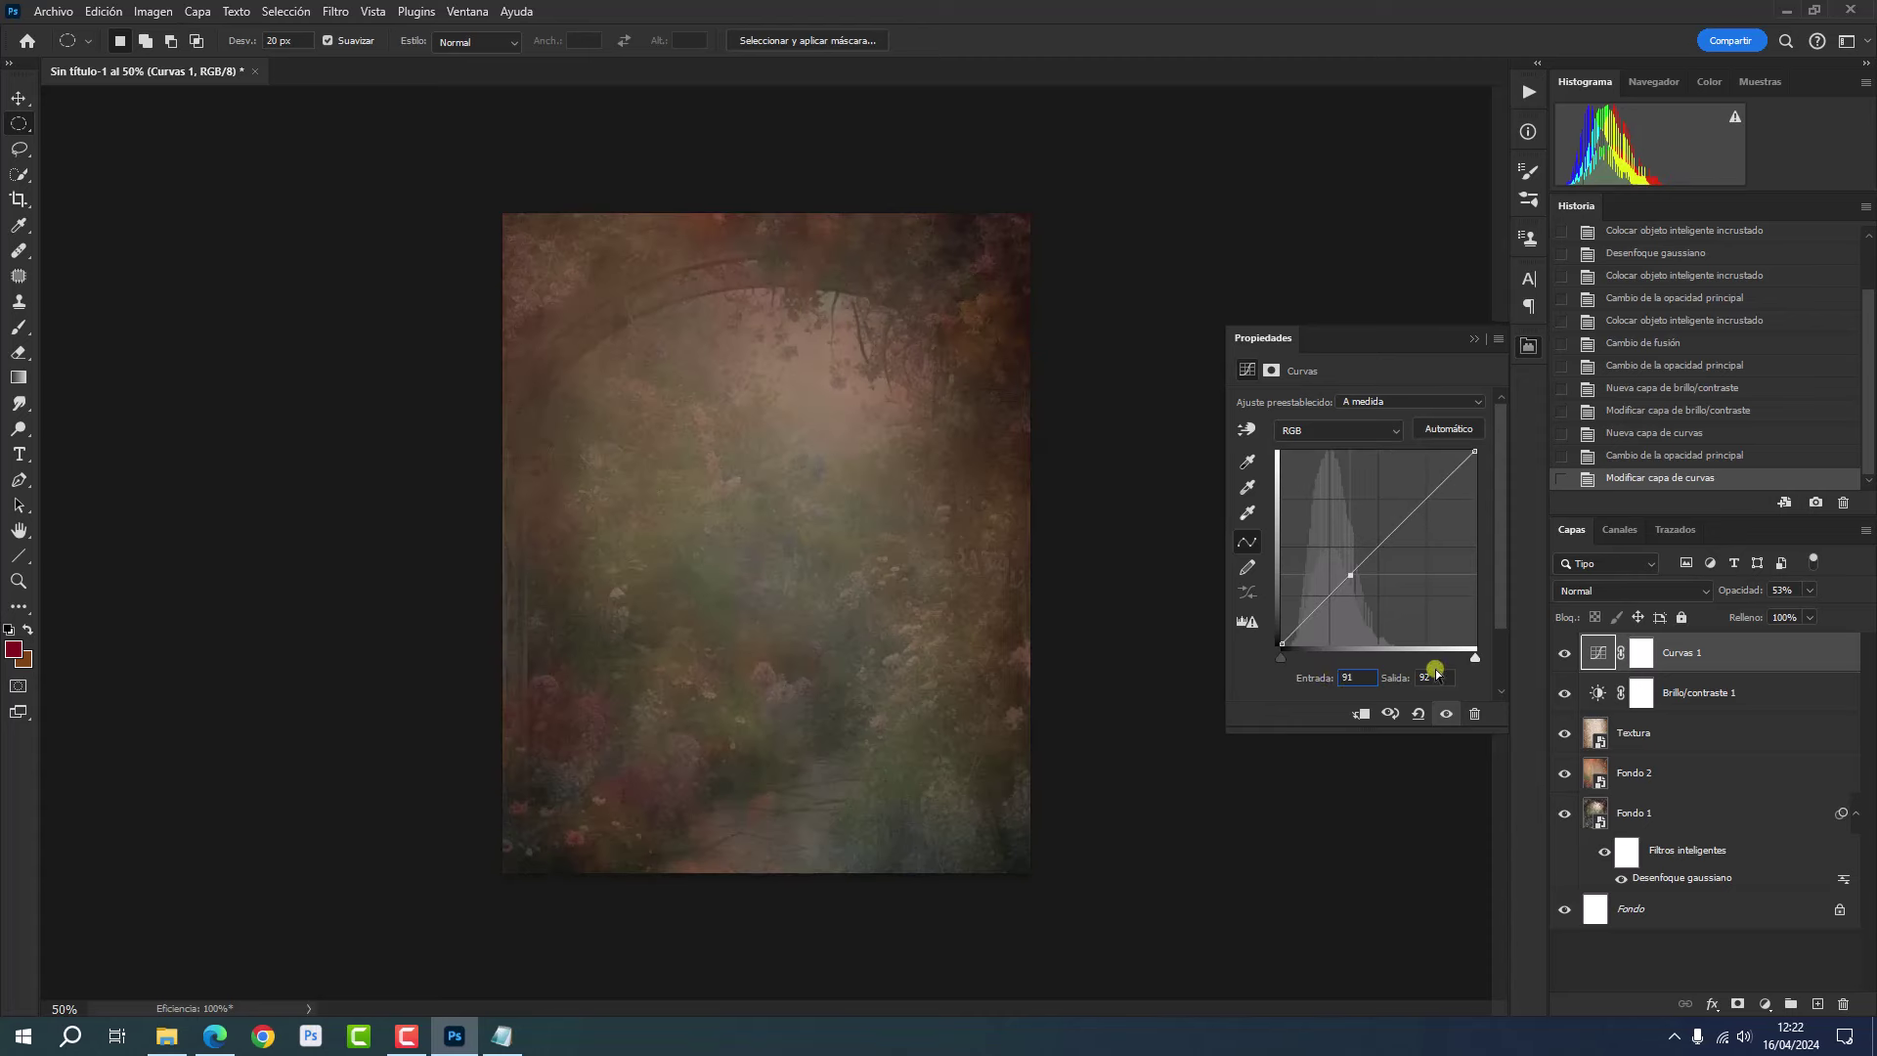
click(1432, 678)
text(52)
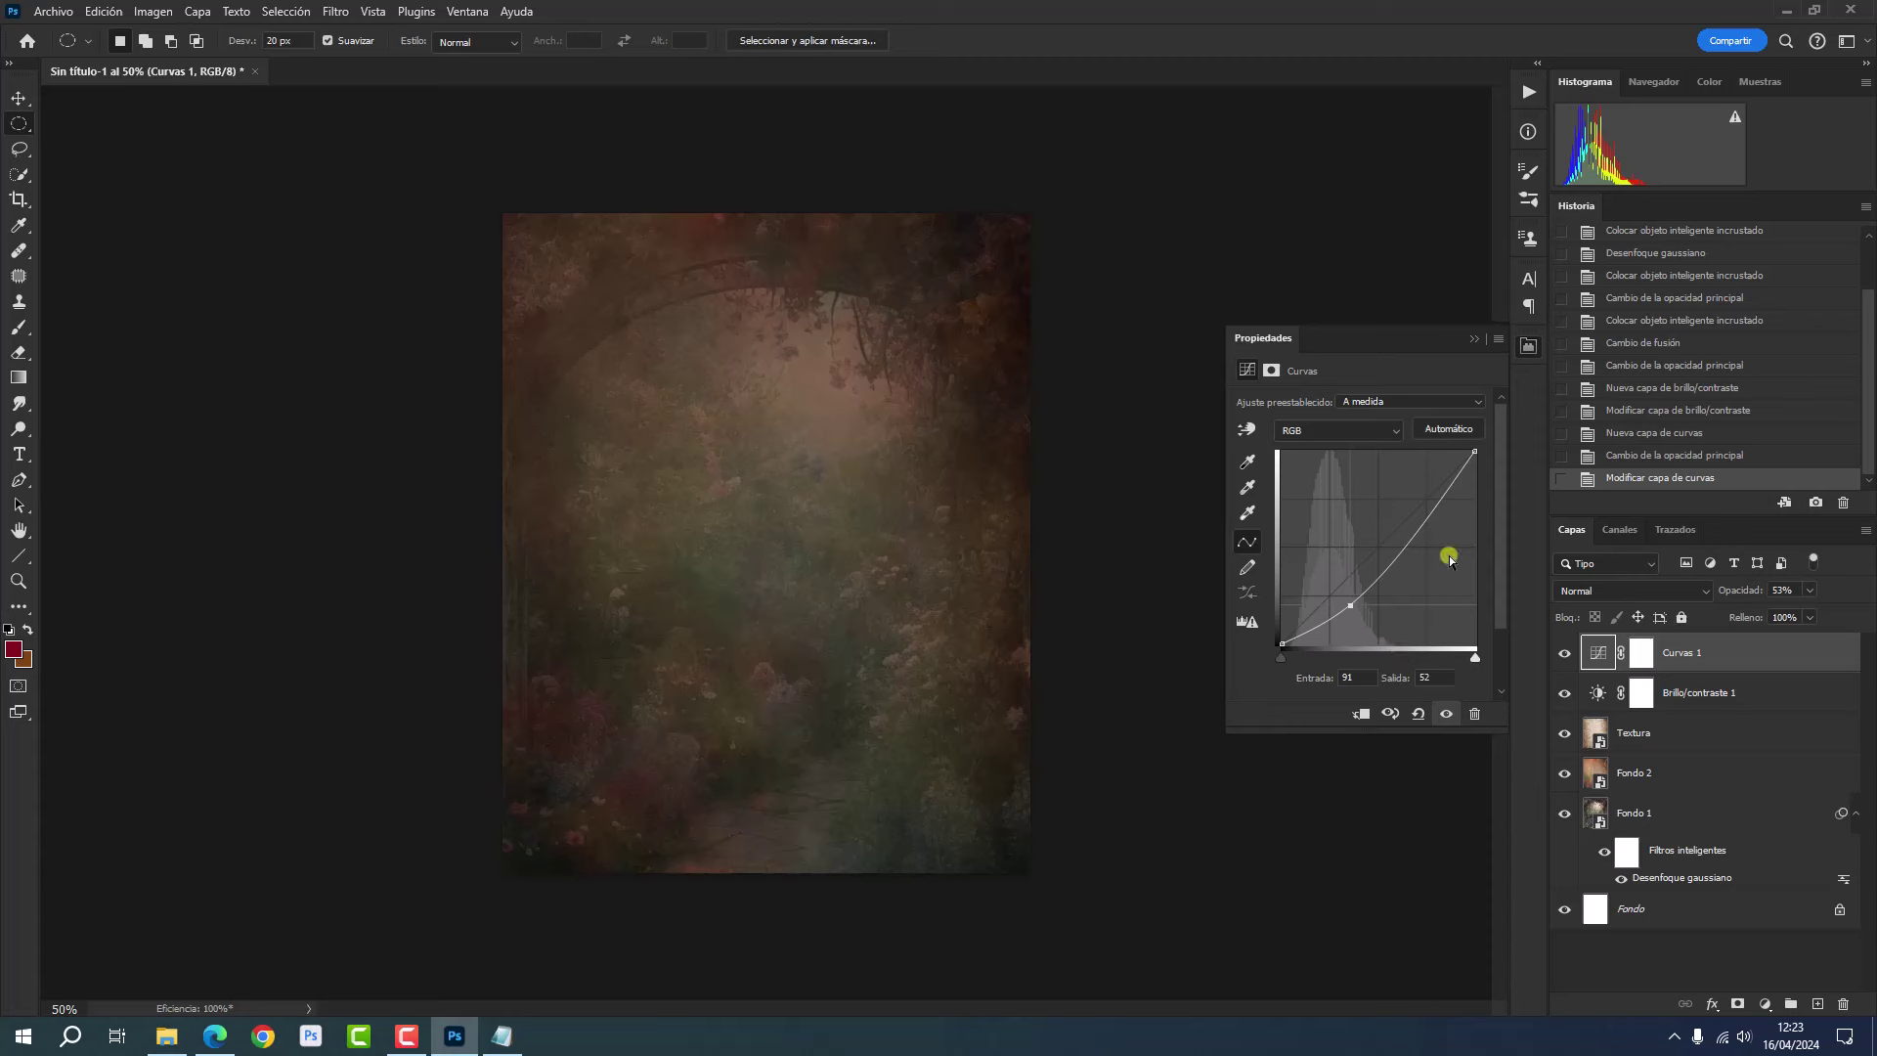
- Add a red channel curve point at input 98, output 139
click(1341, 431)
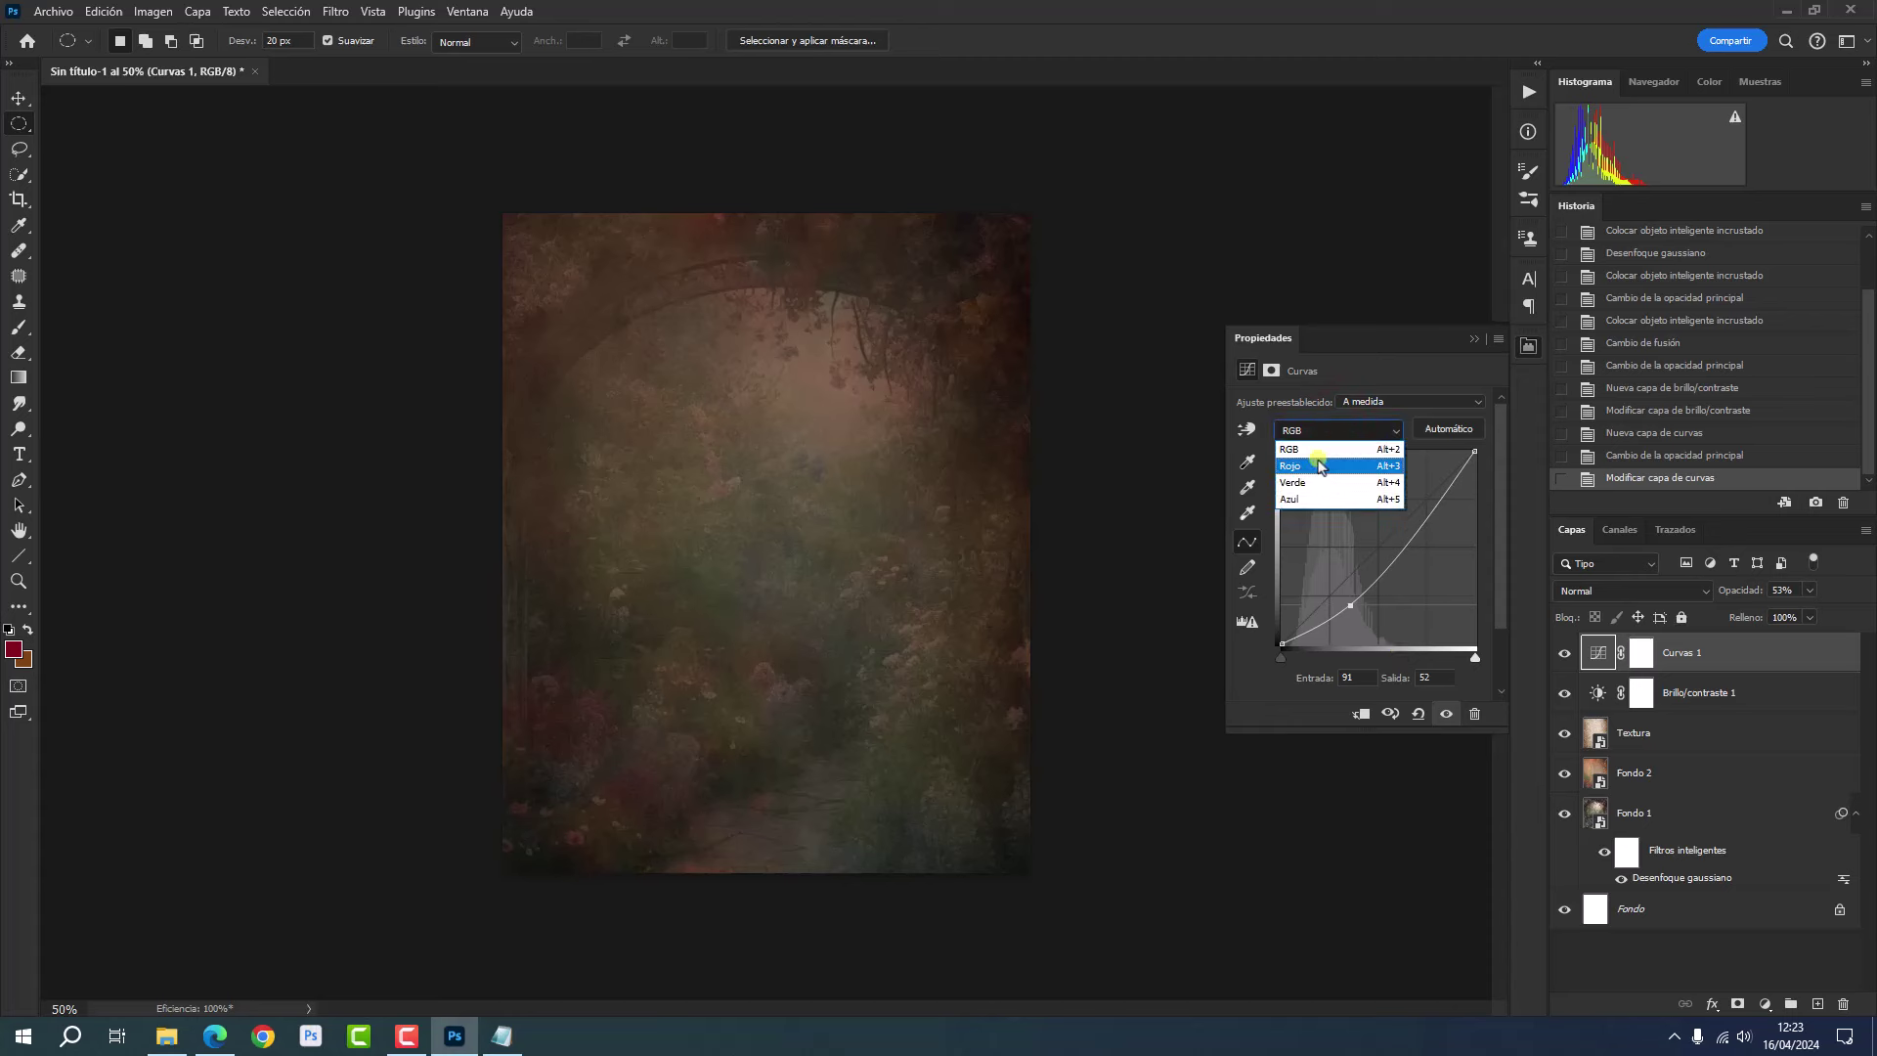
click(1319, 466)
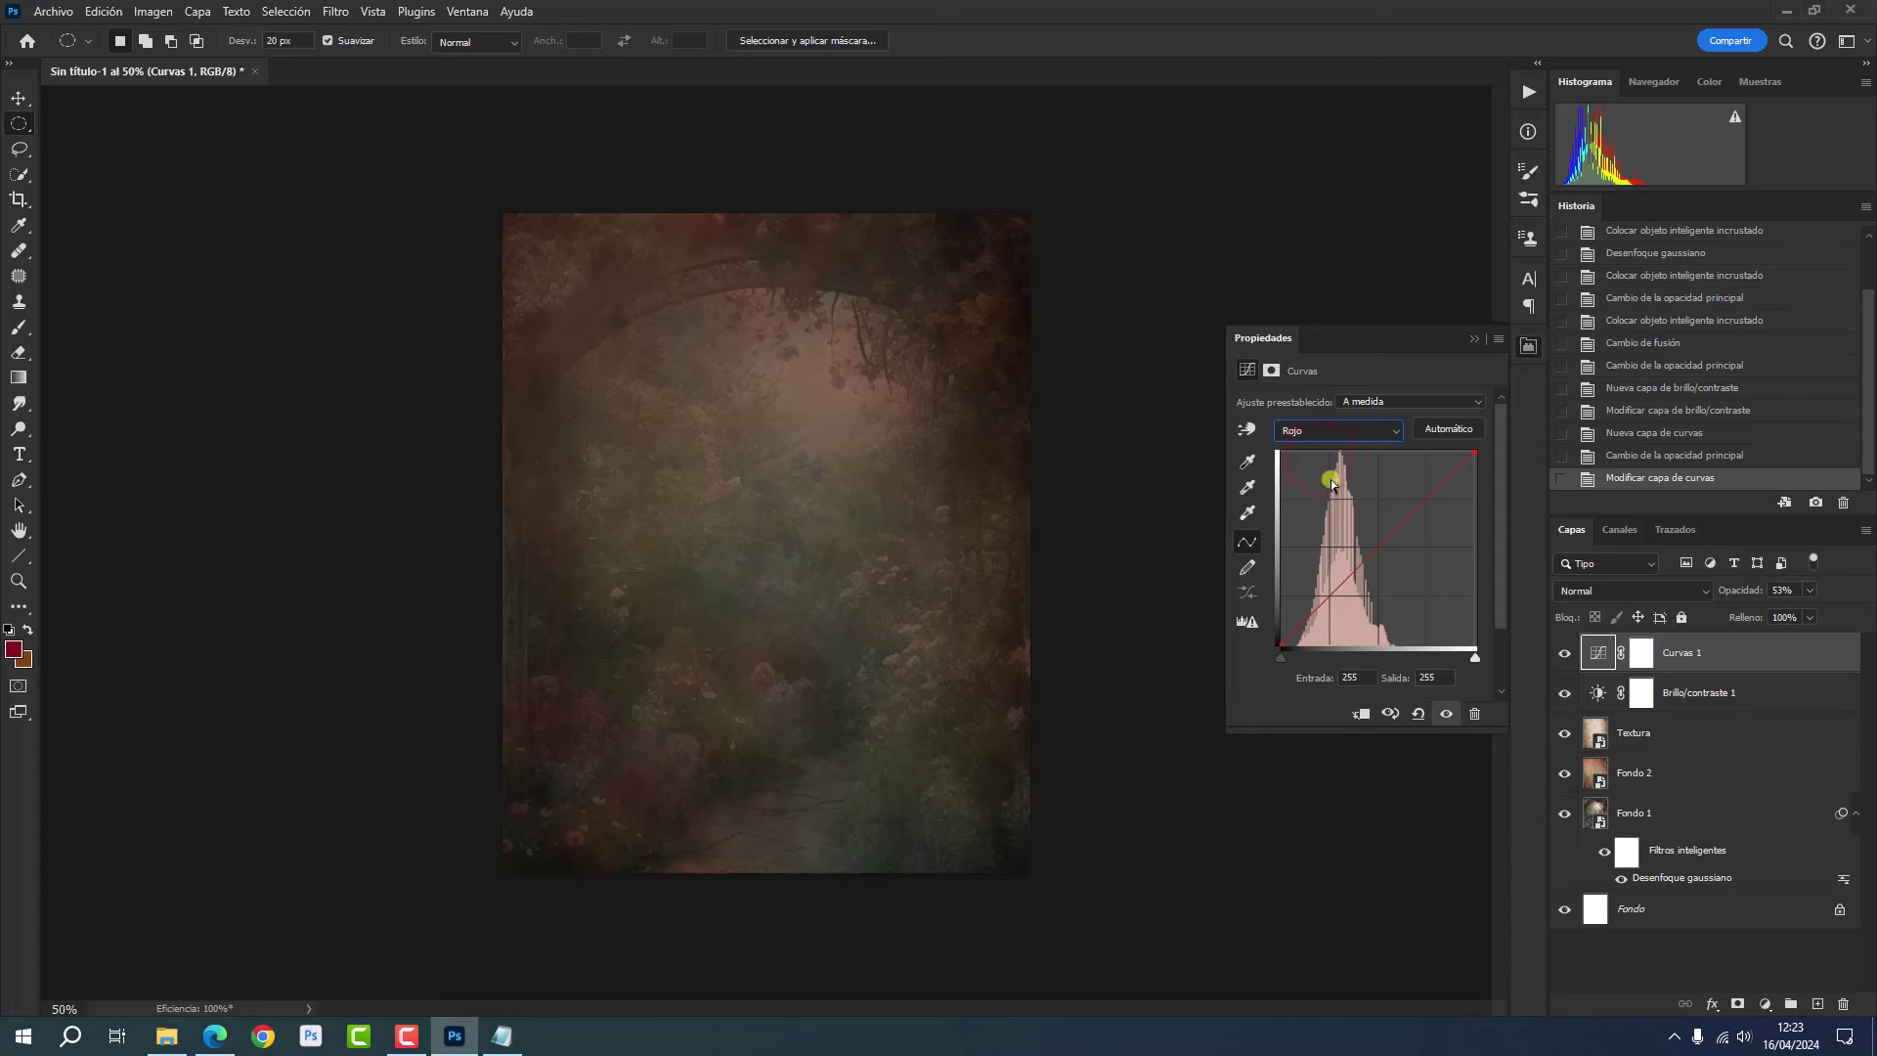
click(1378, 553)
click(1355, 679)
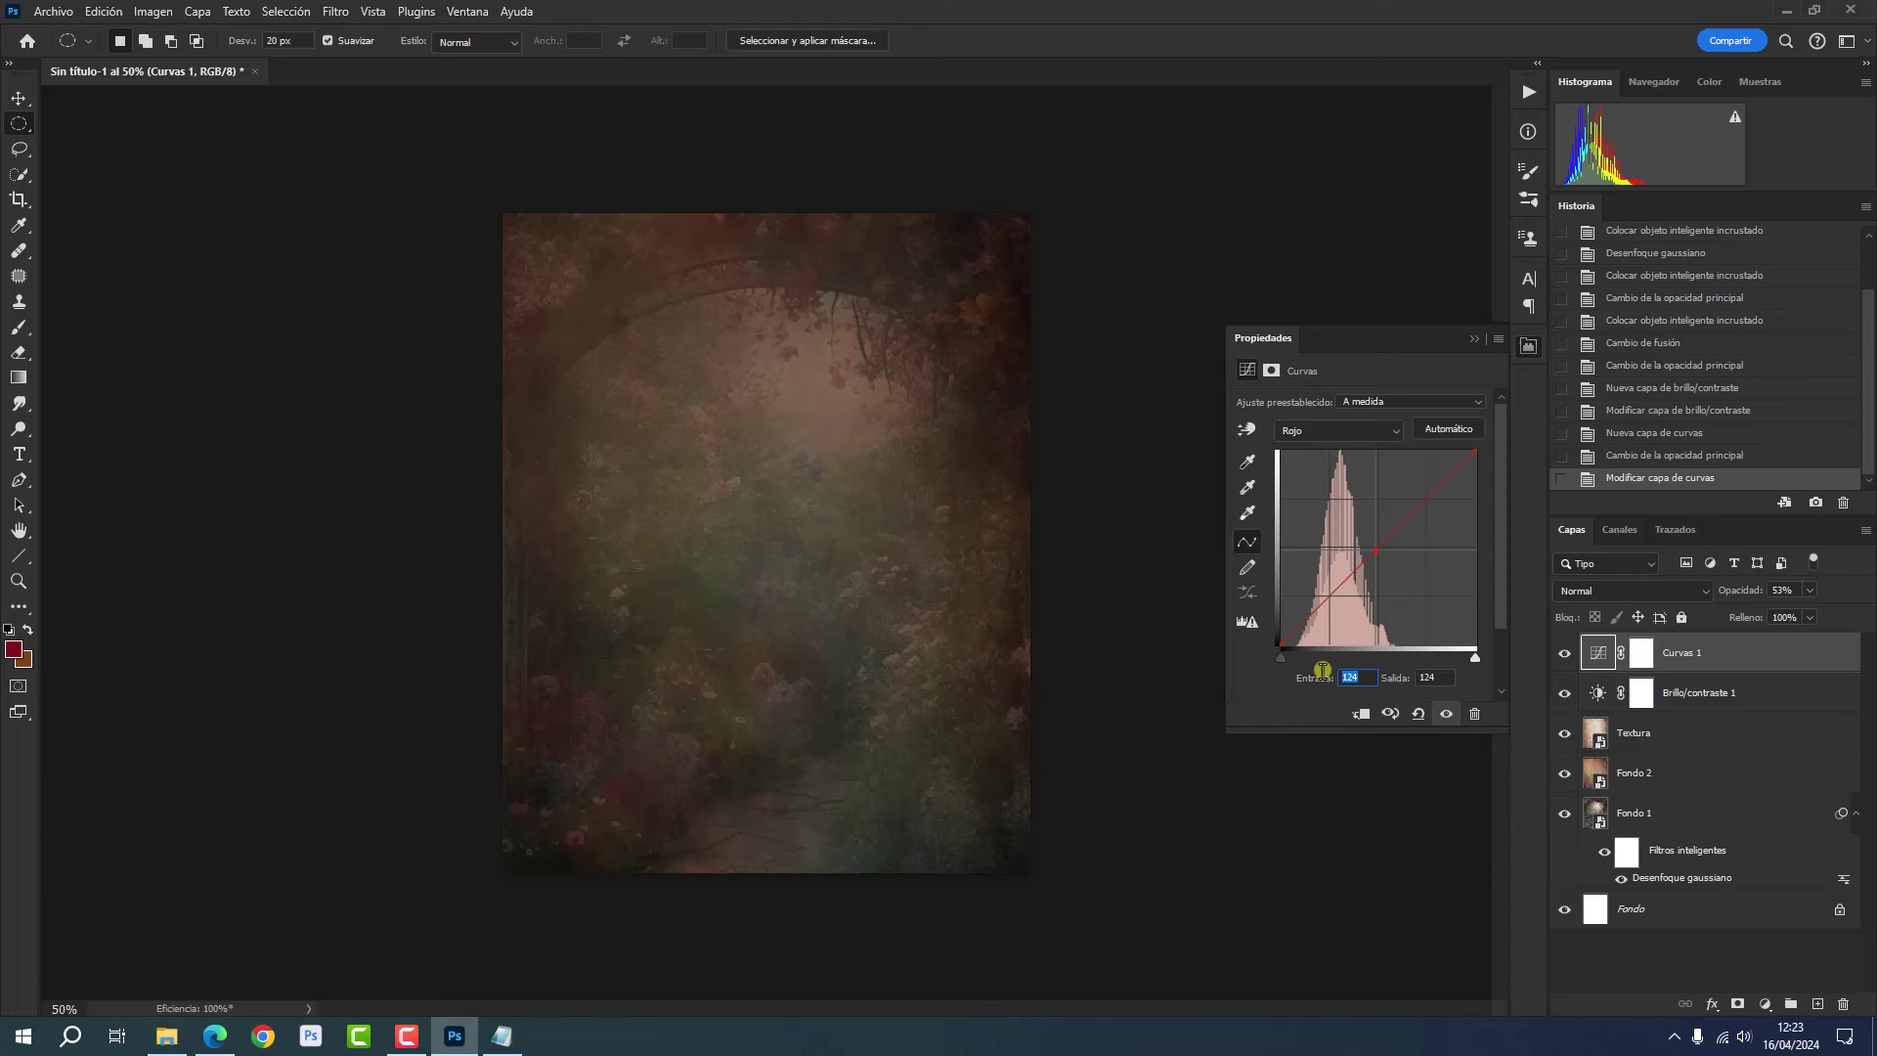
text(98)
click(1434, 677)
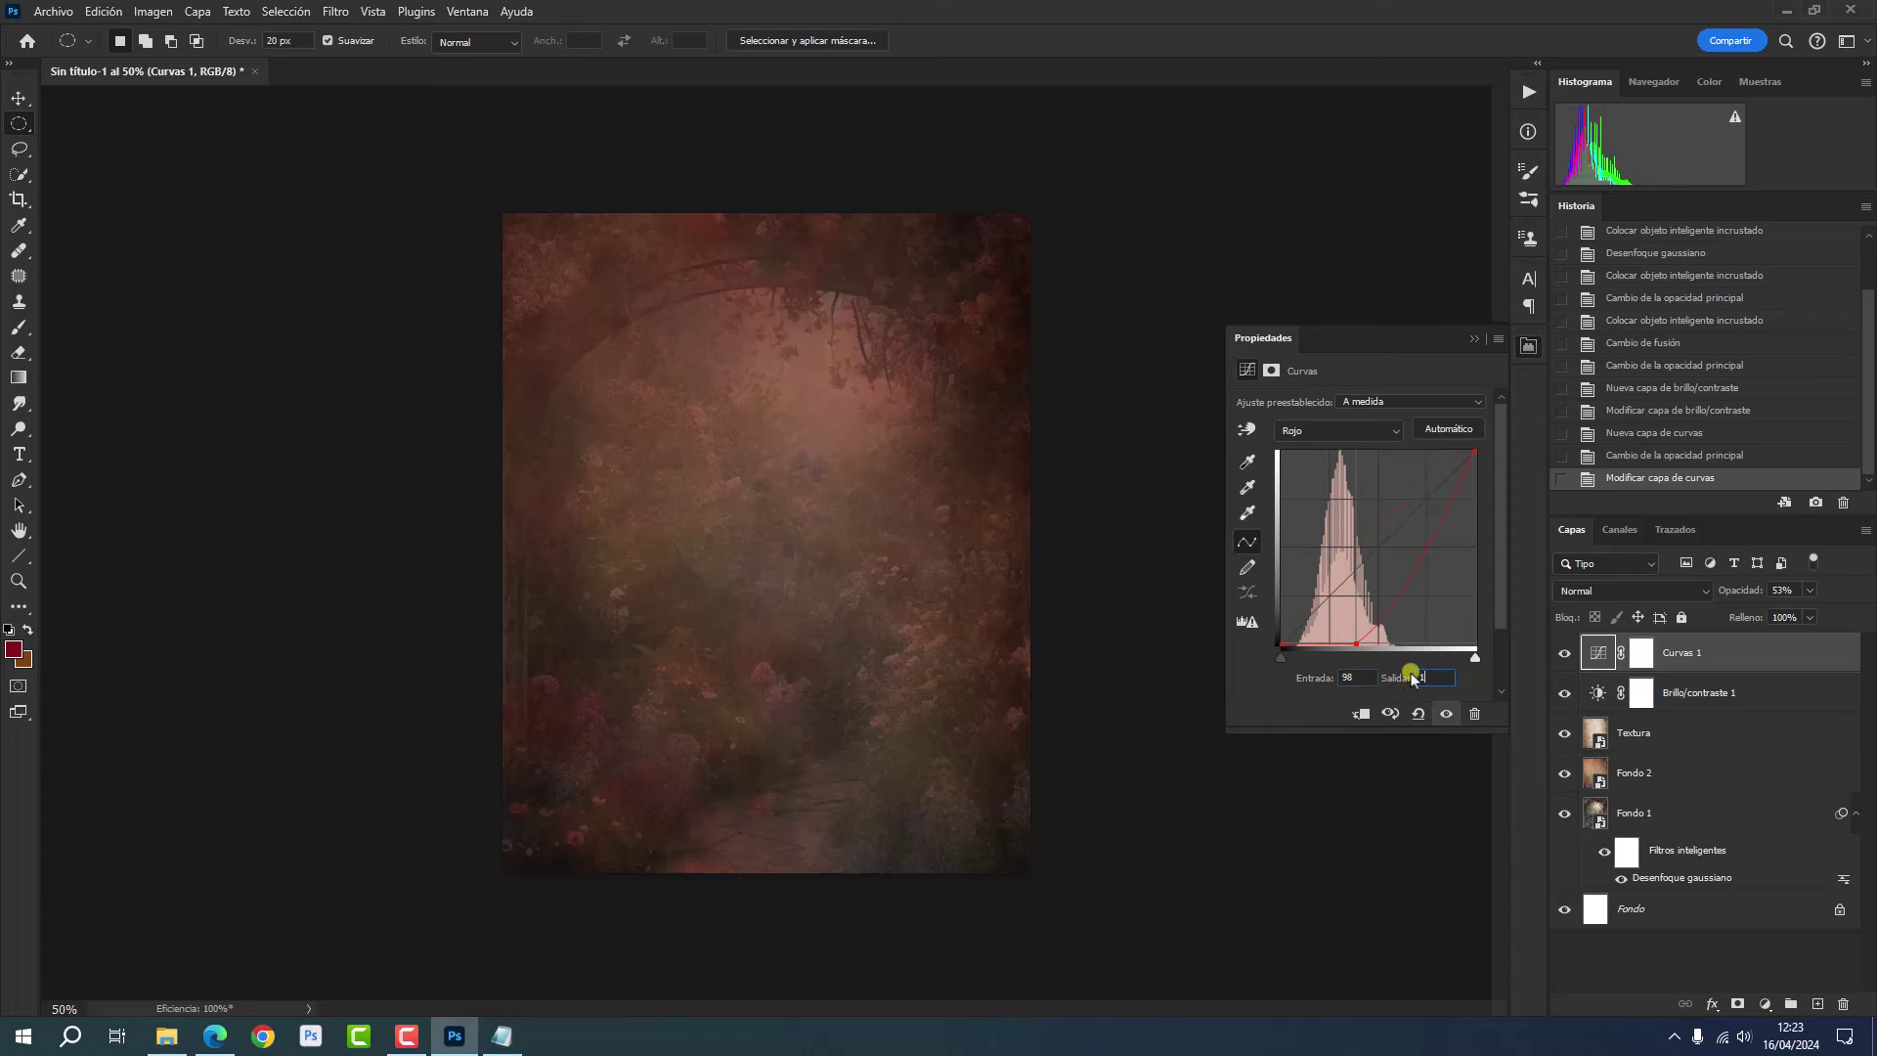
text(139)
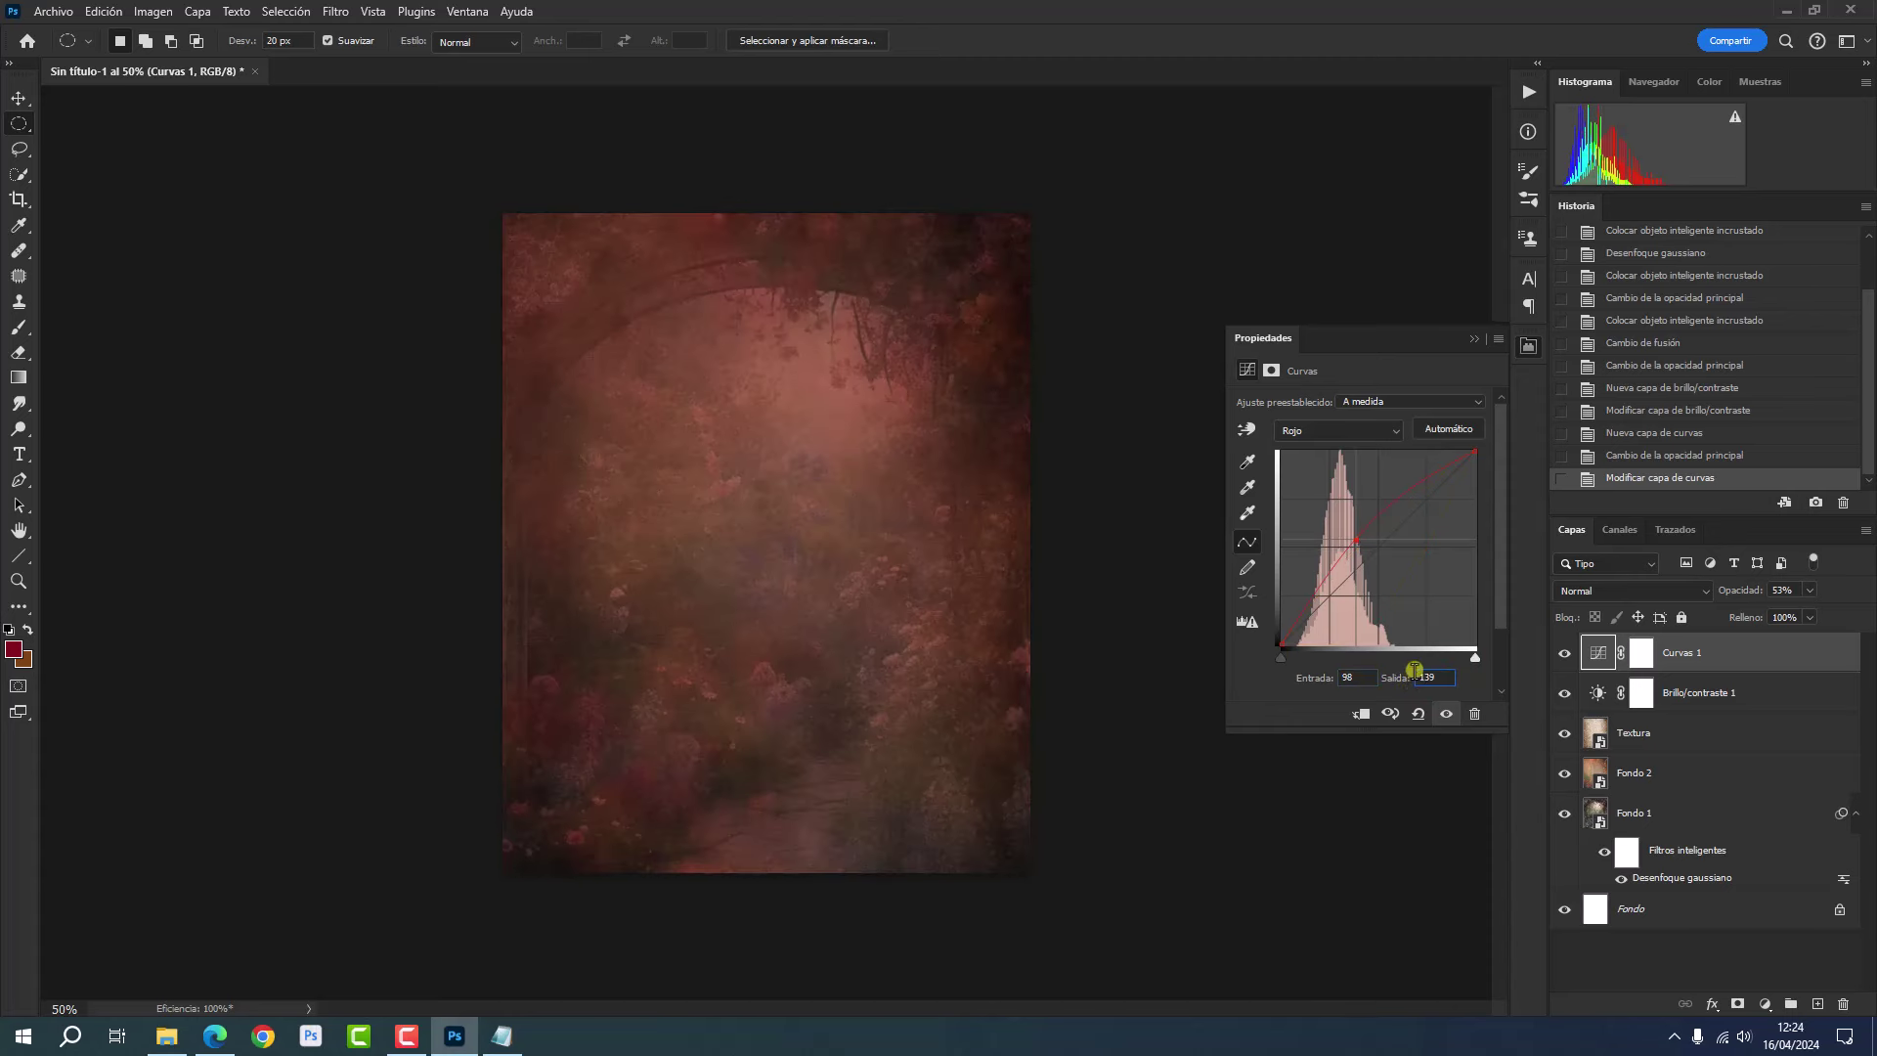
- In the Curvas 1 blue channel, raise the shadow endpoint and lower the highlight to 225
click(1310, 432)
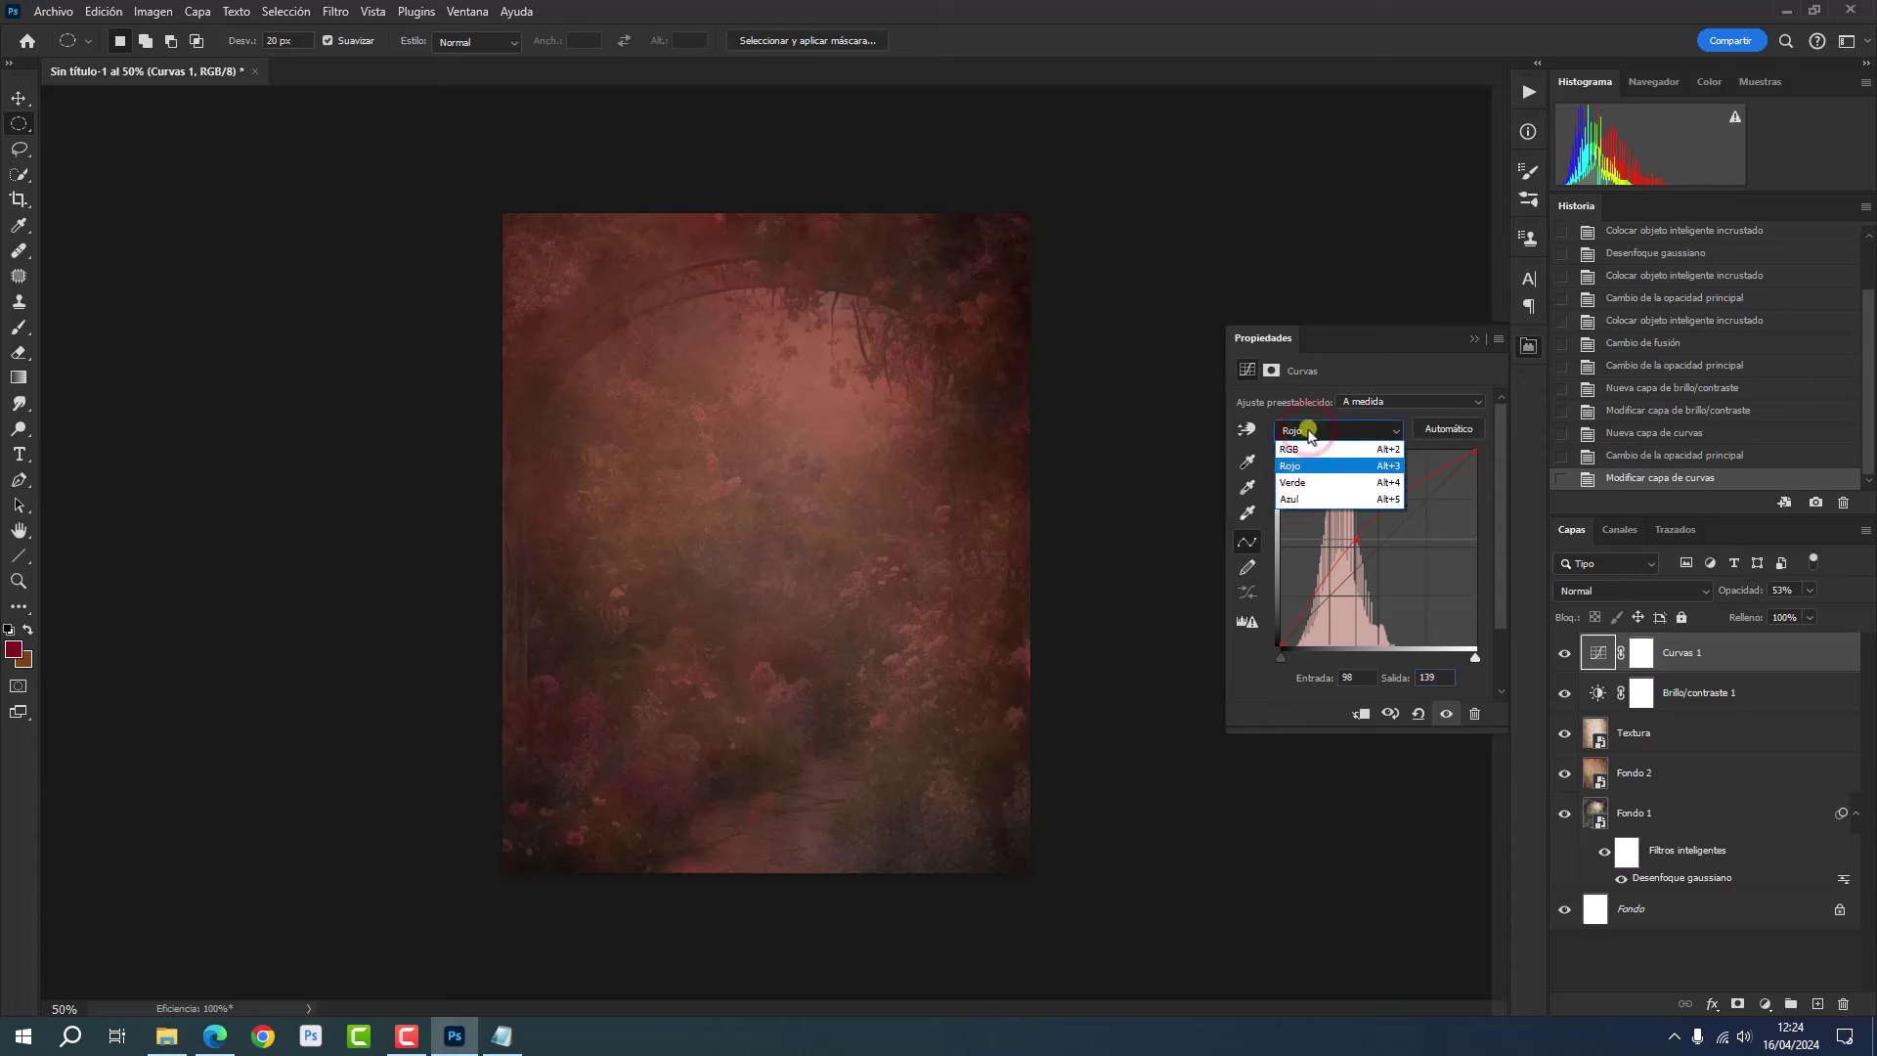
click(1300, 501)
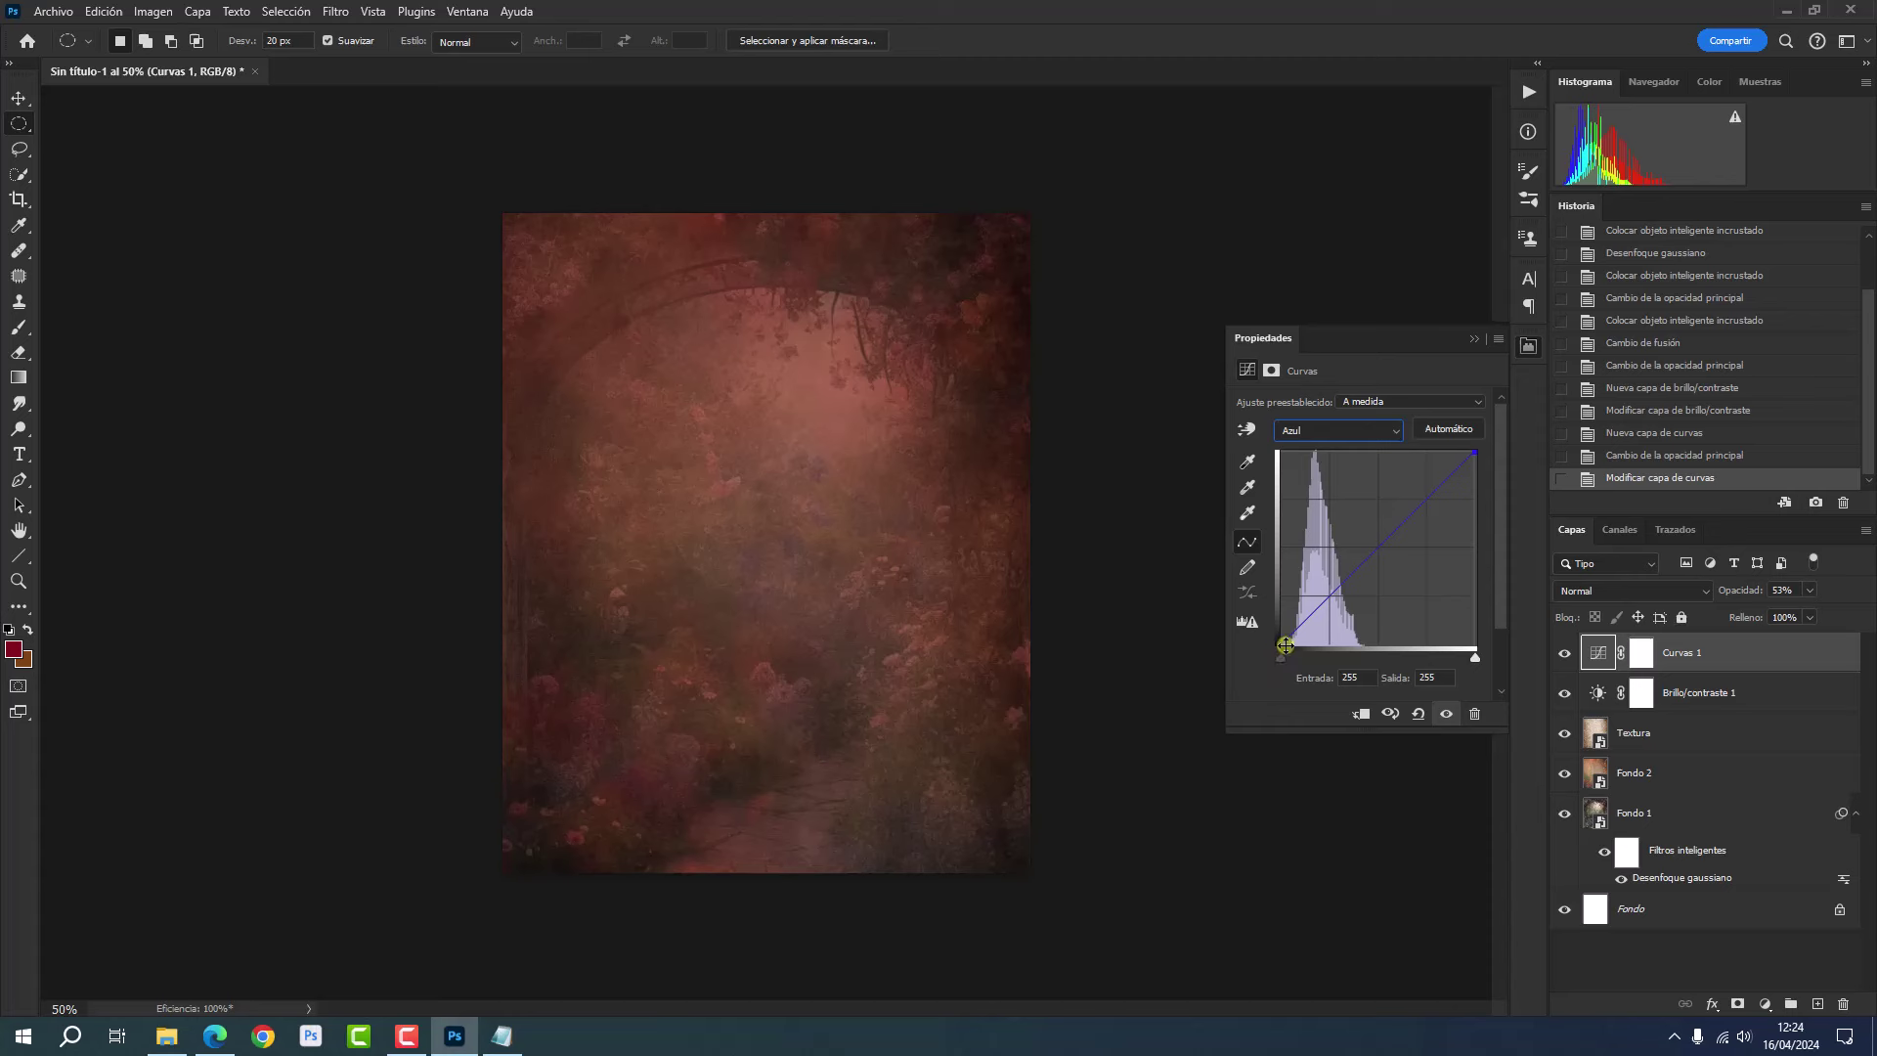
drag(1281, 644, 1267, 597)
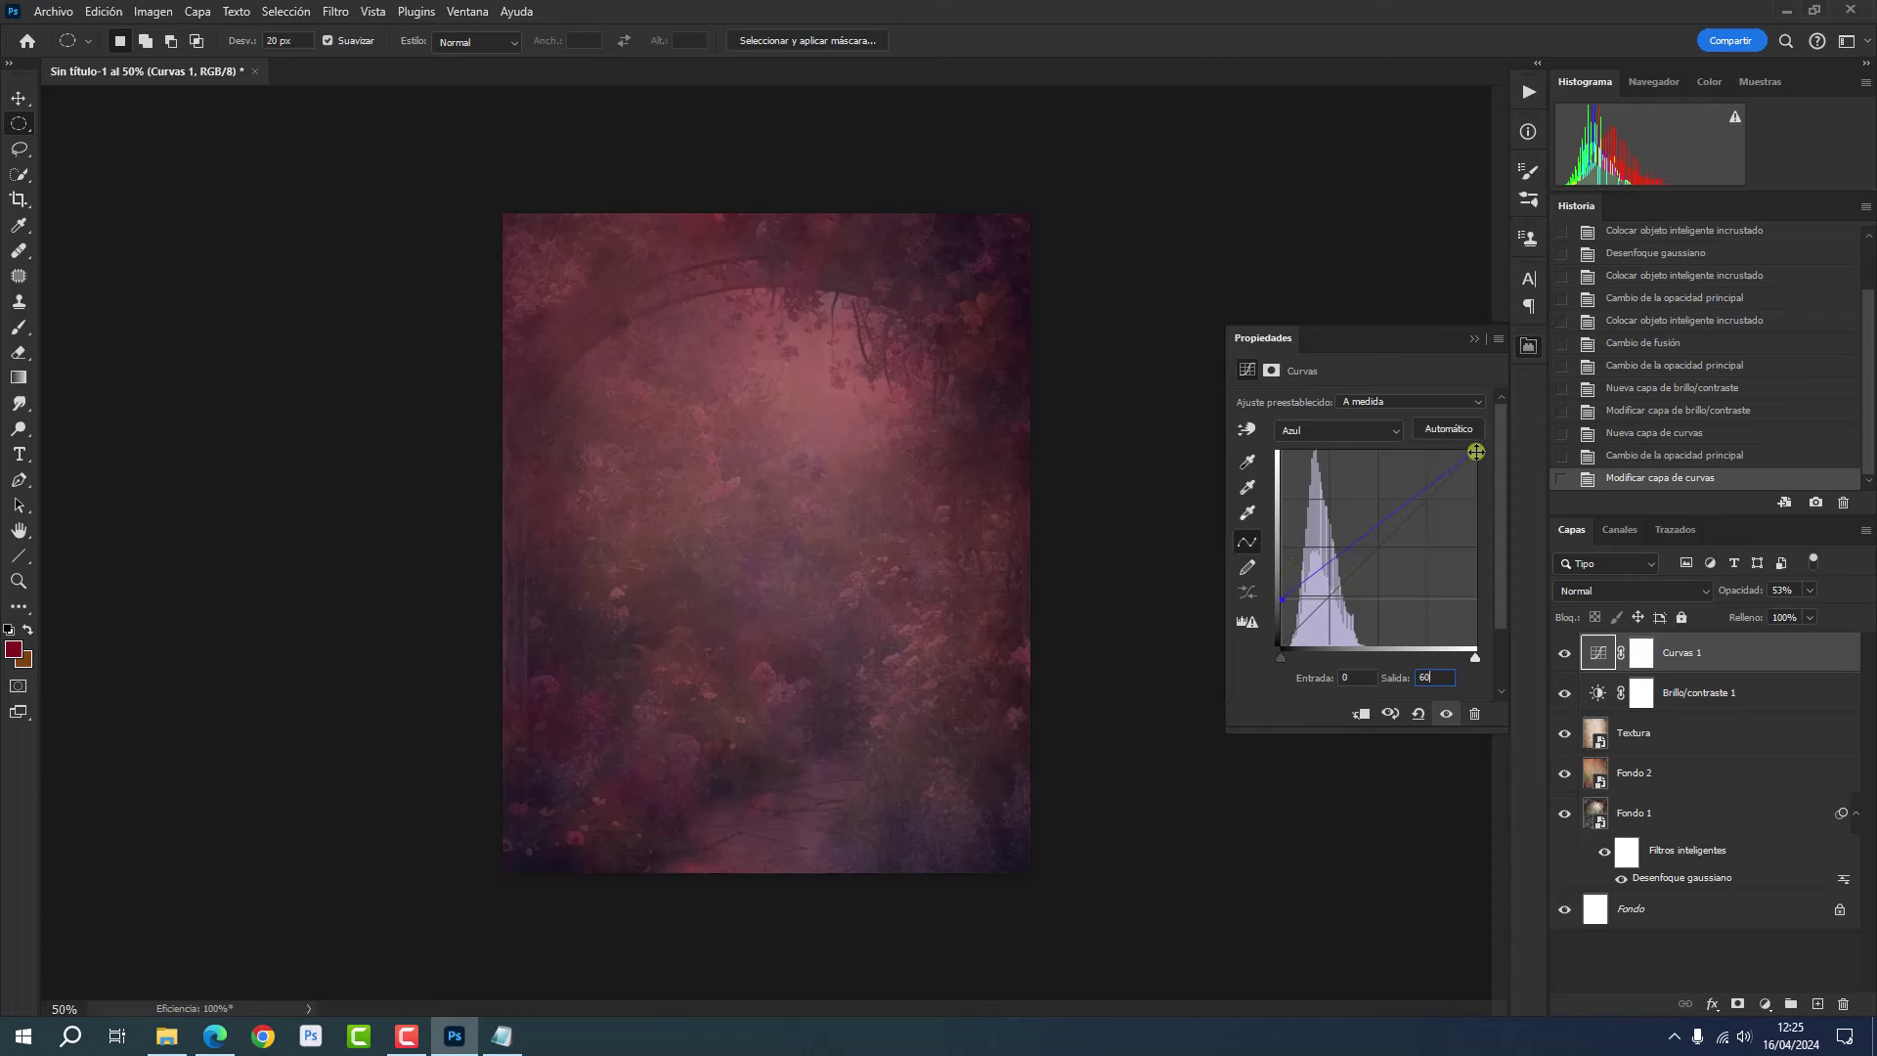
click(1476, 451)
drag(1476, 451, 1482, 474)
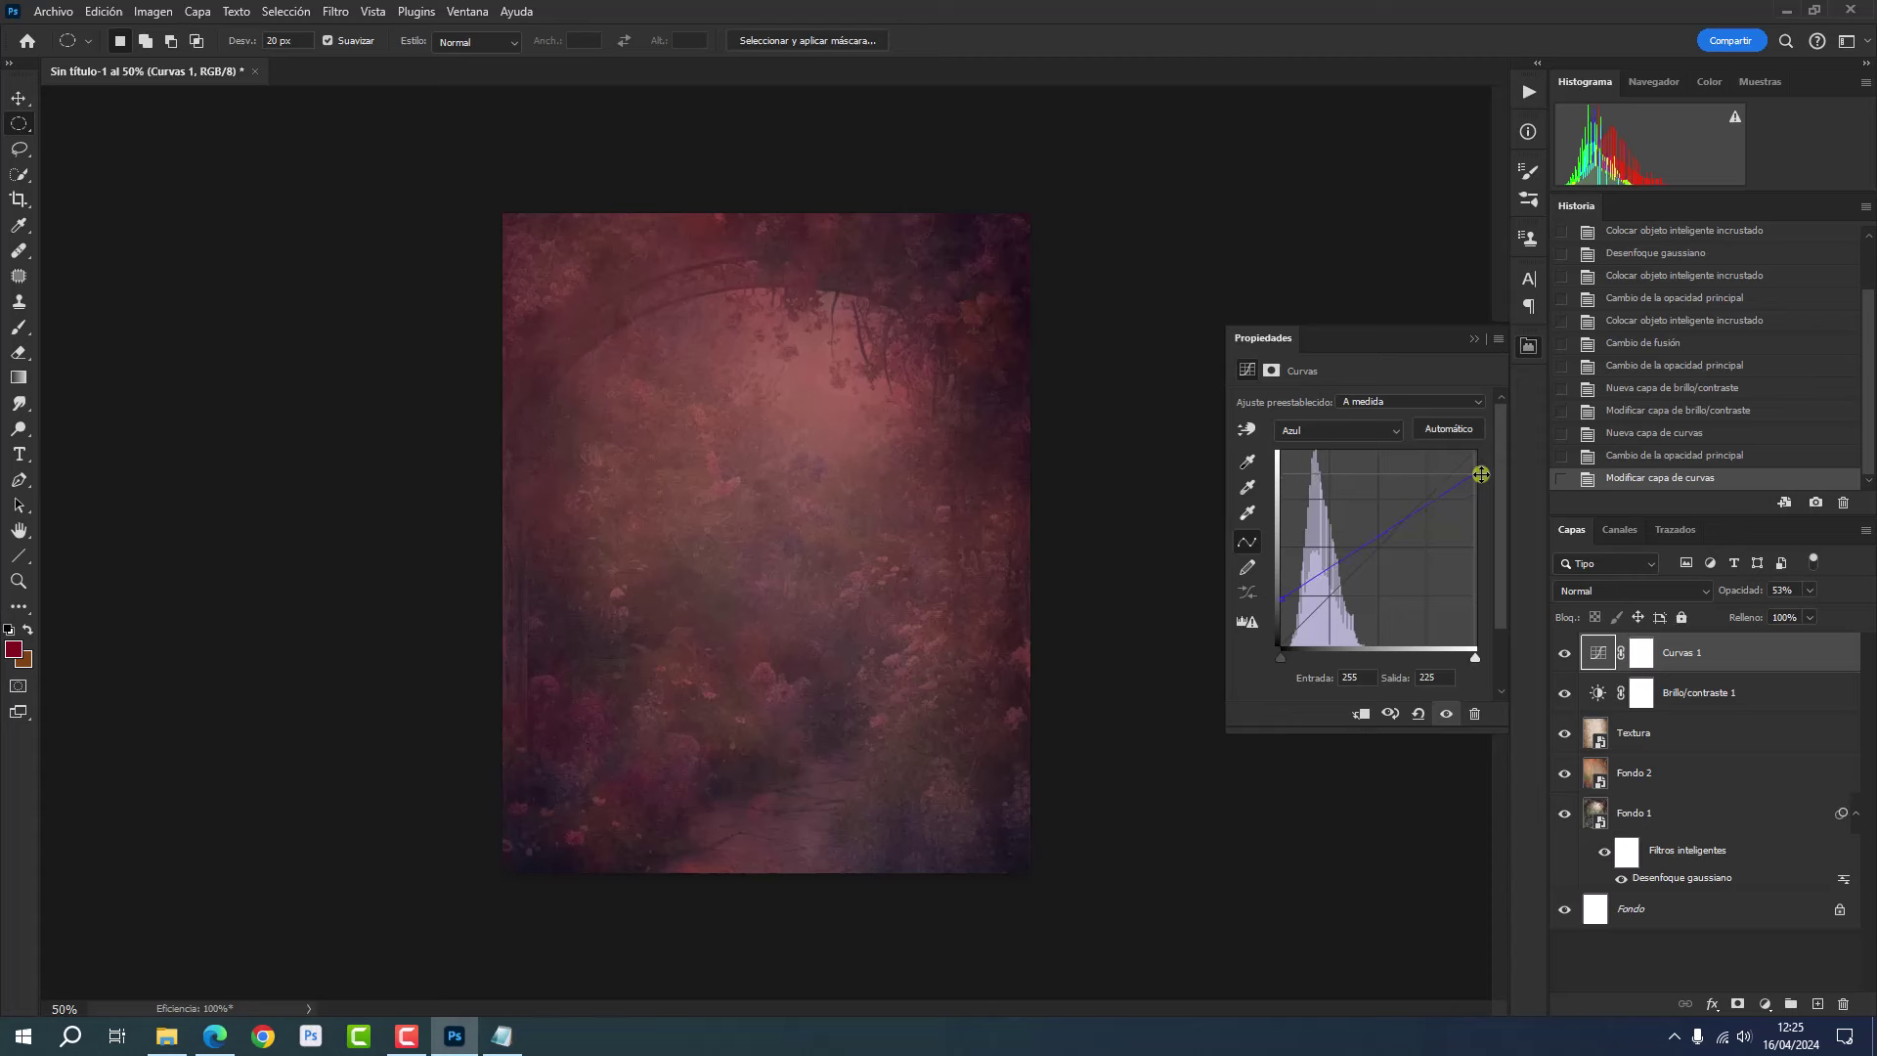
click(1529, 347)
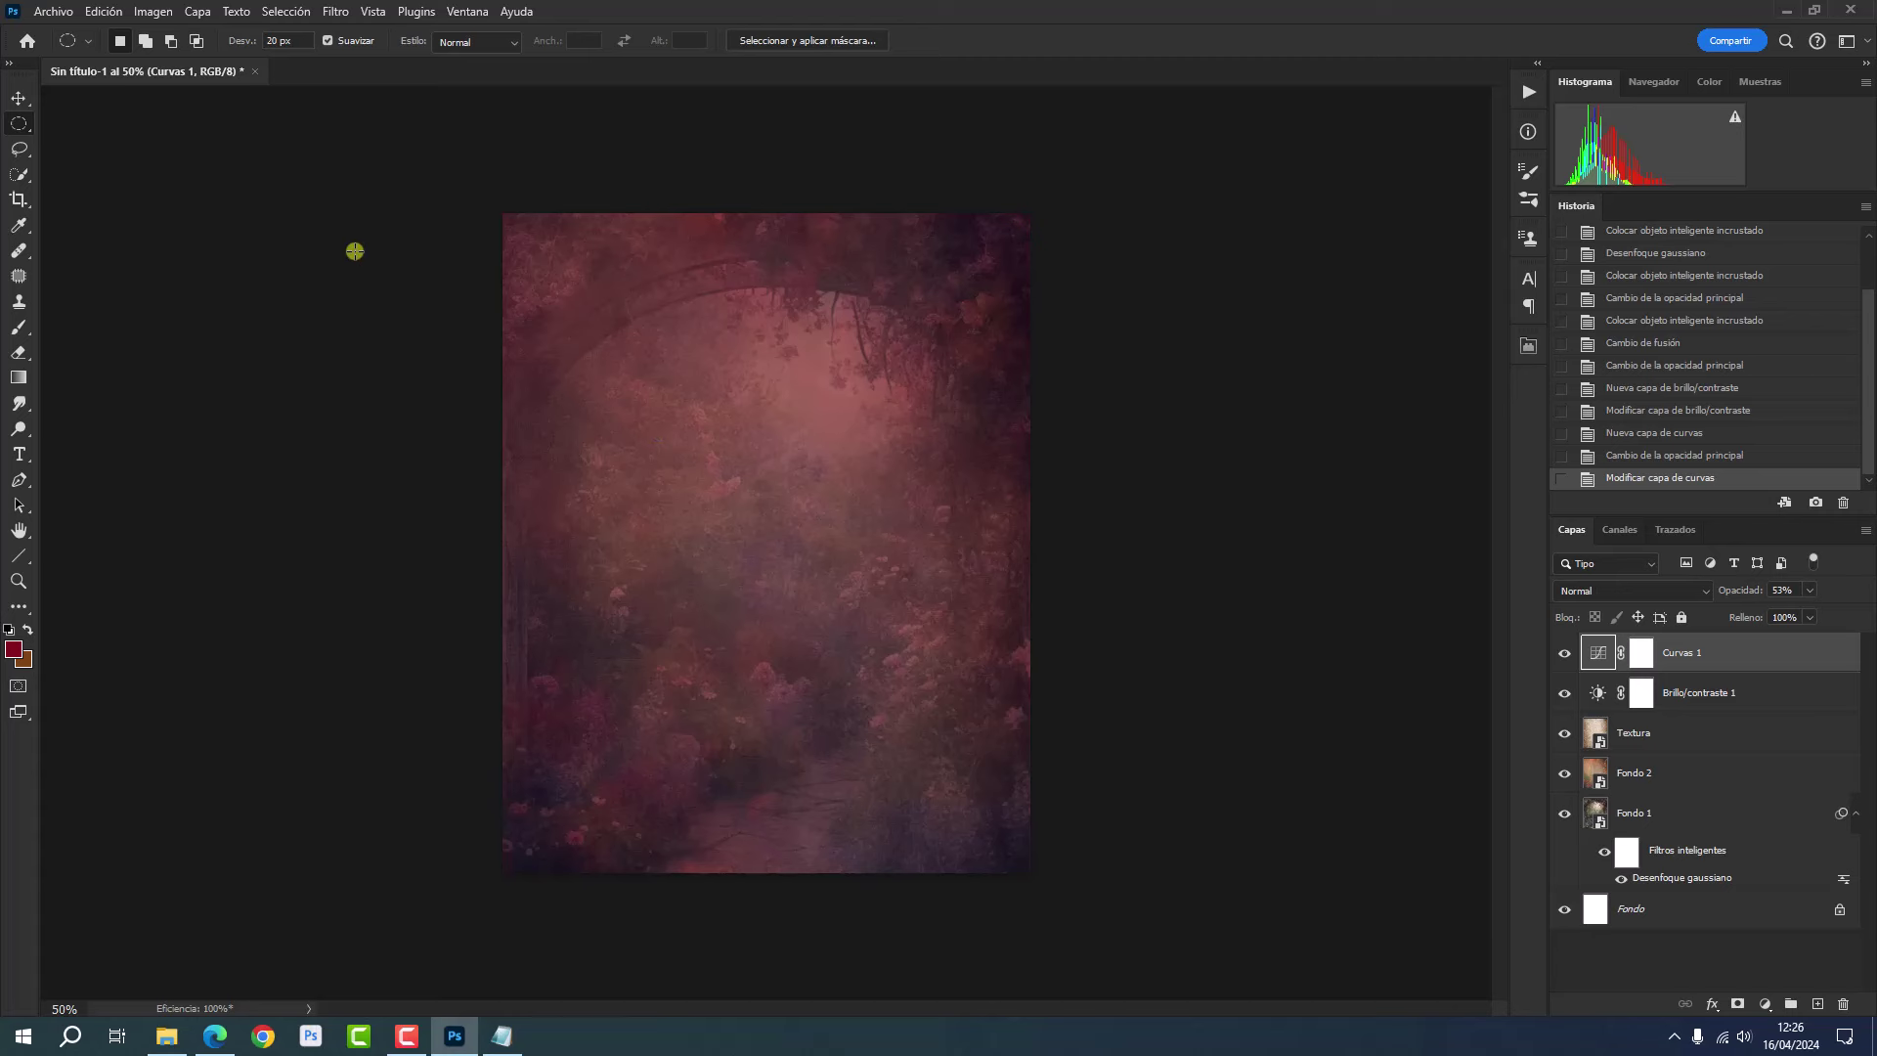
- Draw a tall elliptical selection on the garden's left and add a Curvas 2 layer masked to it
click(19, 125)
mouse_move(563, 264)
mouse_down()
mouse_move(636, 653)
mouse_move(734, 849)
mouse_up()
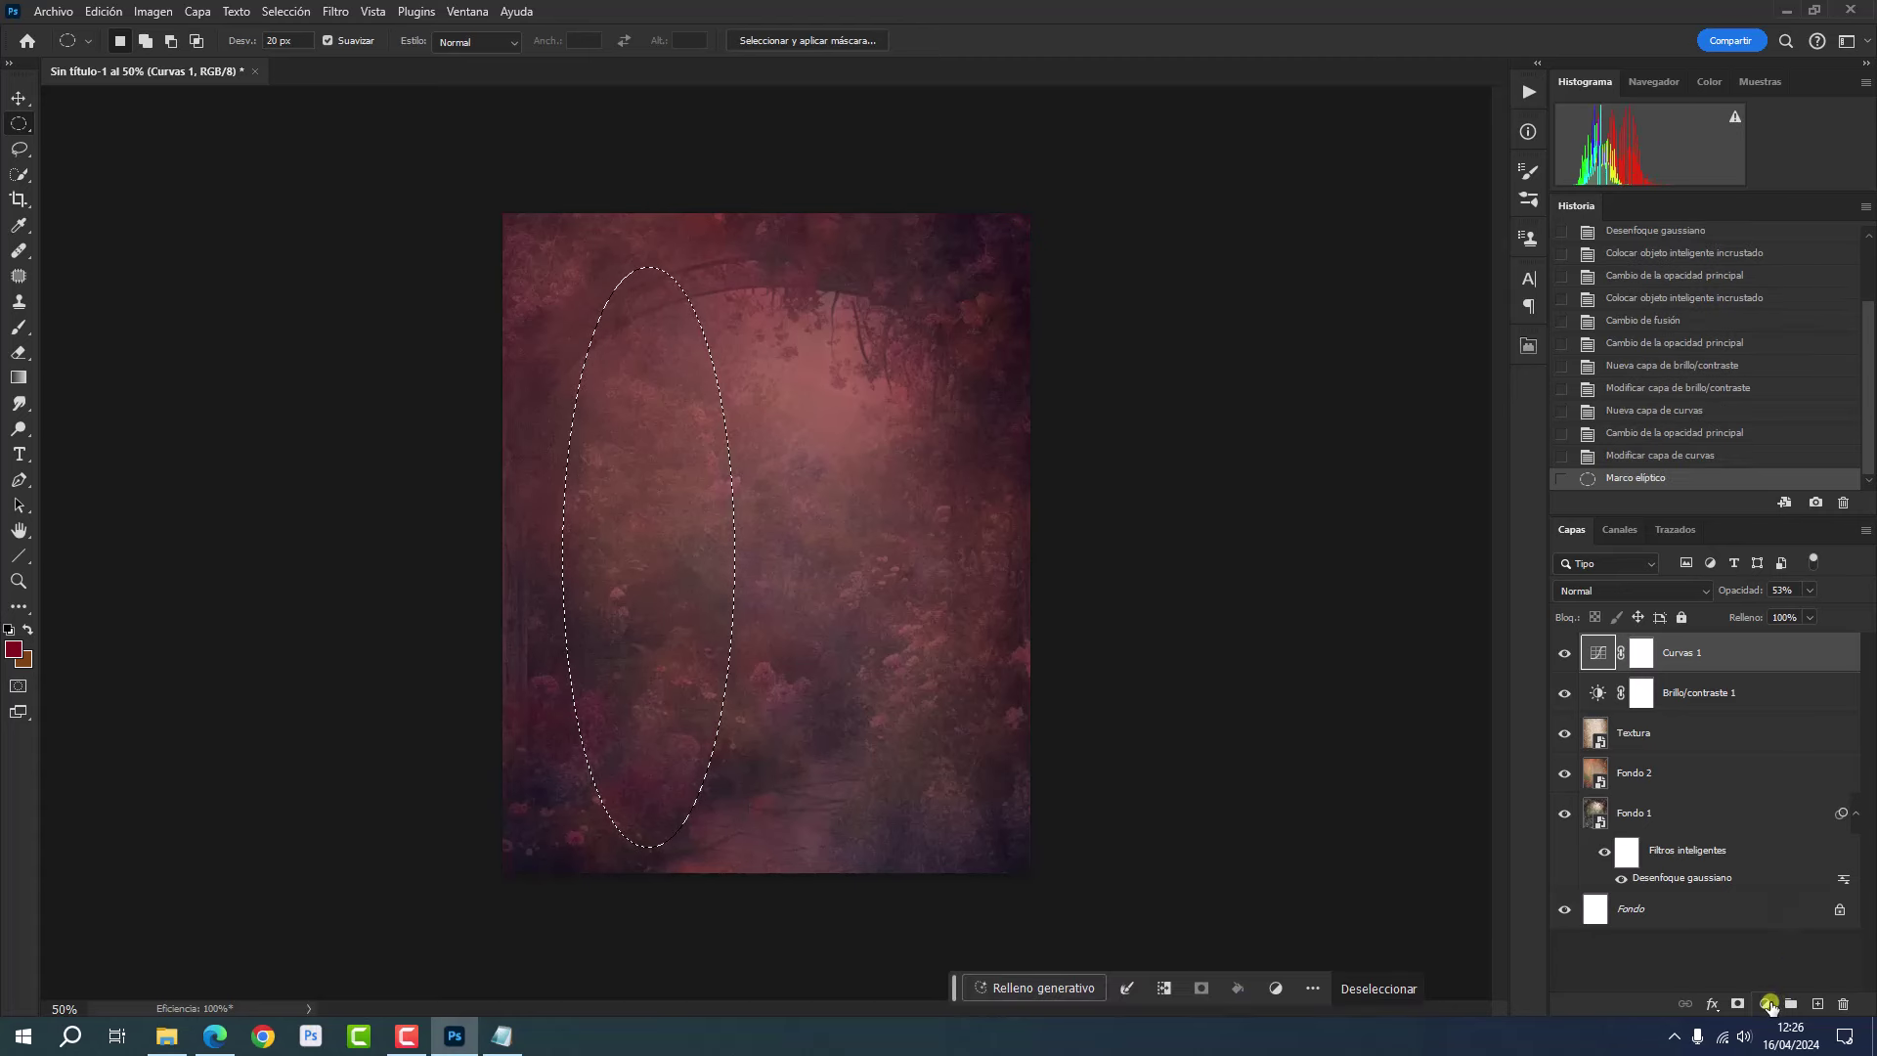
click(1769, 1005)
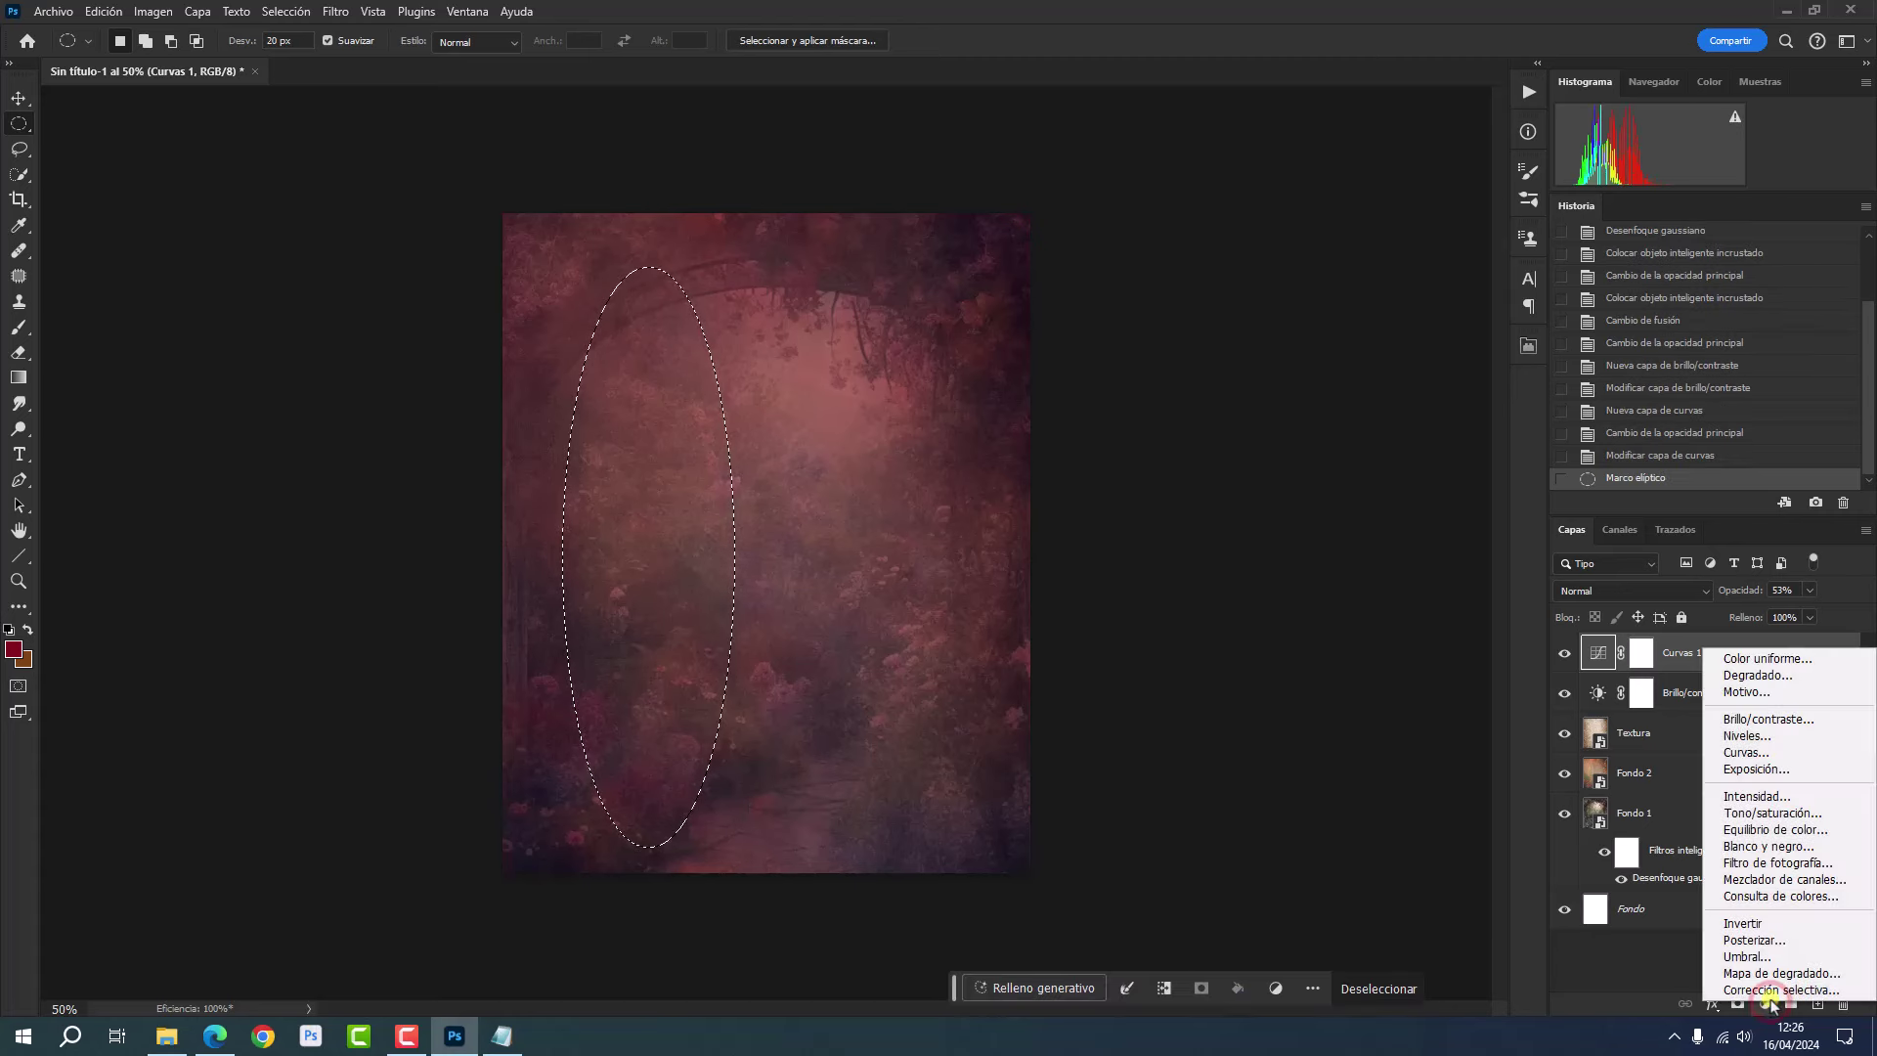
click(1775, 753)
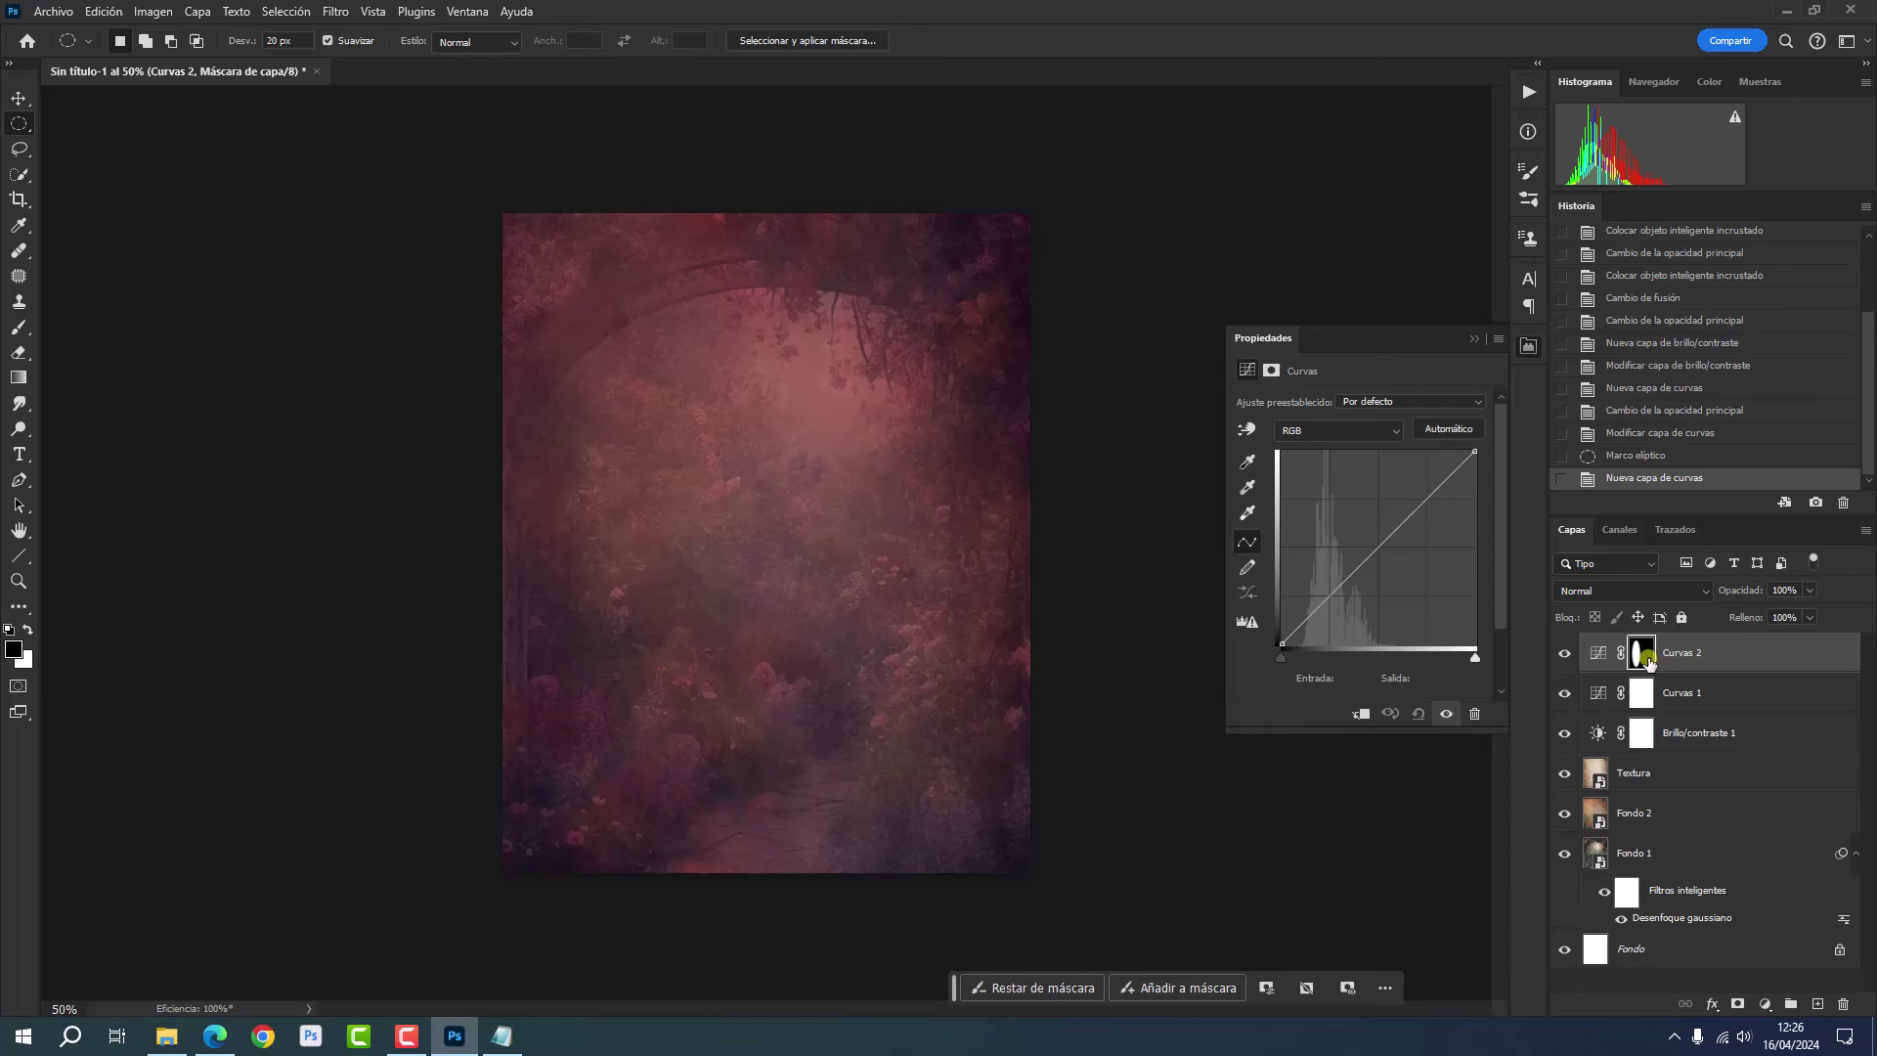
- Set Curvas 2 to 16% opacity and move its RGB white point to input 90
click(1721, 652)
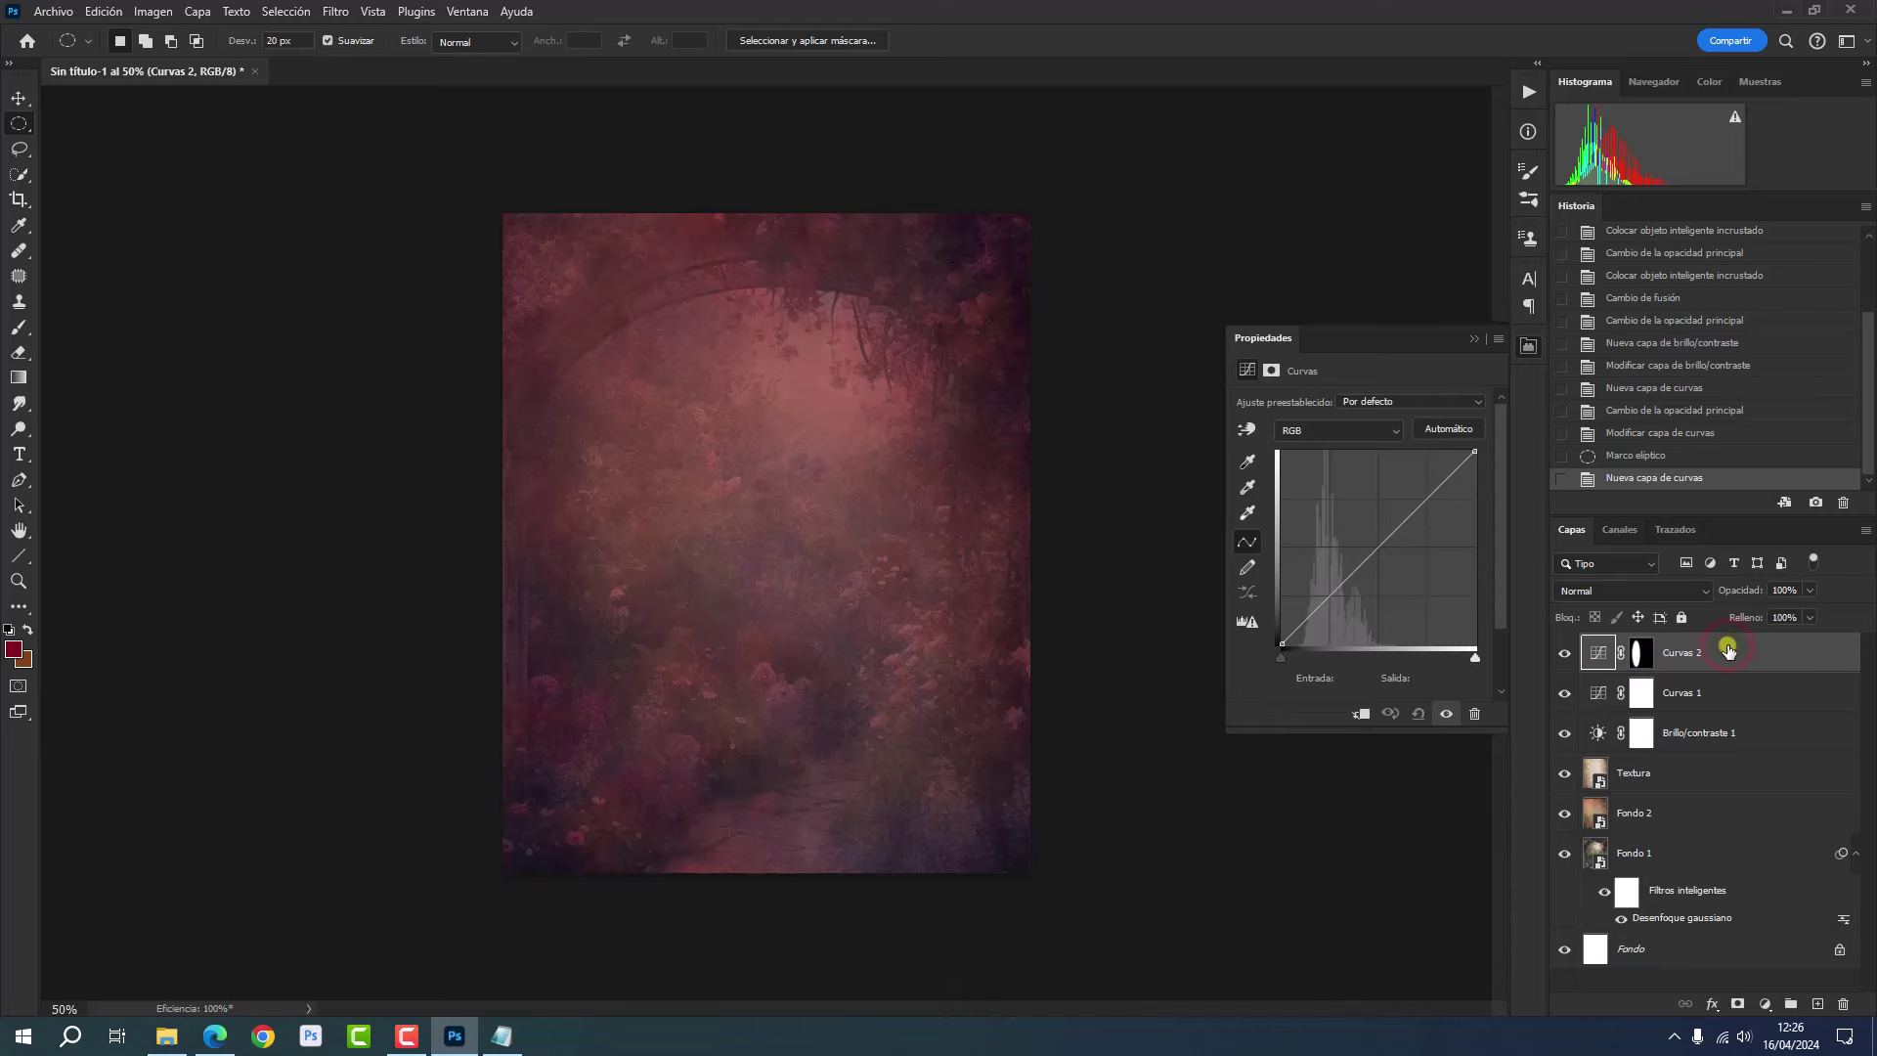
click(1787, 590)
text(16)
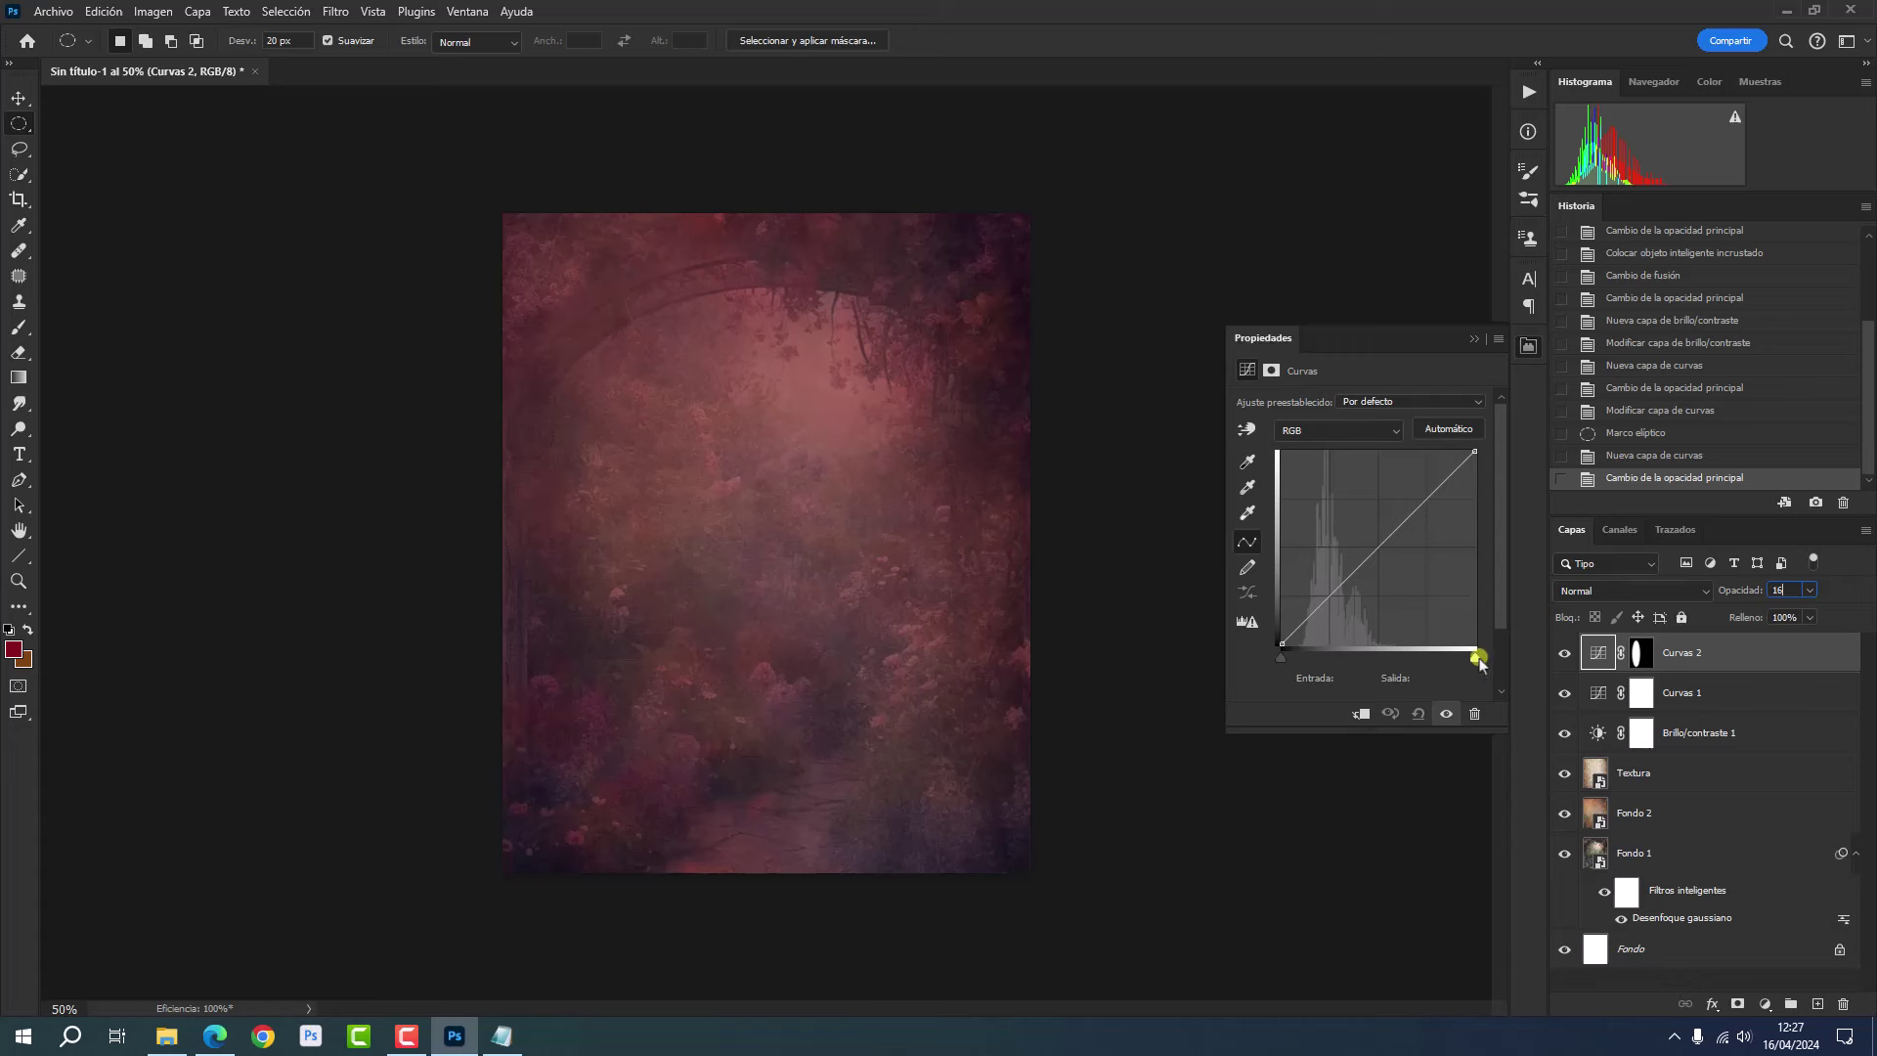
drag(1477, 659, 1350, 669)
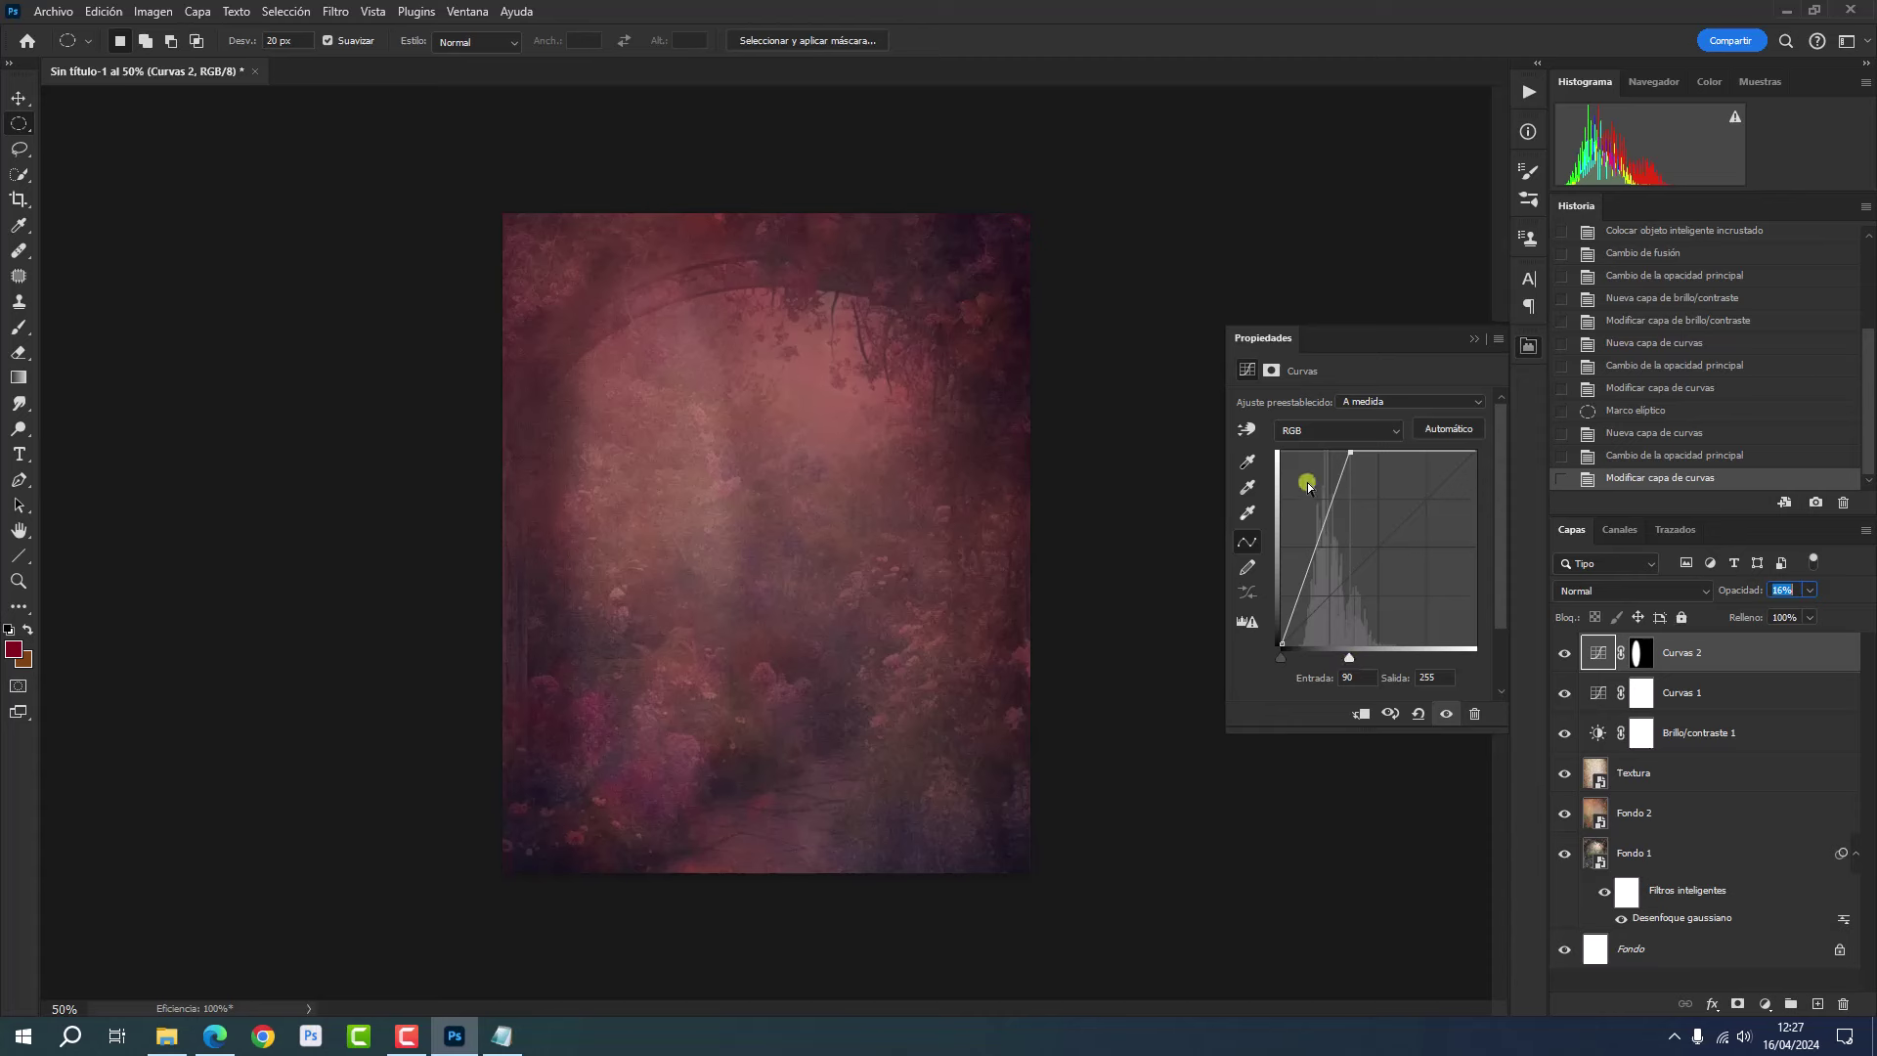
- Add a point to the Curvas 2 red curve with input 174 and output 191
click(1311, 431)
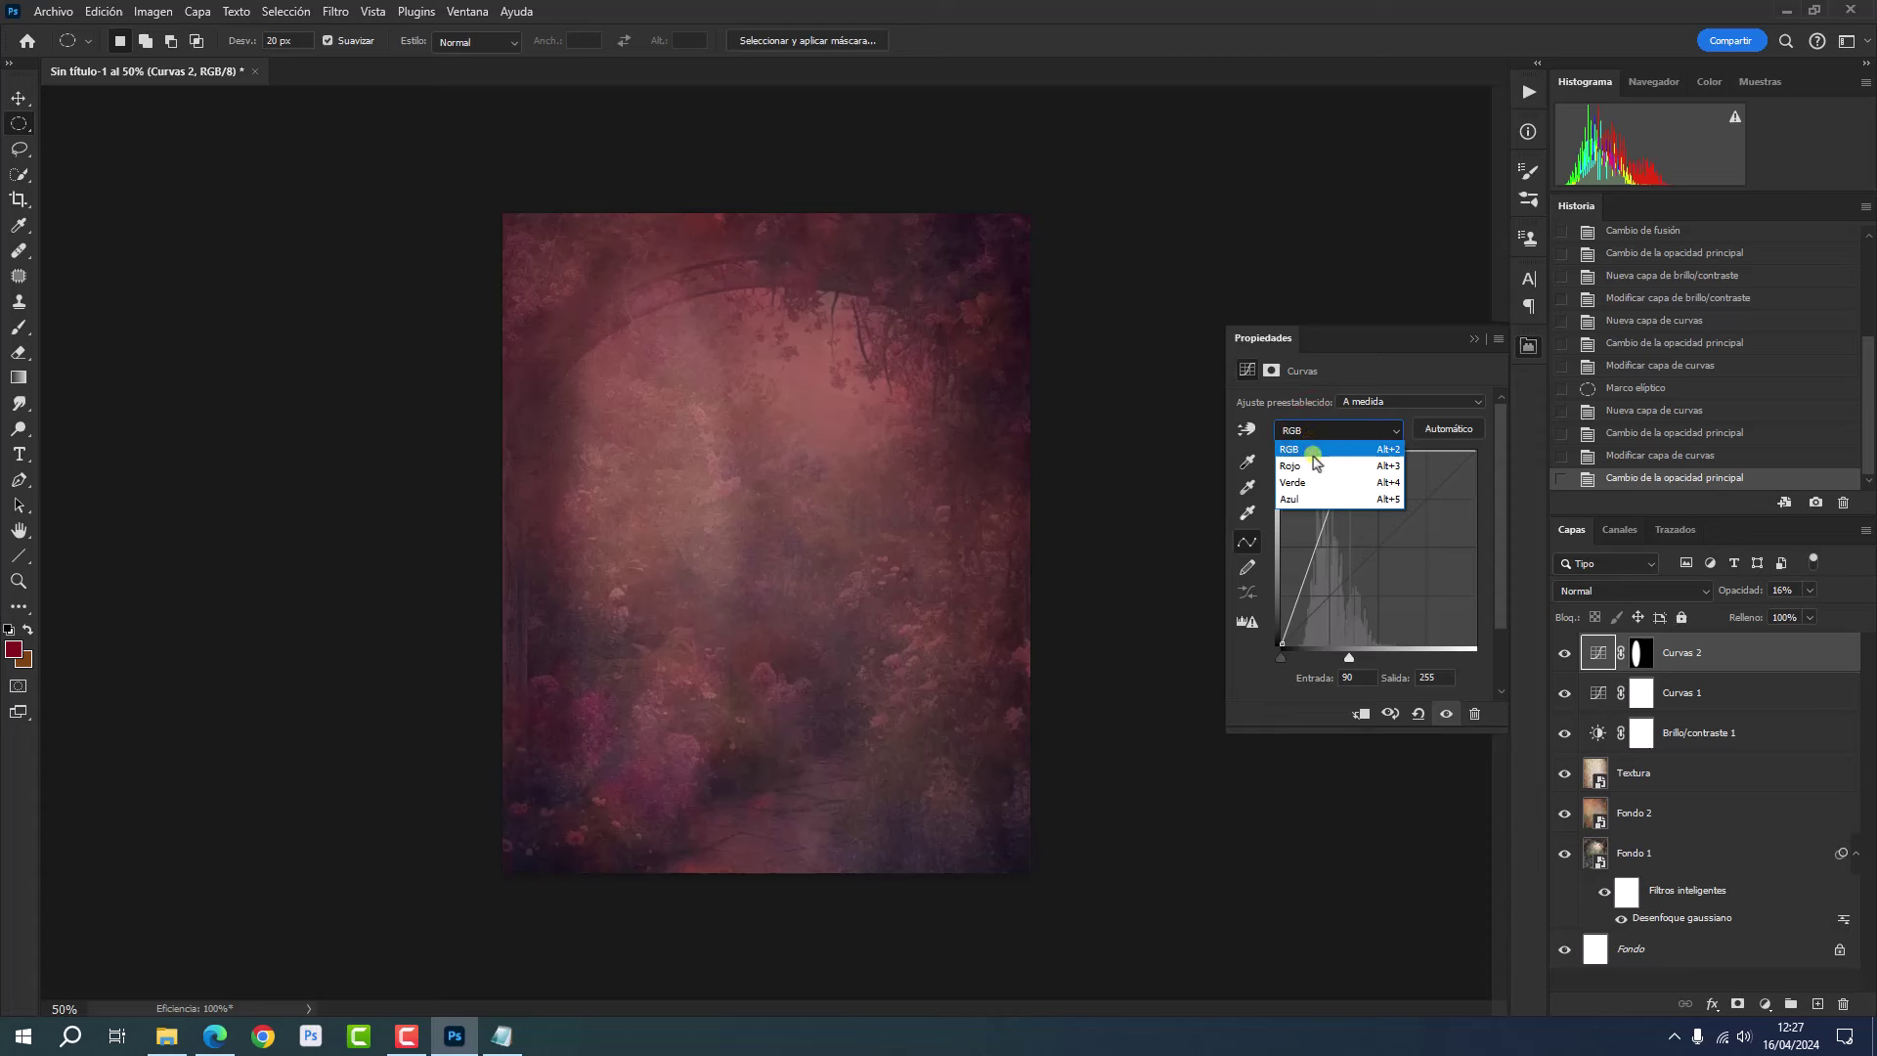
click(1314, 458)
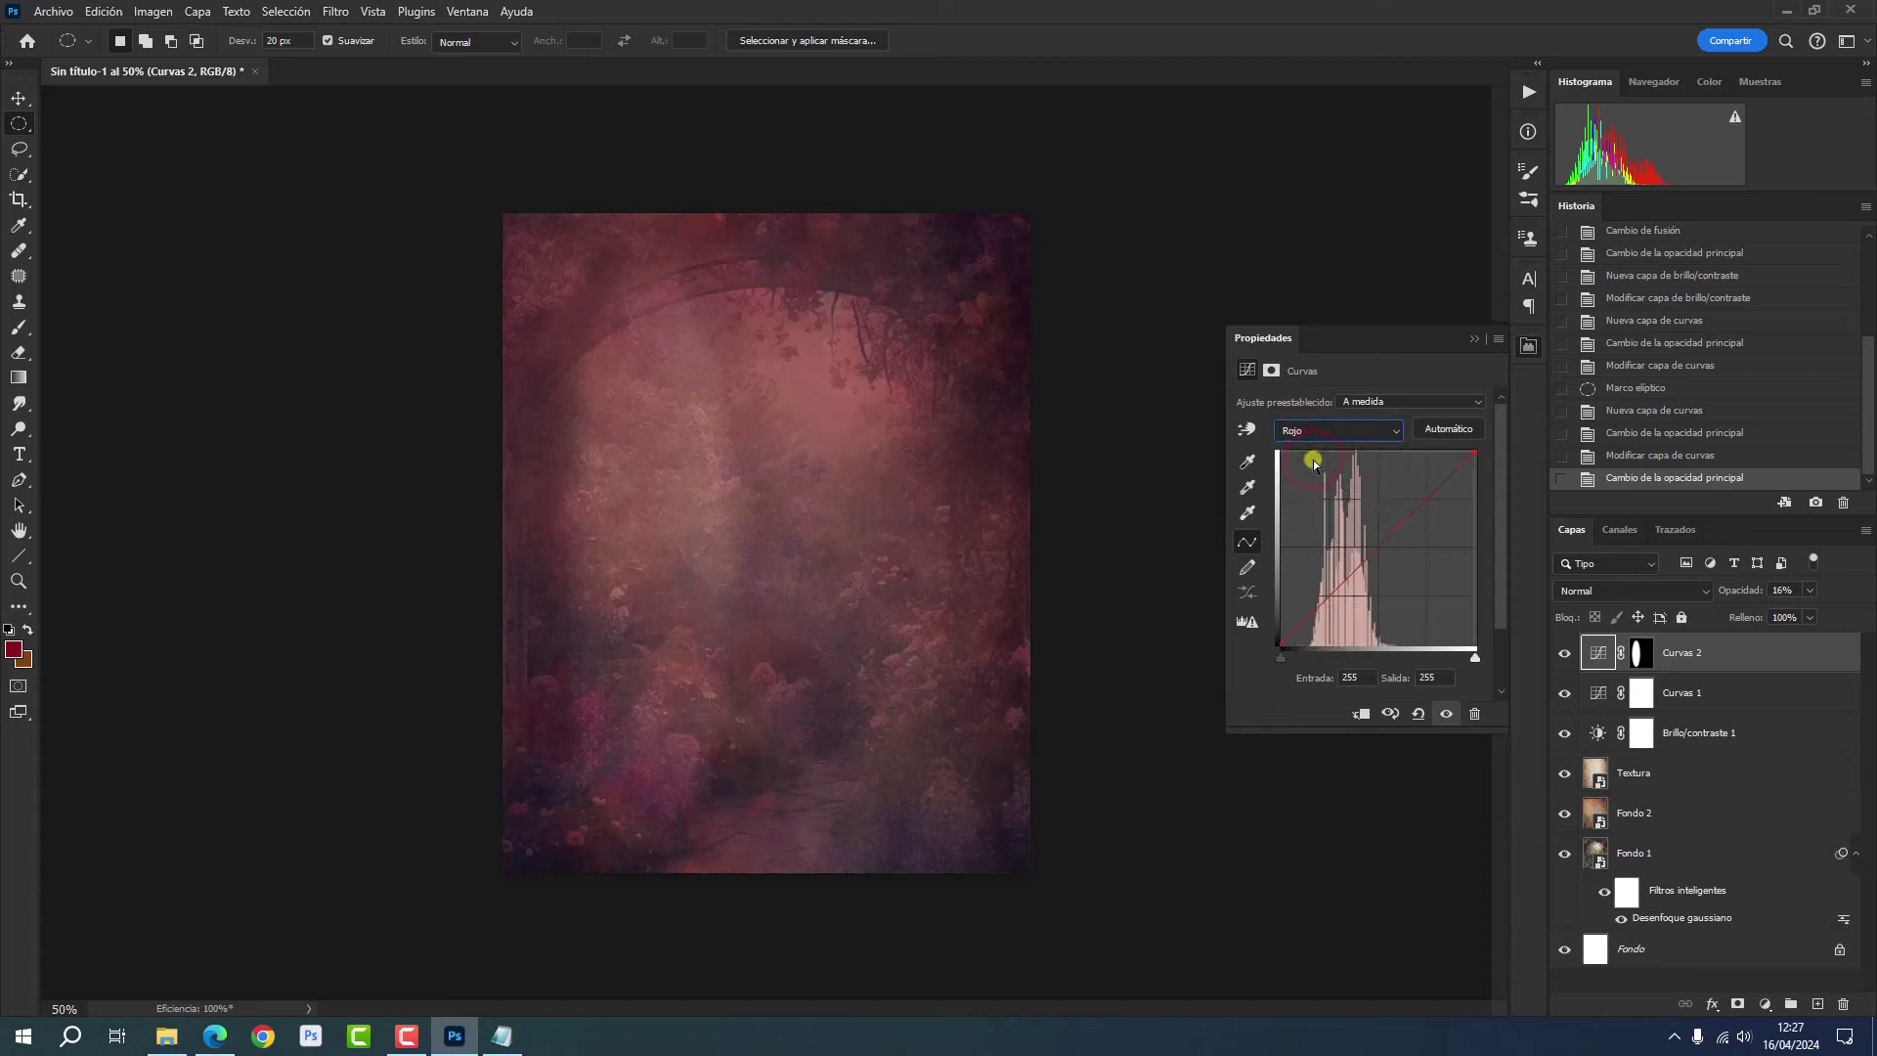
click(1376, 554)
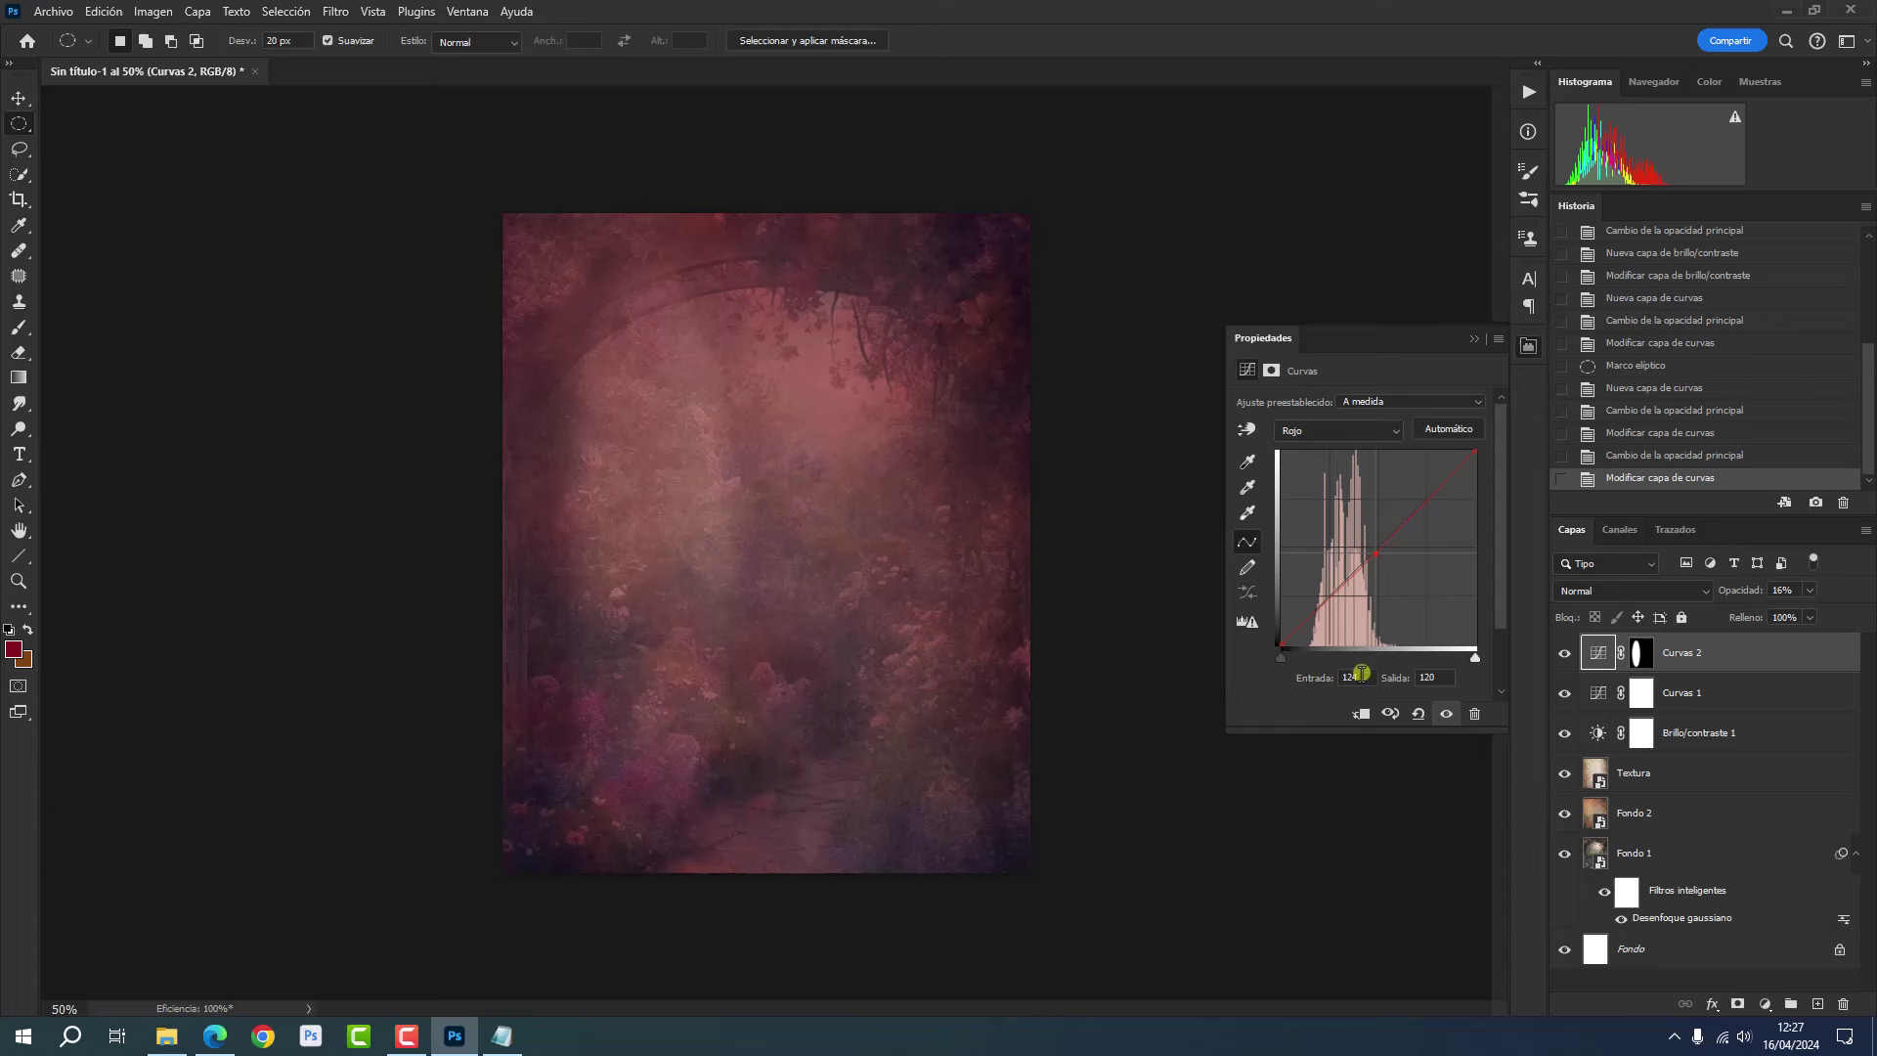
drag(1361, 674, 1329, 681)
text(1)
text(74)
drag(1438, 676, 1413, 678)
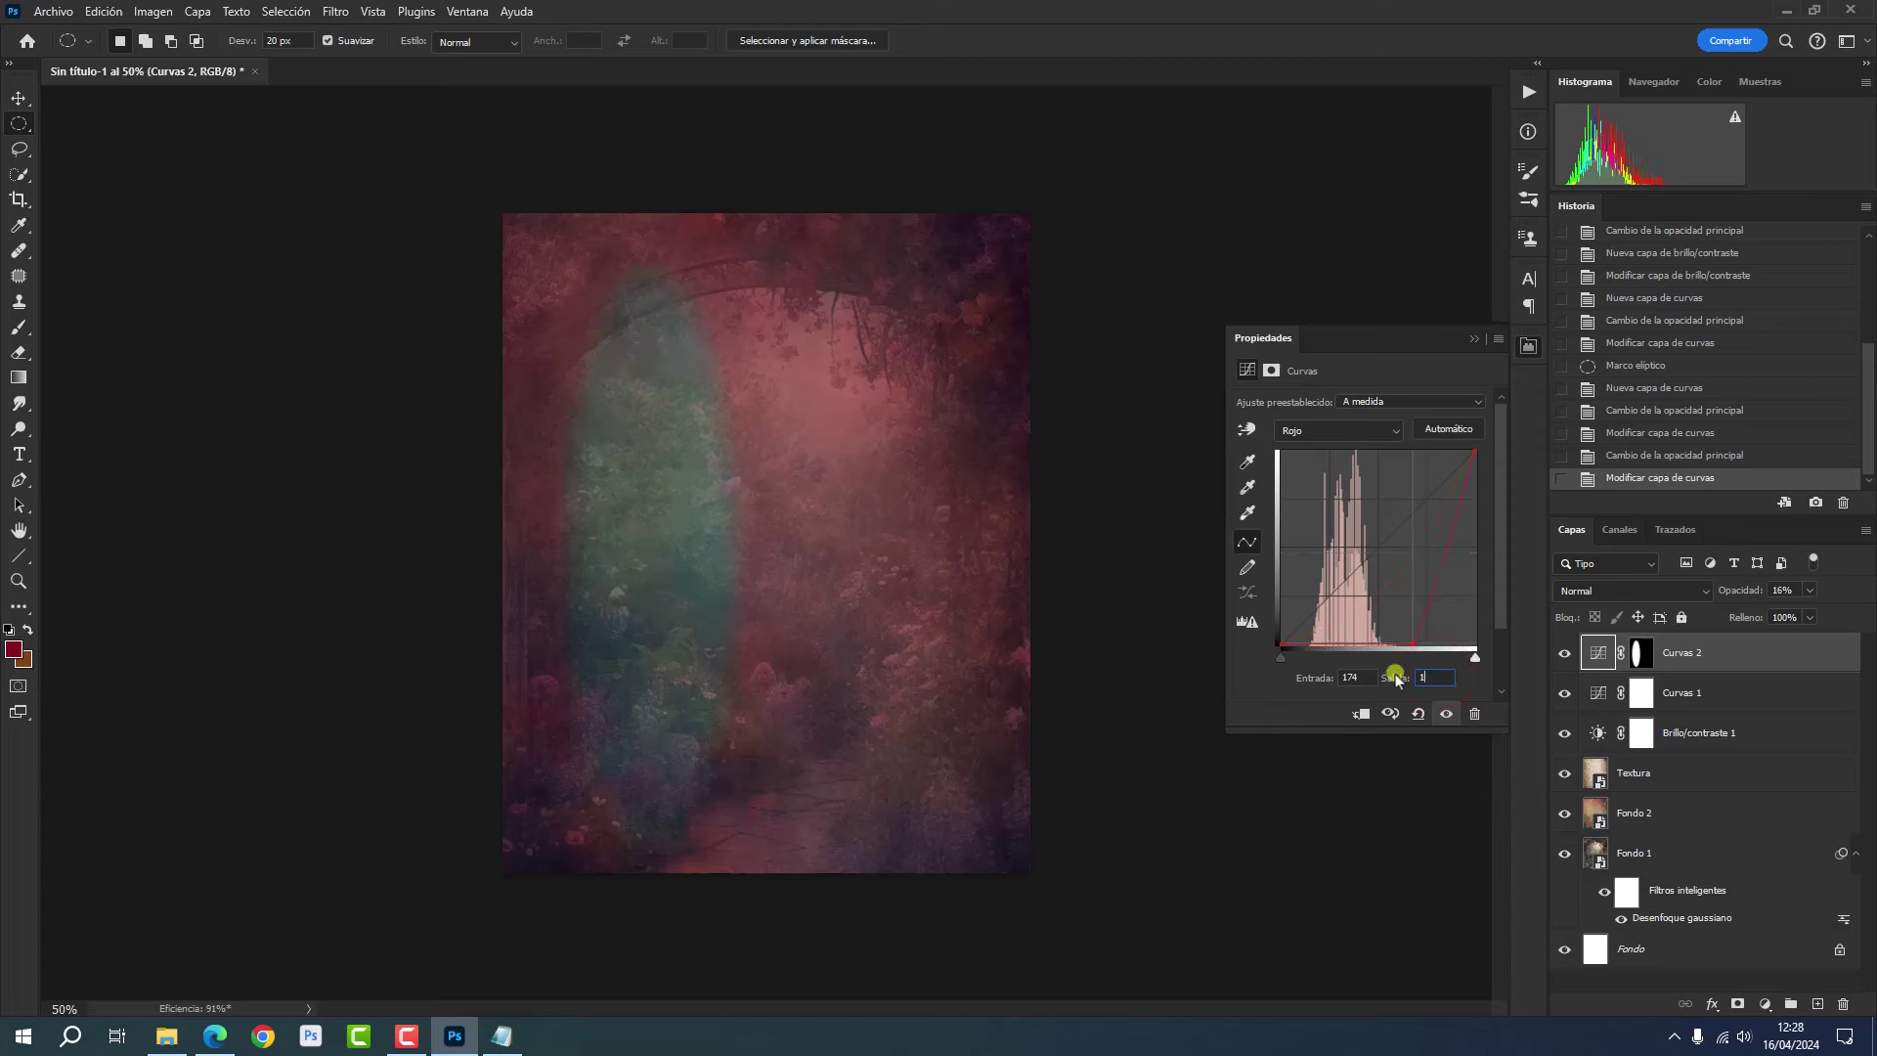
text(191)
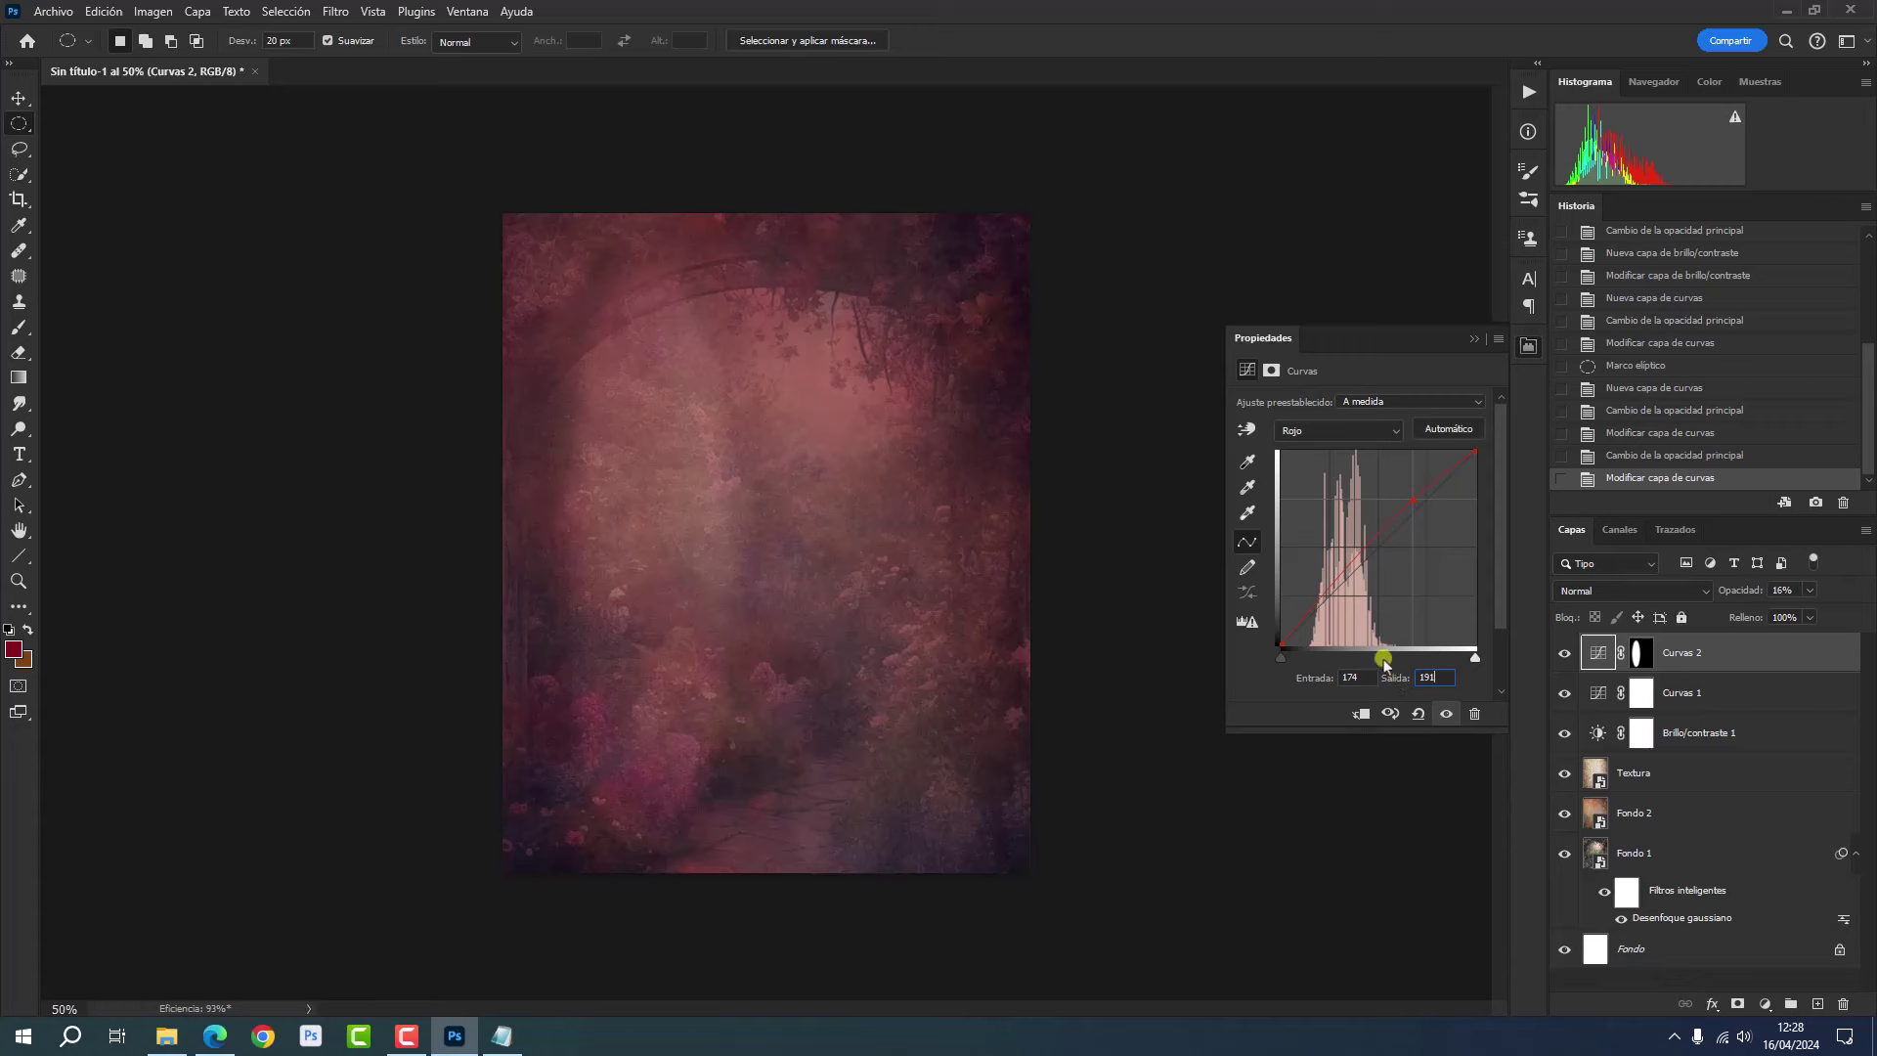
- On the blue curve, lift the black point and lower the white output to 246
click(1324, 436)
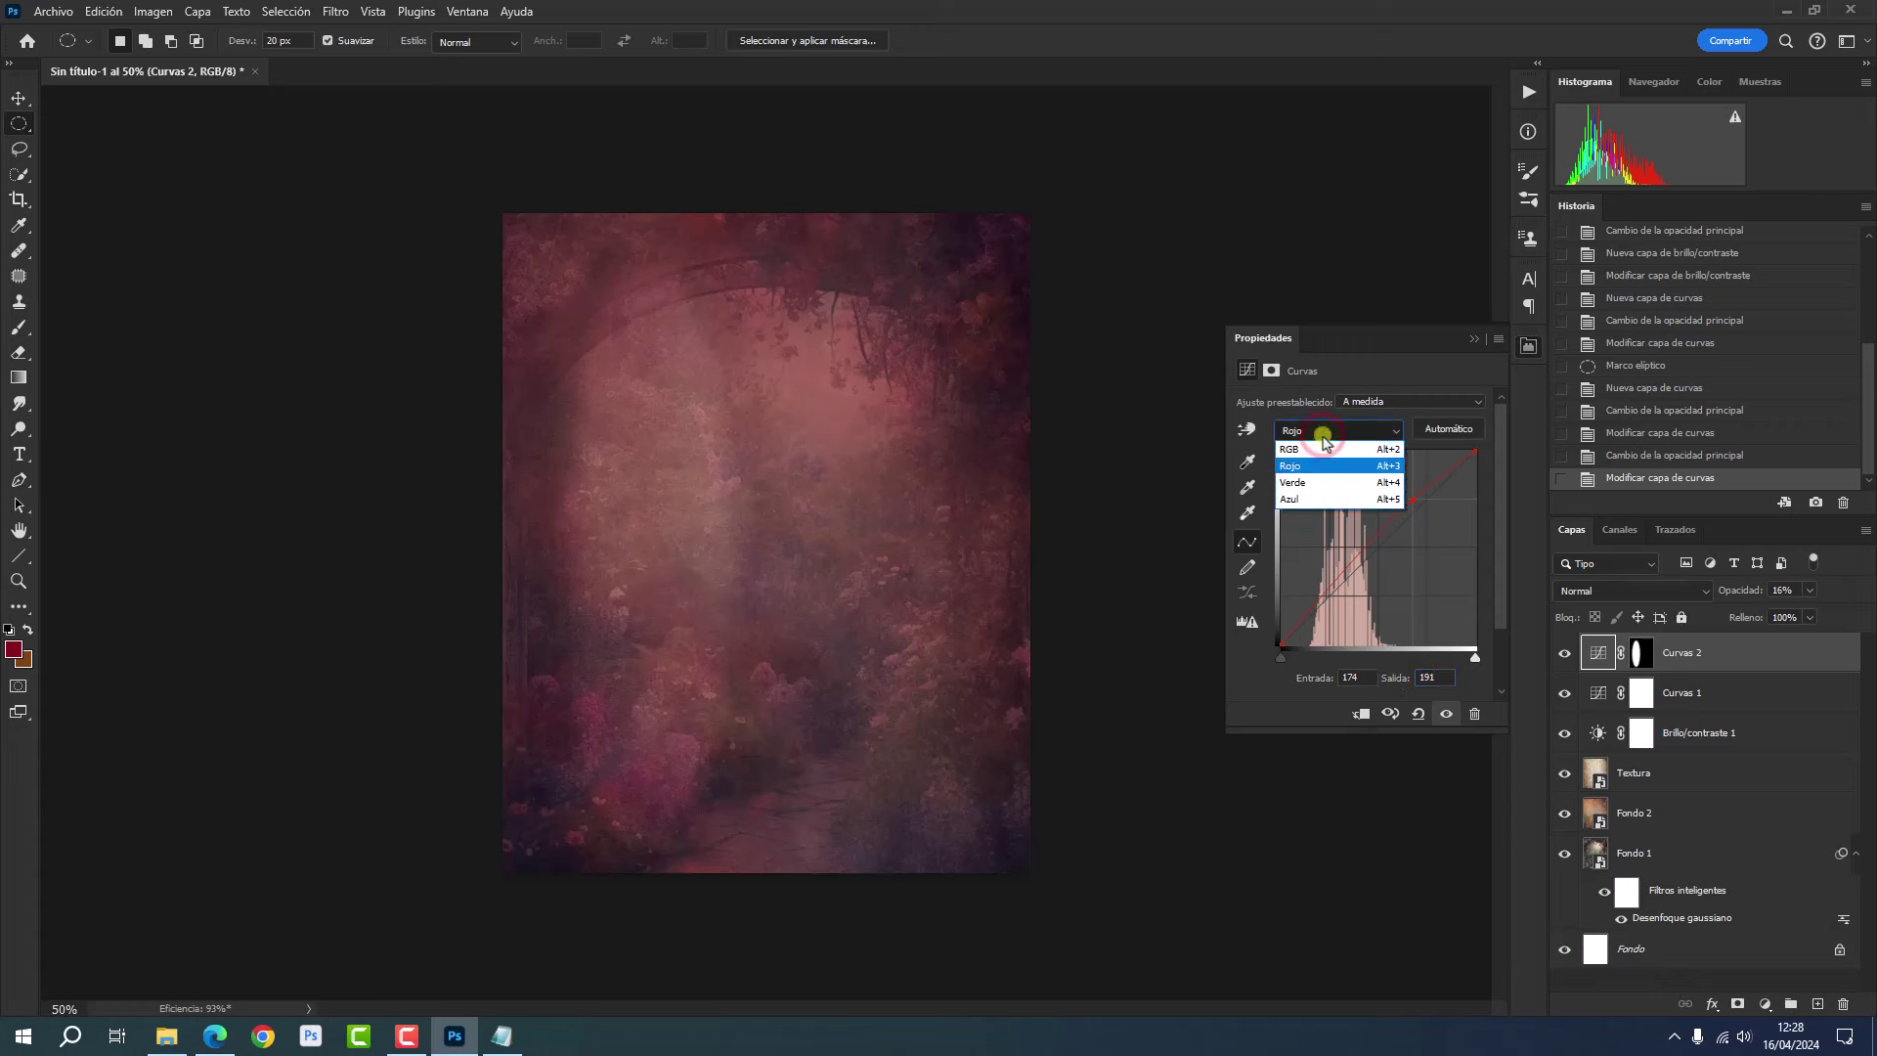
click(1321, 501)
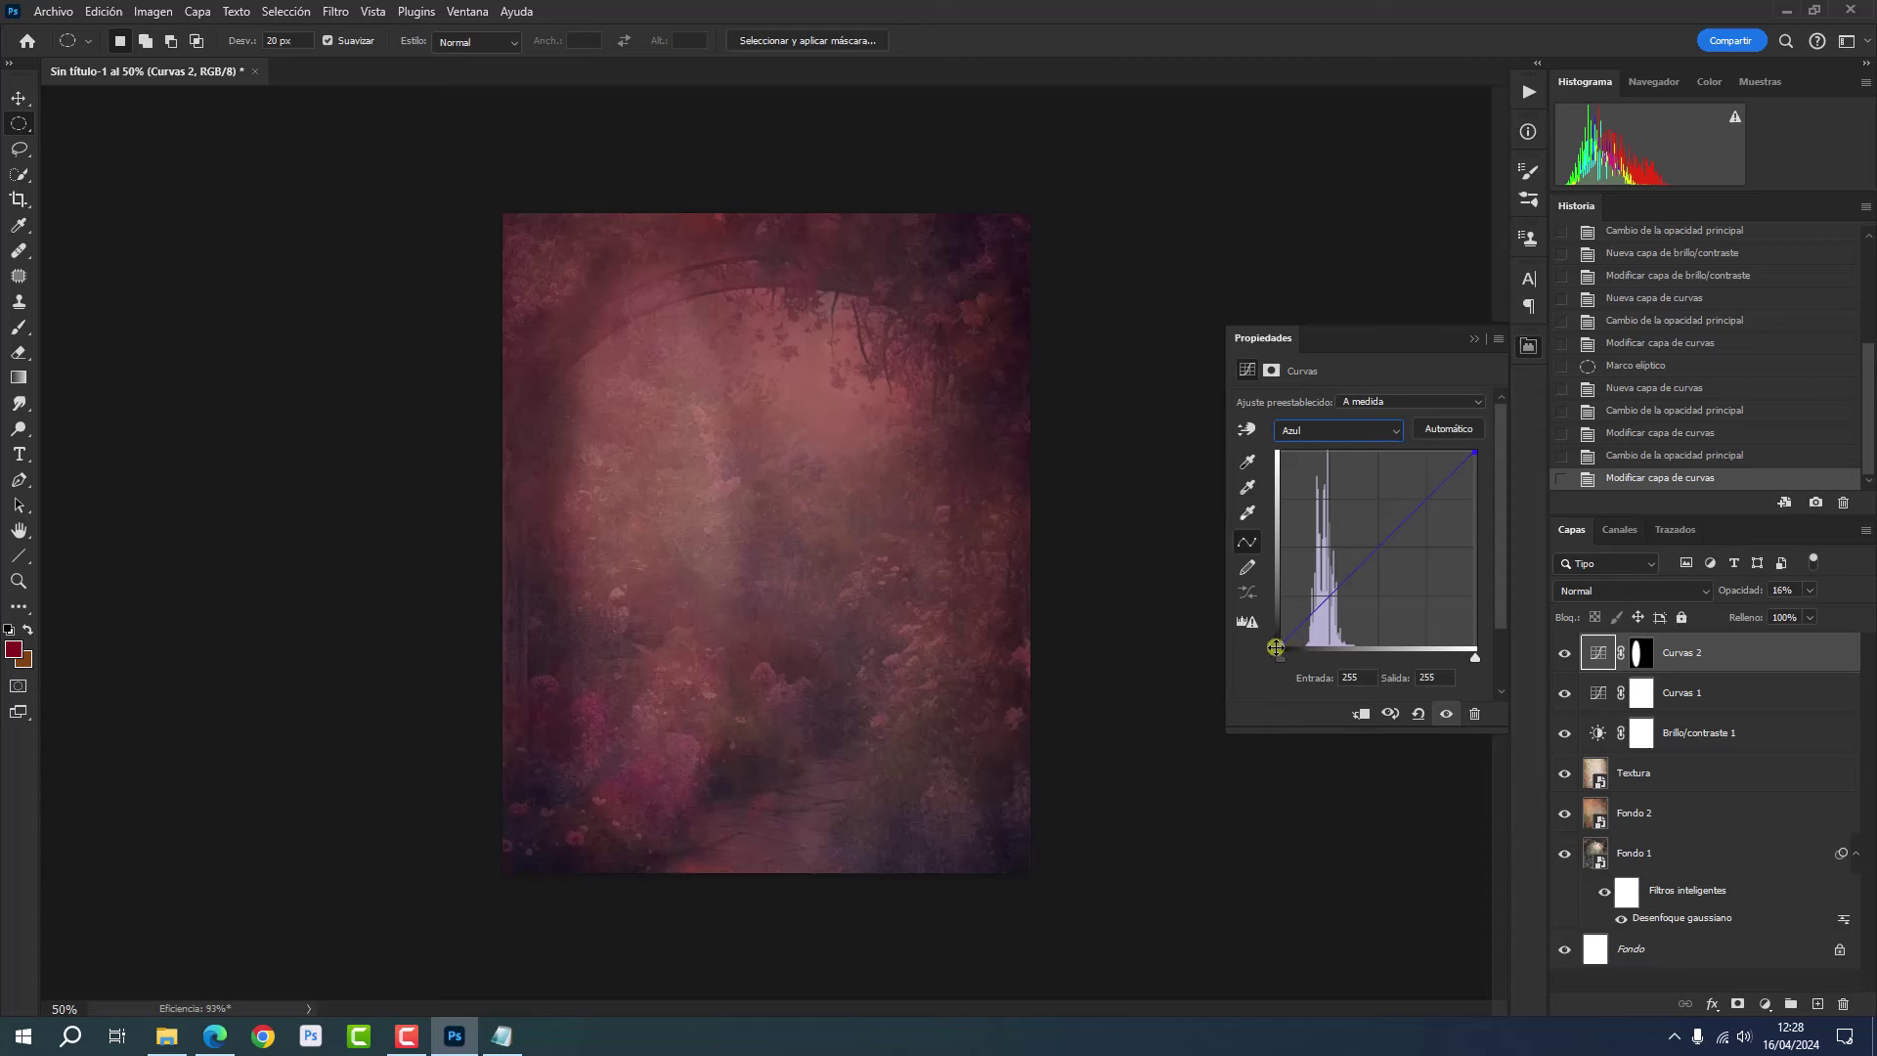
drag(1276, 647, 1278, 634)
click(1434, 678)
mouse_move(1433, 679)
mouse_down()
mouse_move(1405, 680)
mouse_move(1442, 659)
mouse_up()
drag(1475, 452, 1484, 508)
click(1271, 372)
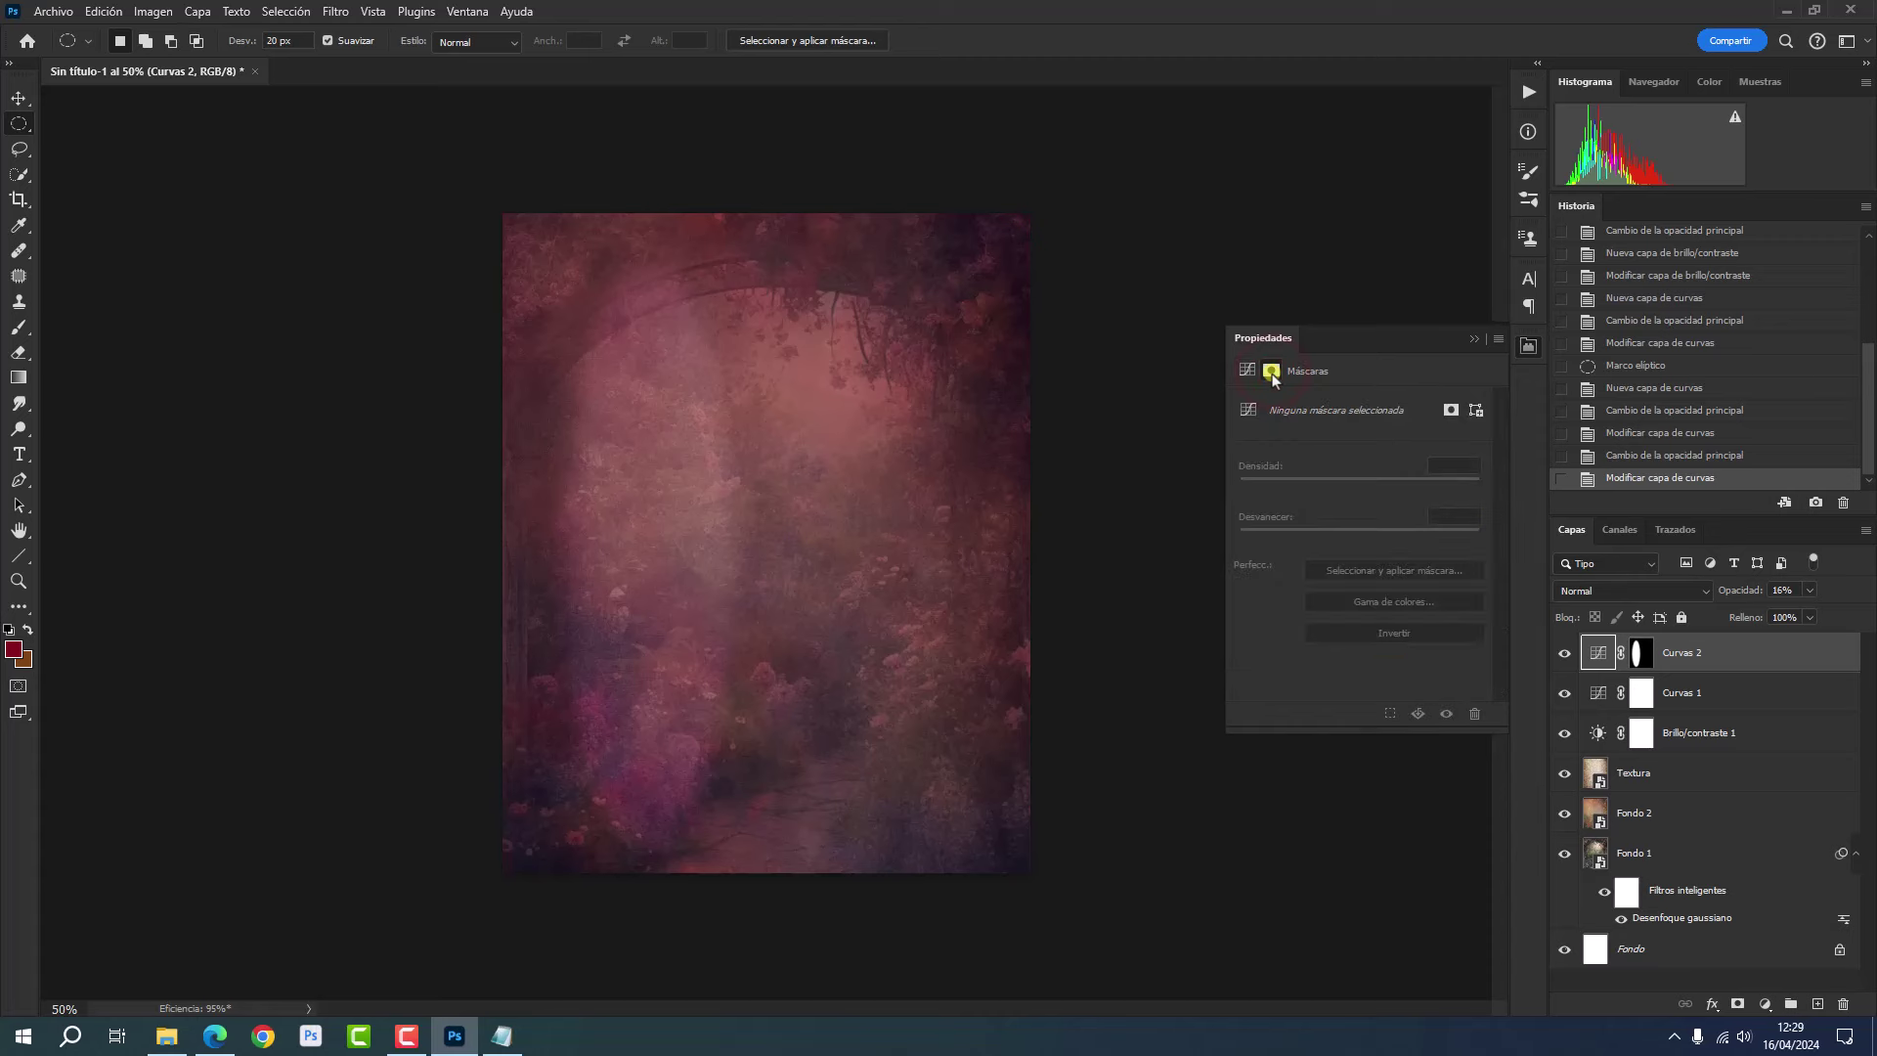
- Feather the Curvas 2 layer mask to about 55 px
click(1641, 655)
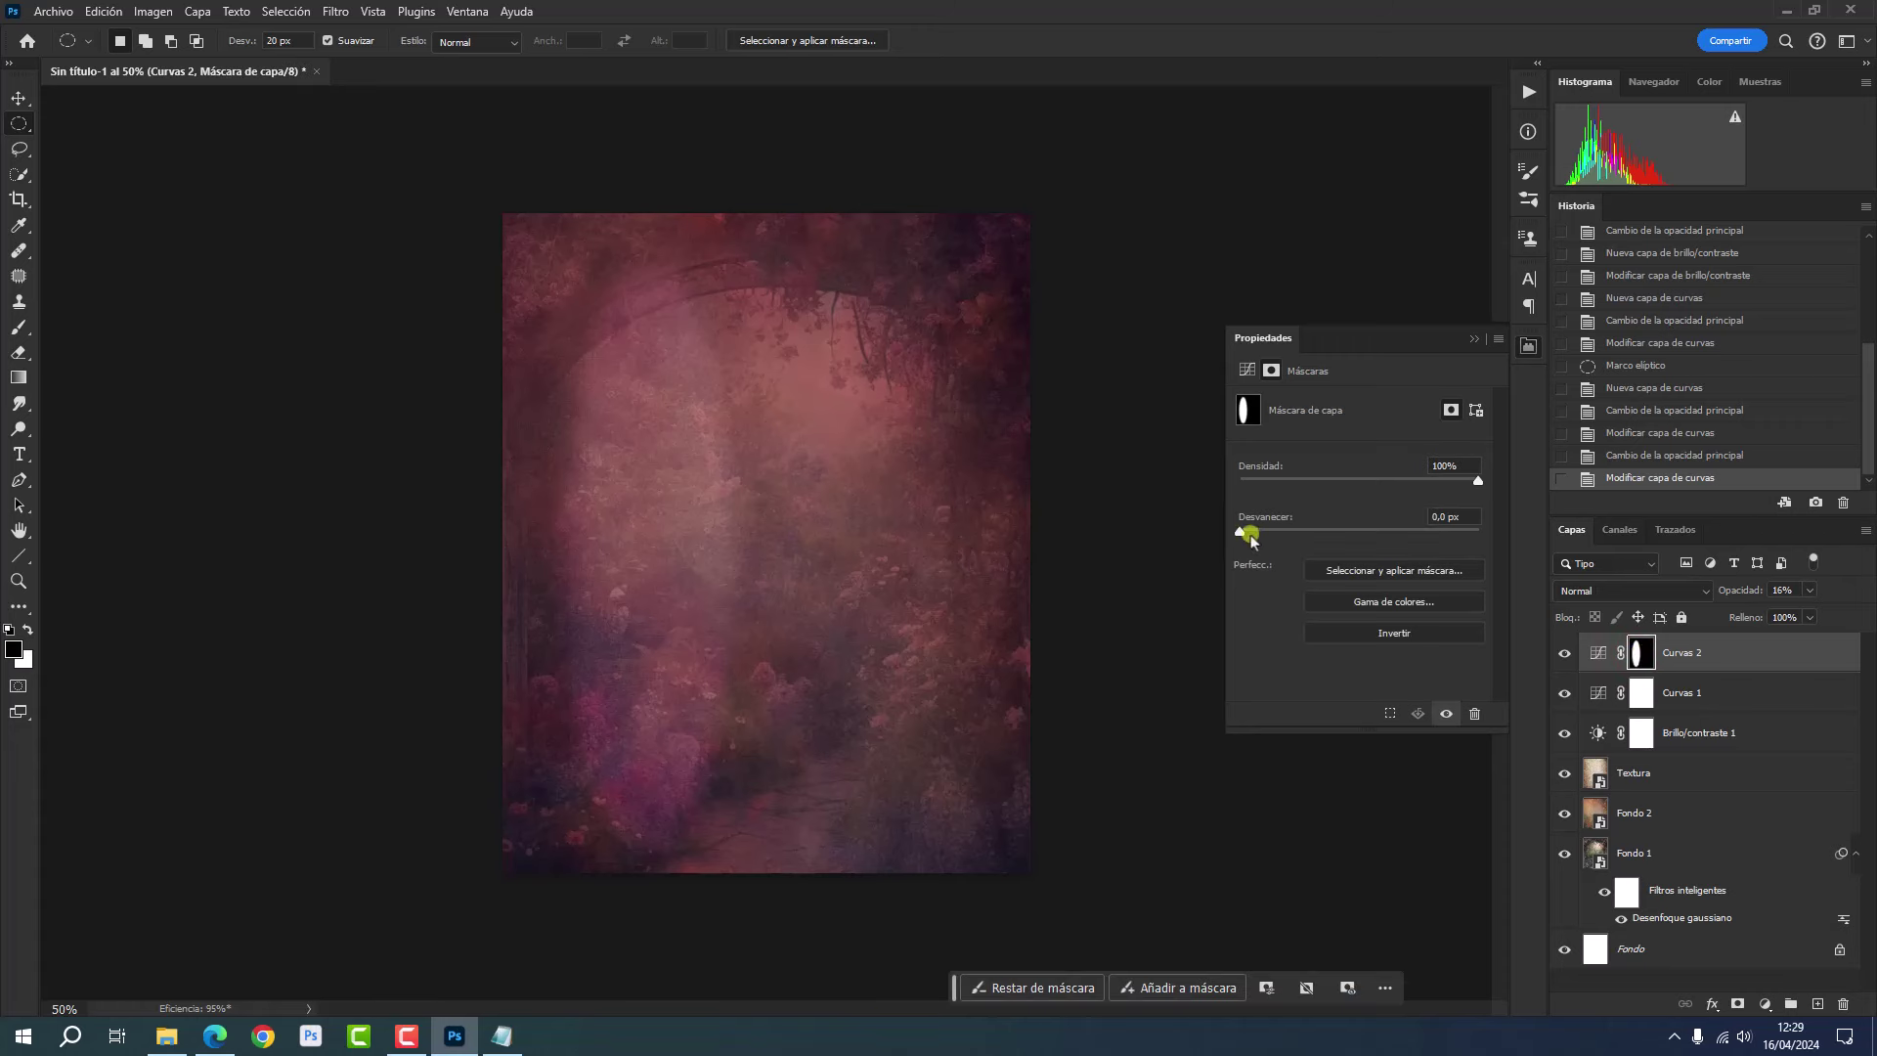
drag(1240, 532, 1374, 546)
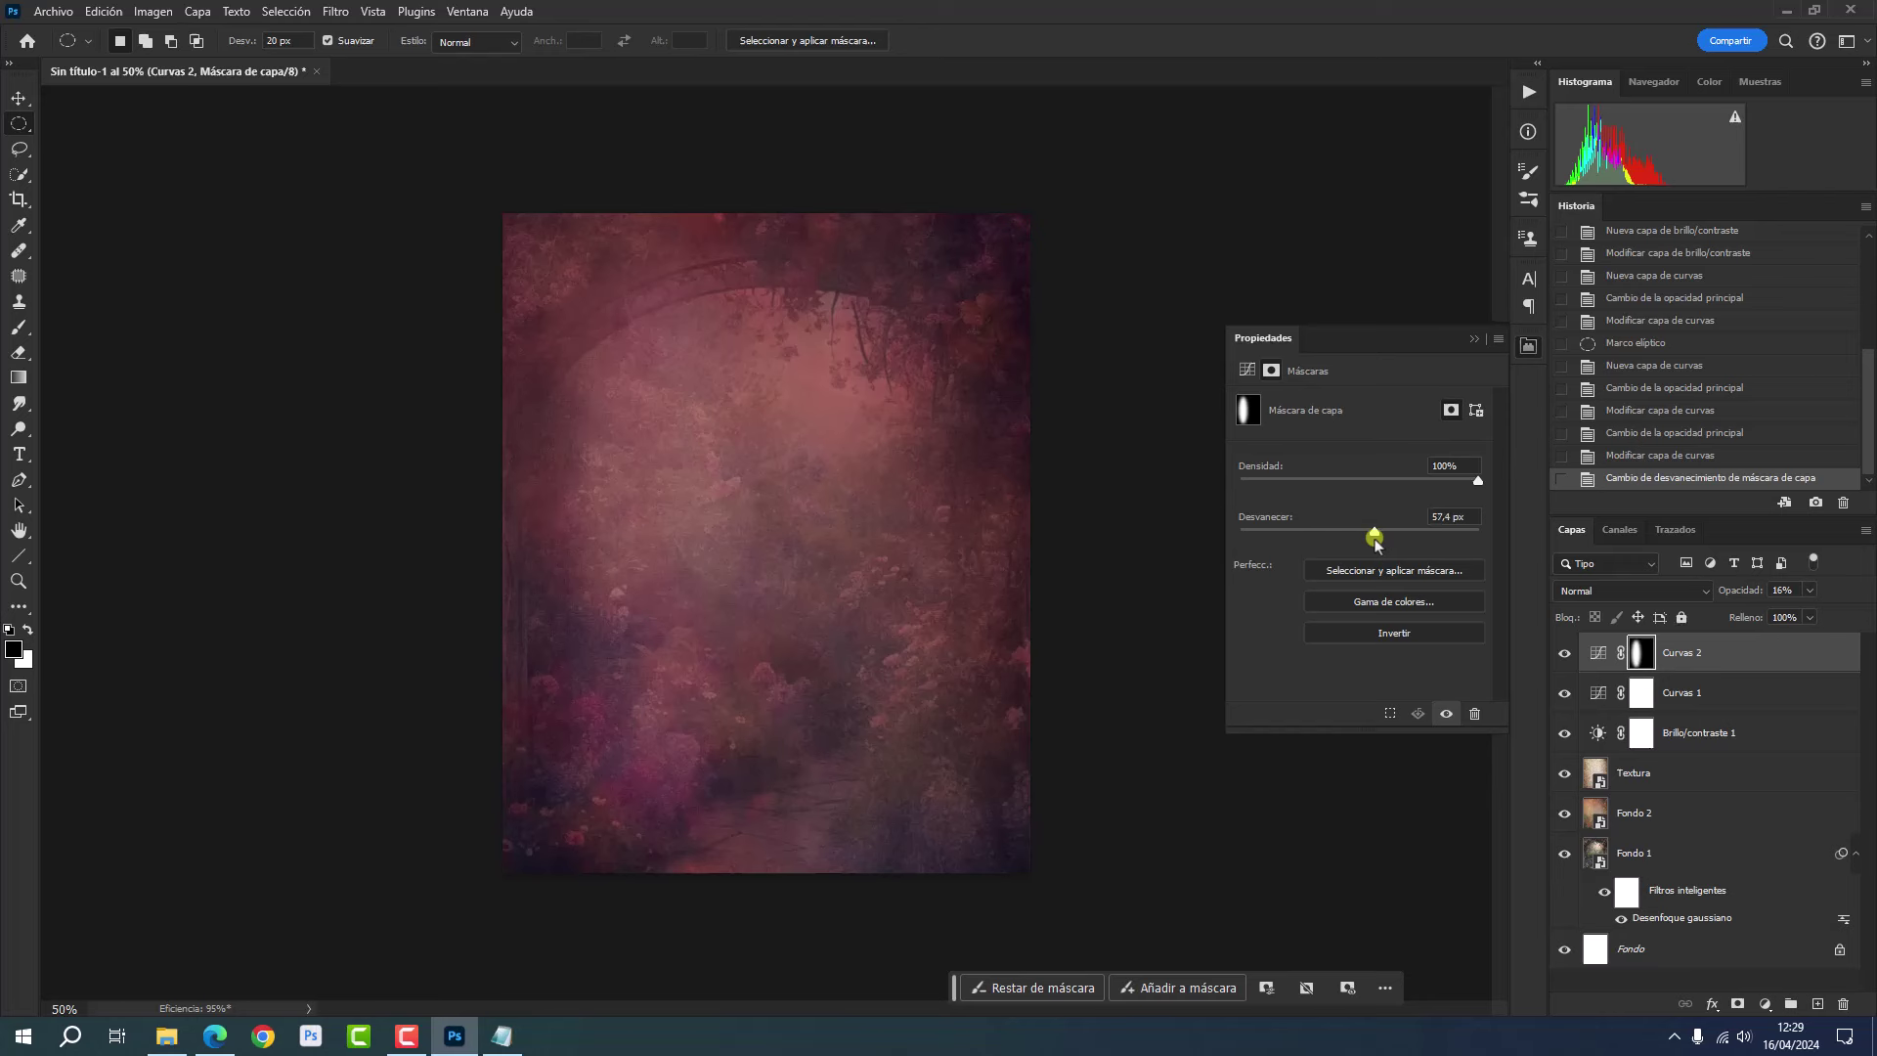
drag(1373, 541, 1373, 546)
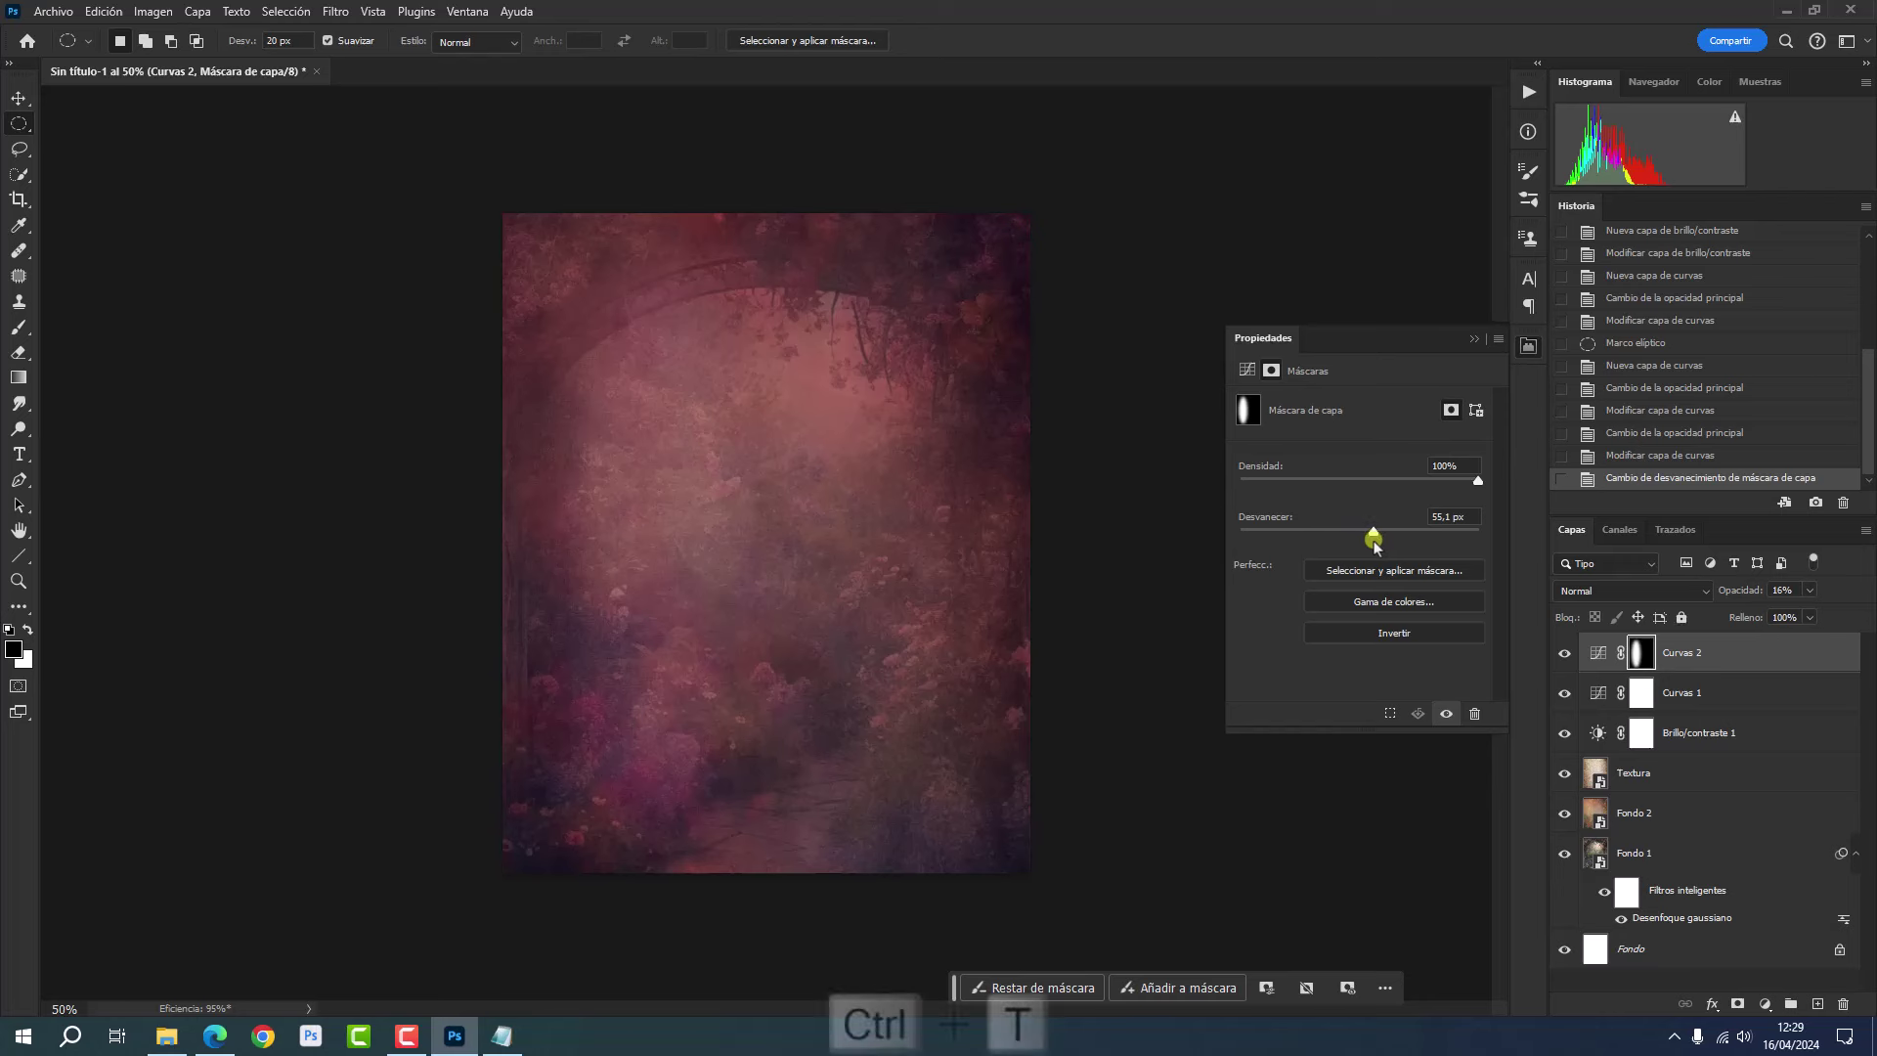
- Free-transform the Curvas 2 mask, stretching it wider toward the left, and commit
key(ctrl+t)
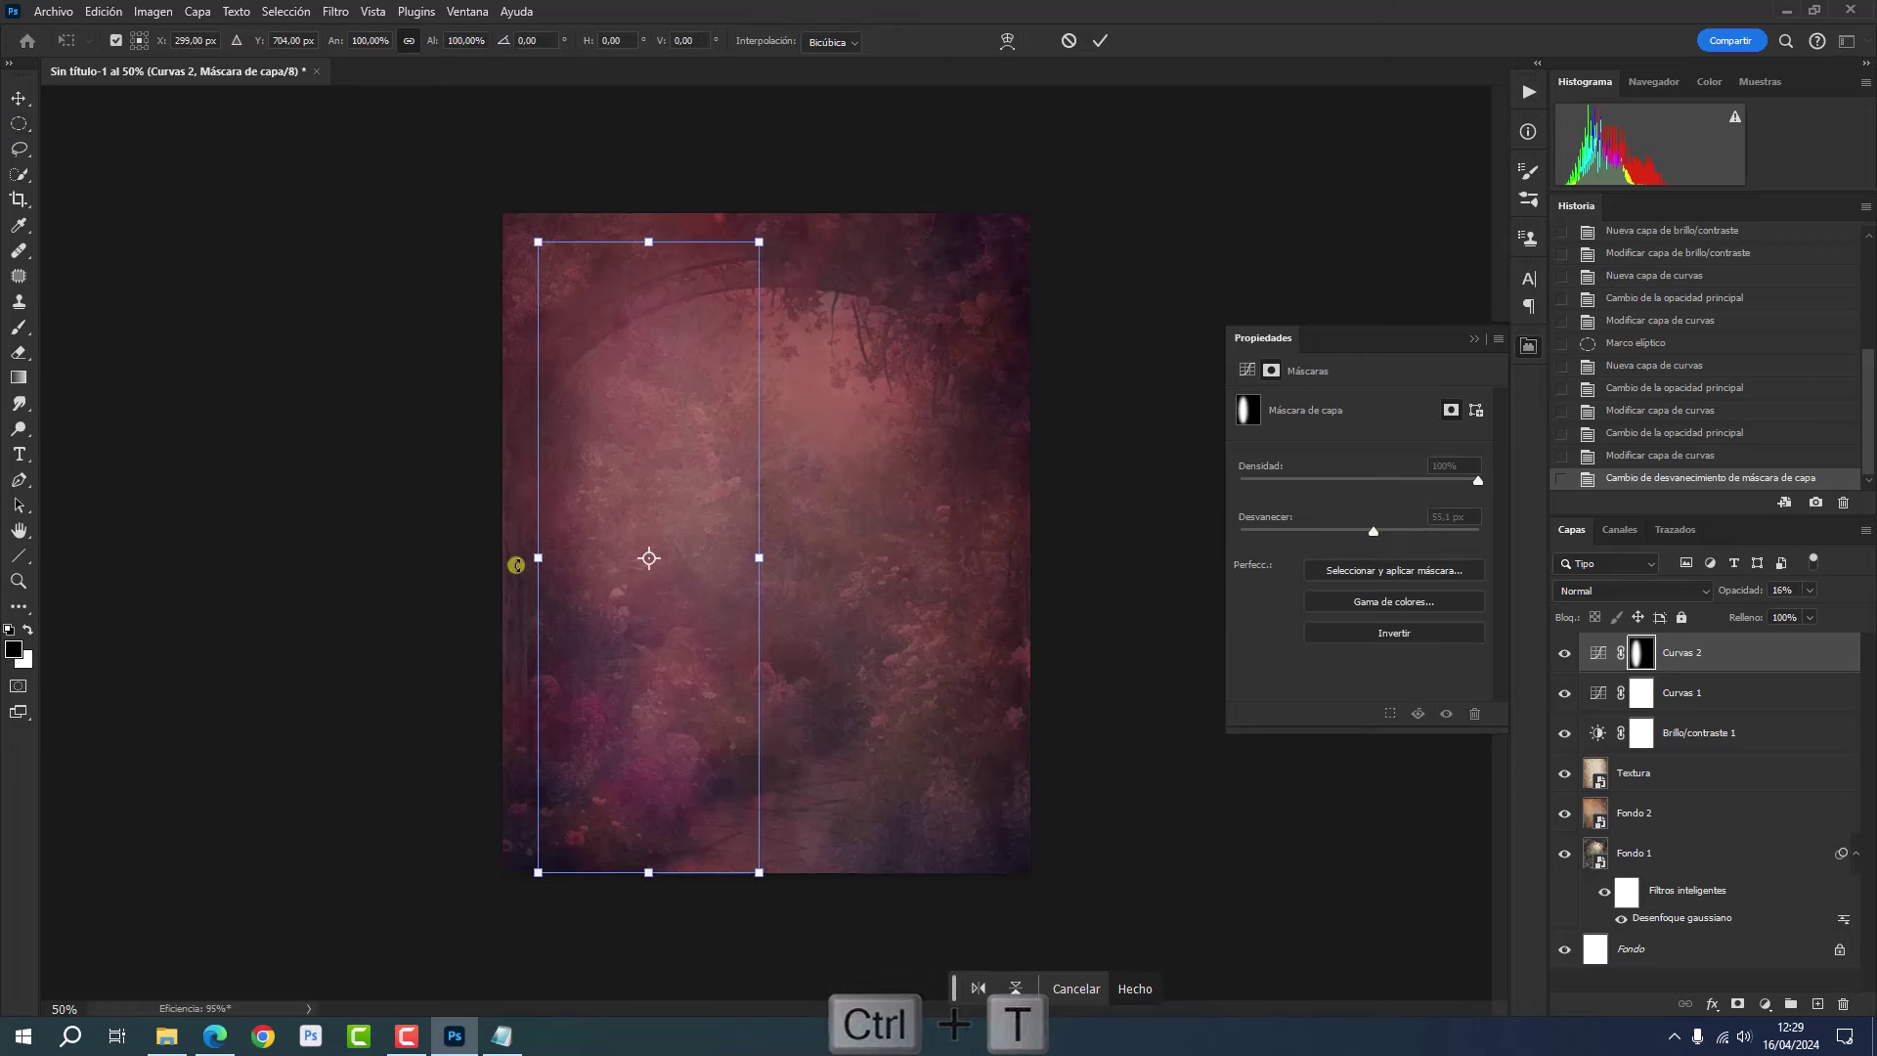
drag(539, 557, 293, 546)
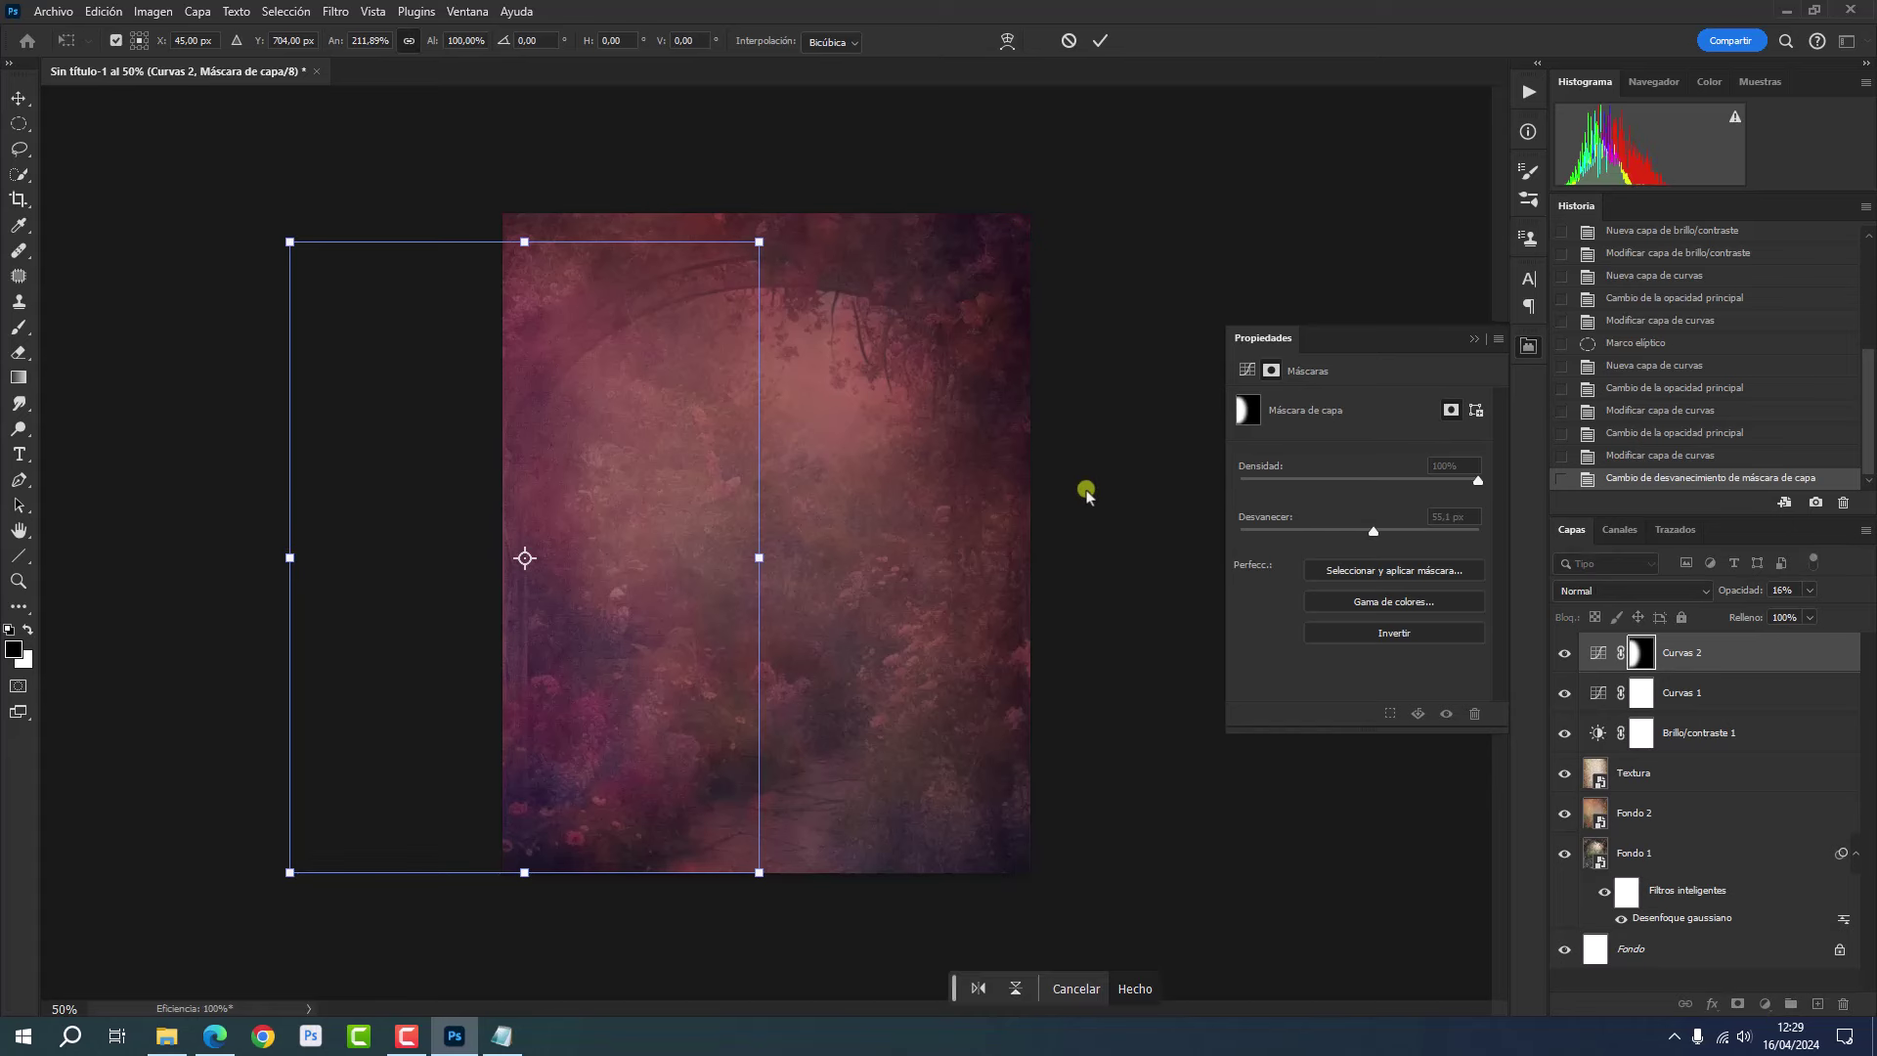
click(1794, 660)
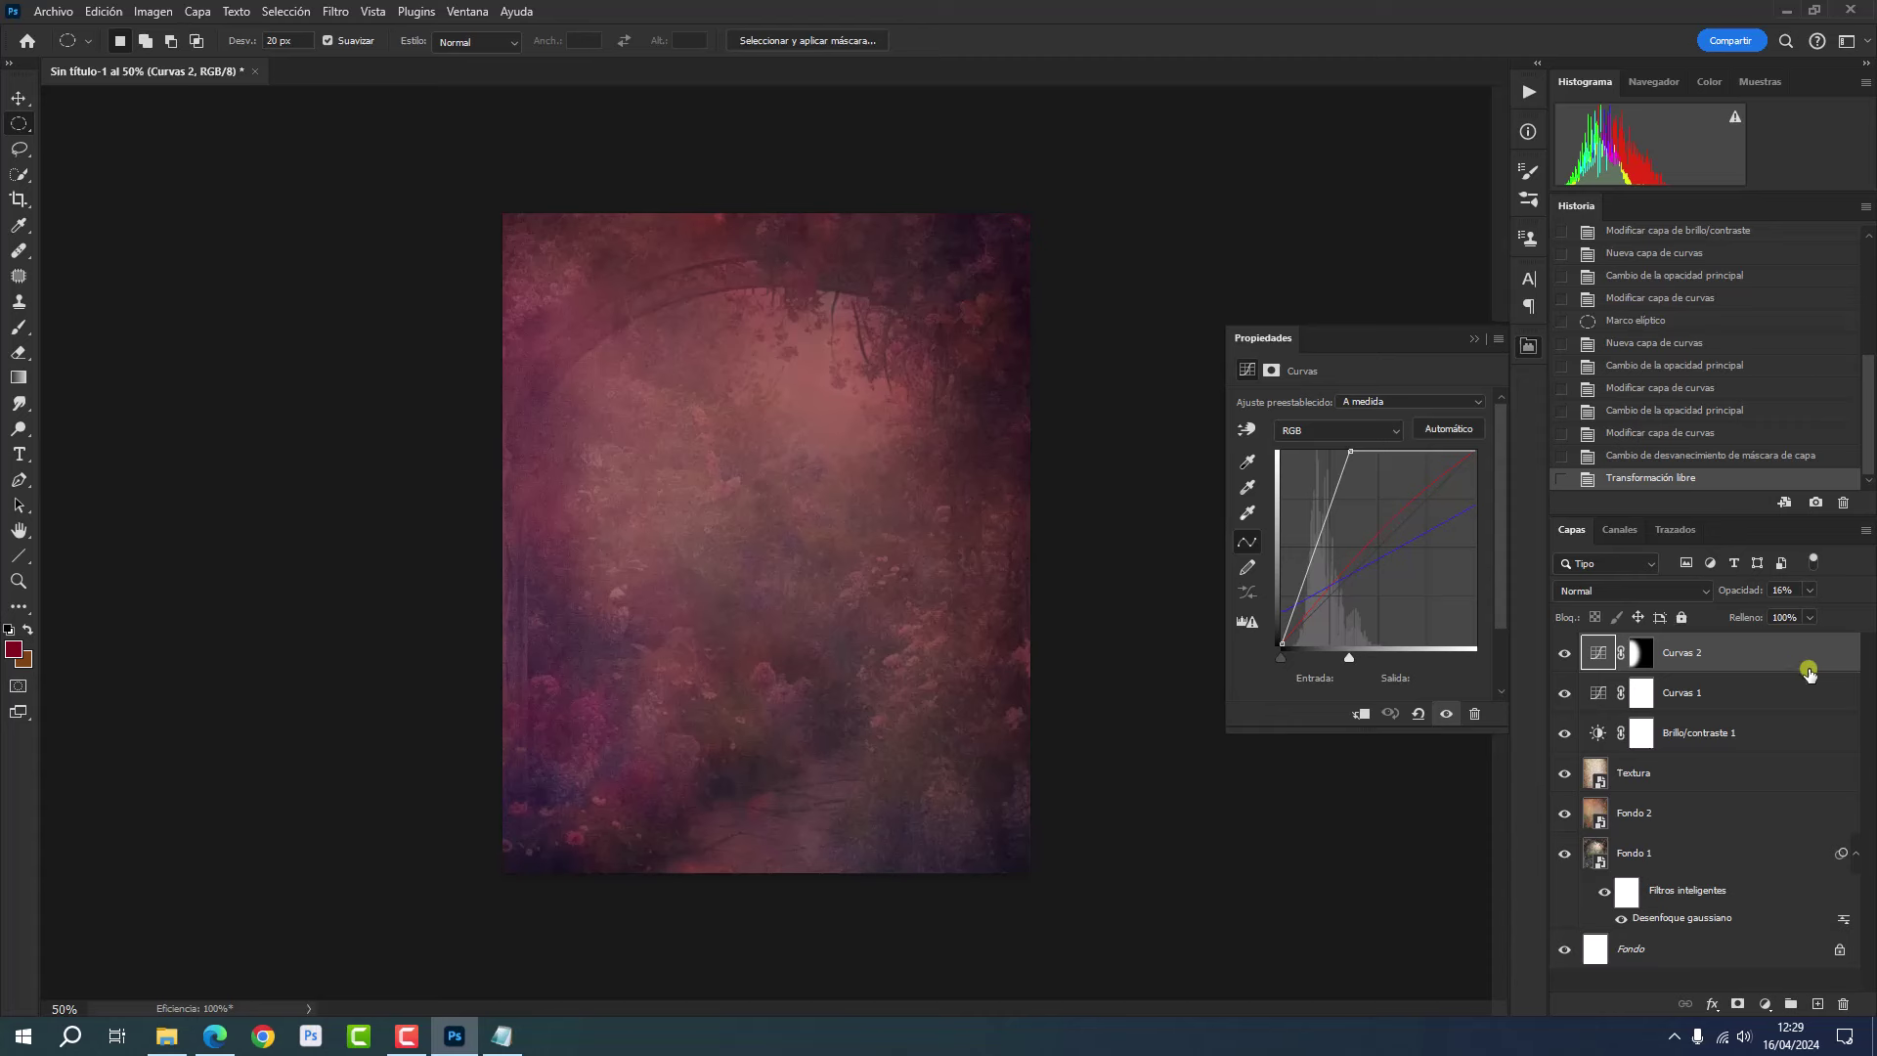
- Group the layers from Fondo 1 through Curvas 2 into a group named Fondo
click(1531, 349)
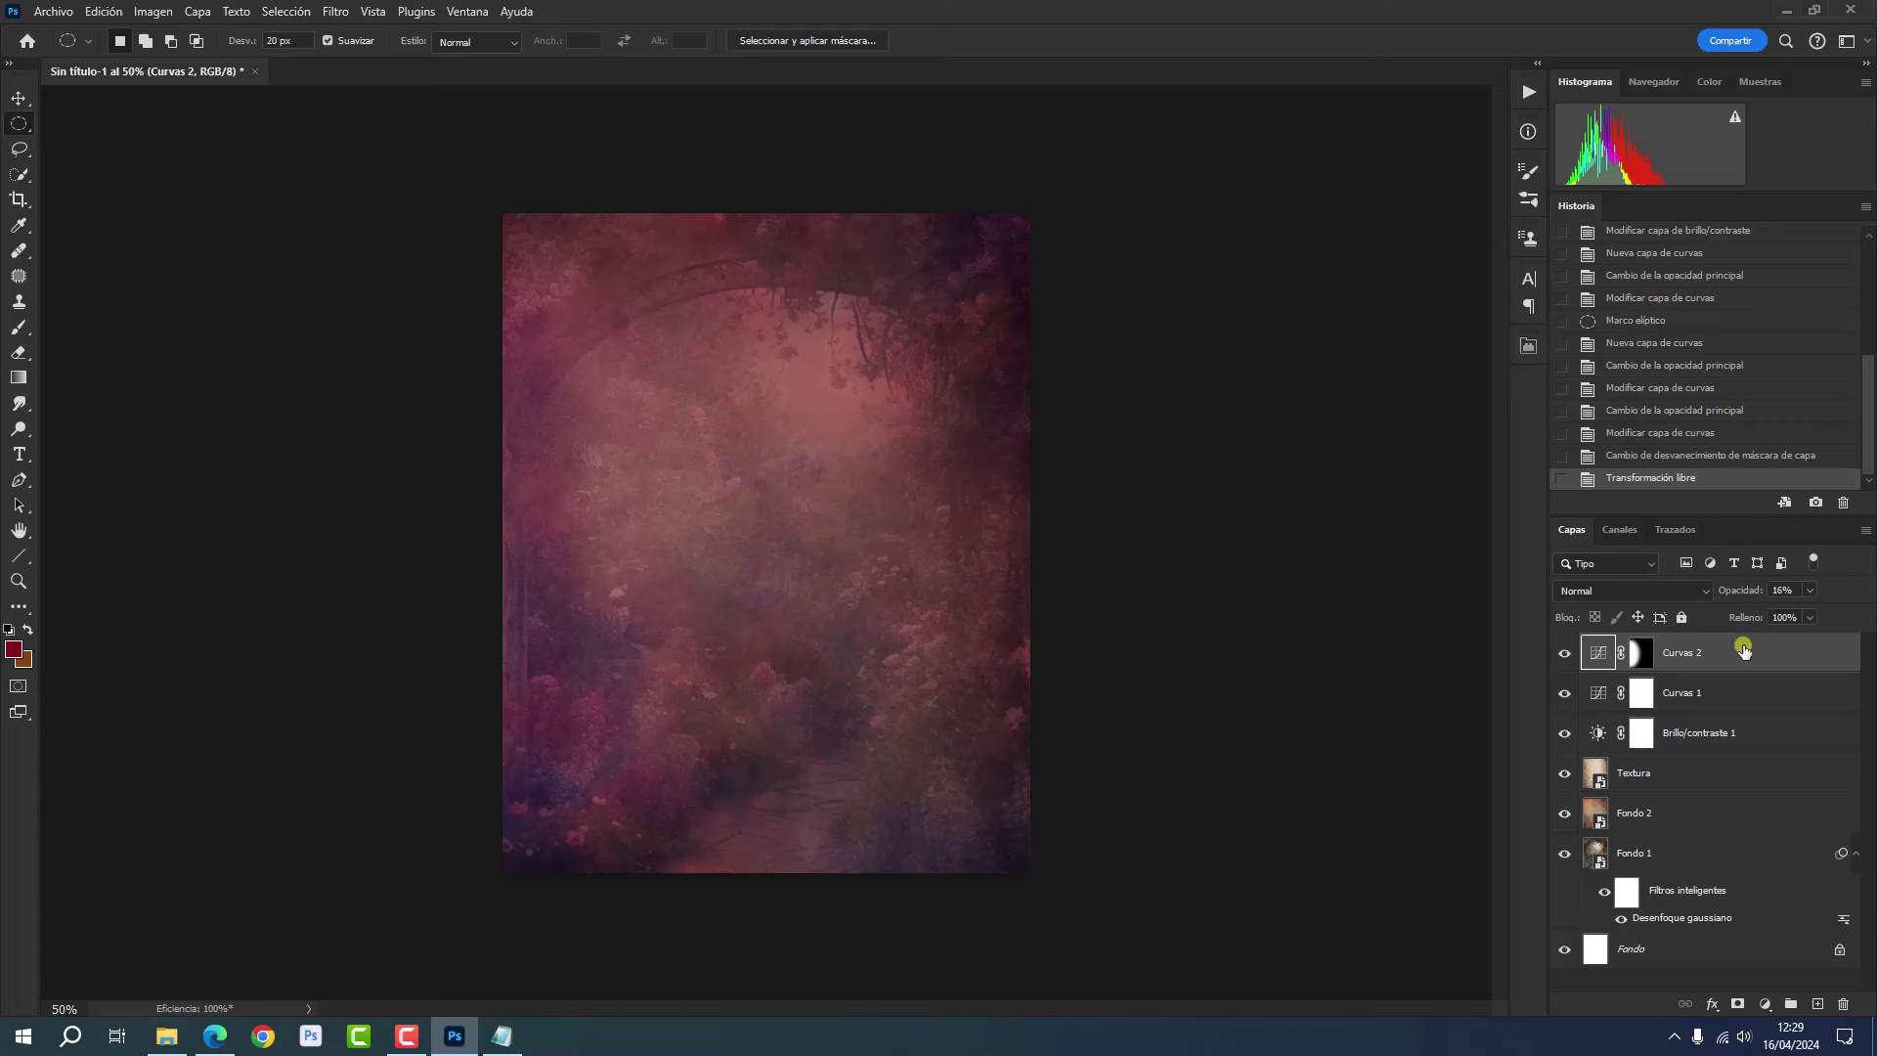
key(shift)
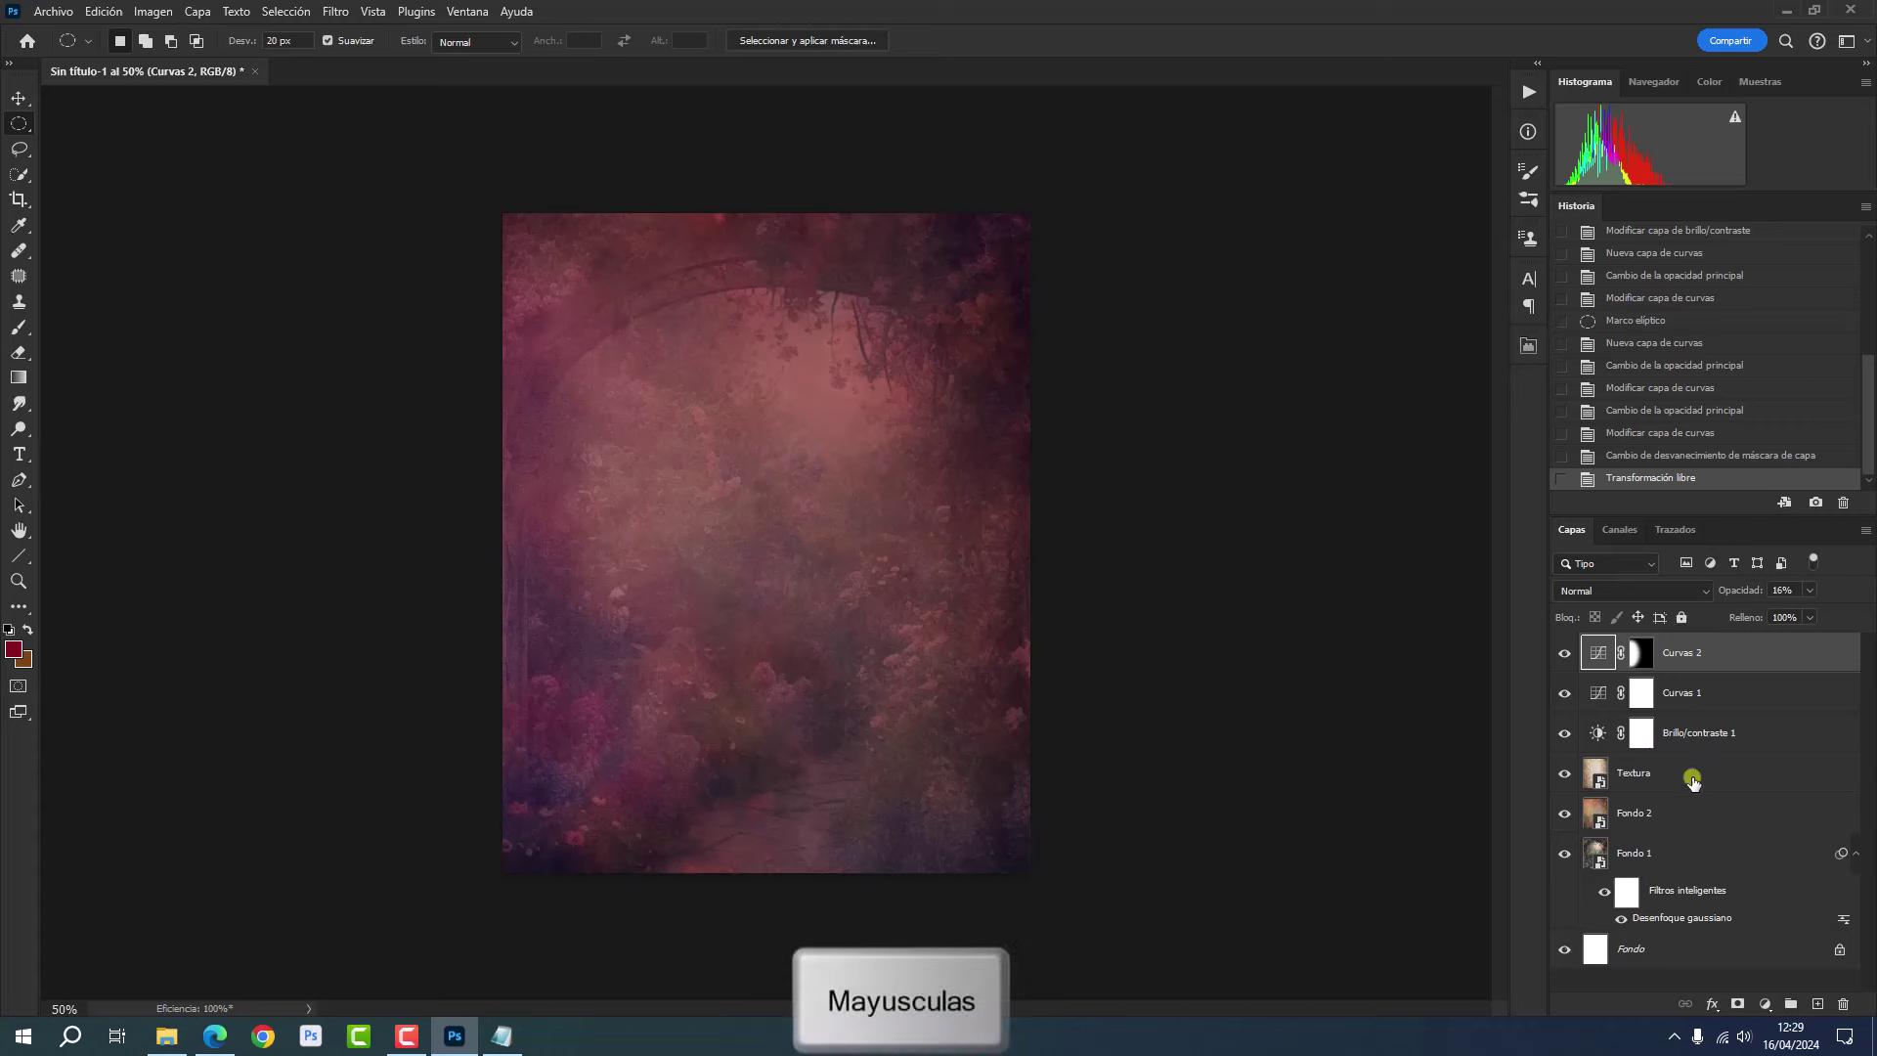
shift+click(1698, 856)
key(ctrl+g)
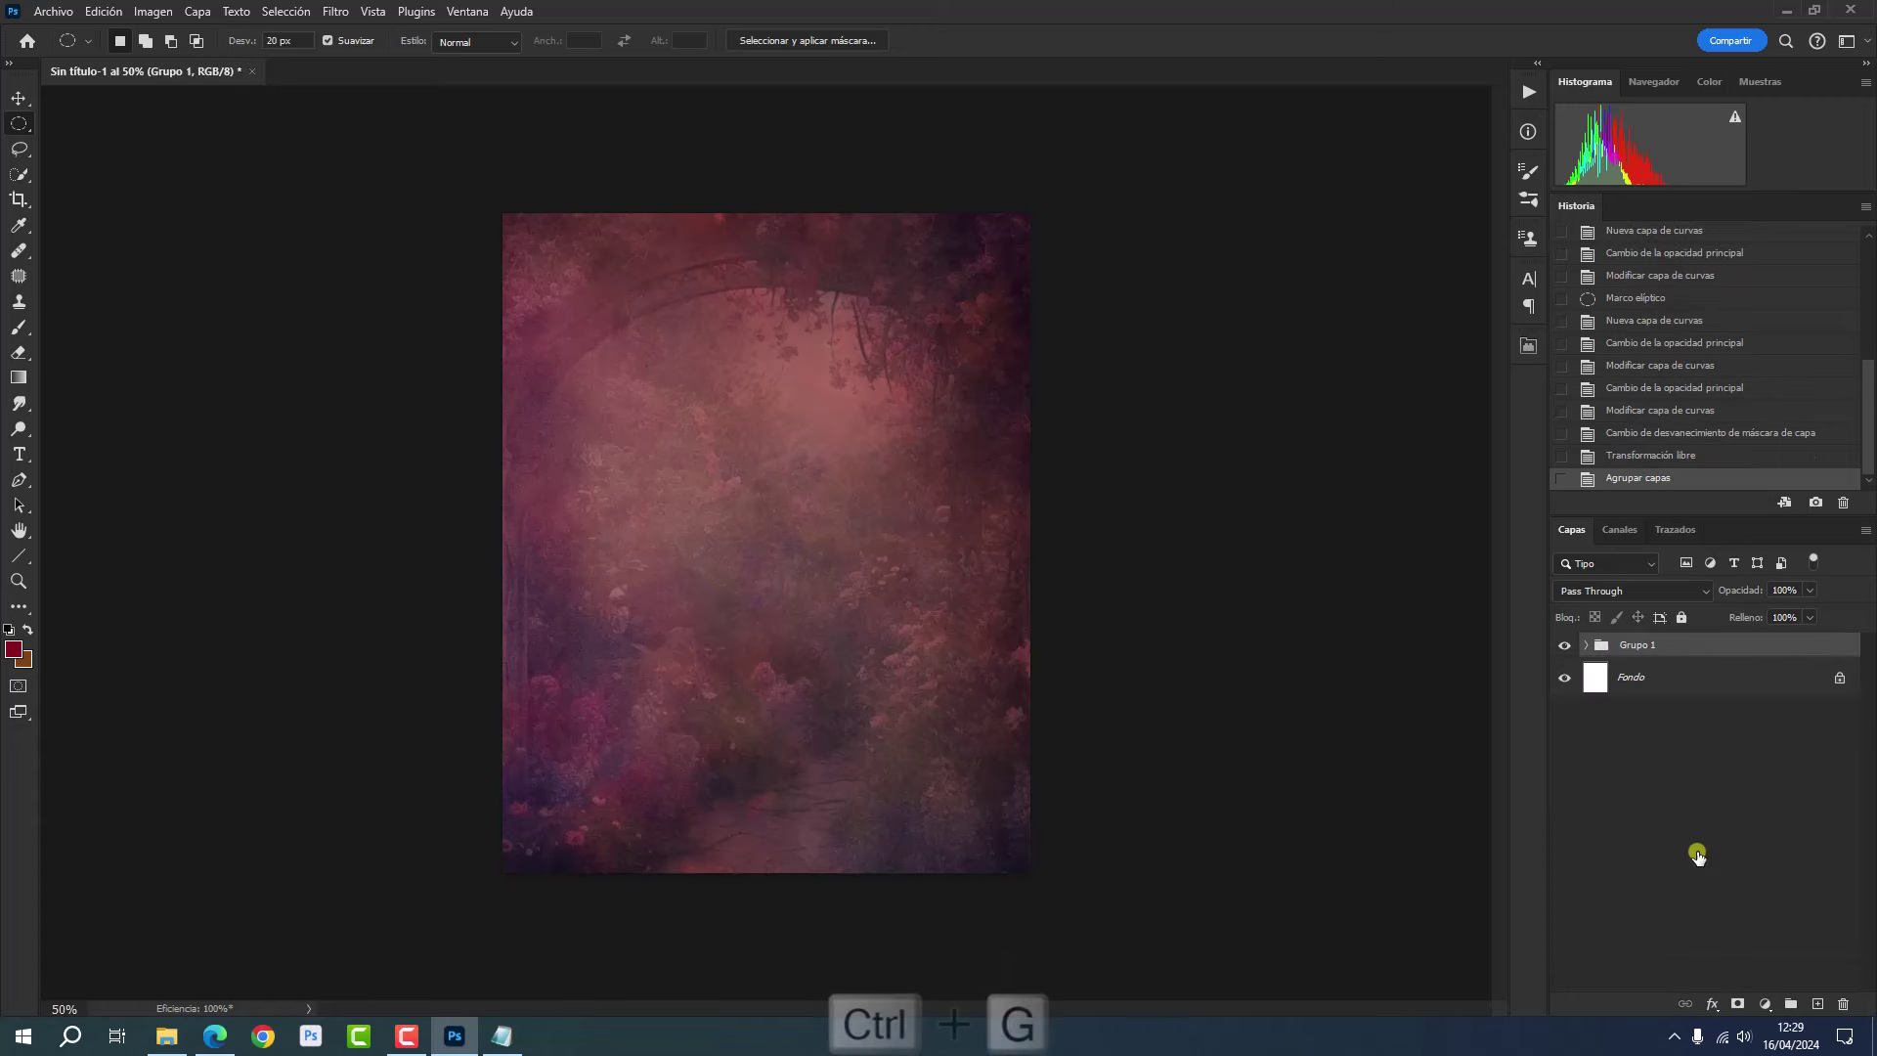
double_click(1635, 645)
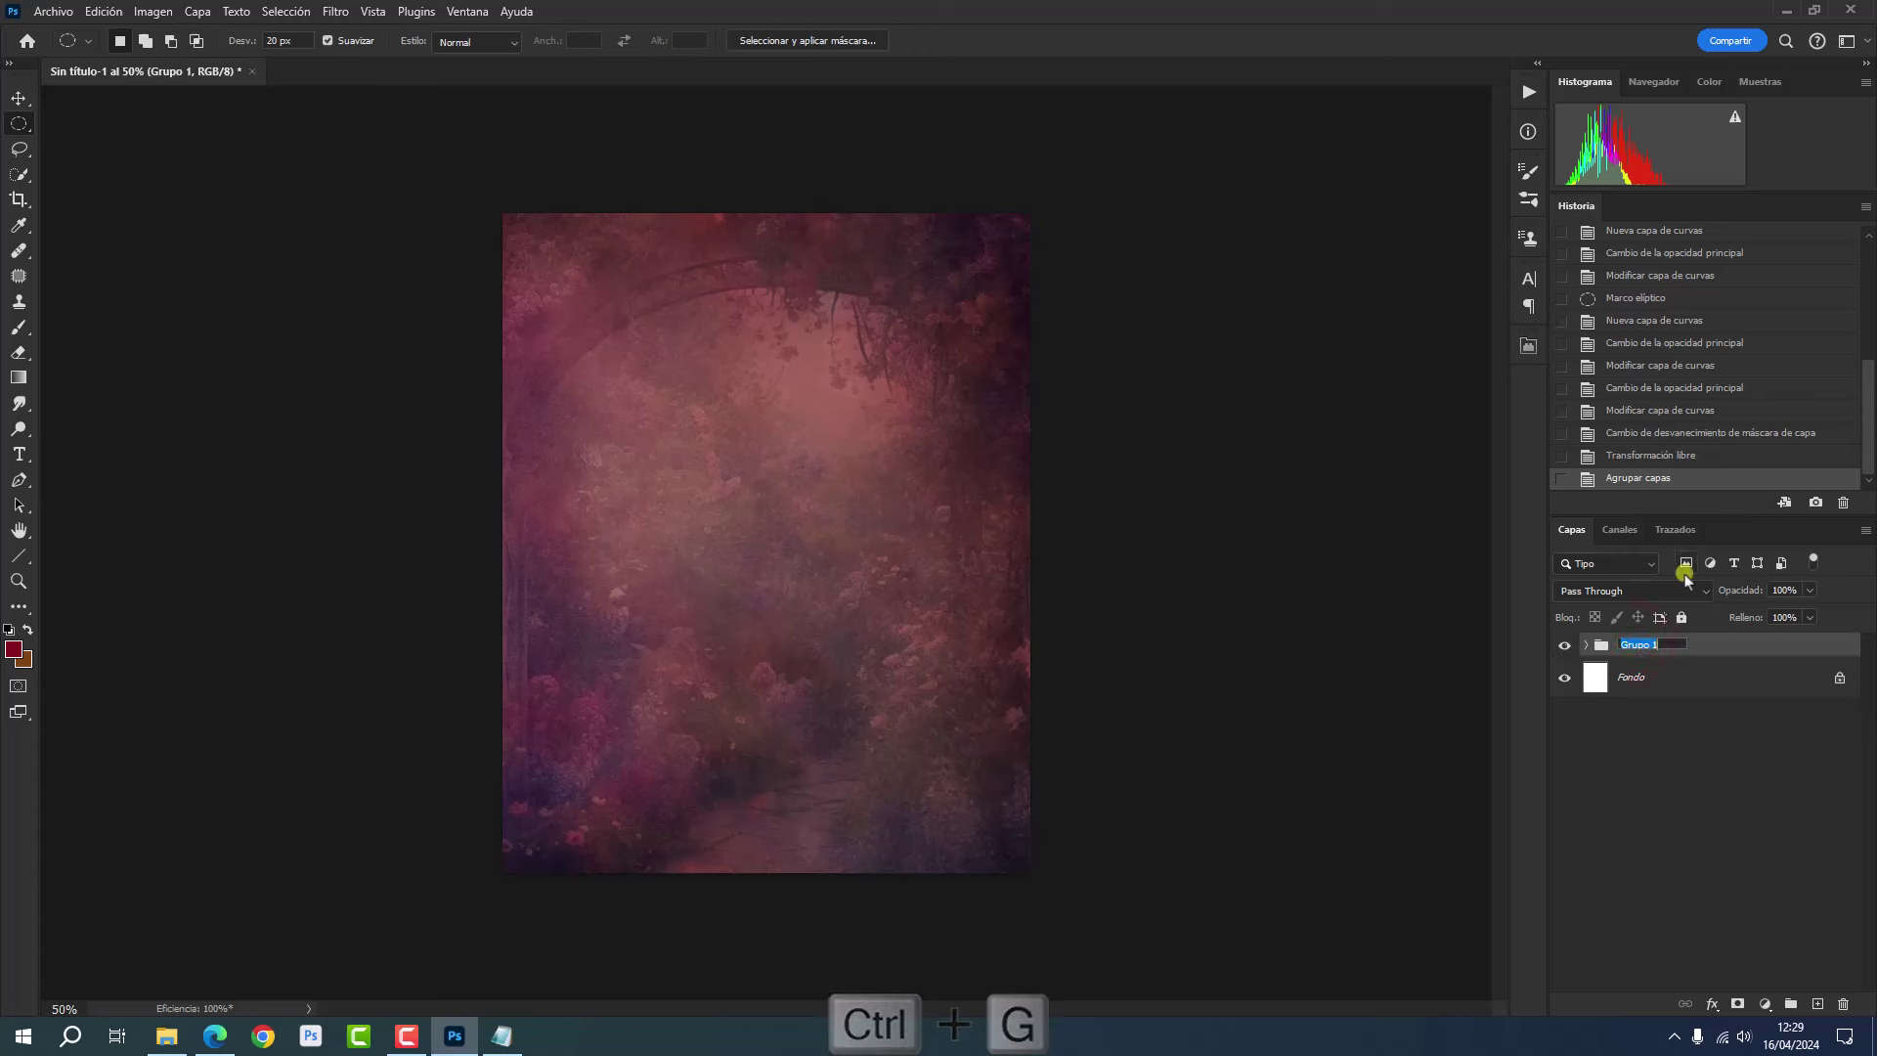
text(Fondo)
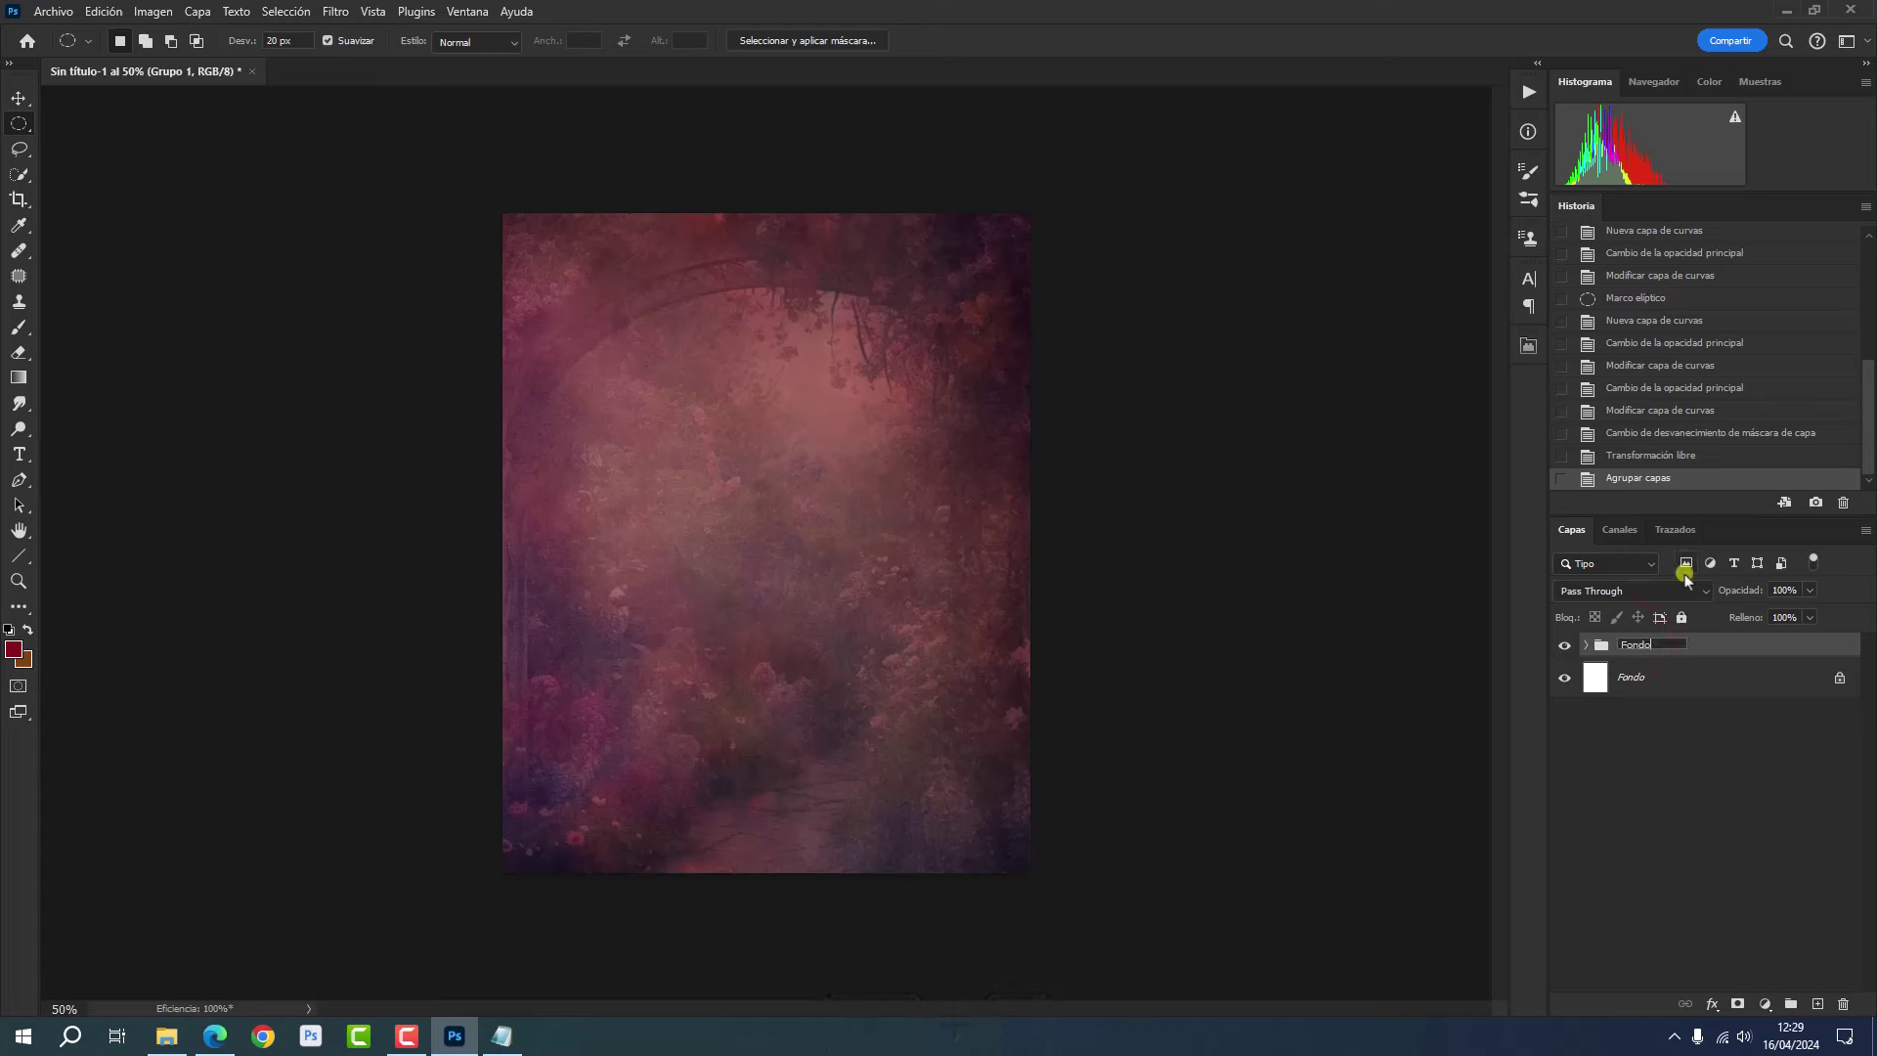
key(Return)
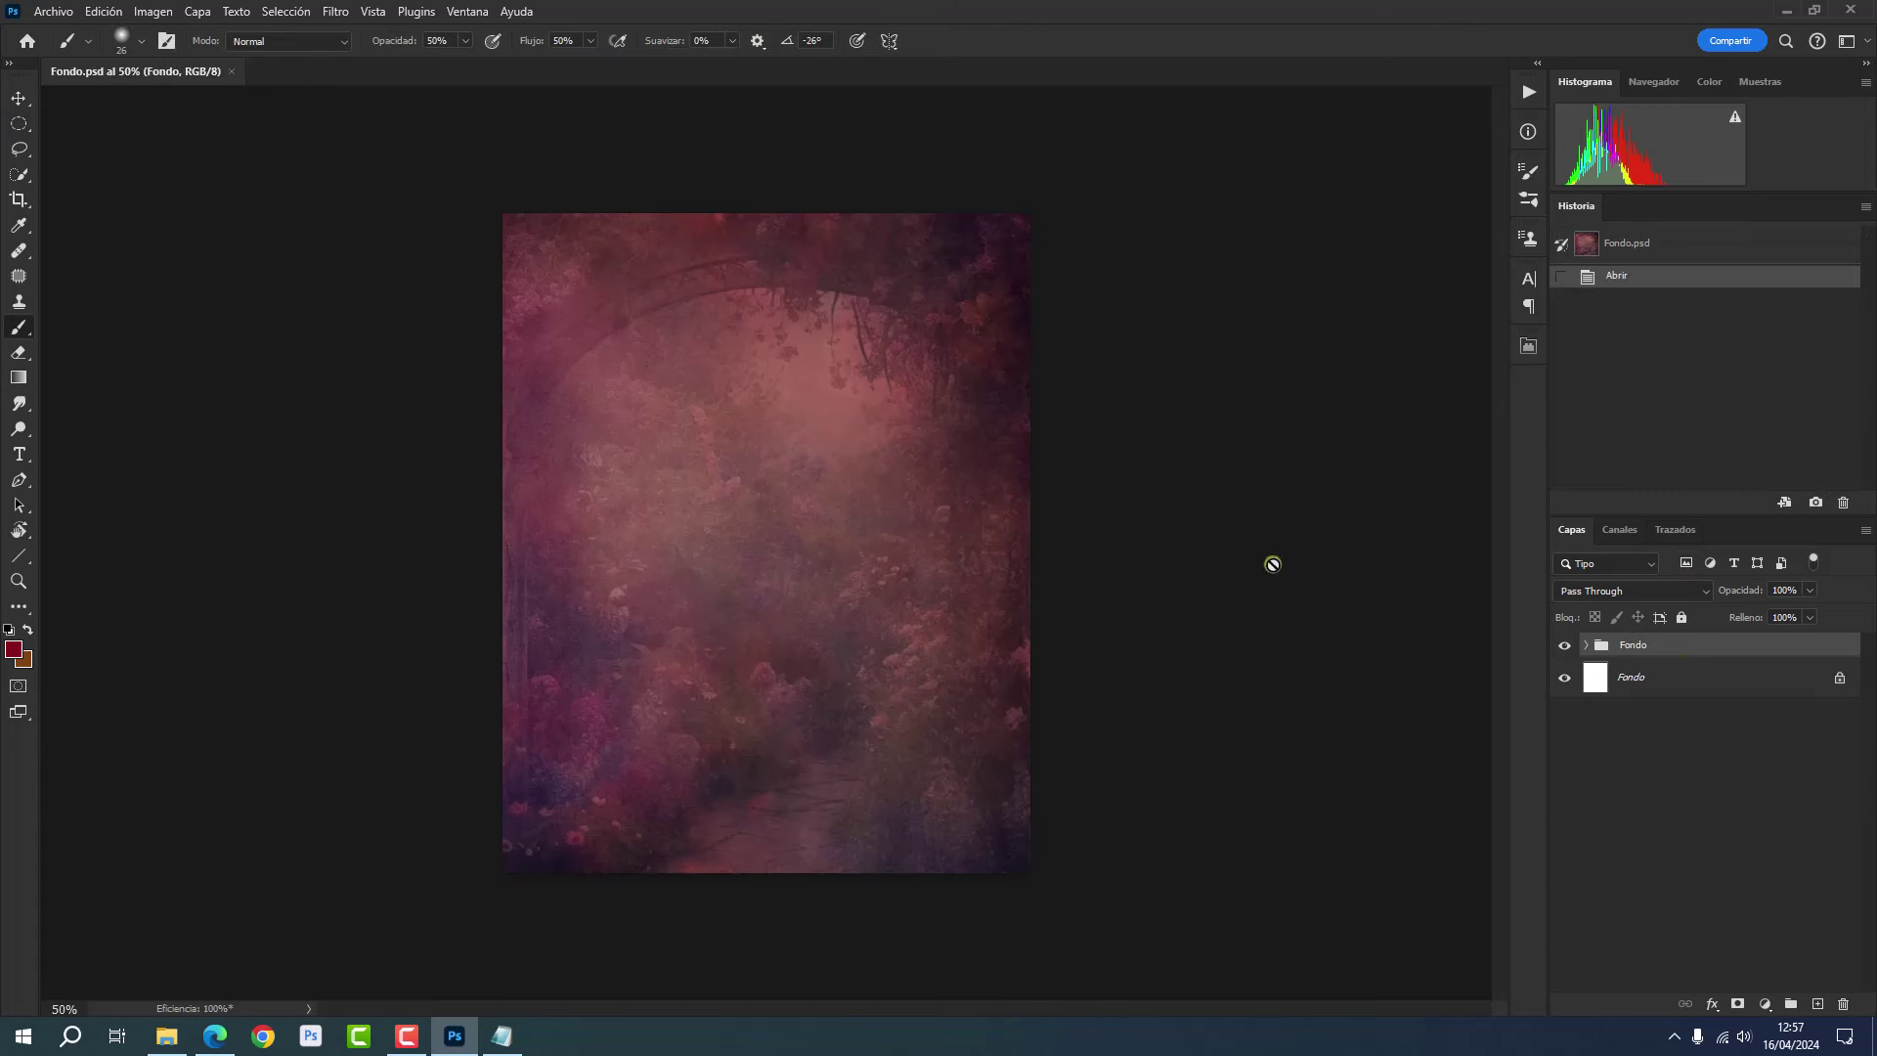
- Give Fondo 2 a gradient layer mask fading it out toward the bottom, then collapse the group
click(1584, 645)
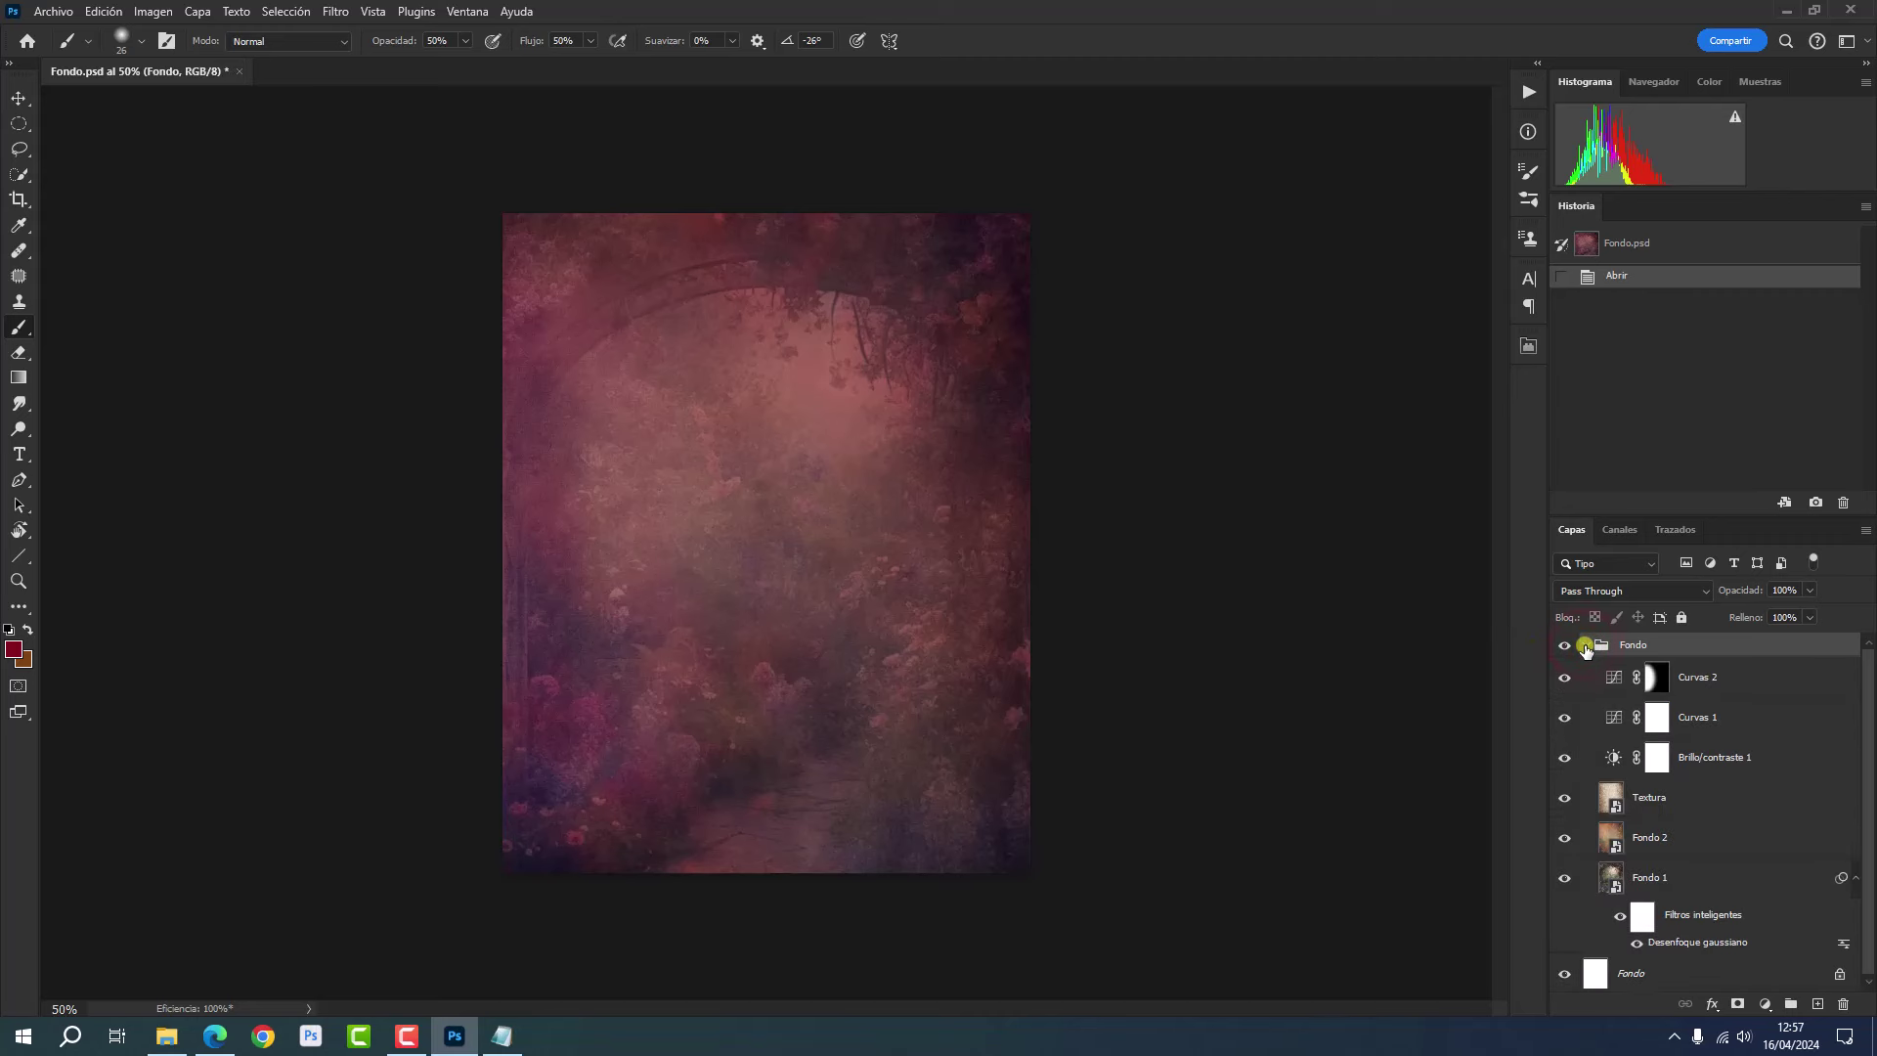
click(1703, 840)
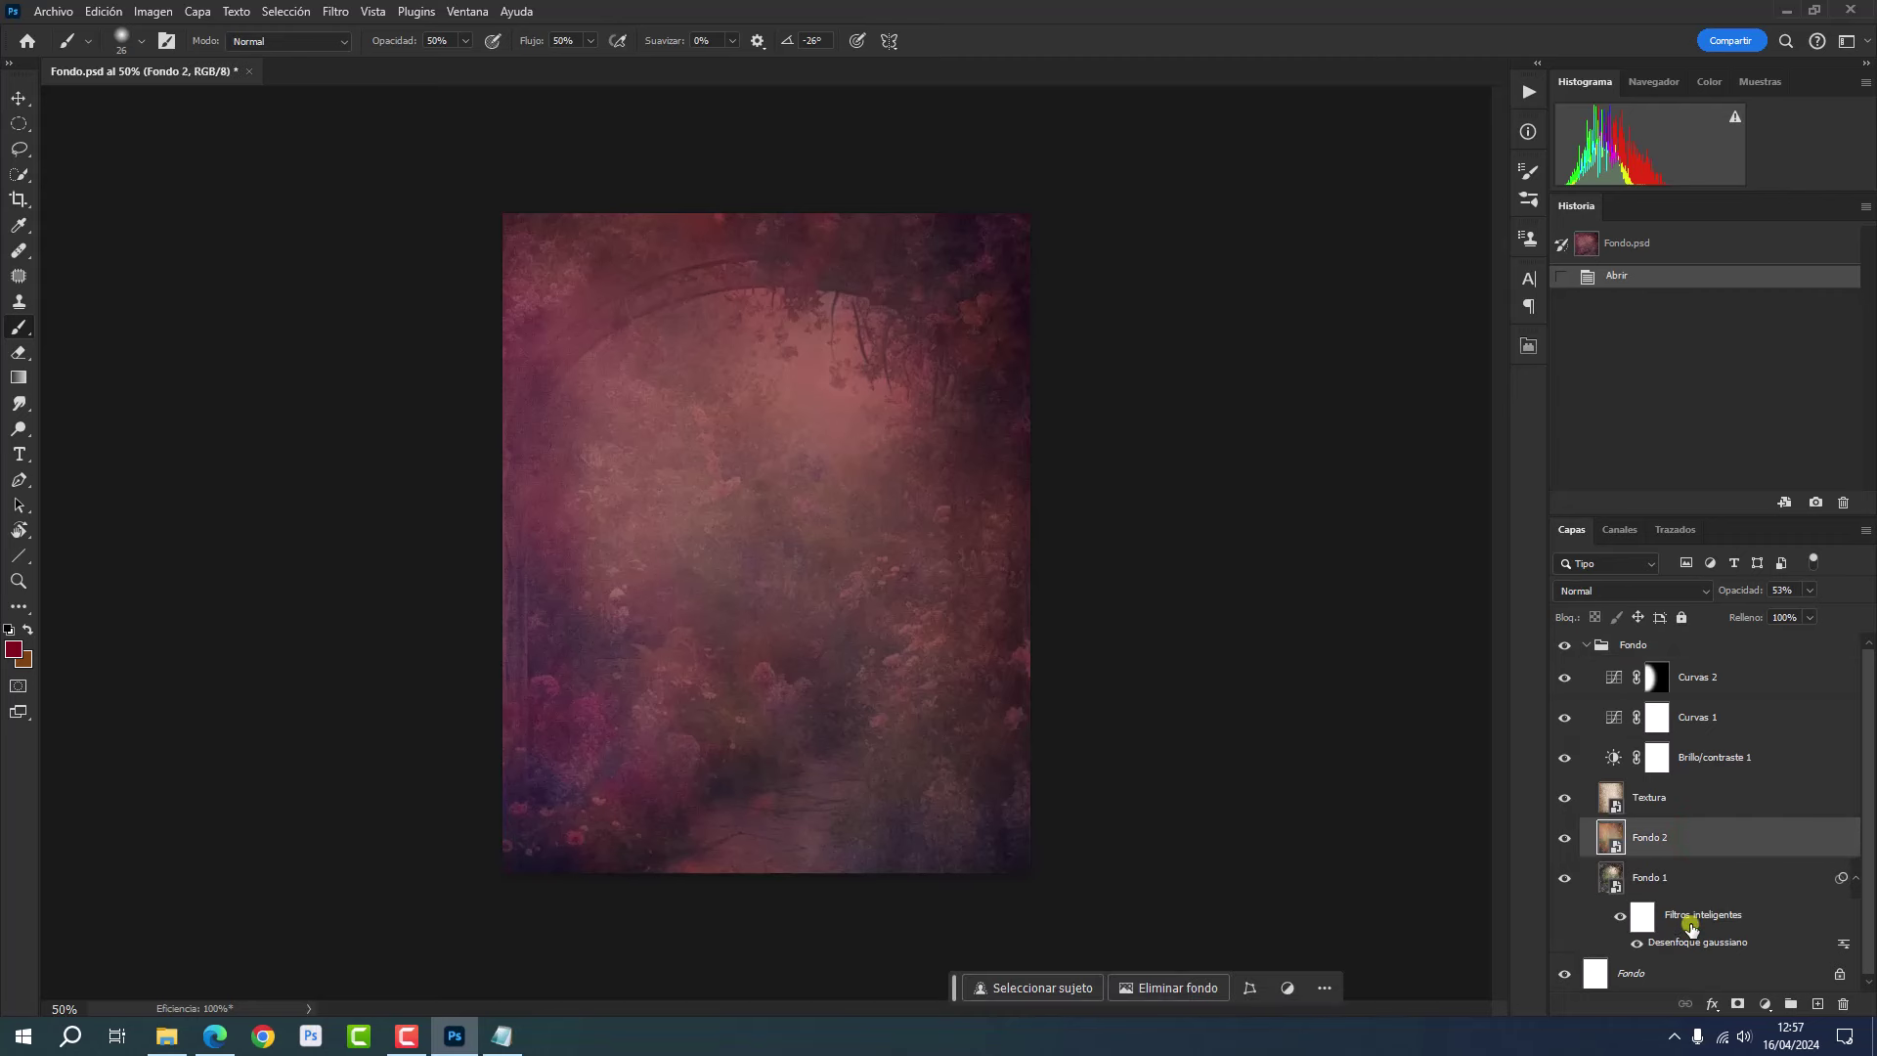
click(1737, 1003)
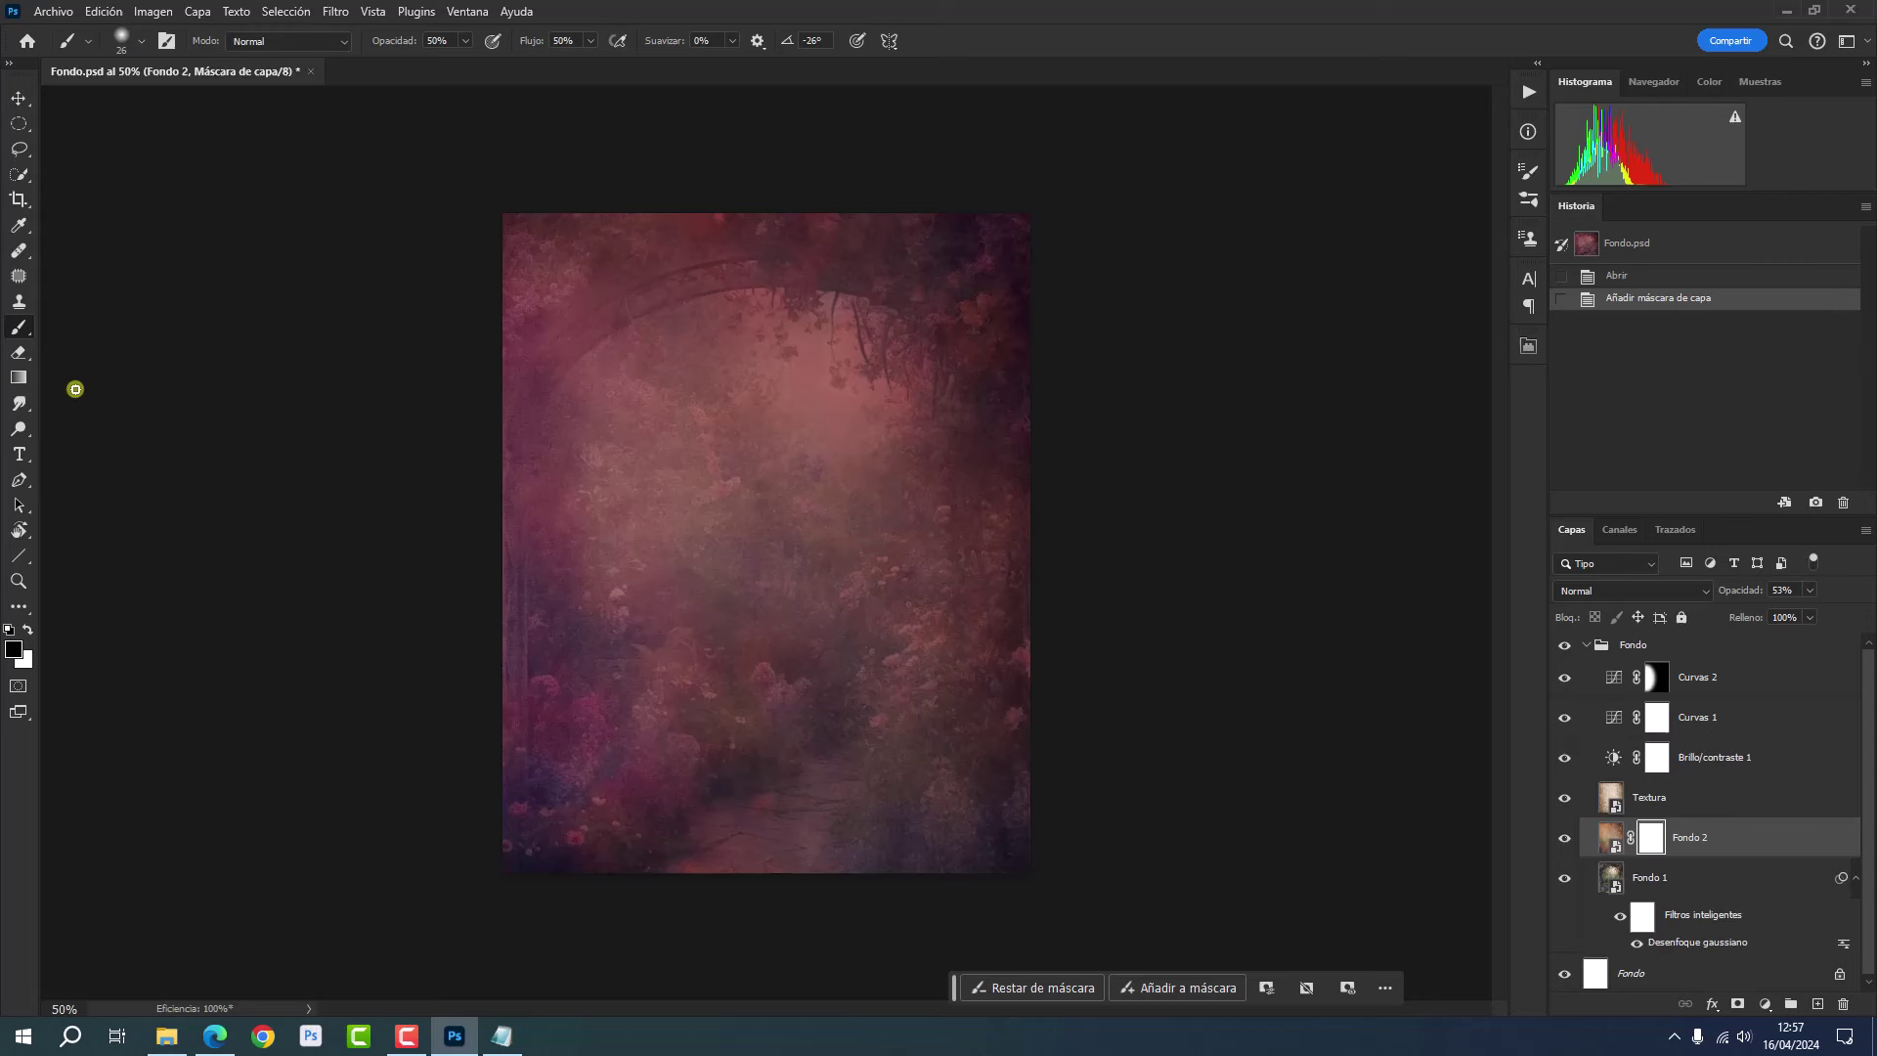
click(27, 385)
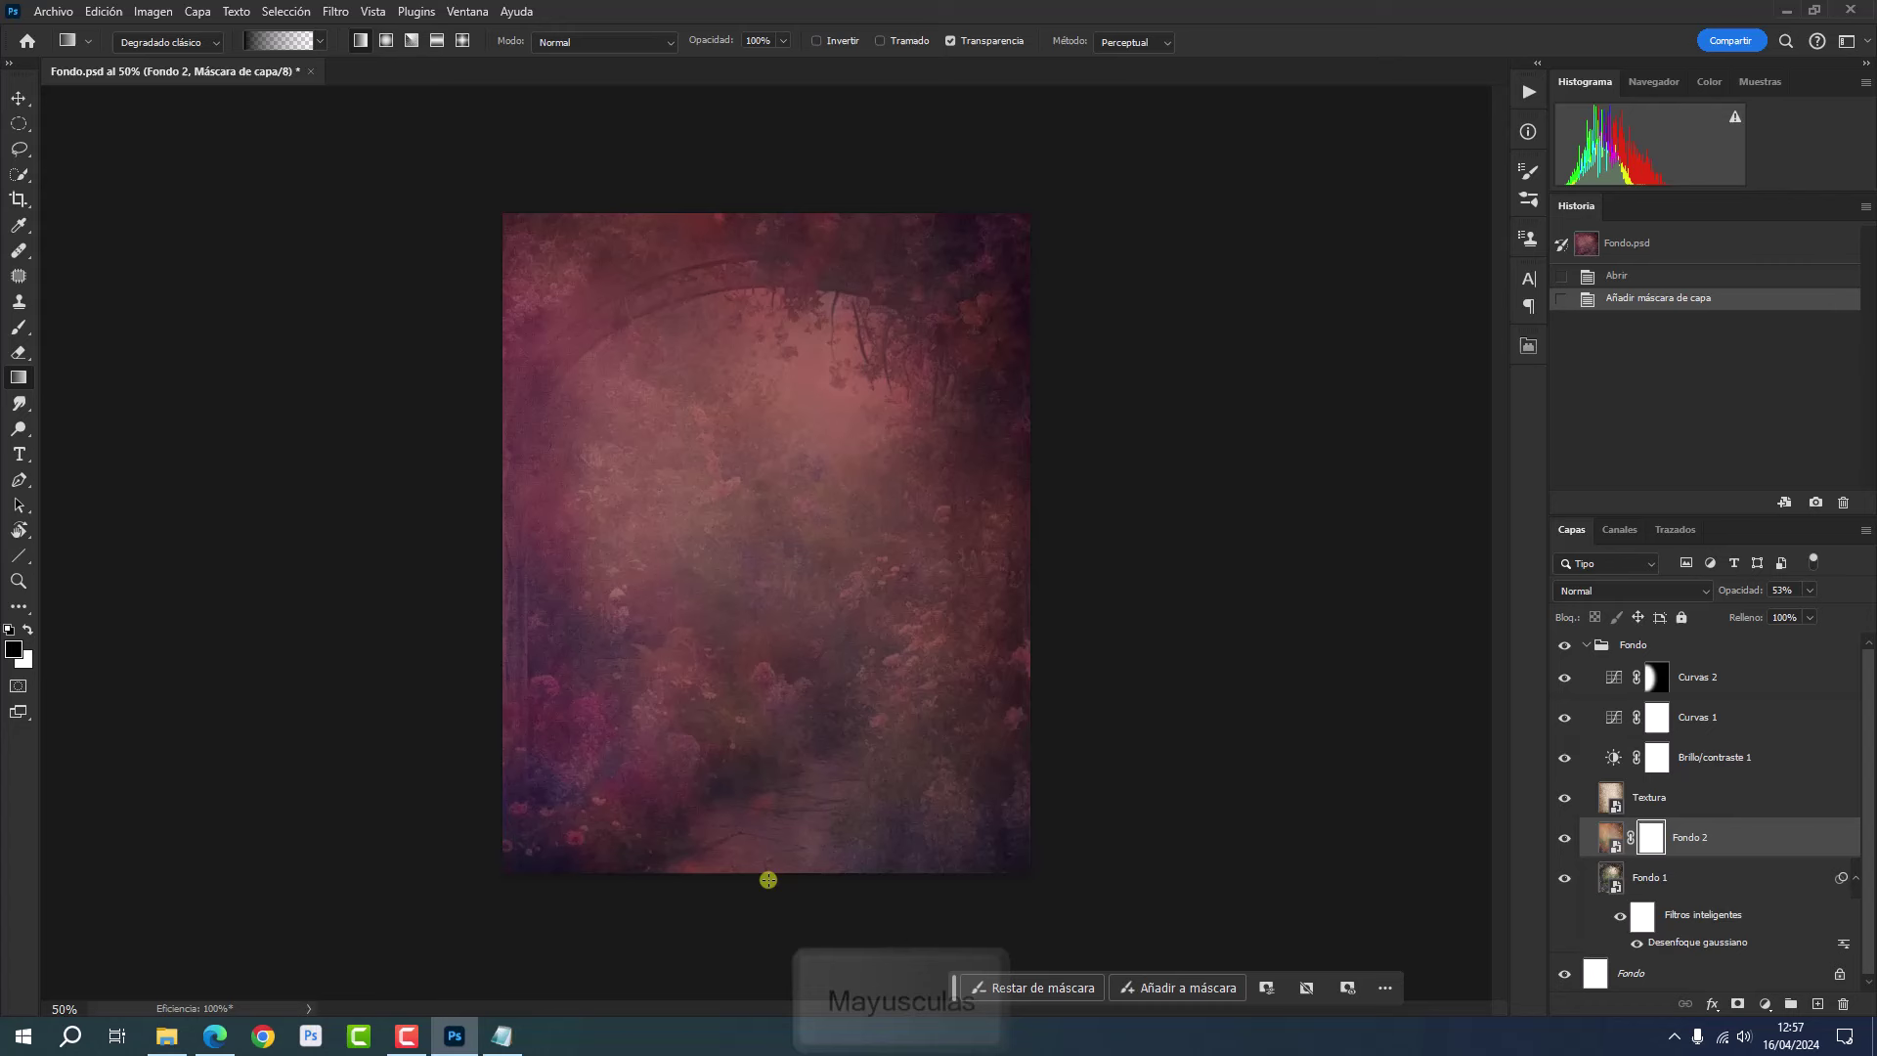
drag(769, 880, 801, 447)
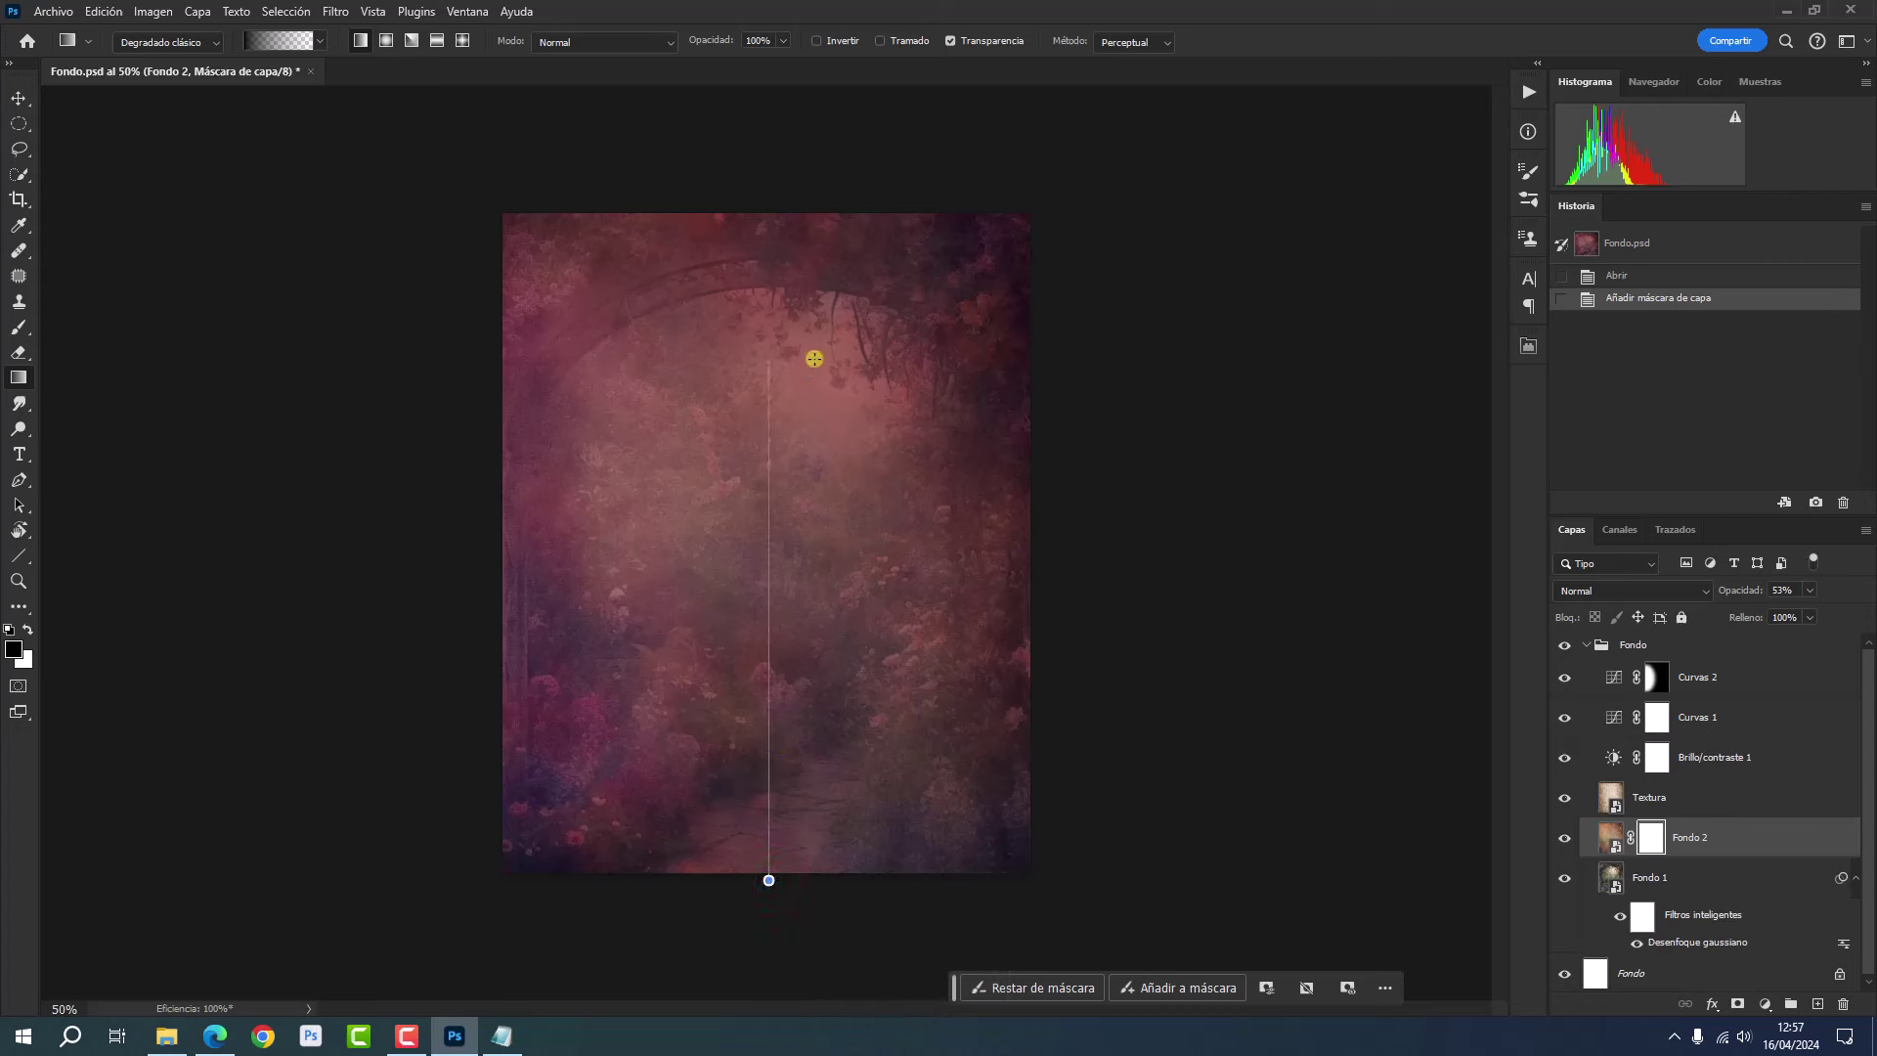
drag(802, 447, 816, 352)
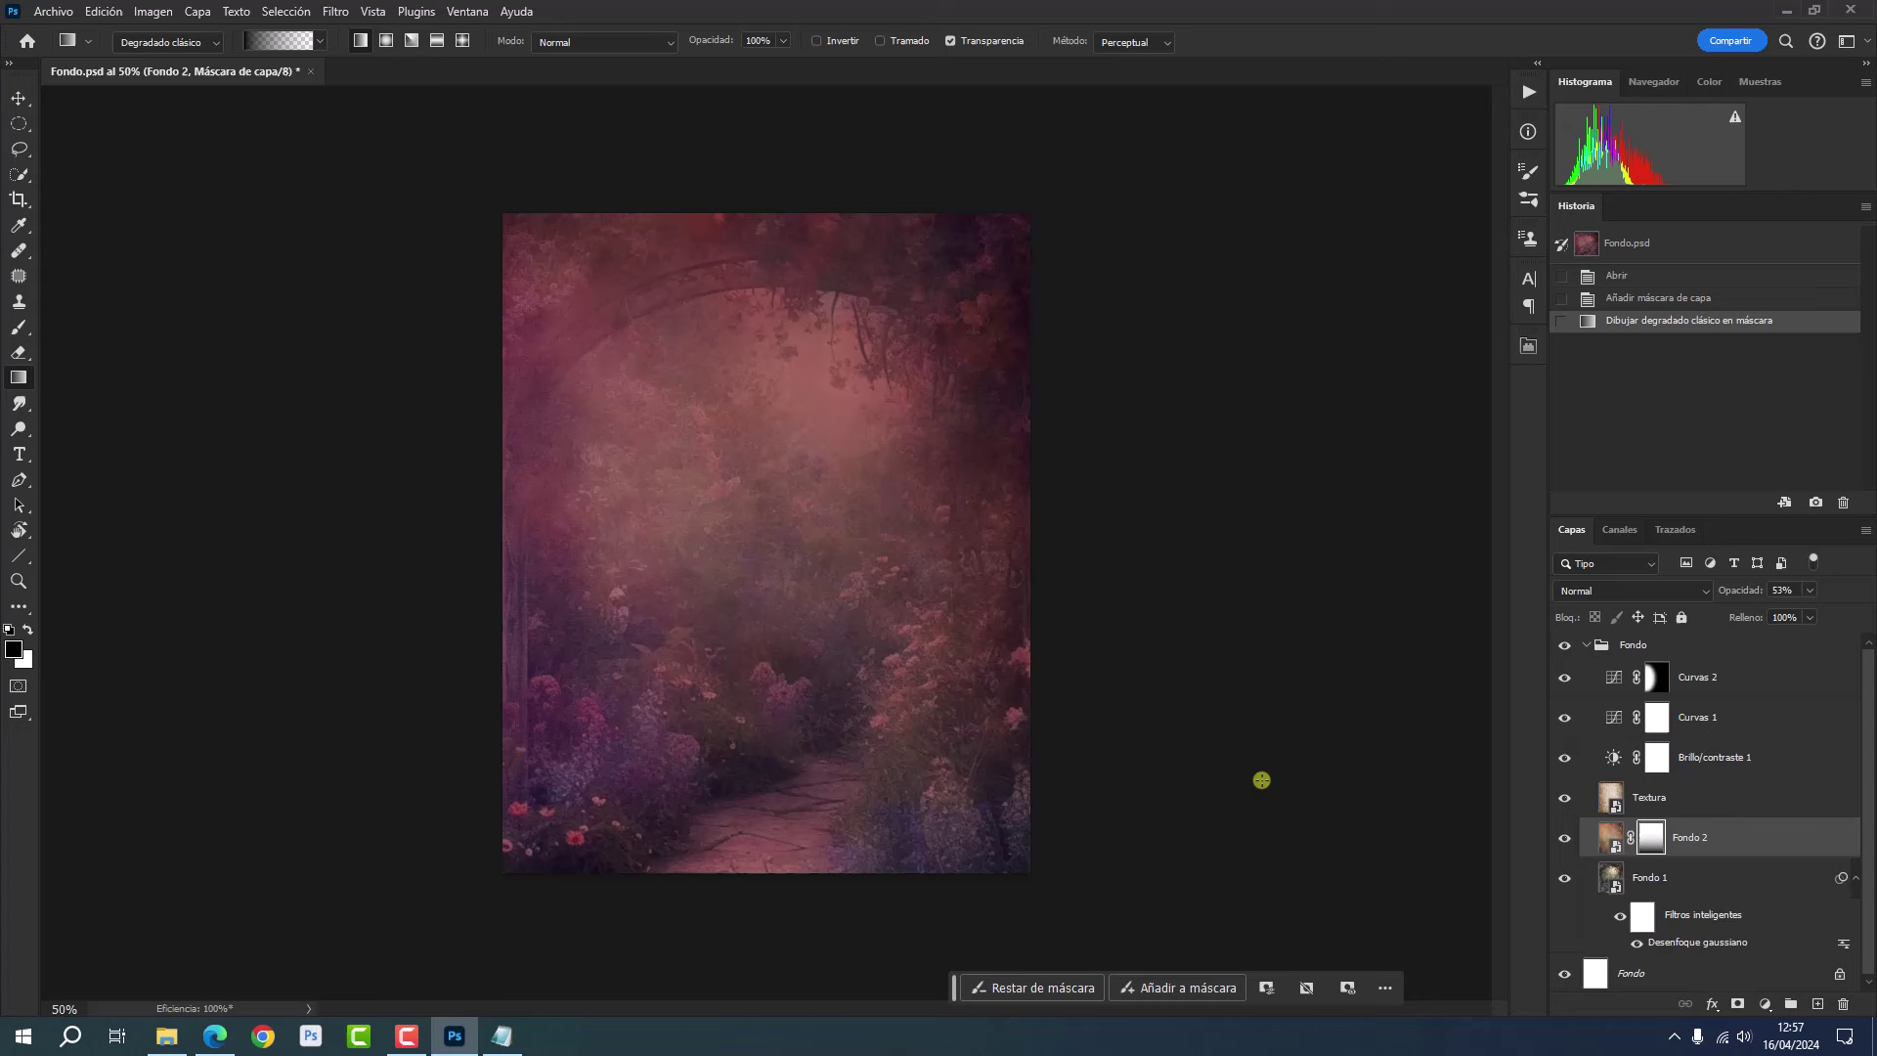
click(1589, 647)
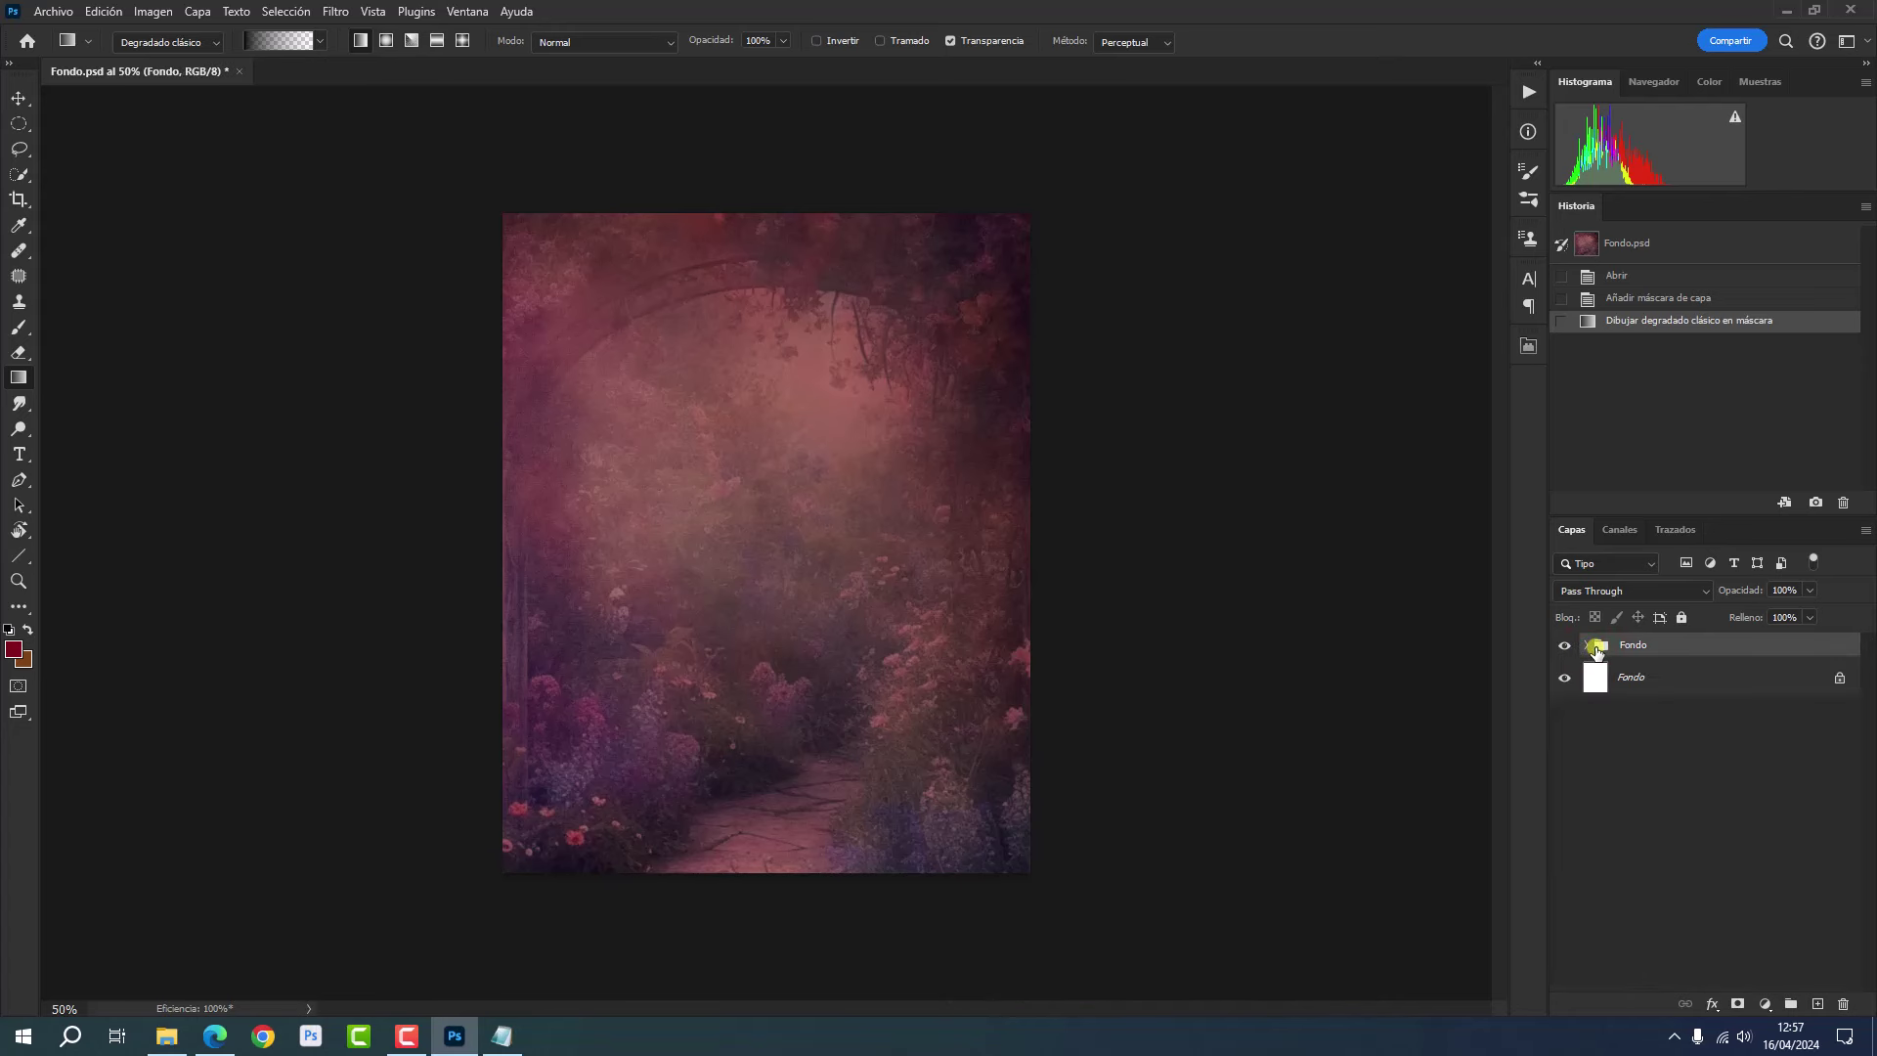
- Bring the Recursos tutorial folder up in File Explorer
key(b)
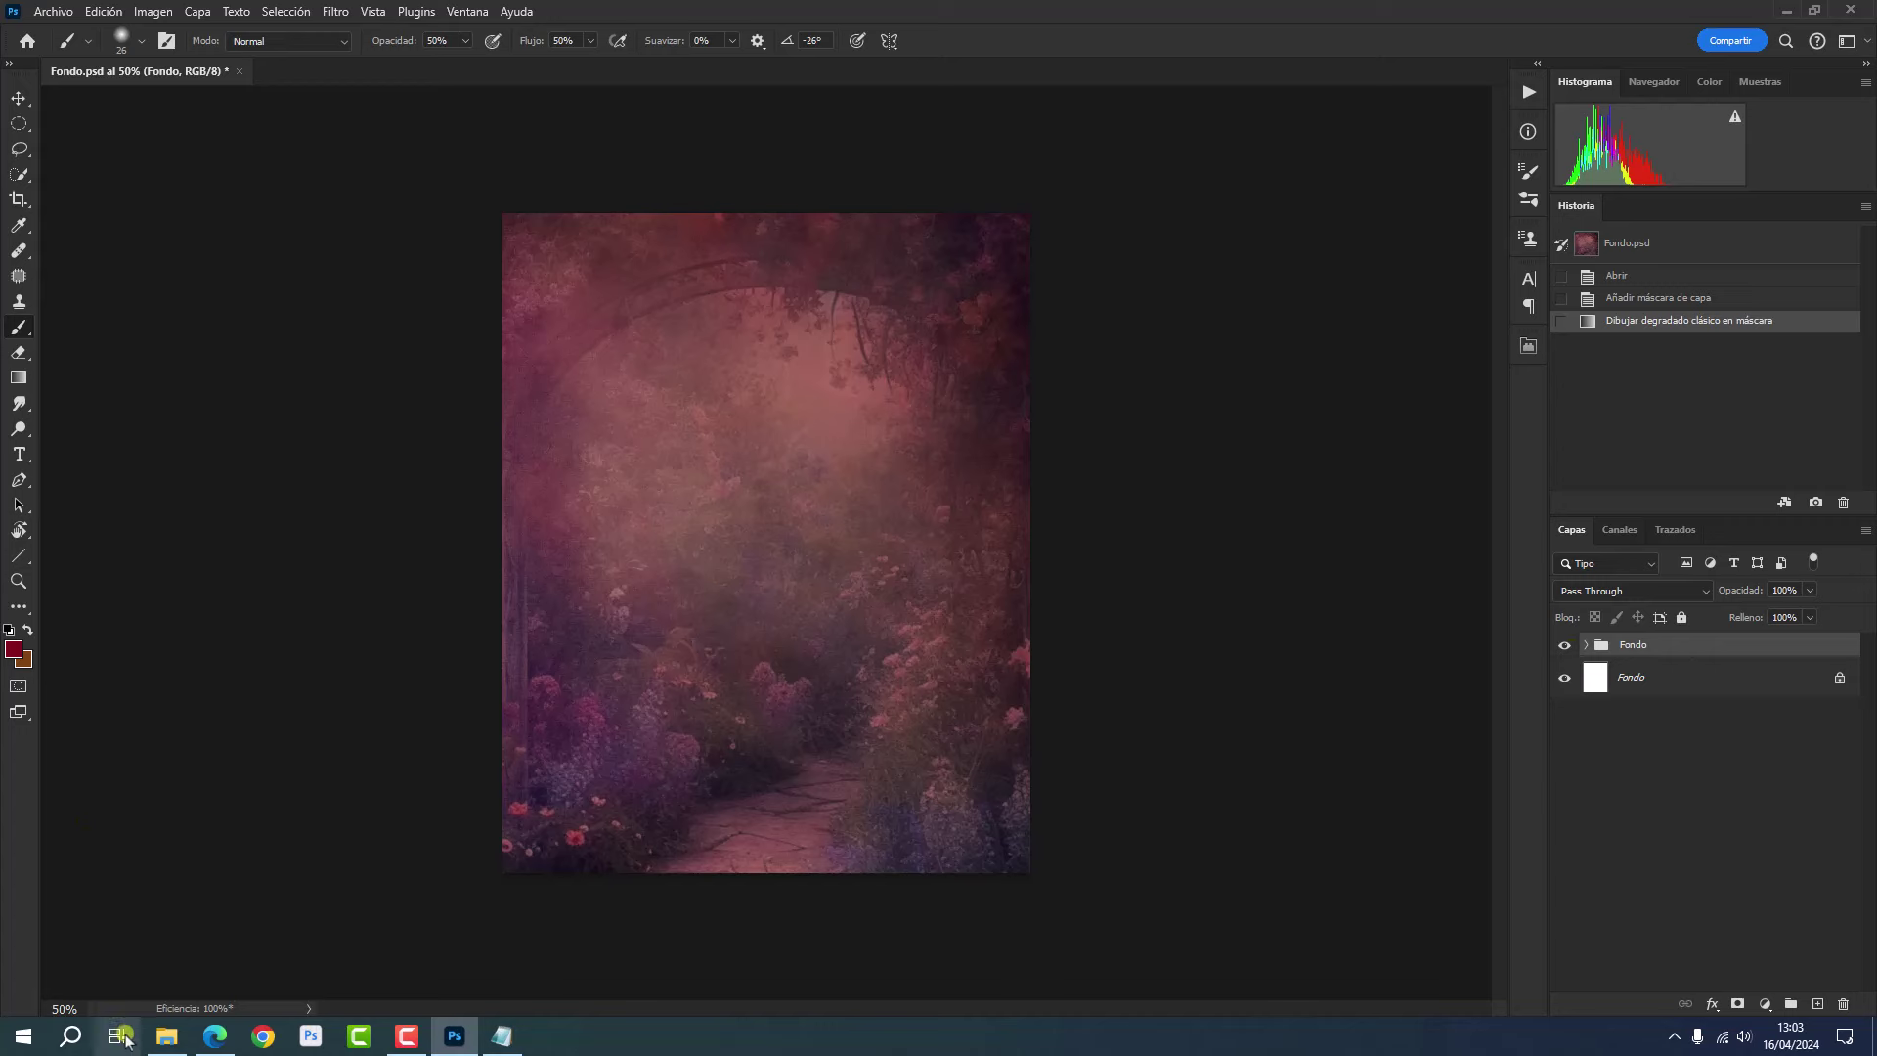
click(167, 1036)
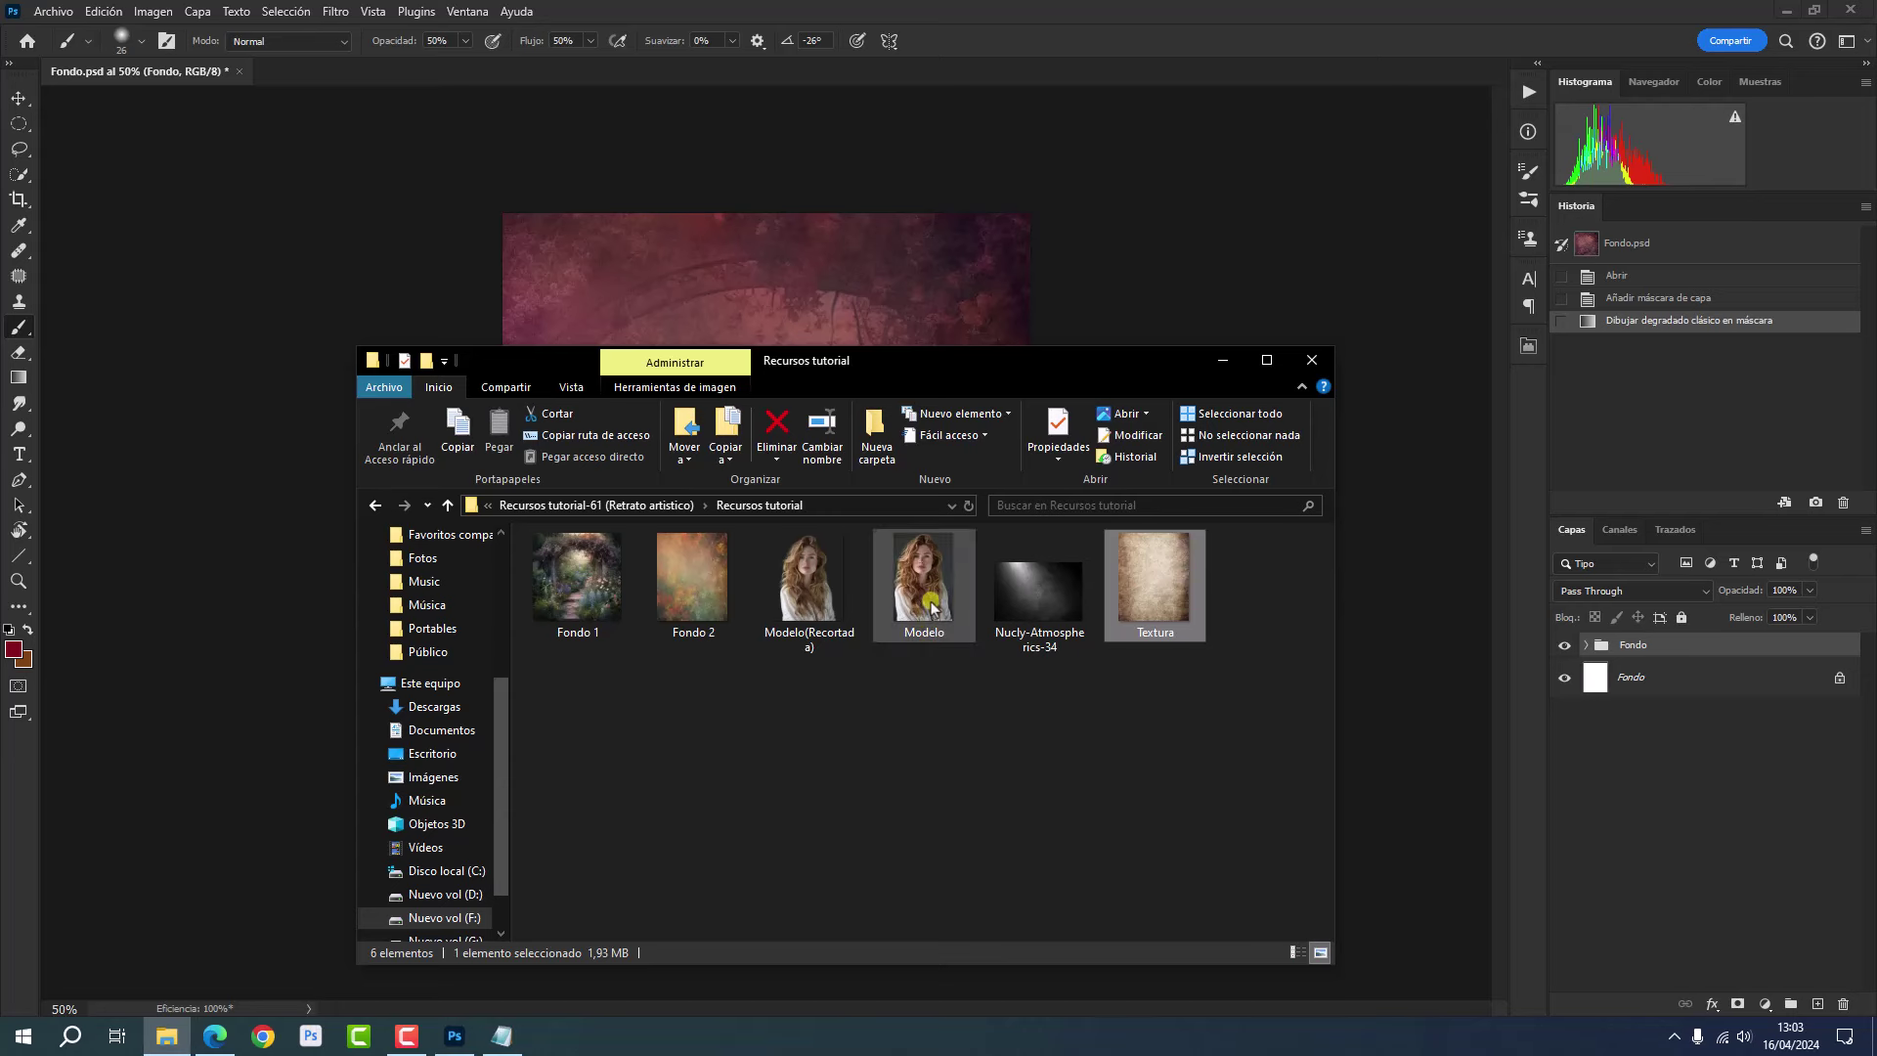
- Drag the Modelo photo from File Explorer onto the Photoshop document
drag(931, 606, 263, 772)
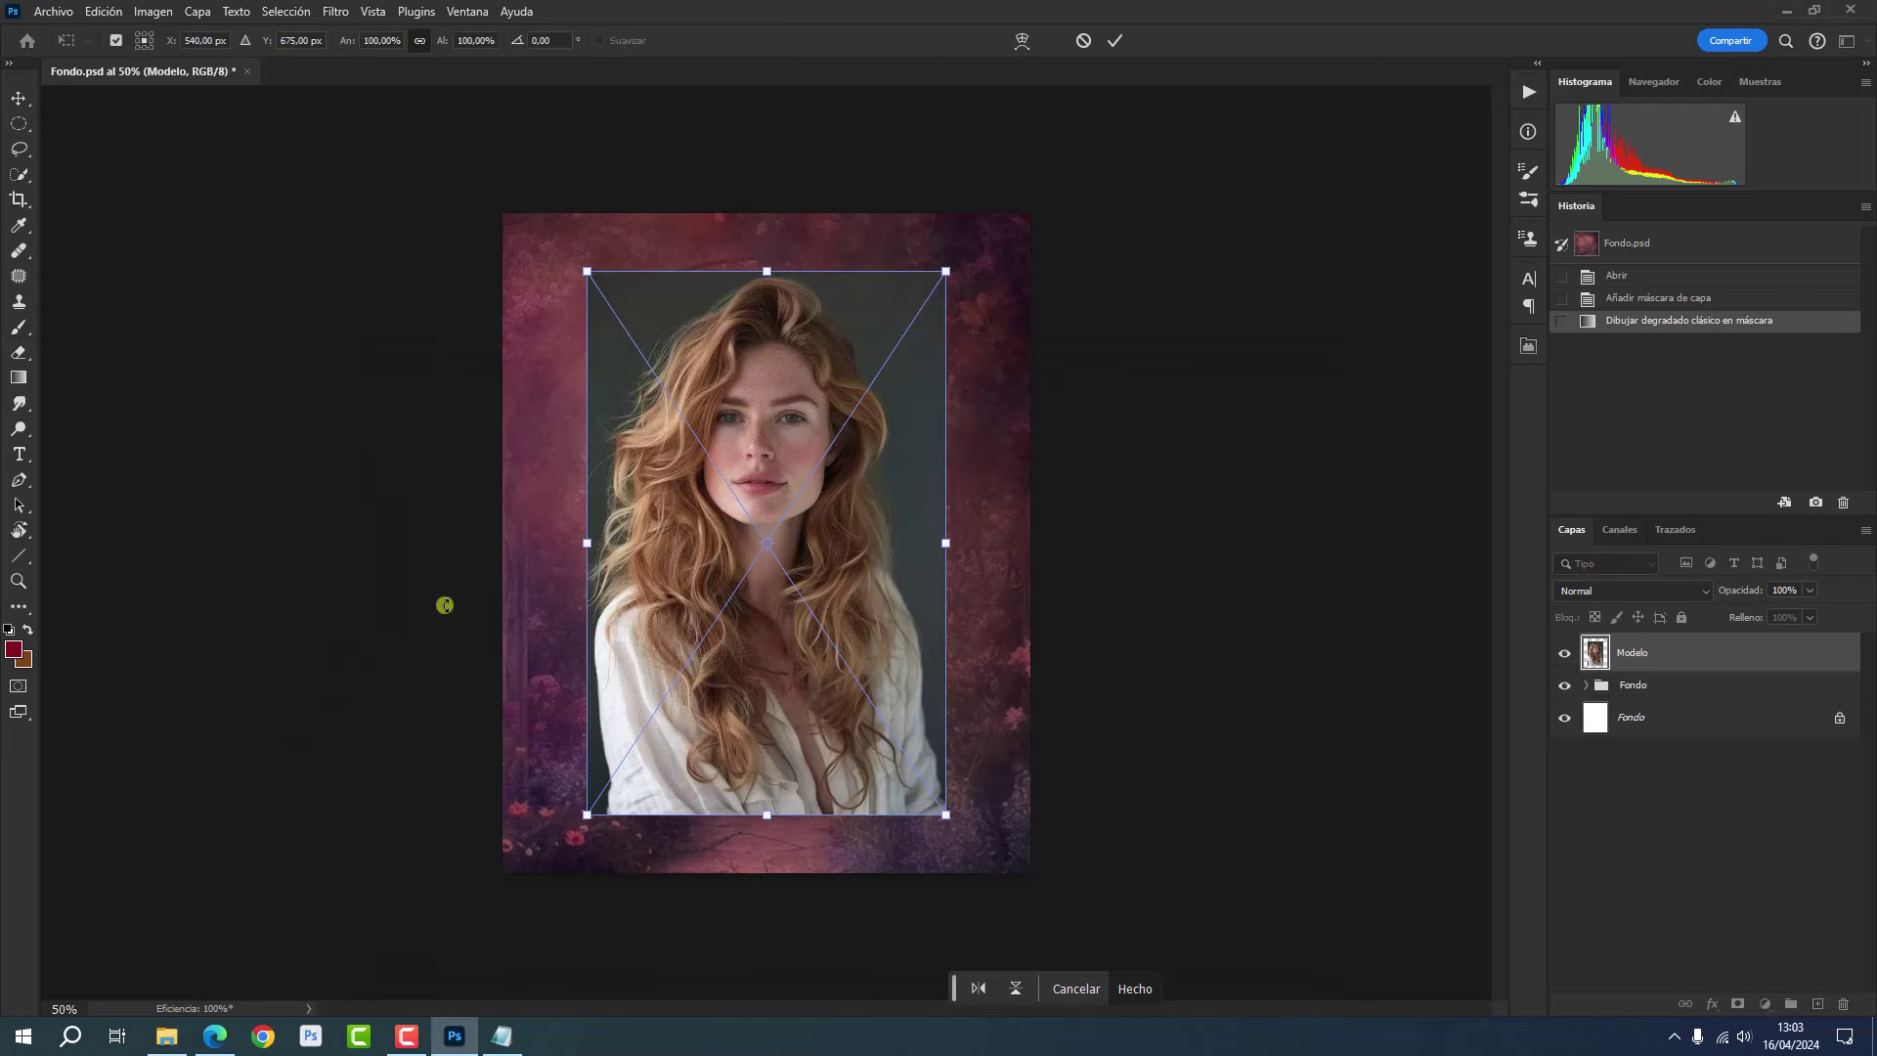
- Scale the placed Modelo portrait to about 85% and commit the placement
drag(588, 272, 652, 347)
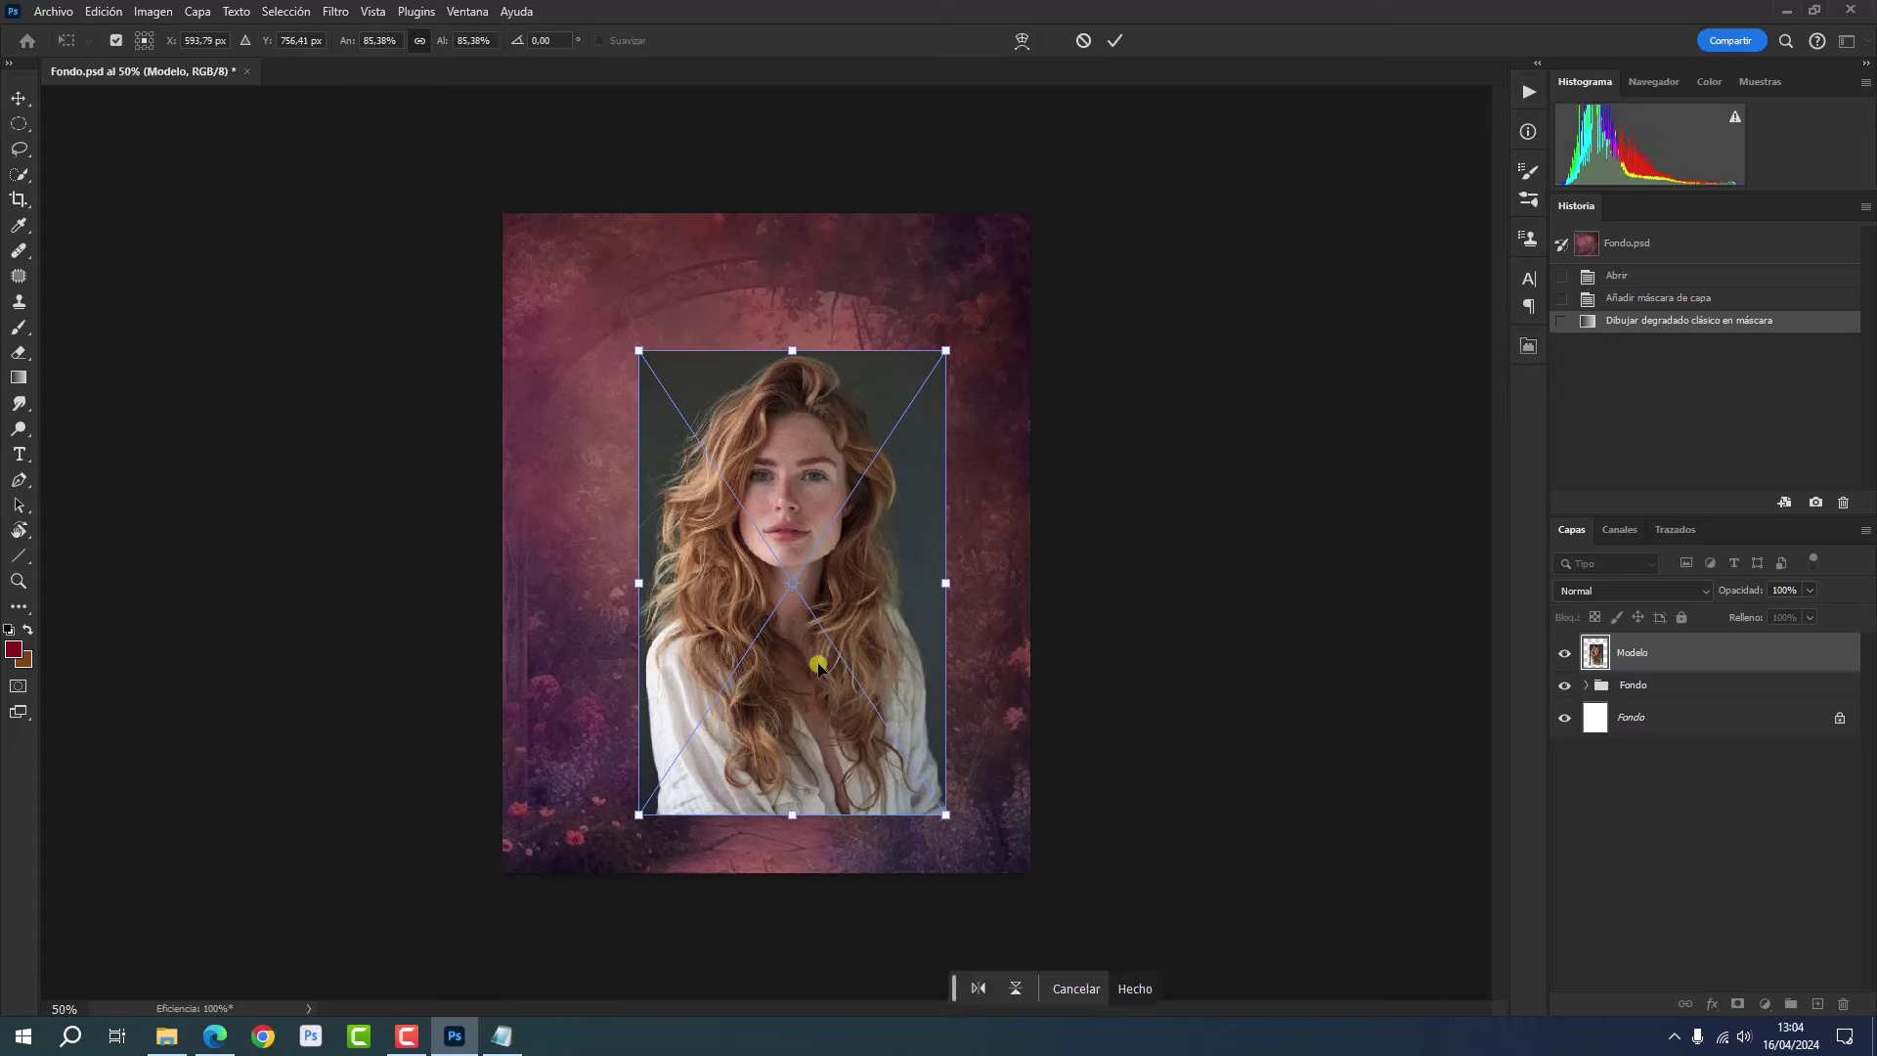
click(1725, 662)
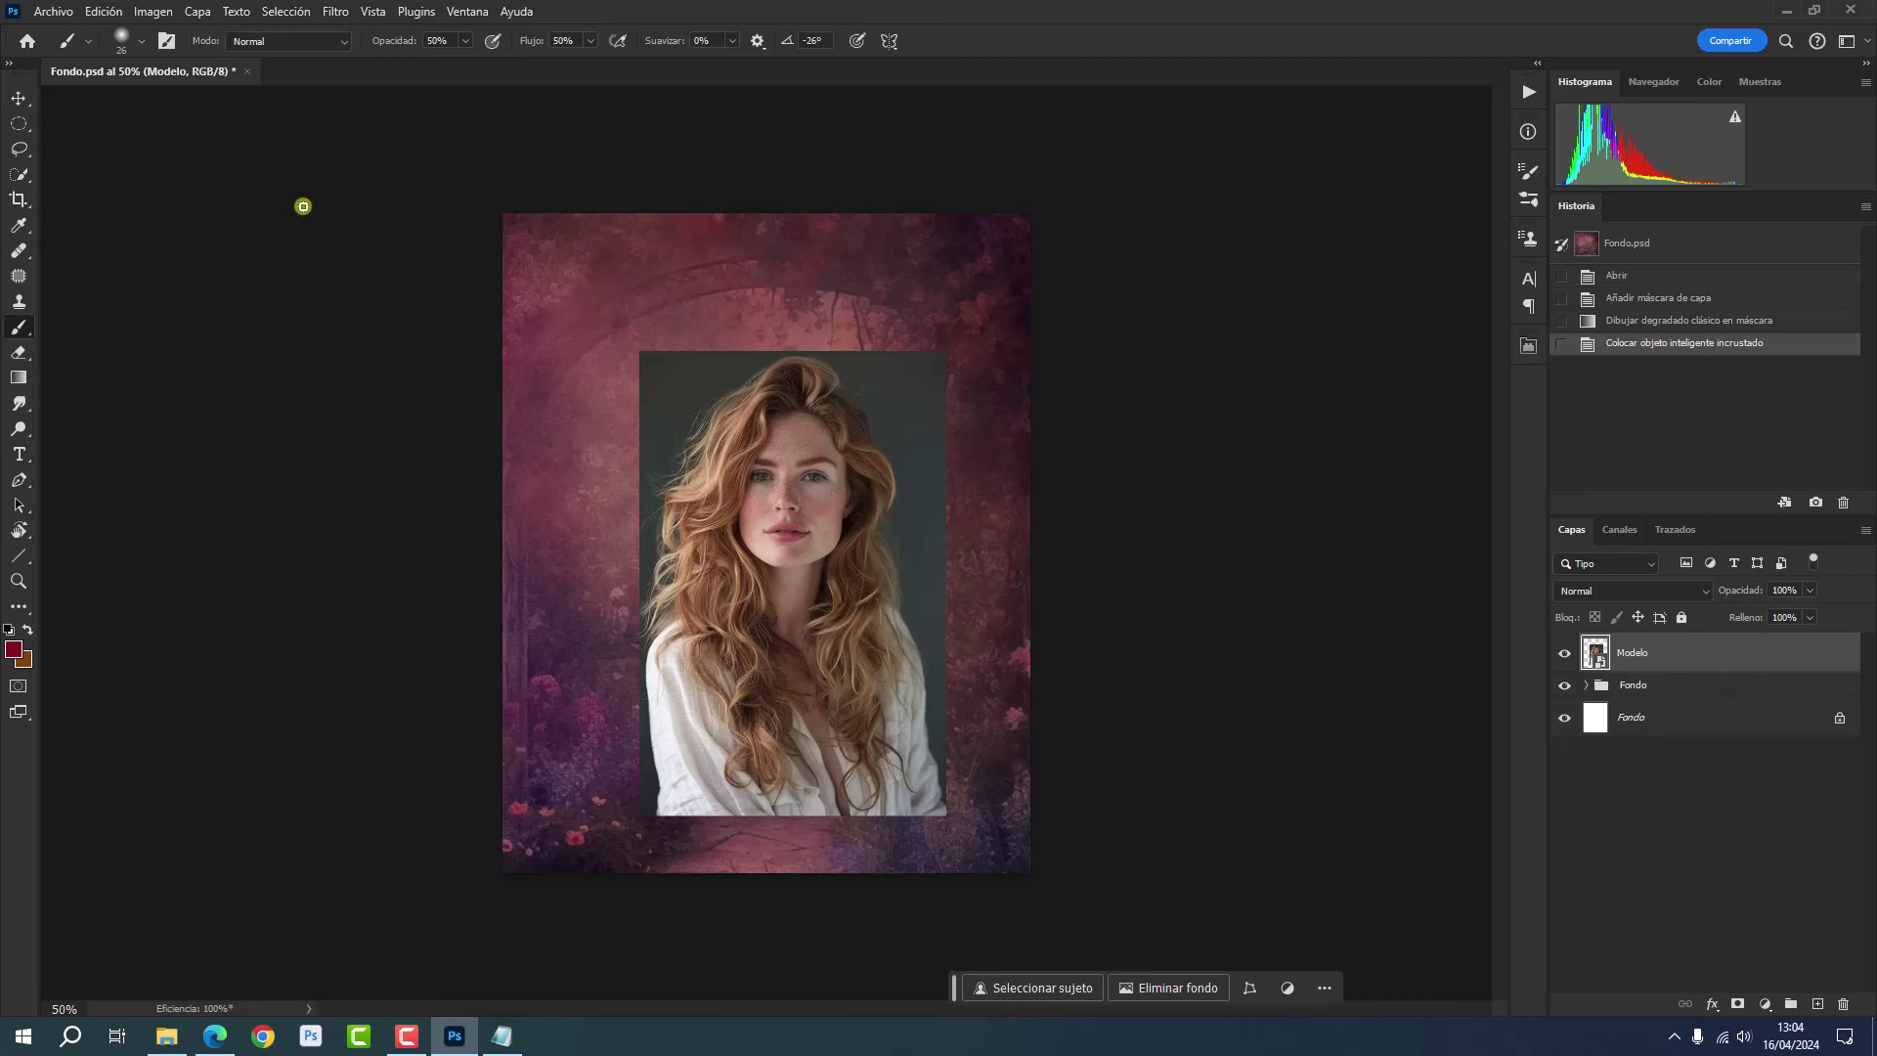
click(19, 151)
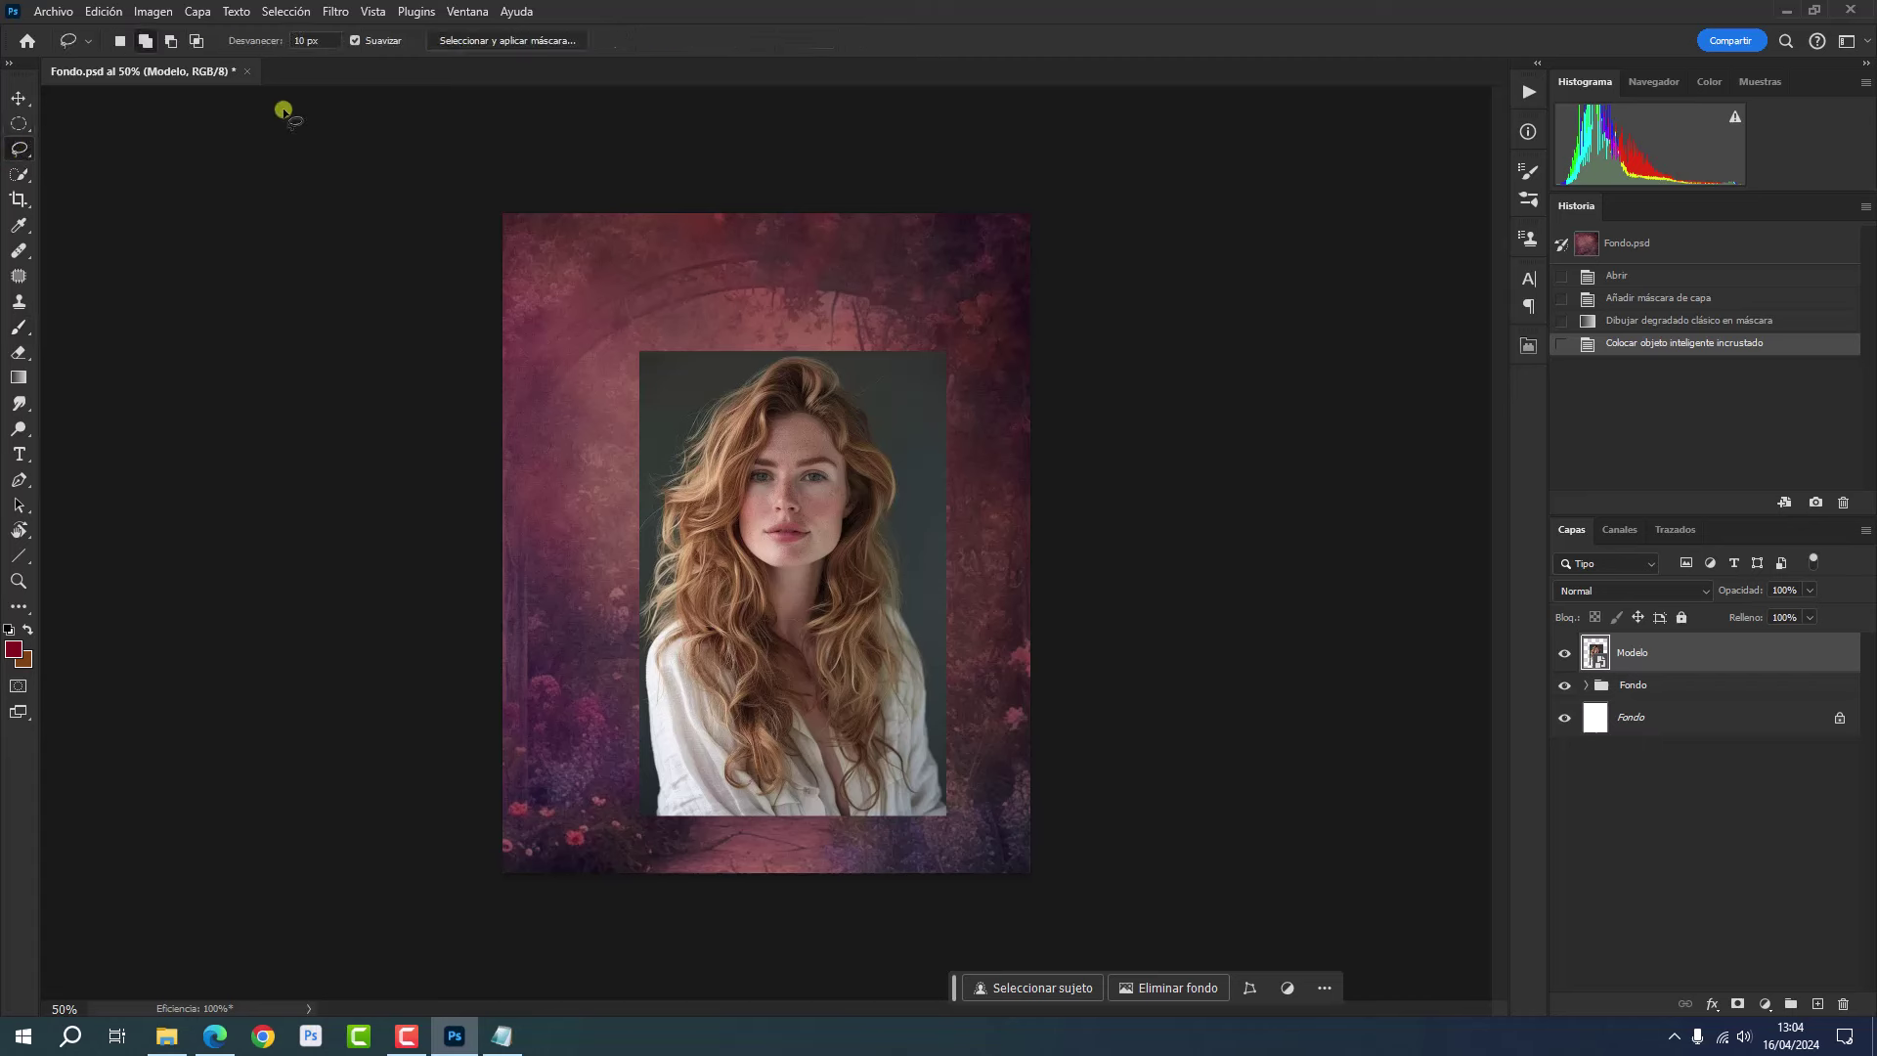
- Cut out the model with Select Subject, 70% colour decontamination, output to masked new layer
click(480, 41)
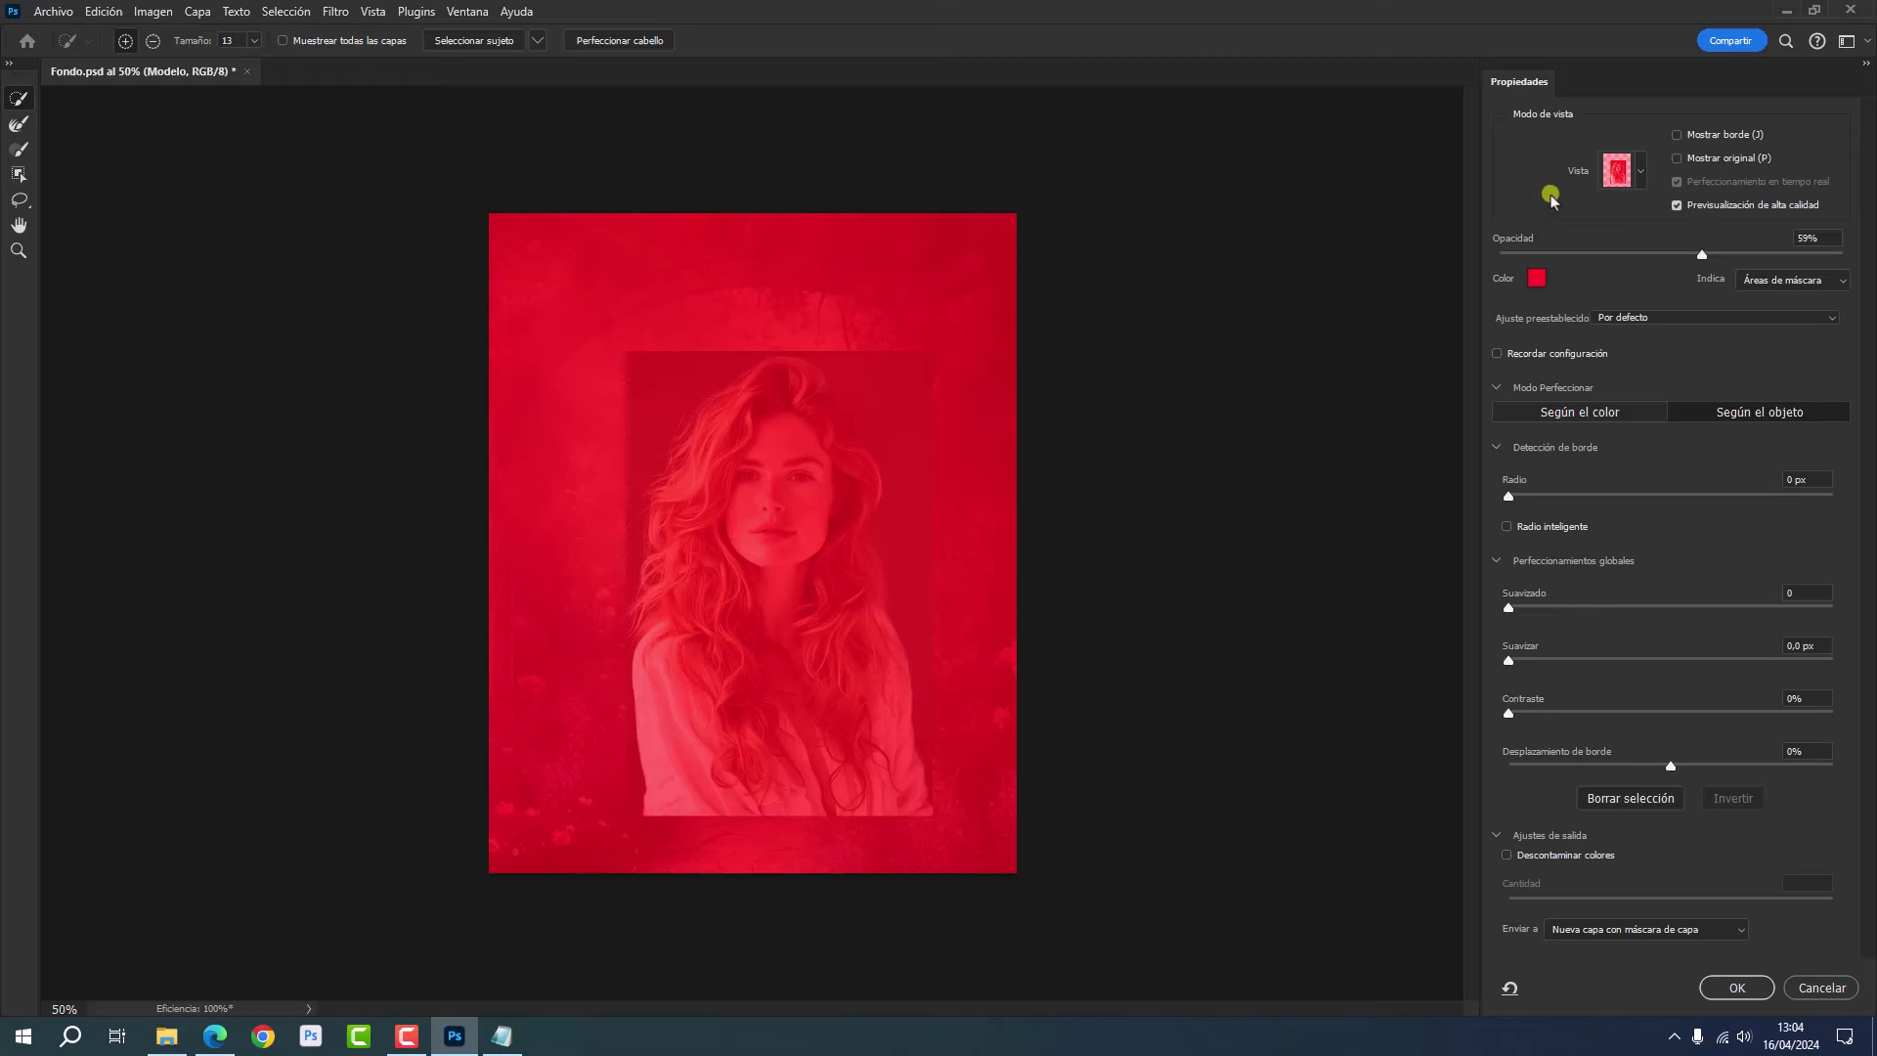
click(1639, 174)
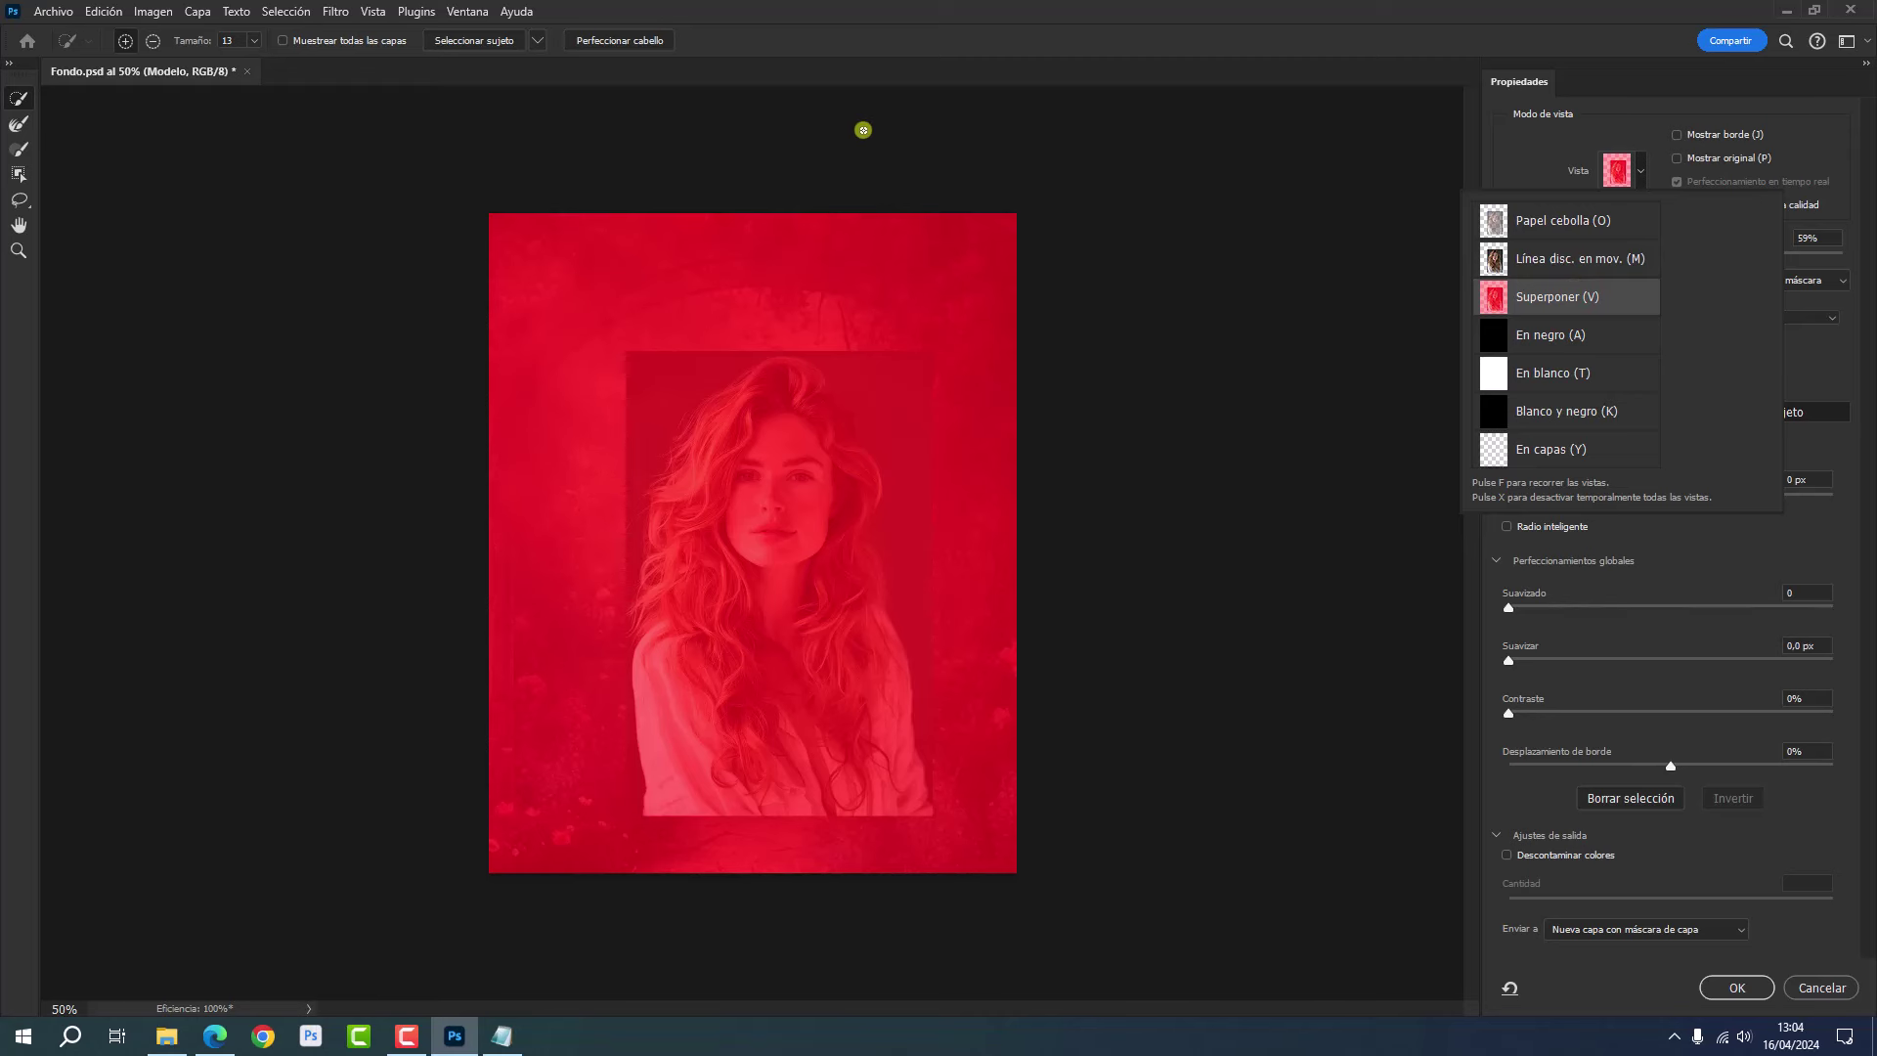
click(461, 43)
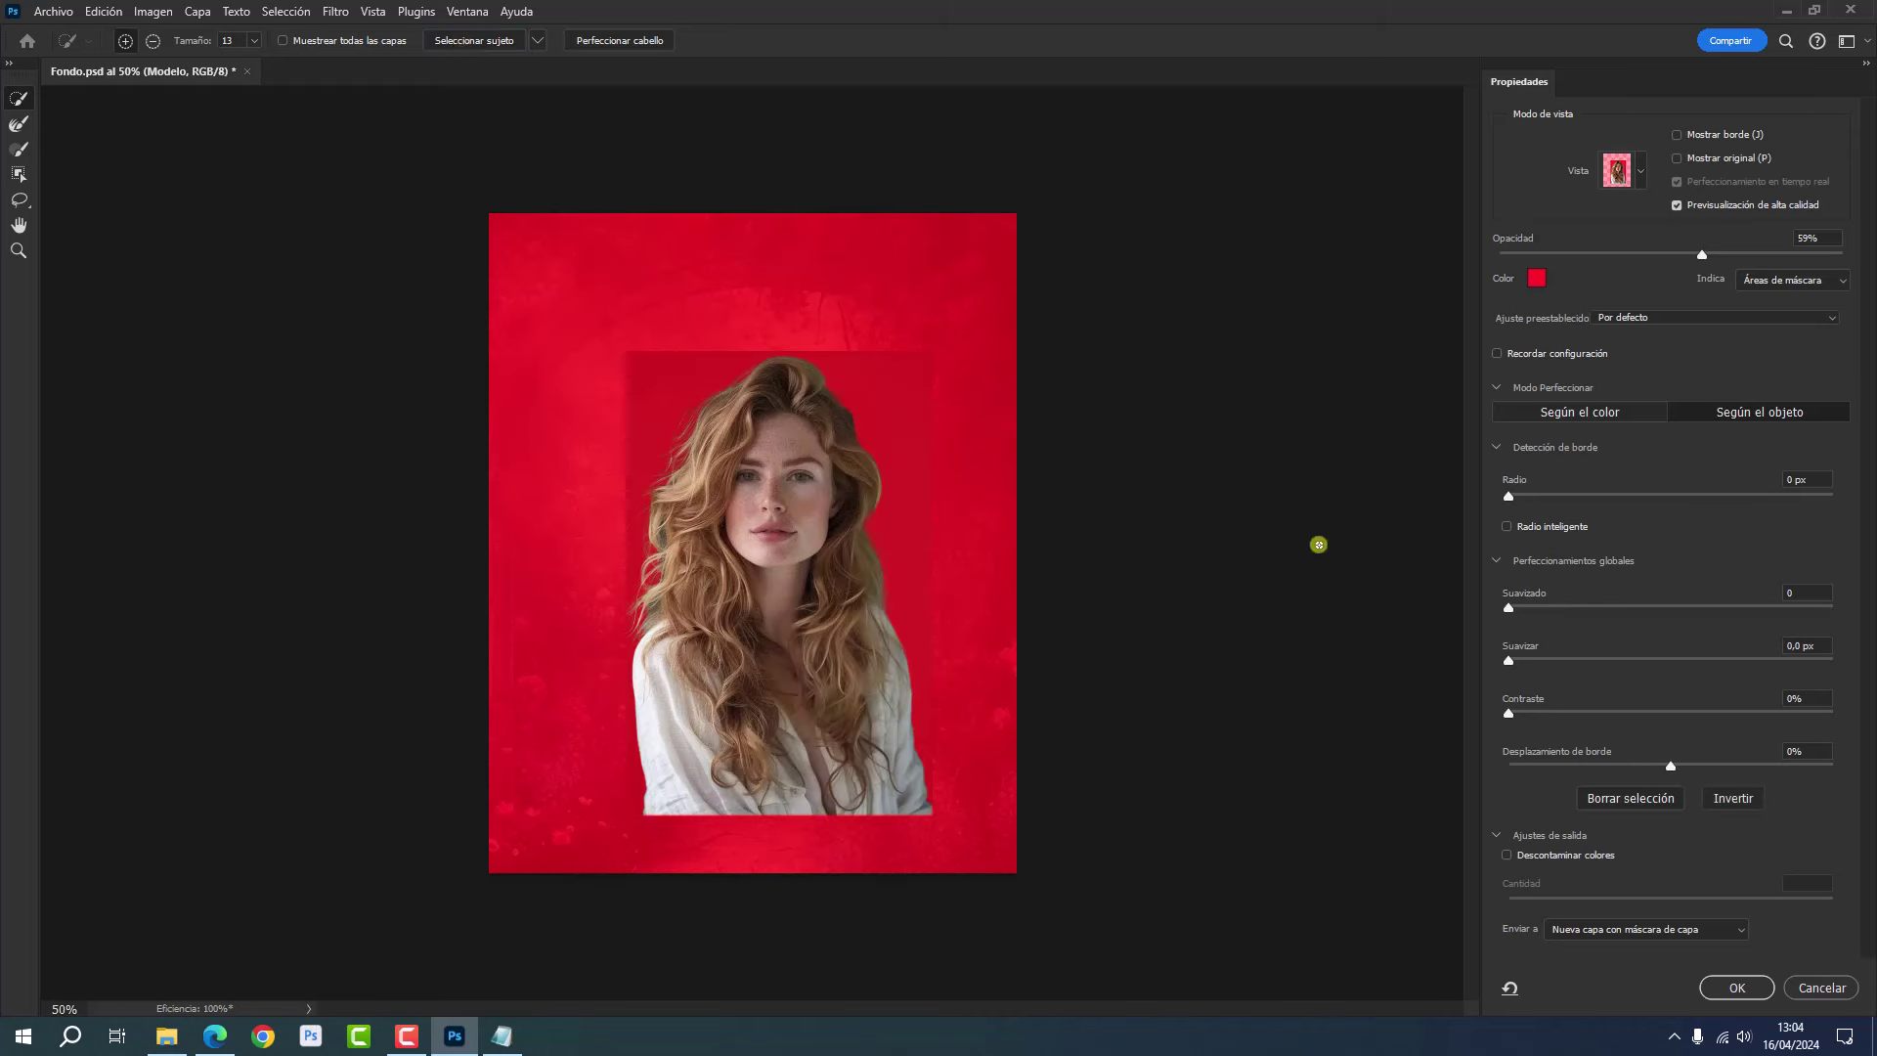
click(1506, 854)
drag(1833, 898, 1737, 899)
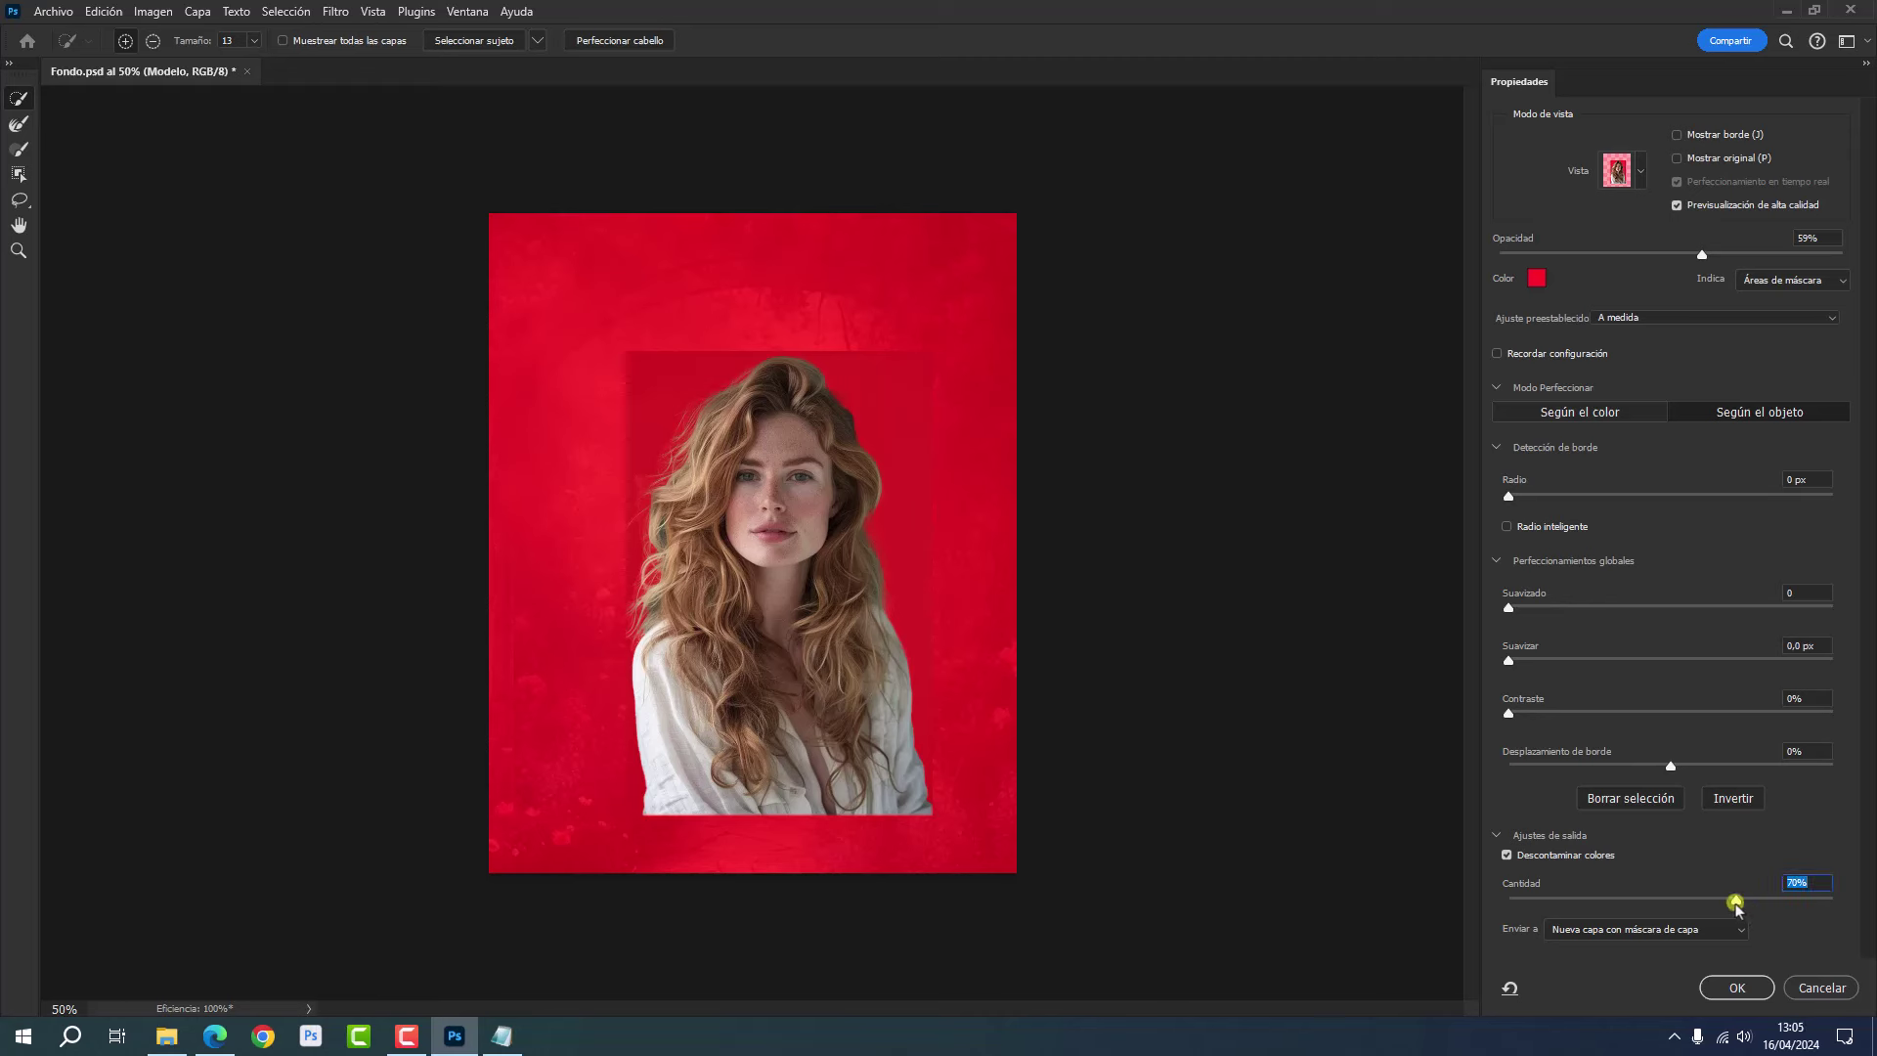
click(1737, 988)
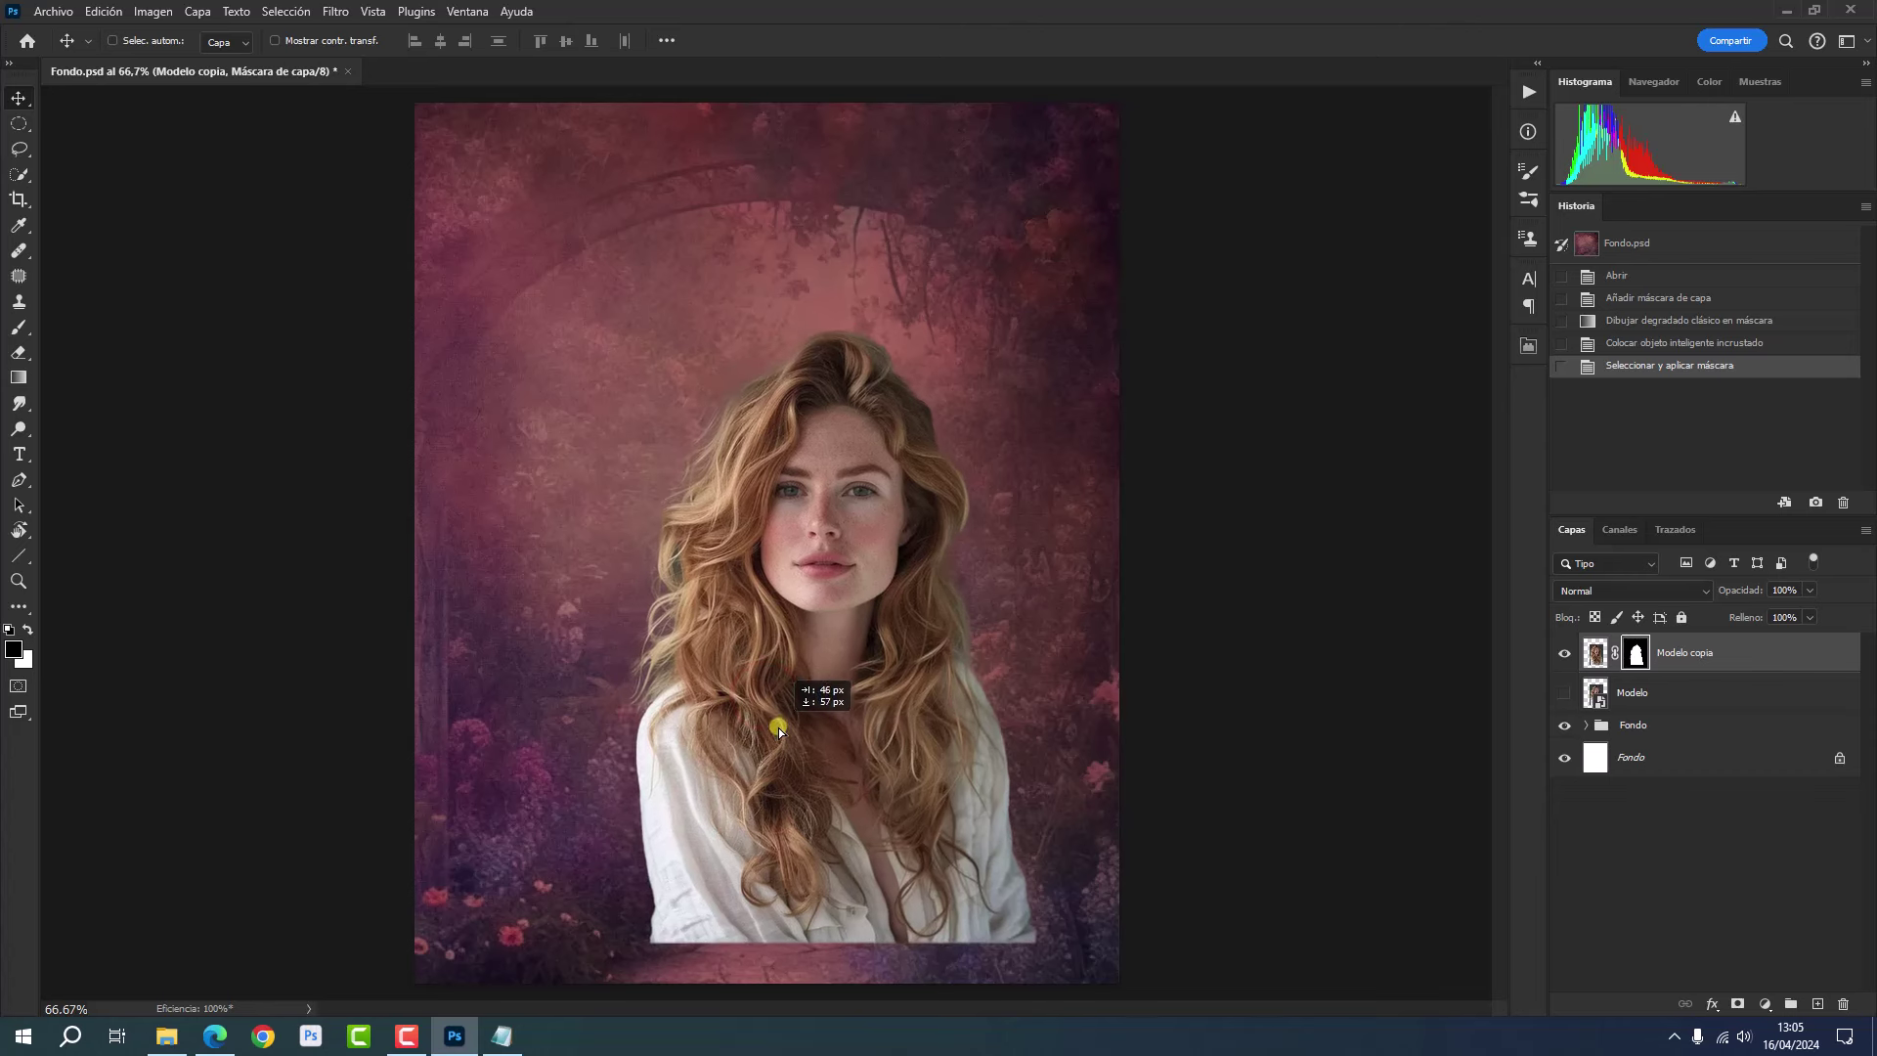
- Move the Modelo copia cutout lower and target the layer's pixels instead of its mask
drag(722, 647, 811, 764)
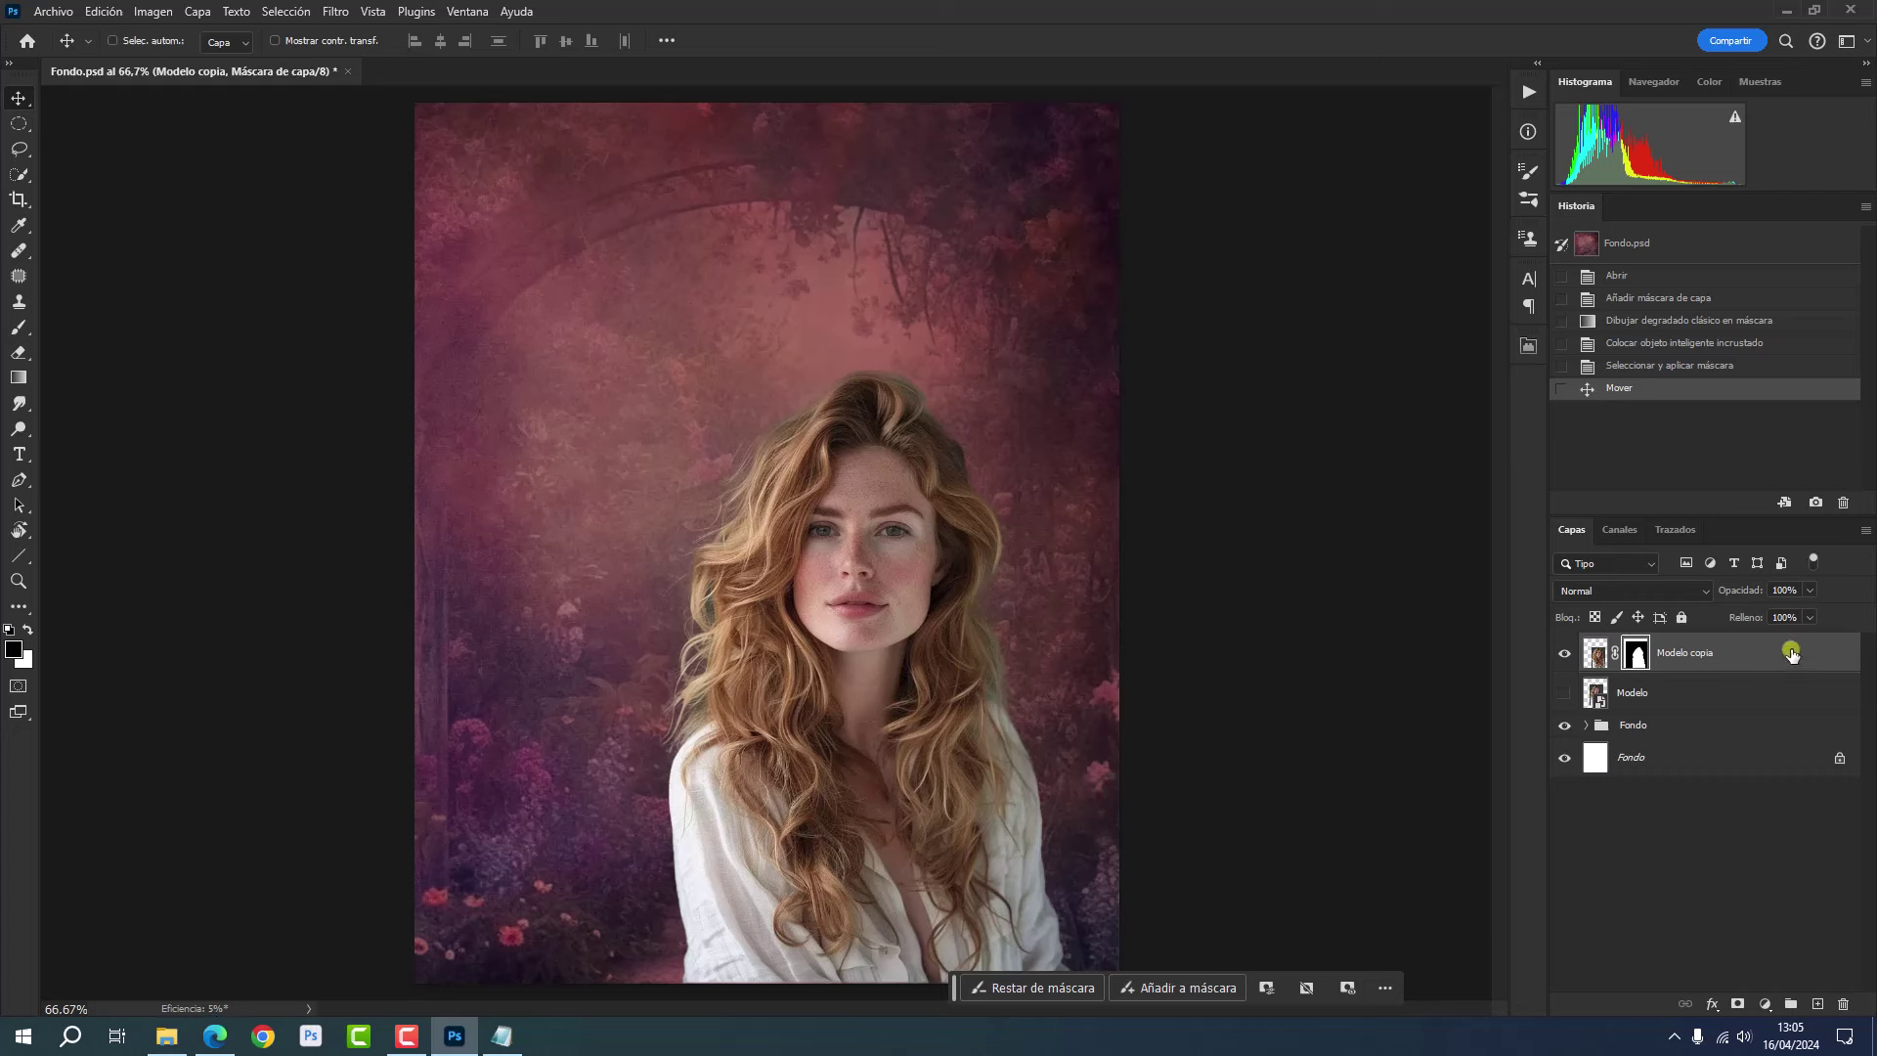
key(ctrl+2)
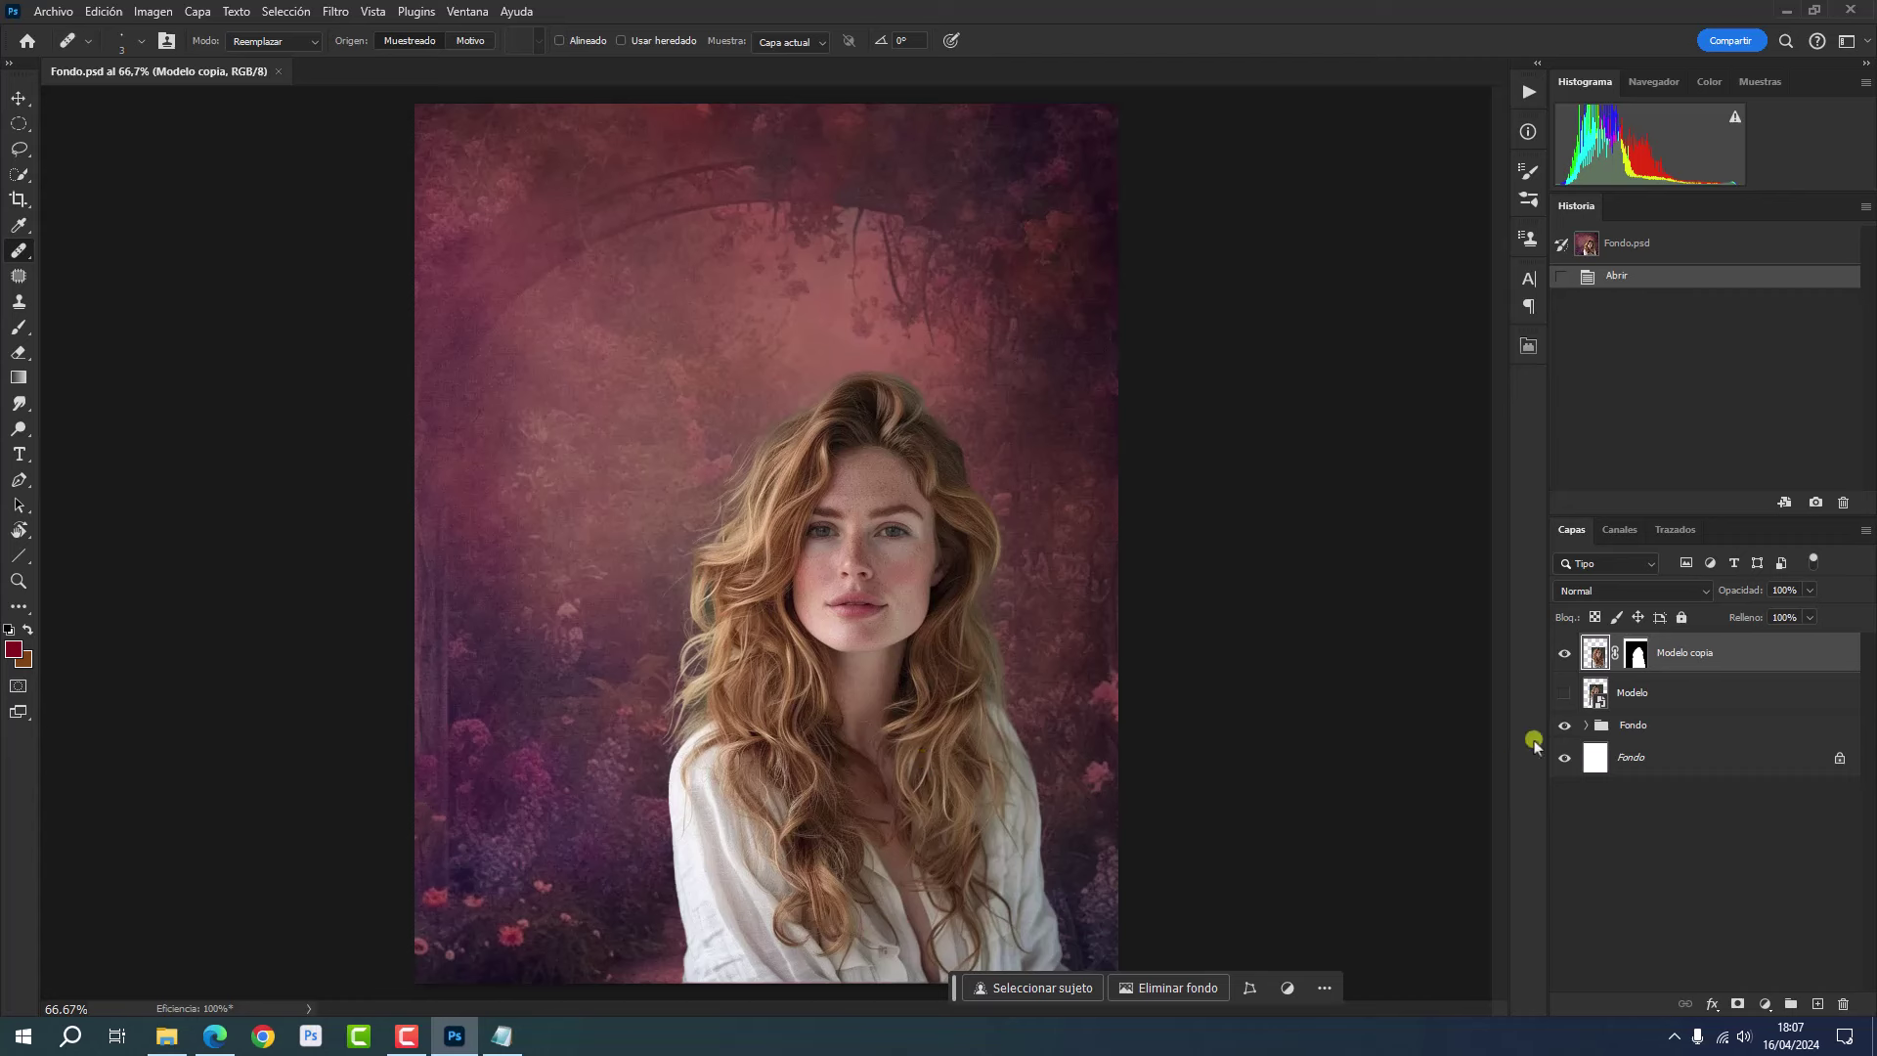
- Delete the original unmasked Modelo layer and rename 'Modelo copia' to Modelo
click(1671, 694)
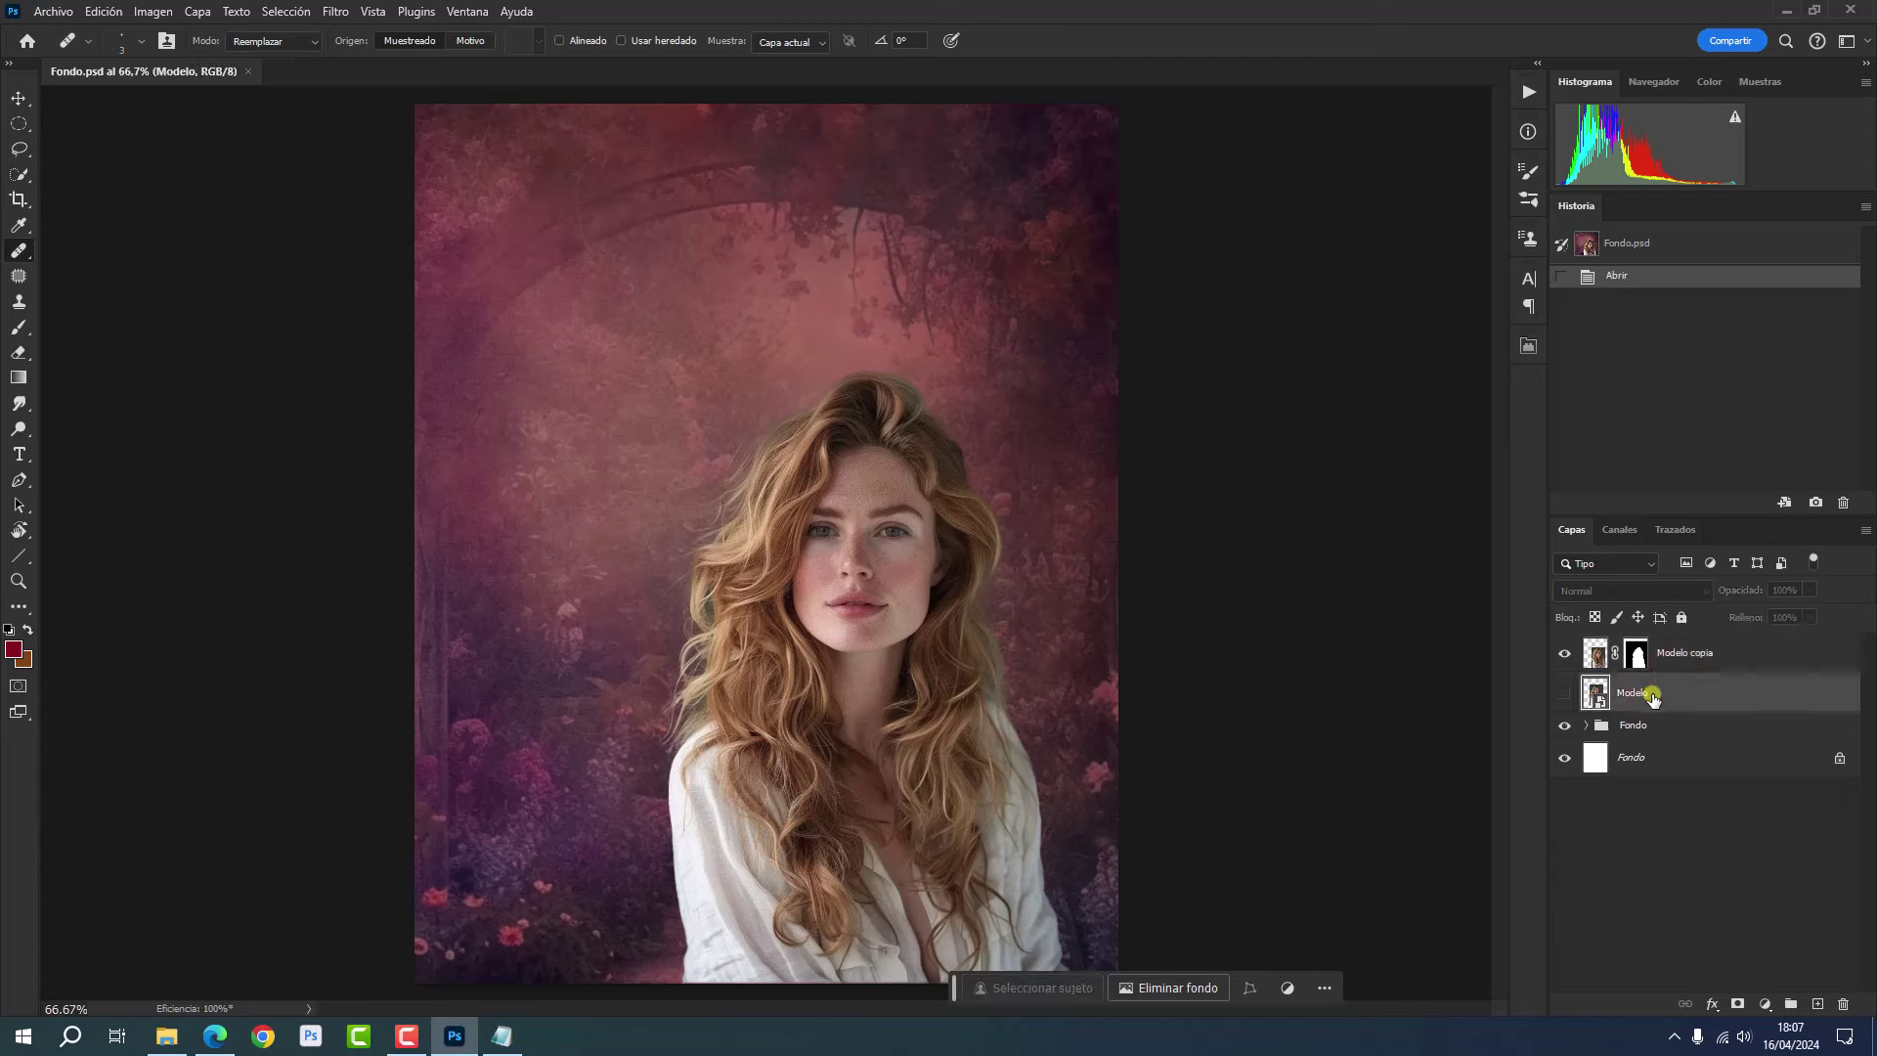
right_click(1671, 694)
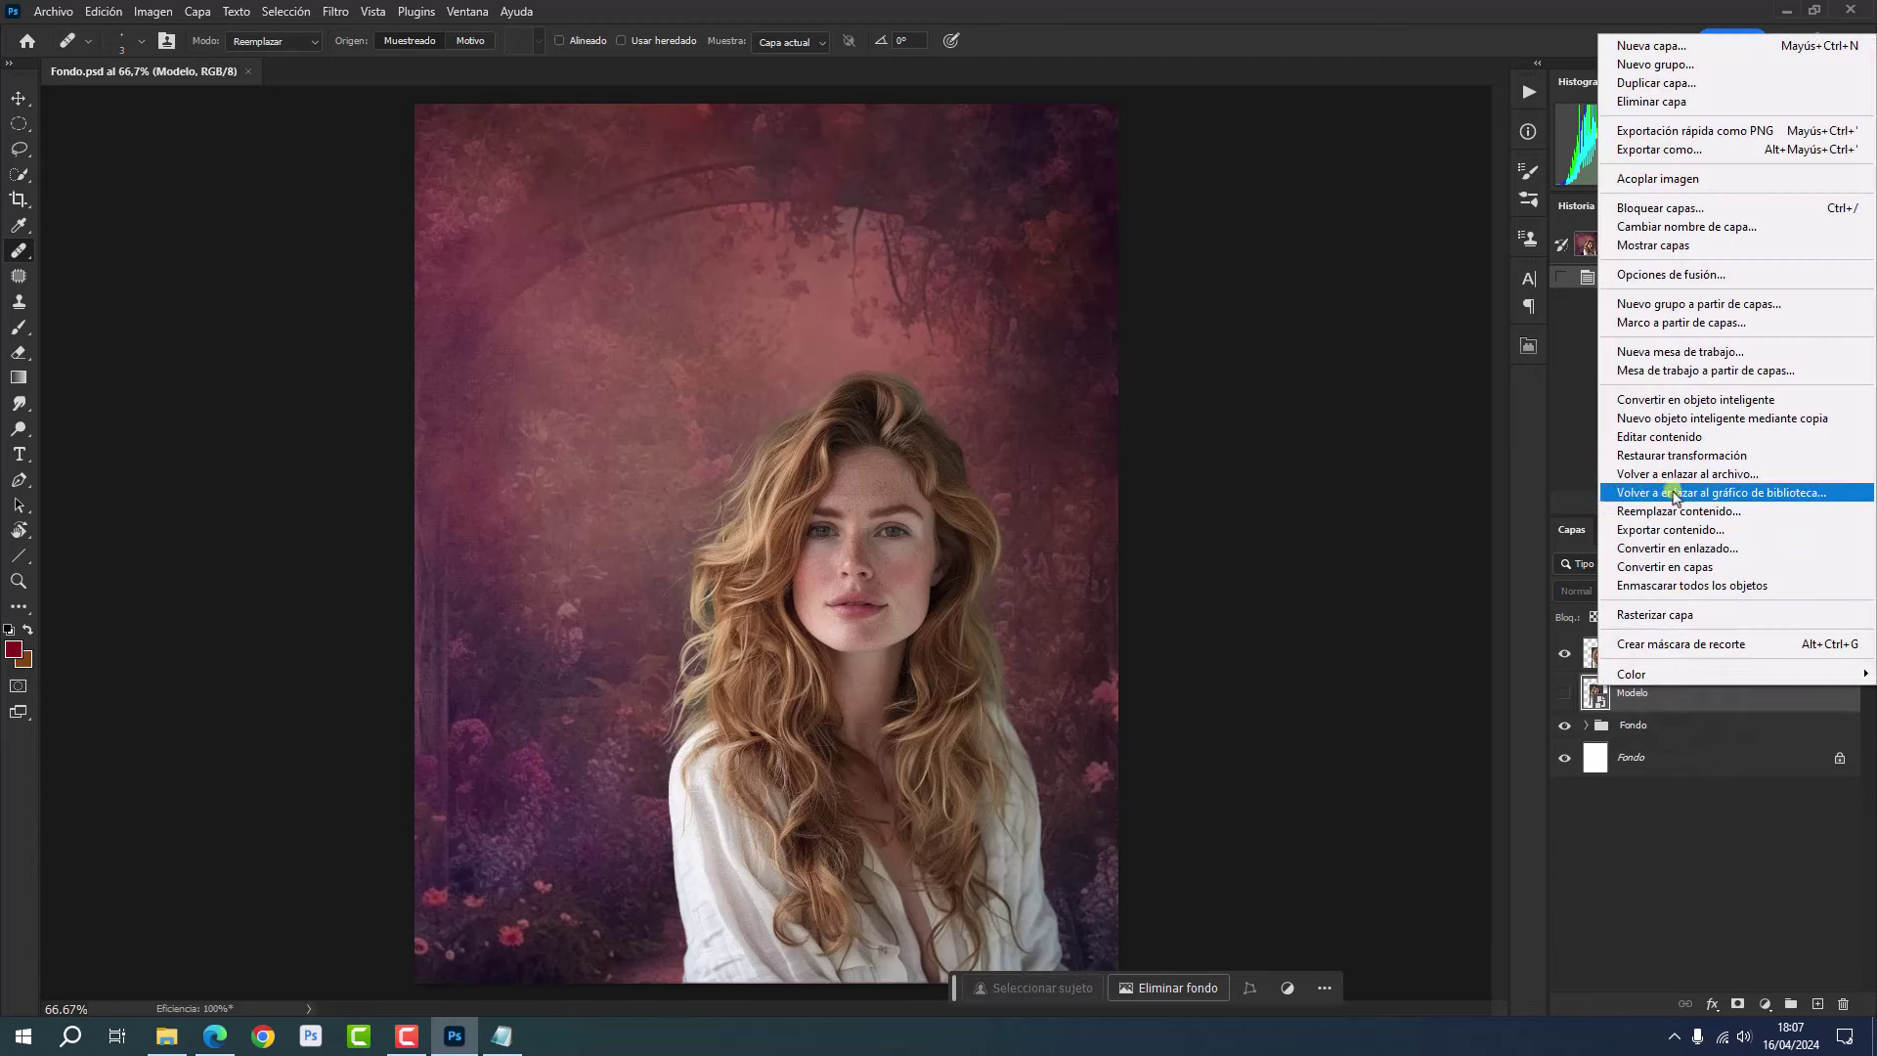
click(1652, 102)
double_click(1686, 652)
text(Modelo)
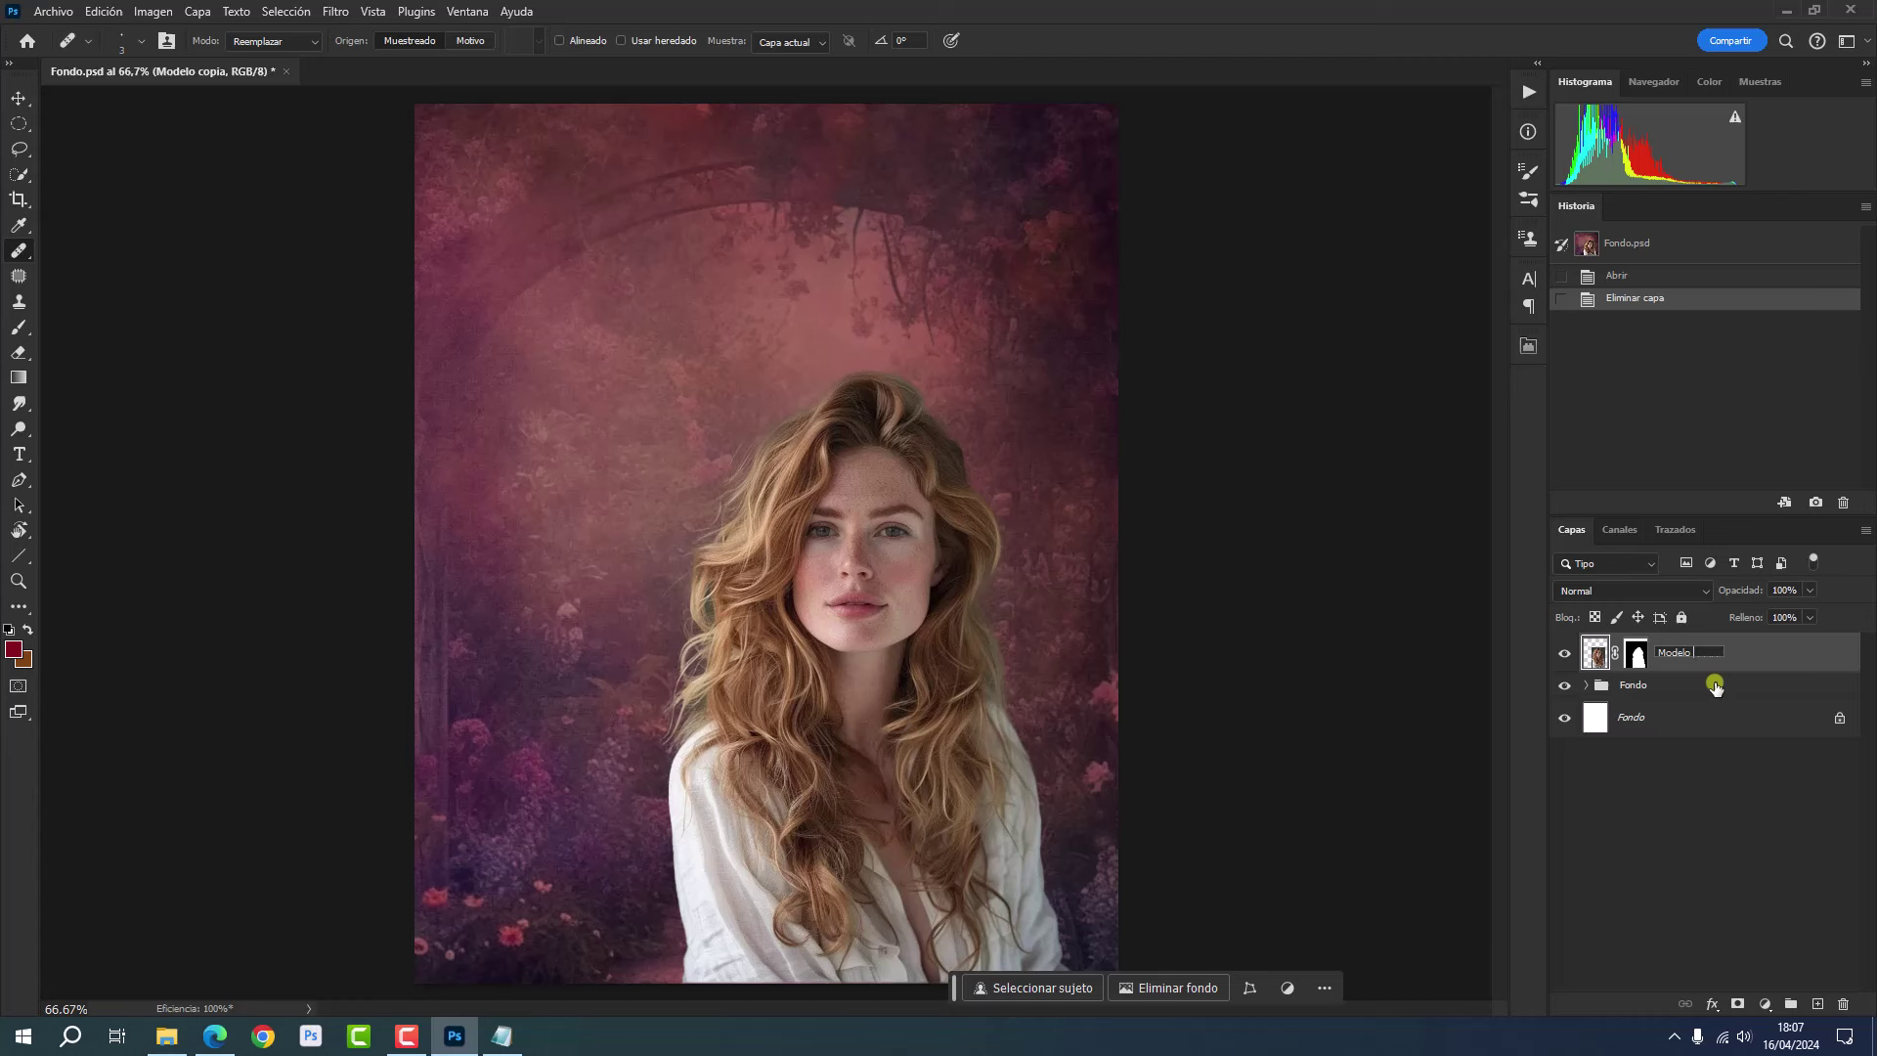
click(1689, 823)
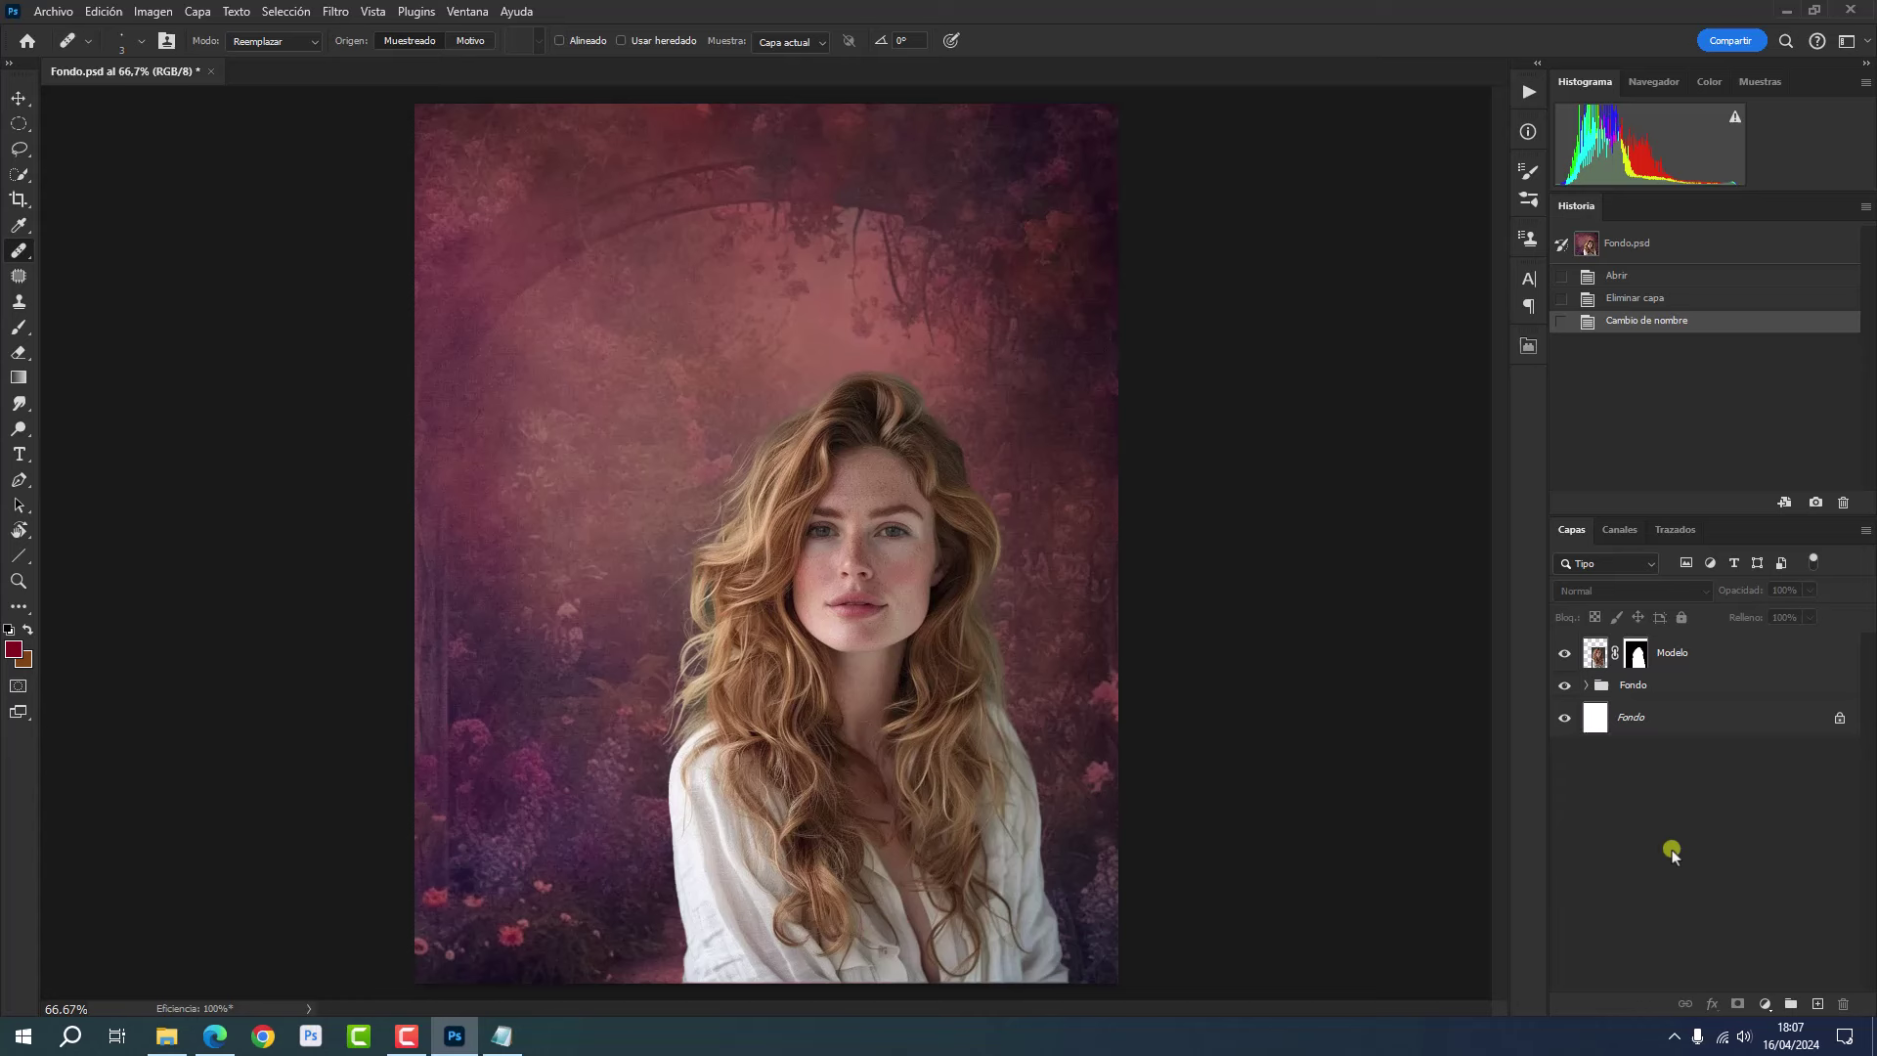
- Duplicate the Modelo layer twice with Ctrl+J and rename the first copy Color
click(1725, 659)
key(ctrl+j)
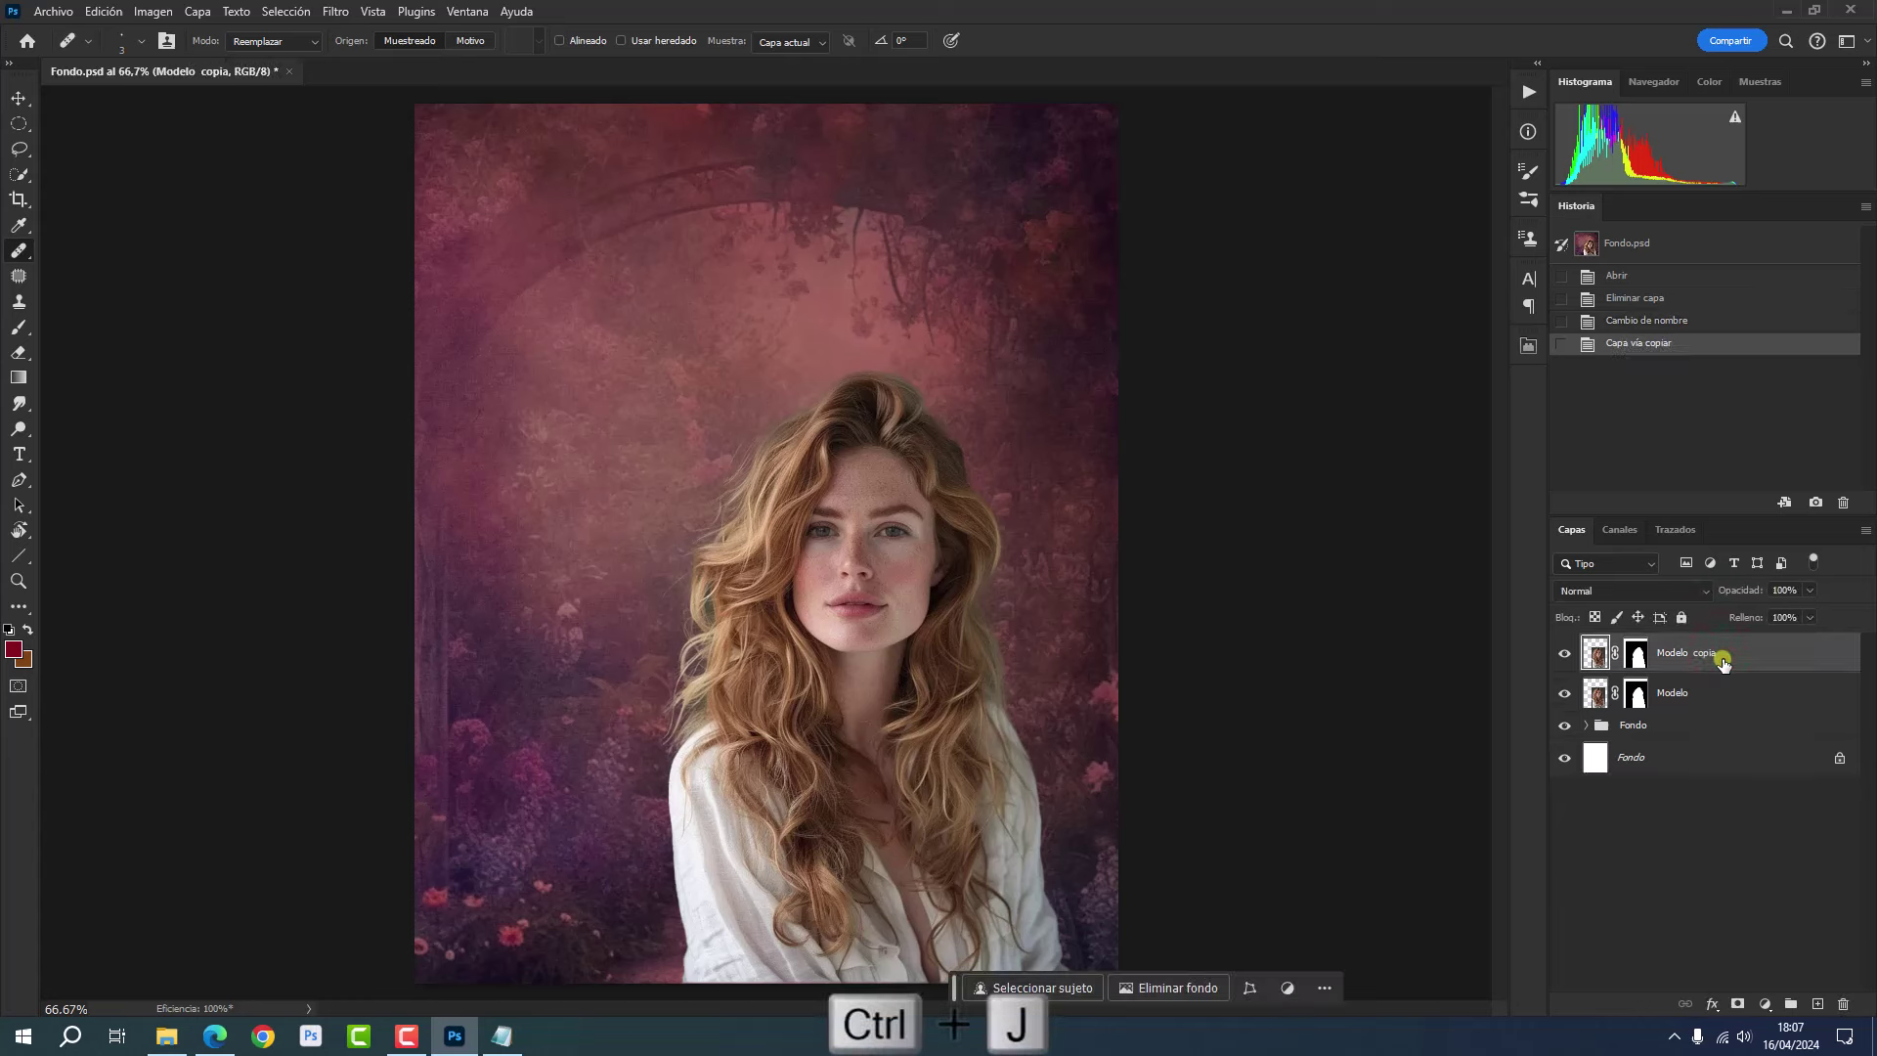
key(ctrl+j)
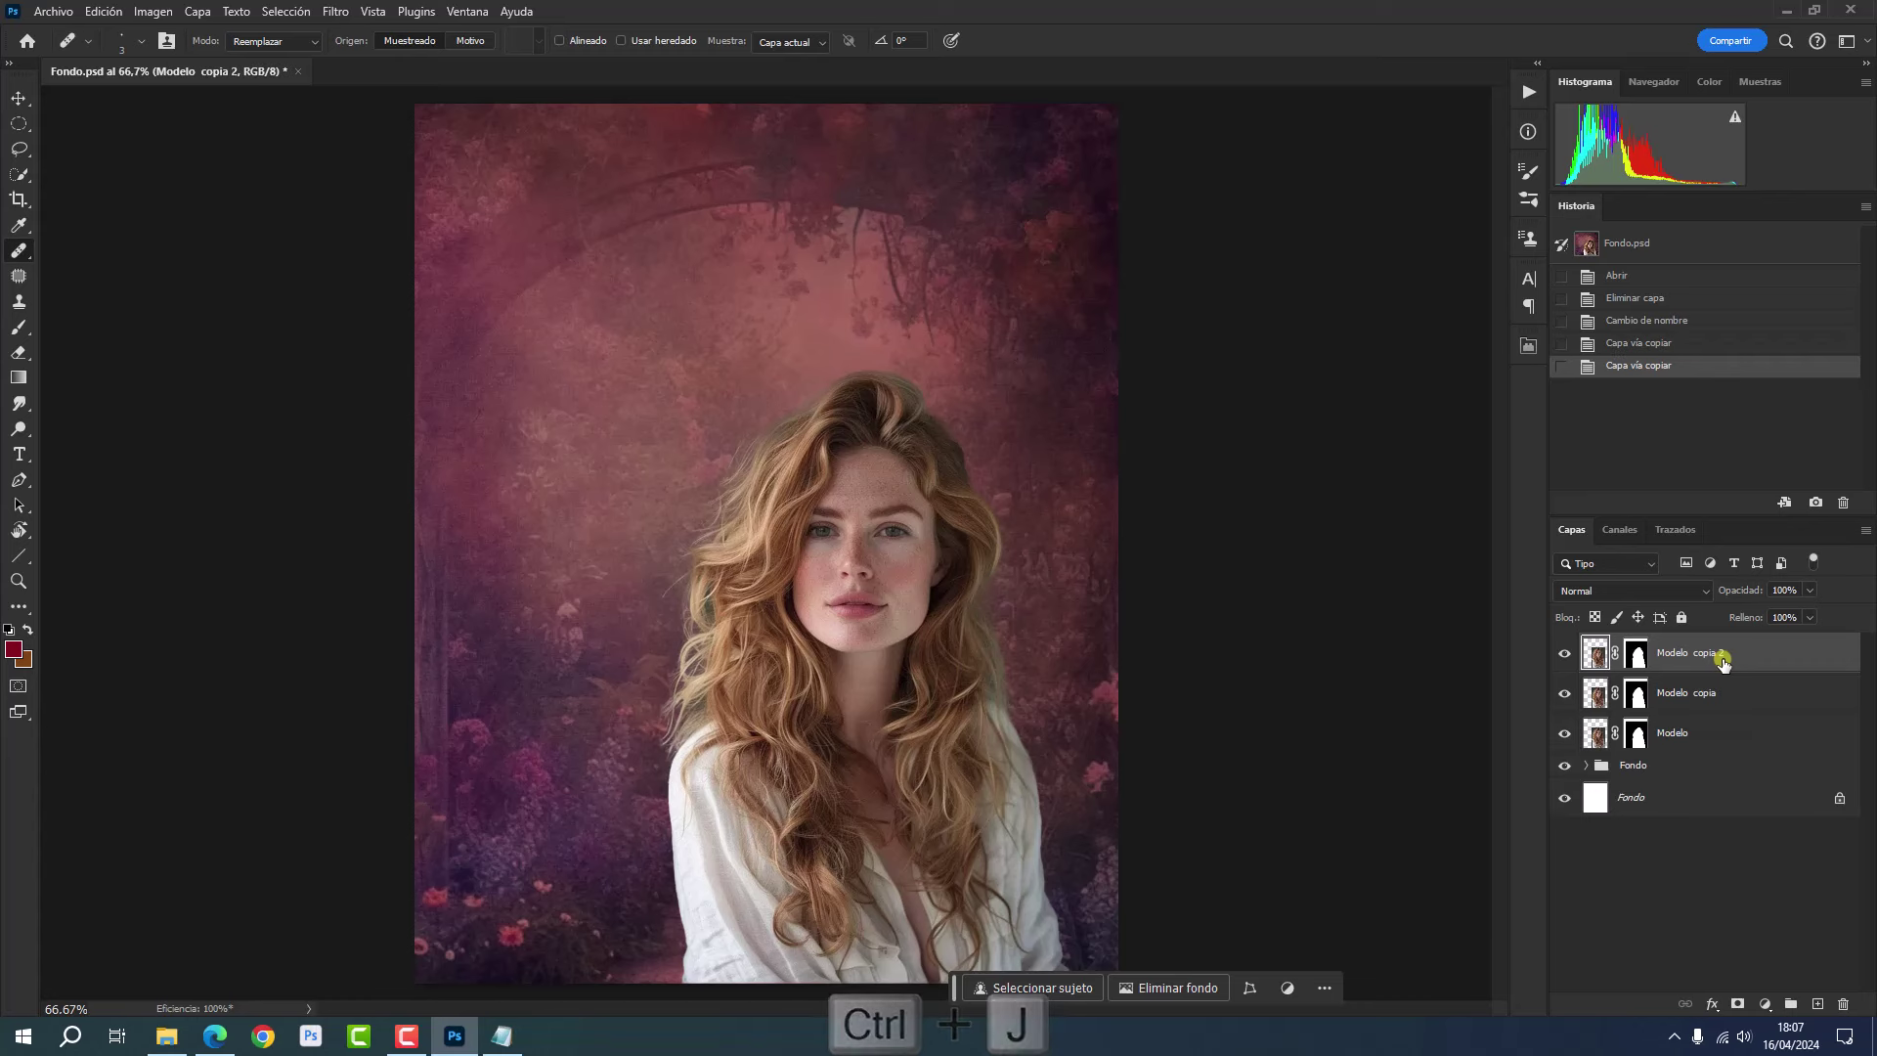
double_click(1668, 693)
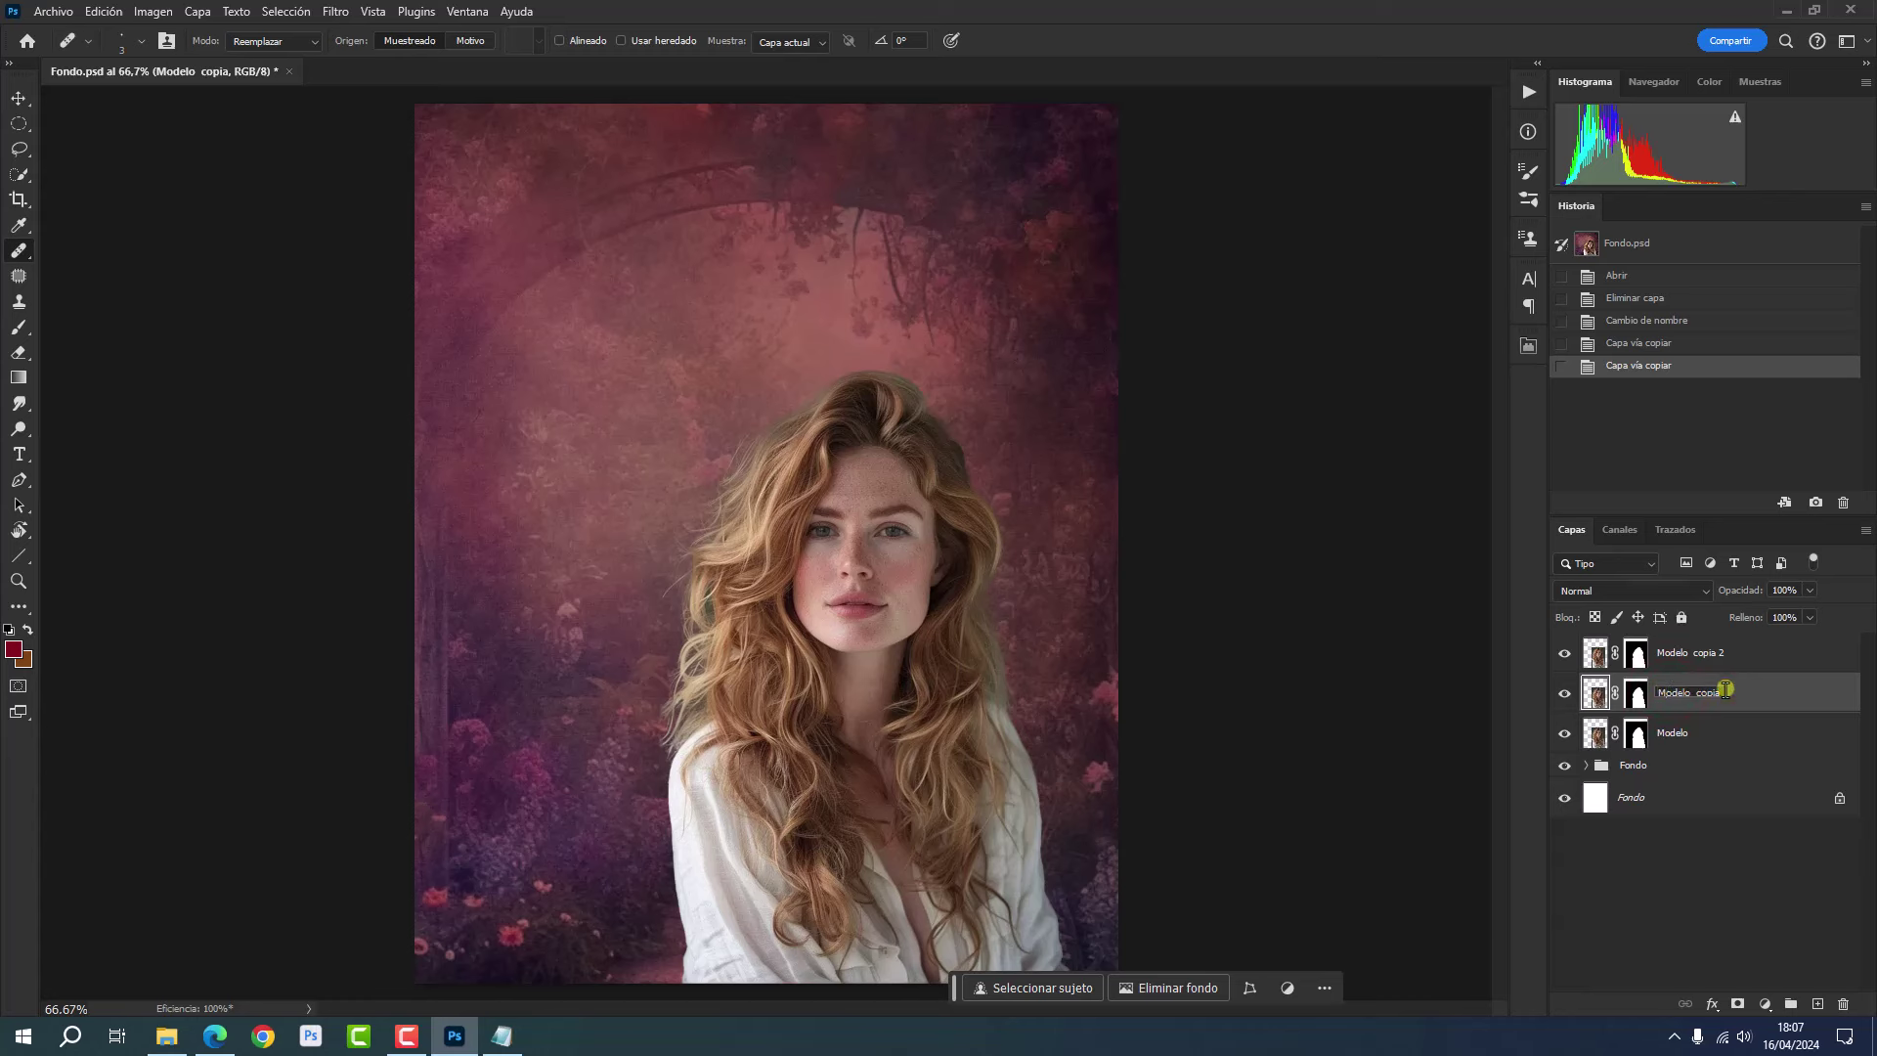
drag(1719, 689, 1657, 694)
text(Co)
text(lor)
click(1755, 692)
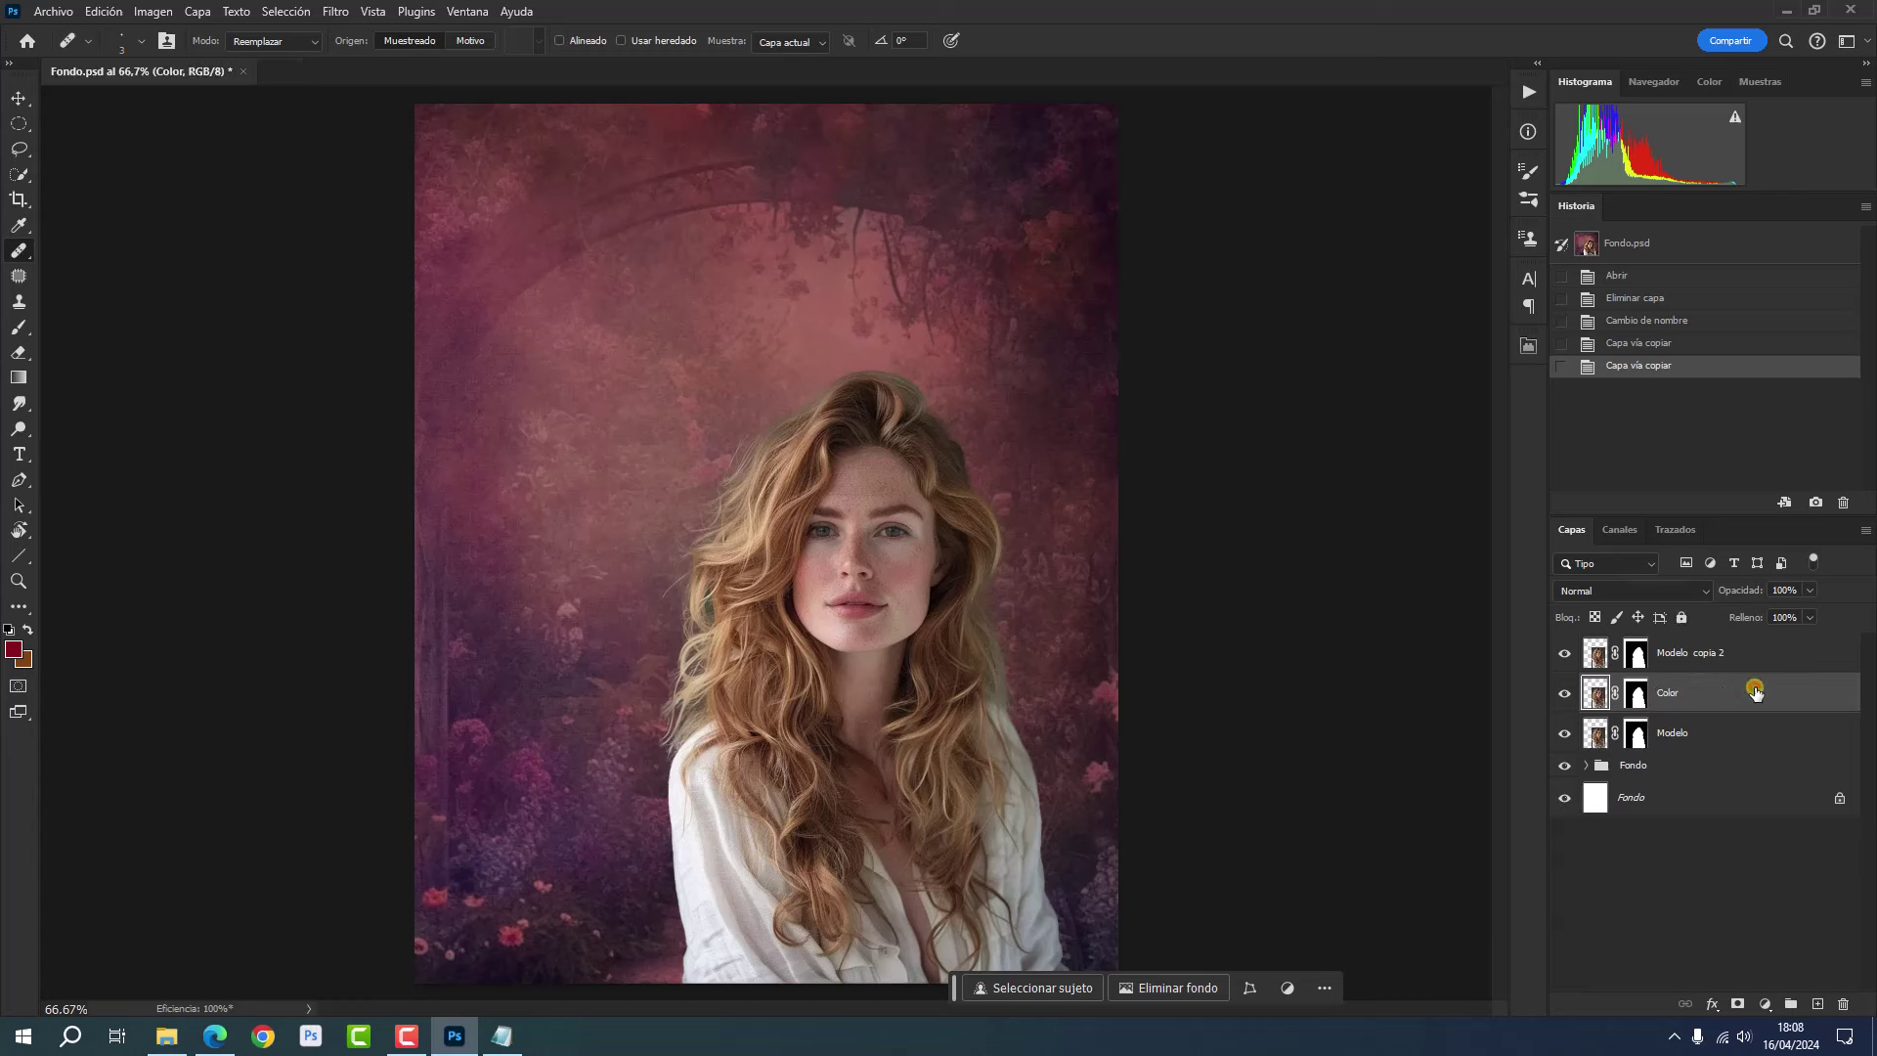
- Rename the second copy Textura
double_click(1687, 653)
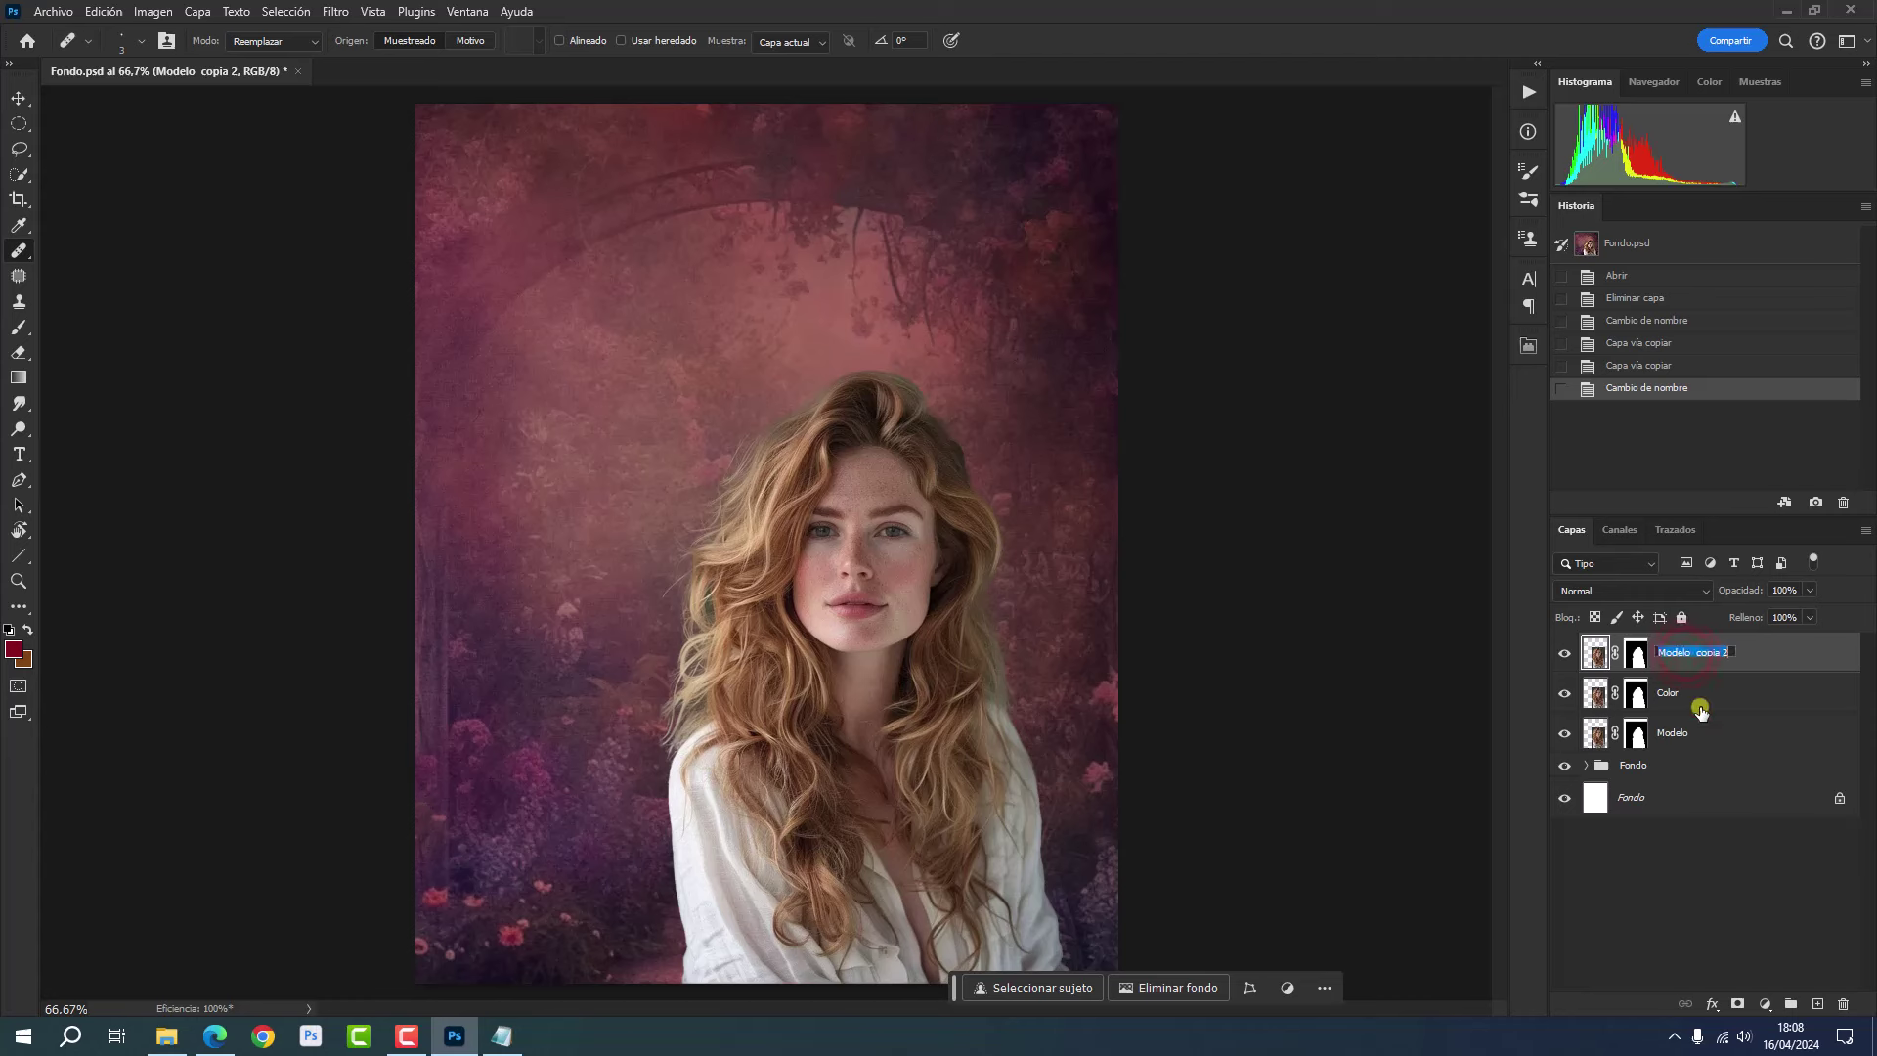
text(Textura)
key(Return)
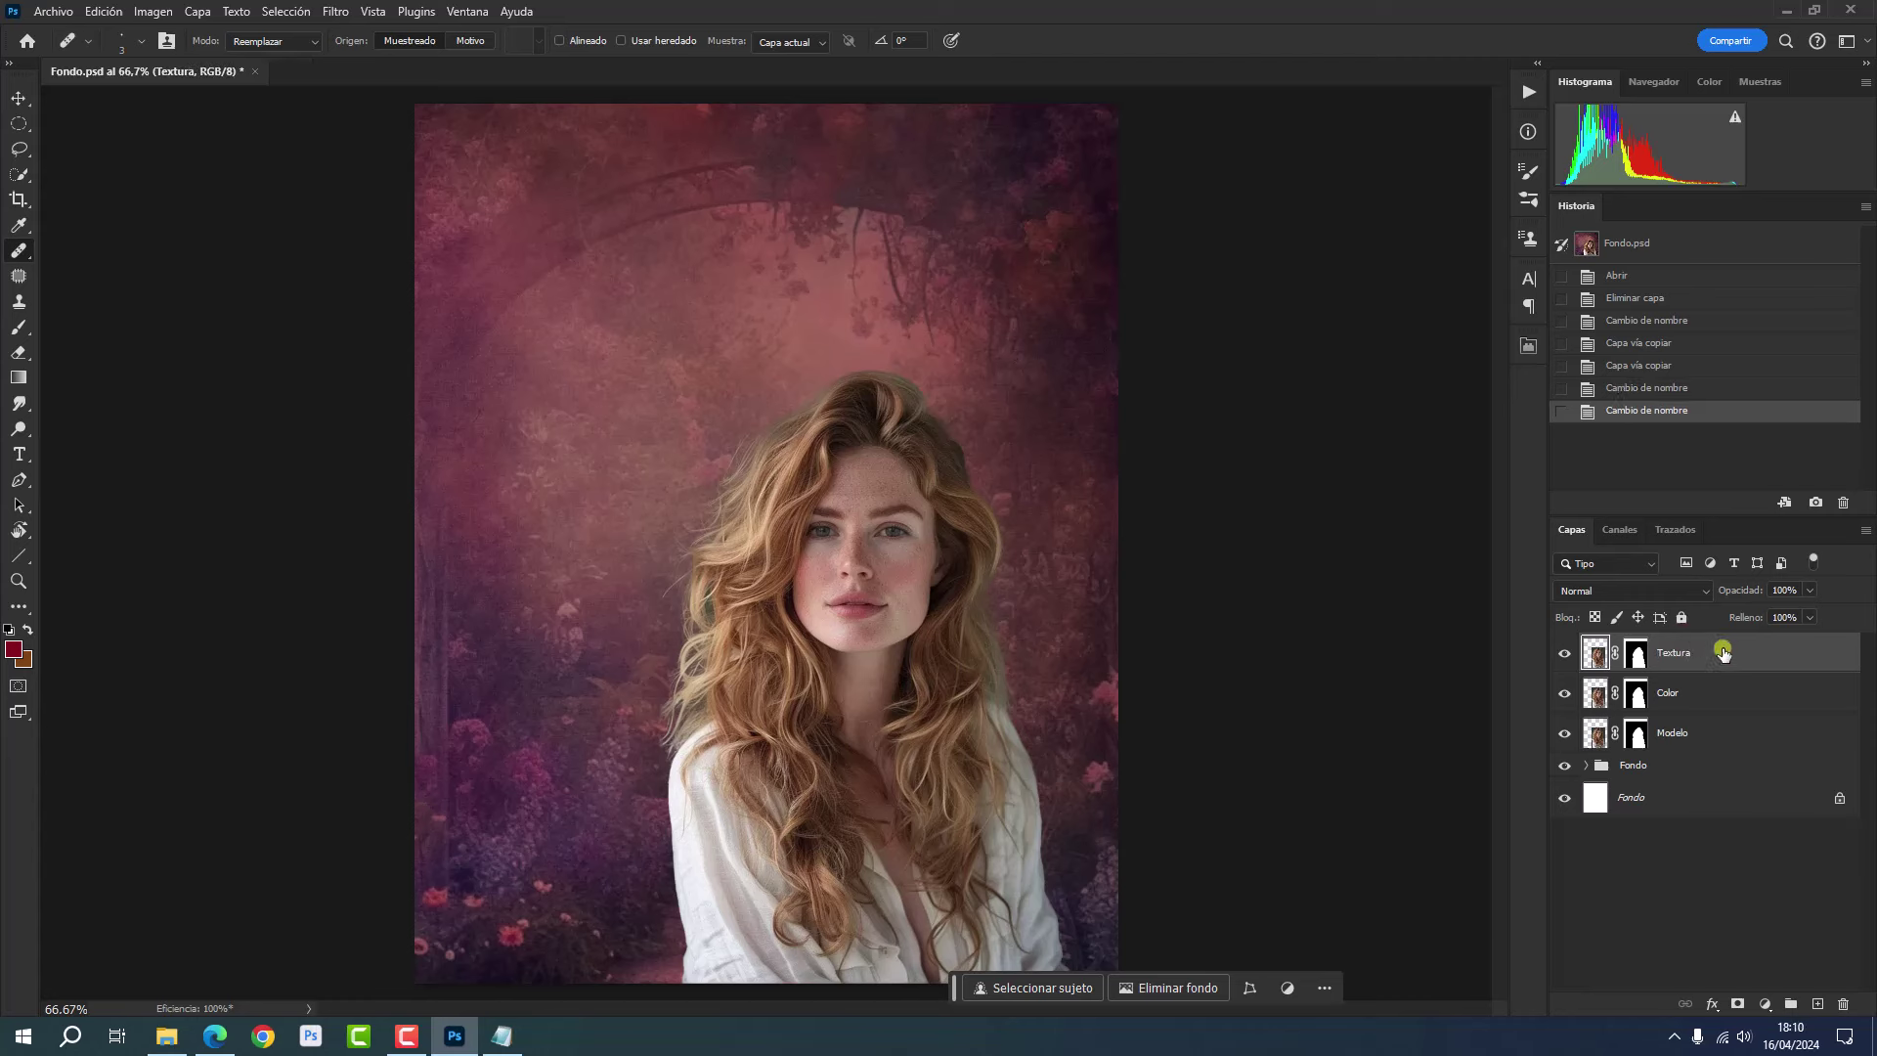
- Hide Textura, select Color, and zoom to 200% centred on the face
click(1565, 653)
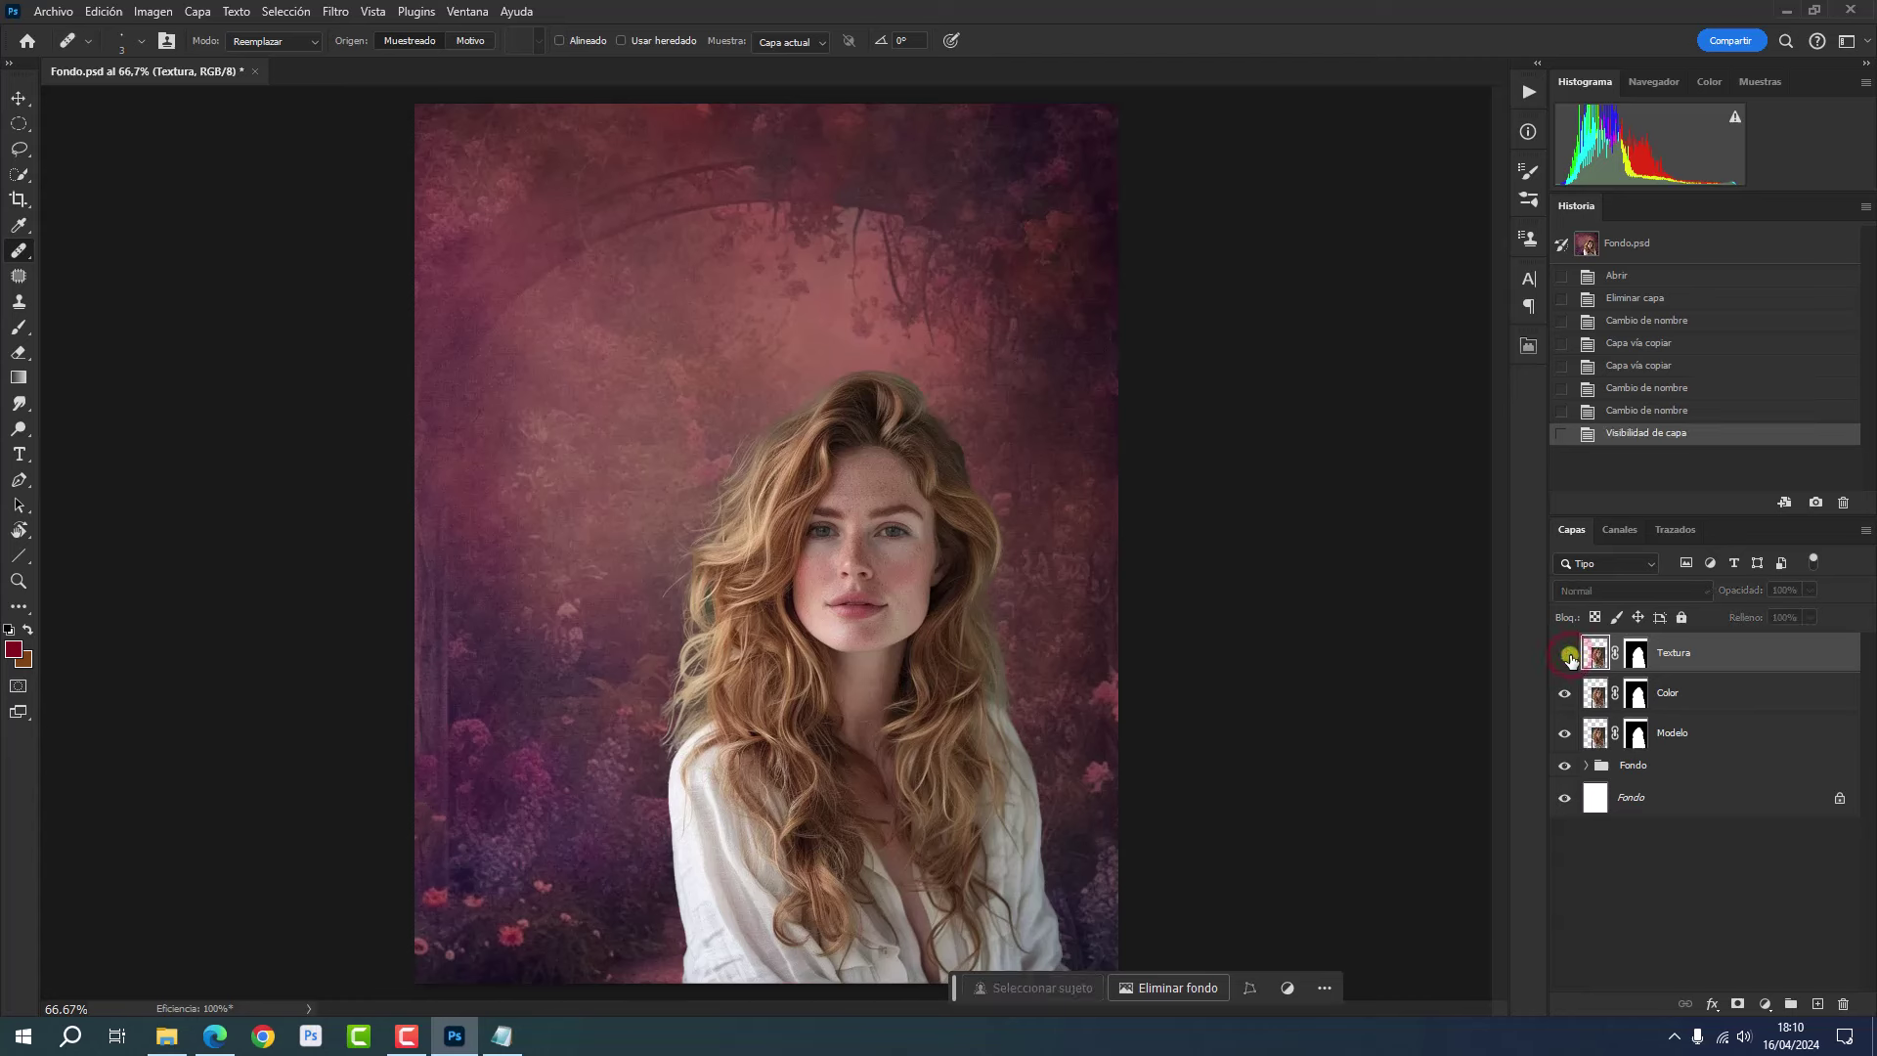
click(1691, 695)
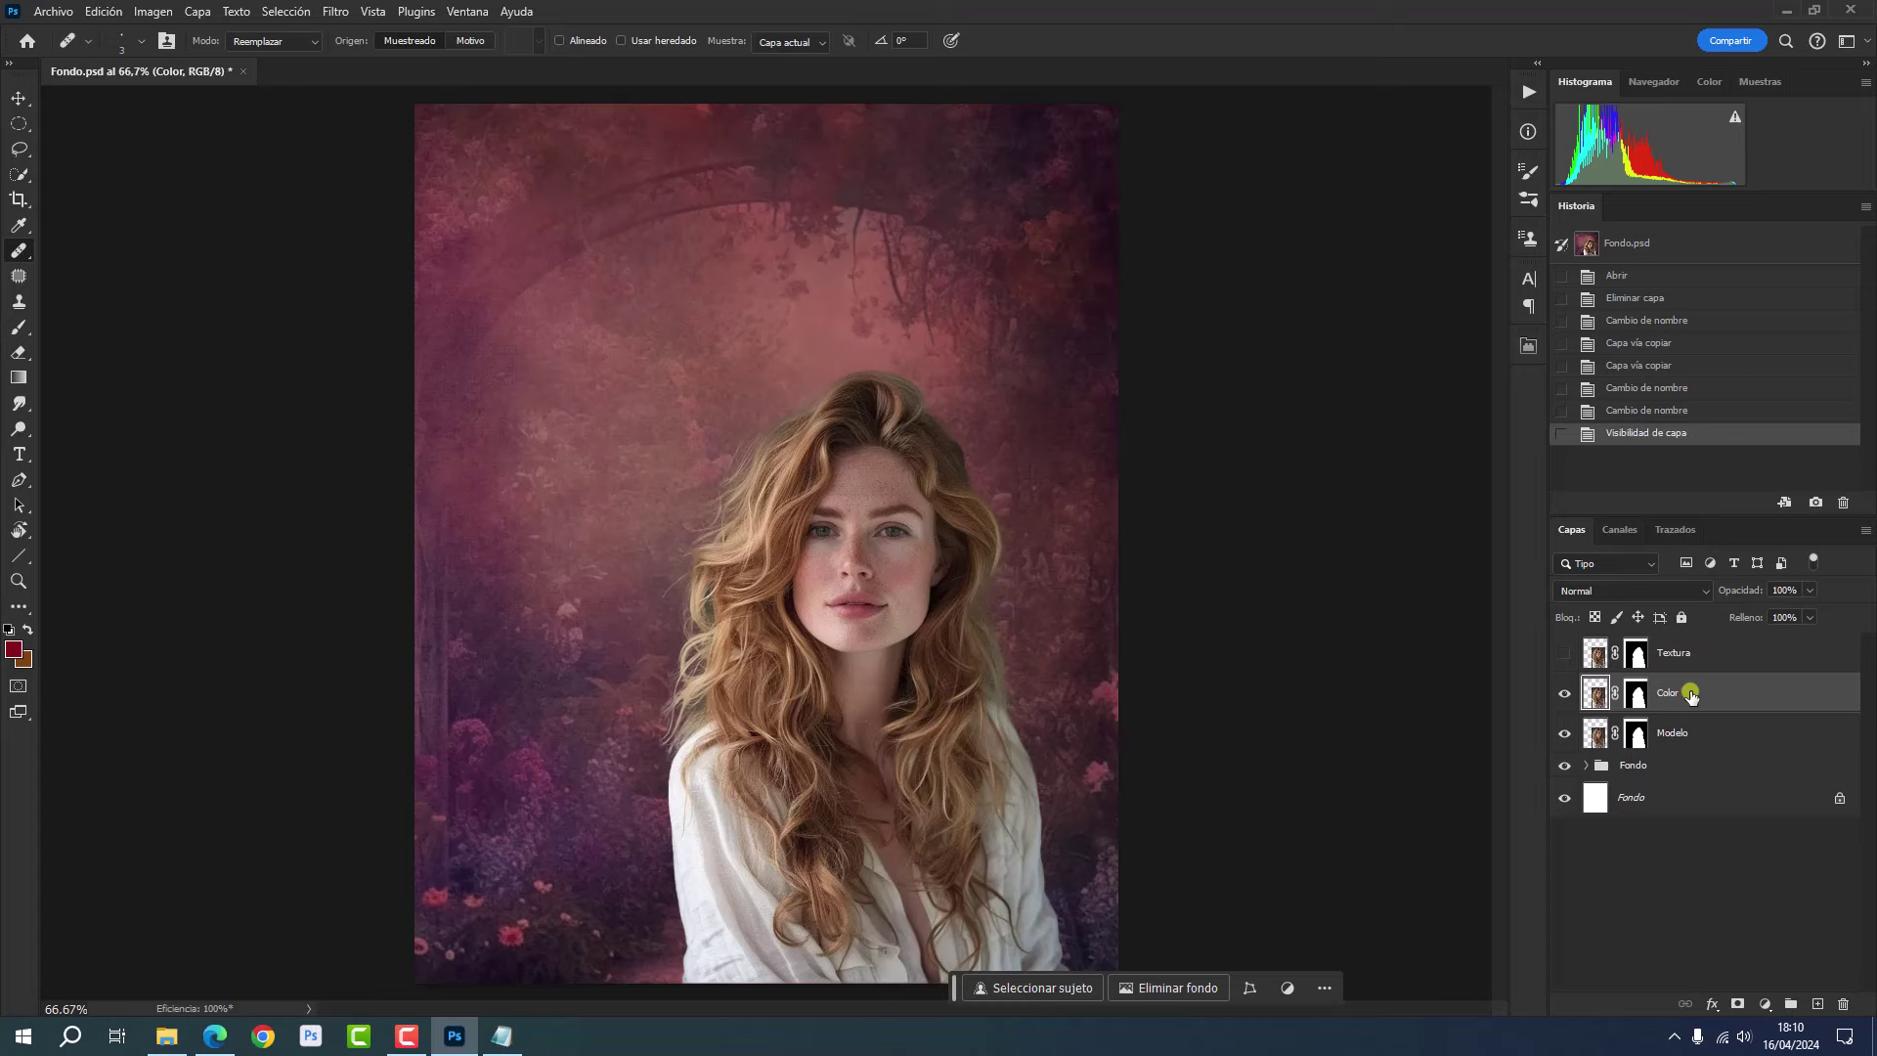
key(ctrl+1)
key(ctrl+plus)
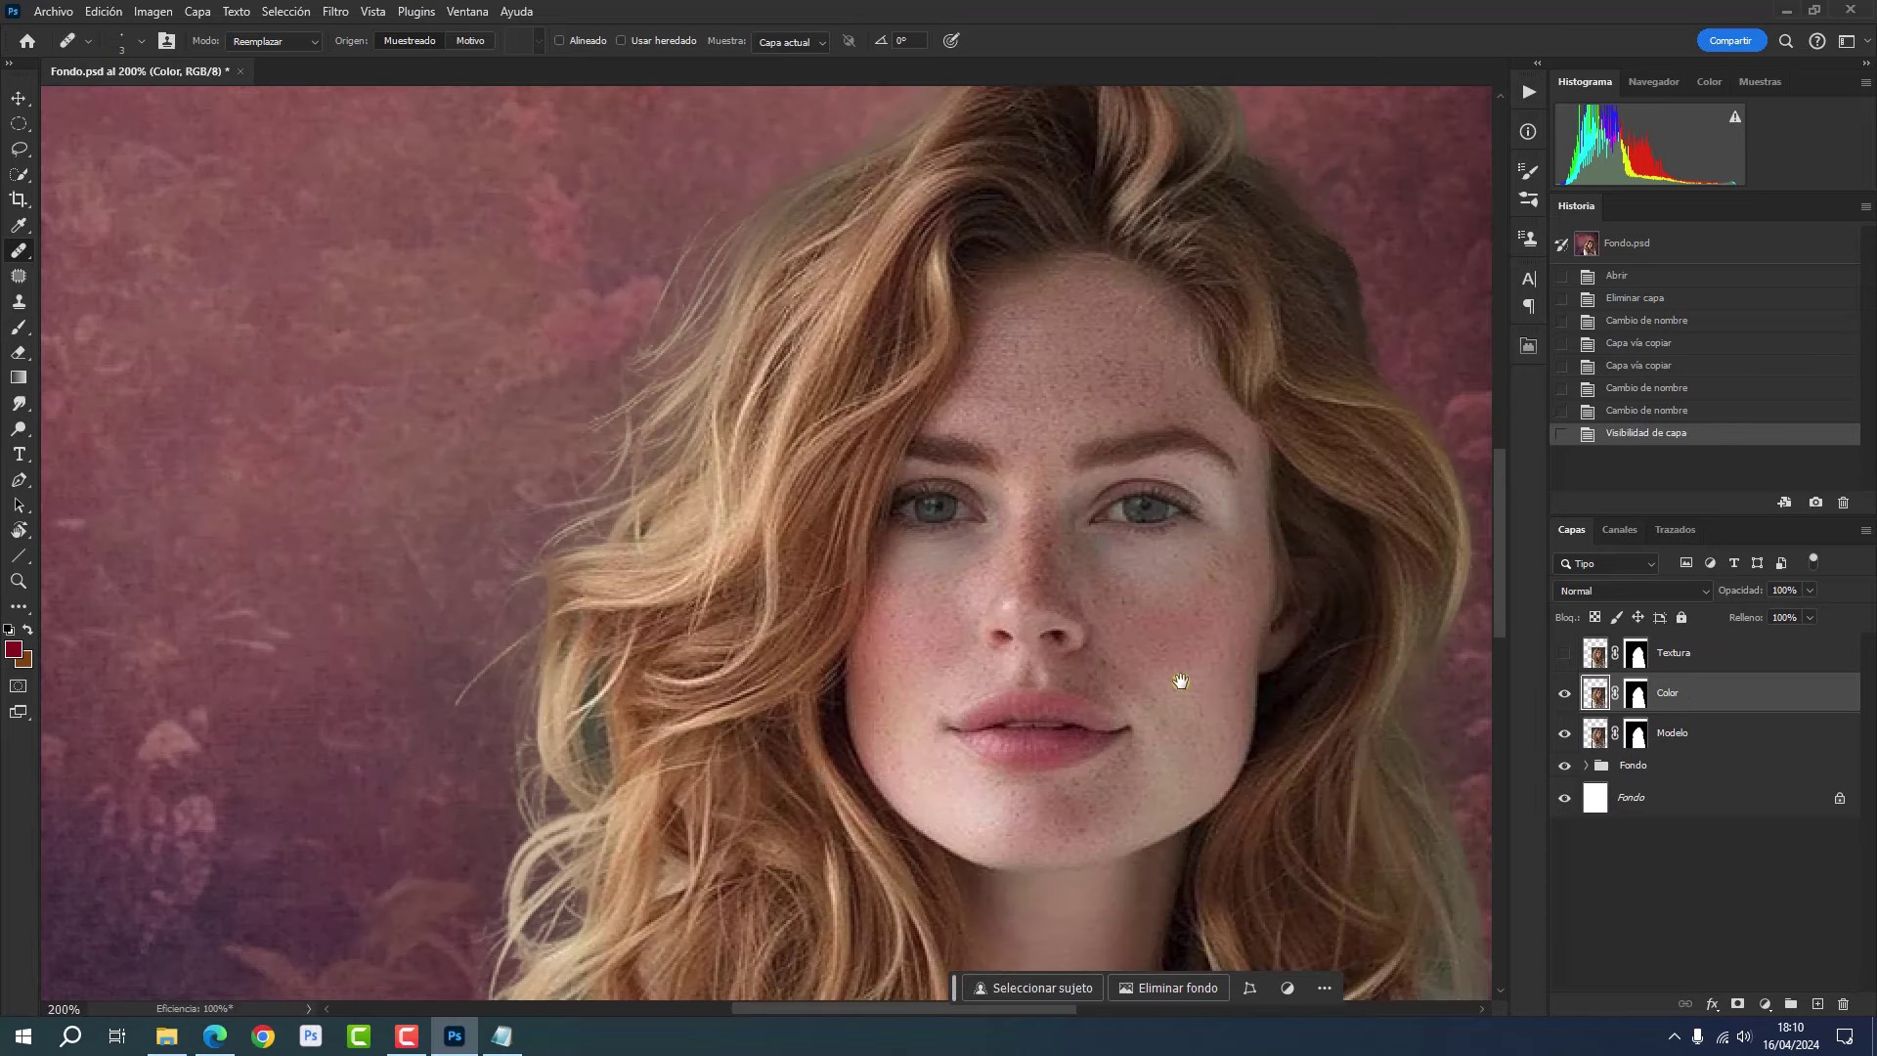
drag(1180, 682, 987, 696)
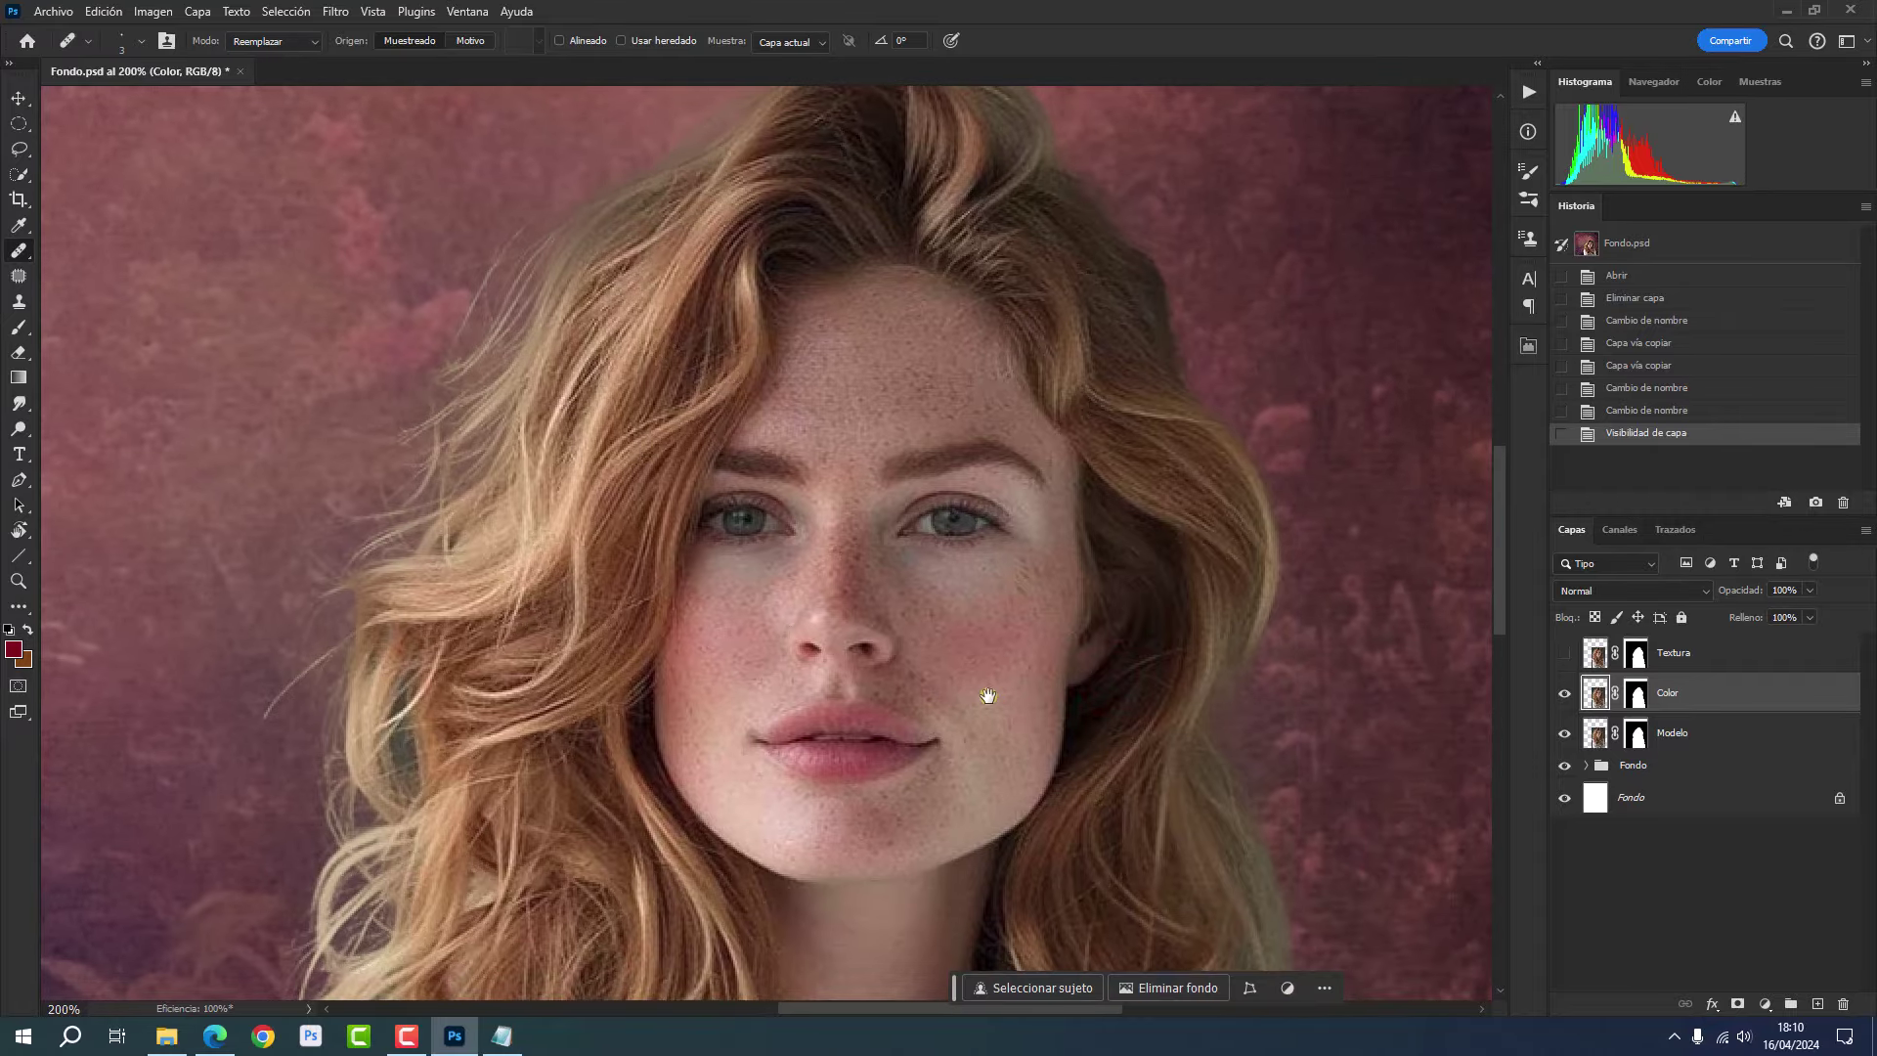
click(993, 713)
- Apply a Gaussian blur with radius 2.6 to the Color layer
click(337, 13)
mouse_move(366, 232)
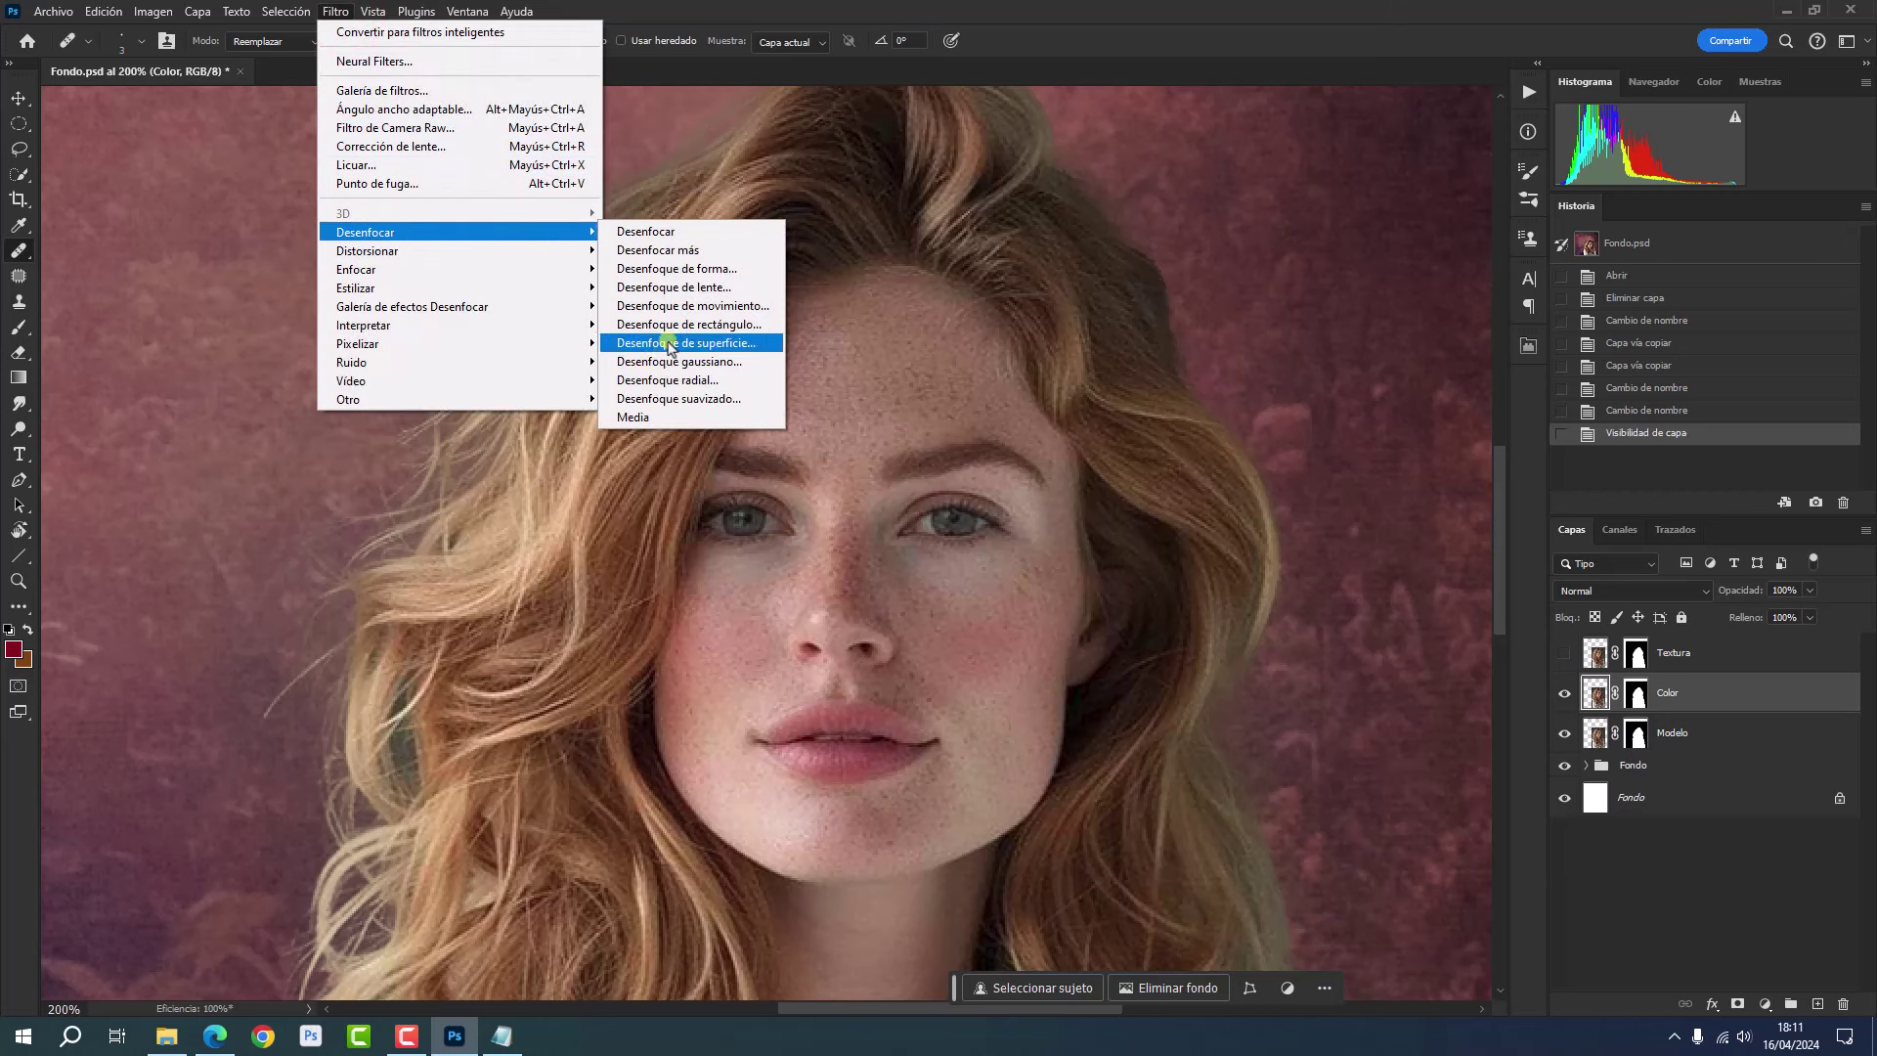
click(675, 361)
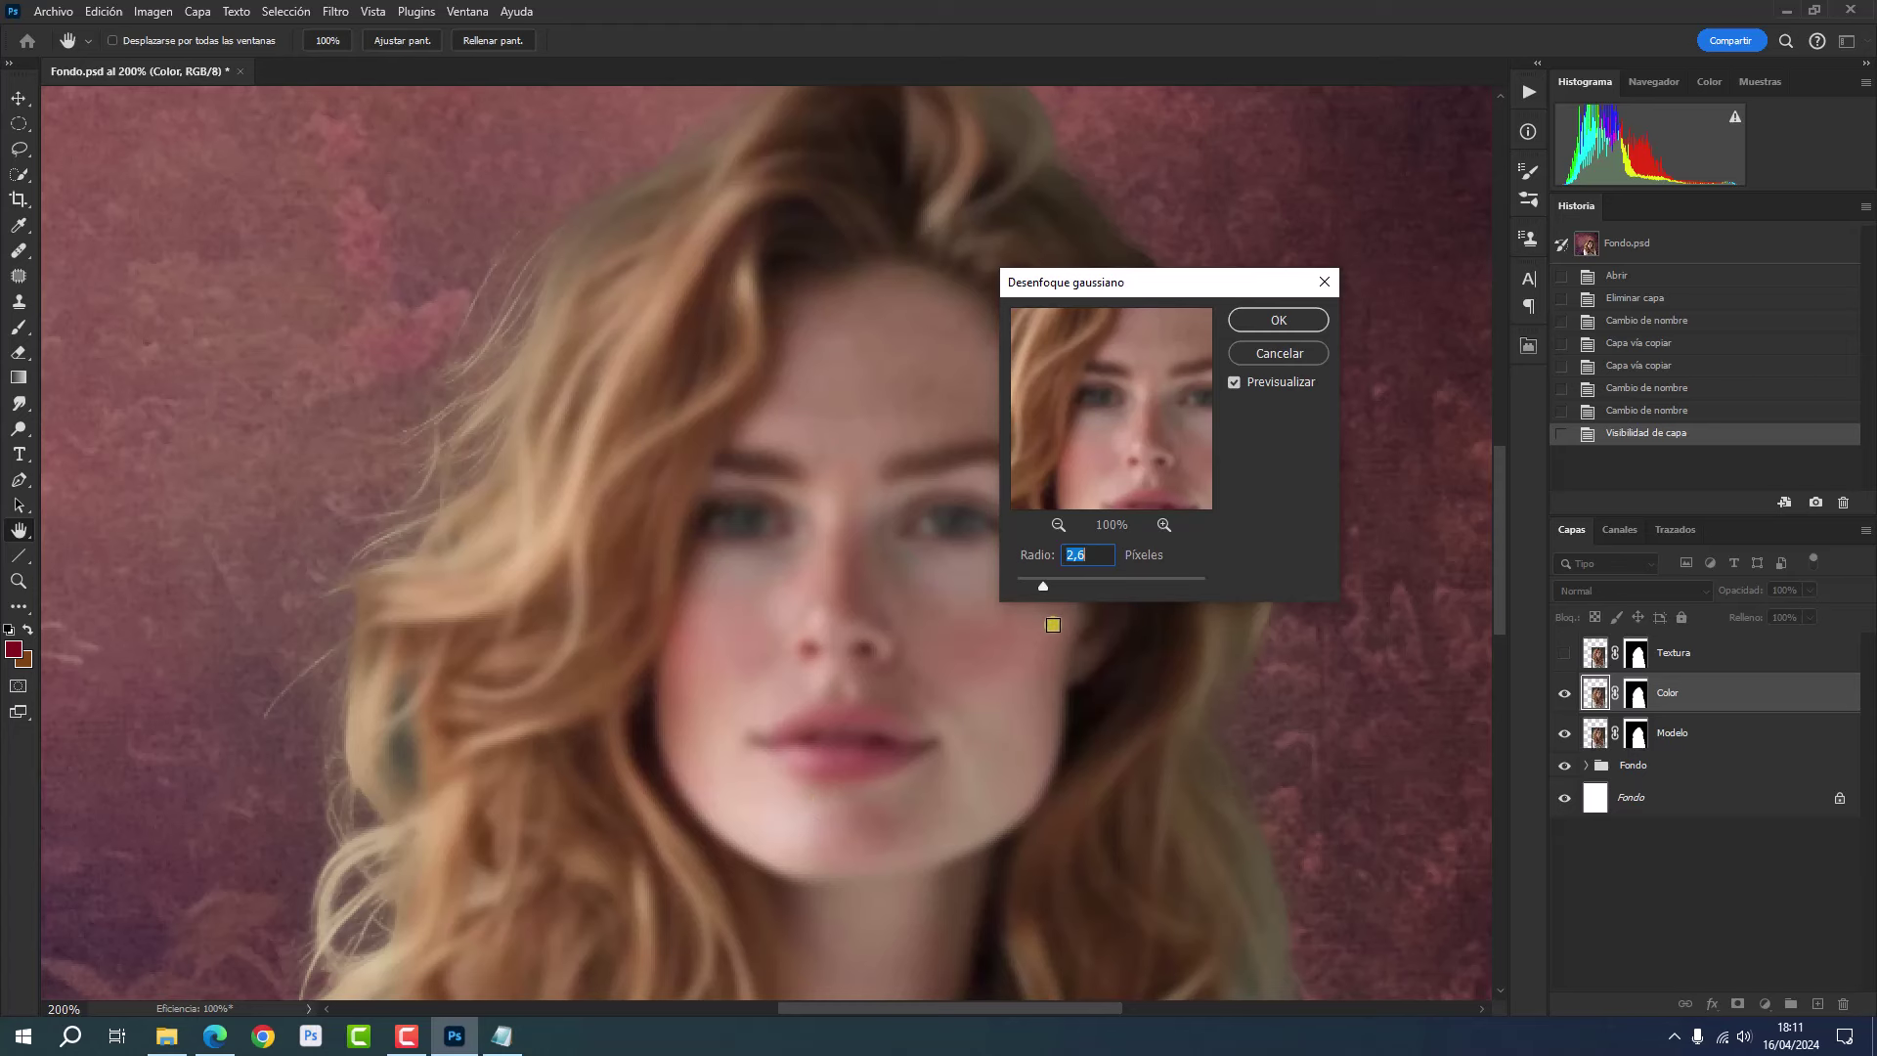
click(1261, 323)
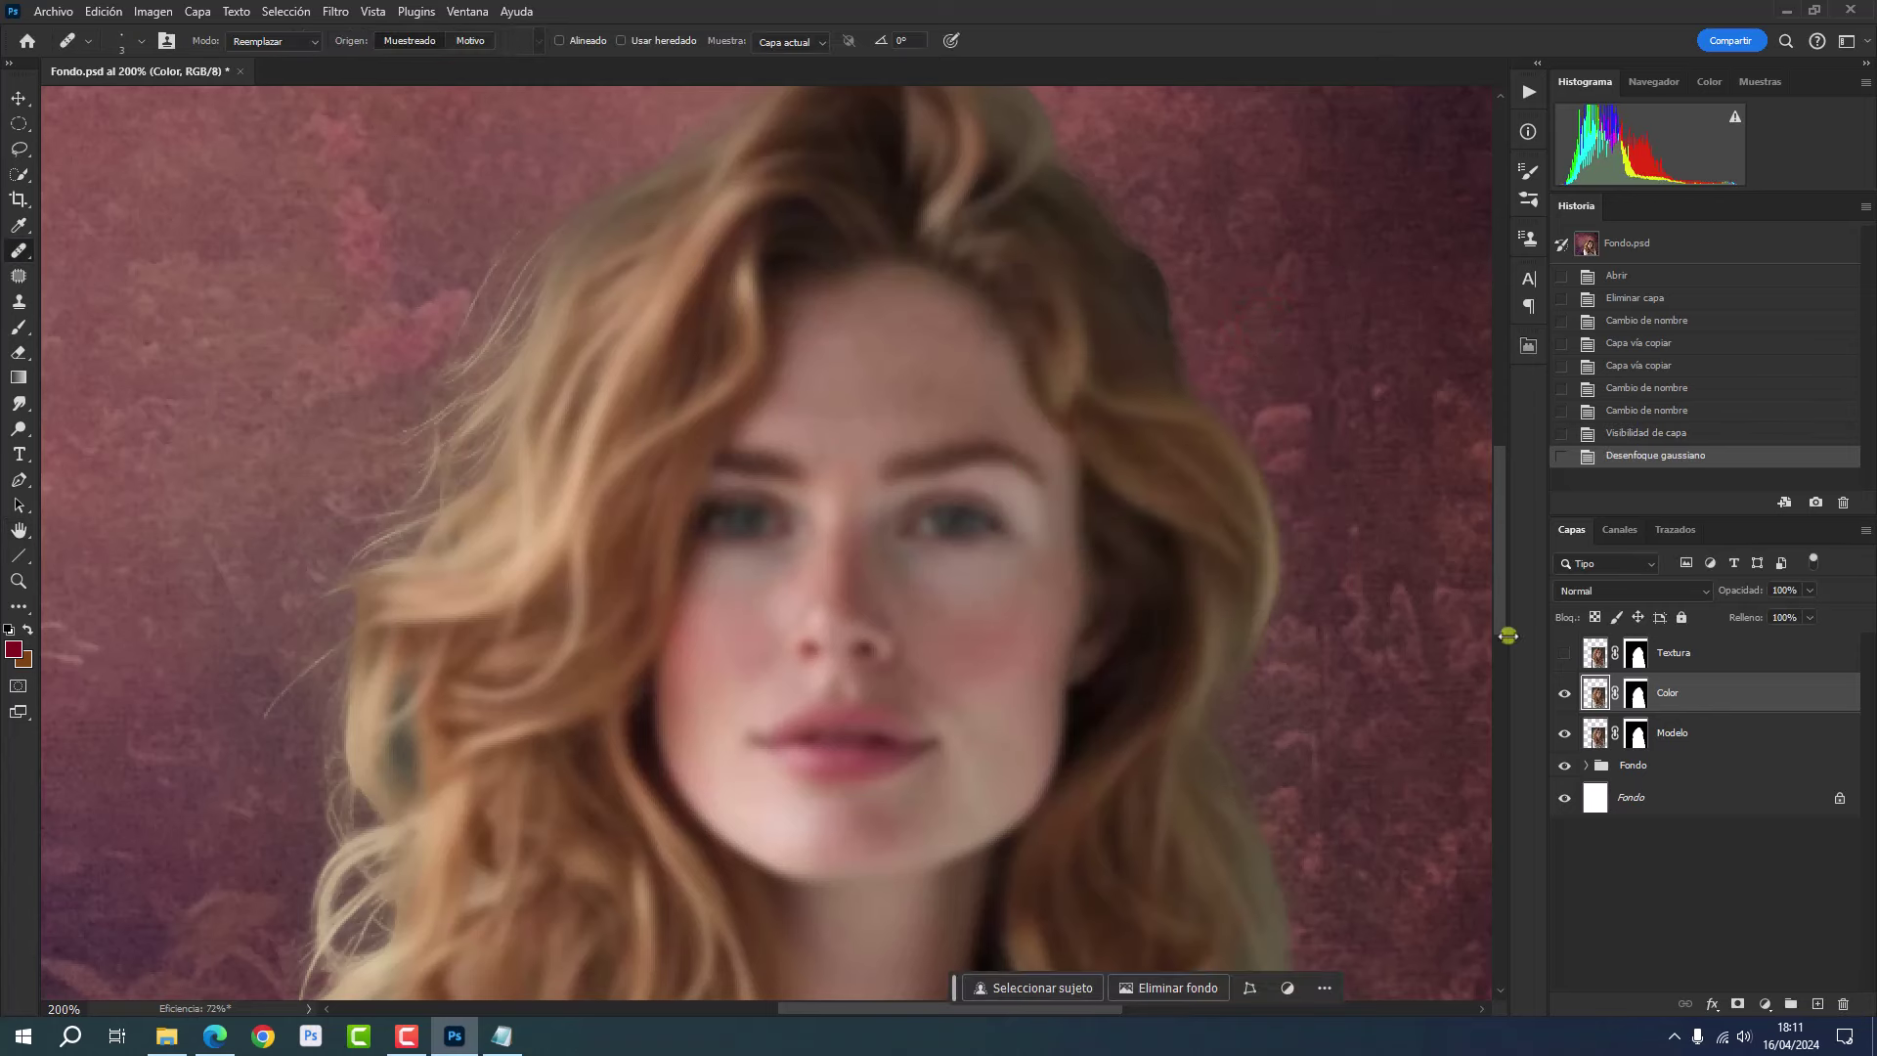
- Show Textura and use Apply Image from the Color layer with Subtract, scale 2, offset 128
click(1562, 656)
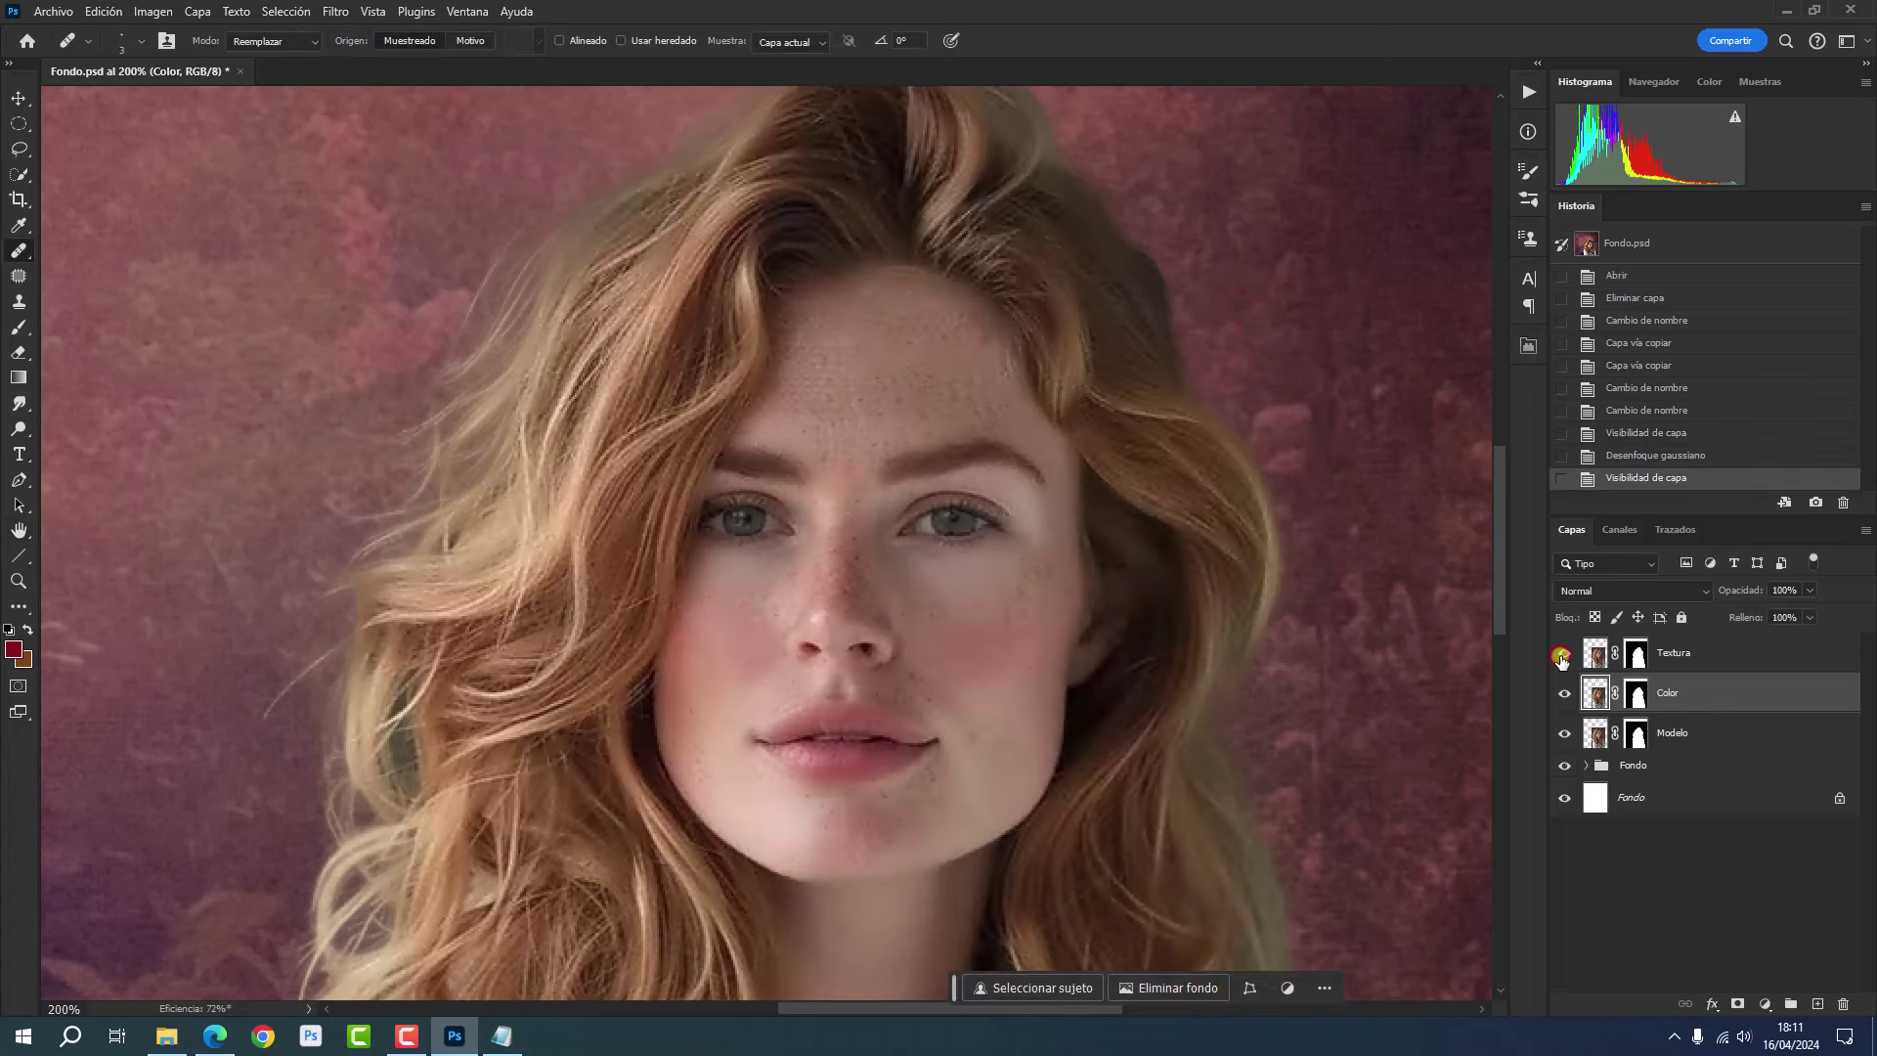
click(1733, 655)
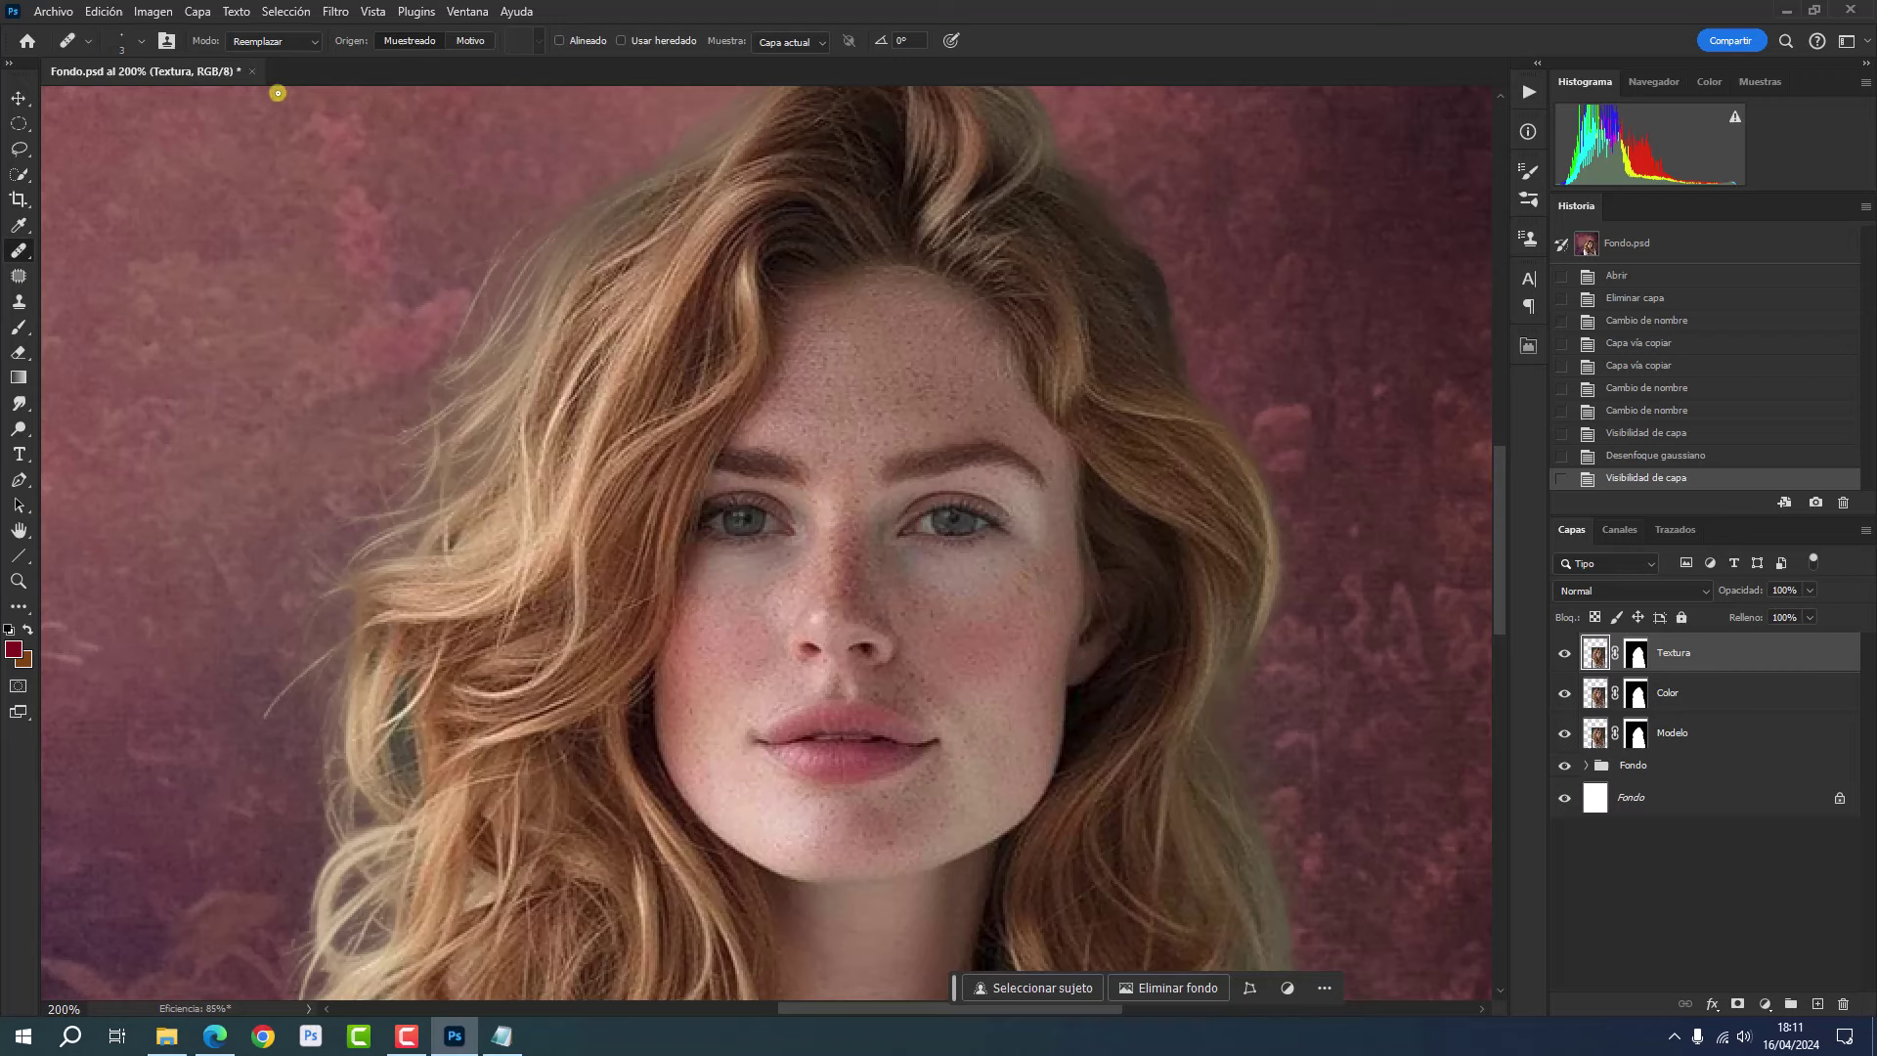
click(152, 11)
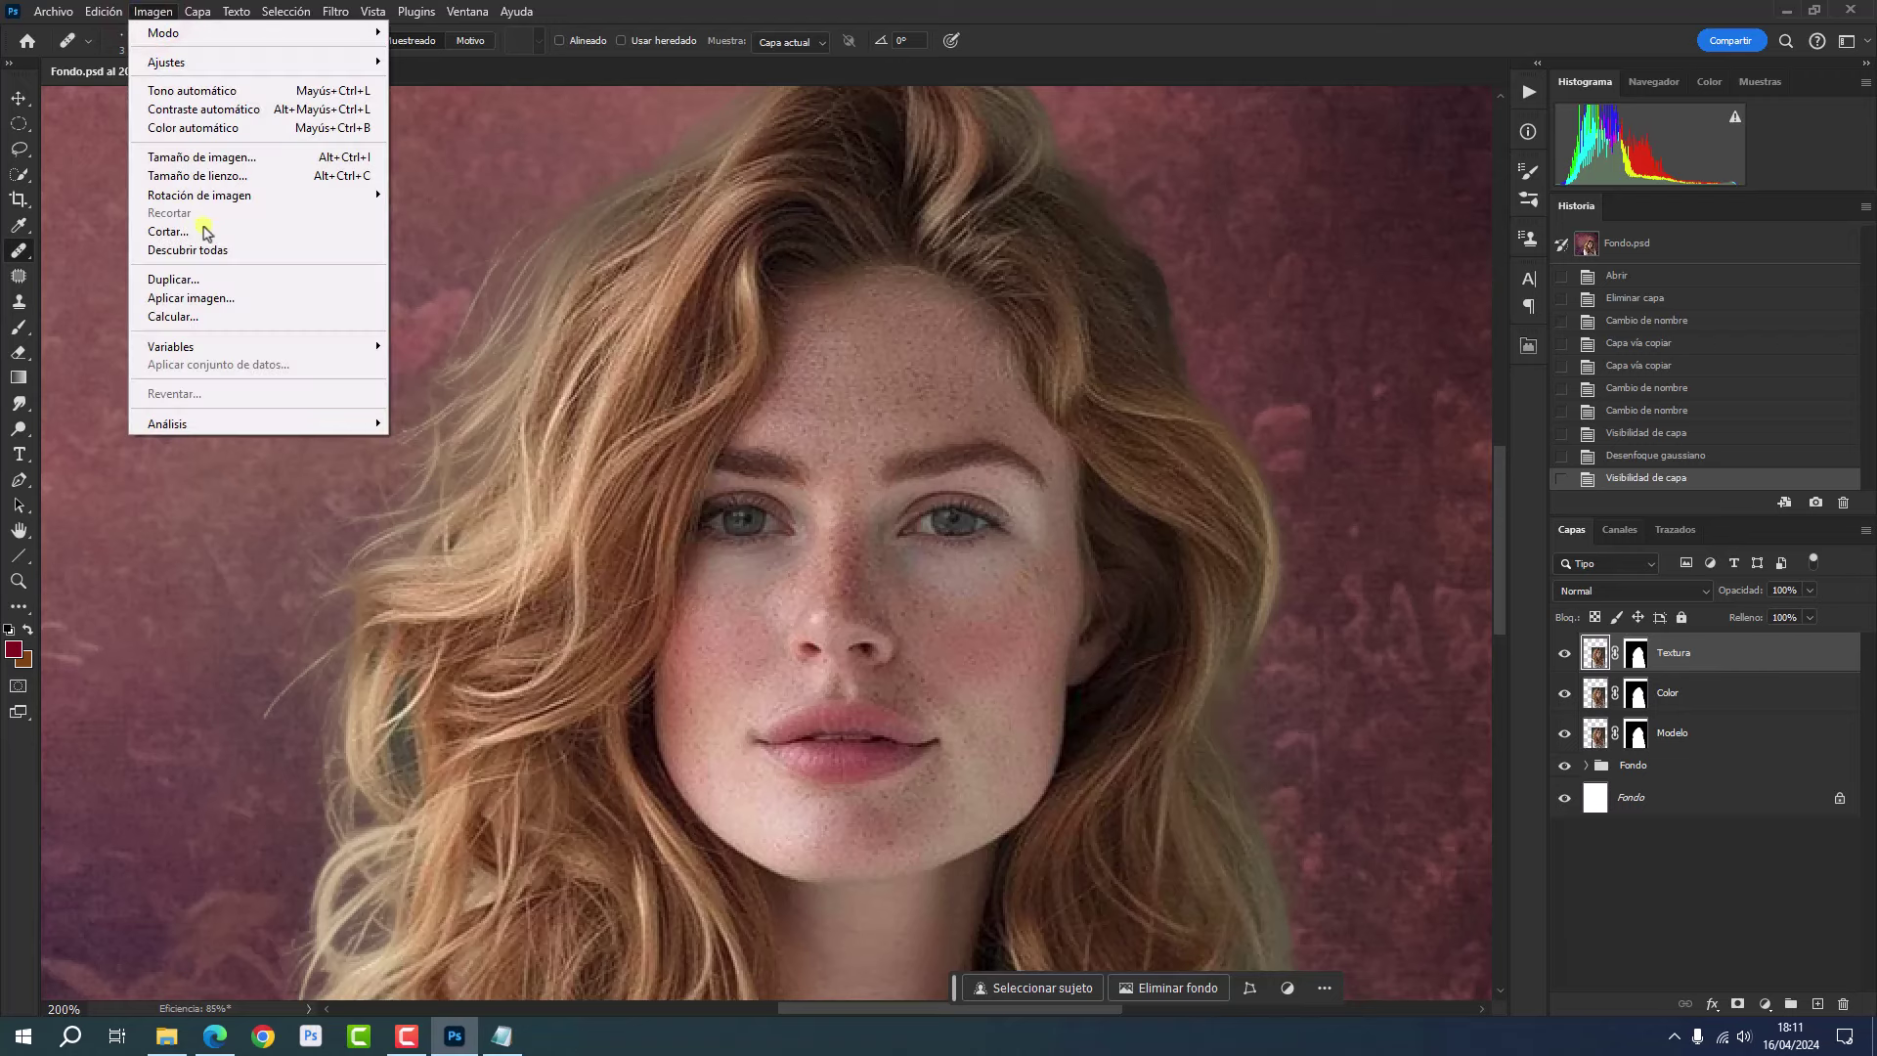
click(219, 299)
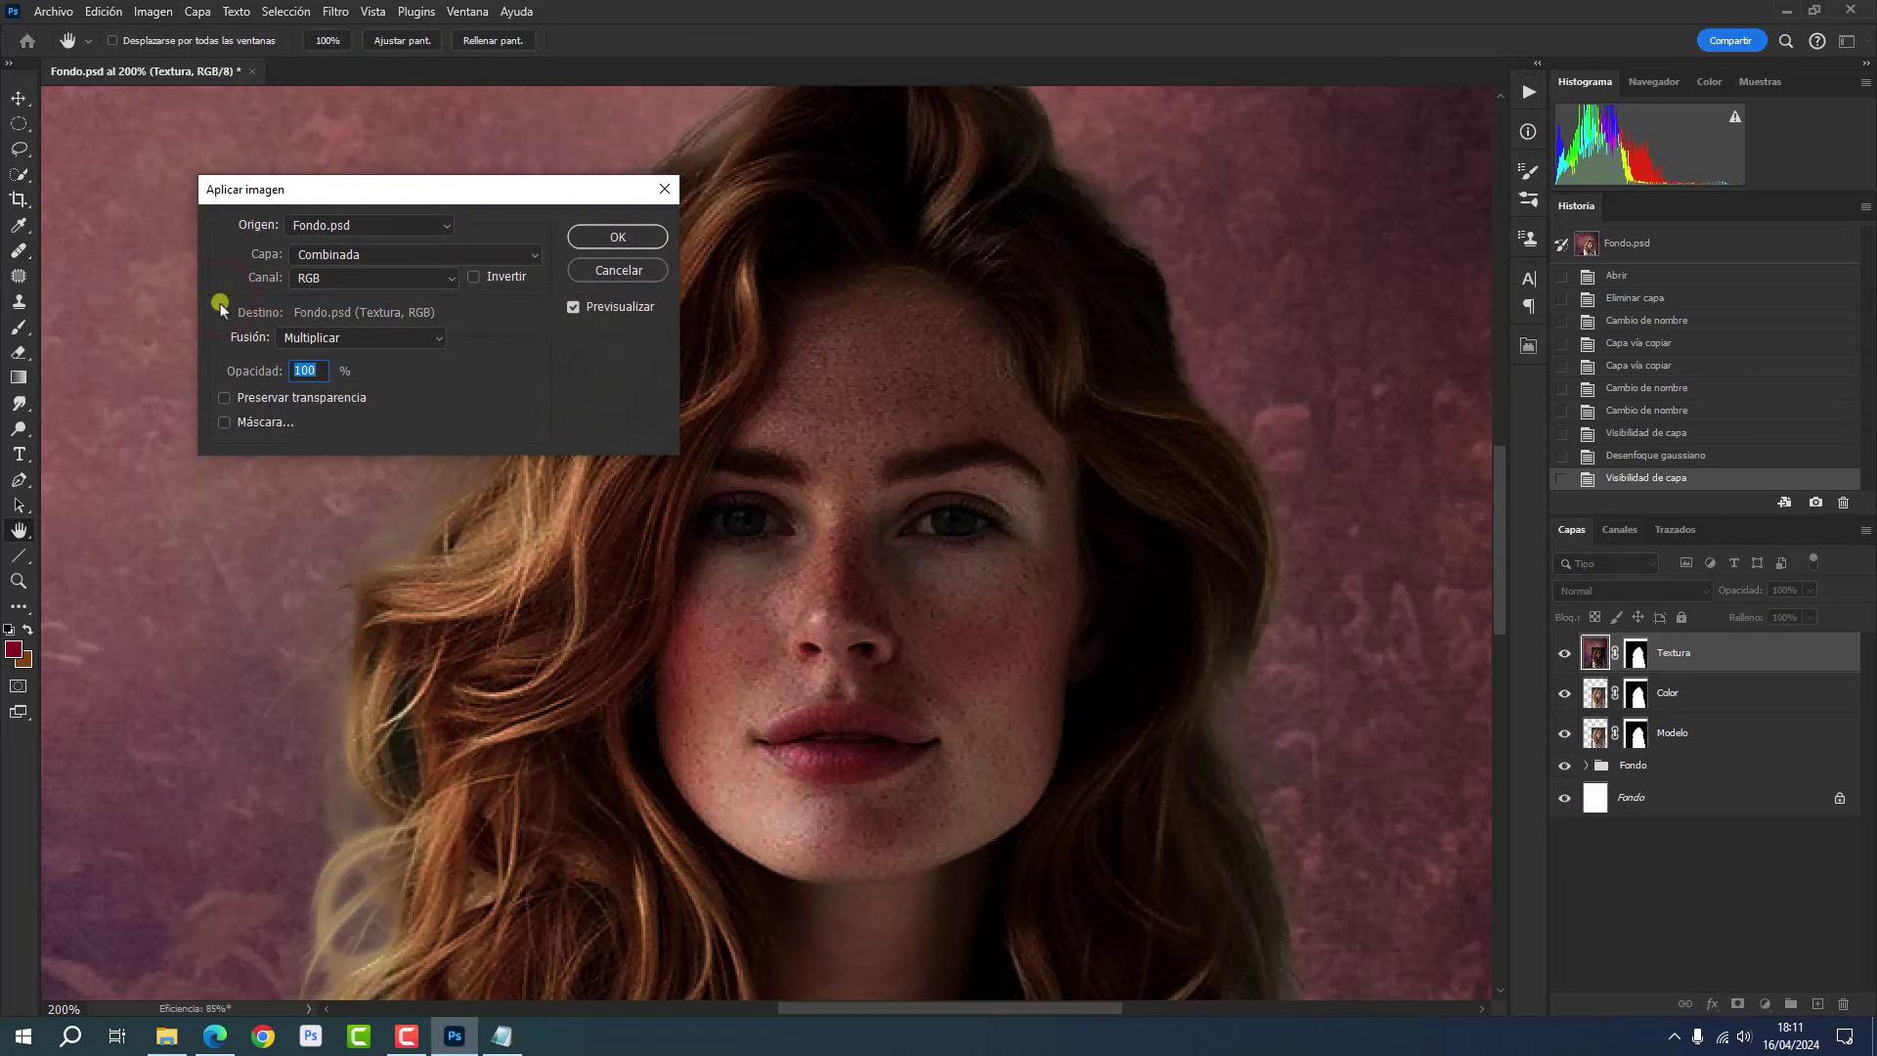
click(389, 257)
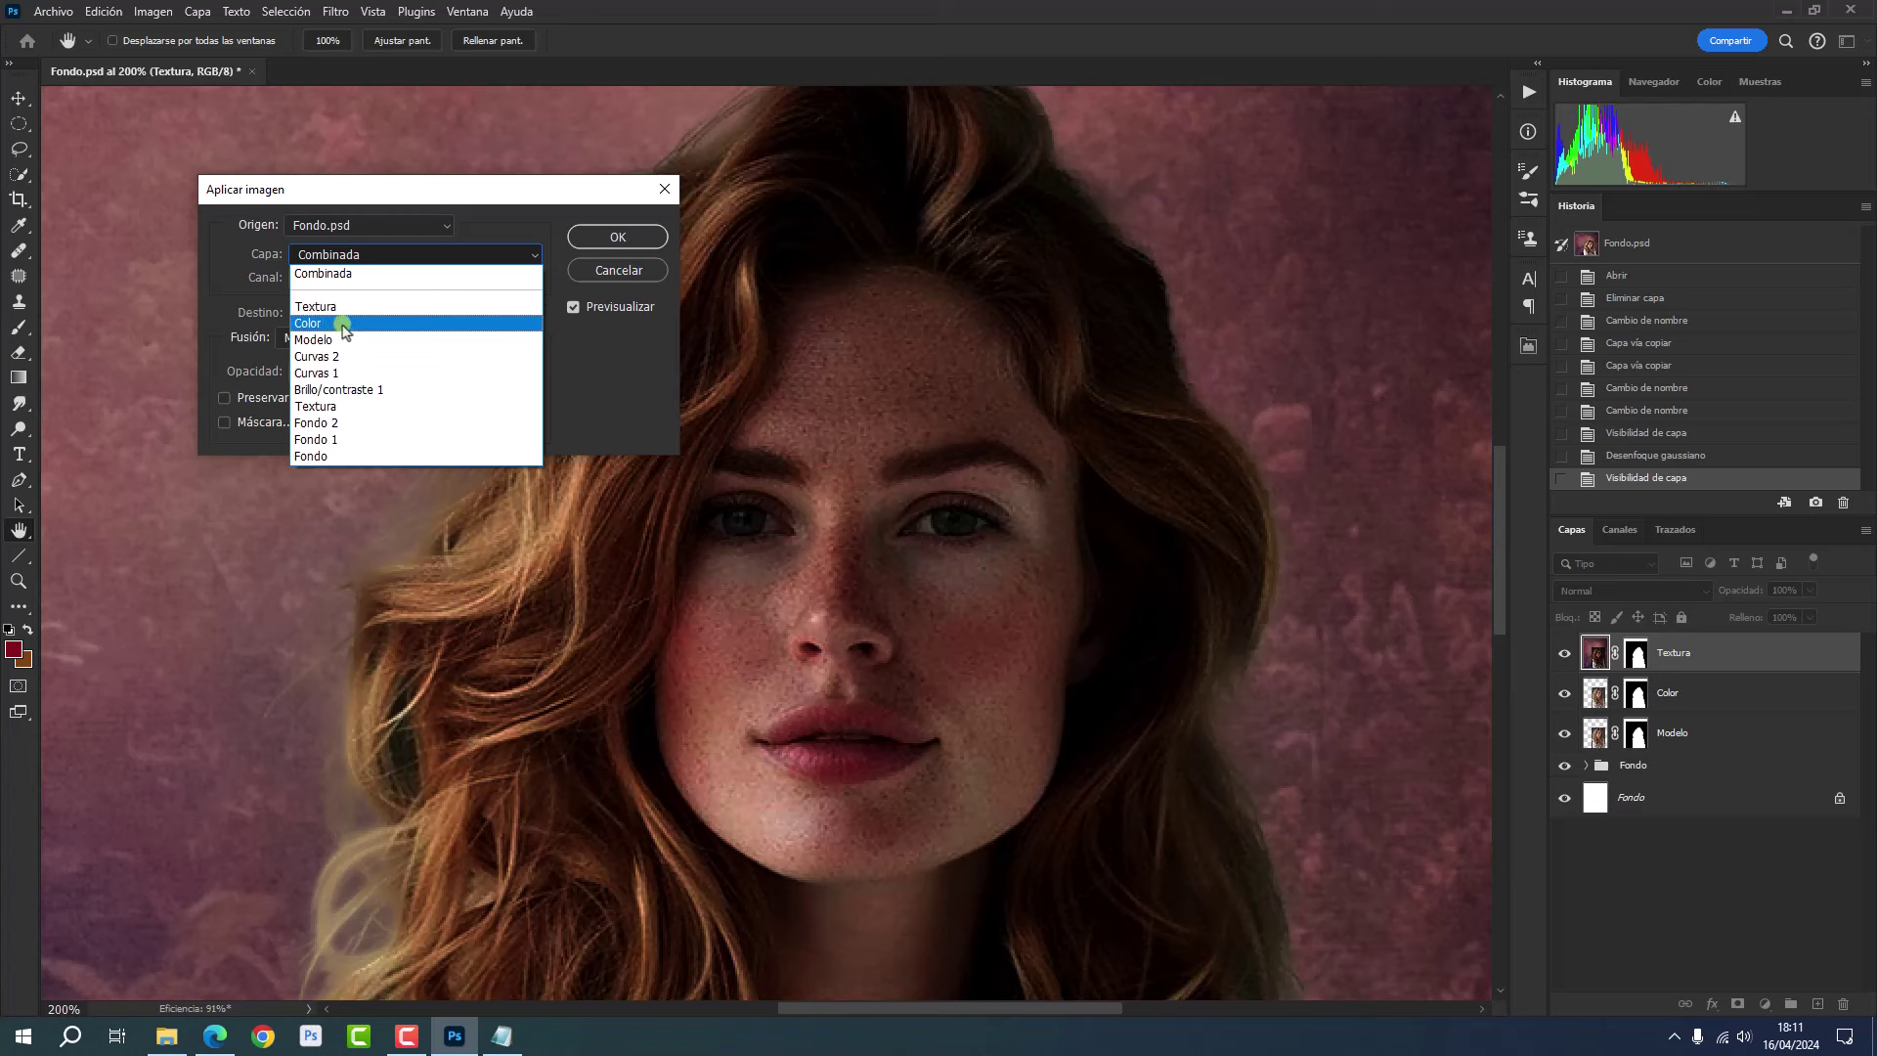
click(342, 323)
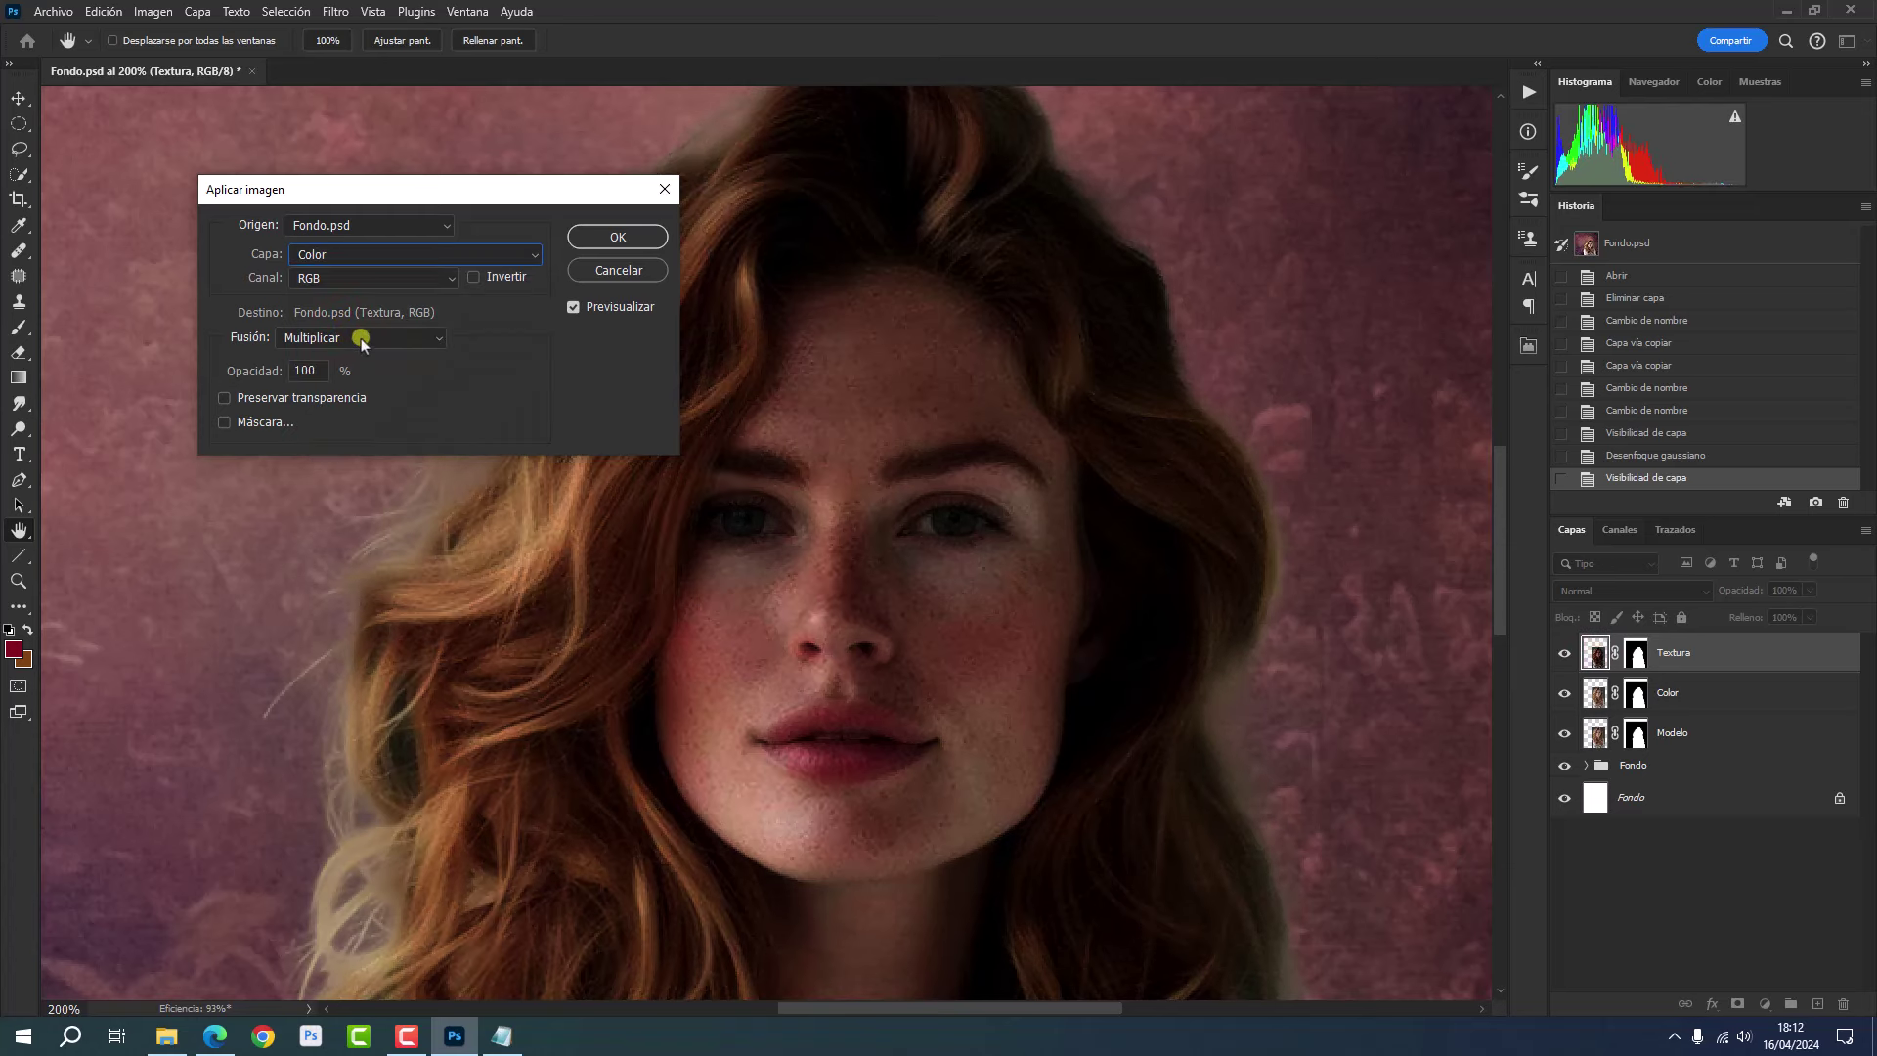
click(362, 339)
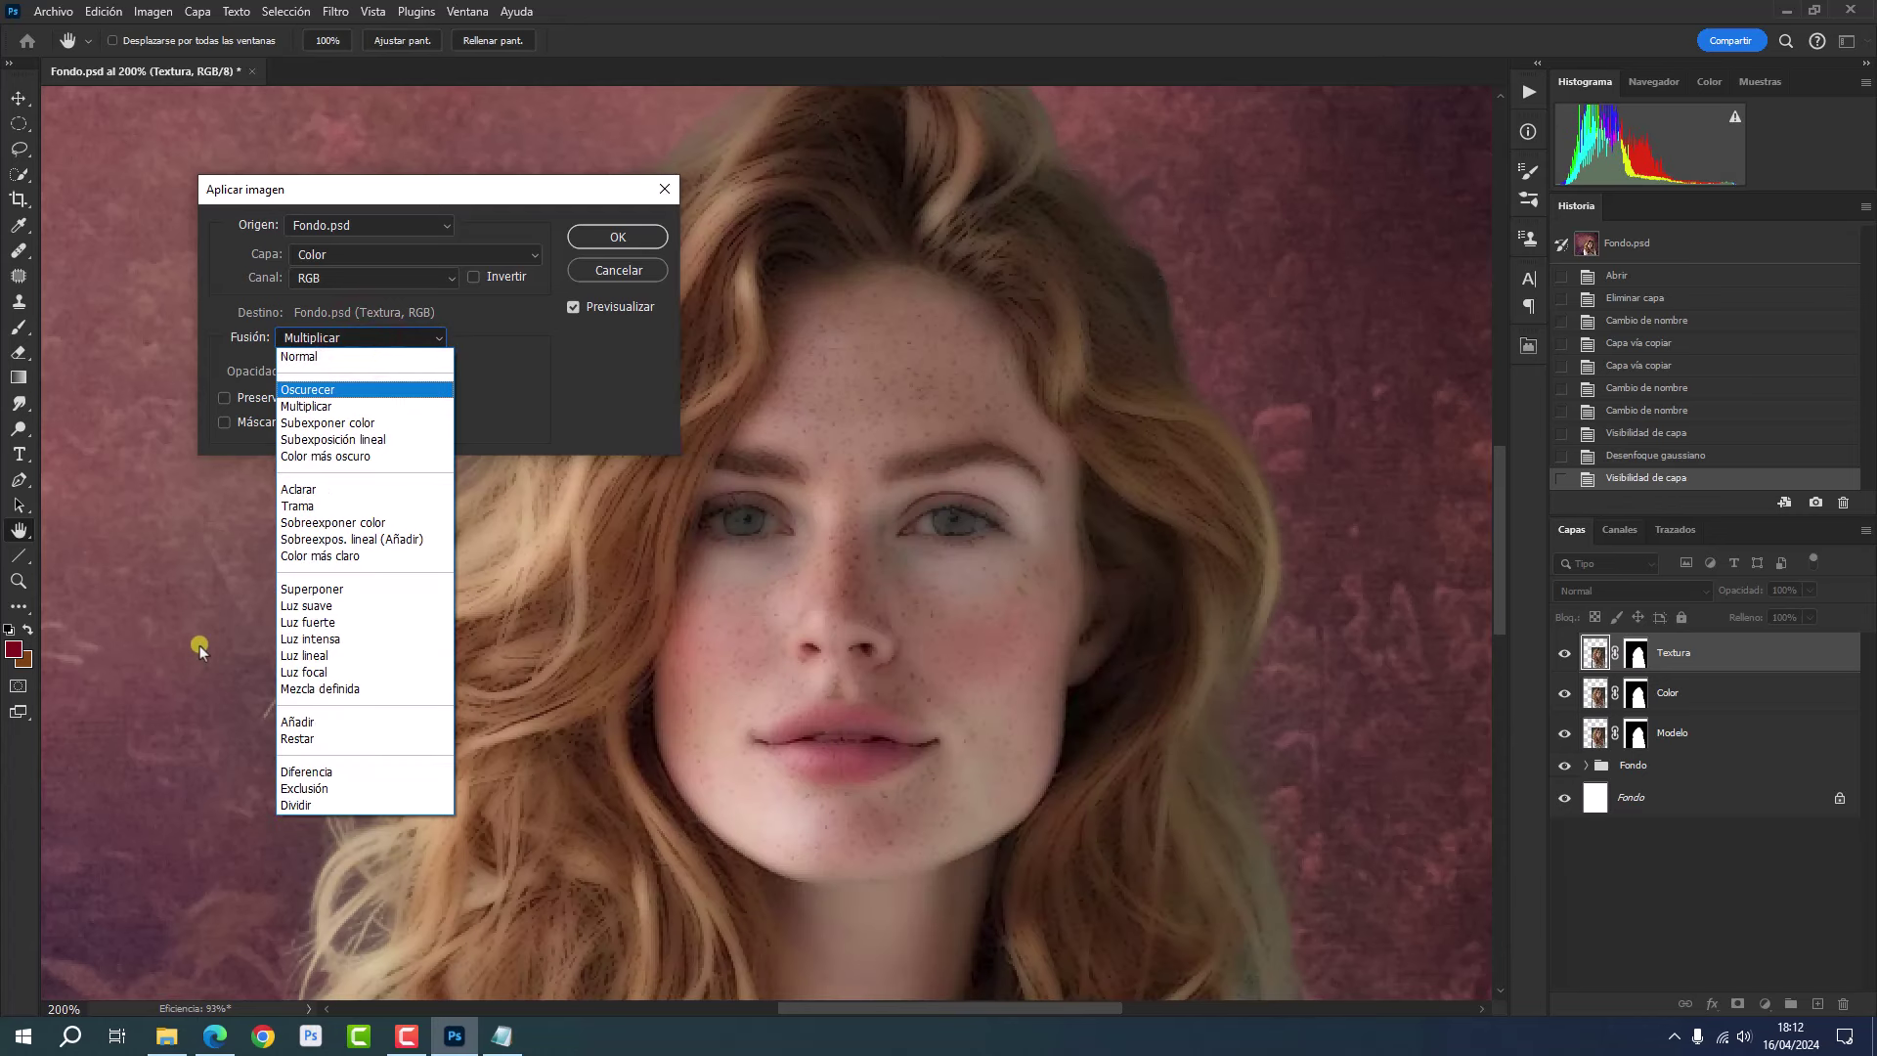
click(290, 740)
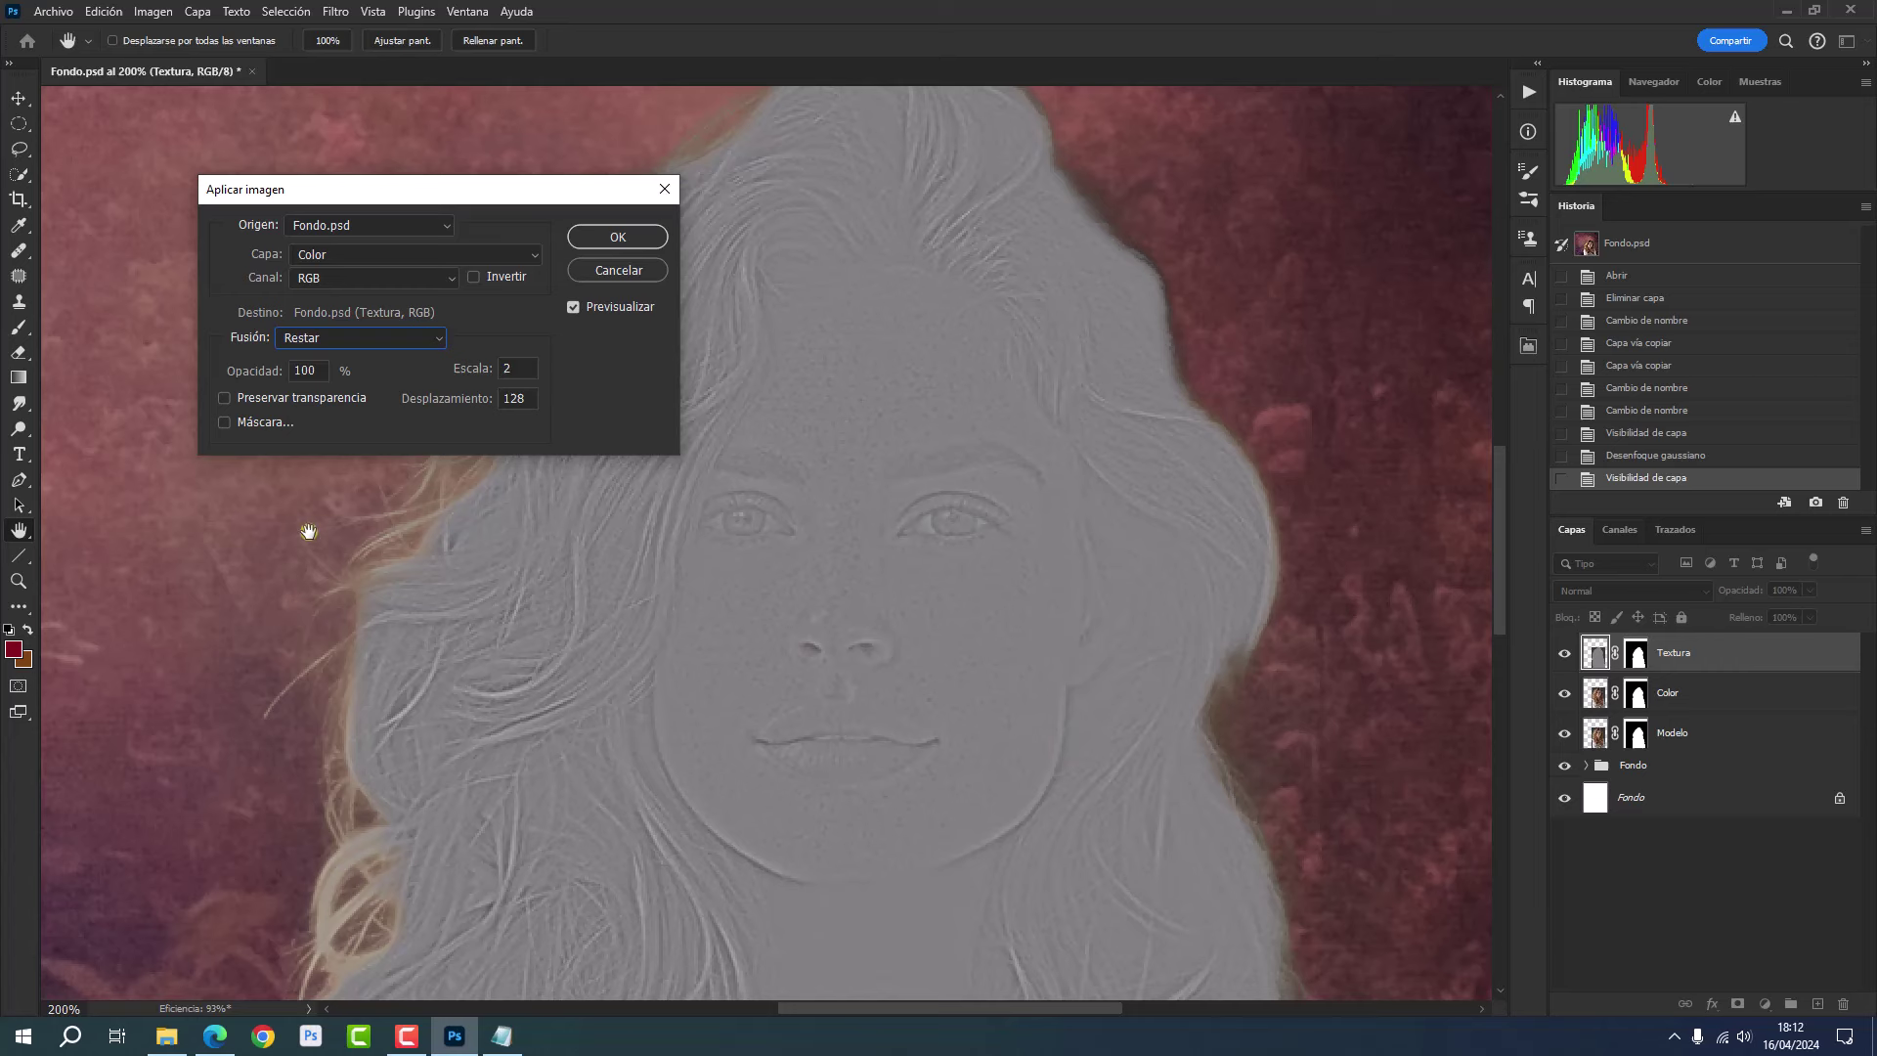
click(639, 238)
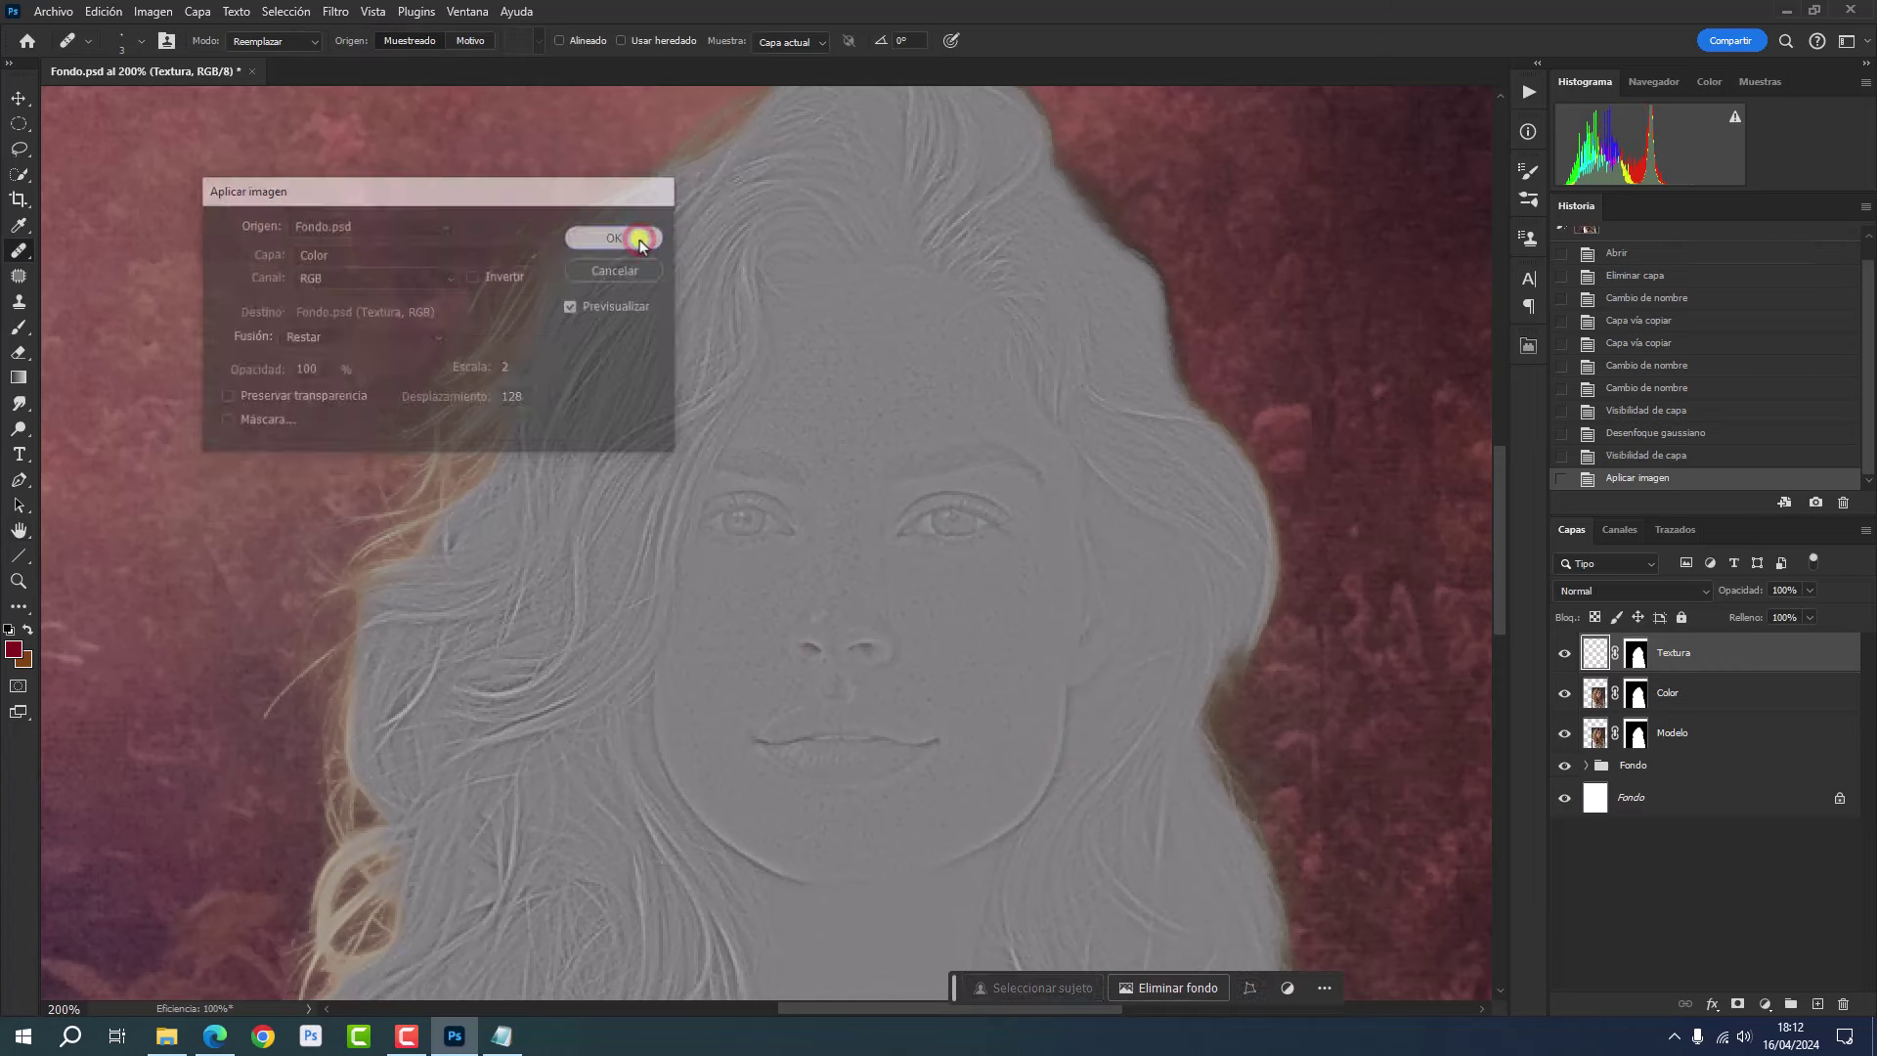
- Set Textura to Linear Light blending and group it with the Color layer
click(1576, 591)
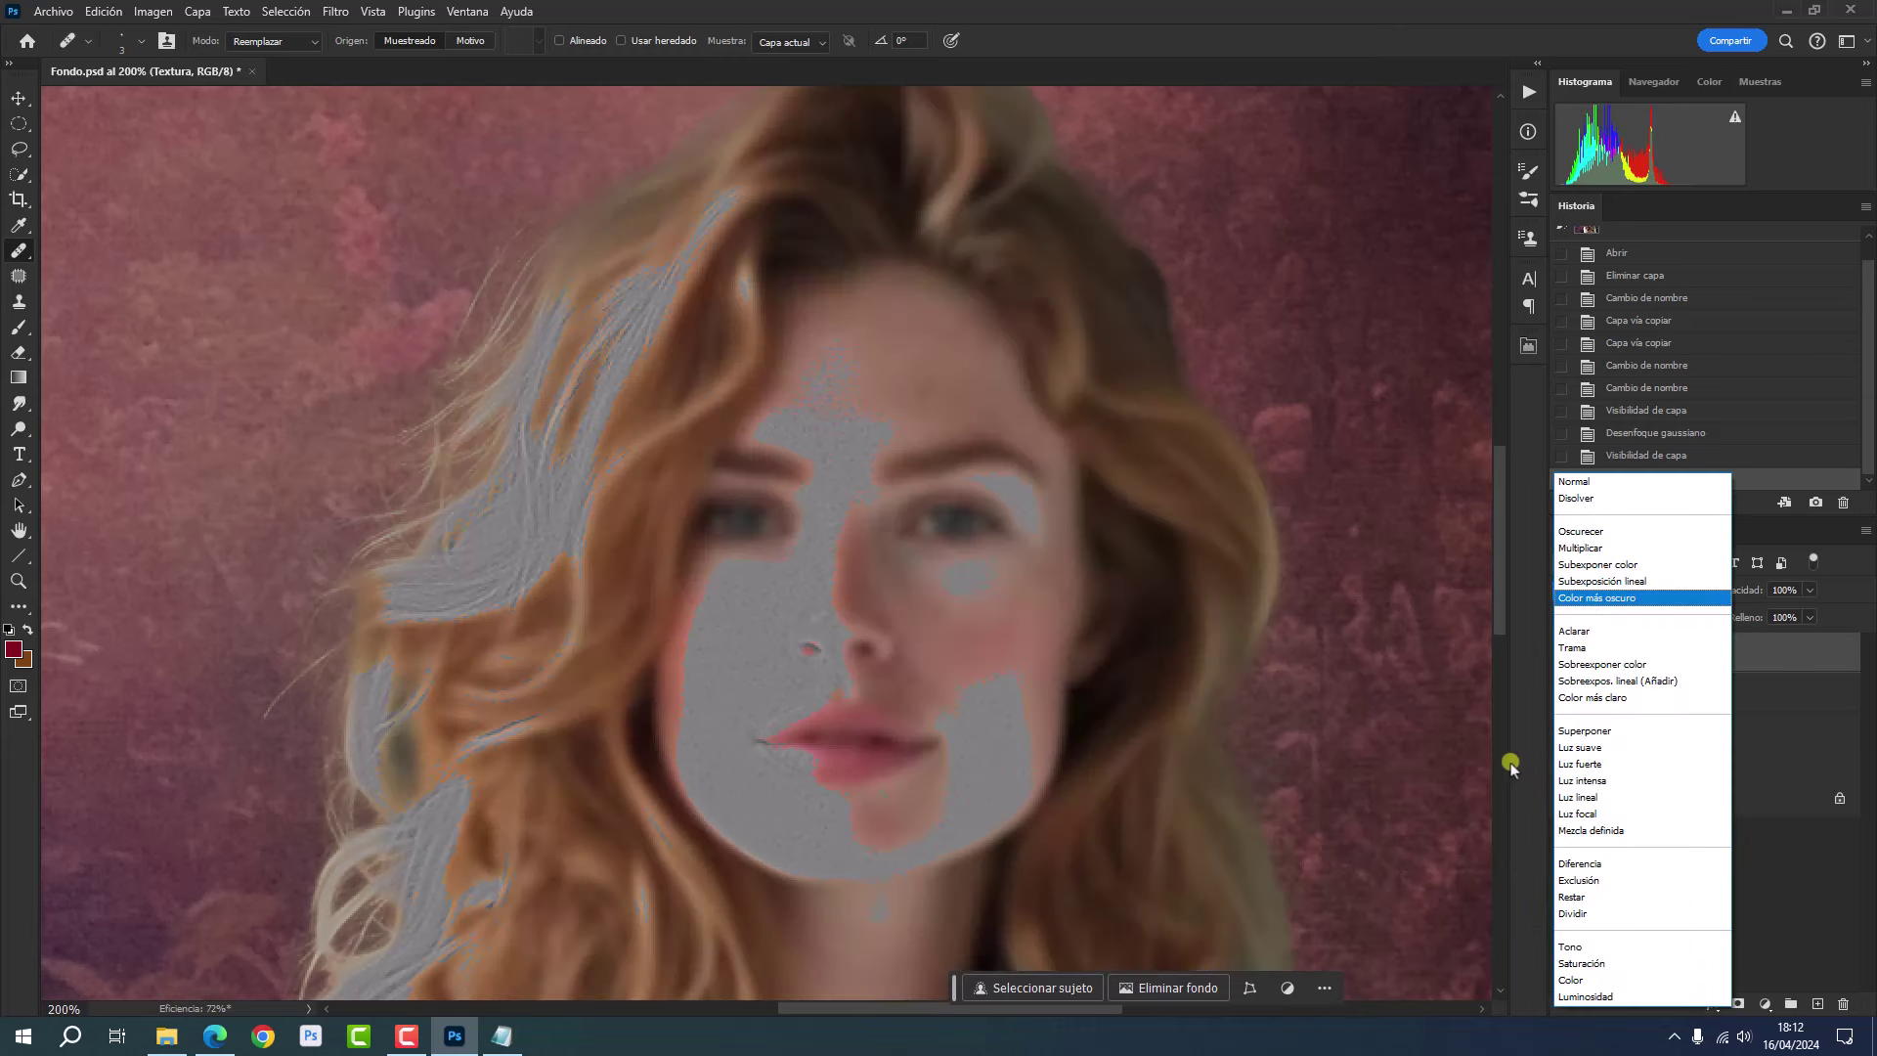
click(1563, 797)
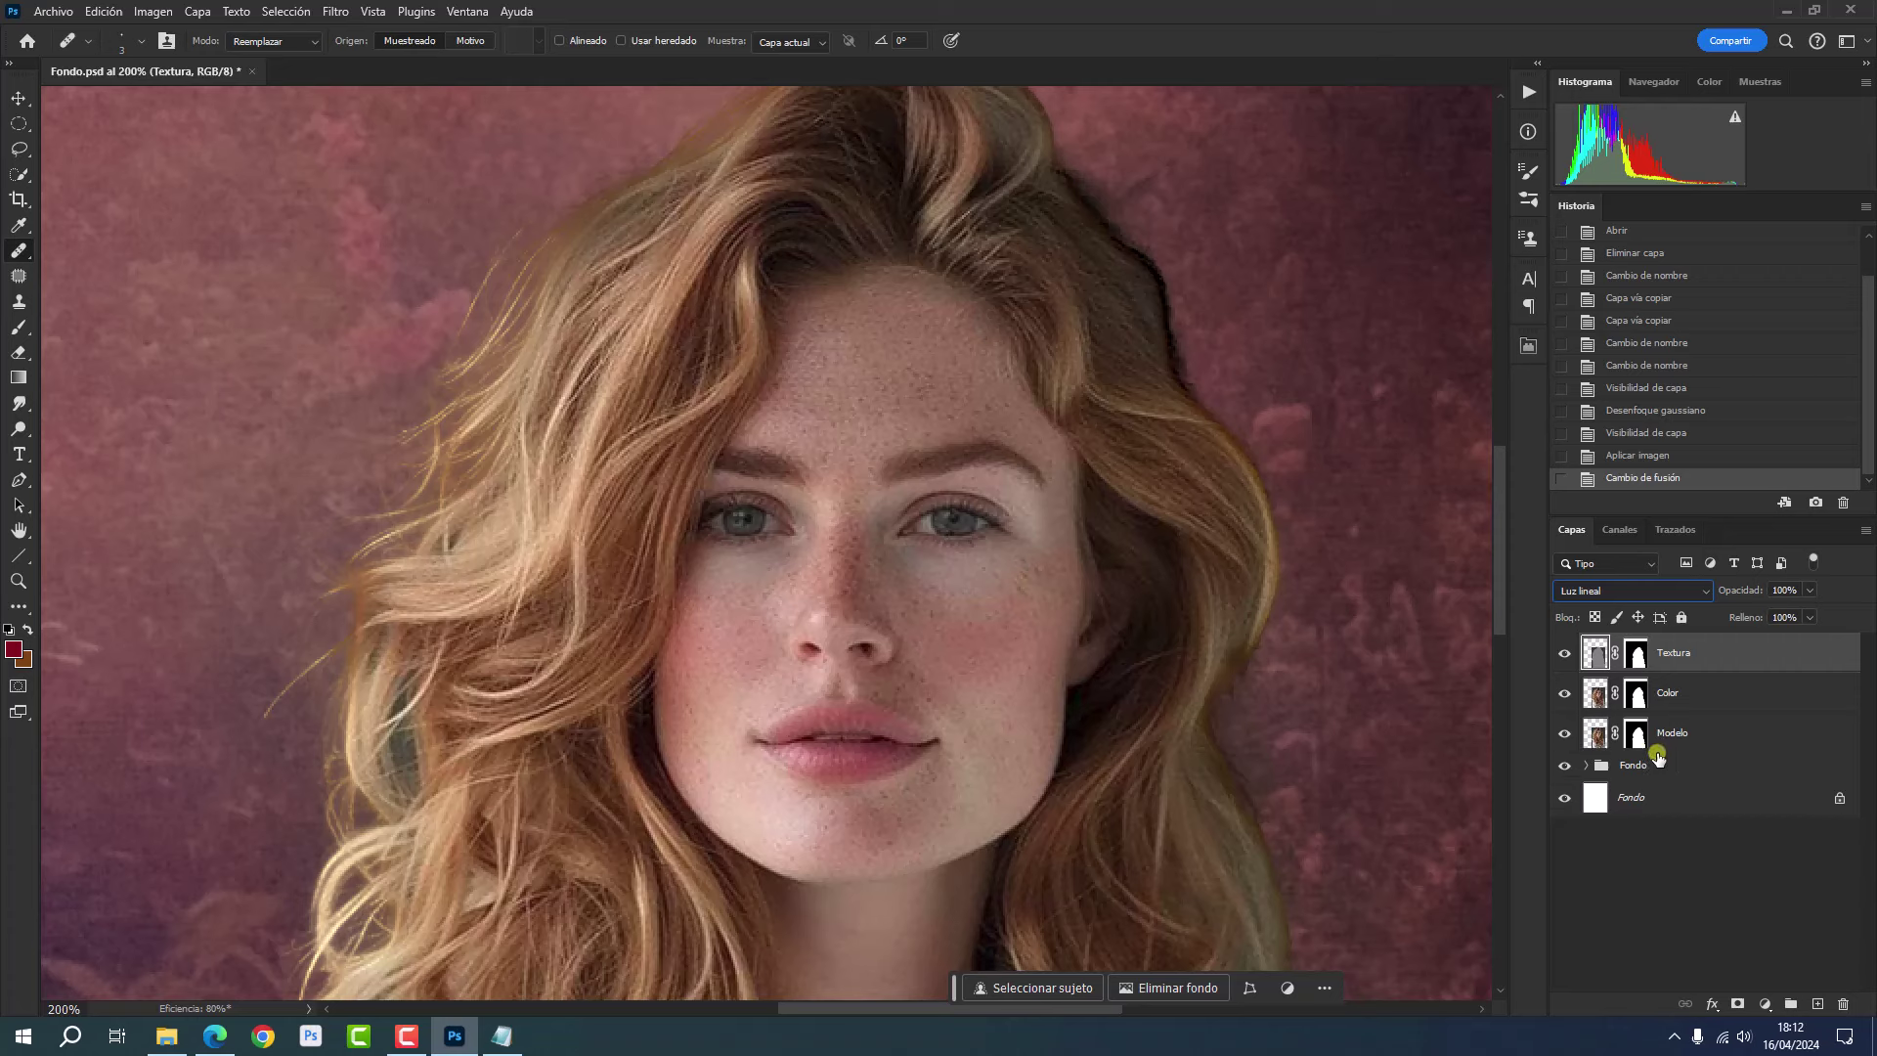
ctrl+click(1740, 700)
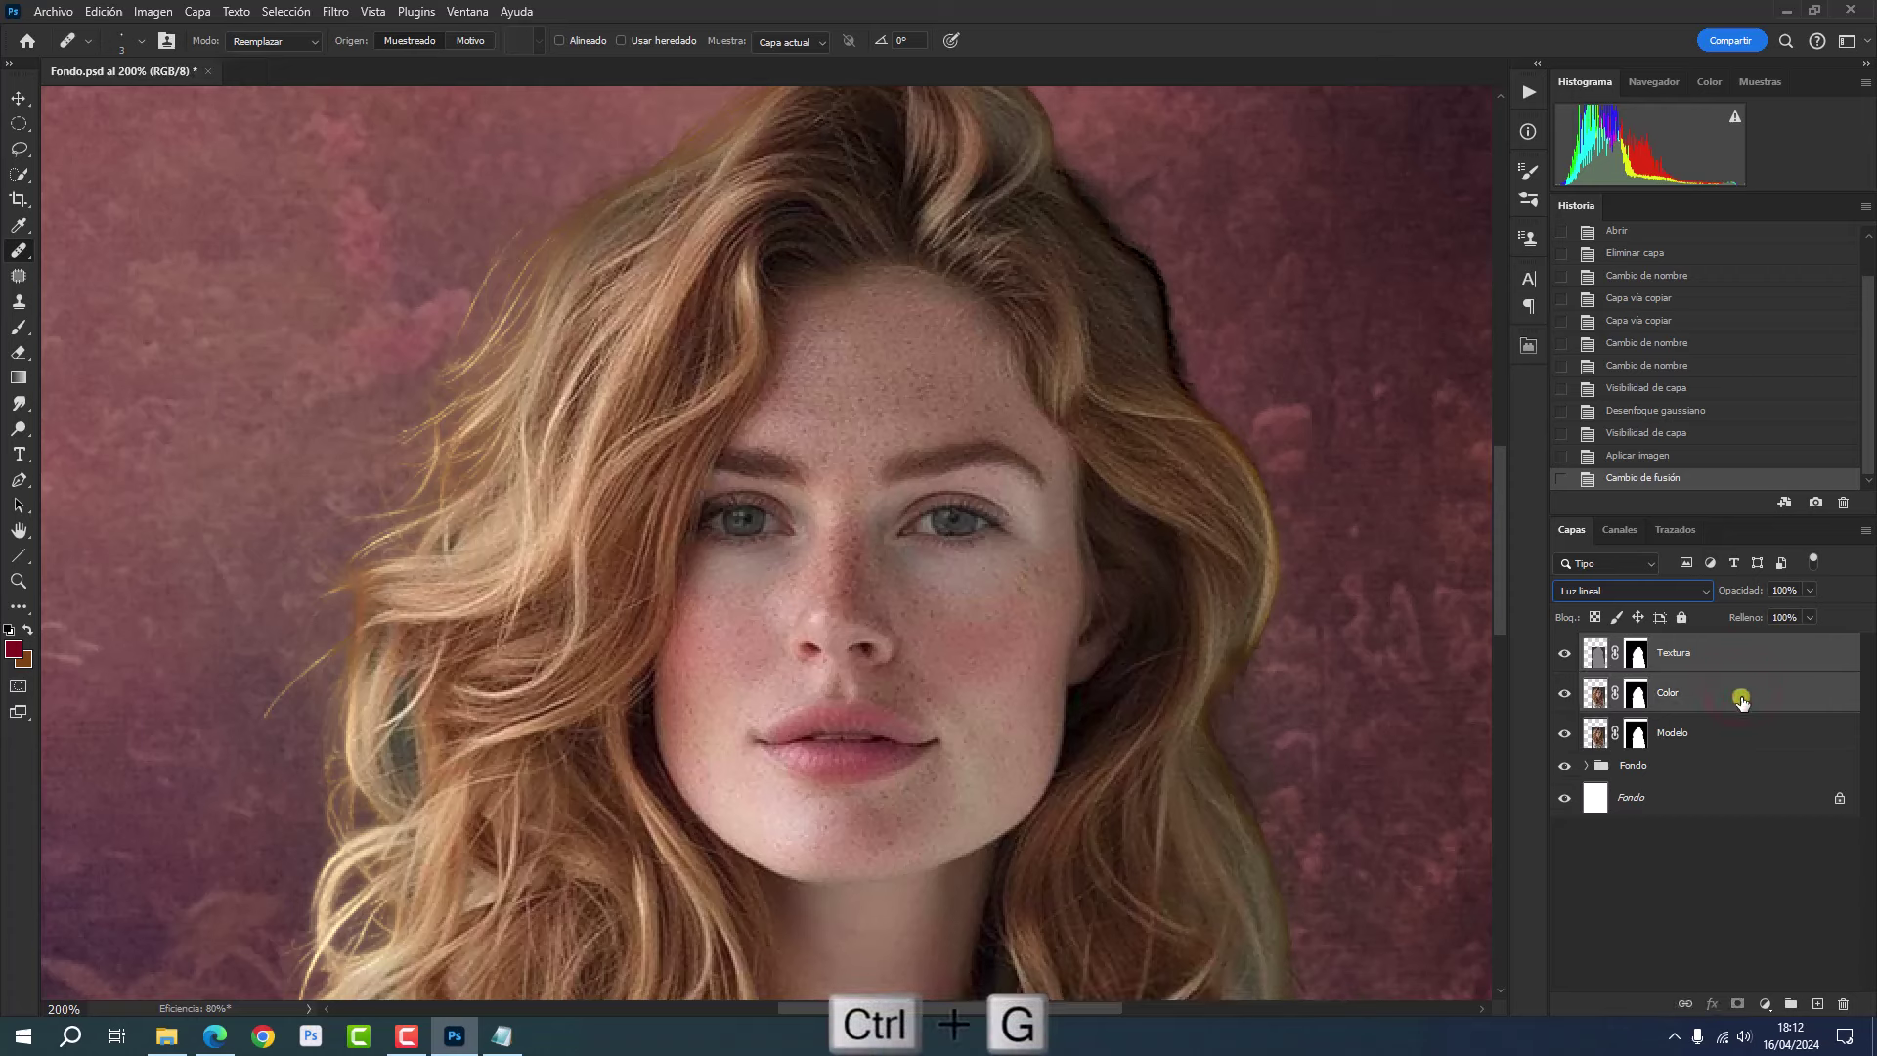
key(ctrl+g)
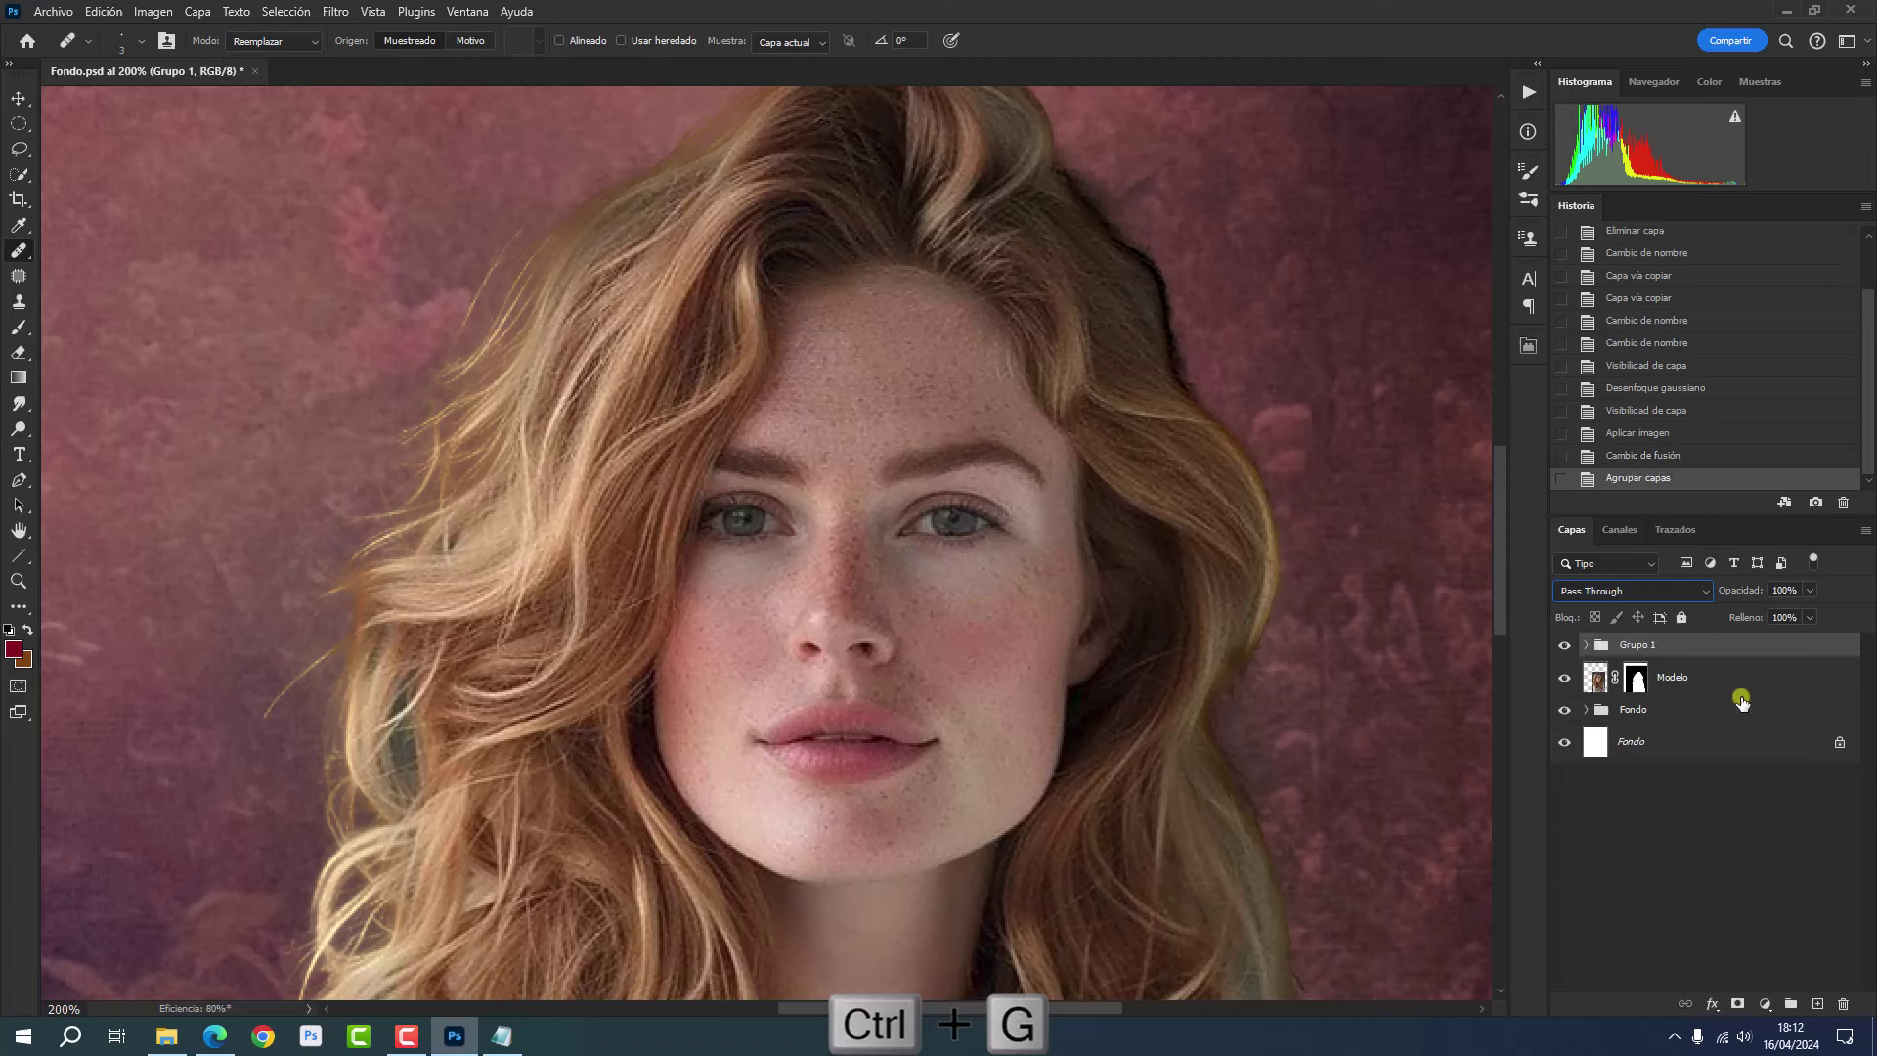
- Name the group SF, toggle its visibility to compare, and expand it
double_click(1631, 645)
text(SF)
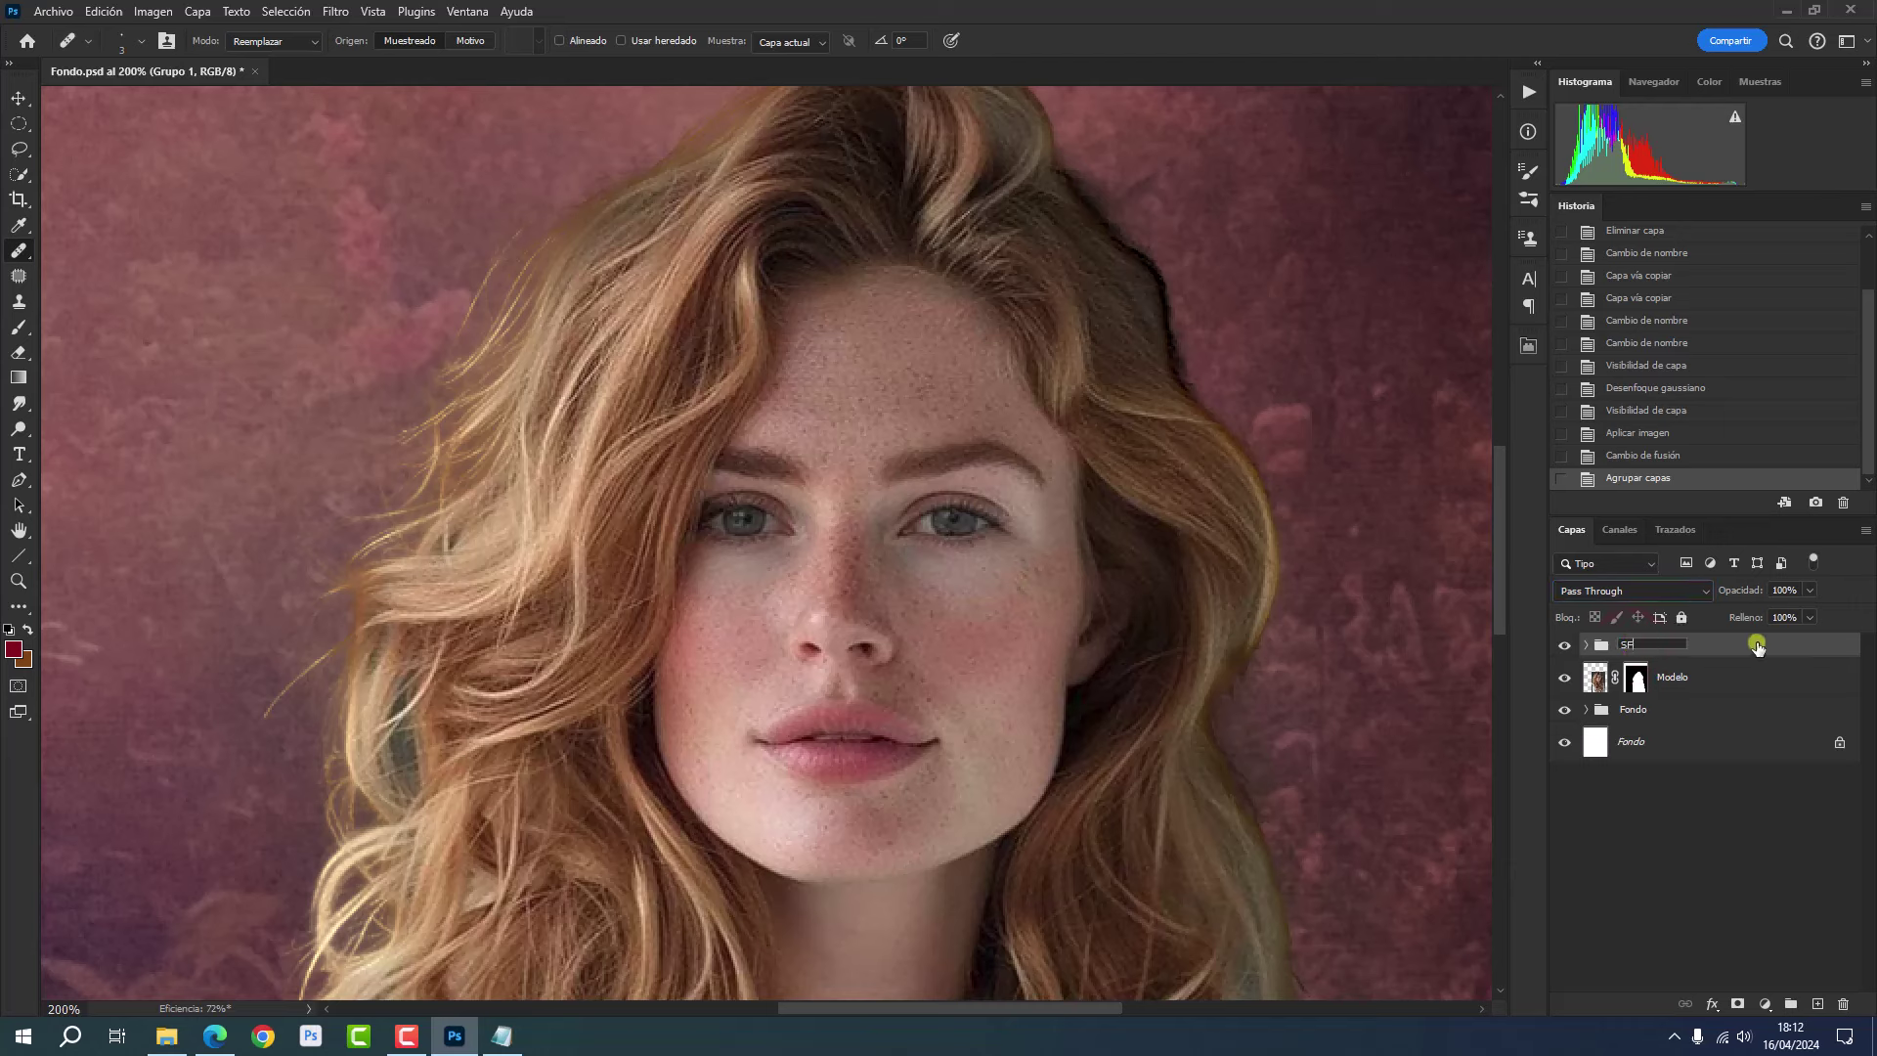
key(Return)
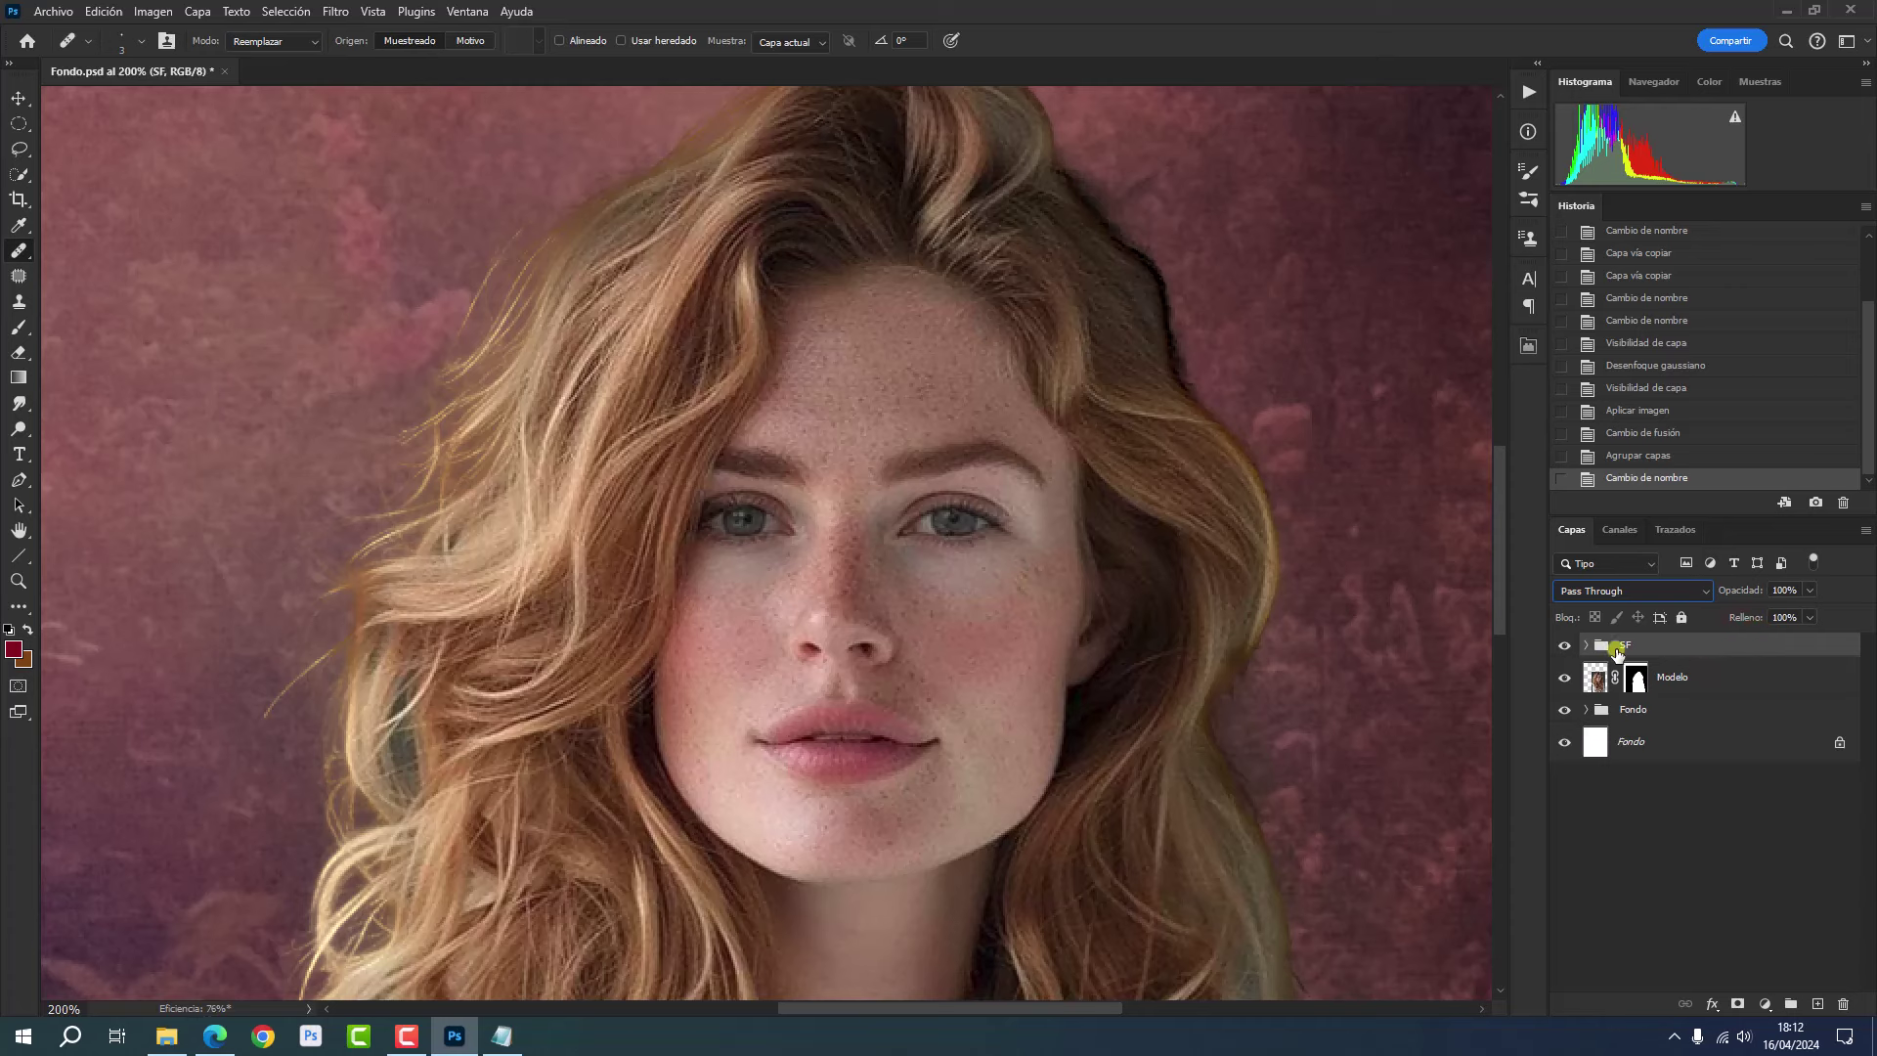
click(1565, 647)
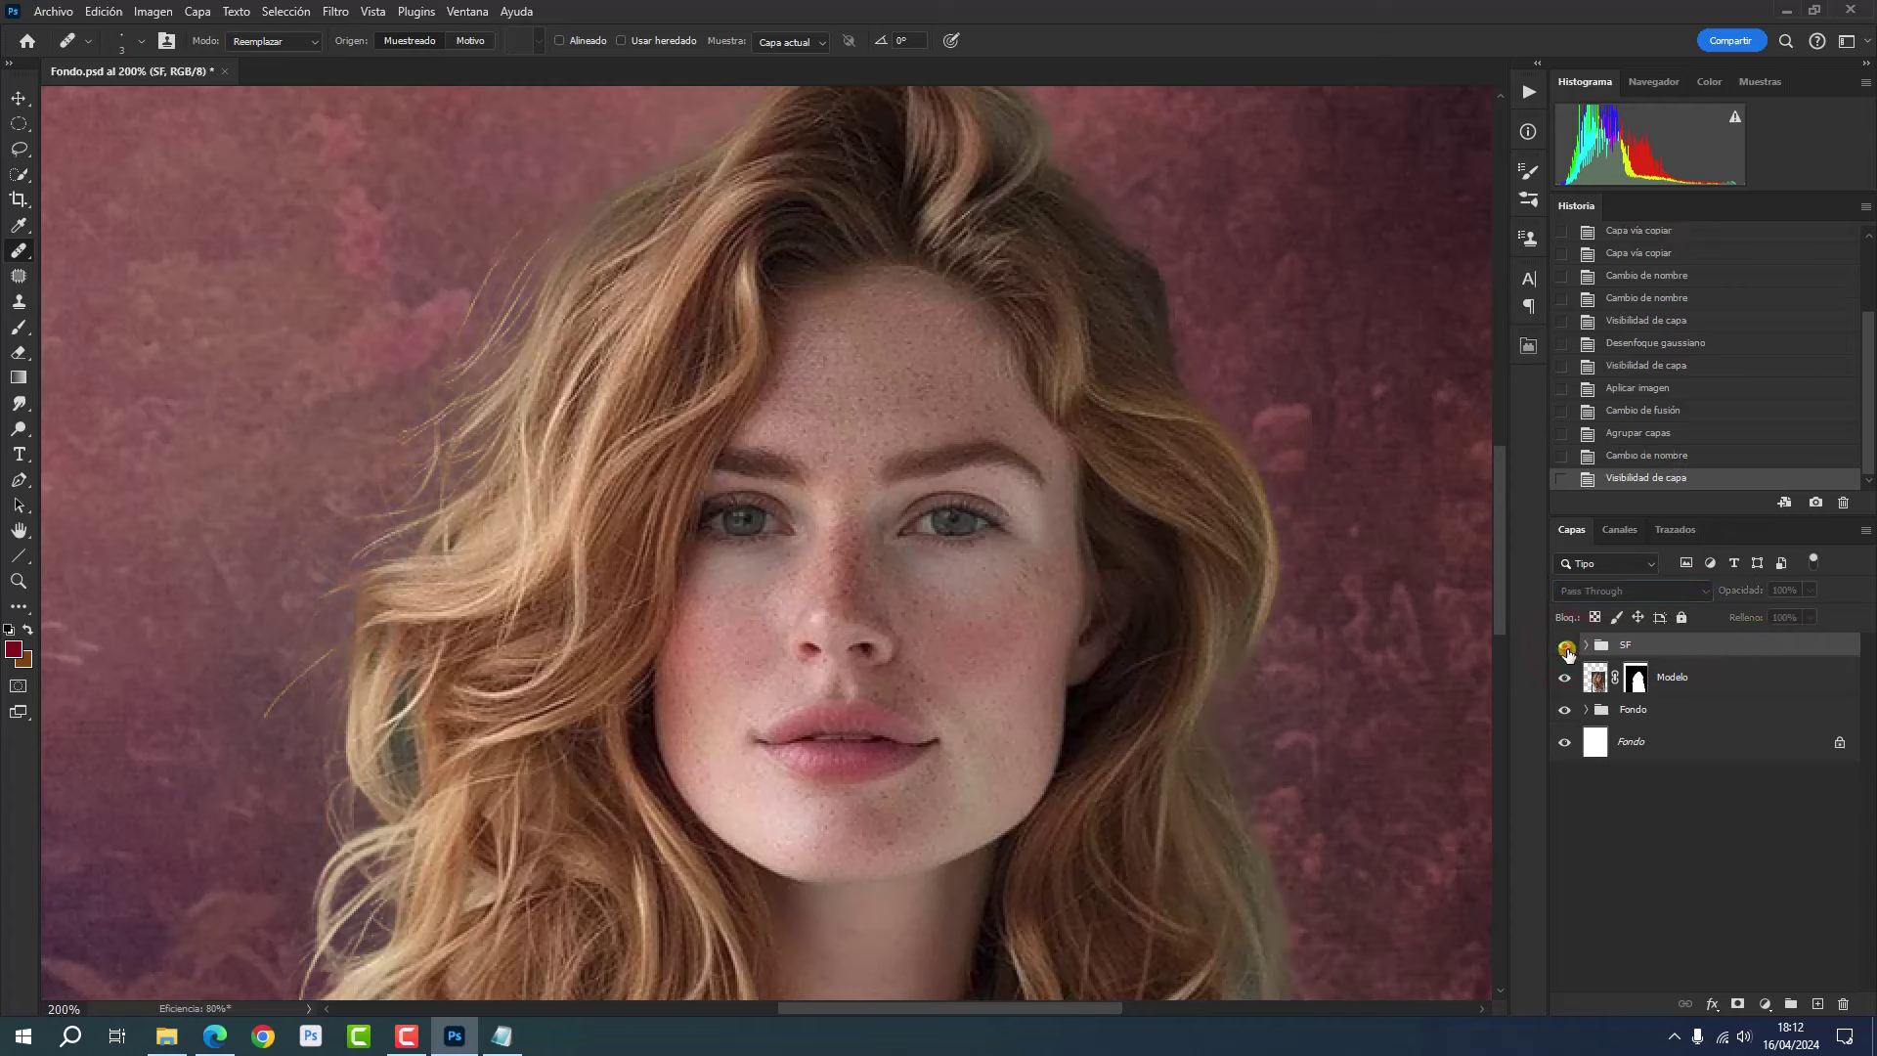
click(1565, 647)
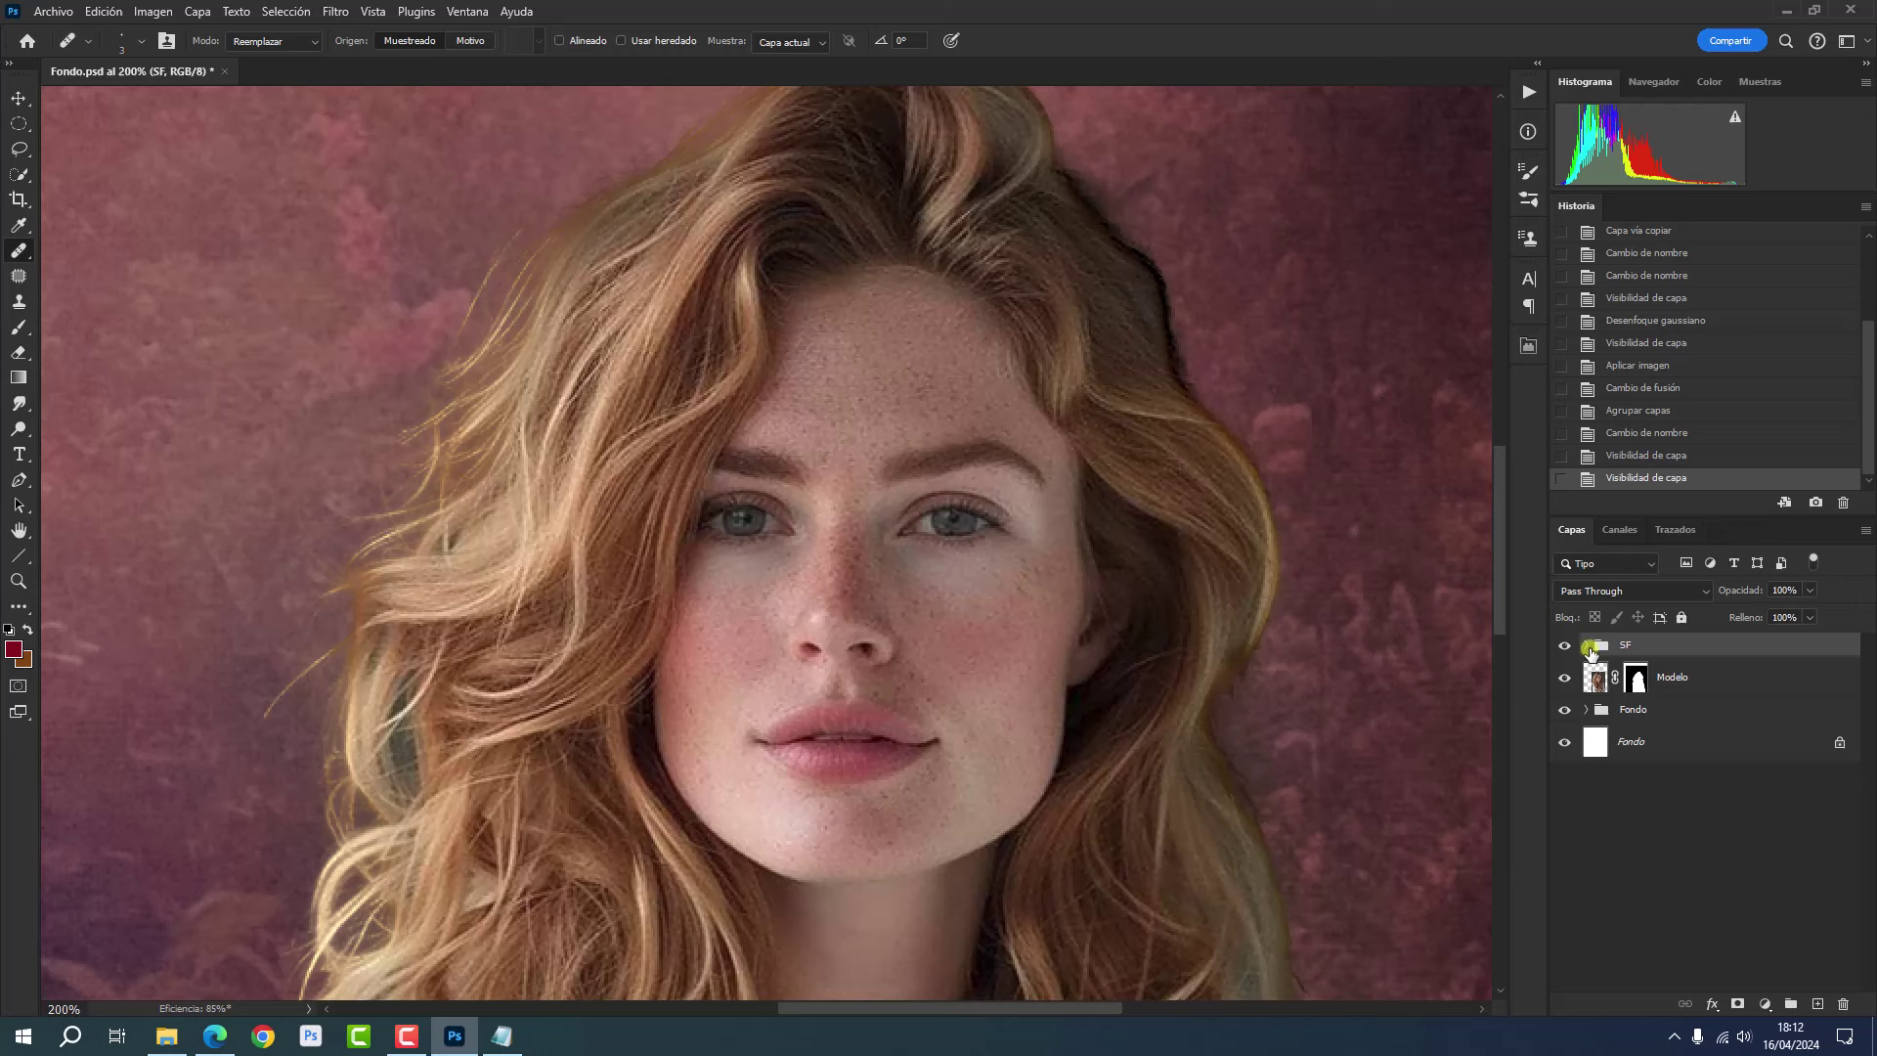
click(1588, 647)
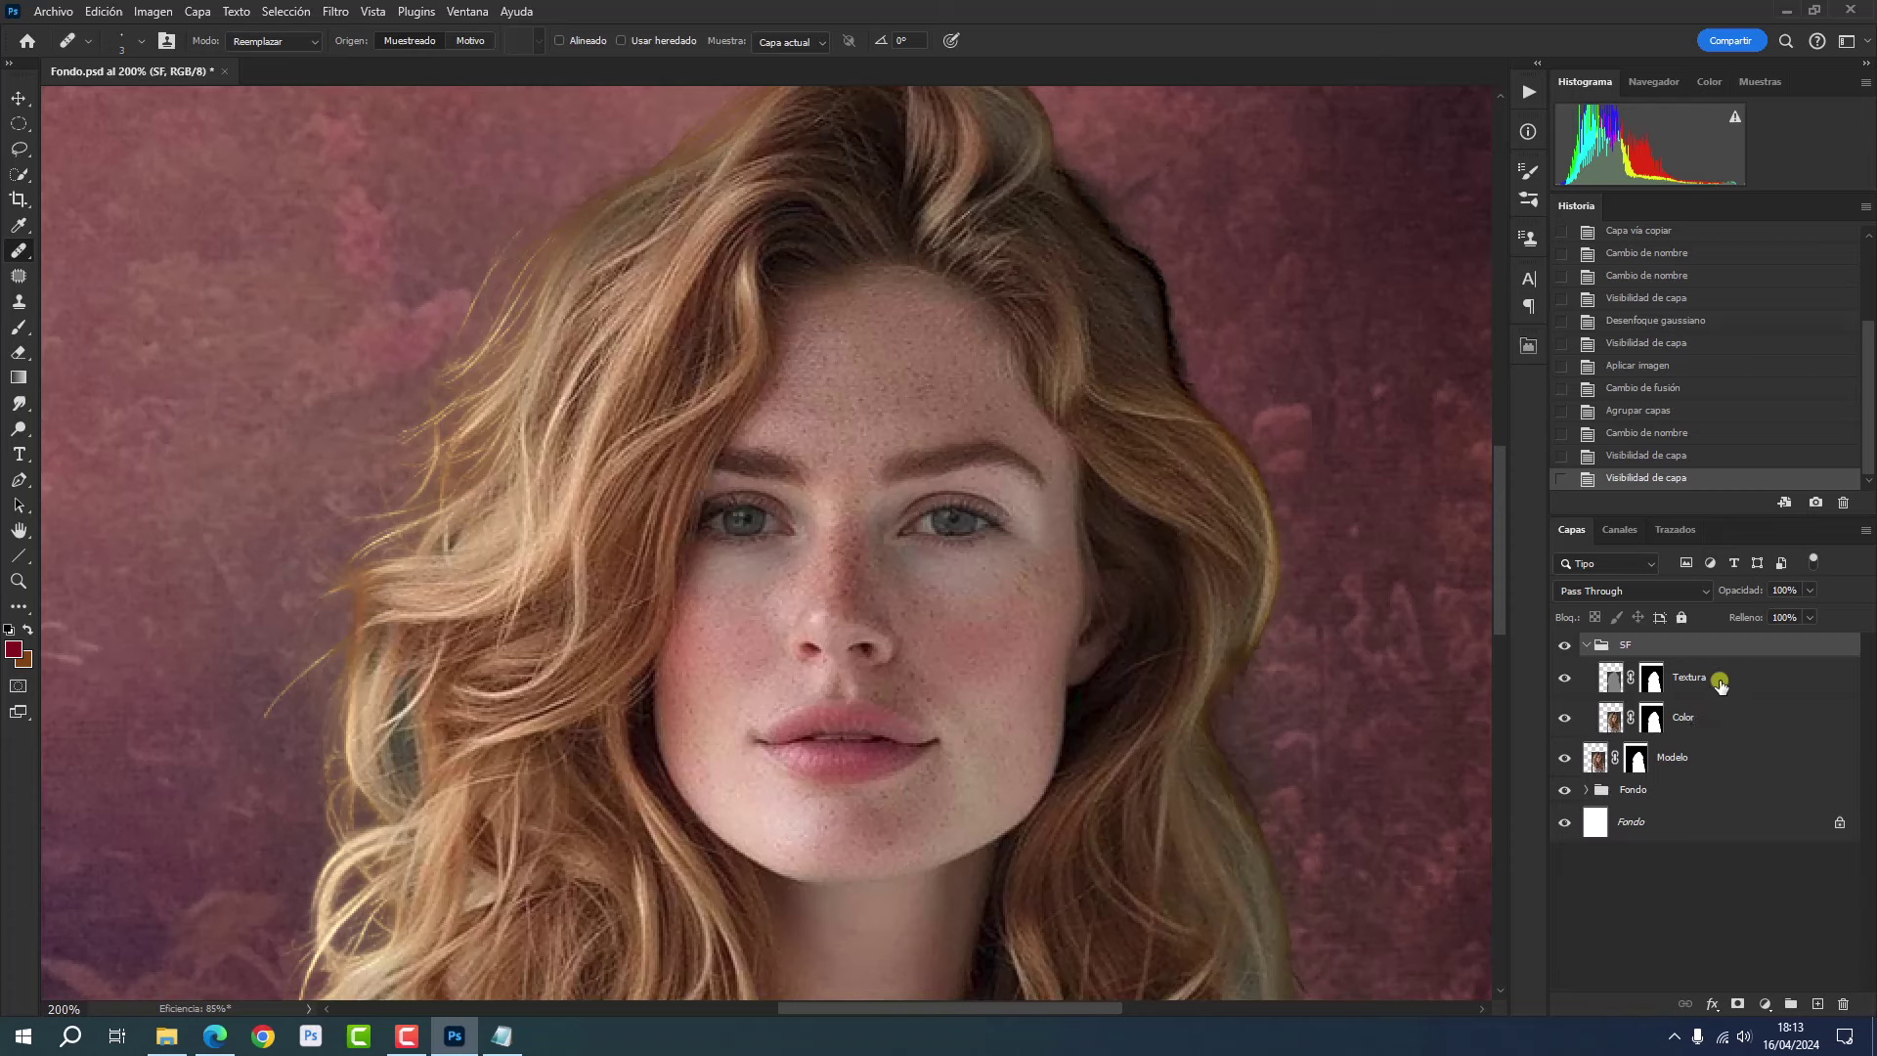
- Target the Textura layer, select the Healing Brush (Pincel corrector), and resize it
click(1723, 678)
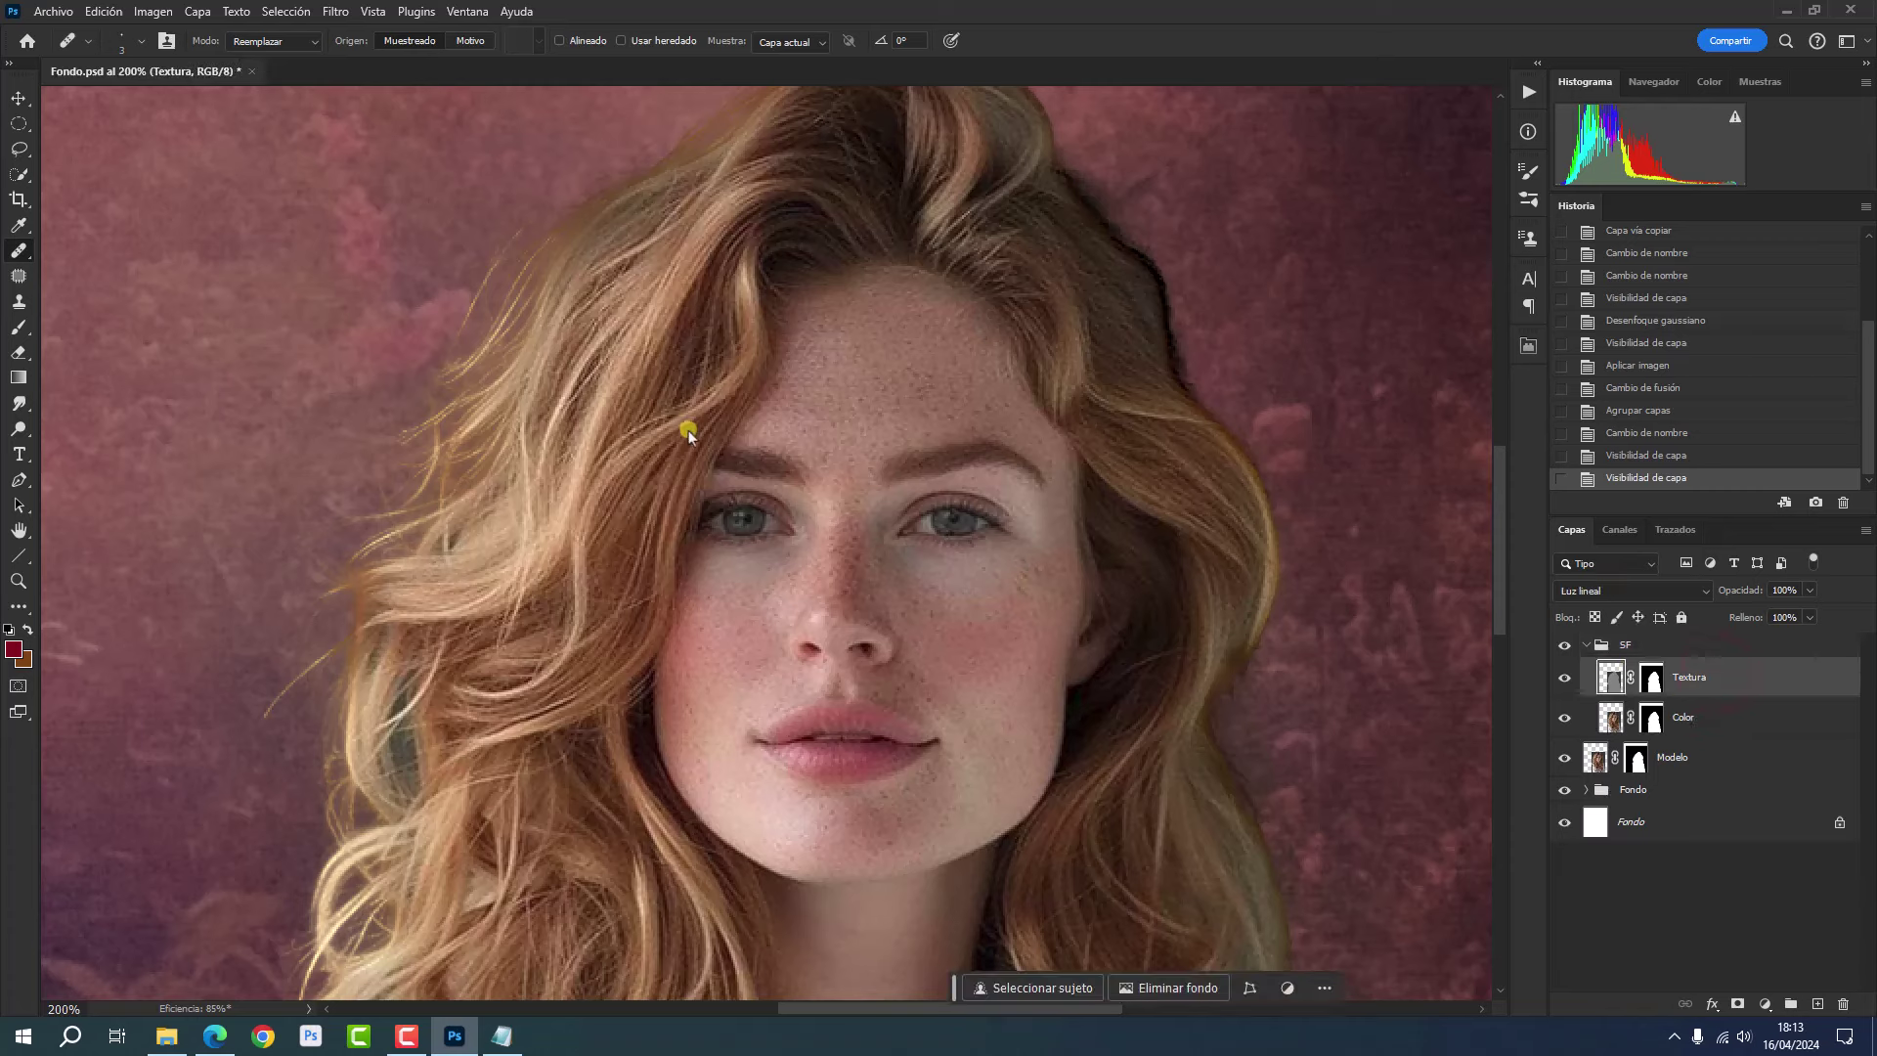
right_click(15, 256)
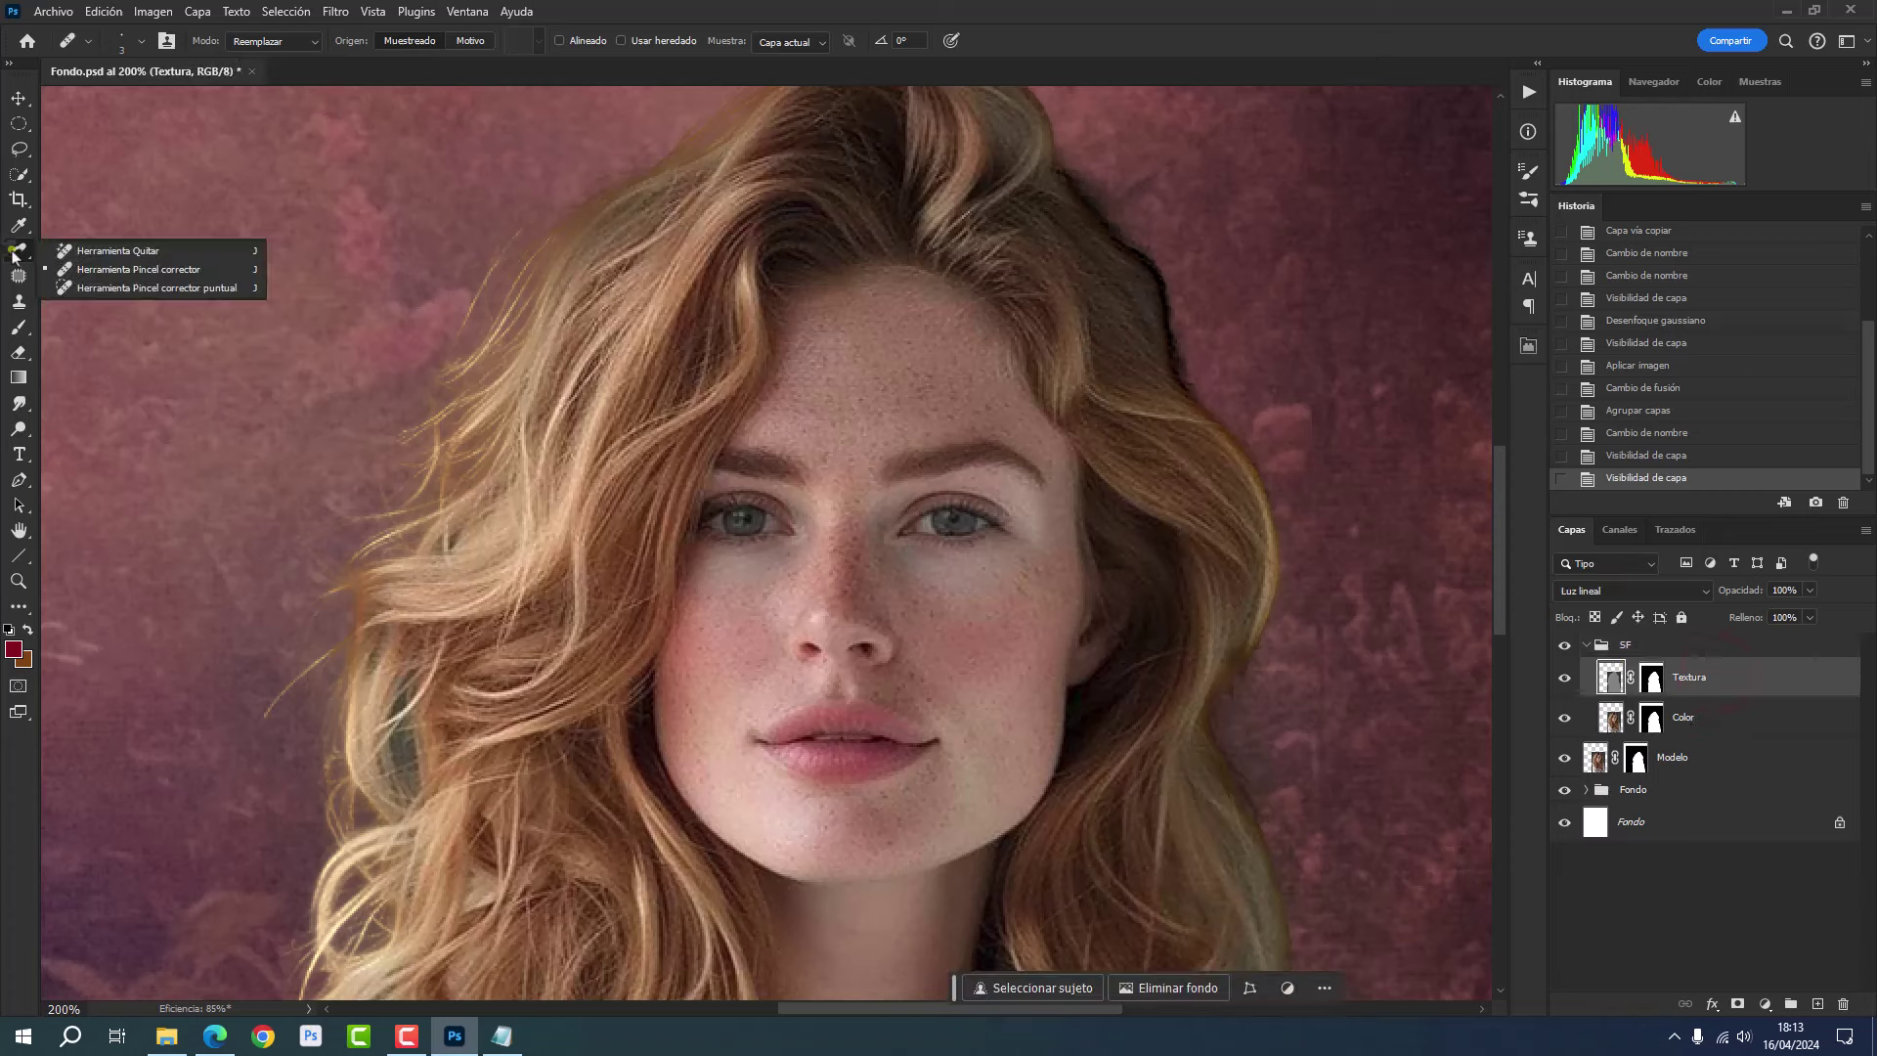
click(88, 270)
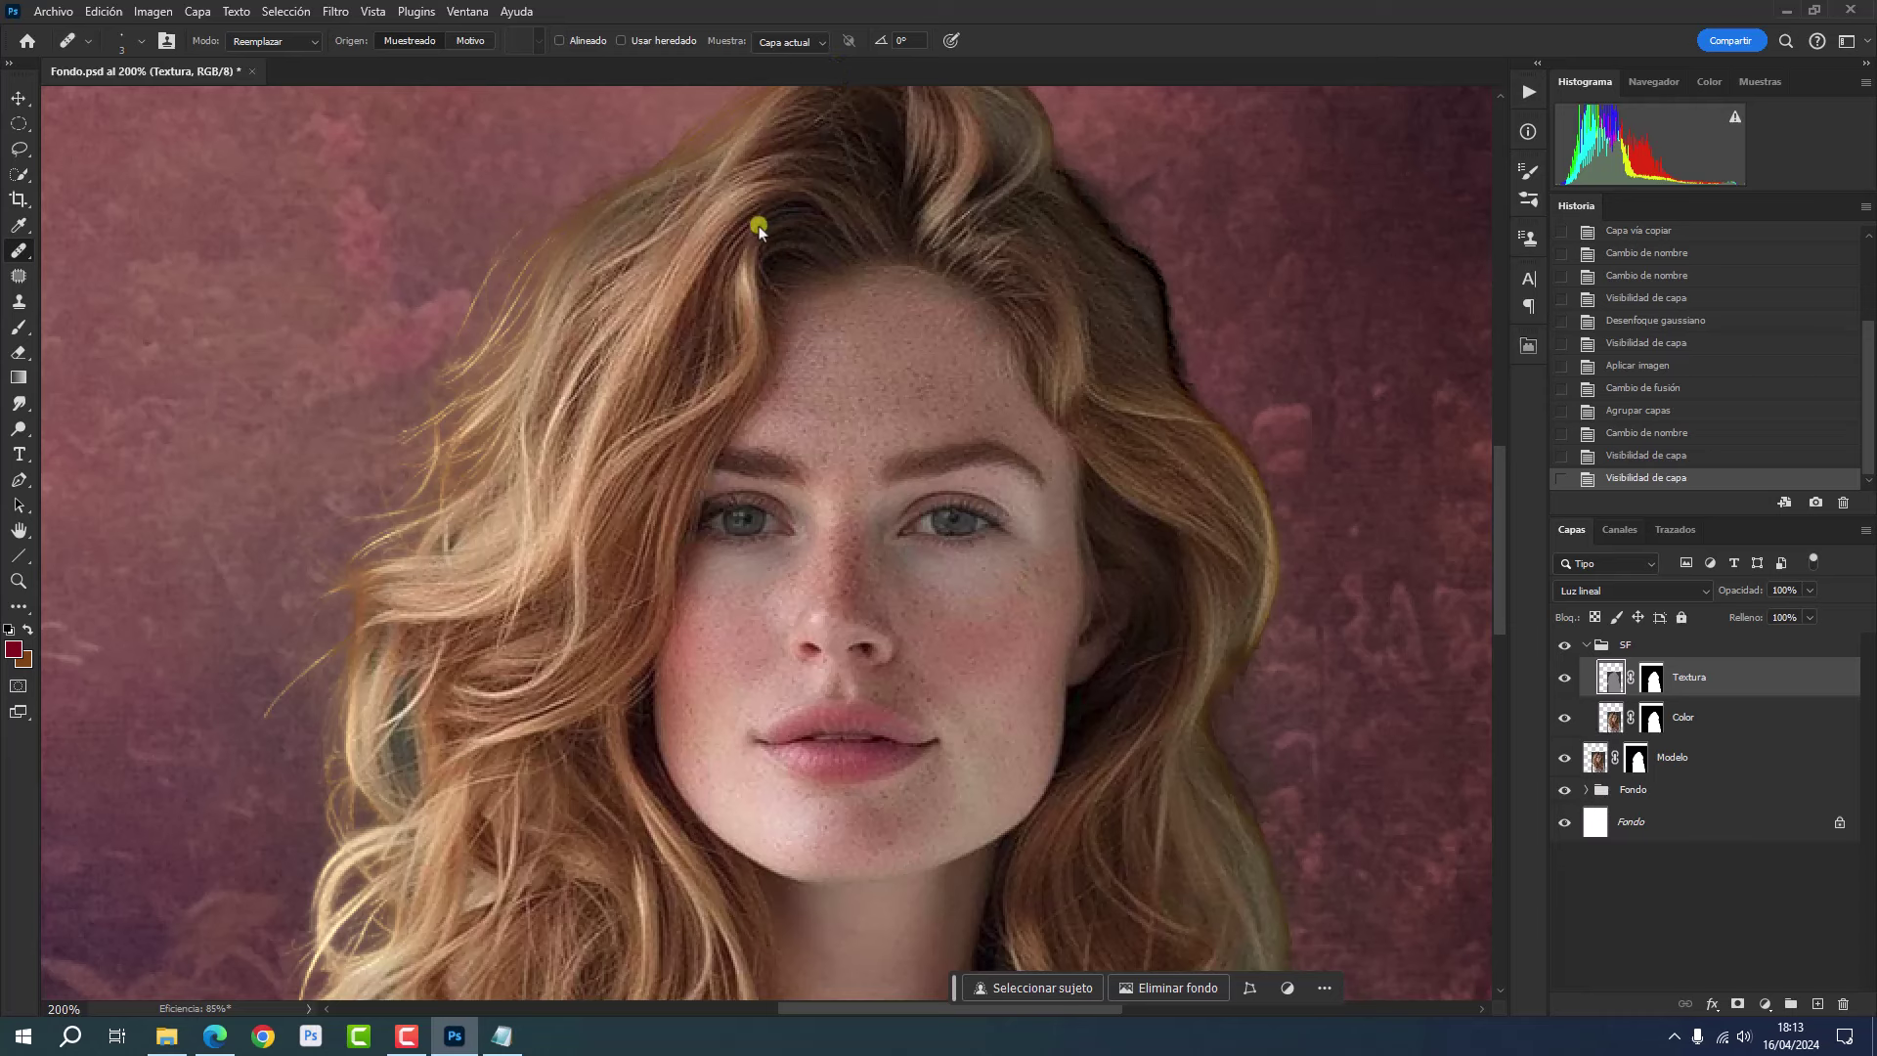
drag(805, 391, 833, 399)
- Alt-sample clean chin skin and paint healing strokes across the chin and lower cheek
key(alt)
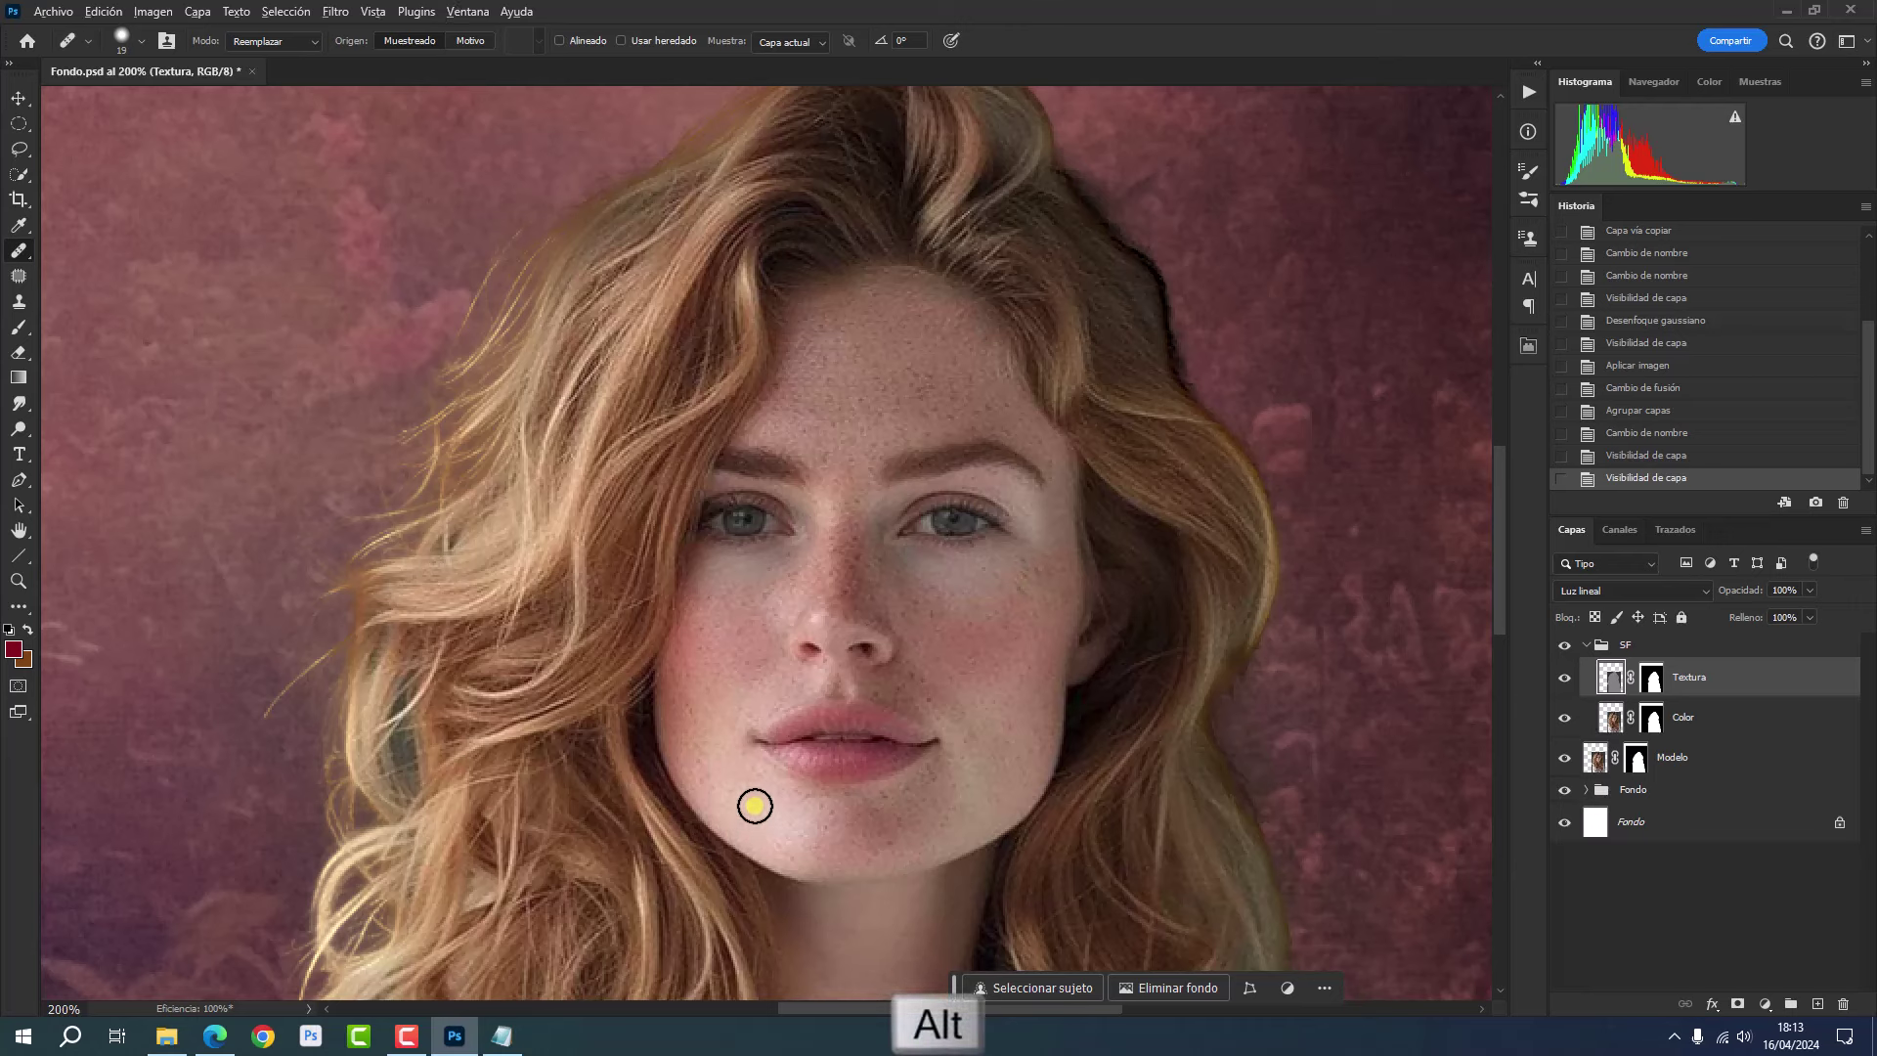
alt+click(755, 806)
drag(724, 803, 717, 807)
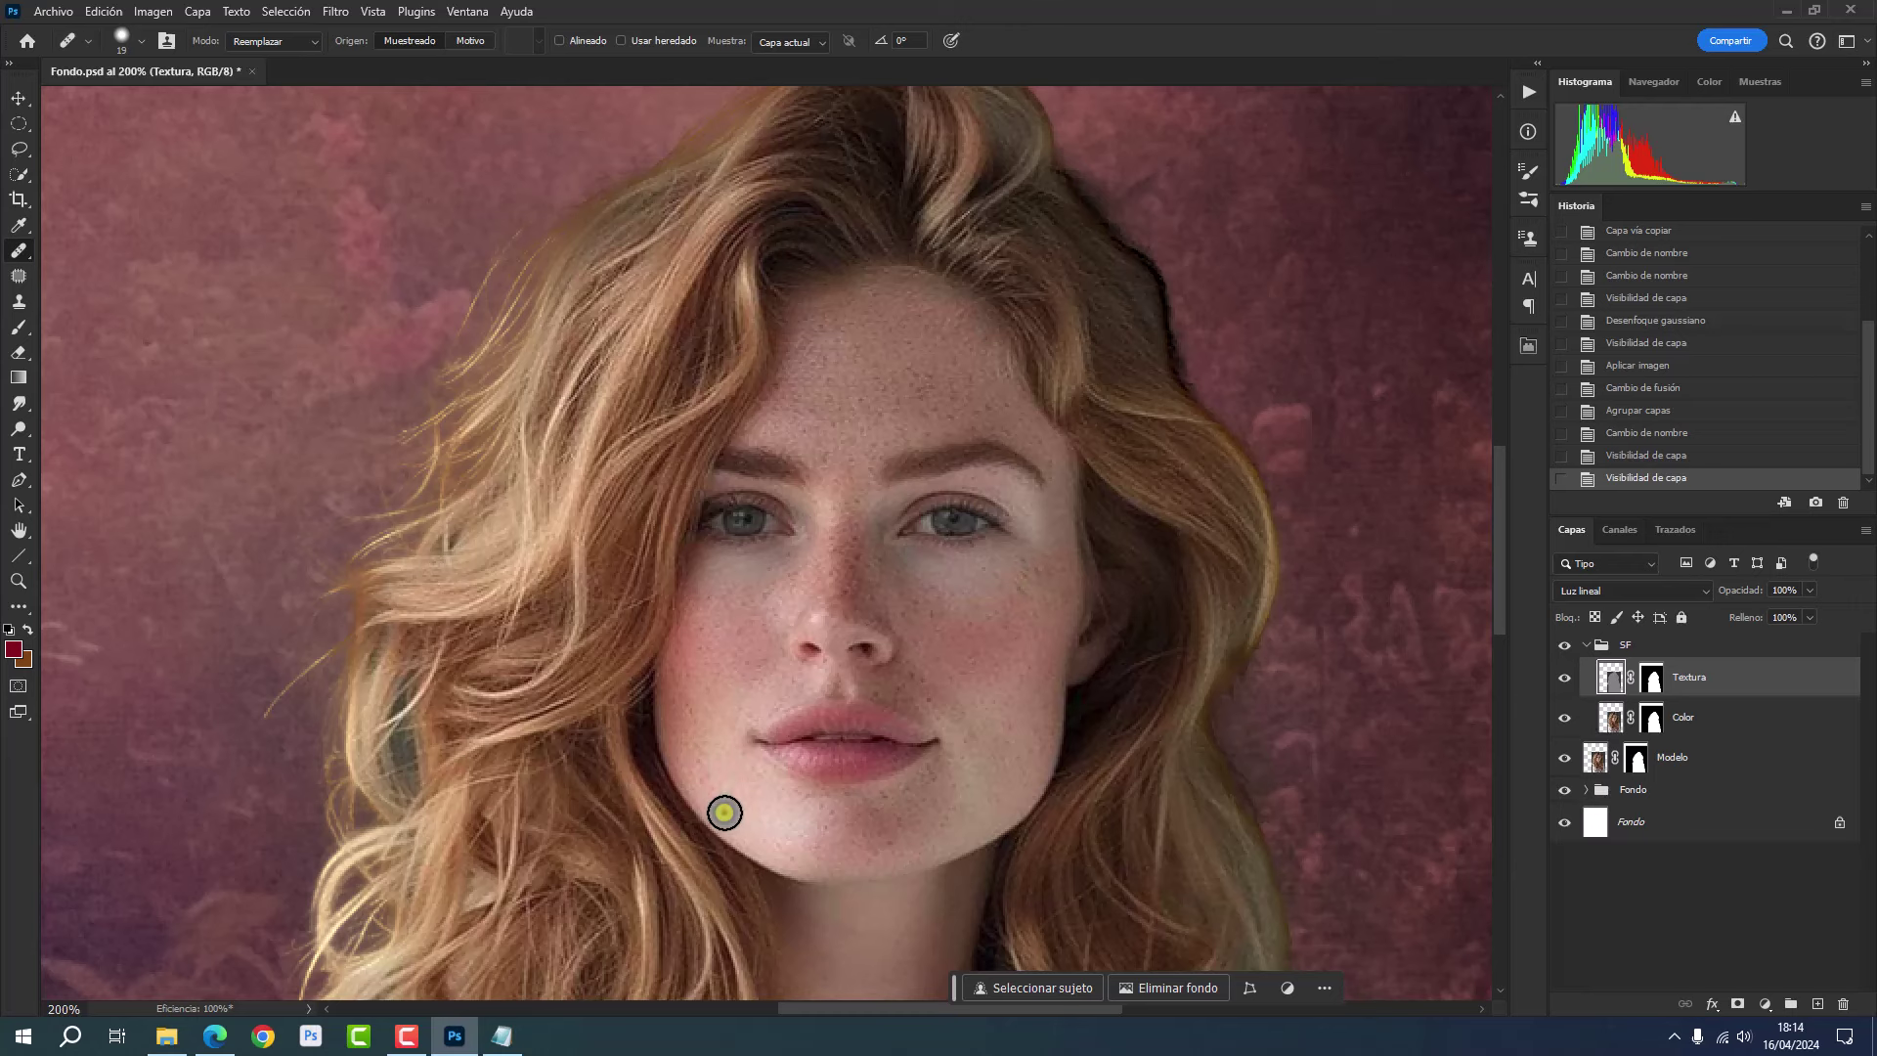
drag(717, 807, 716, 799)
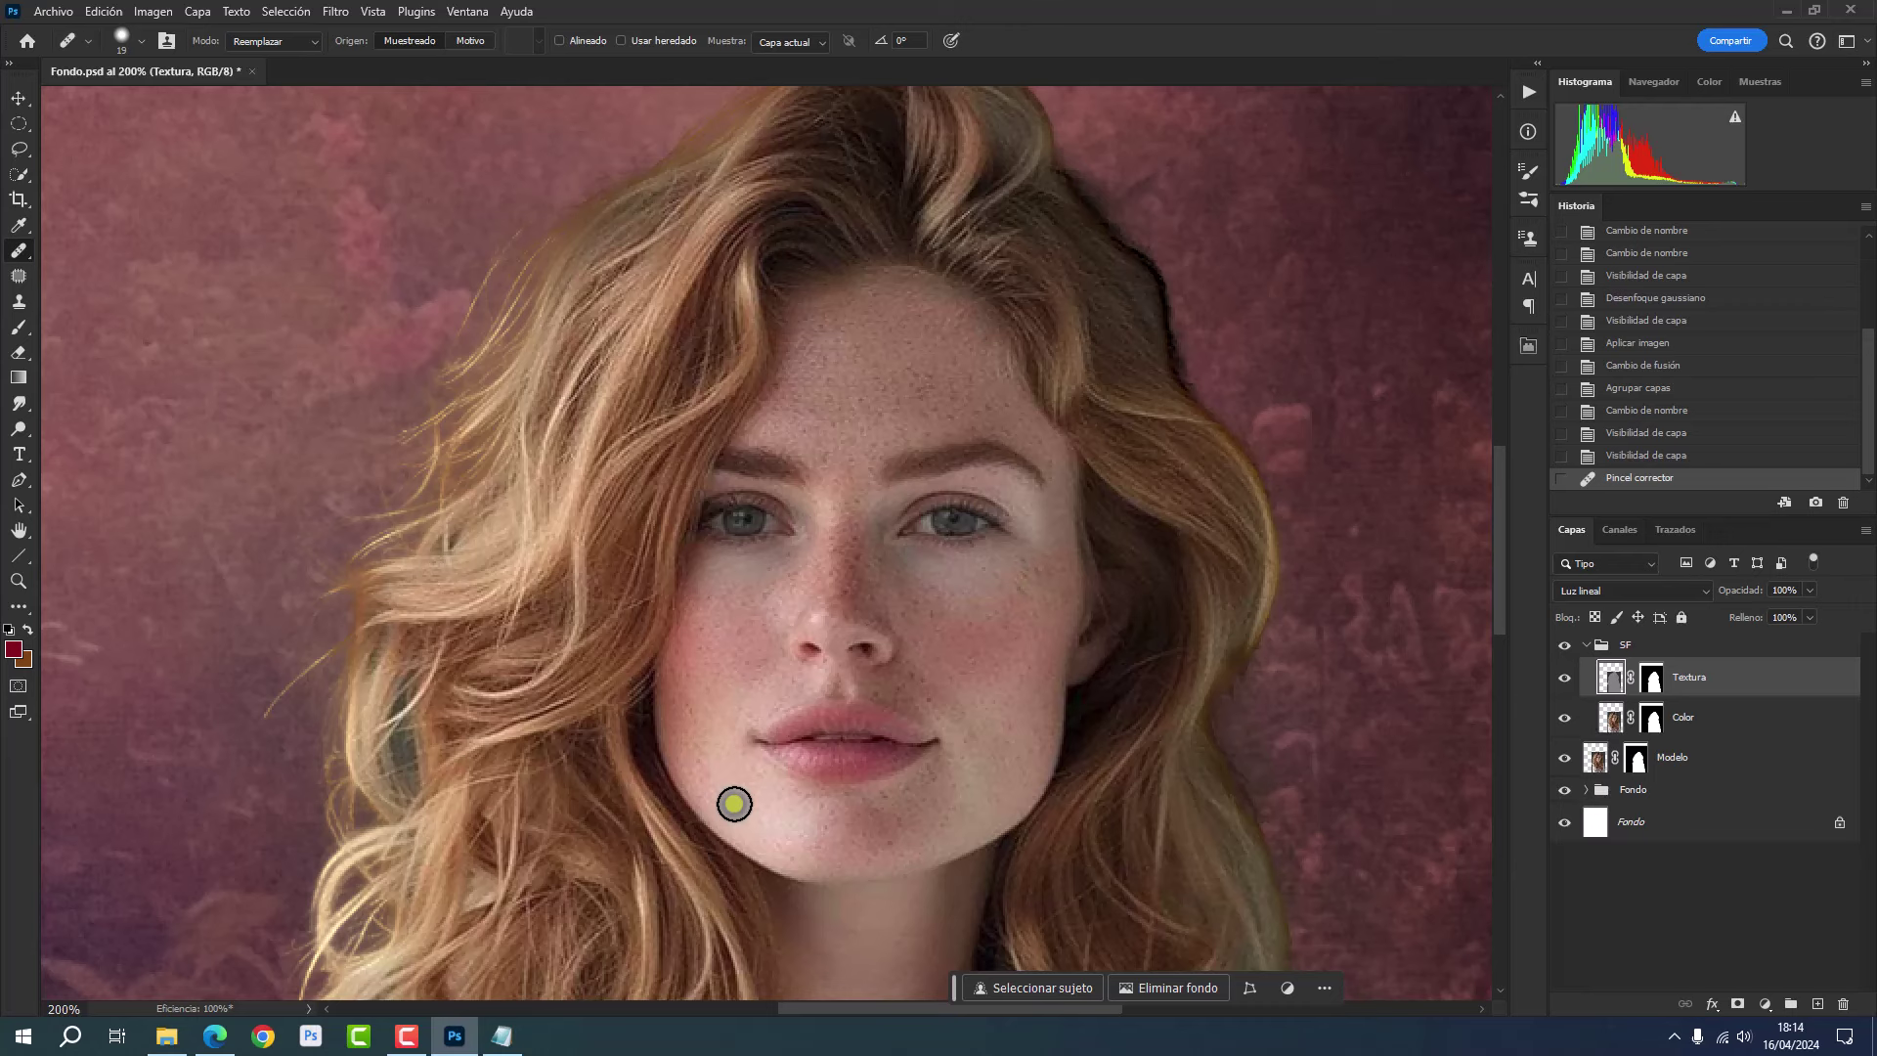
drag(734, 803, 710, 748)
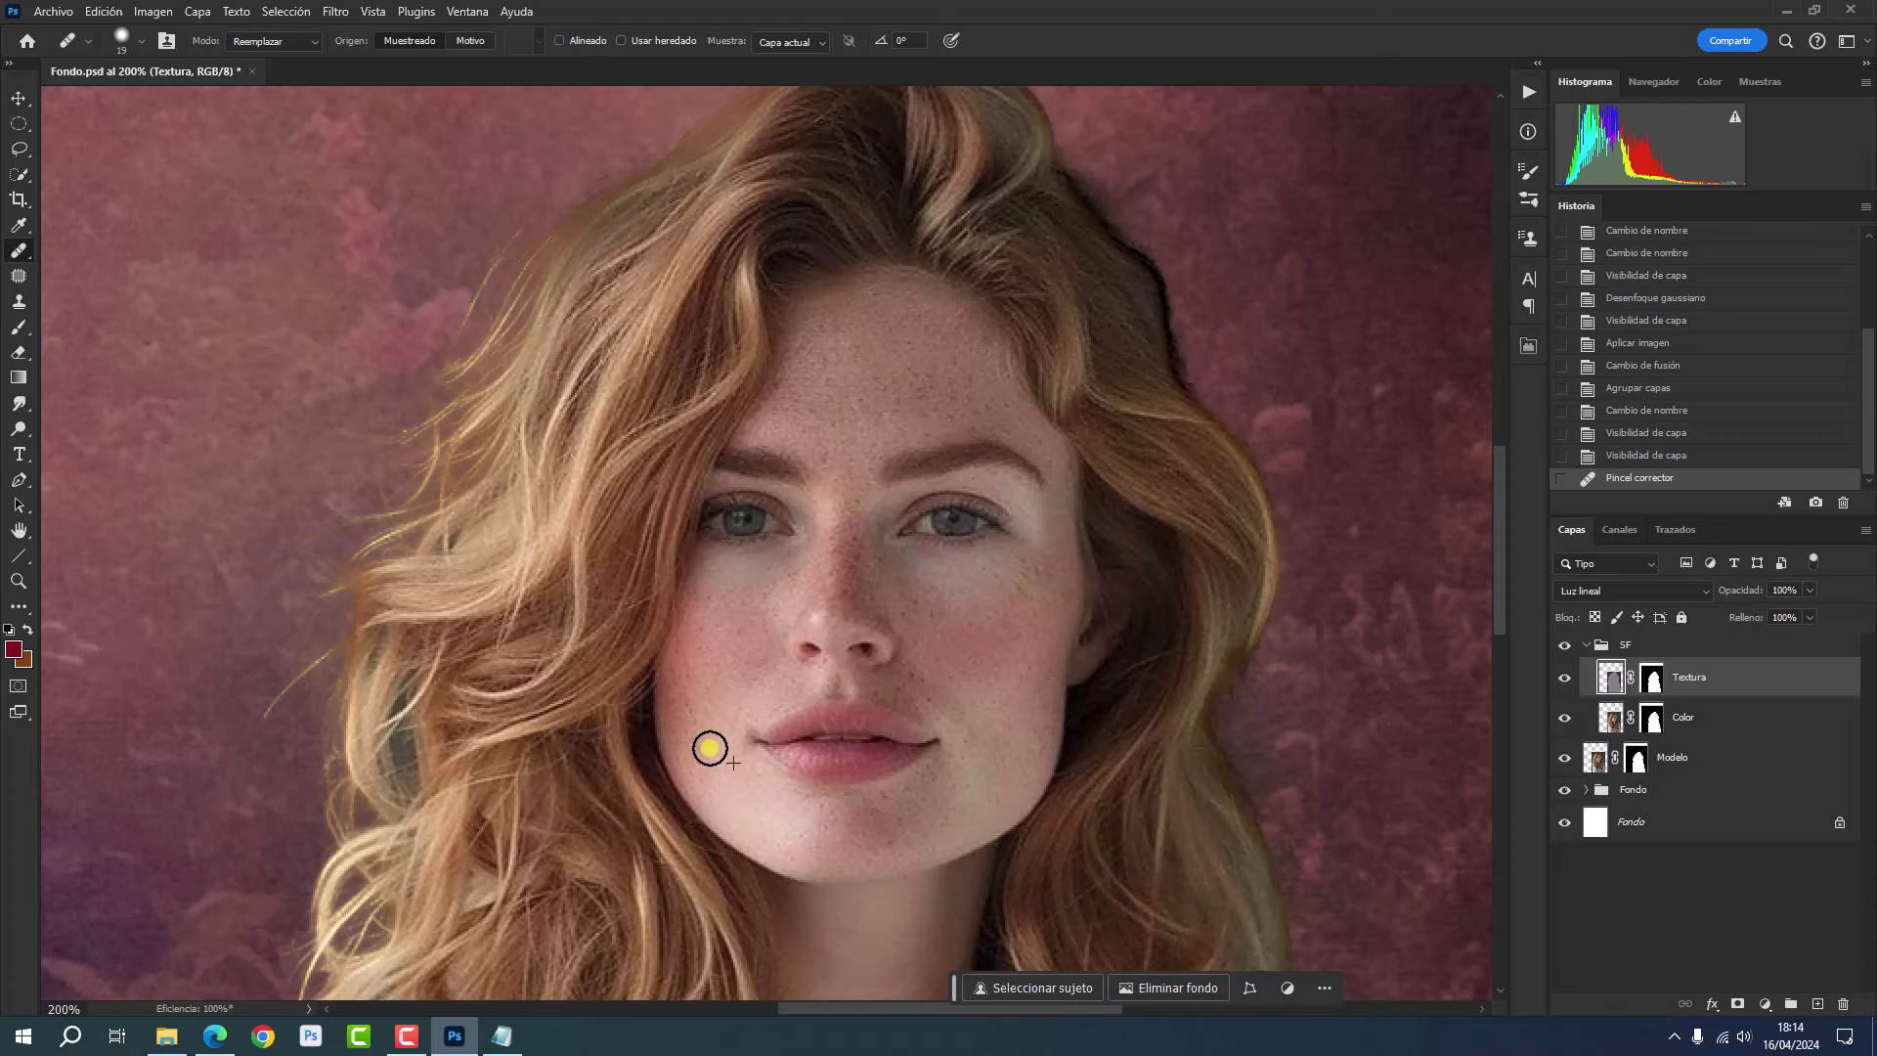
drag(710, 748, 710, 748)
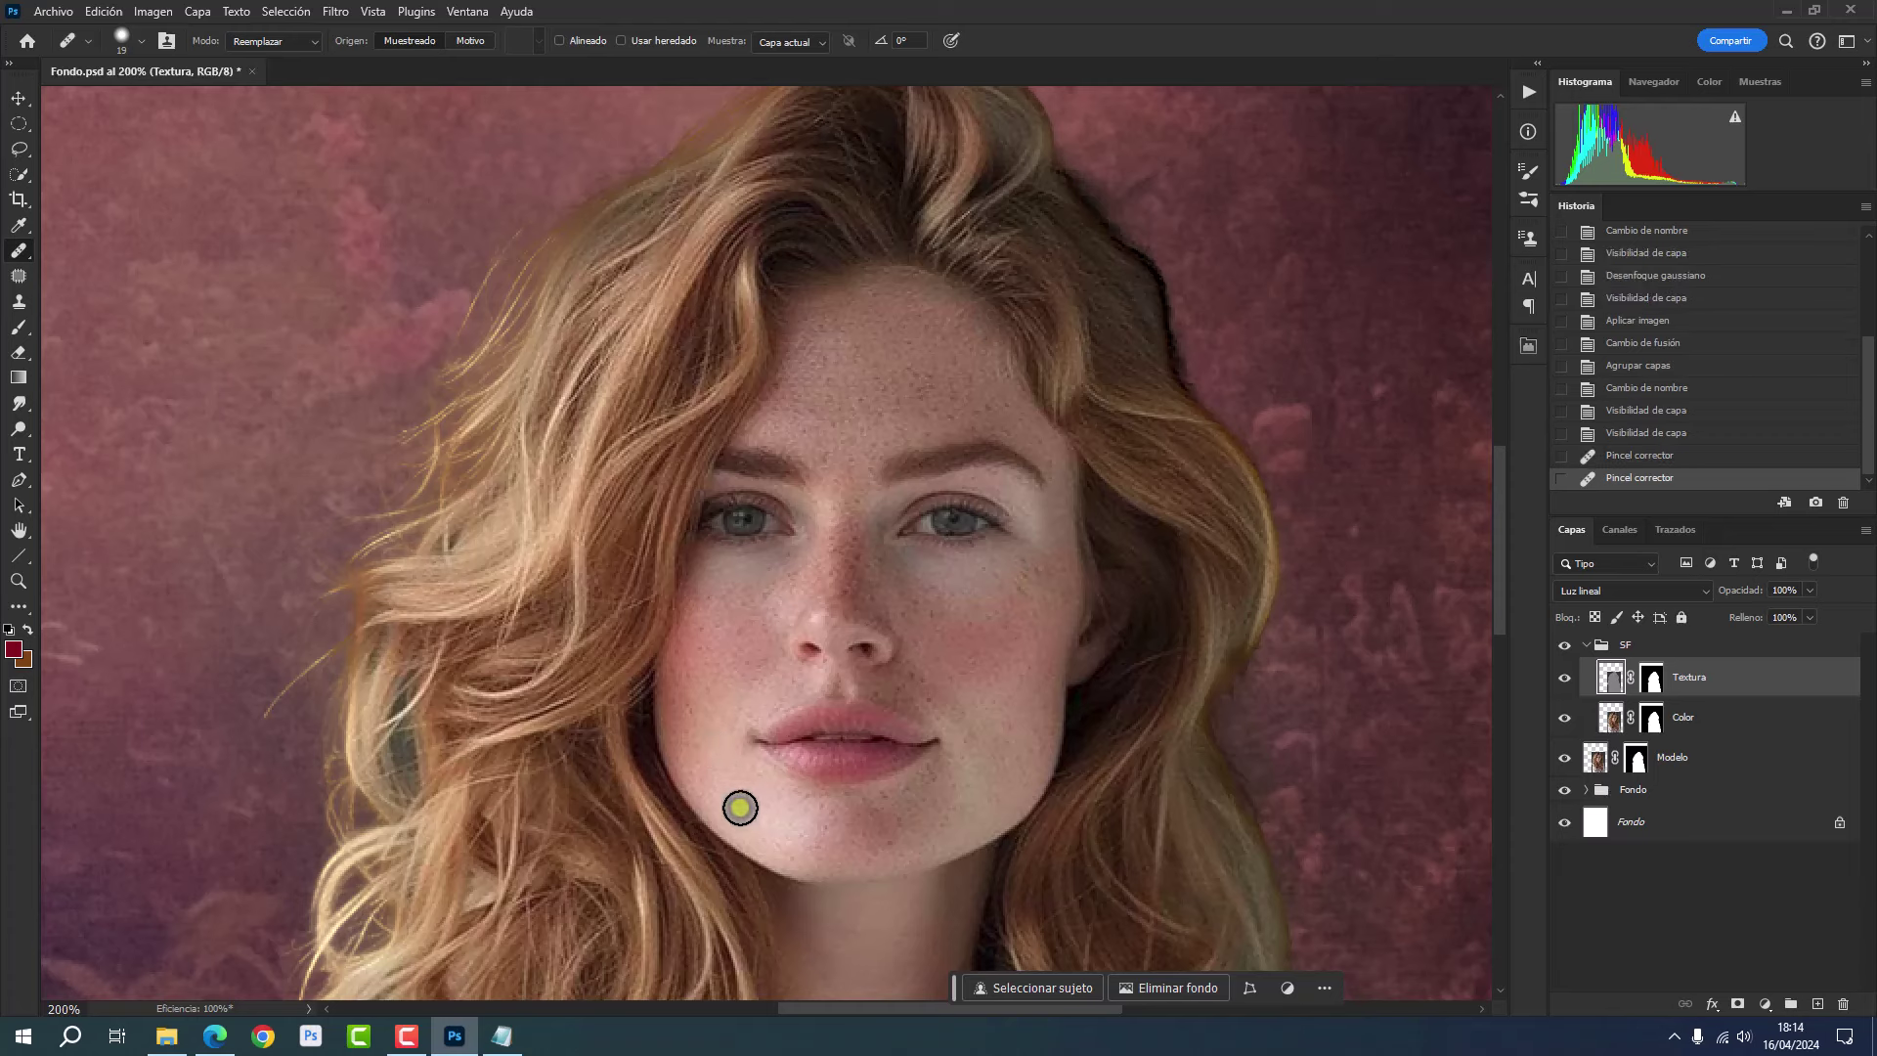
mouse_move(725, 808)
mouse_down()
mouse_move(683, 783)
mouse_move(687, 746)
mouse_up()
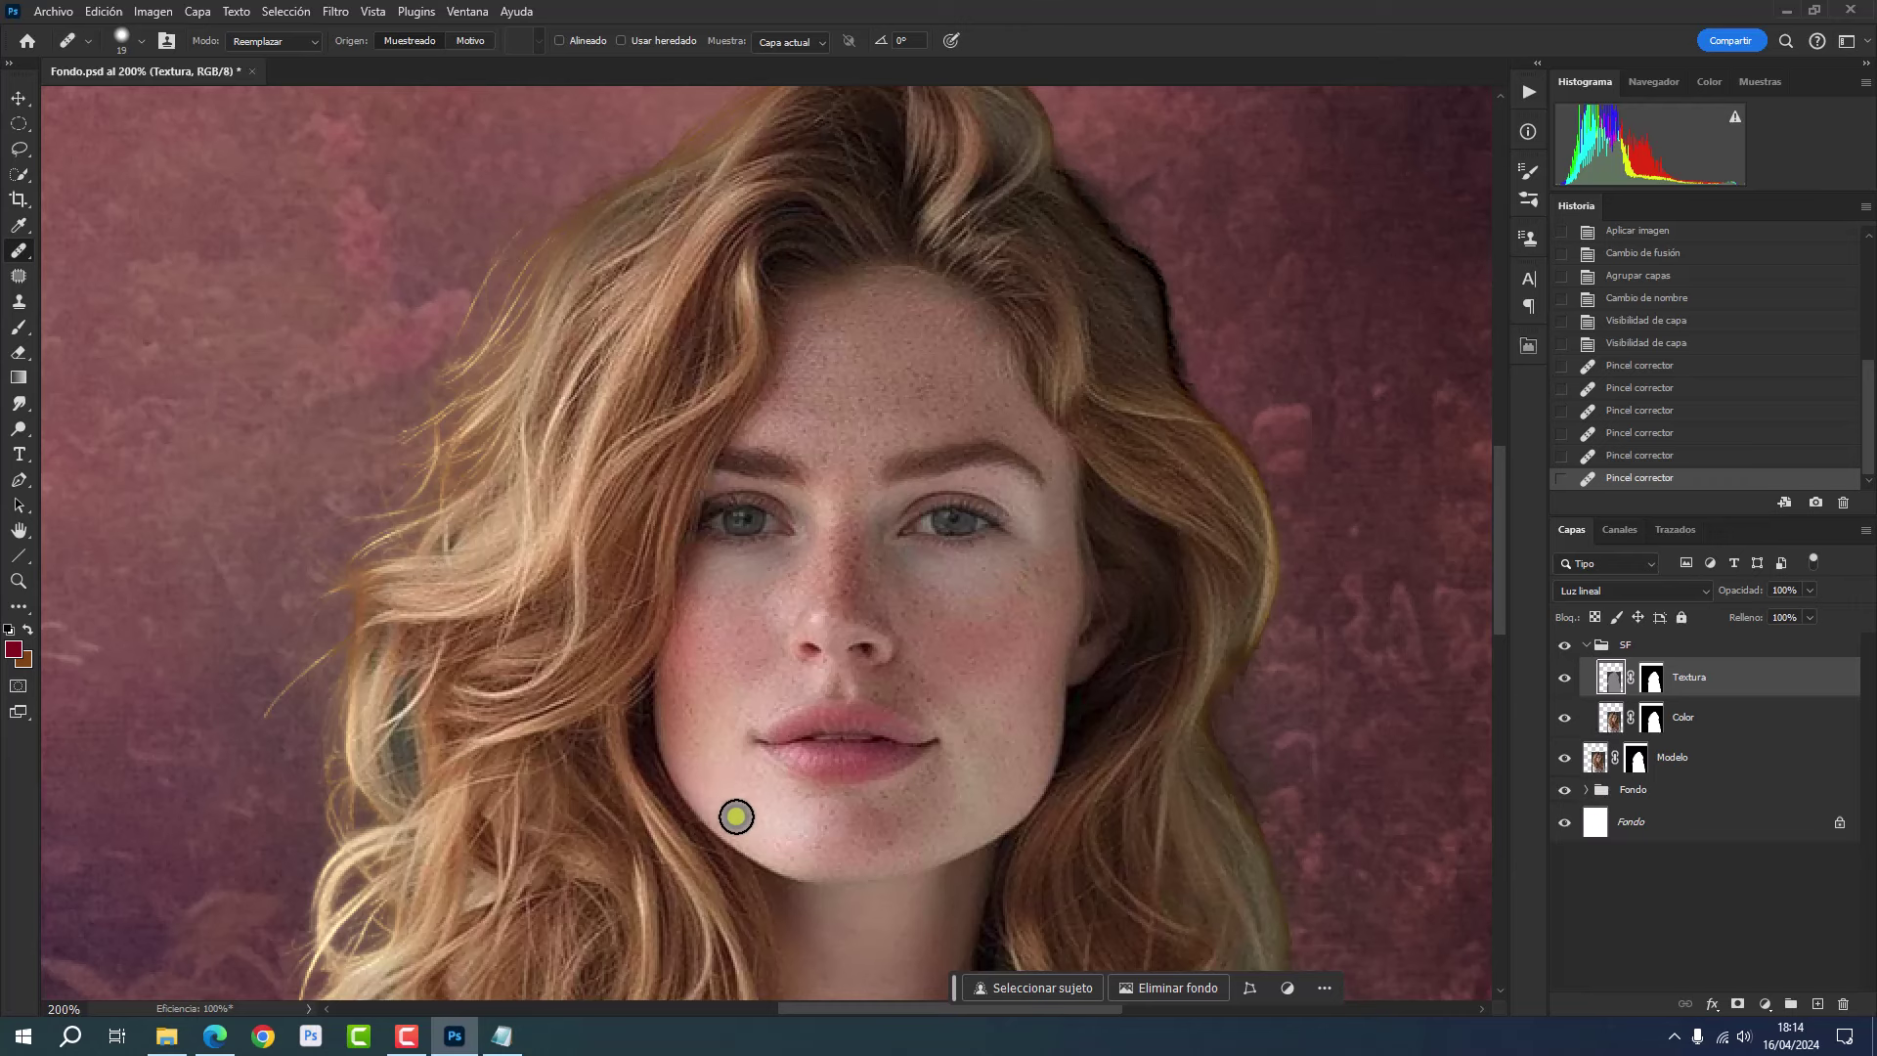
mouse_move(736, 825)
mouse_down()
mouse_move(772, 860)
mouse_move(786, 849)
mouse_move(754, 771)
mouse_move(851, 801)
mouse_move(795, 848)
mouse_move(868, 838)
mouse_up()
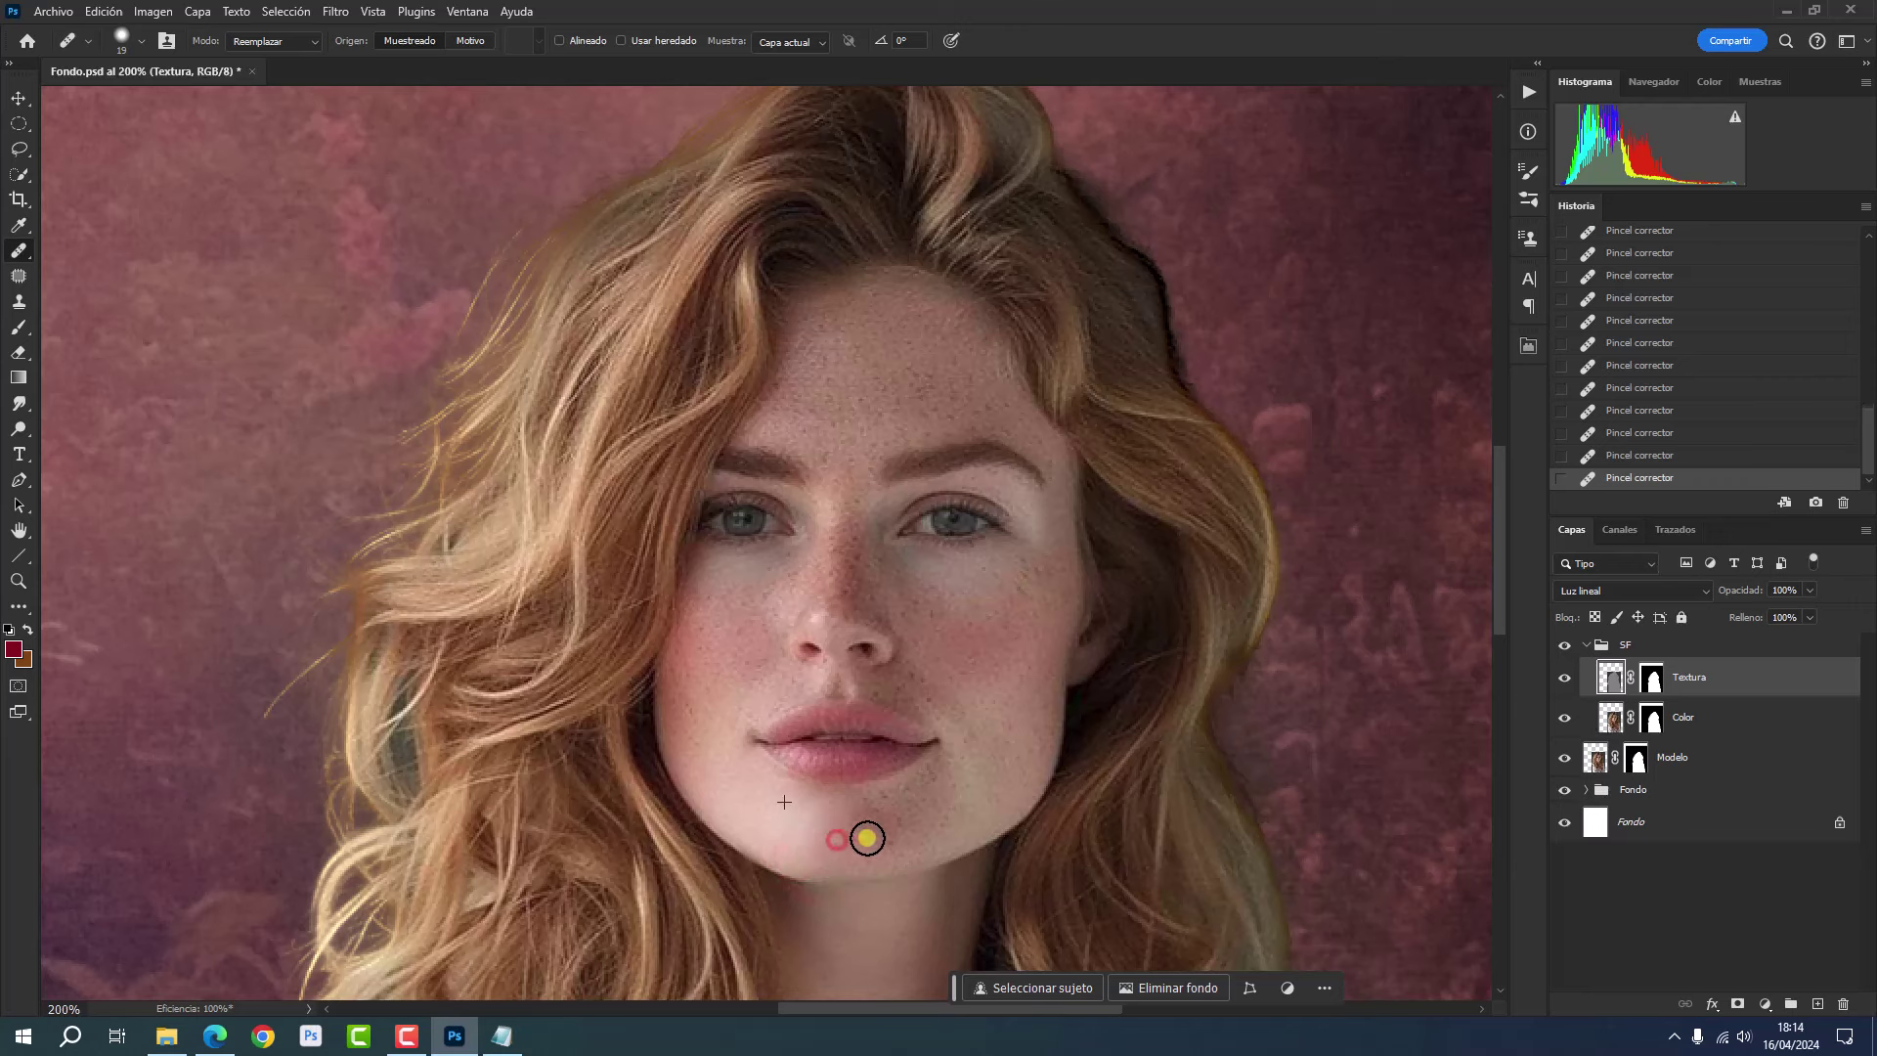
click(856, 800)
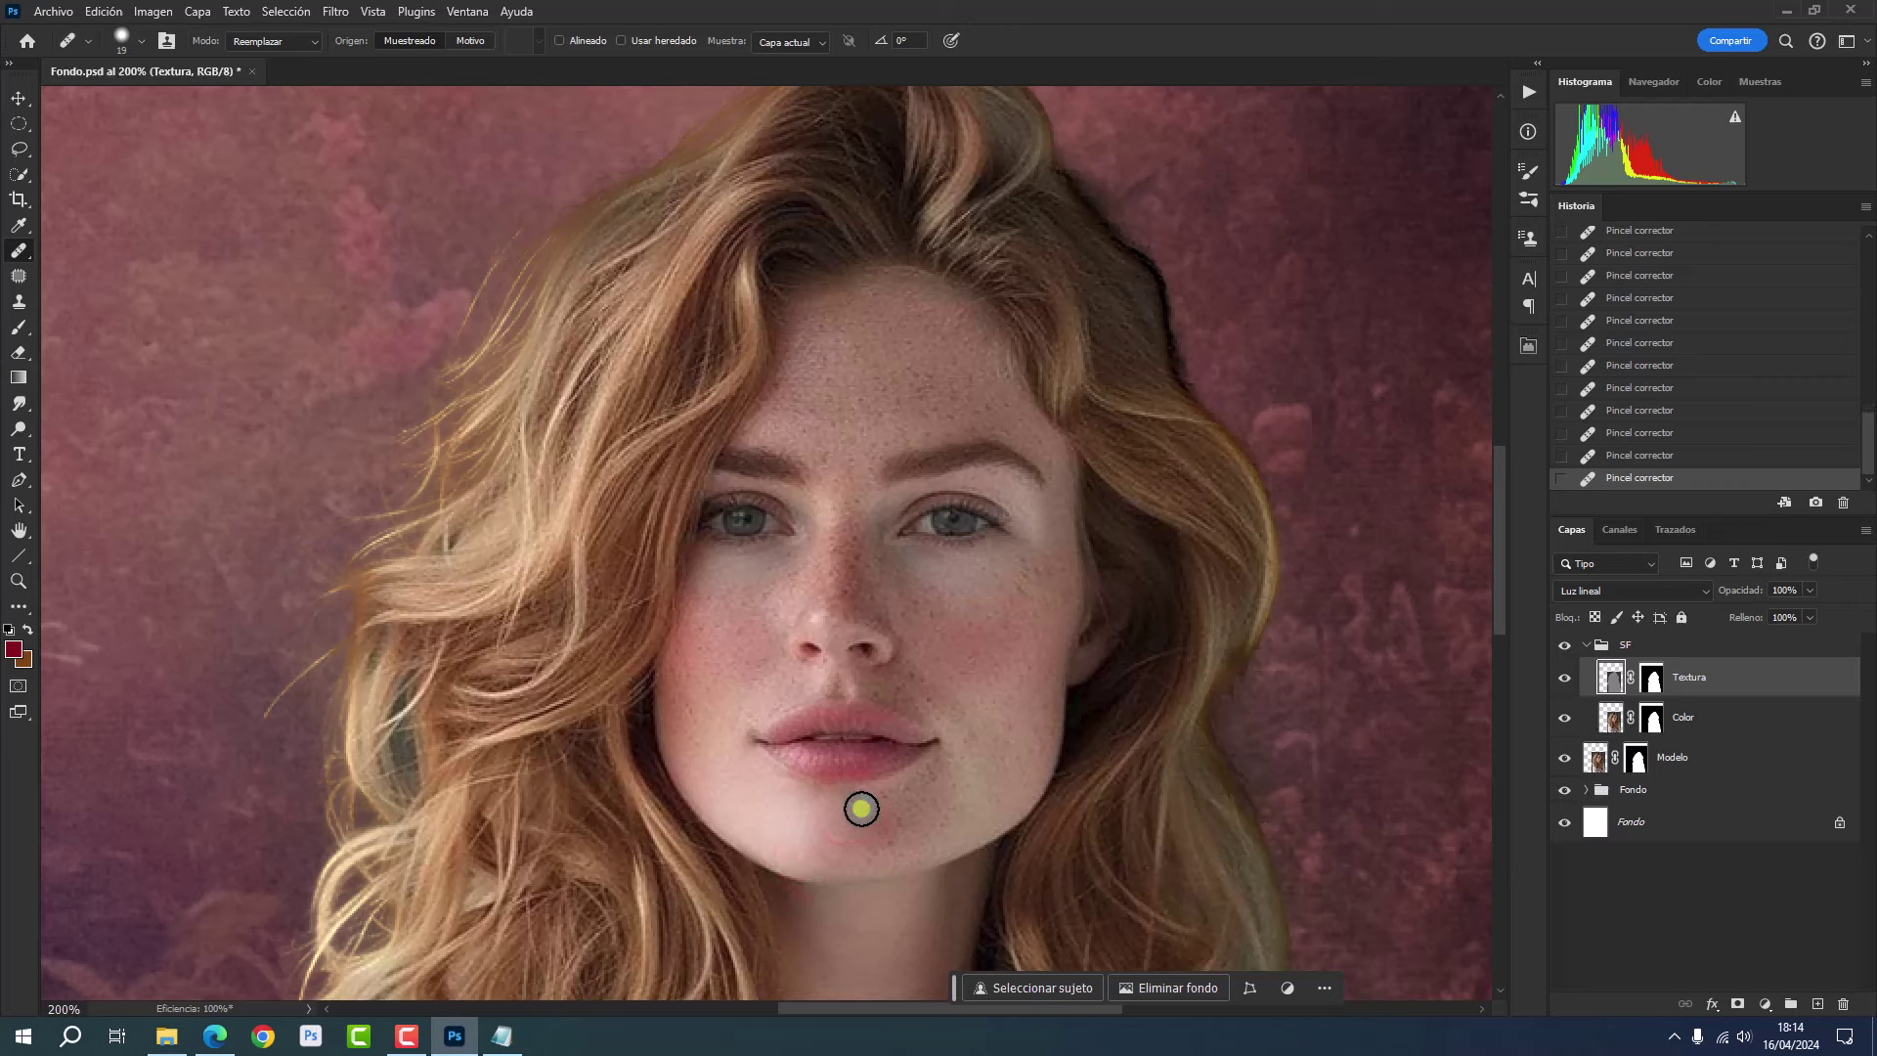
drag(862, 809, 919, 782)
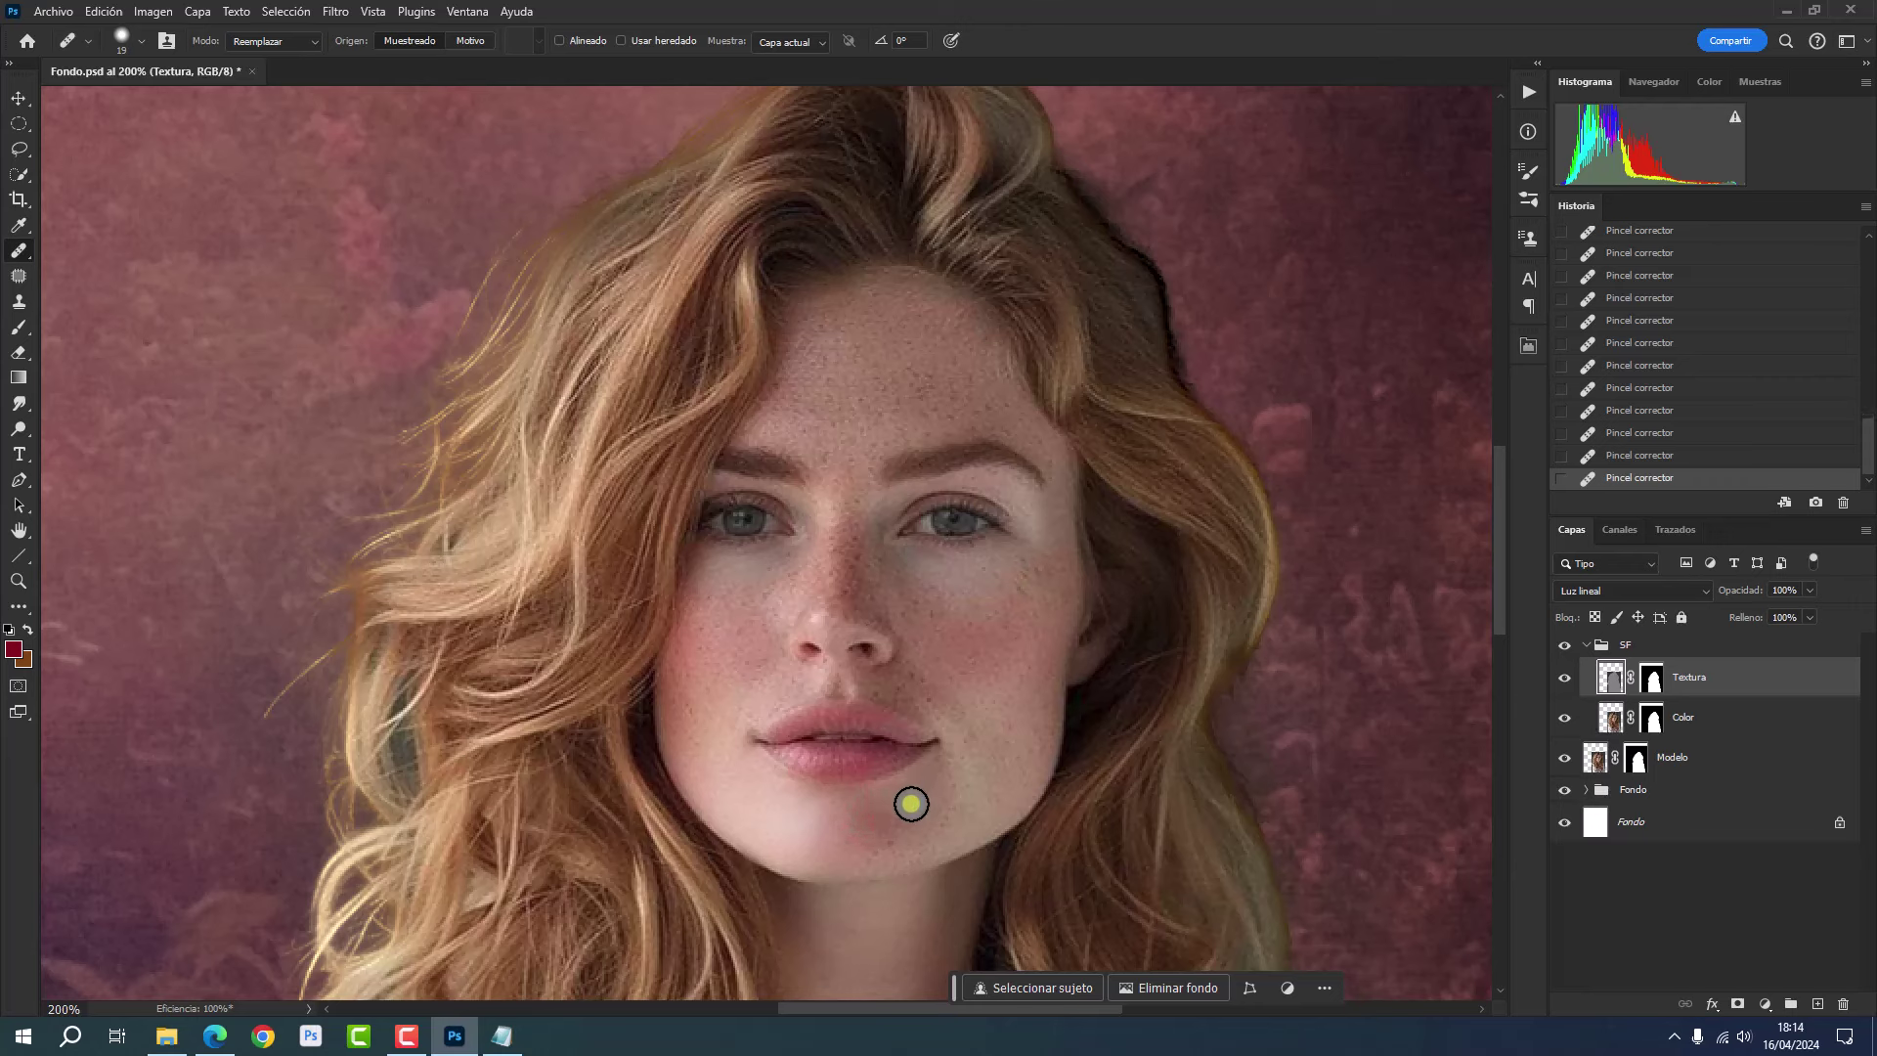
mouse_move(888, 814)
mouse_down()
mouse_move(892, 849)
mouse_move(820, 863)
mouse_move(901, 847)
mouse_move(961, 803)
mouse_move(899, 842)
mouse_up()
- Zoom to 400% on the mouth, resample chin skin, and shrink the Healing Brush to 7 px
key(z)
click(842, 630)
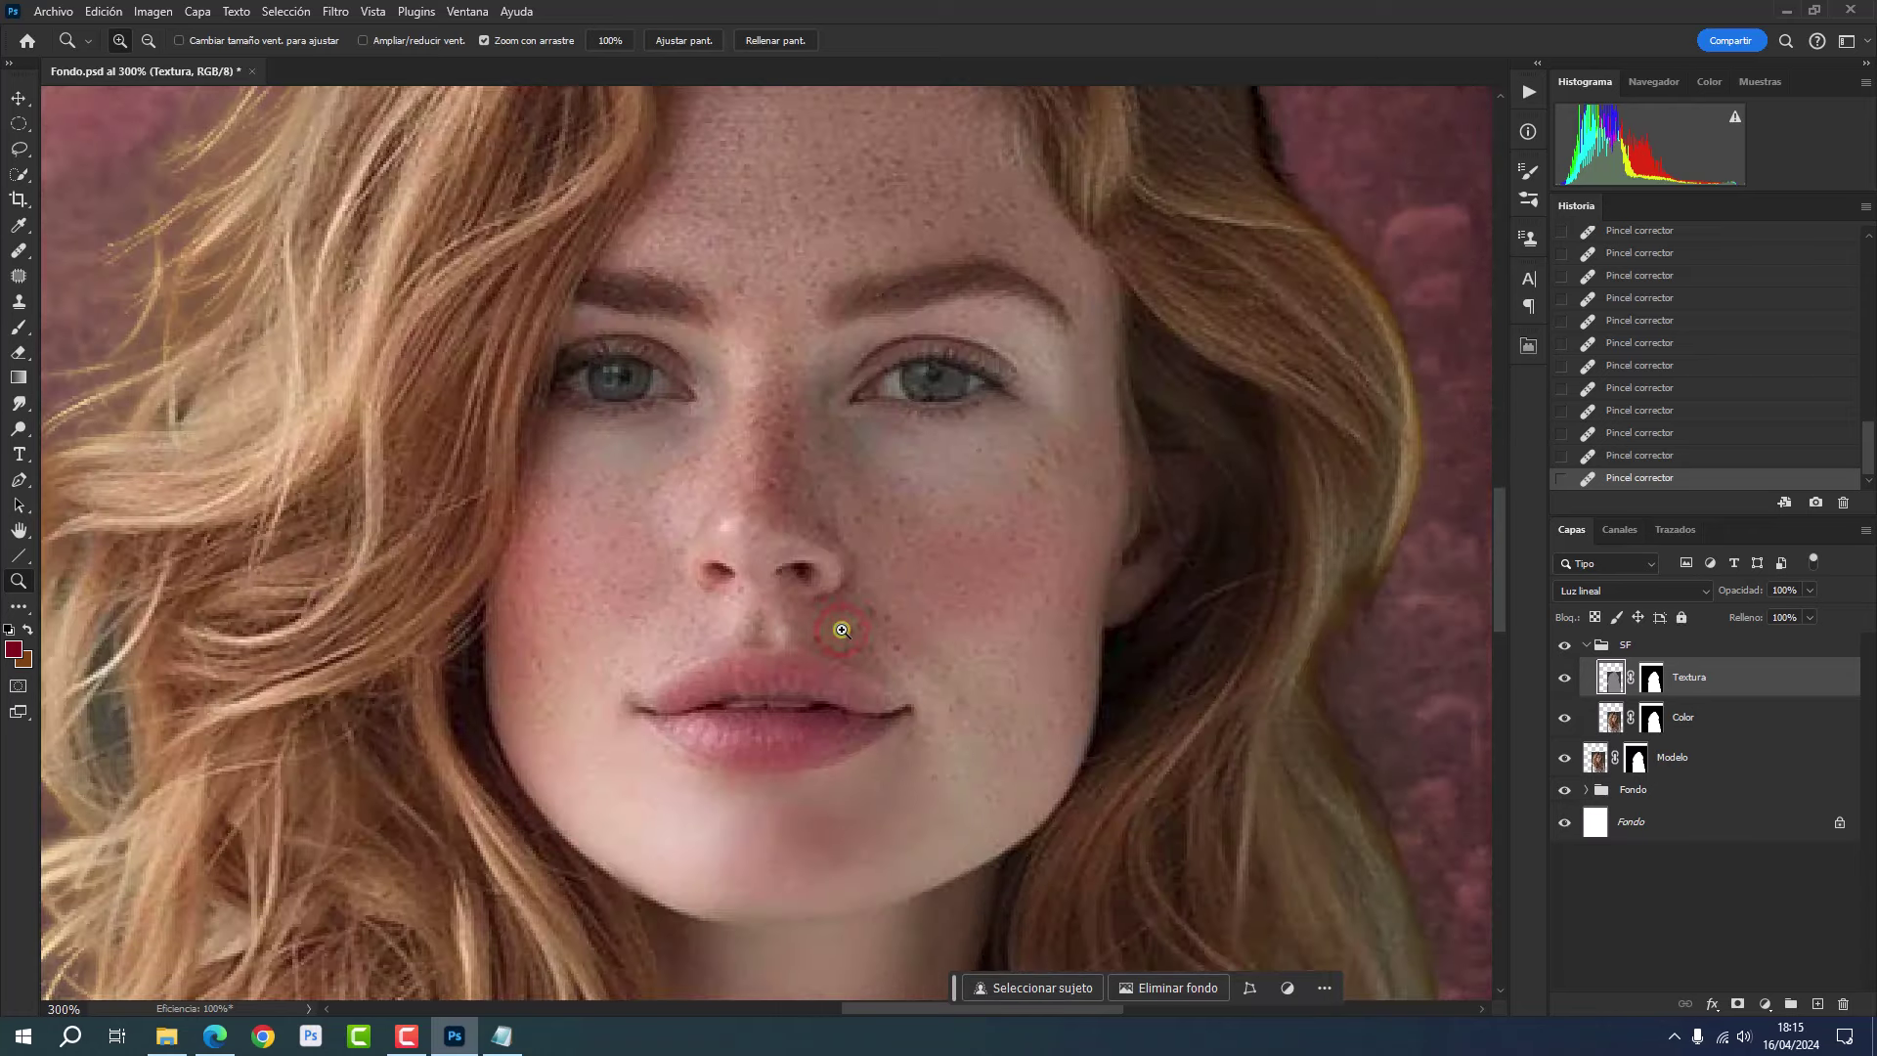
click(815, 579)
key(j)
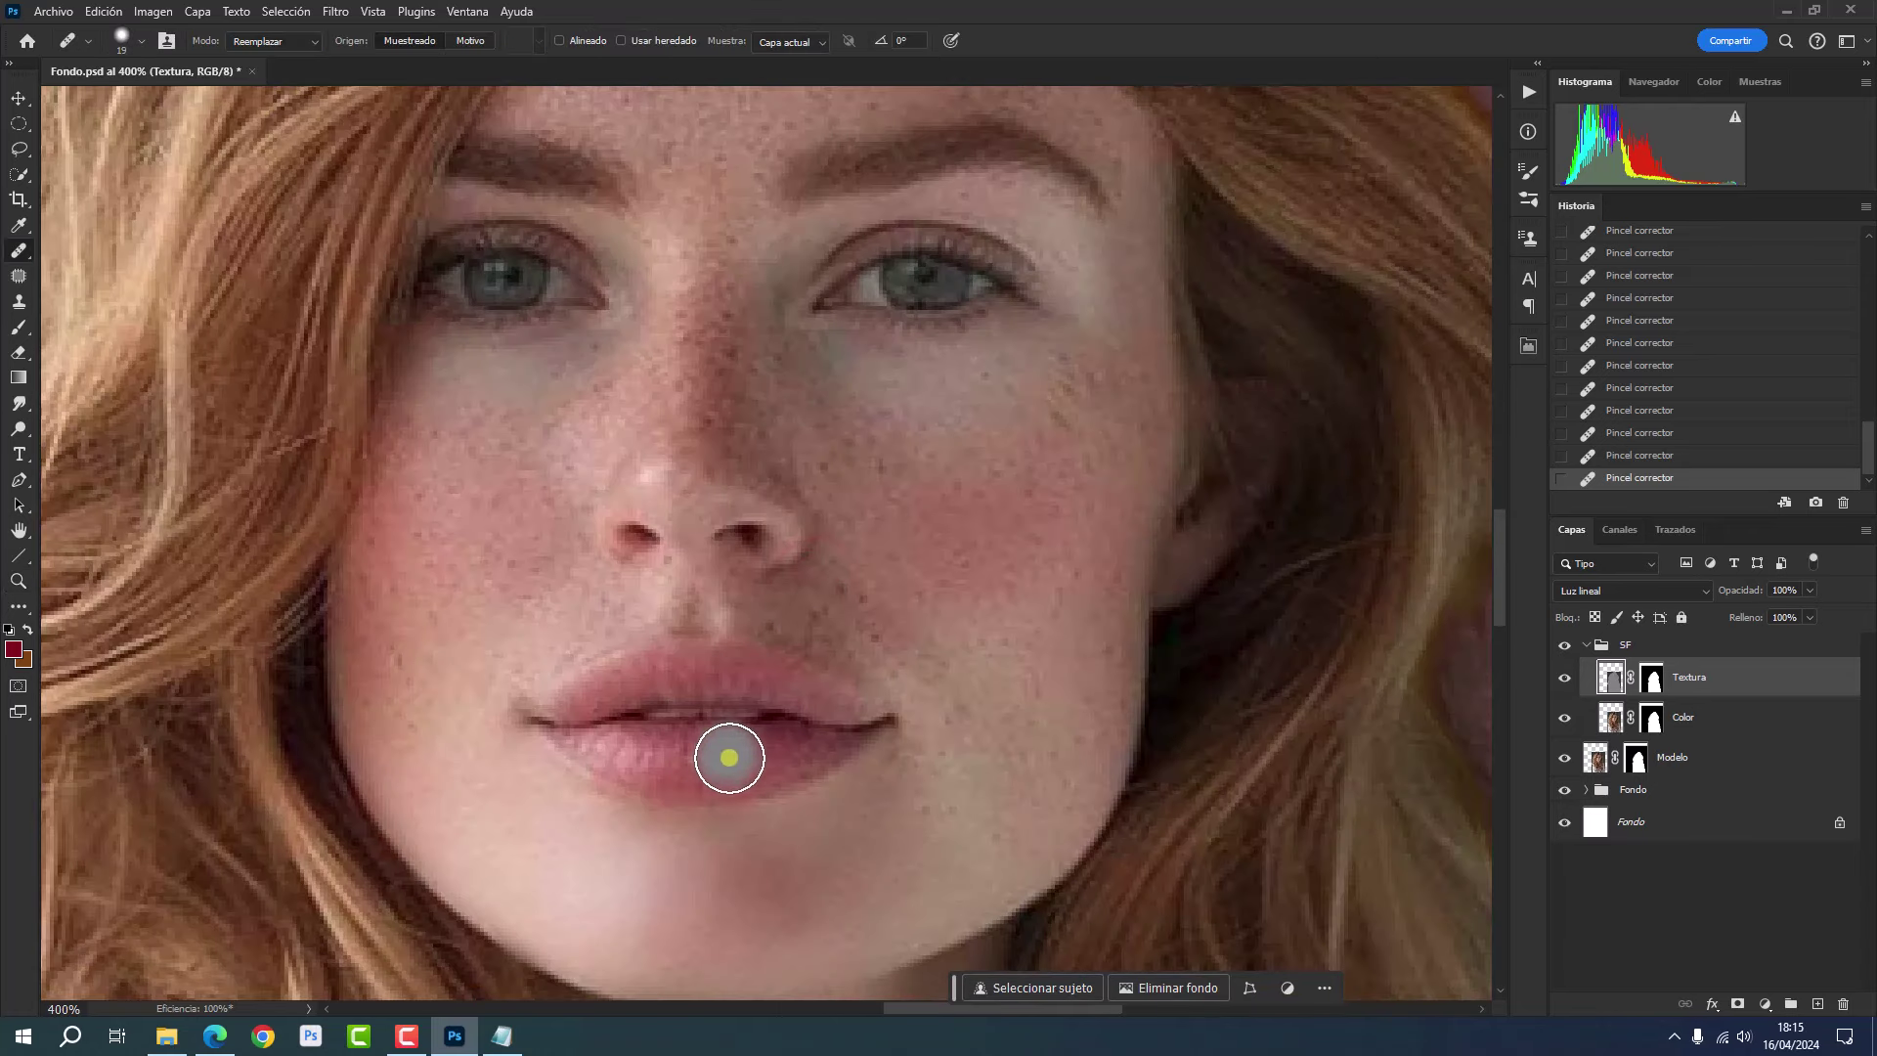
alt+click(723, 890)
alt+right_click(718, 890)
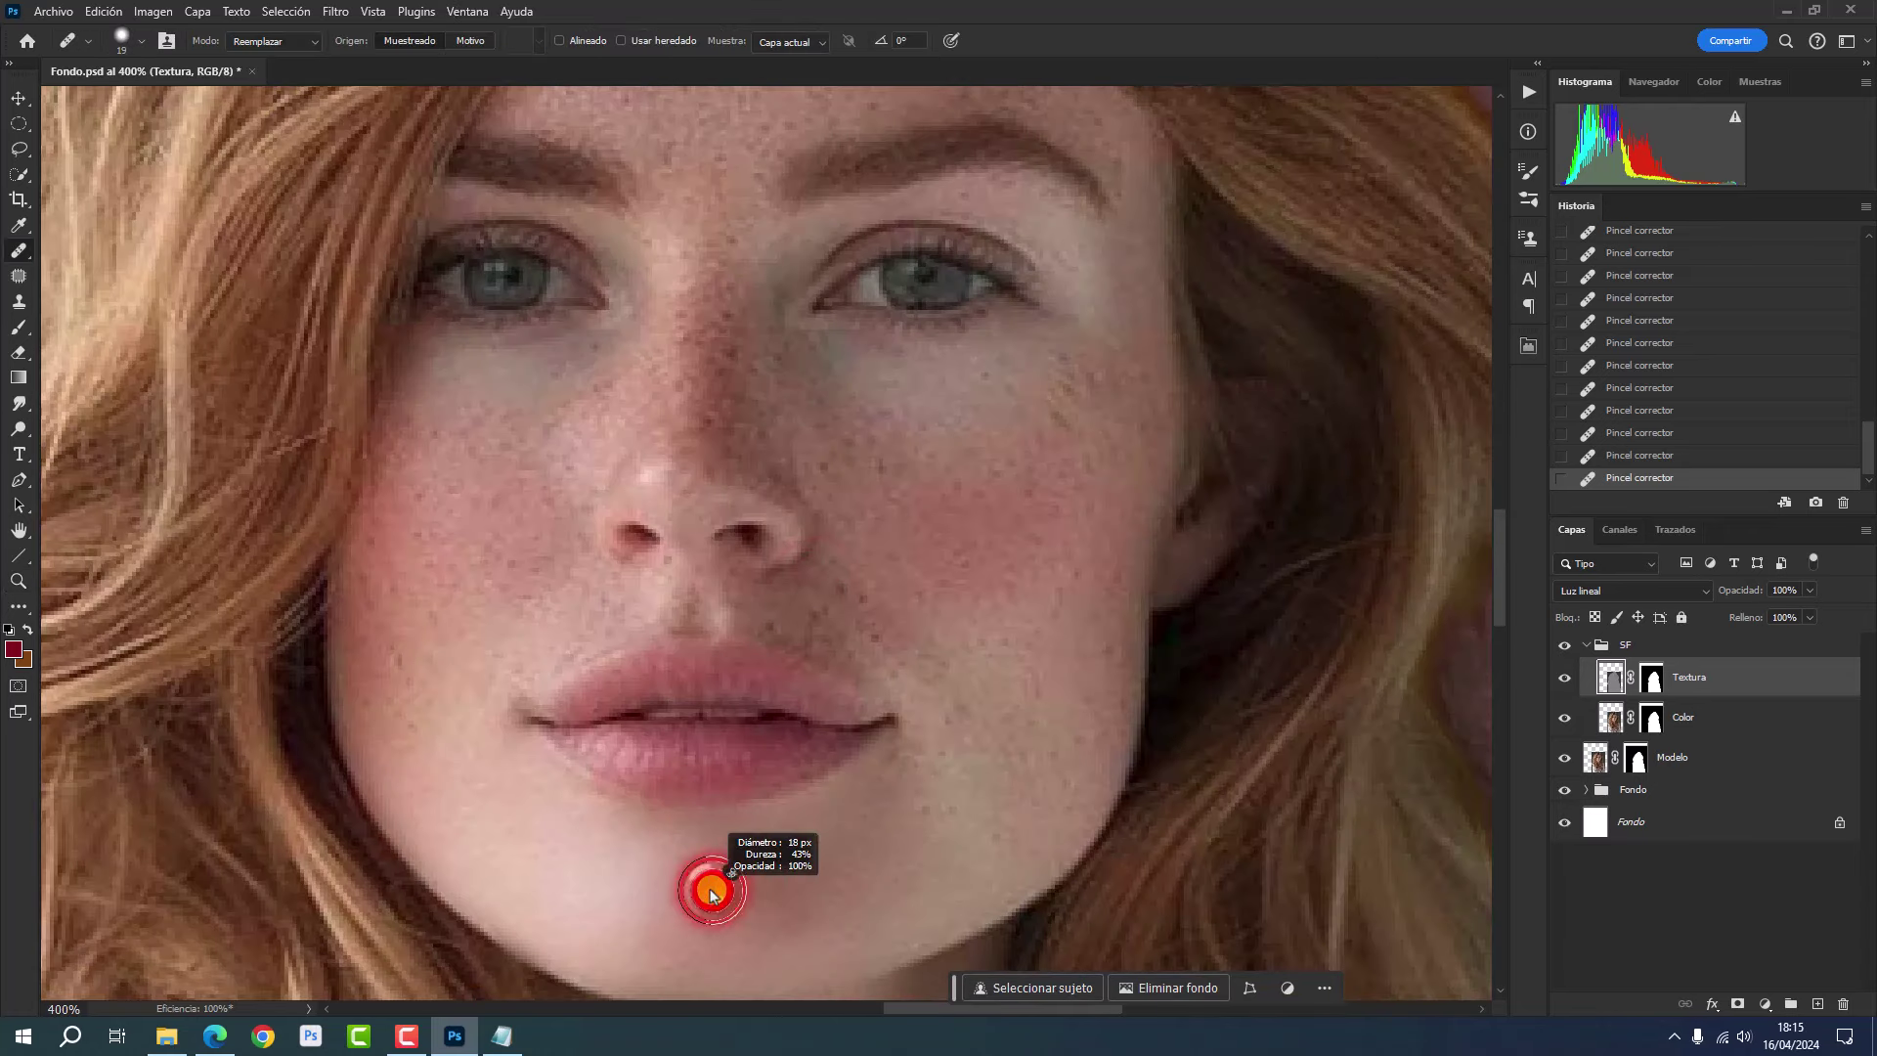
drag(706, 878, 684, 878)
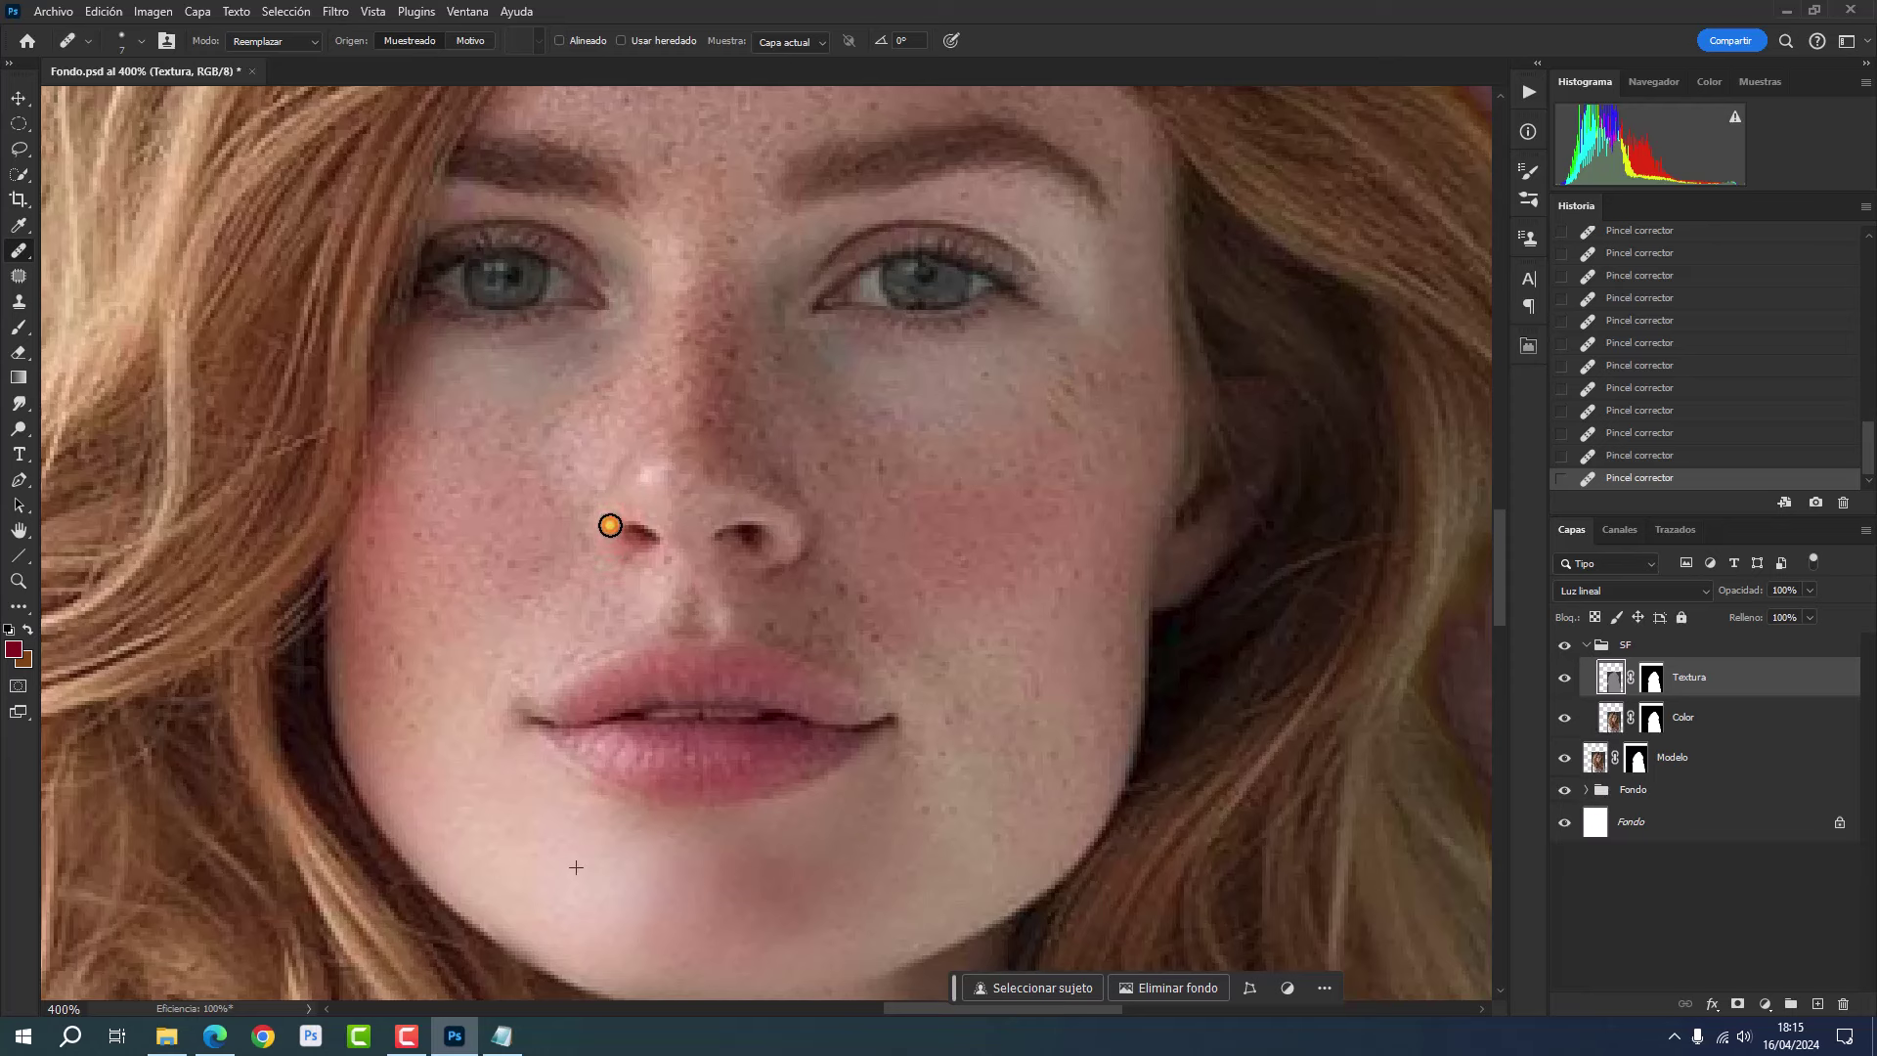
- Heal the small spots beside and below both nostrils
click(613, 522)
click(668, 559)
click(741, 509)
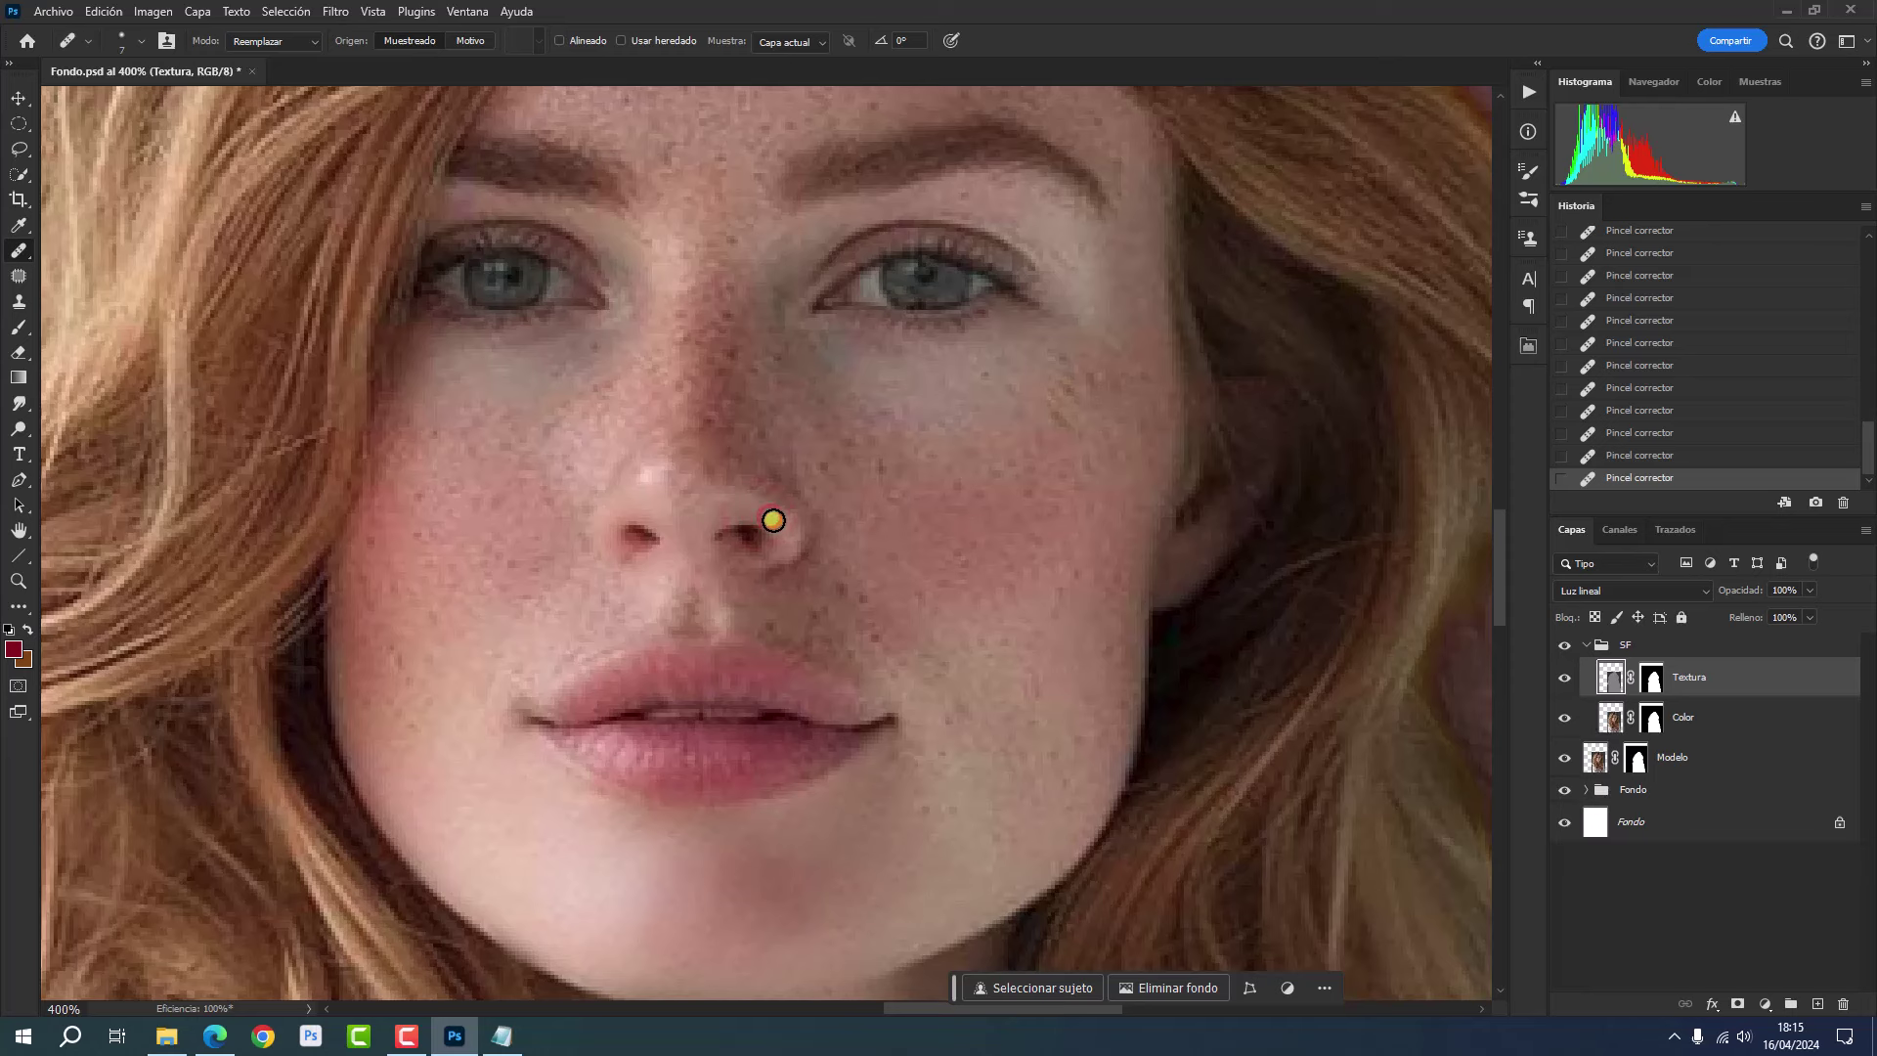
click(774, 545)
- Heal the blemishes between the nose and the upper lip
click(690, 609)
click(706, 624)
click(637, 581)
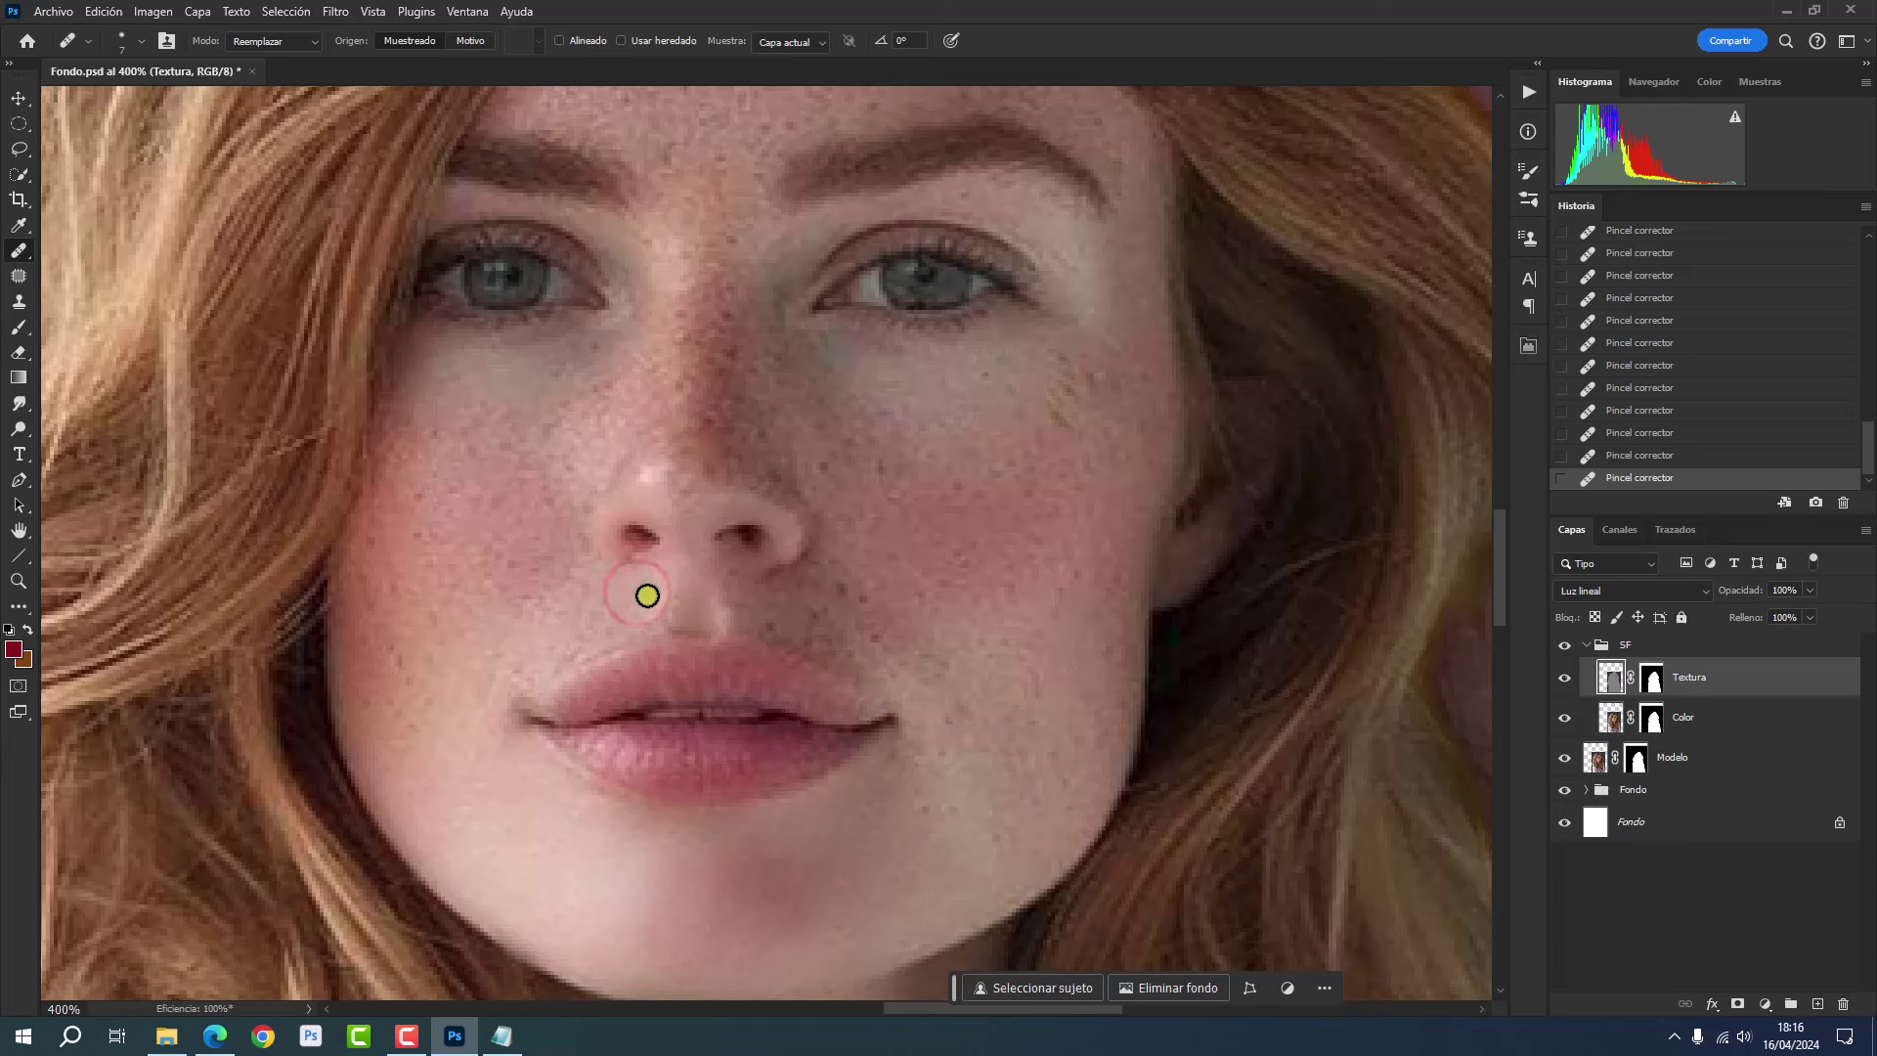
click(654, 597)
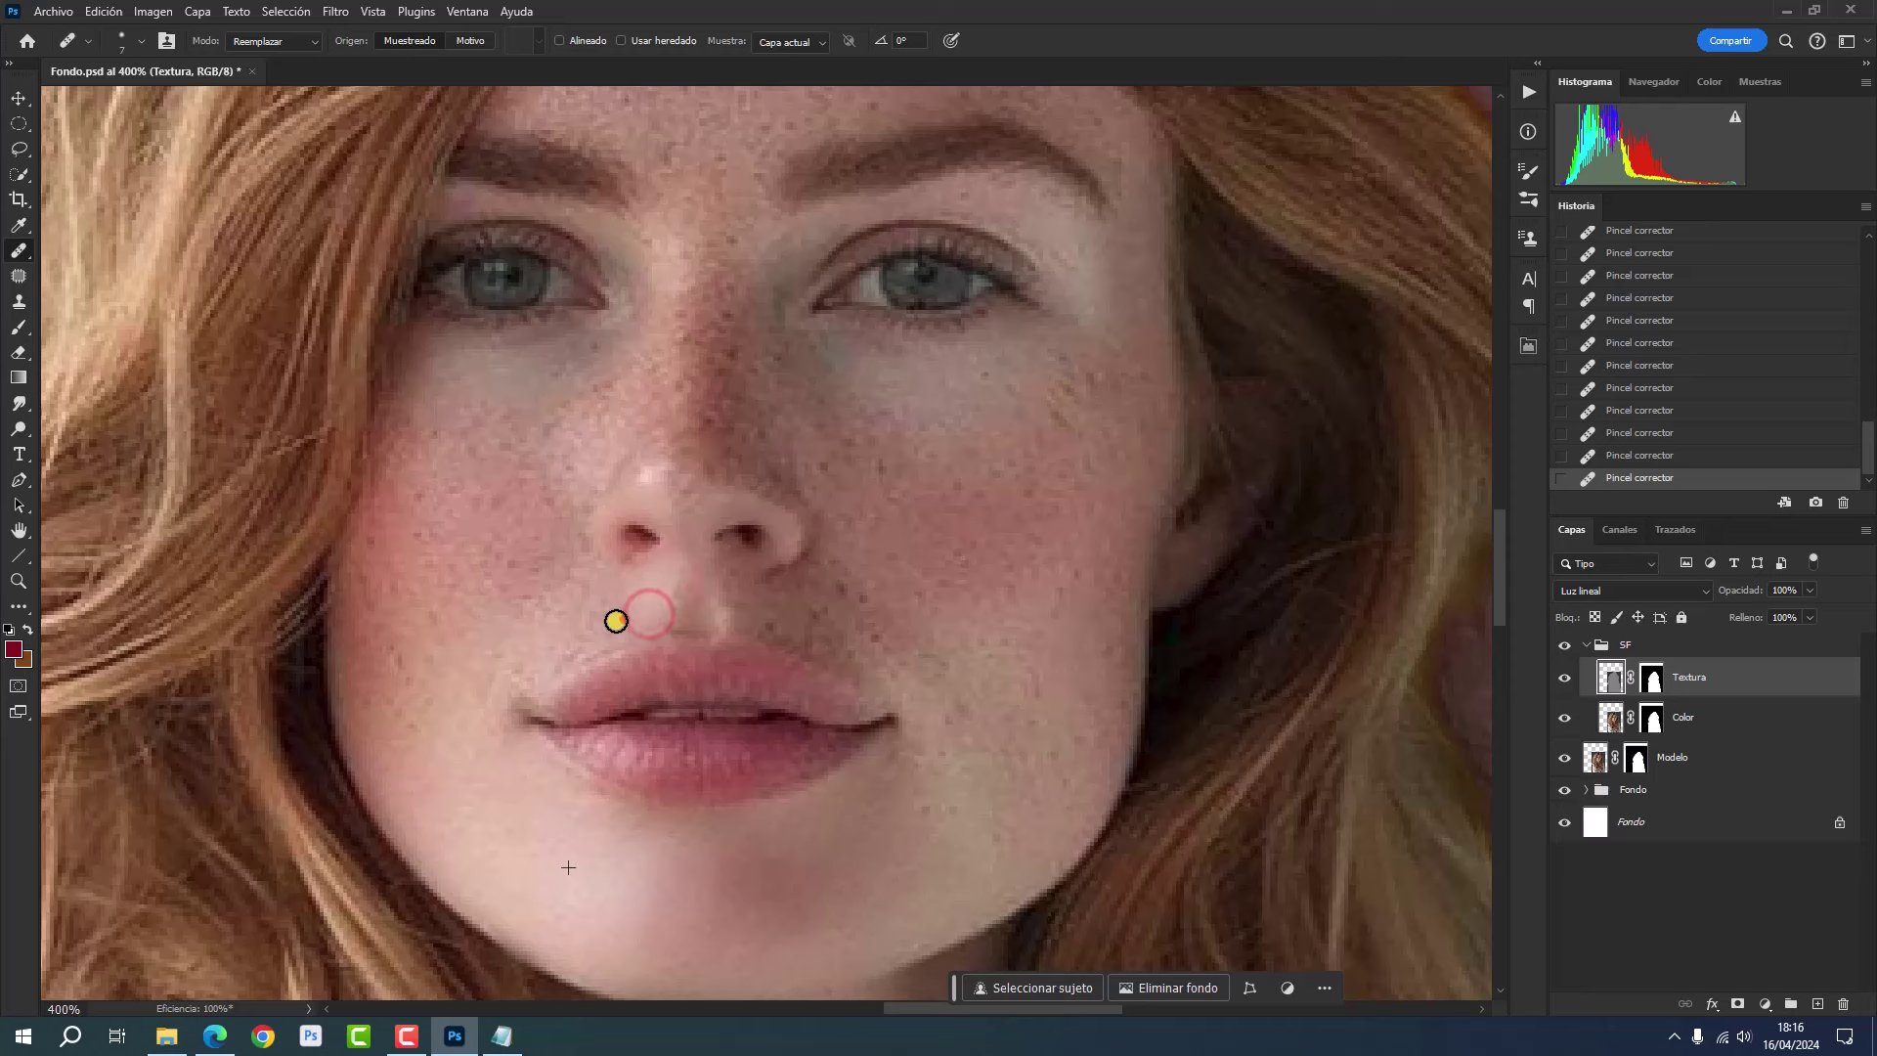
click(623, 618)
click(596, 642)
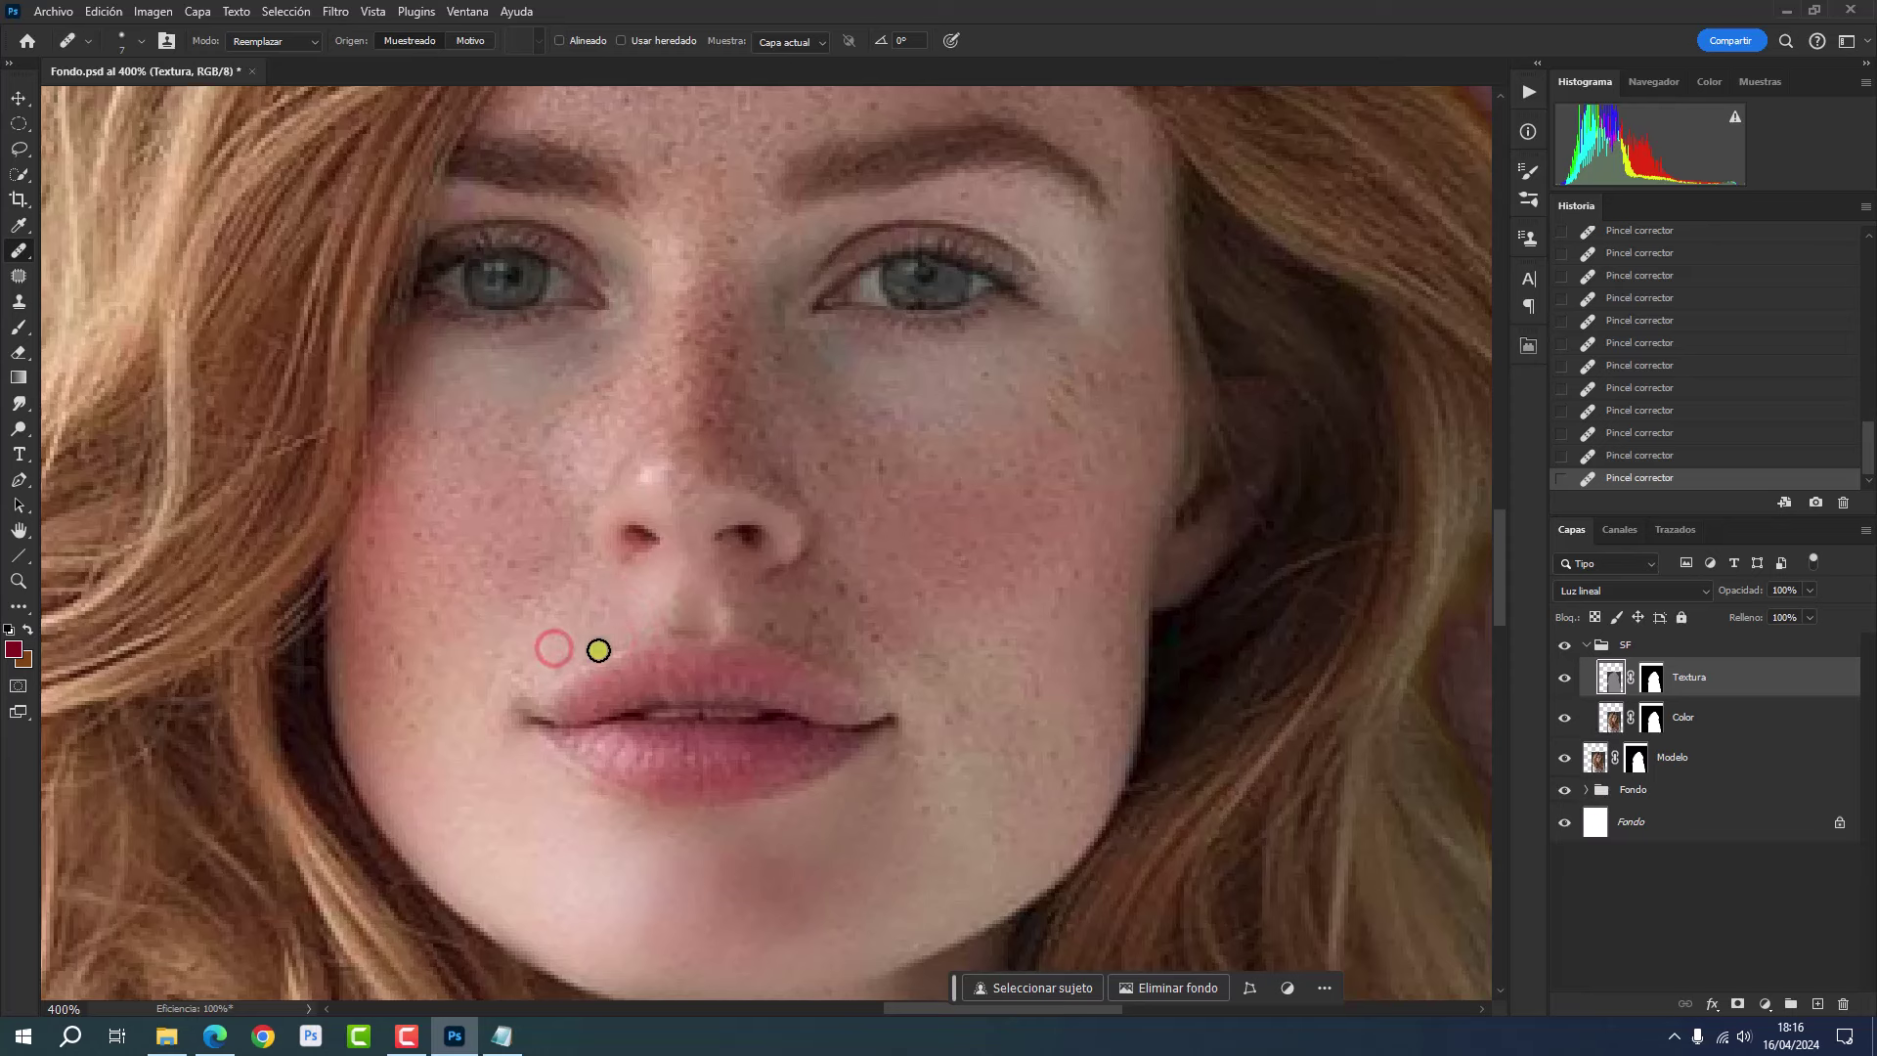
click(563, 662)
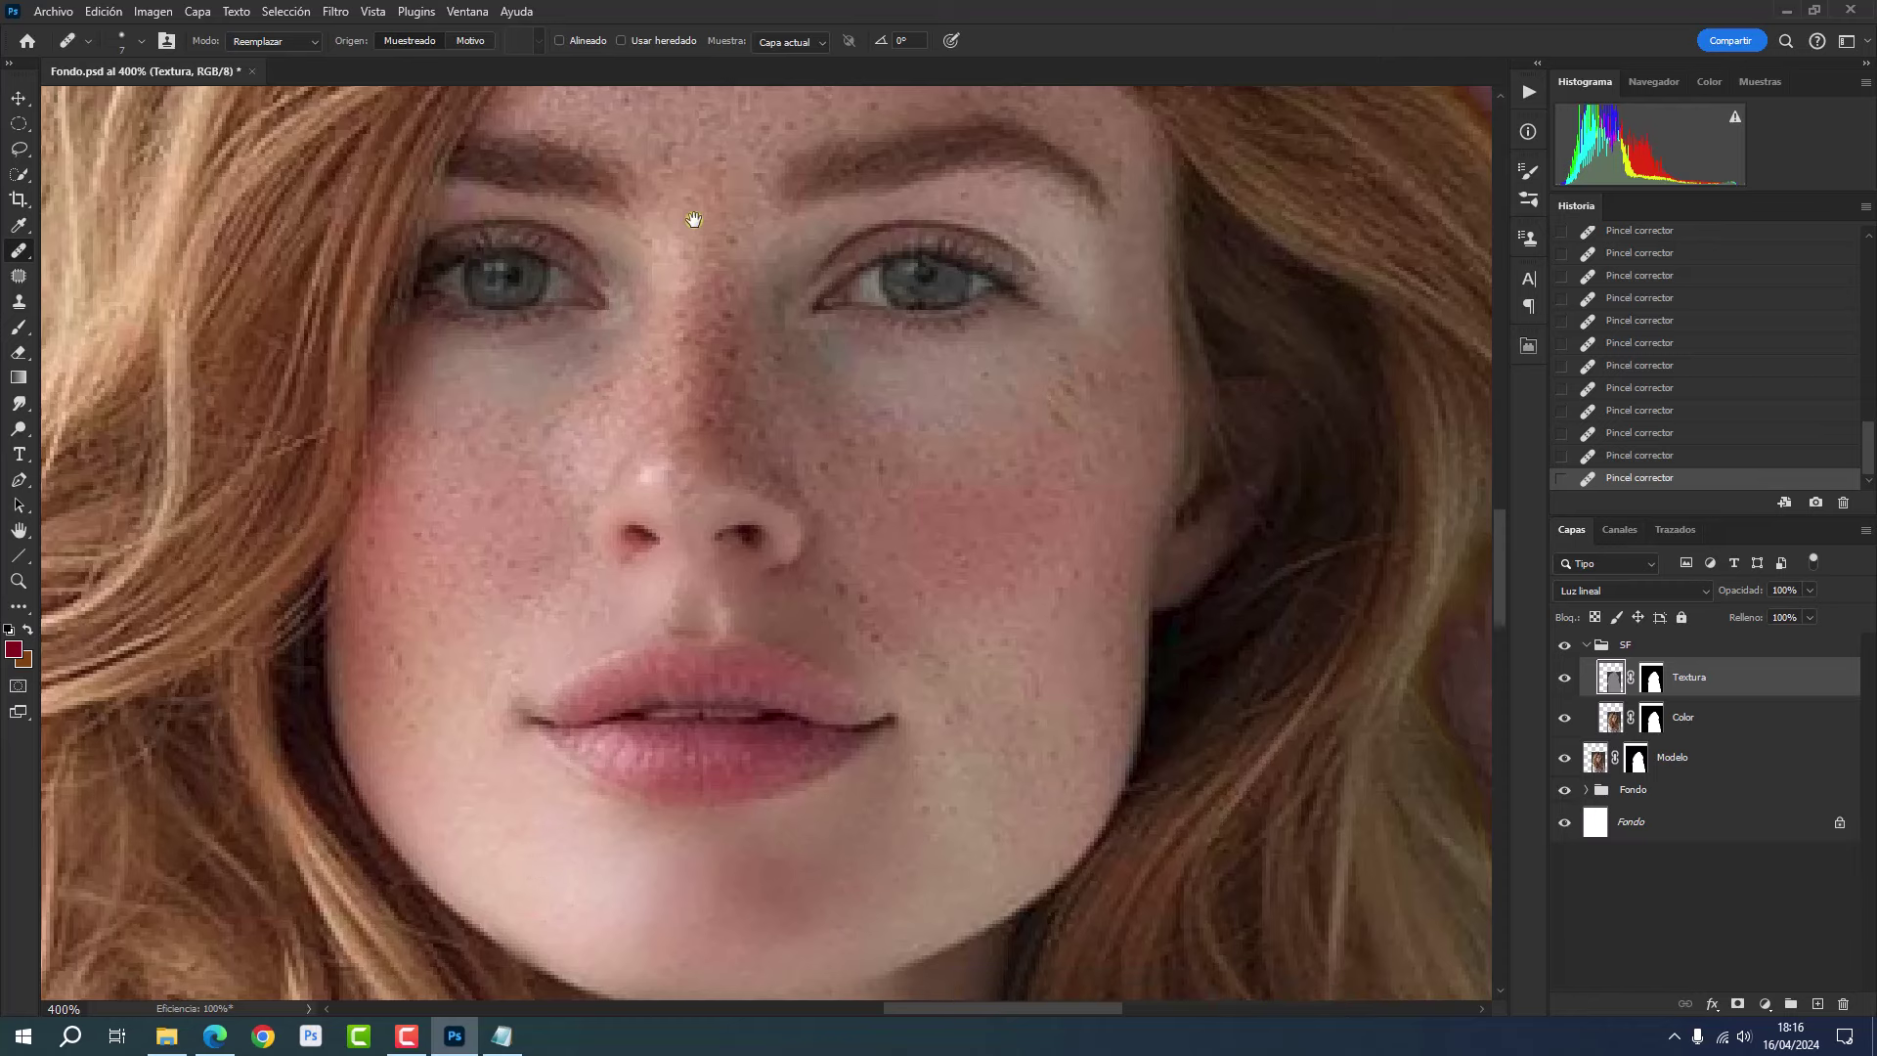
- Bring the forehead into view, enlarge the brush, and heal the upper and left forehead
drag(692, 209, 742, 796)
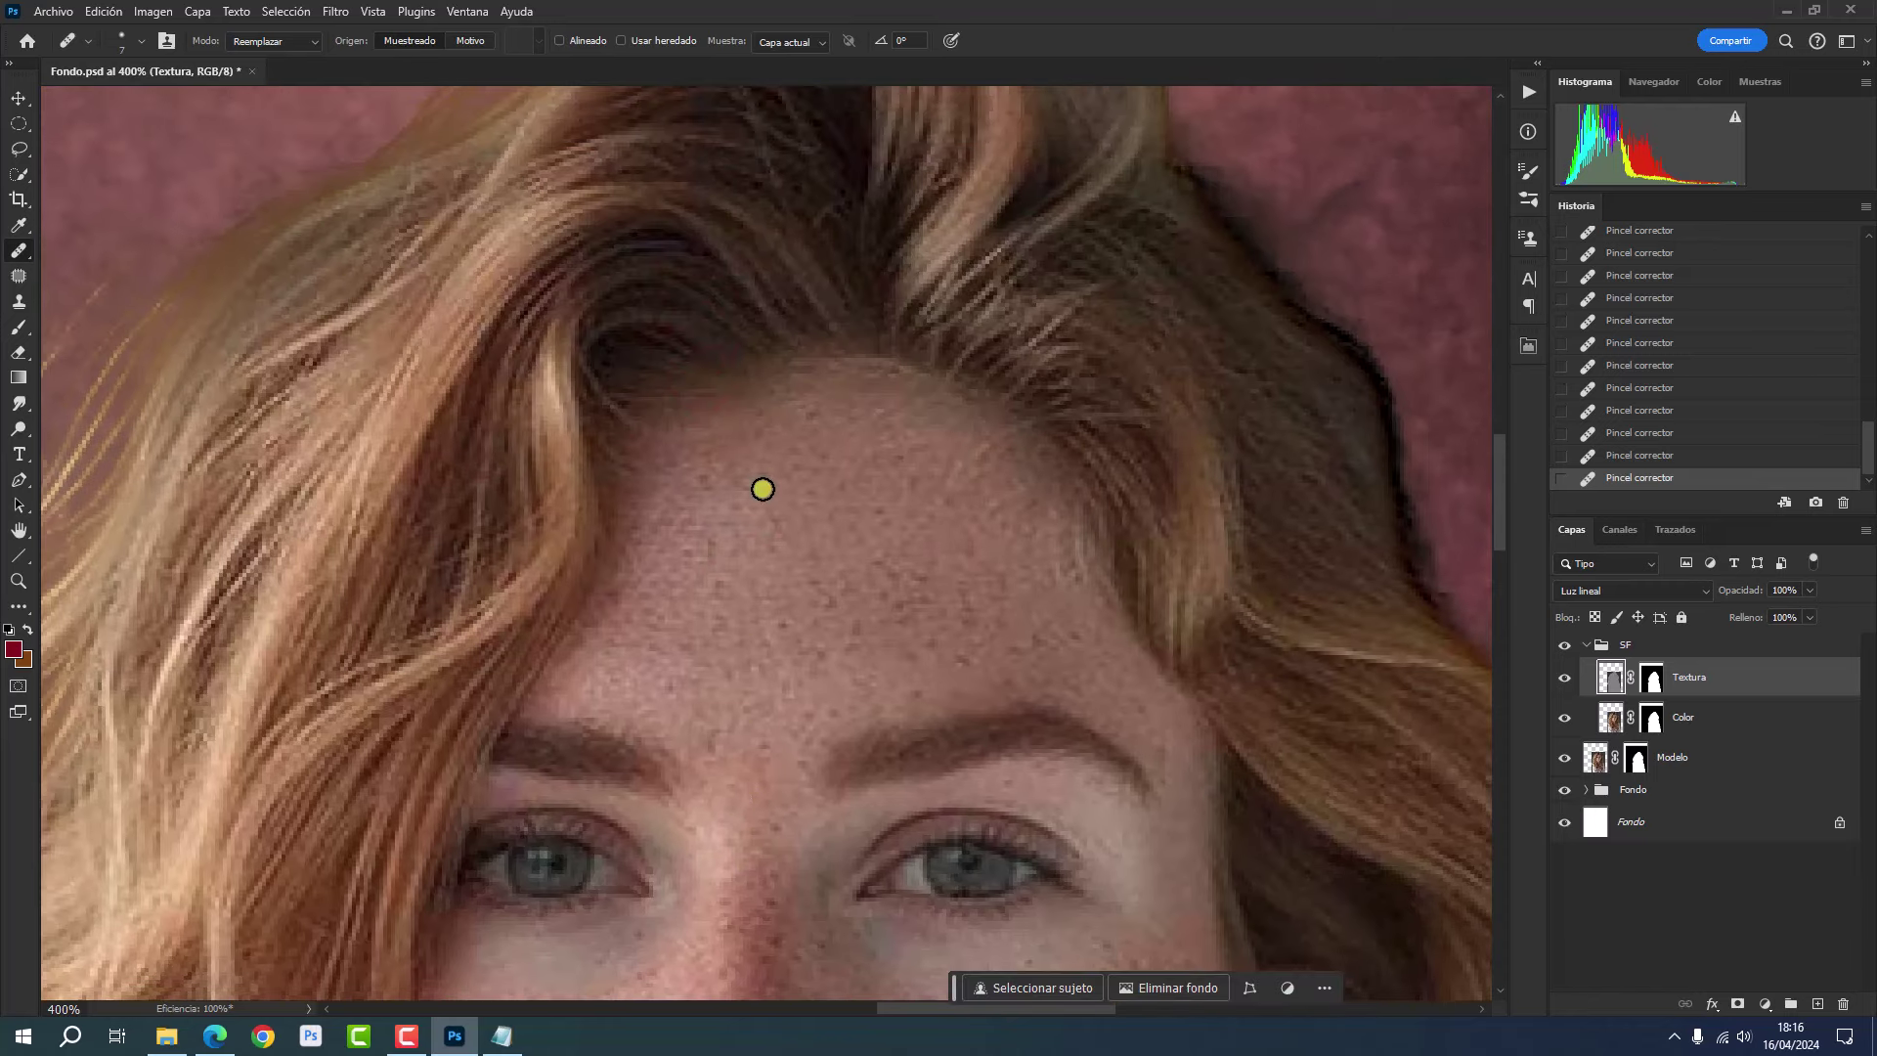
drag(771, 453, 823, 441)
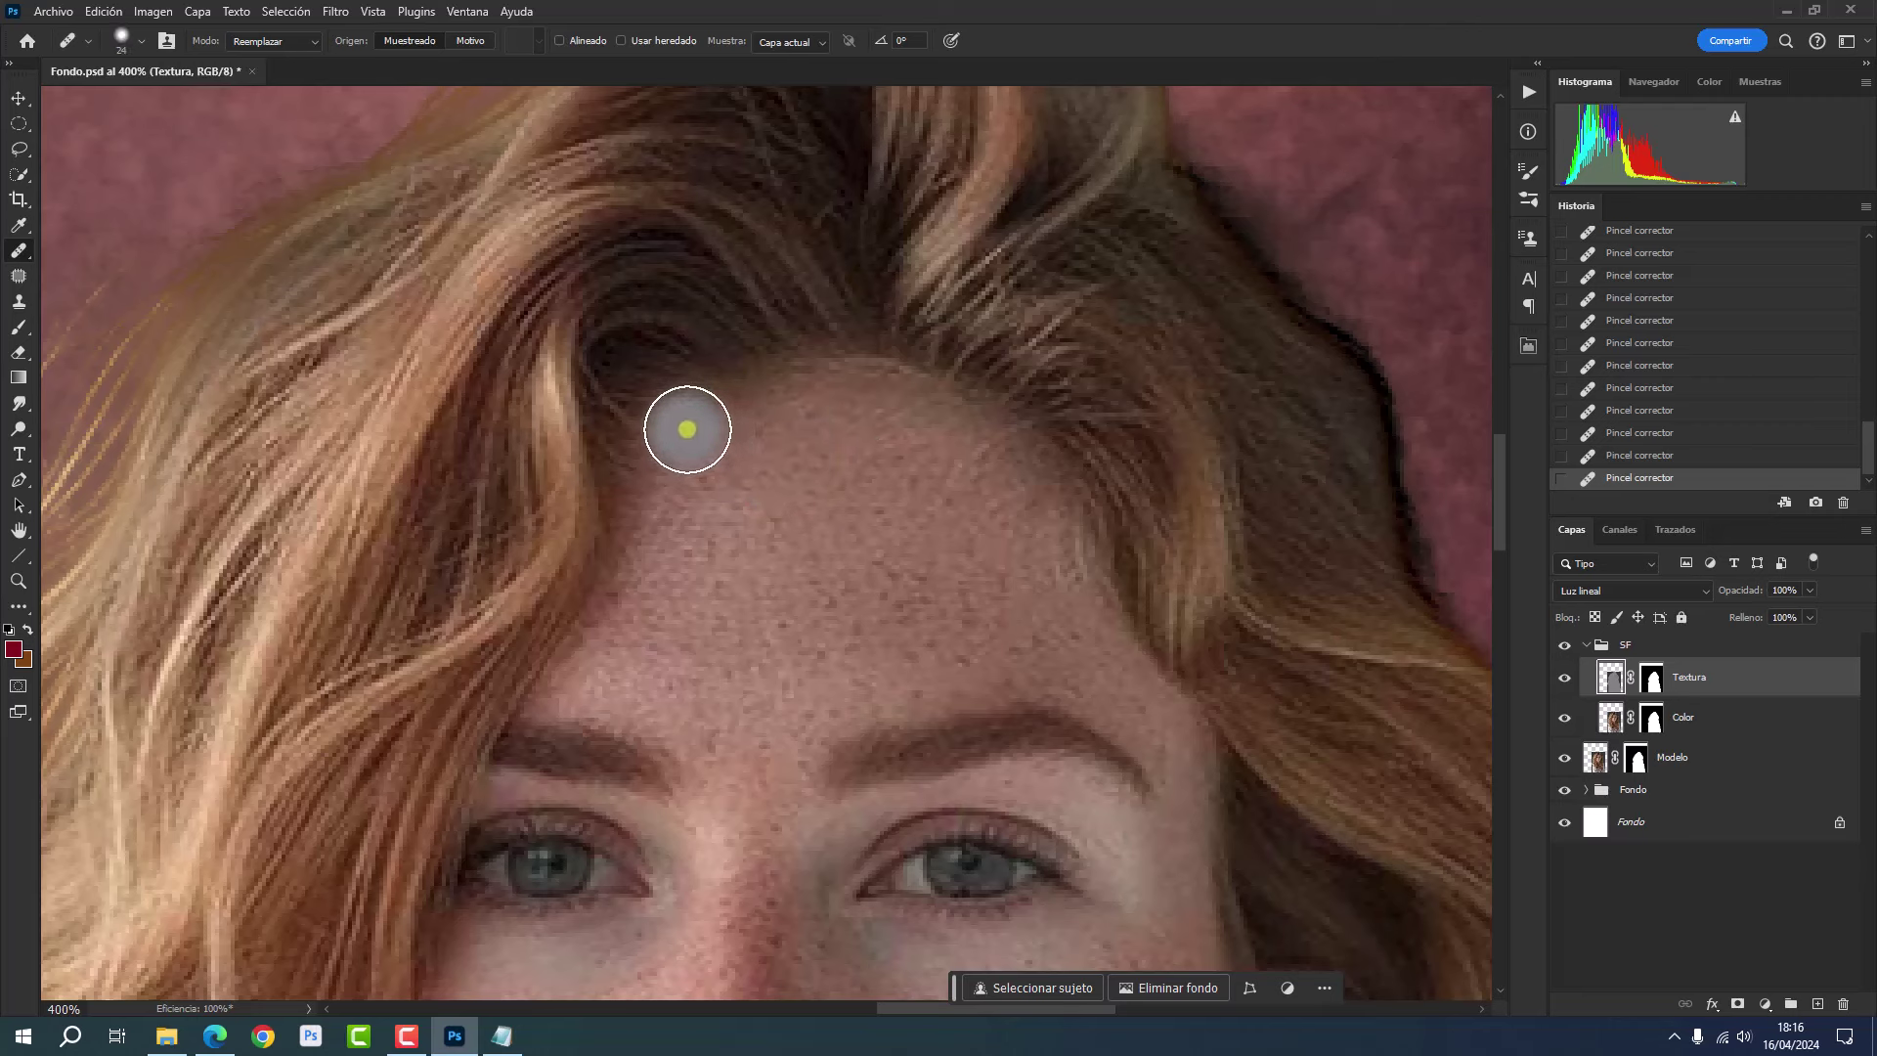
drag(688, 430, 679, 431)
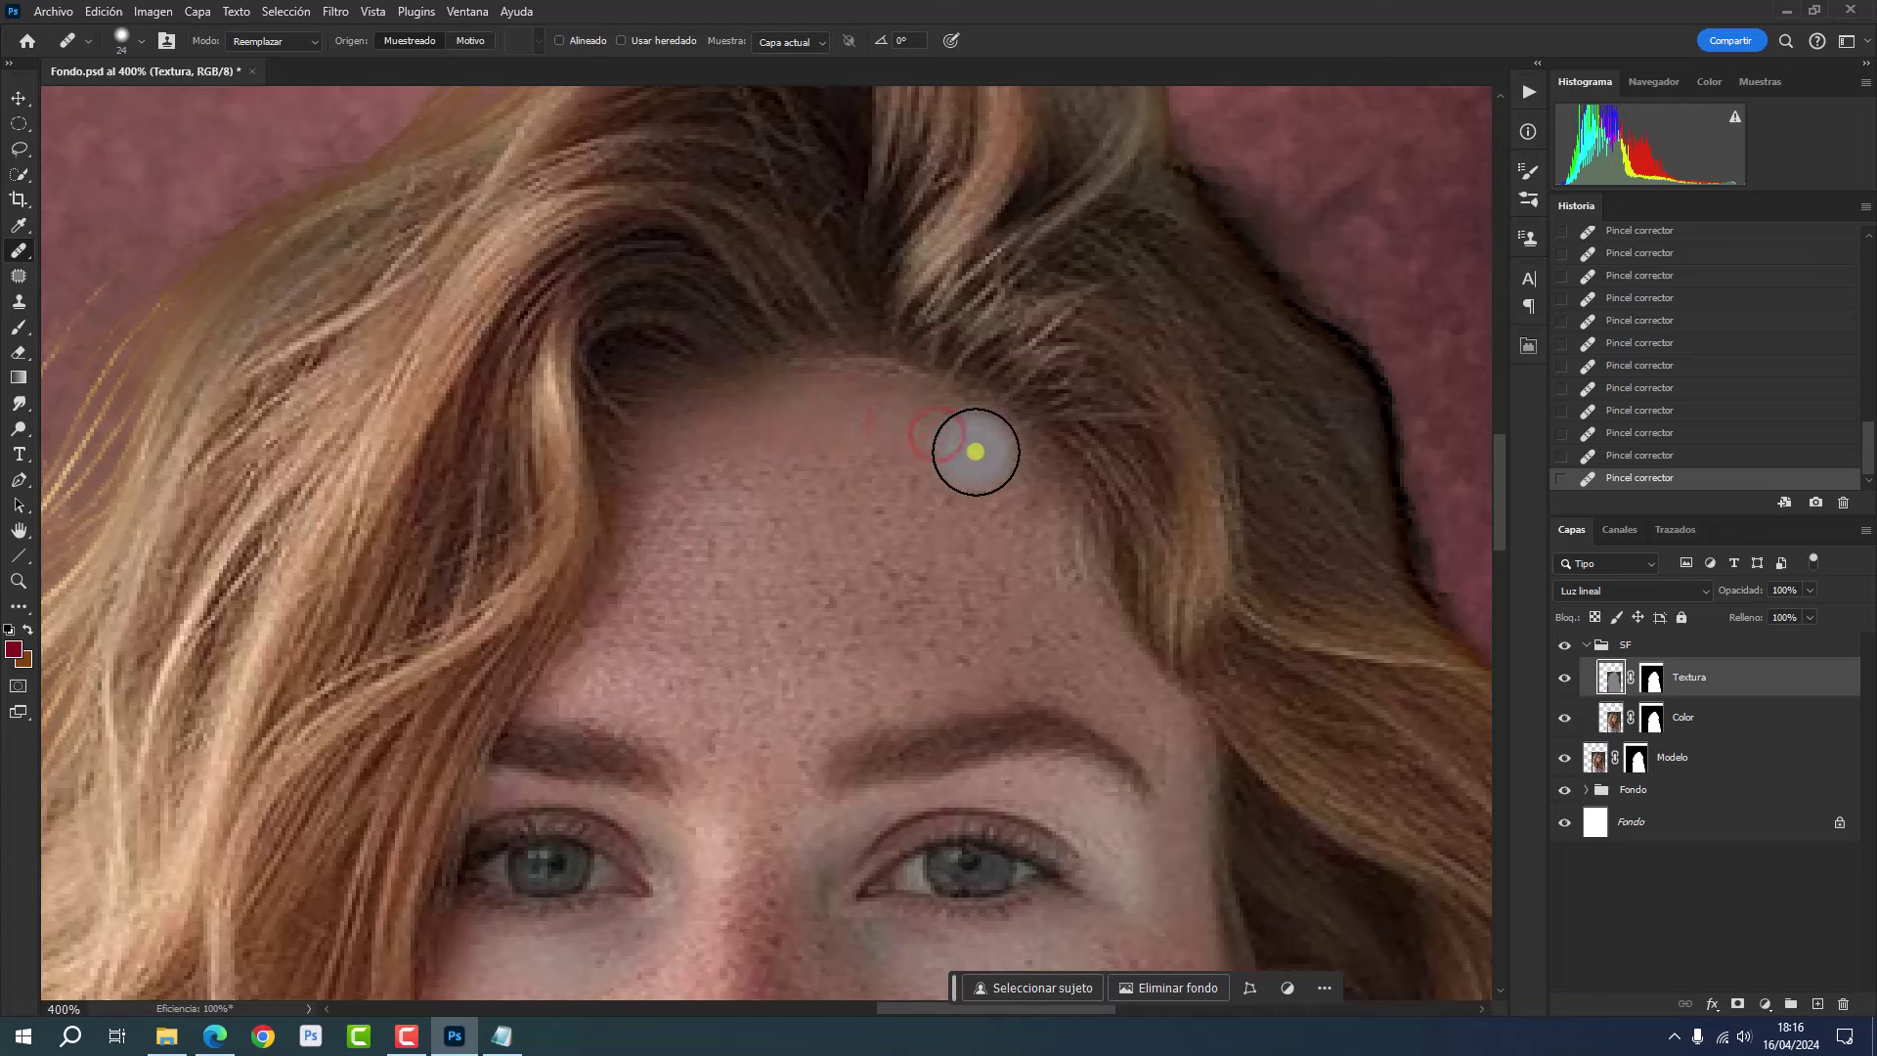
drag(973, 449, 1006, 464)
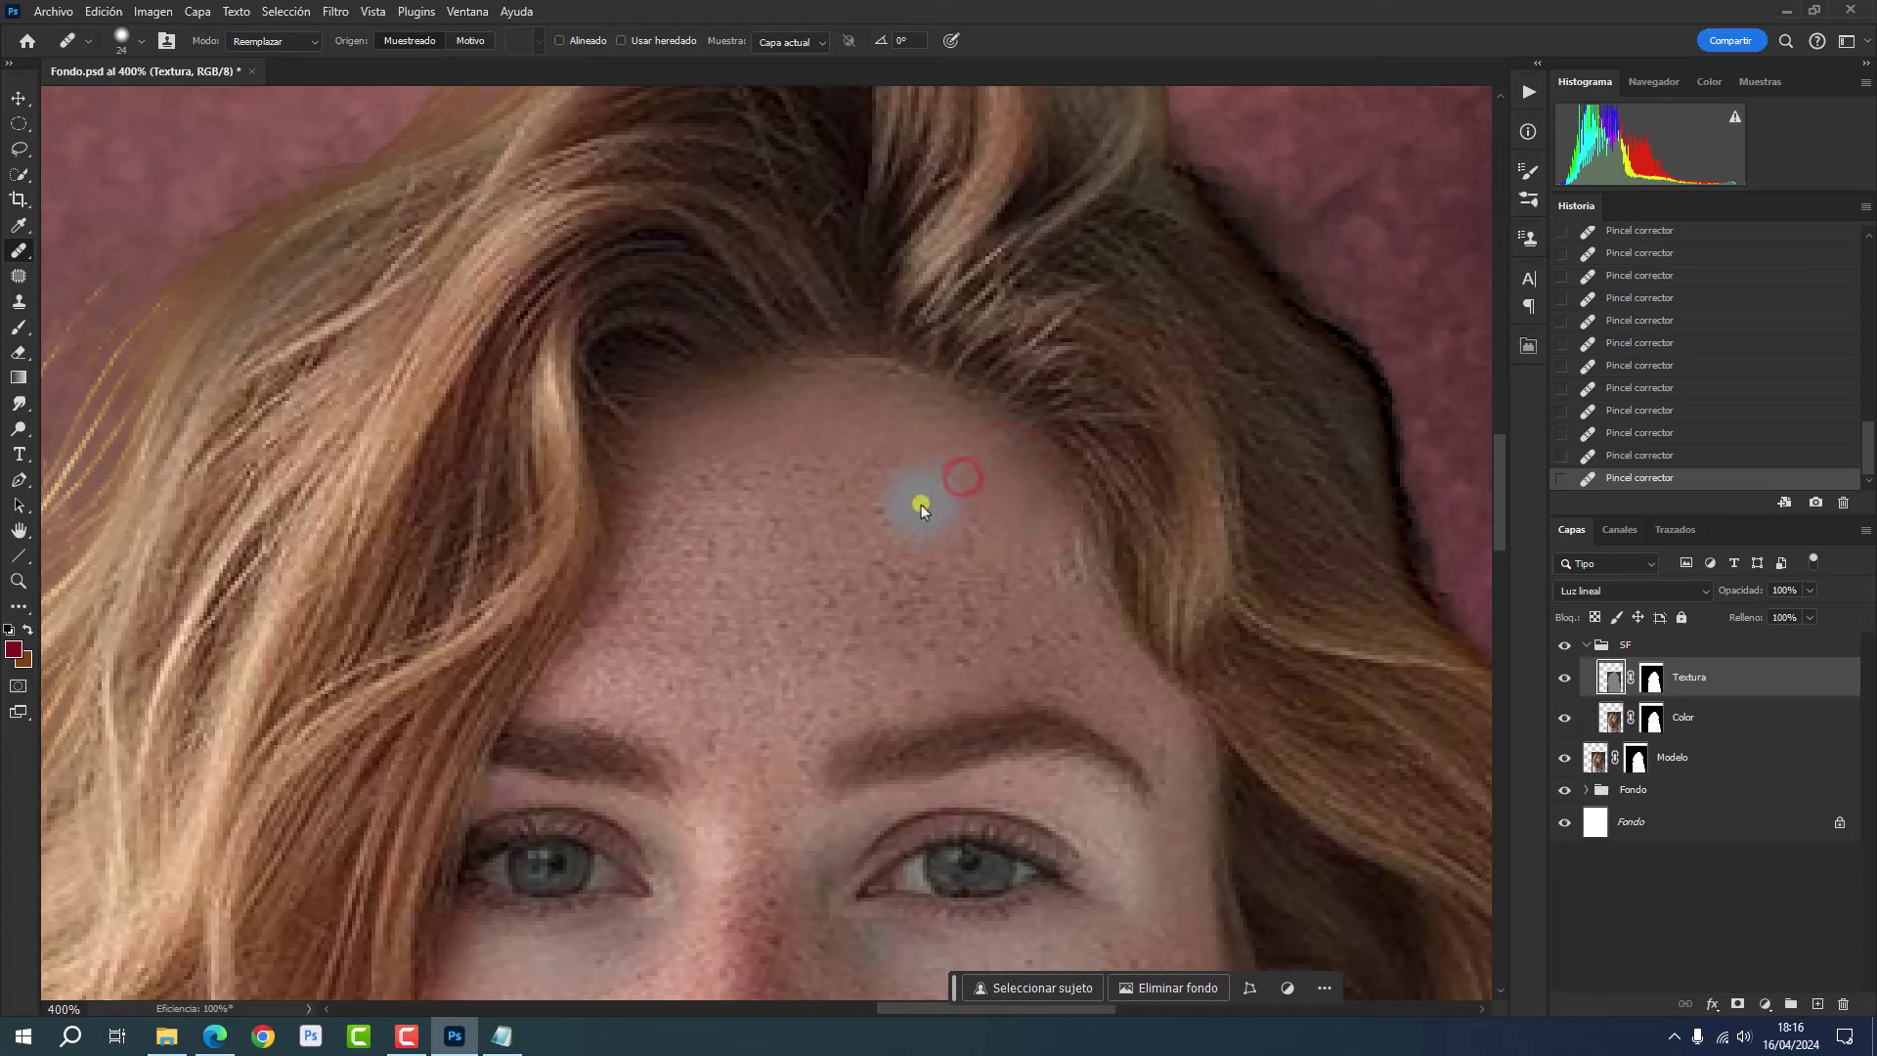
click(914, 474)
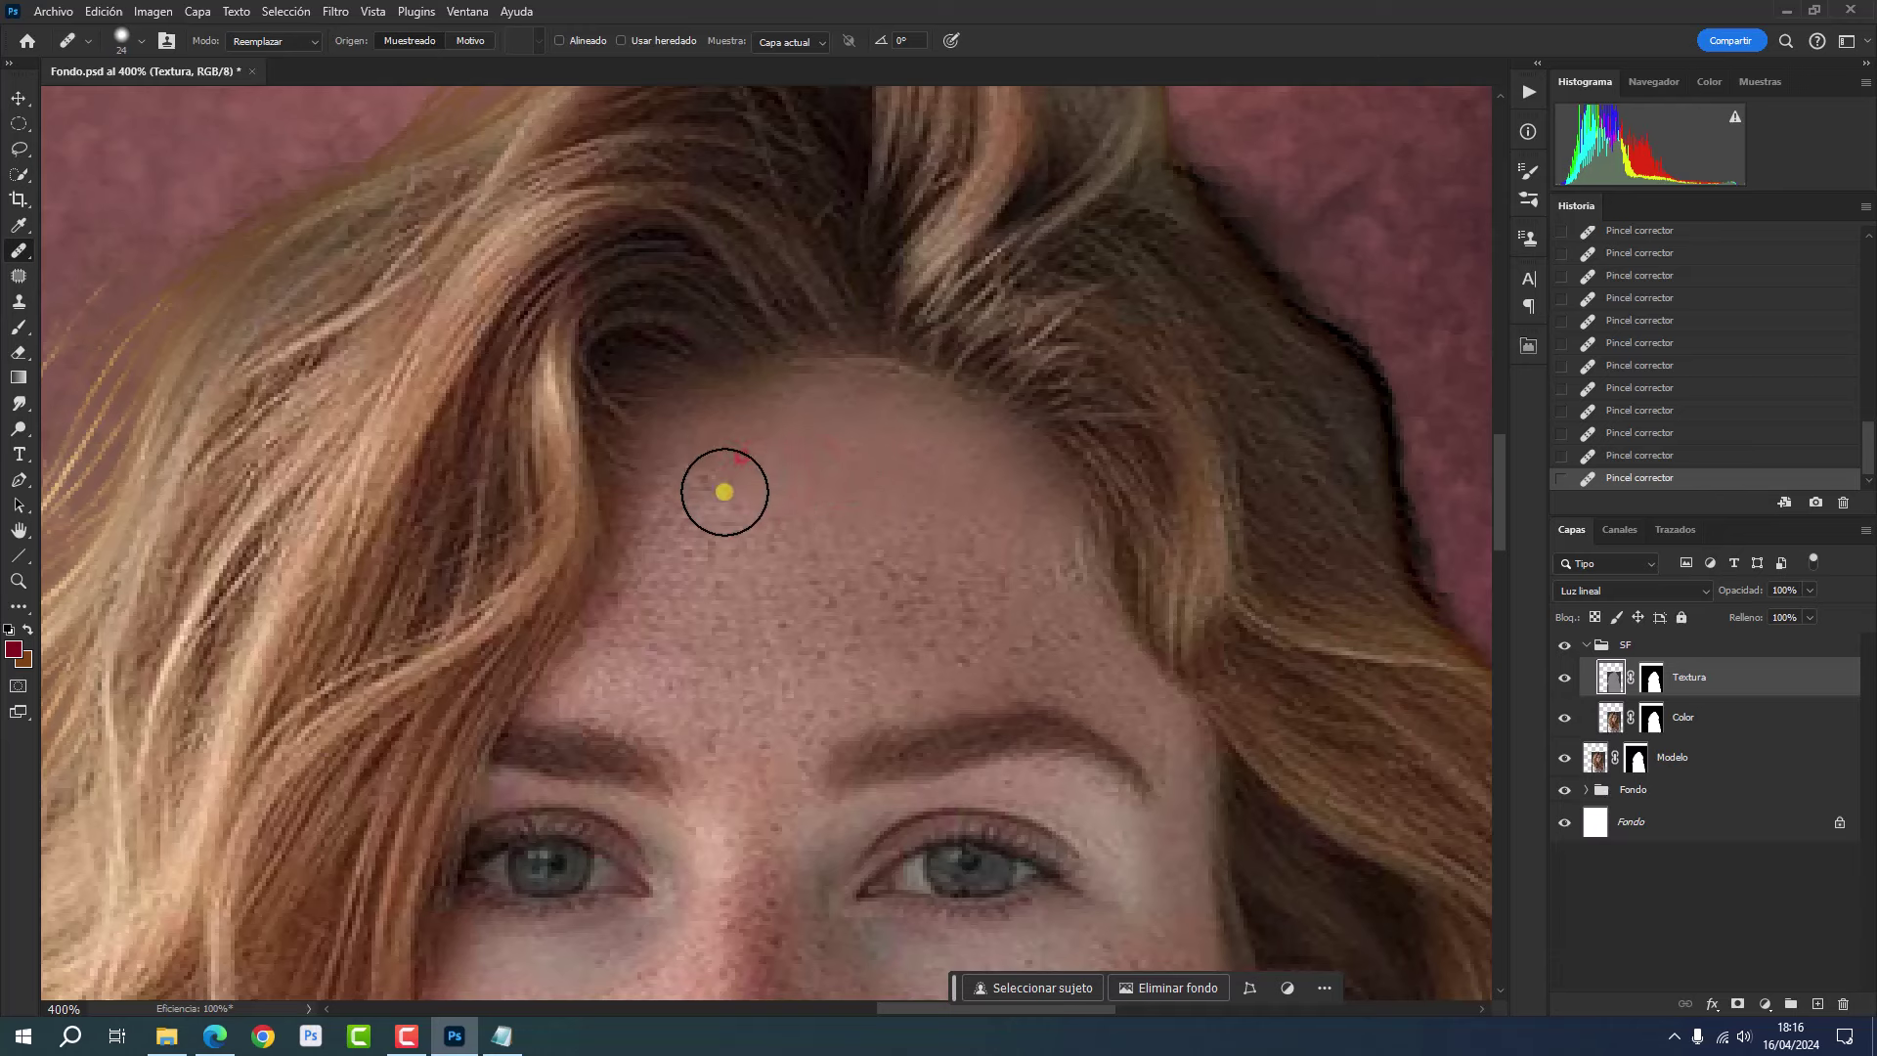
mouse_move(719, 488)
mouse_down()
mouse_move(683, 512)
mouse_move(695, 544)
mouse_up()
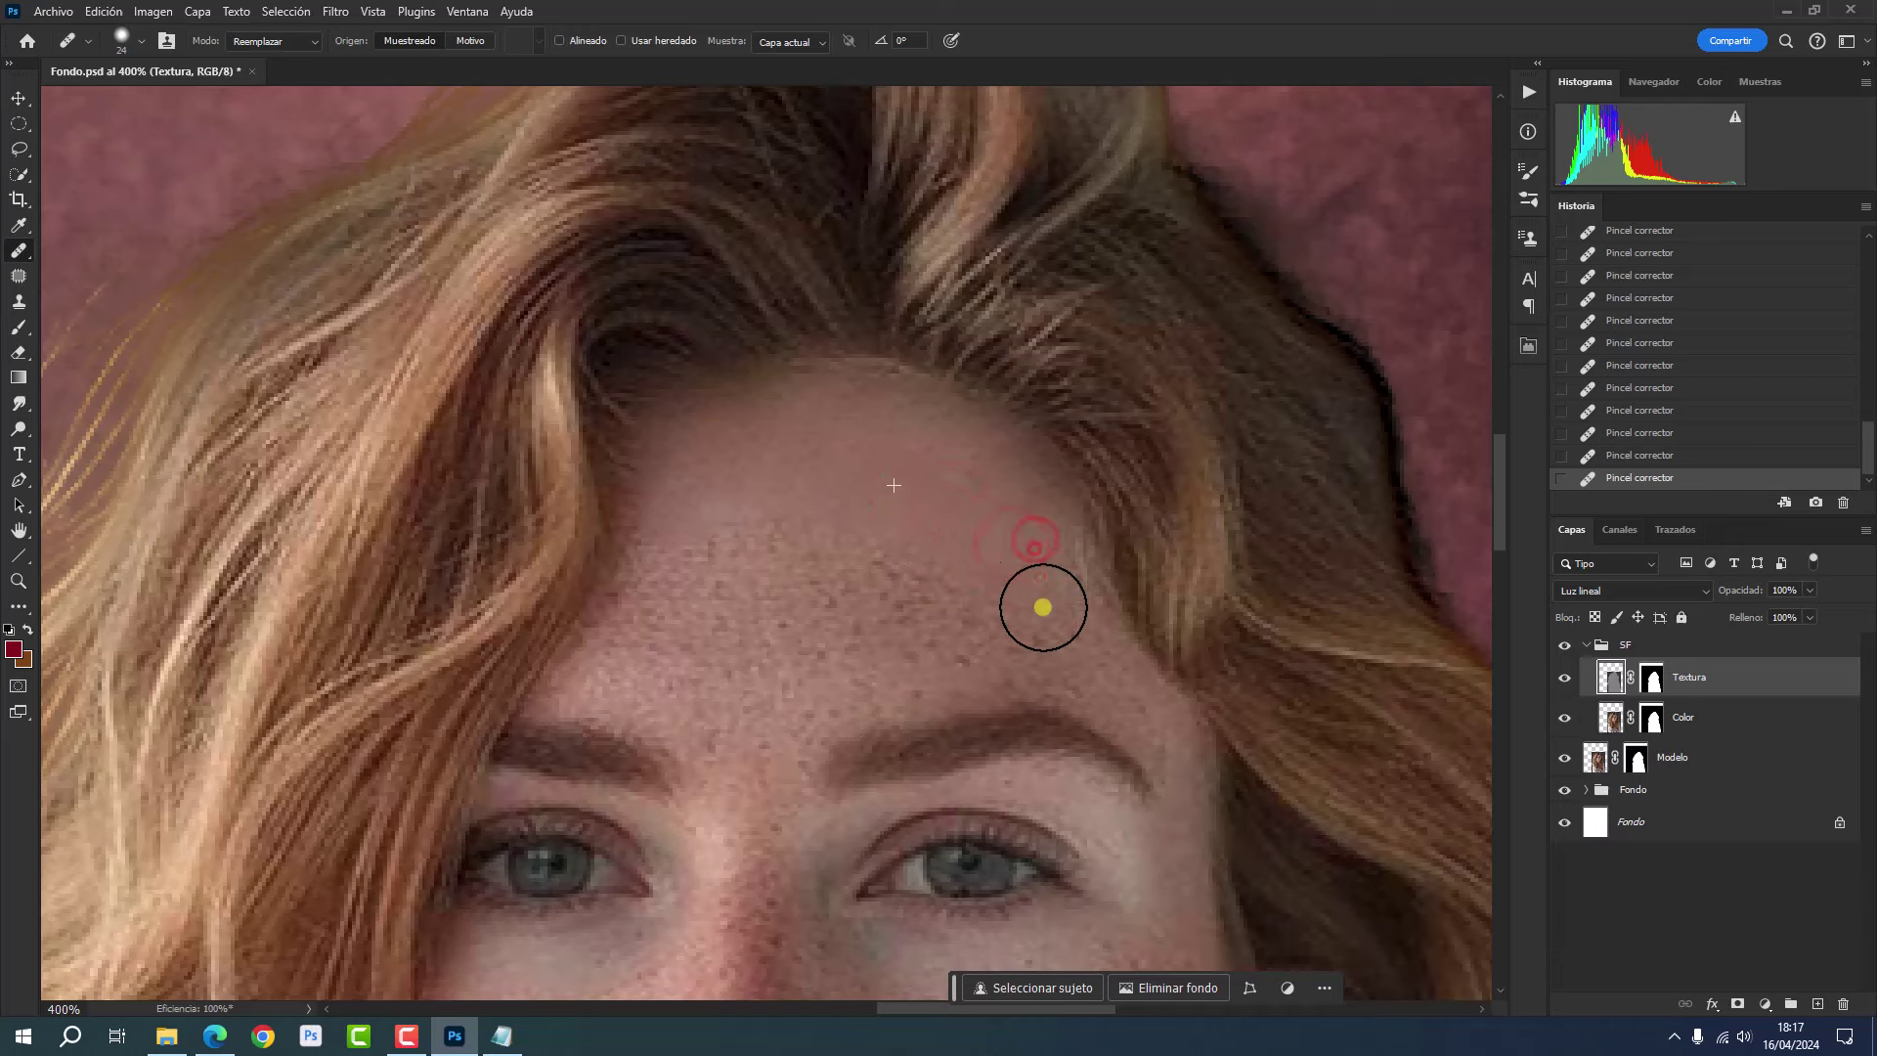
- Resample clean skin and heal along the hairline, left forehead and left brow
alt+click(1037, 549)
drag(934, 561, 712, 520)
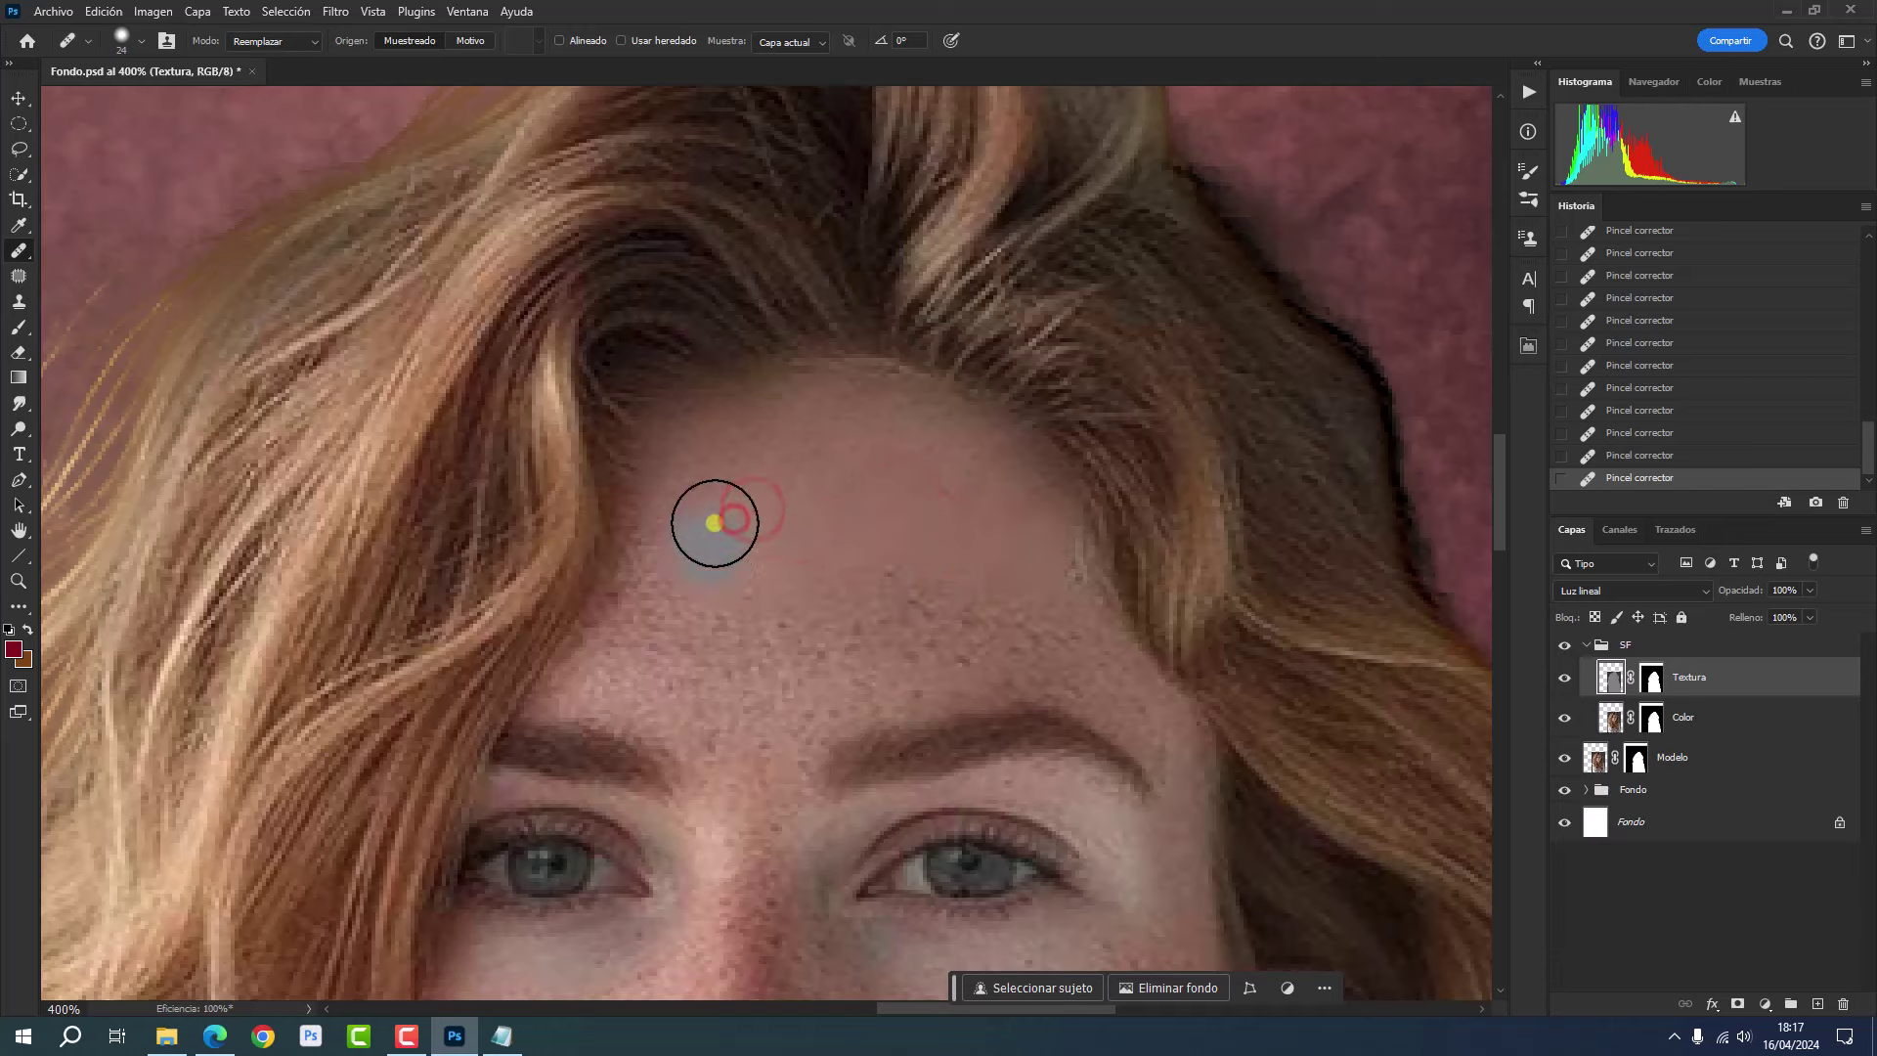
mouse_move(650, 588)
mouse_down()
mouse_move(919, 421)
mouse_move(880, 531)
mouse_move(796, 649)
mouse_move(797, 709)
mouse_move(929, 664)
mouse_move(1043, 658)
mouse_move(1094, 671)
mouse_move(1159, 734)
mouse_up()
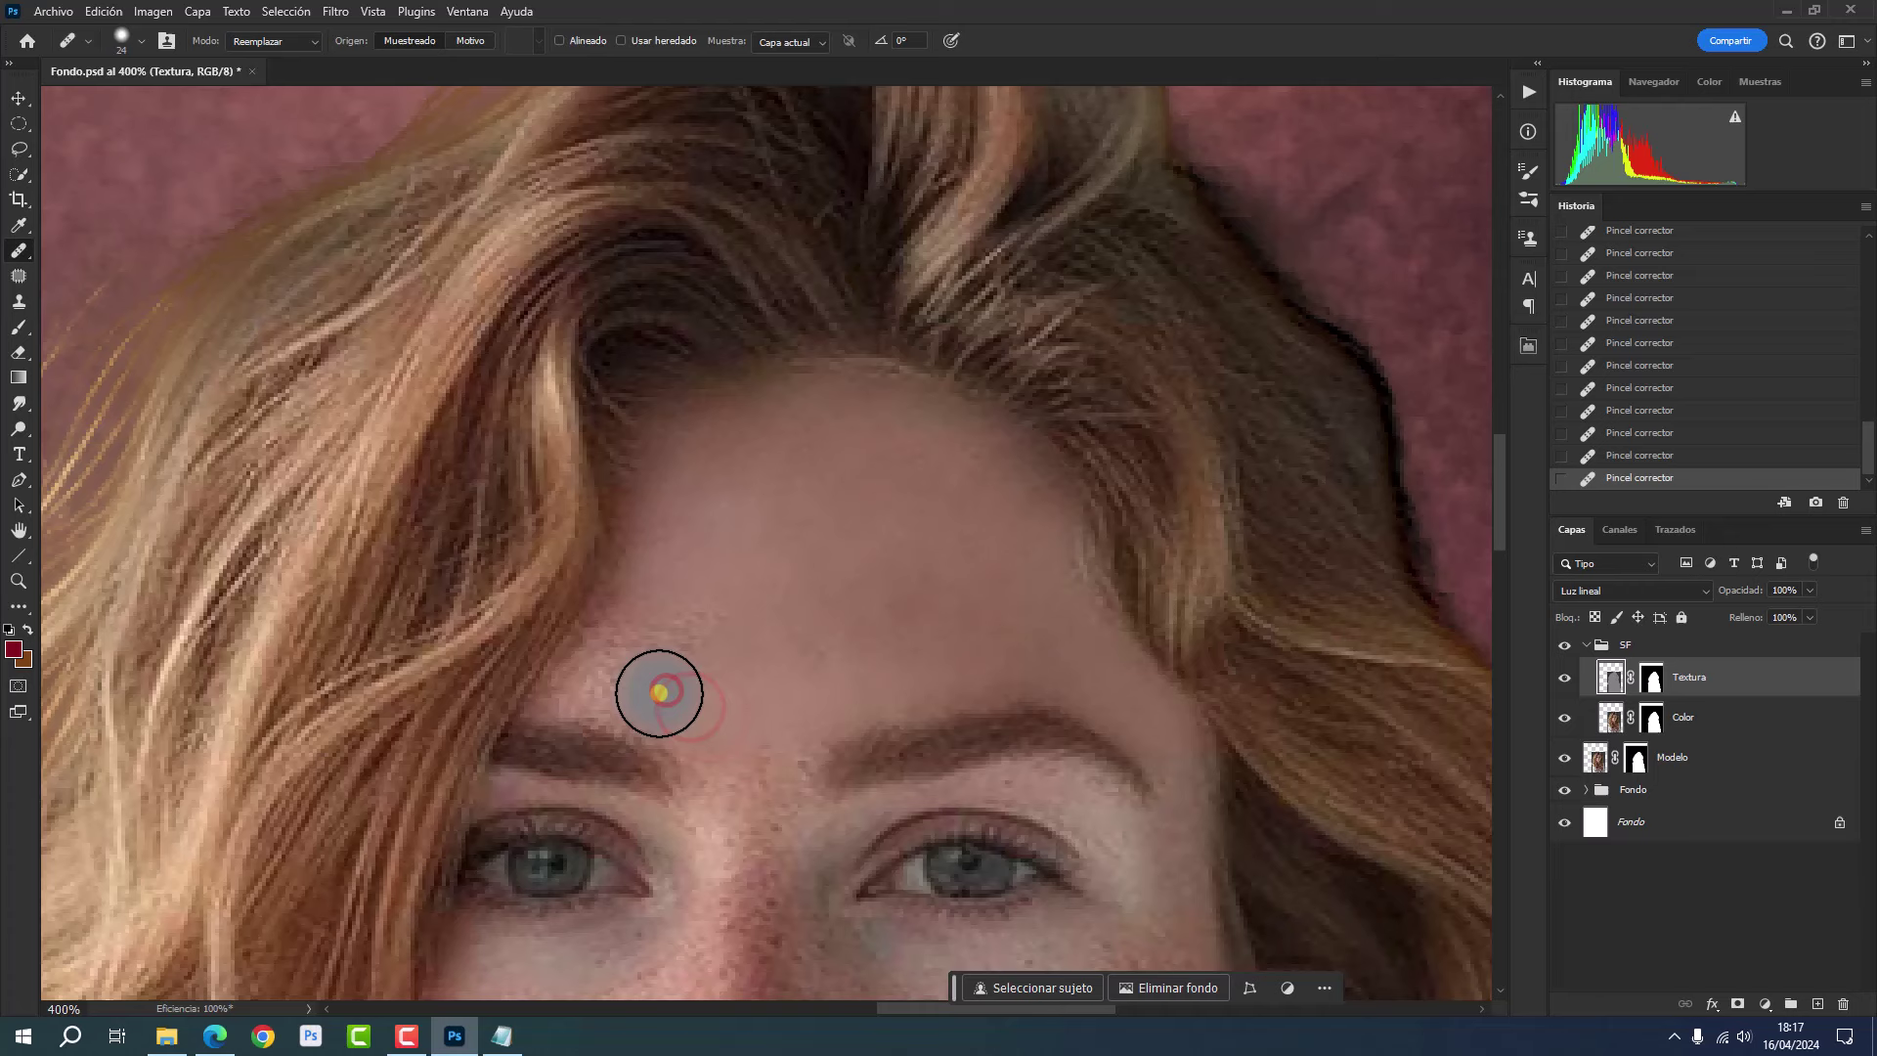
mouse_move(629, 692)
mouse_down()
mouse_move(599, 670)
mouse_move(629, 638)
mouse_move(818, 650)
mouse_move(763, 629)
mouse_up()
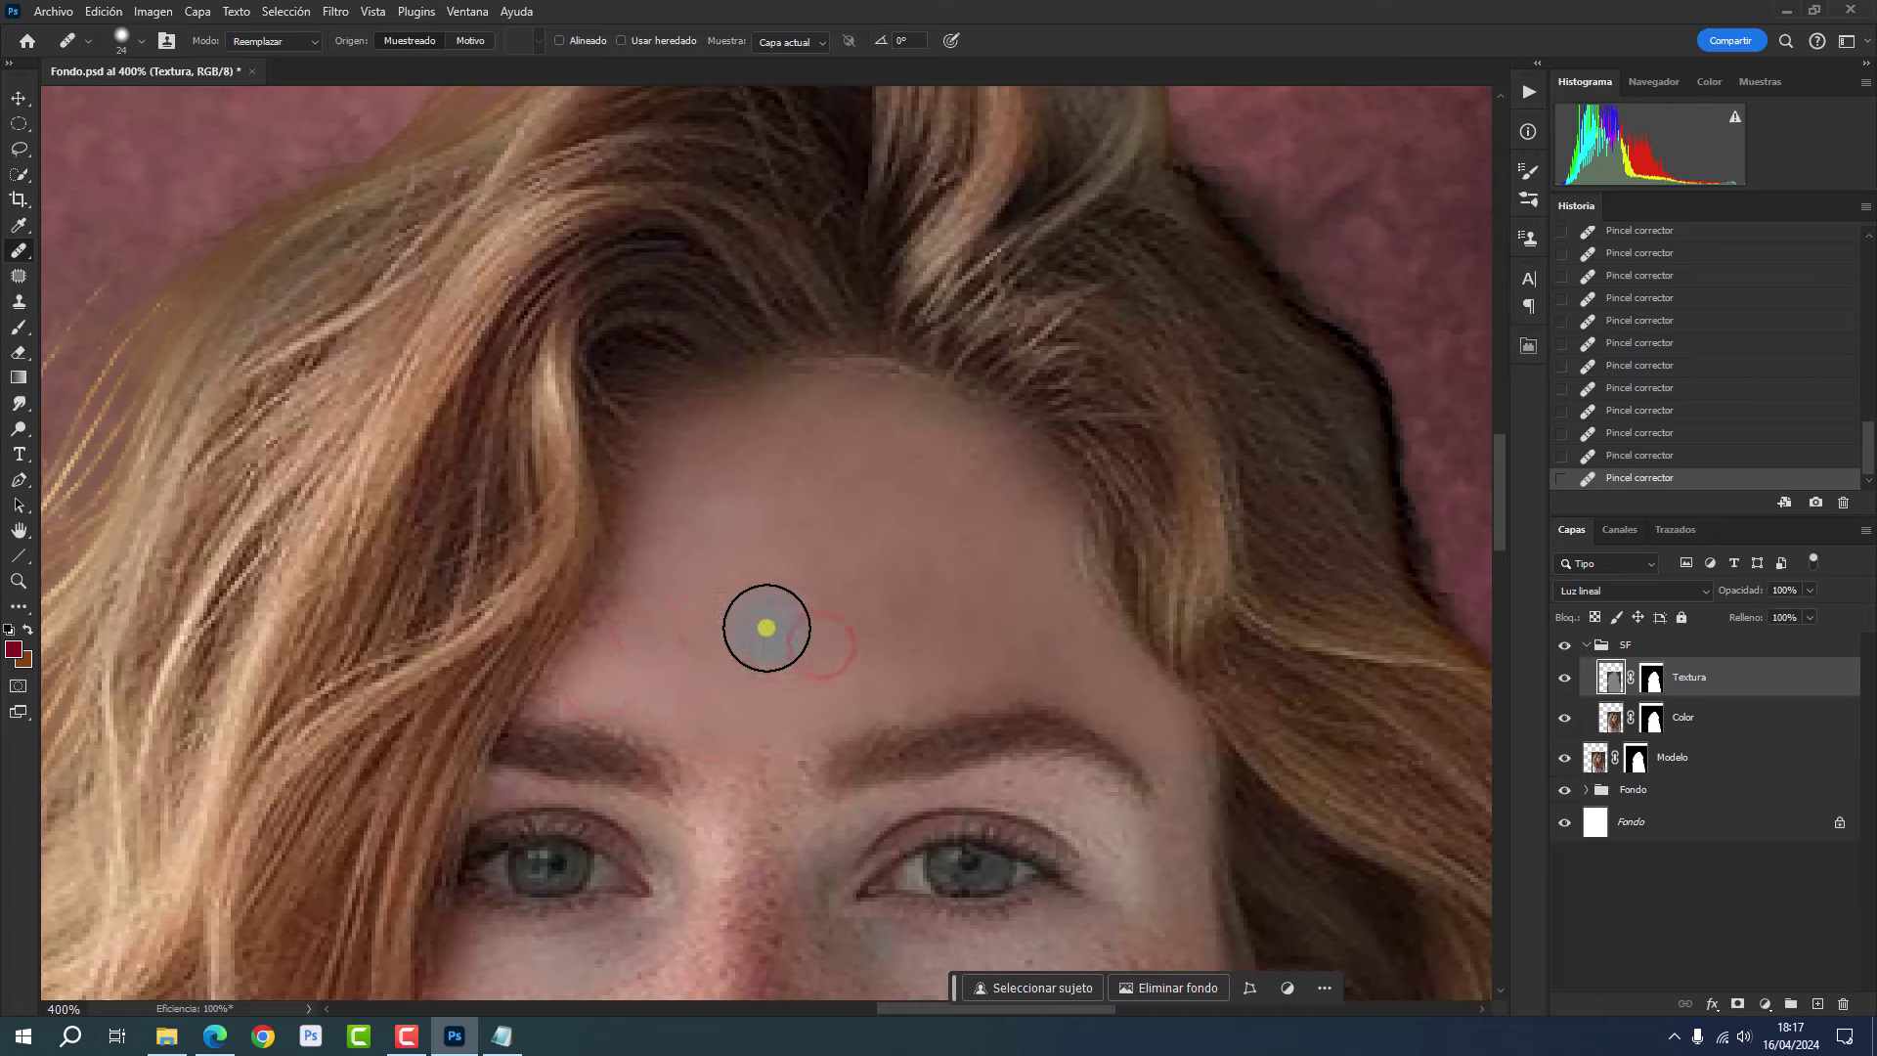
click(735, 629)
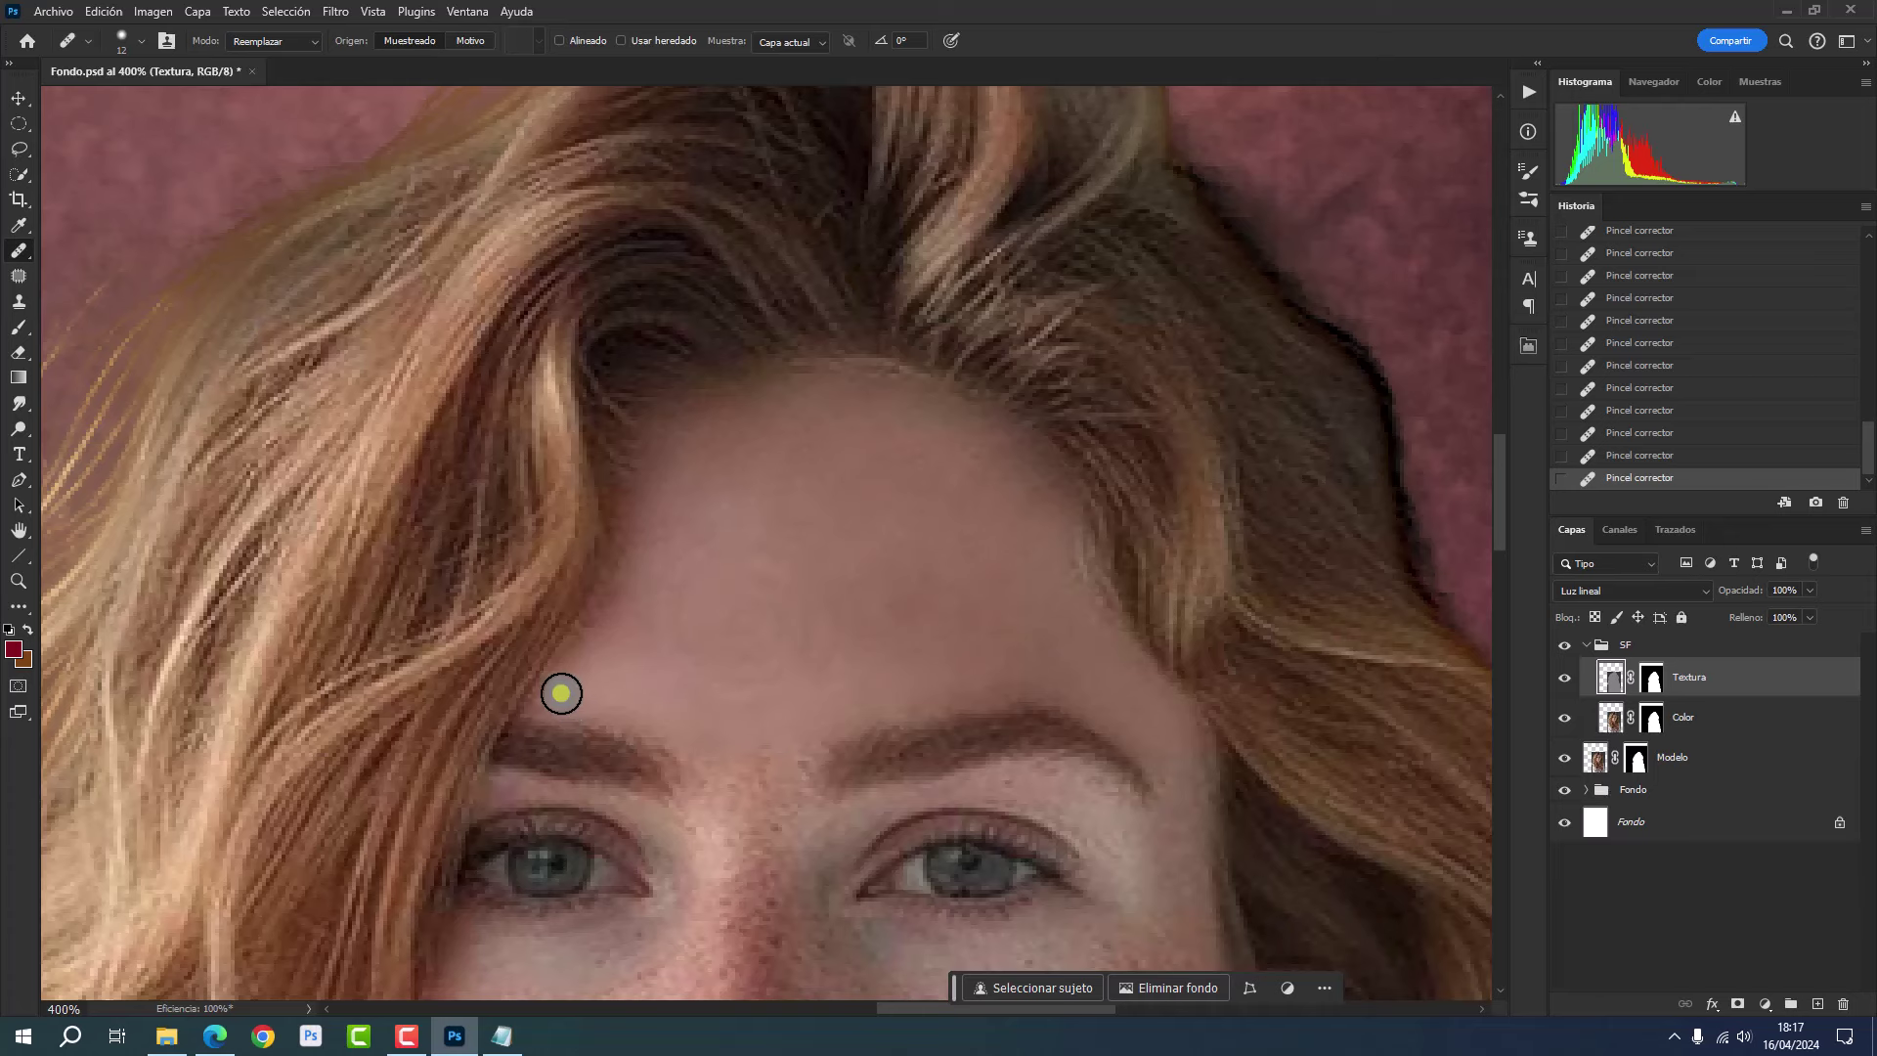
mouse_move(548, 705)
mouse_down()
mouse_move(695, 746)
mouse_move(691, 818)
mouse_up()
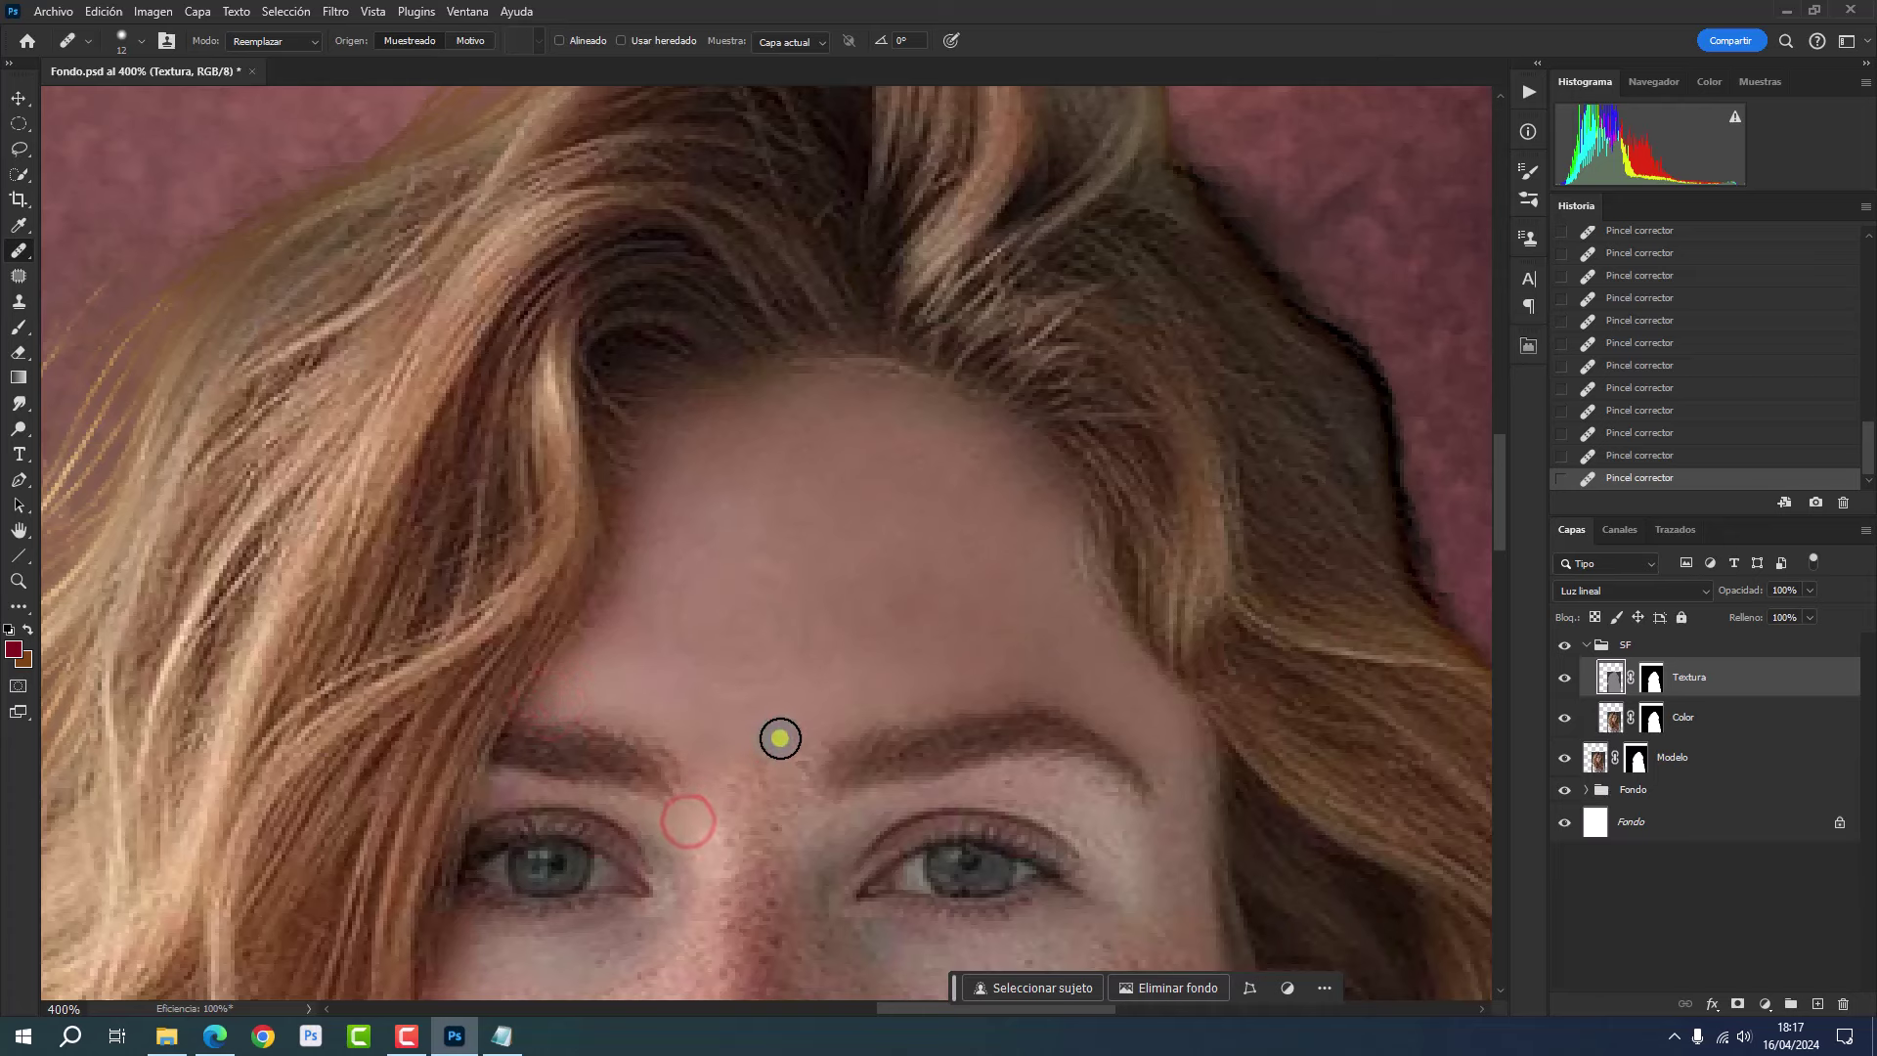
- Shrink the brush with [ and heal the blemishes along the right brow
key(bracketleft)
key(bracketleft)
key(bracketleft)
drag(861, 807, 1036, 770)
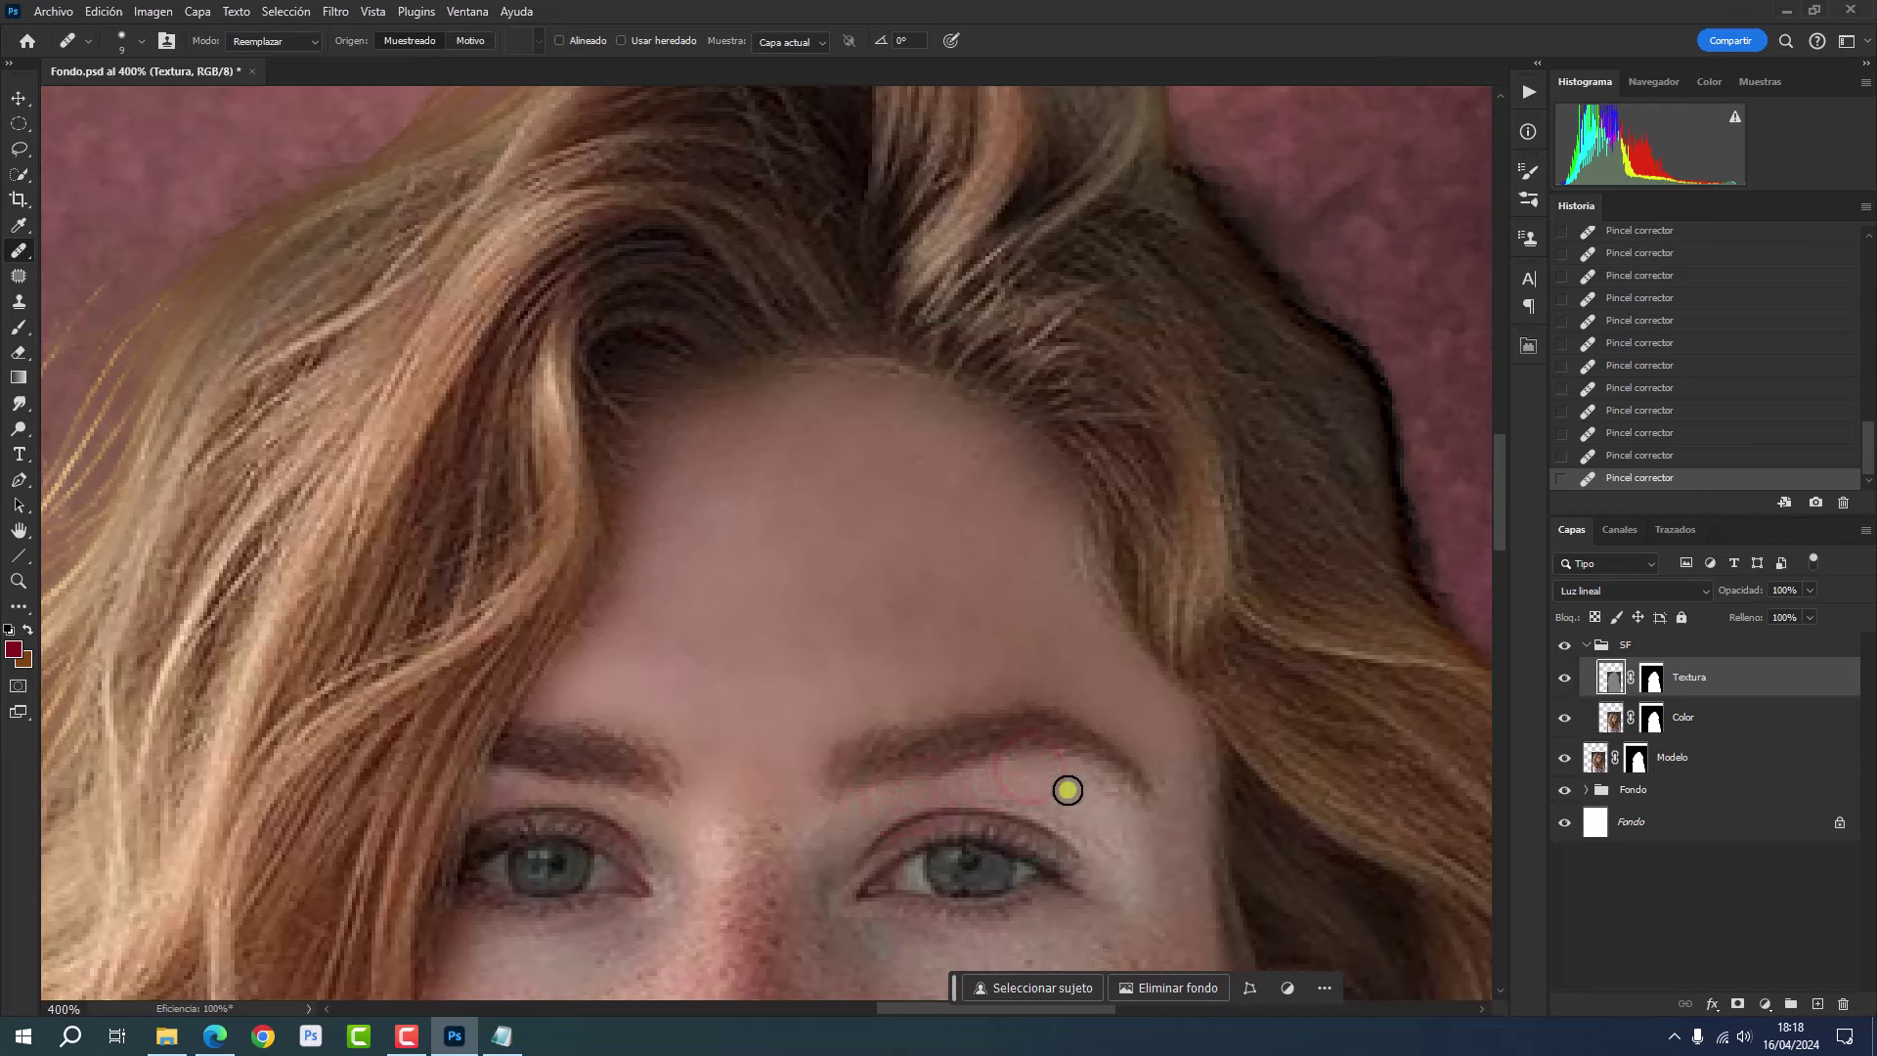
click(1091, 780)
click(977, 790)
click(1038, 800)
click(1065, 809)
- Fit the image on screen, collapse the SF group, and add a layer mask to it
key(ctrl+0)
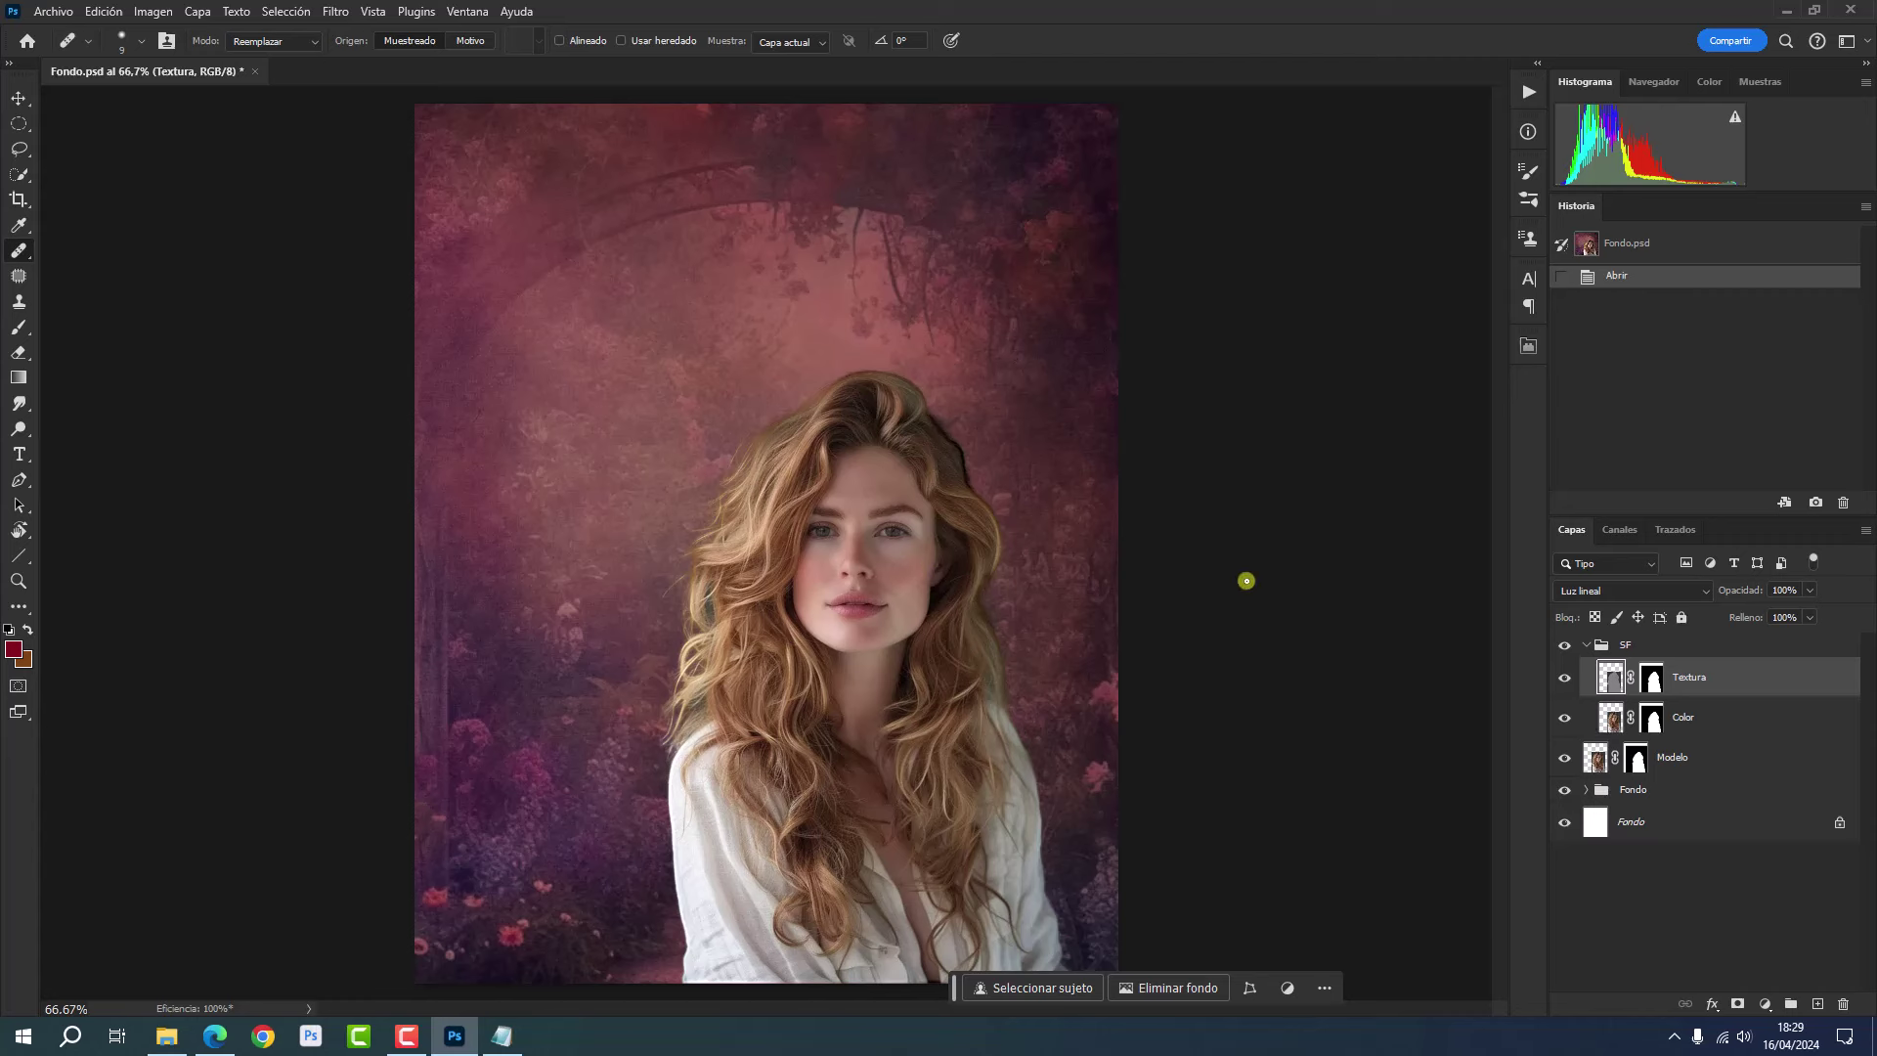
click(1584, 646)
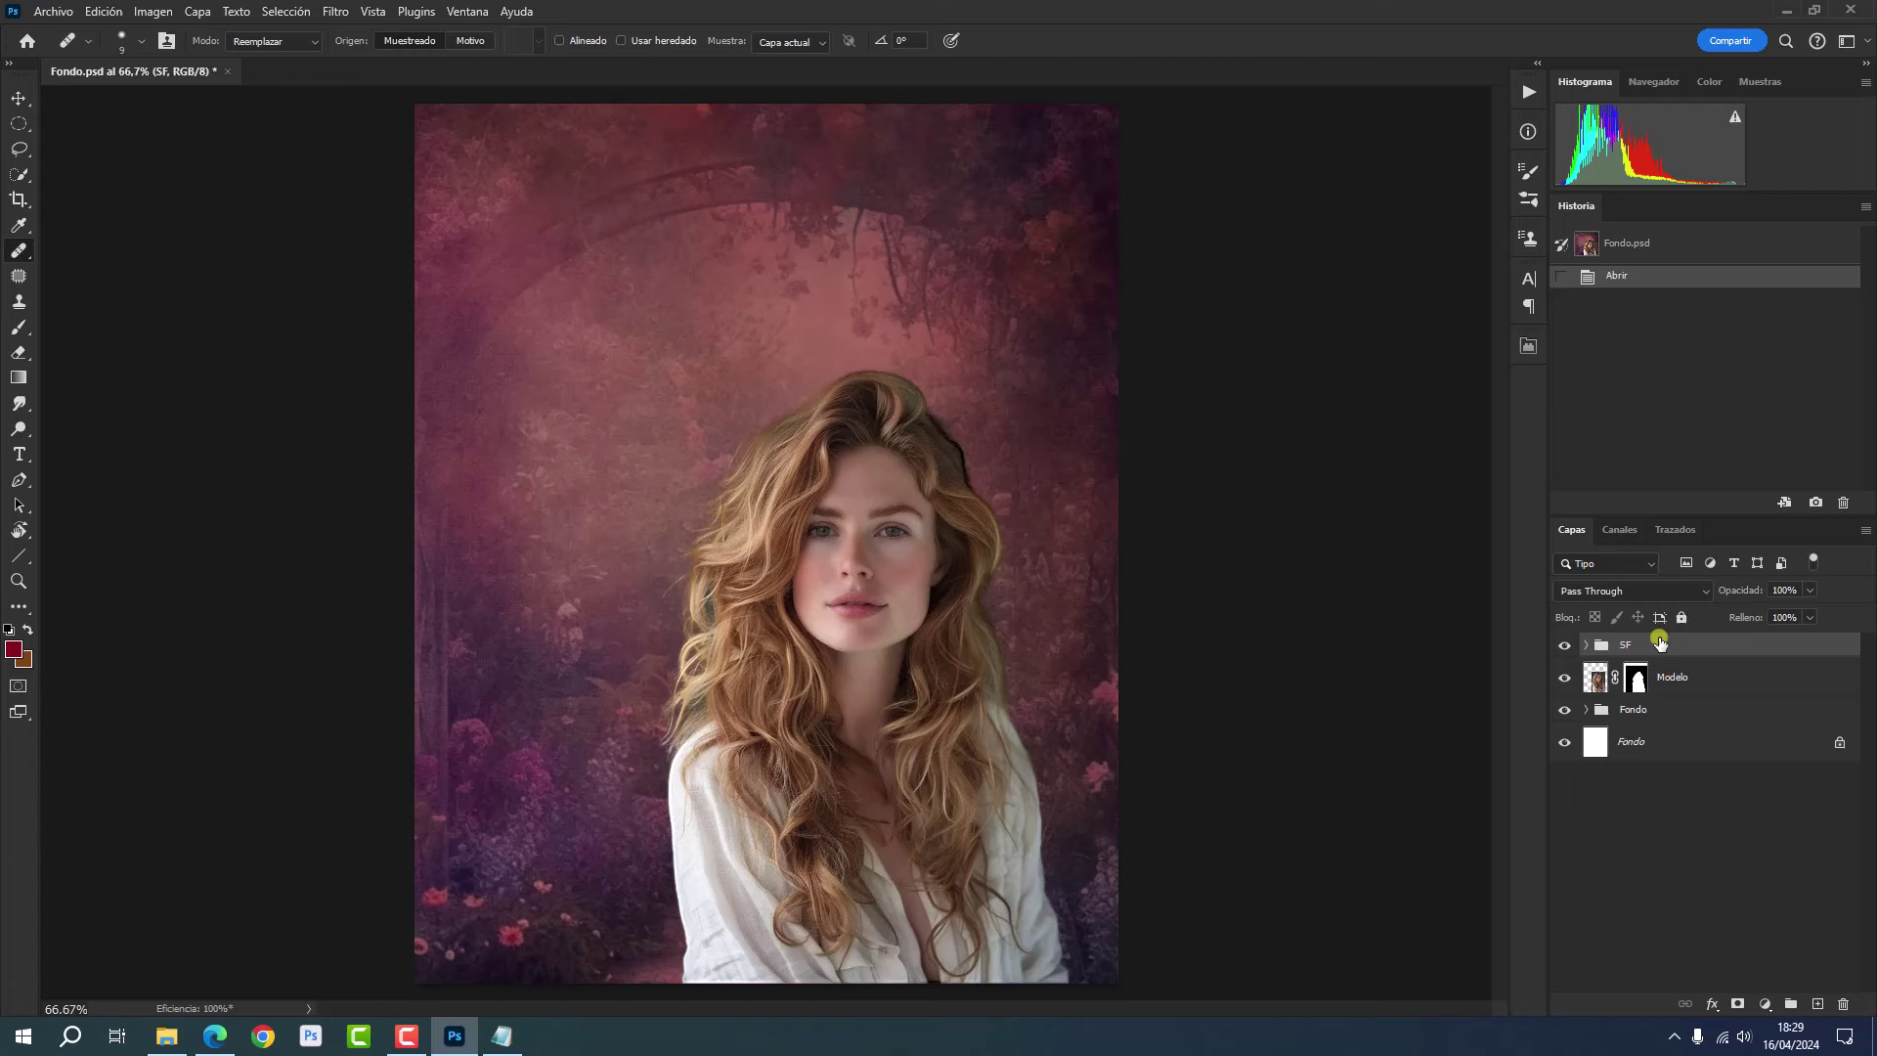
click(1738, 1005)
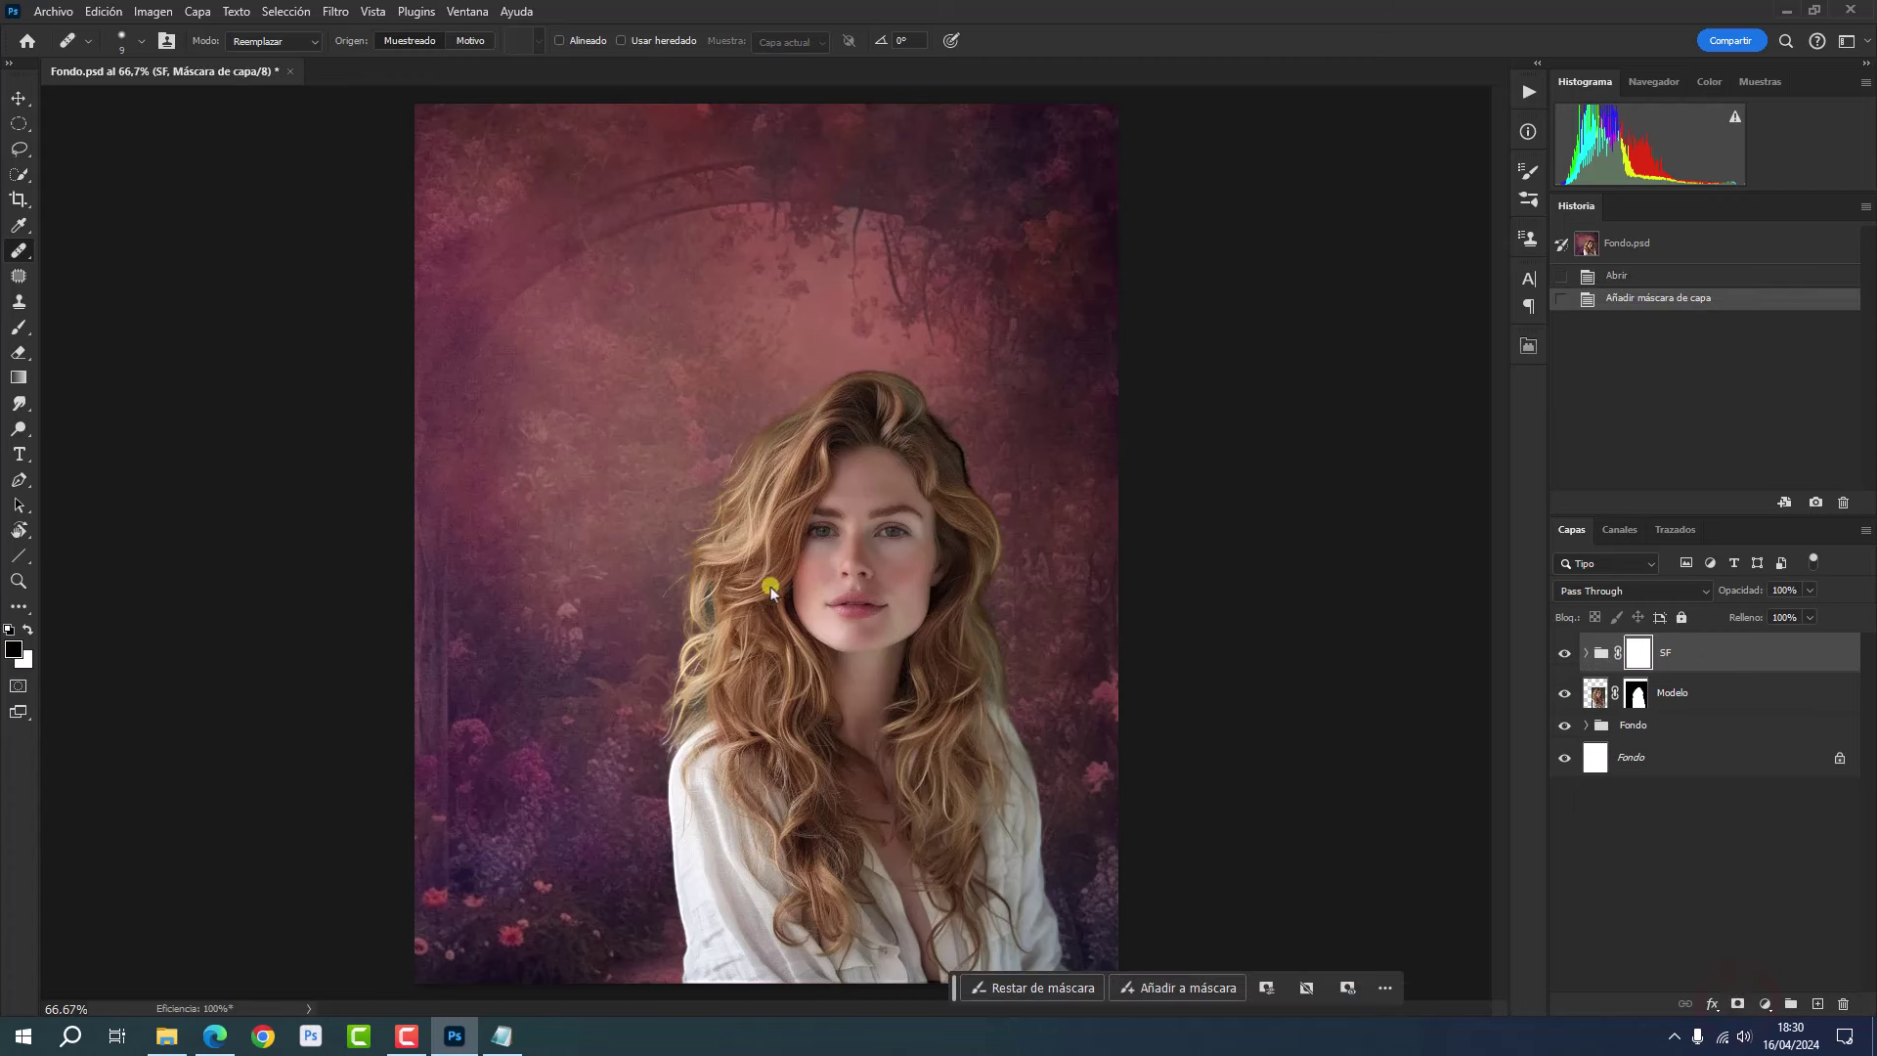
- Paint 50% brush strokes on the SF mask along the top and right edge of the hair
click(17, 333)
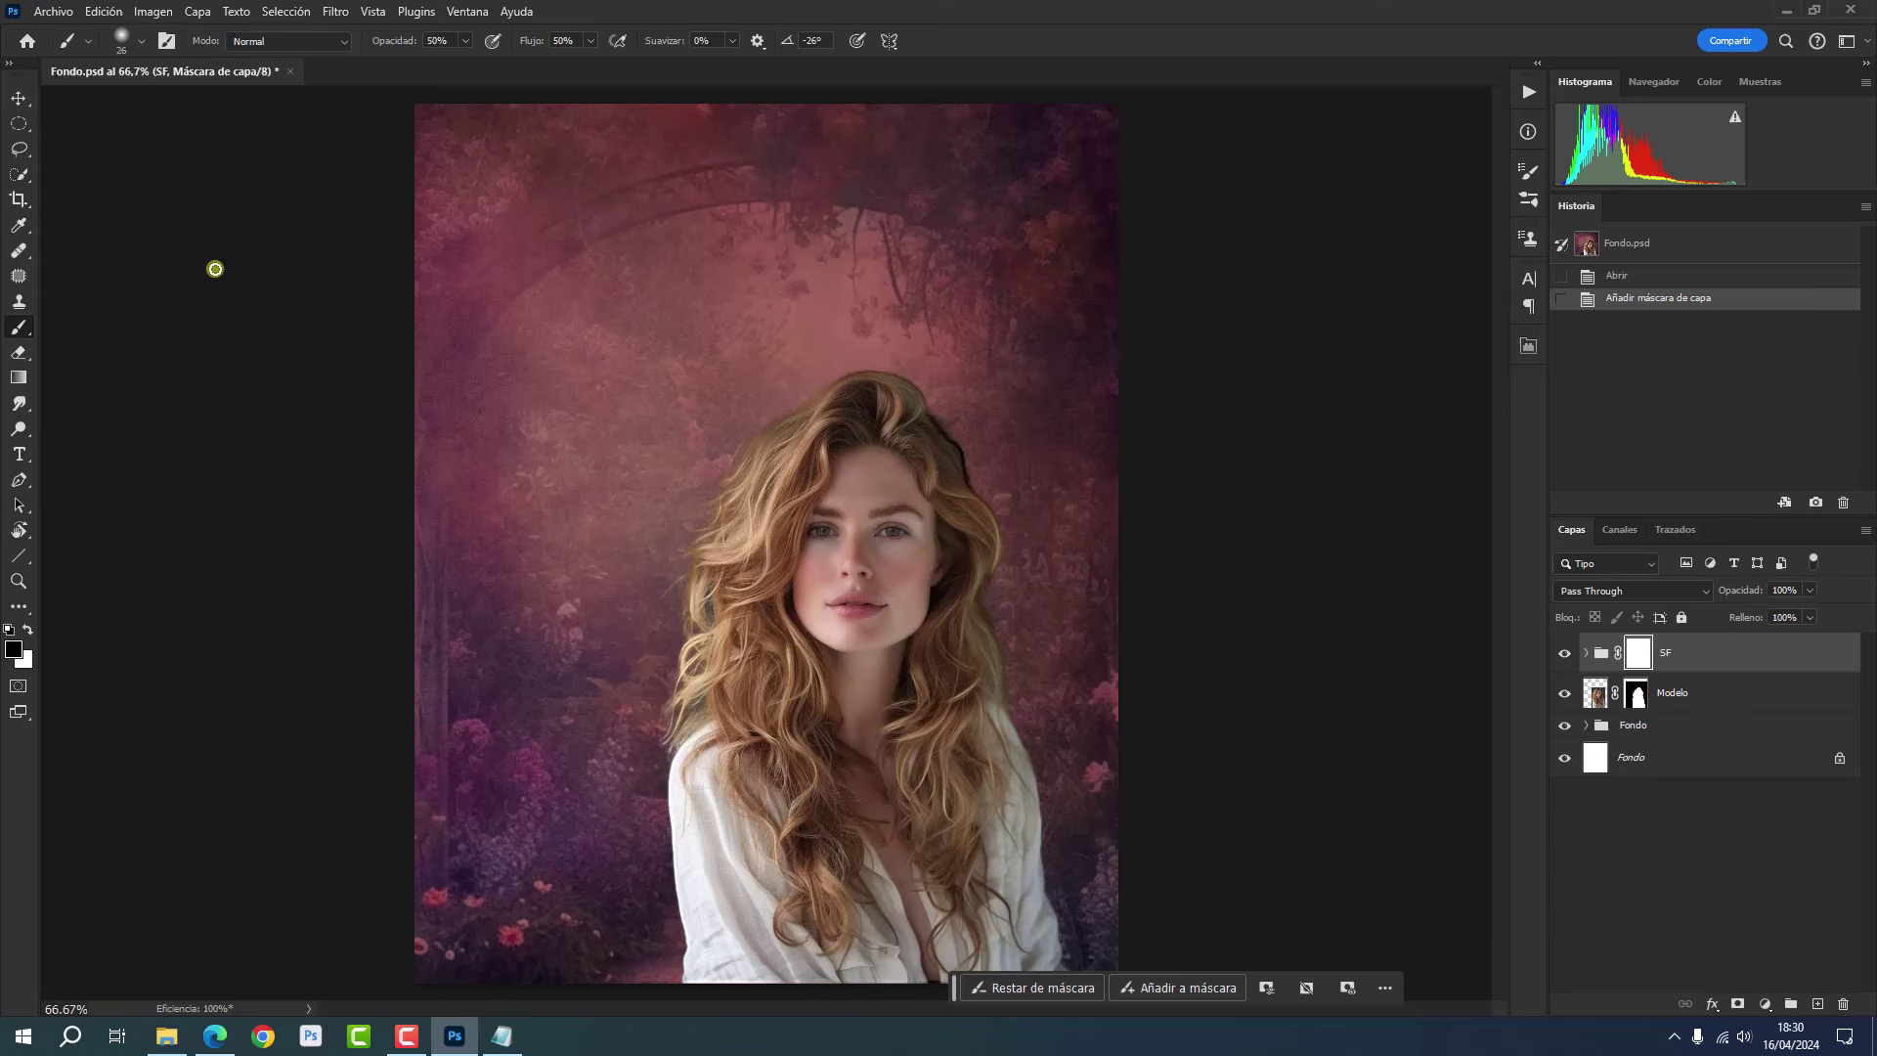
alt+right_click(812, 309)
mouse_move(929, 407)
mouse_down()
mouse_move(964, 431)
mouse_move(990, 501)
mouse_up()
click(885, 366)
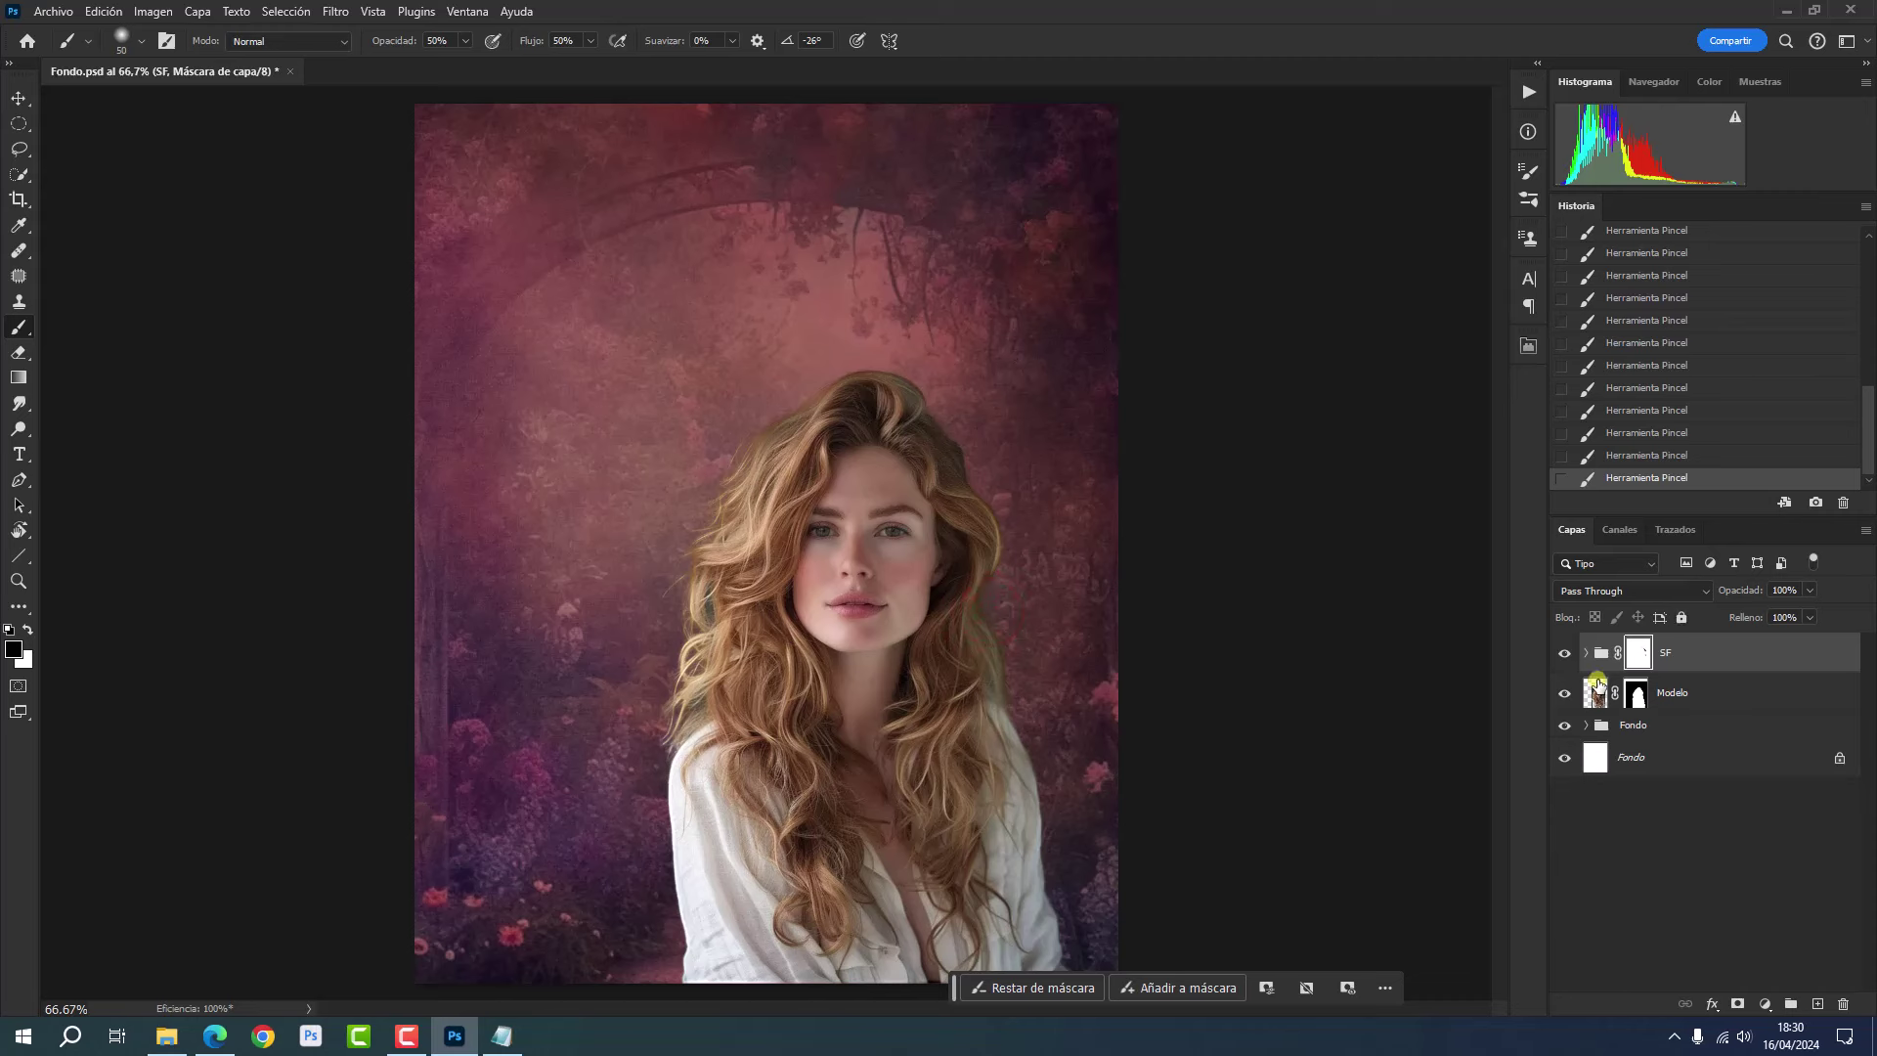
- Duplicate Modelo as Modelo copia and set the original Modelo to Sobreexpos. lineal (Añadir)
click(1719, 697)
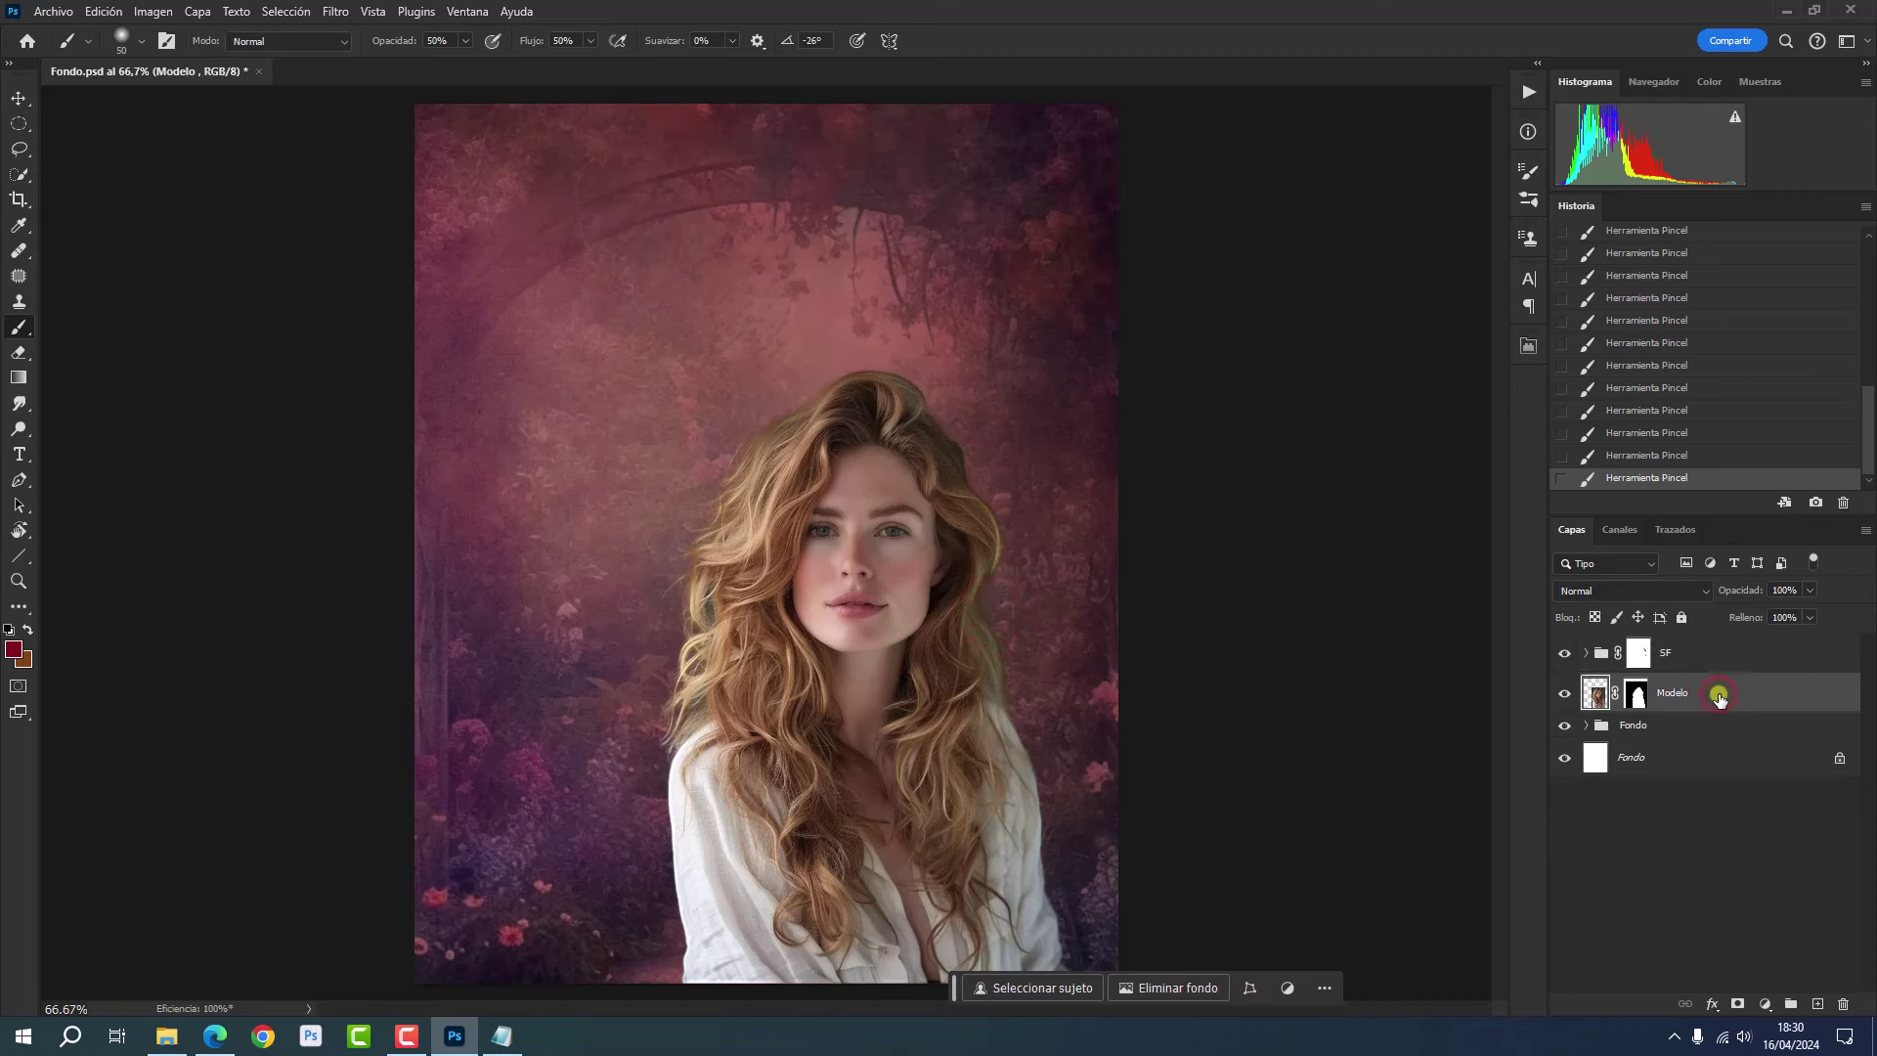
key(ctrl+j)
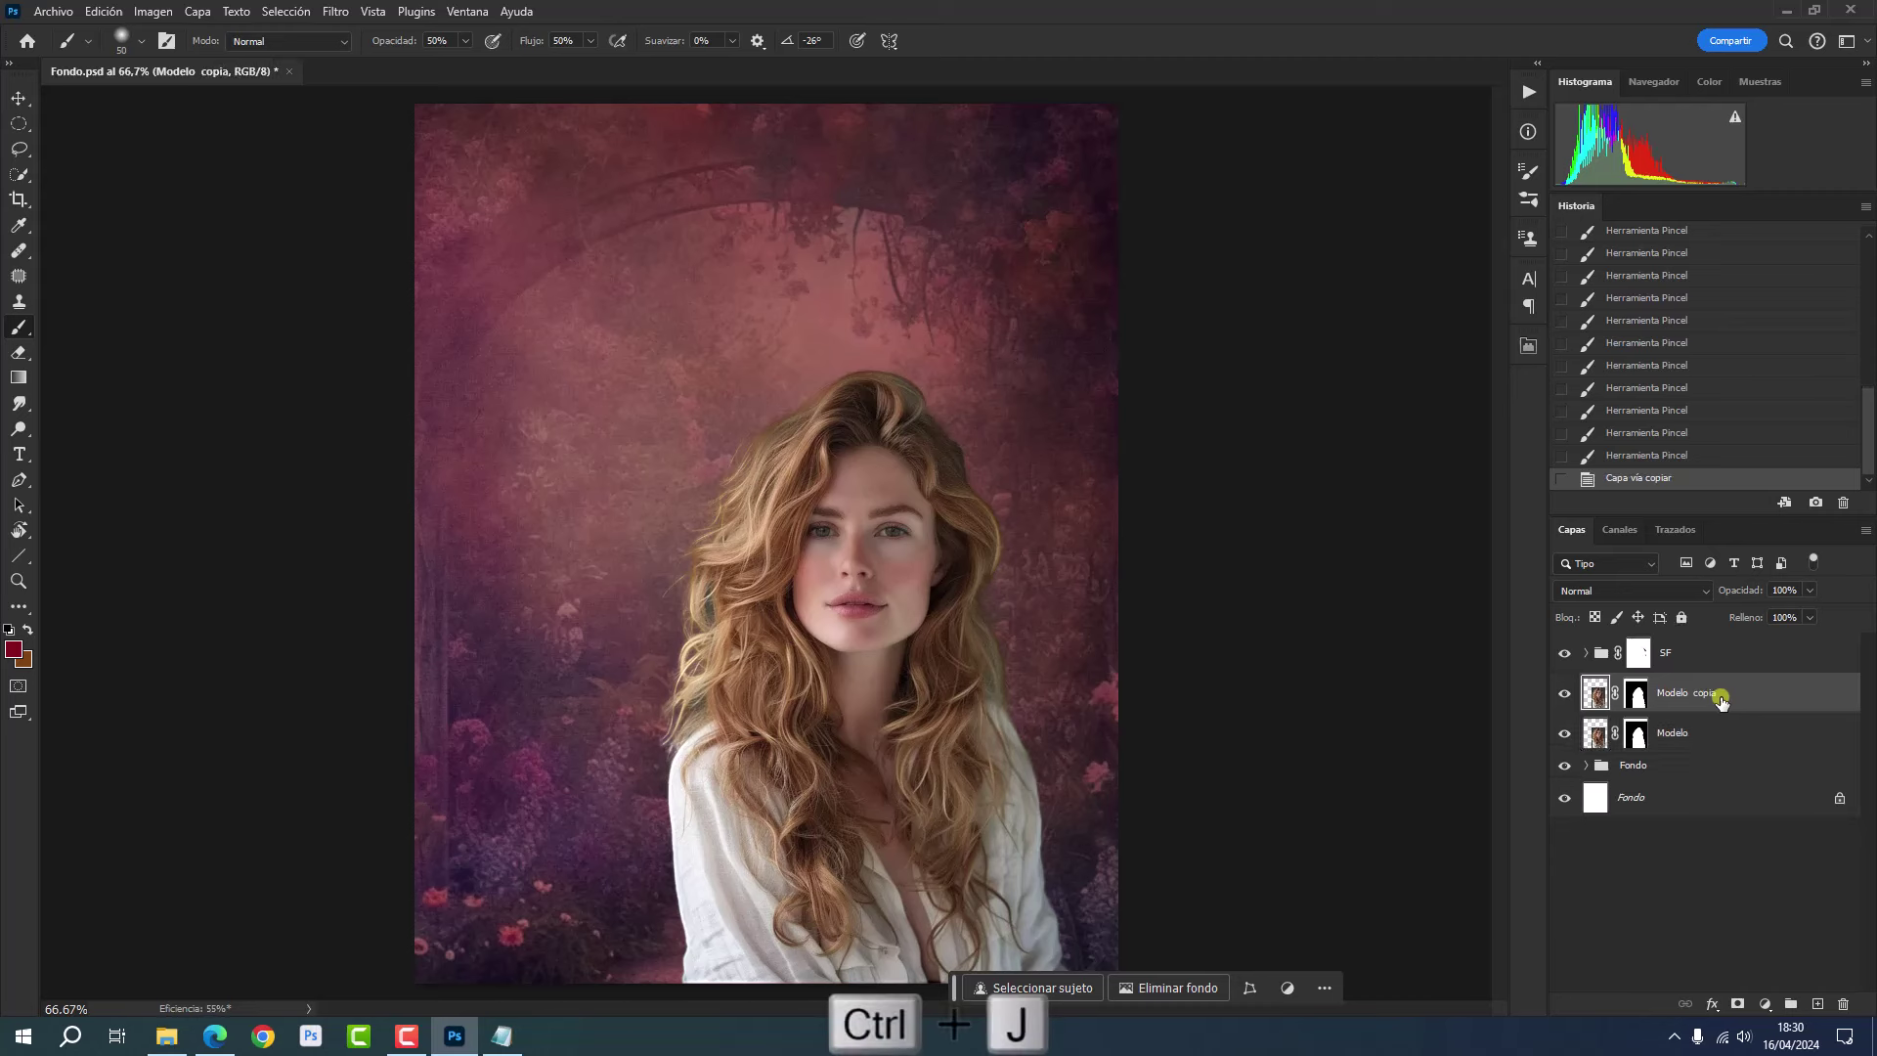
click(1697, 740)
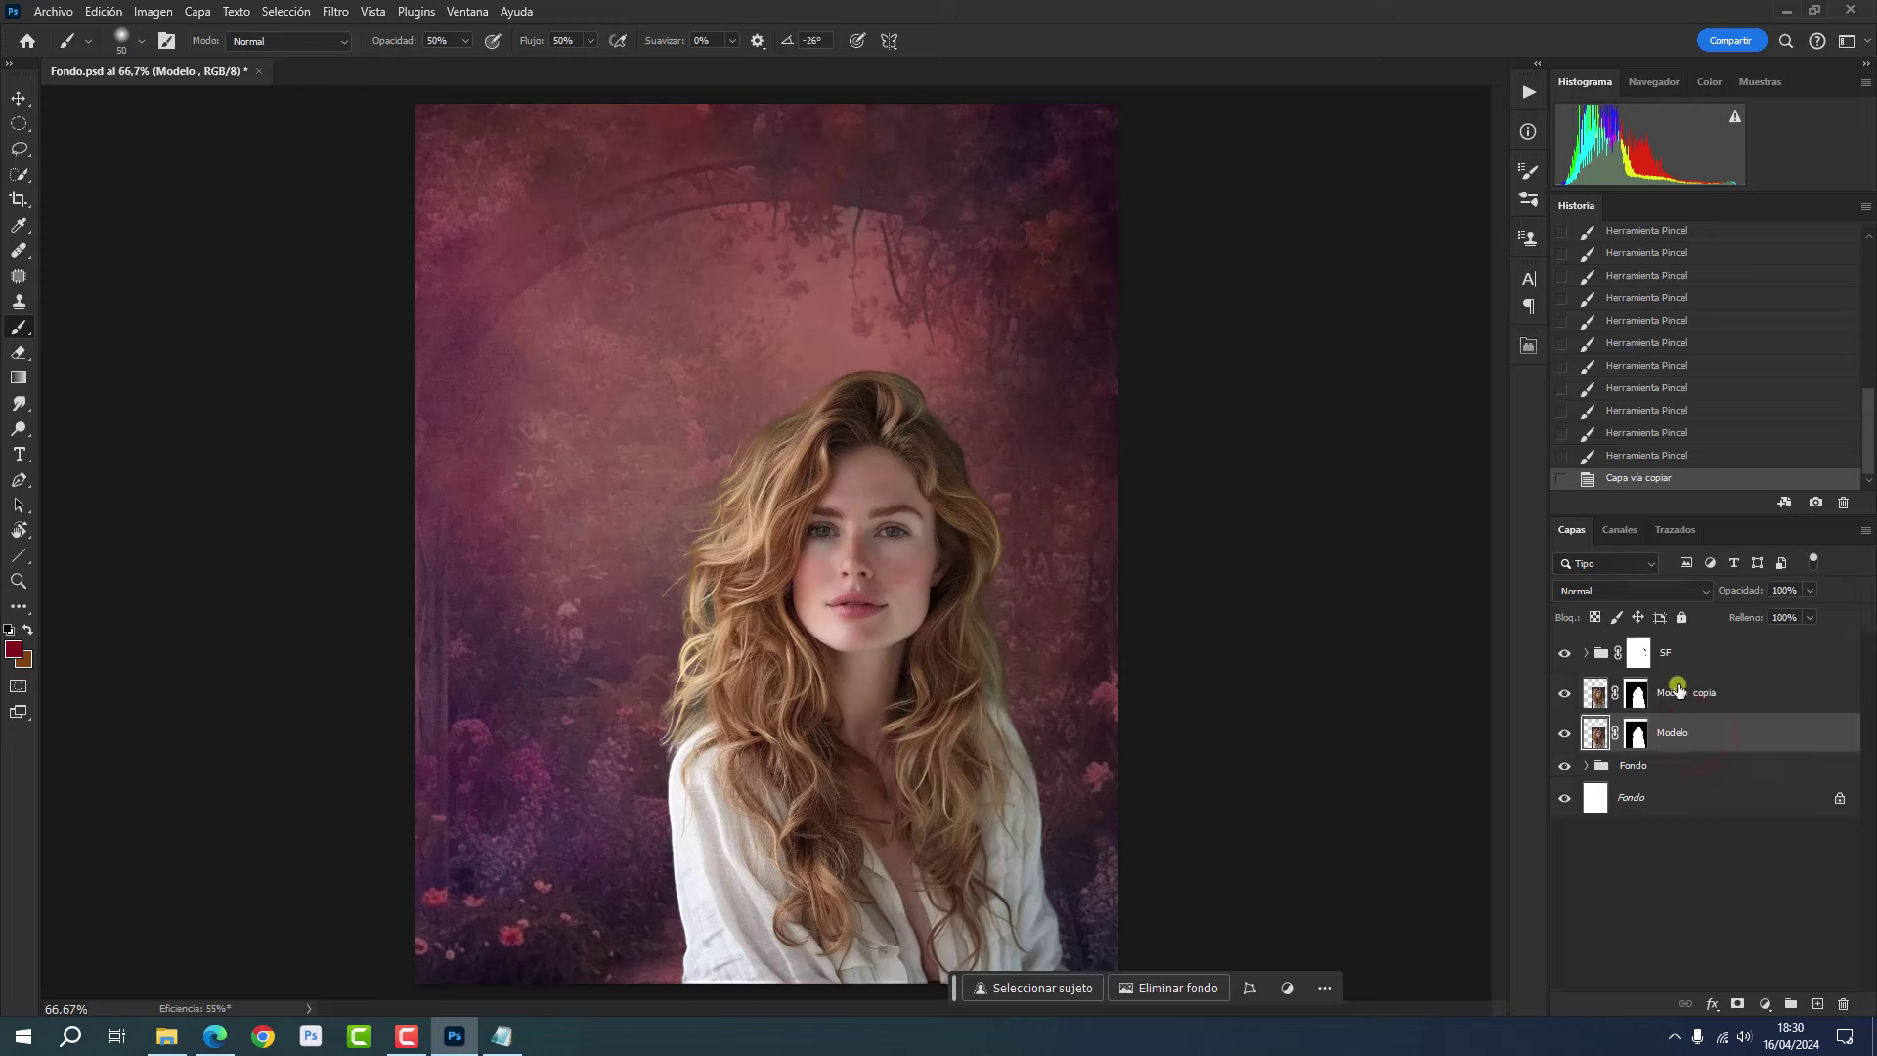
click(1633, 593)
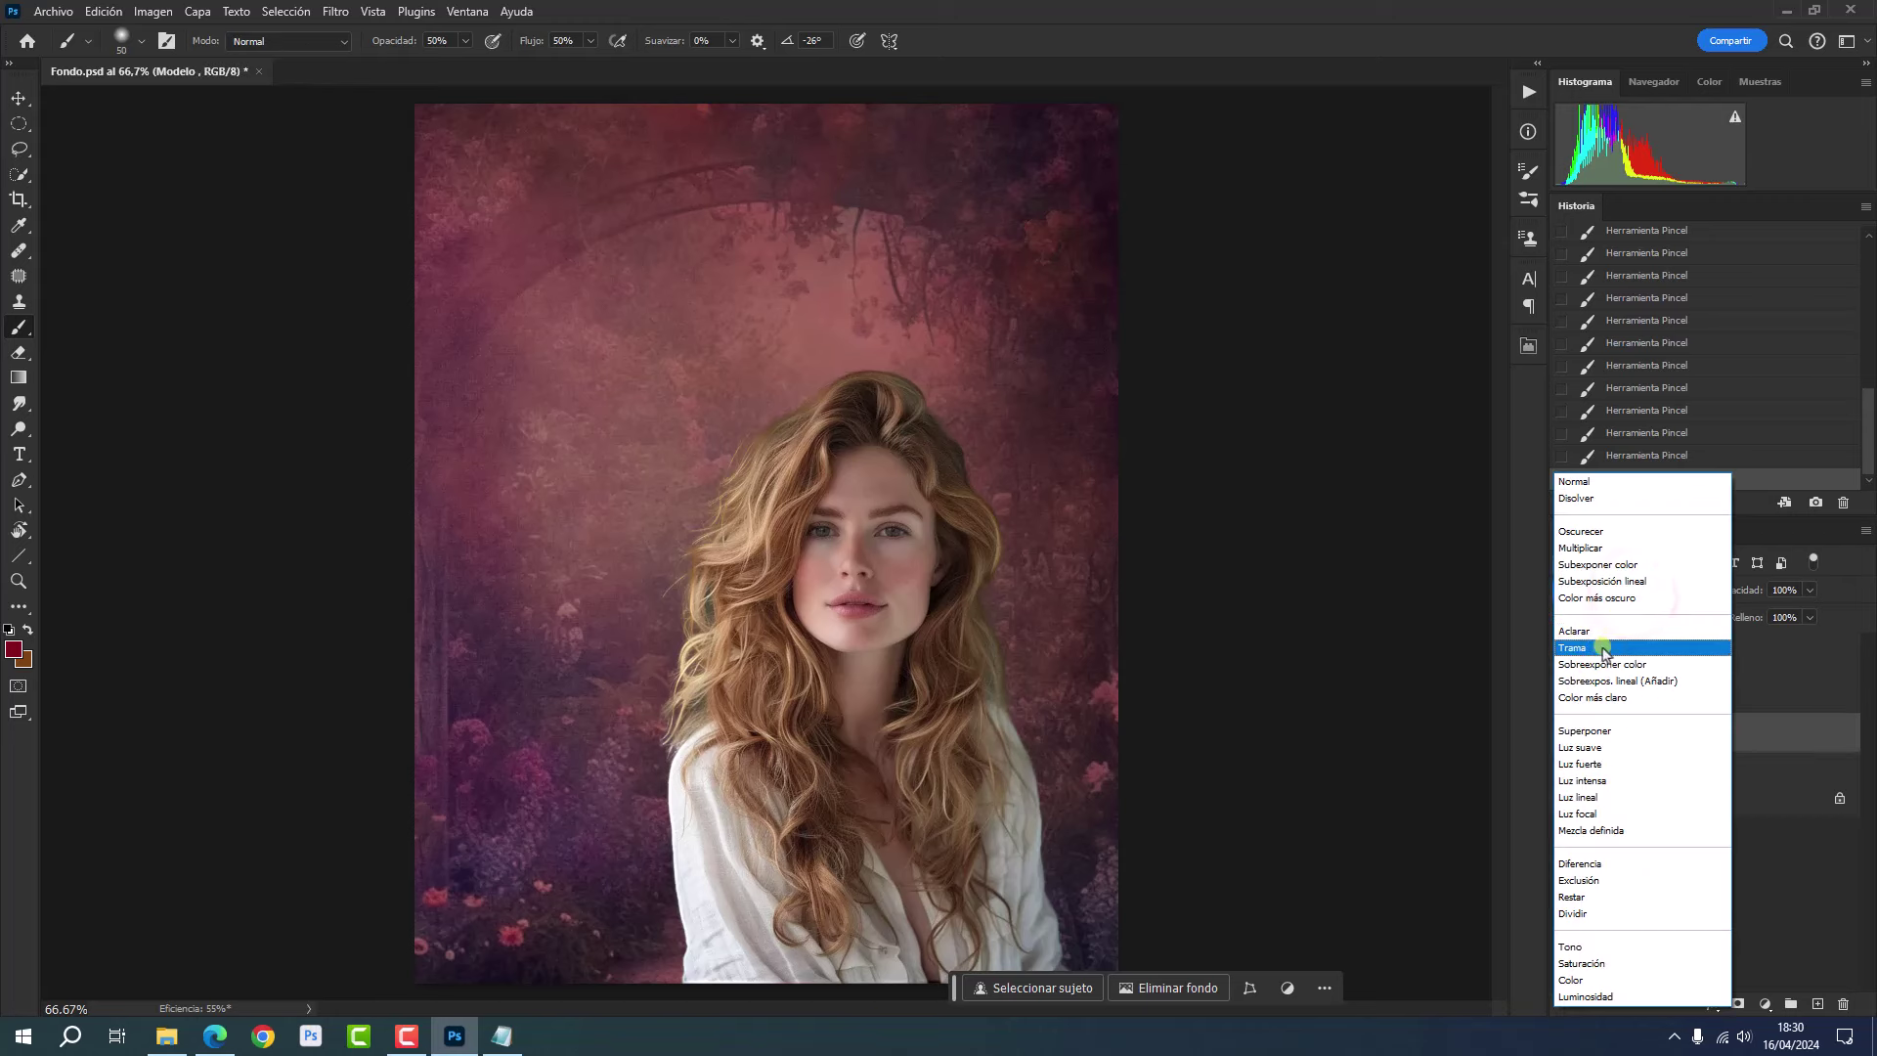
click(1600, 682)
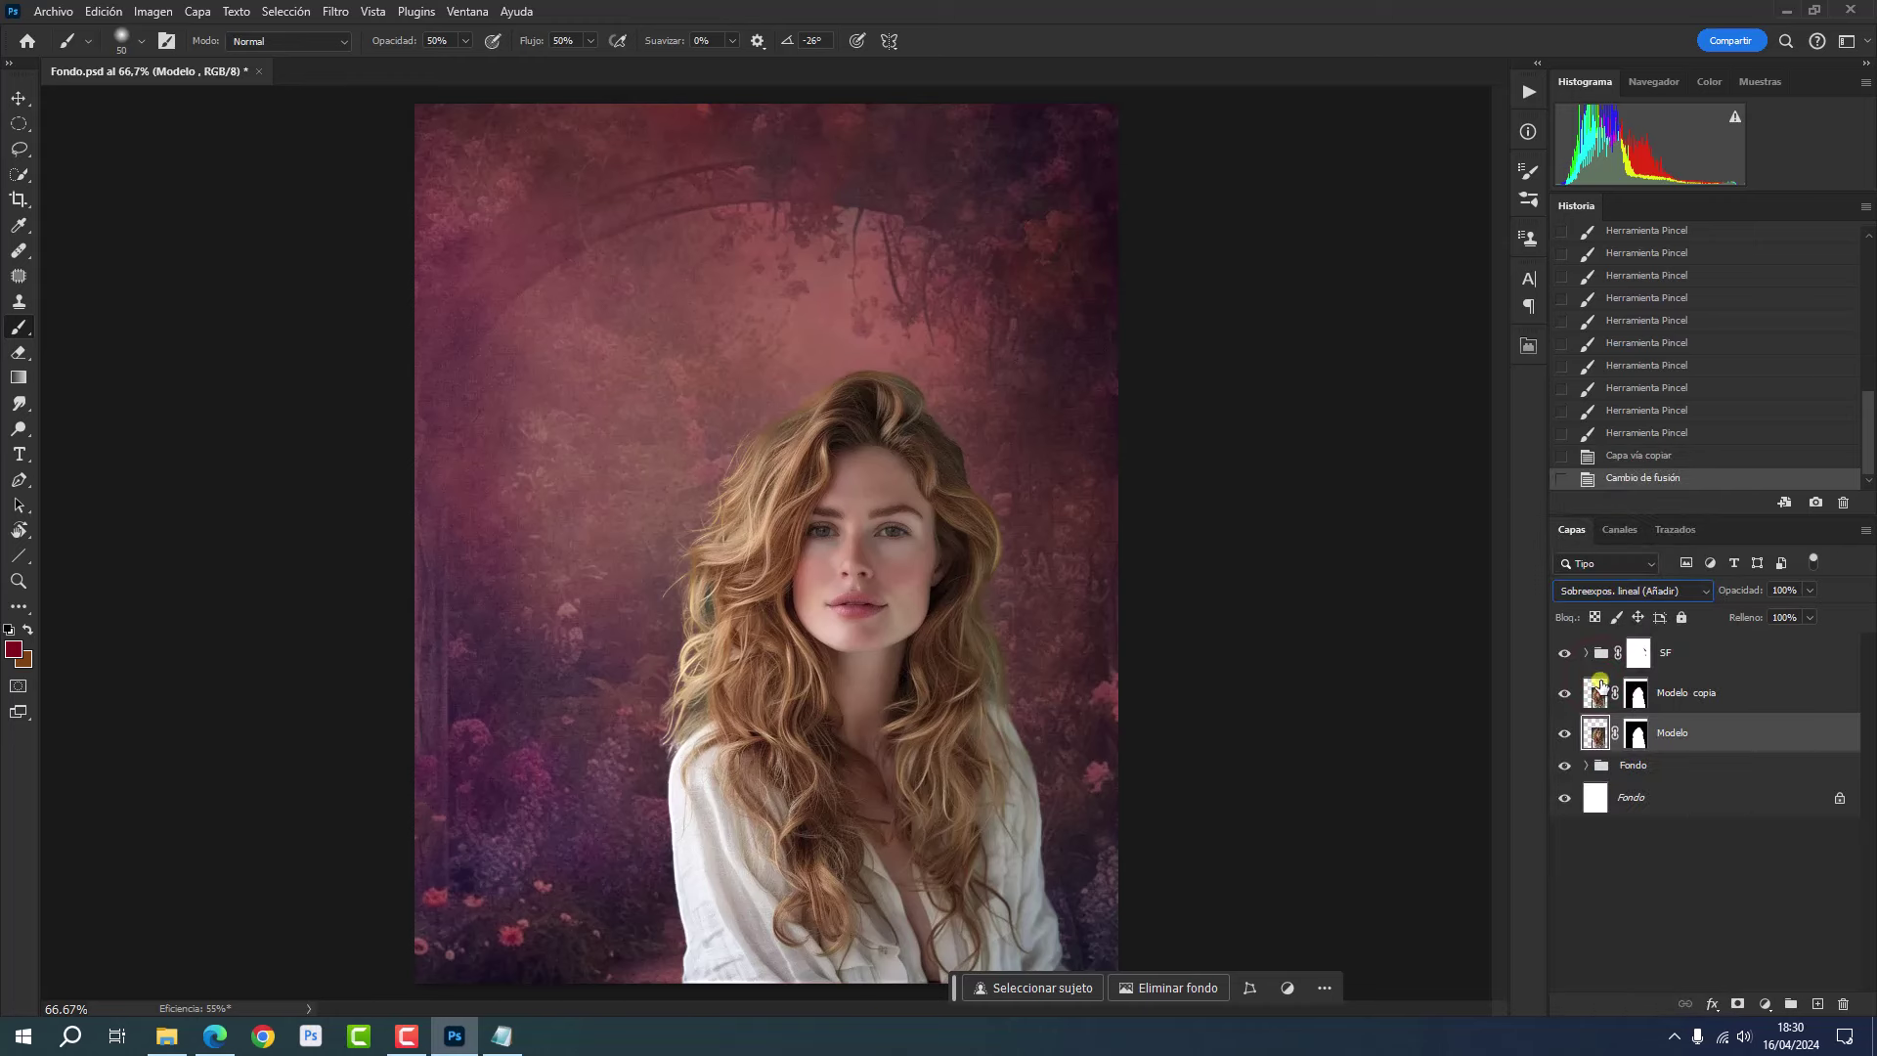
- Toggle Modelo's visibility to compare, then select SF, Modelo copia and Modelo together
click(1565, 736)
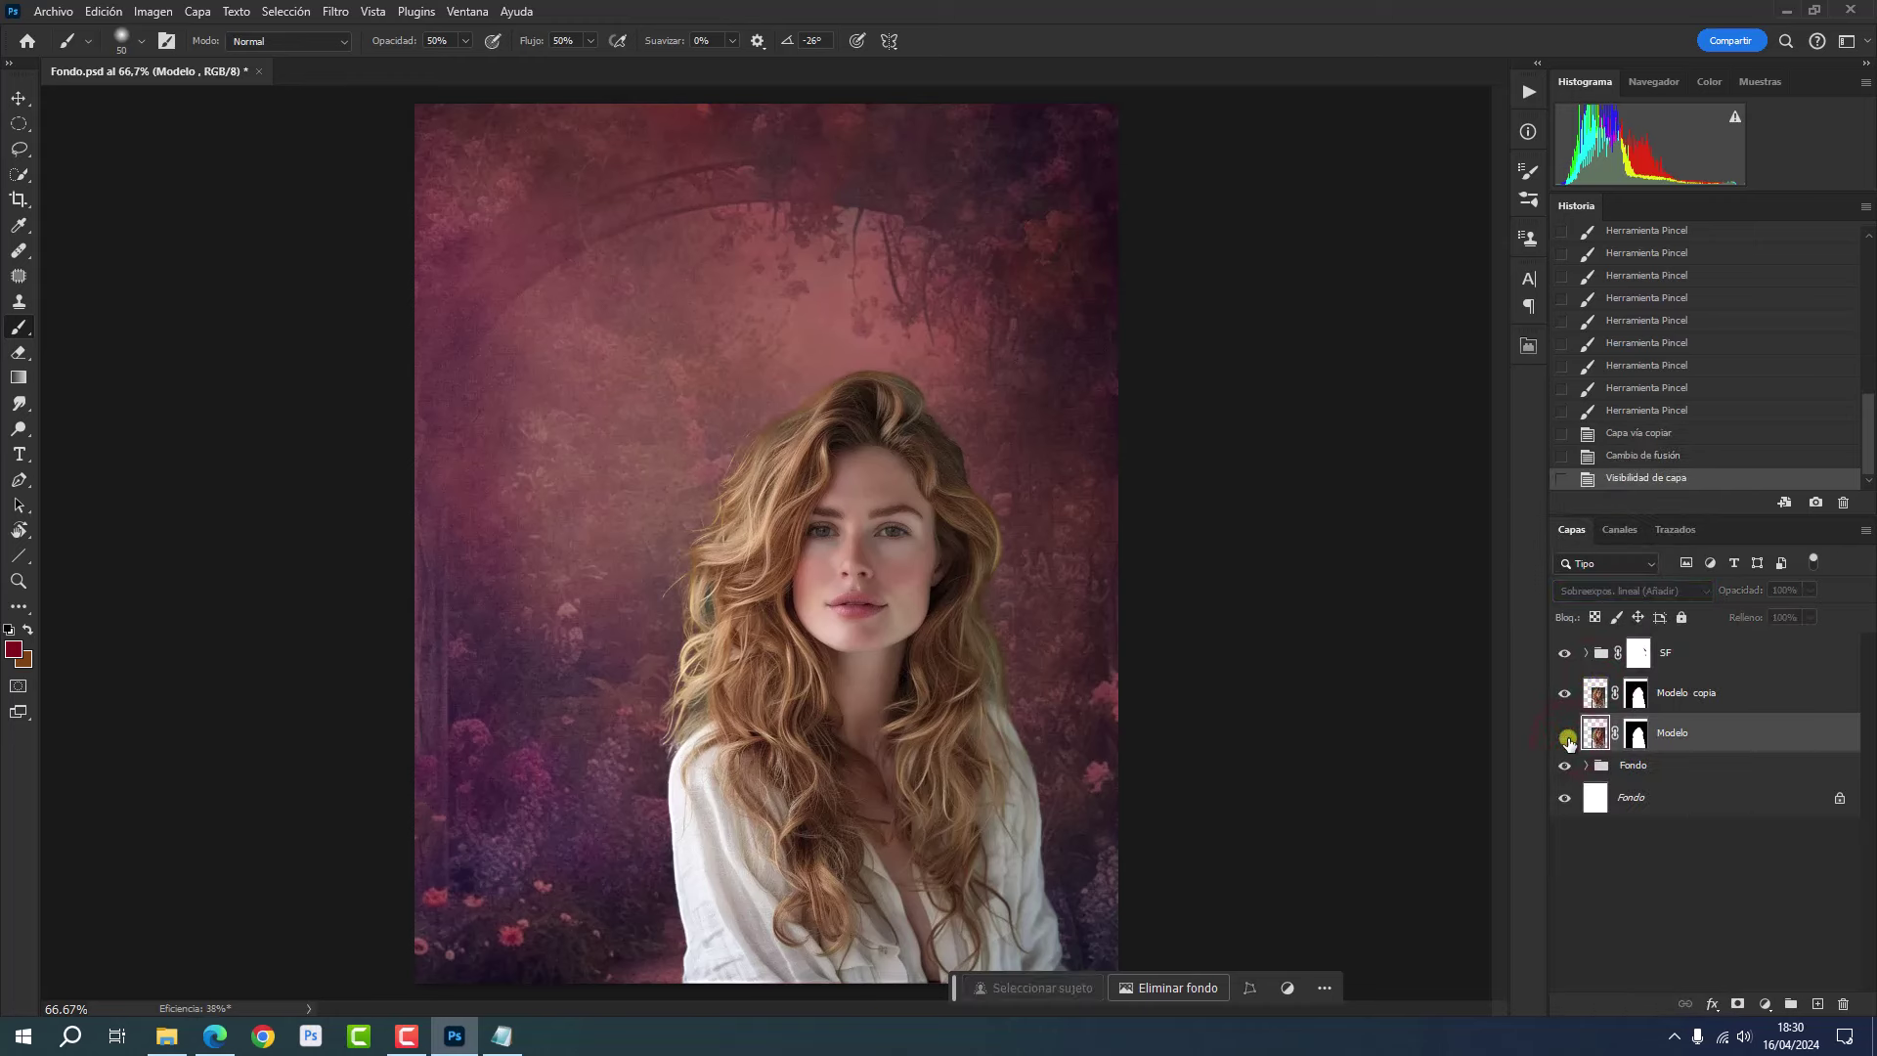
click(1566, 736)
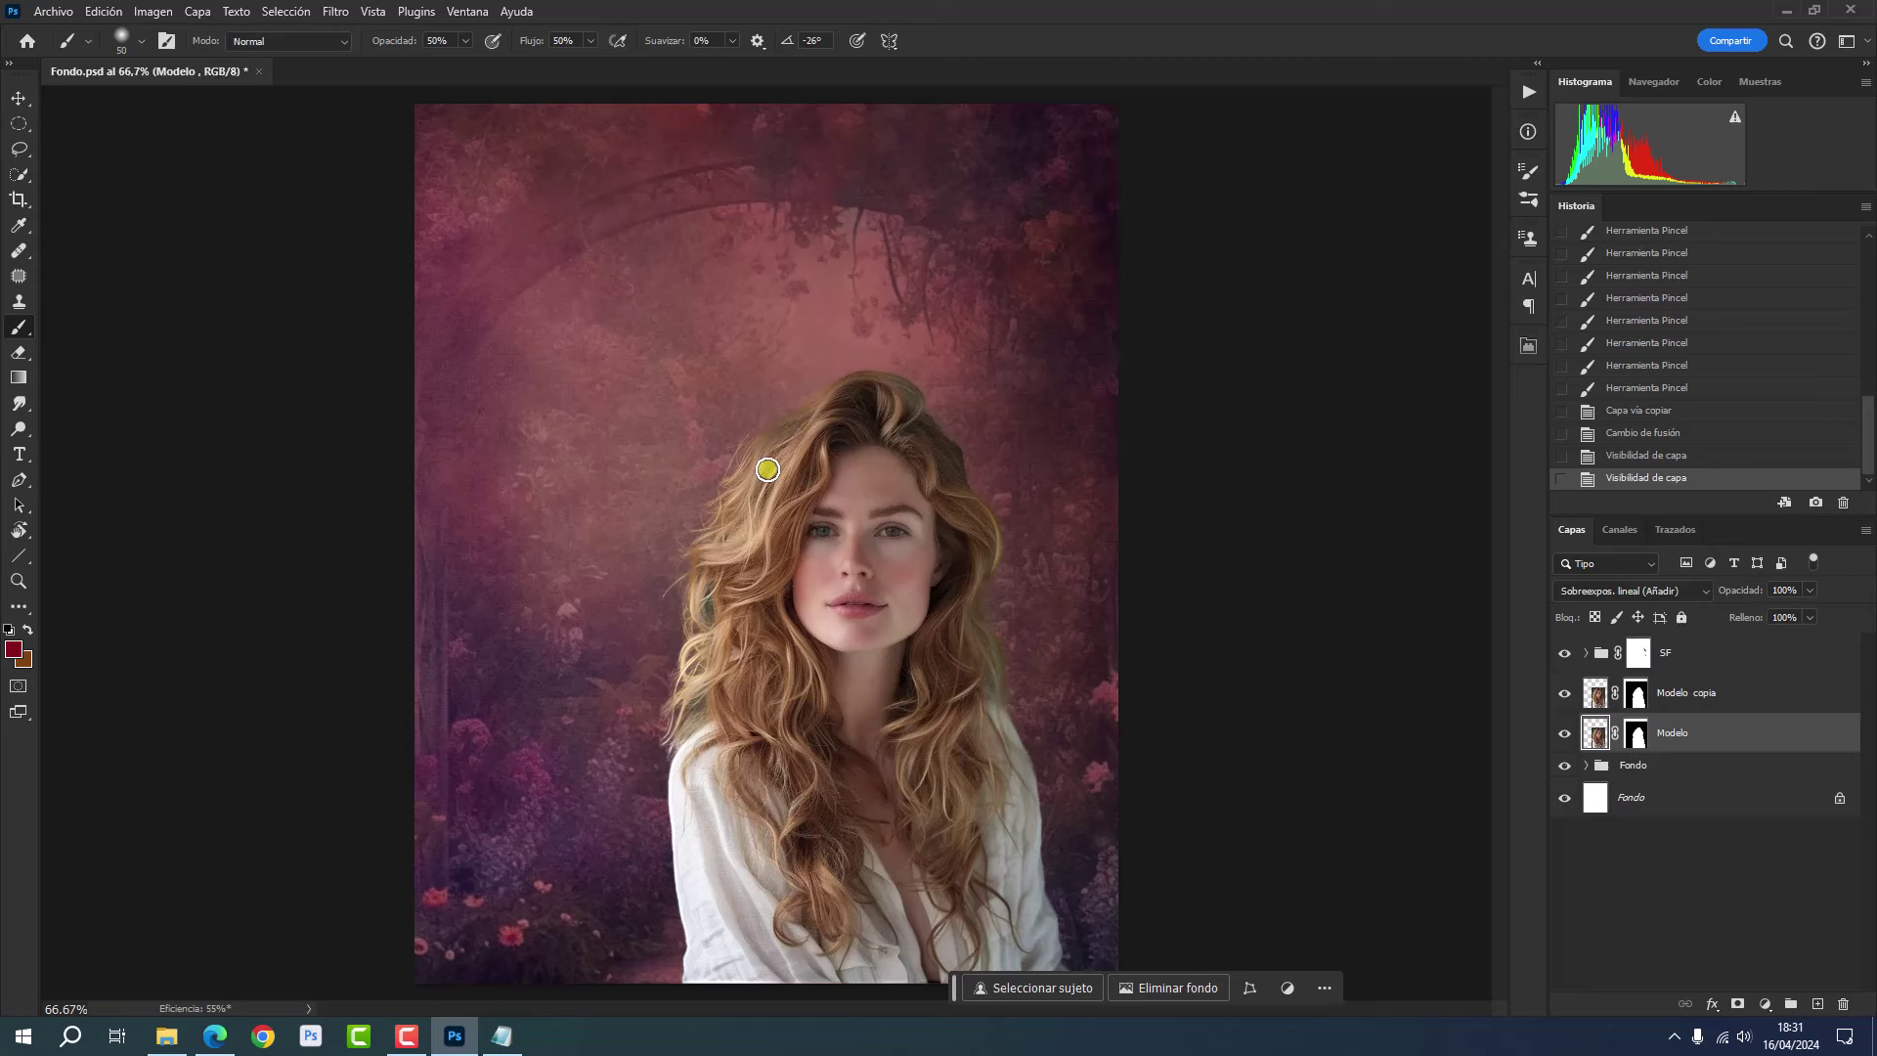
click(1566, 735)
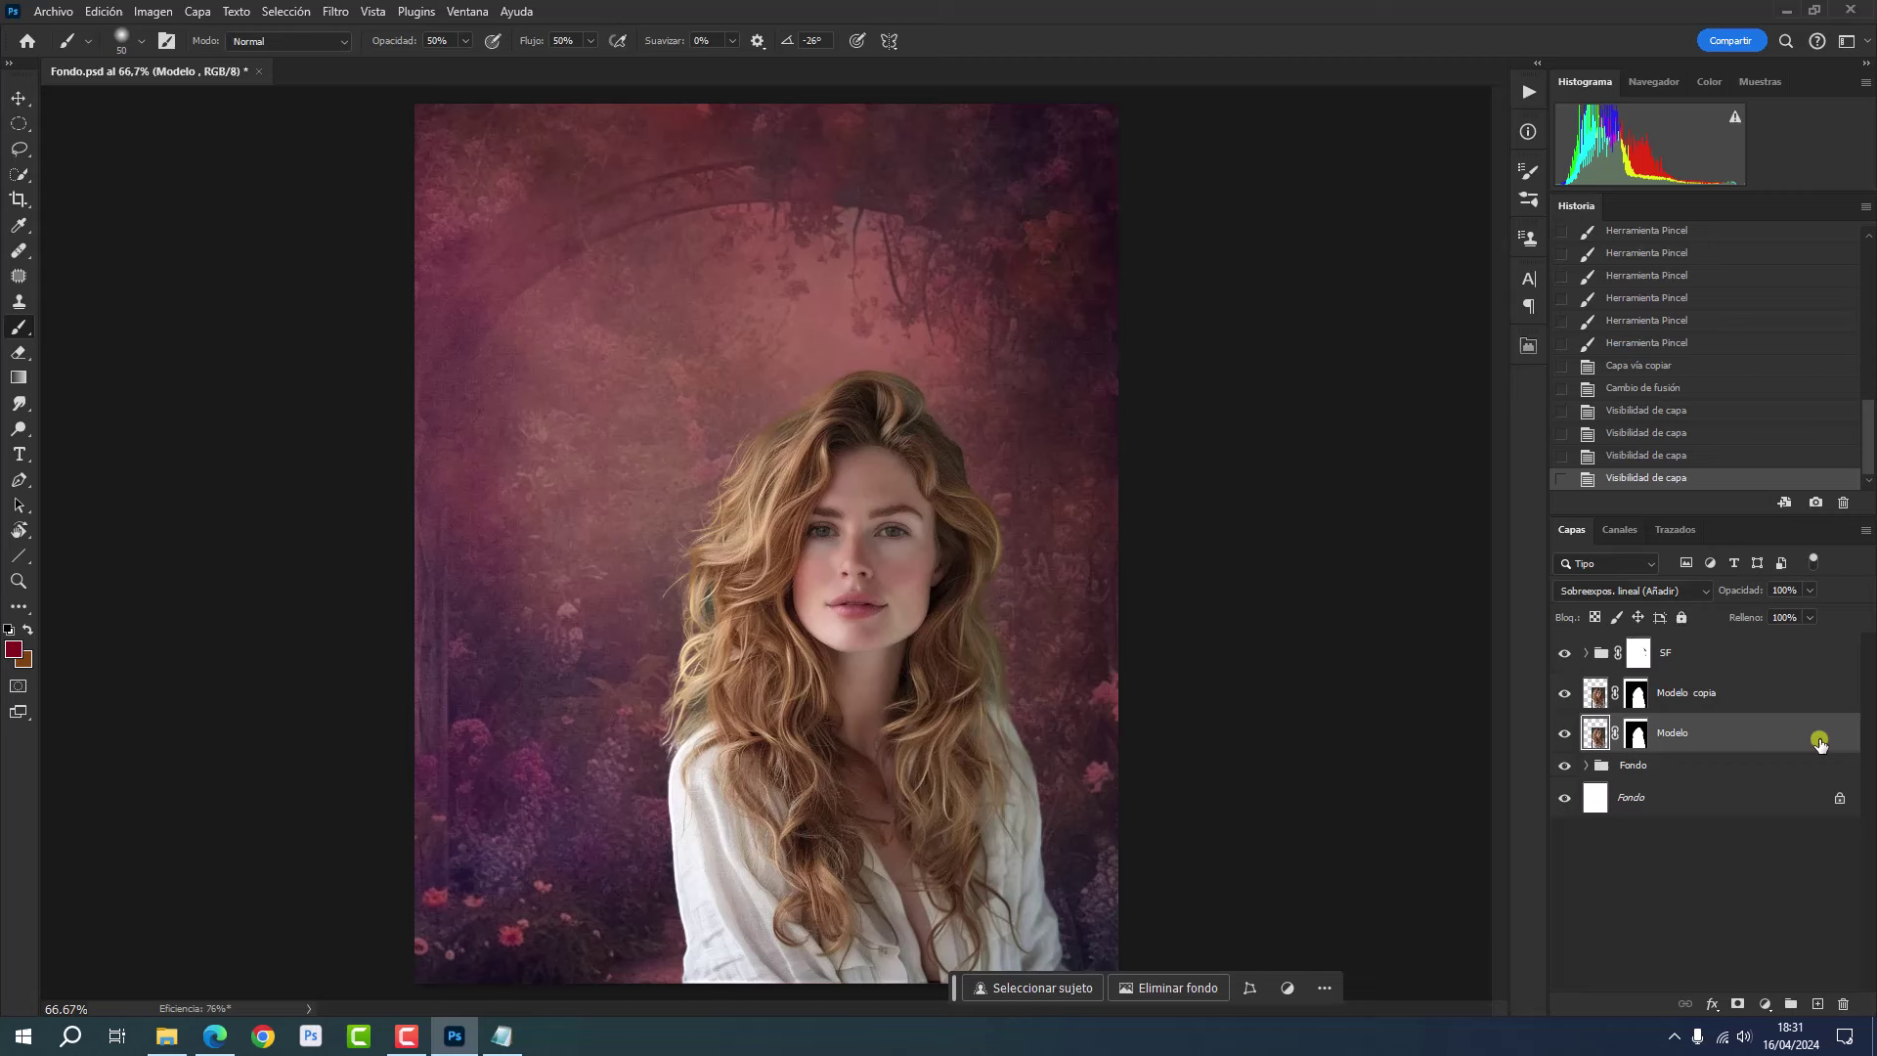
shift+click(1739, 651)
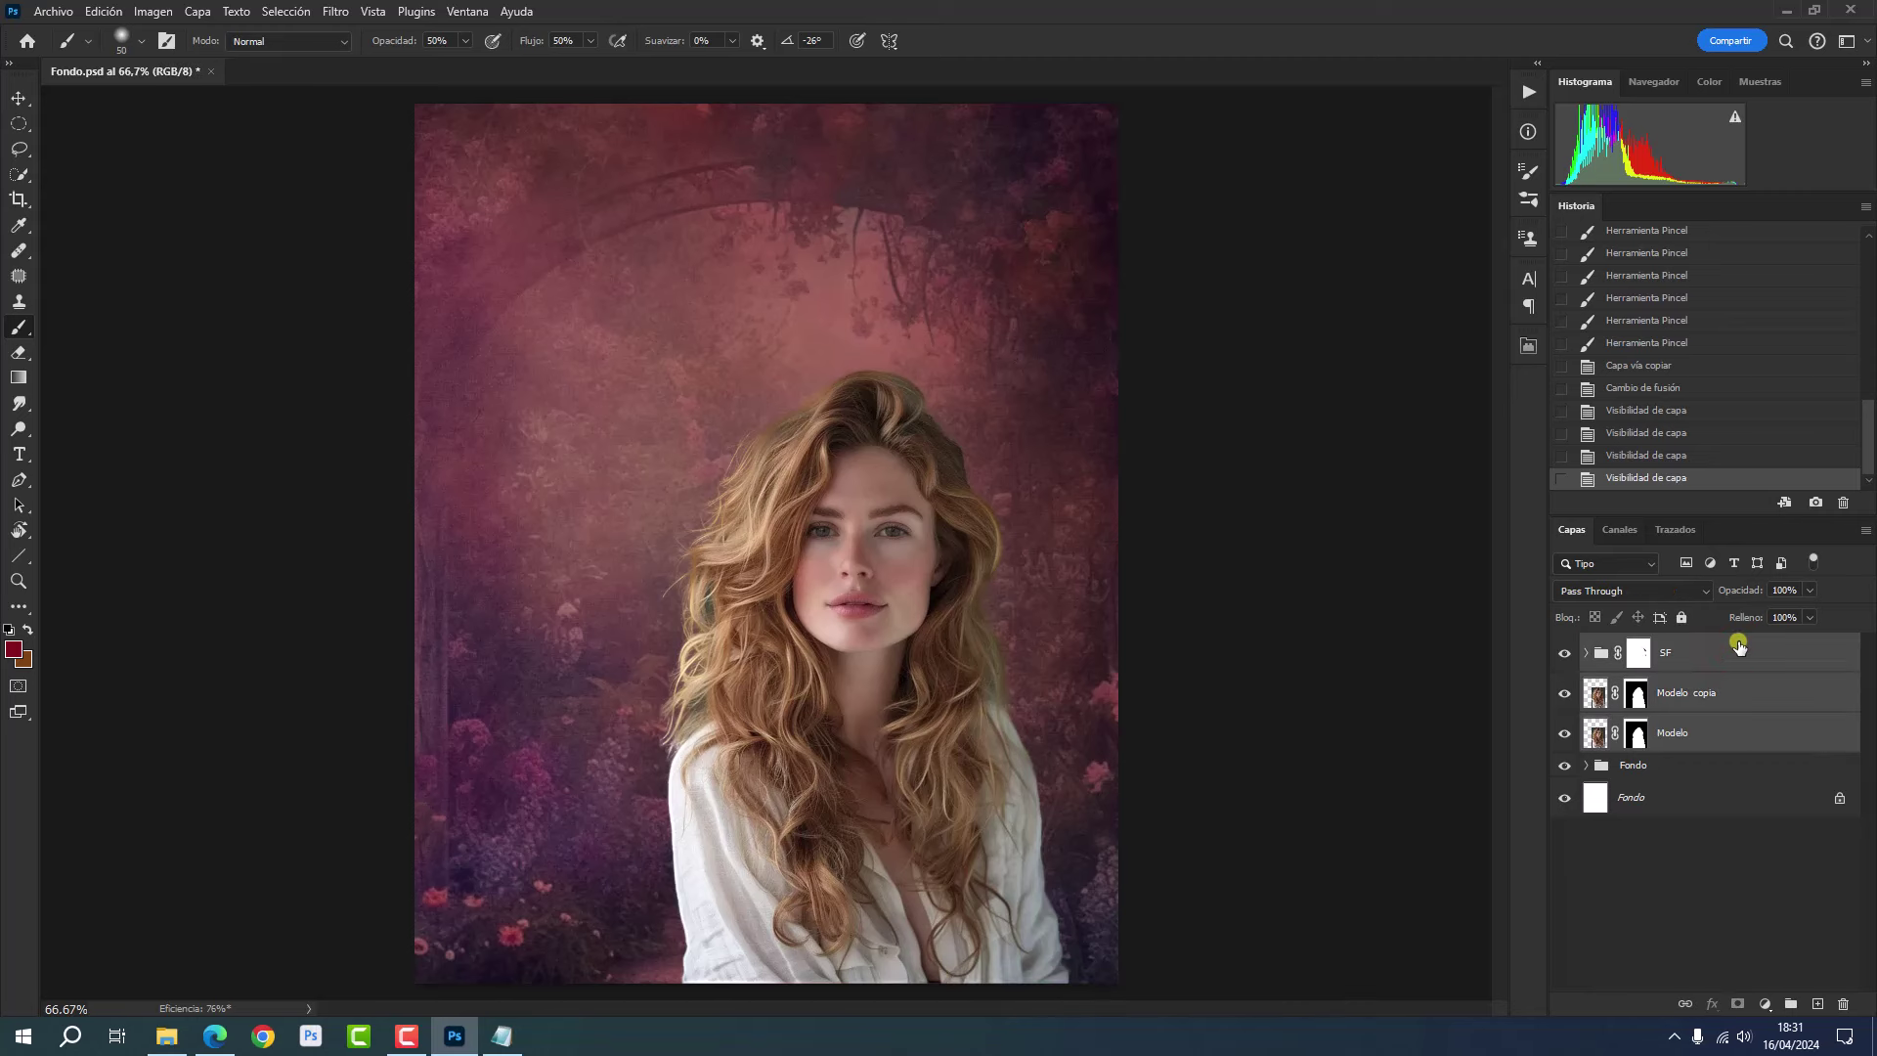
- Group SF, Modelo copia and Modelo with Ctrl+G and rename the group Modelo
key(ctrl+g)
double_click(1643, 645)
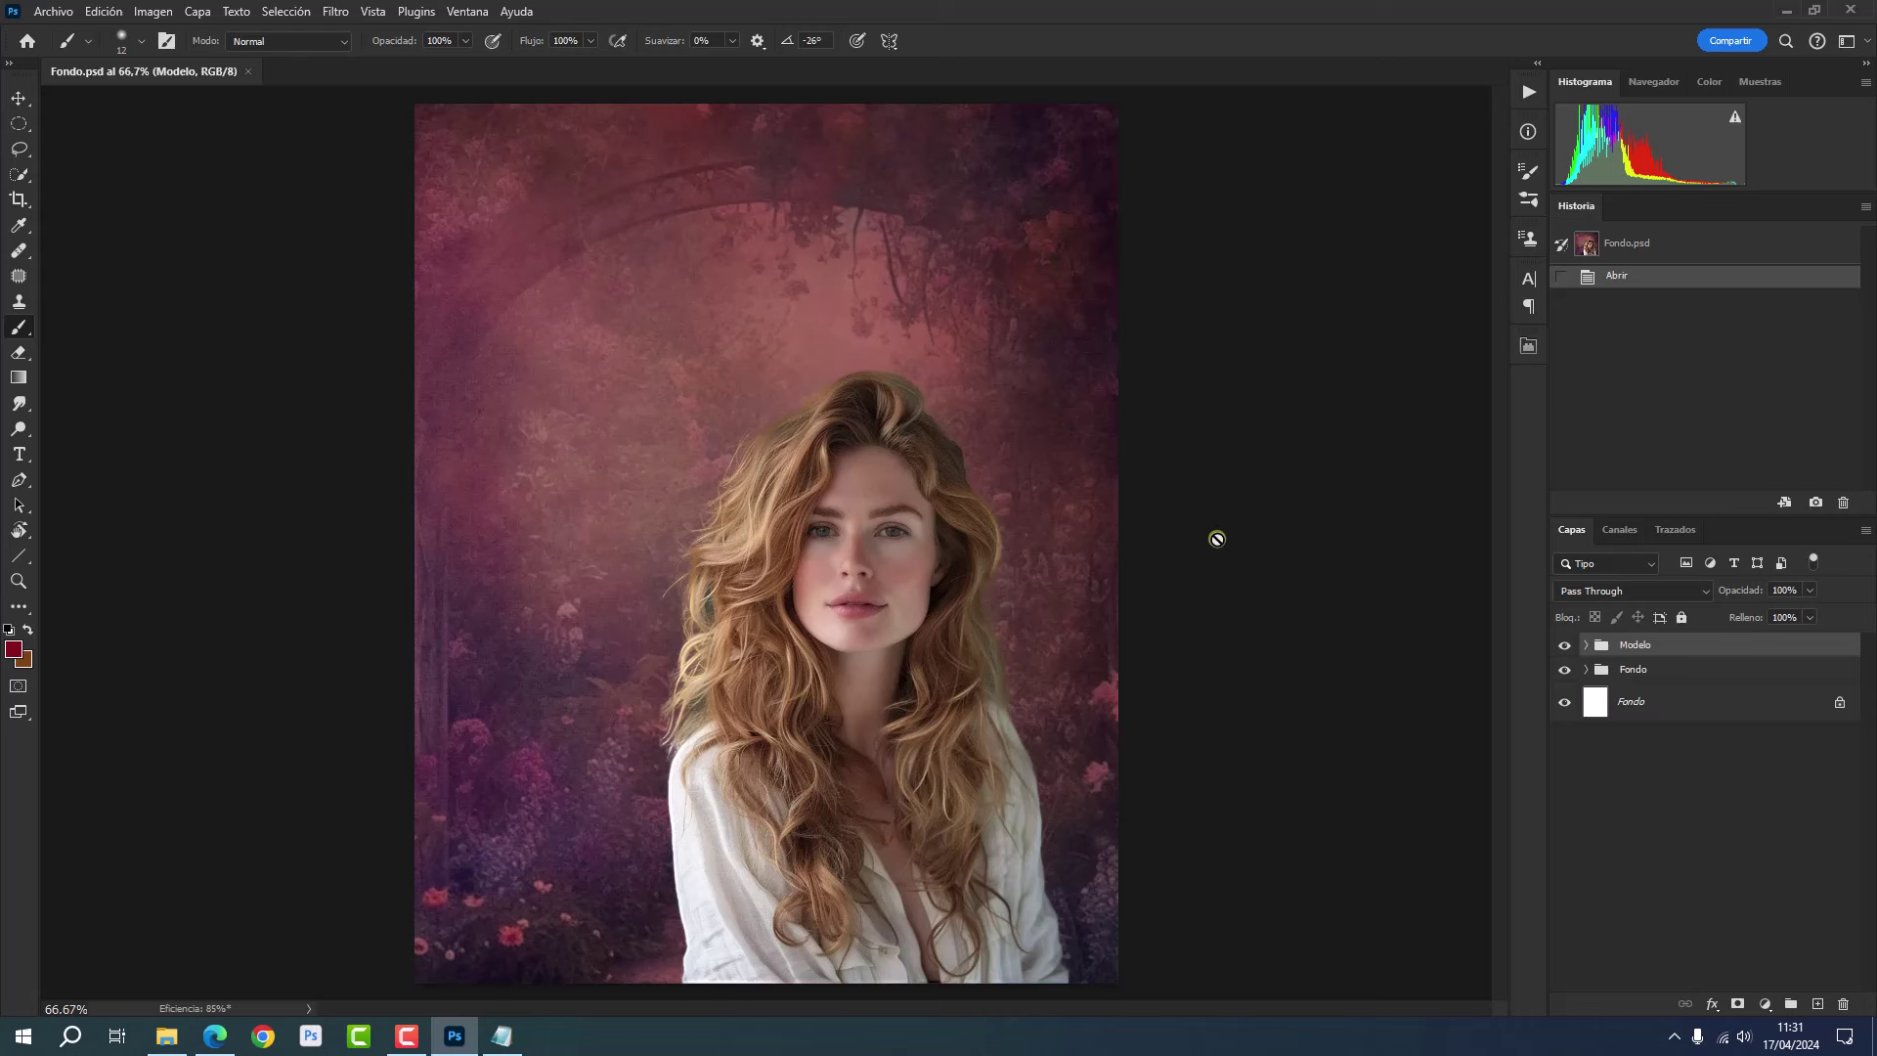
- Add a Brightness/Contrast layer clipped to the Modelo group with Brillo set to -80
click(1765, 1004)
click(1809, 636)
click(1360, 713)
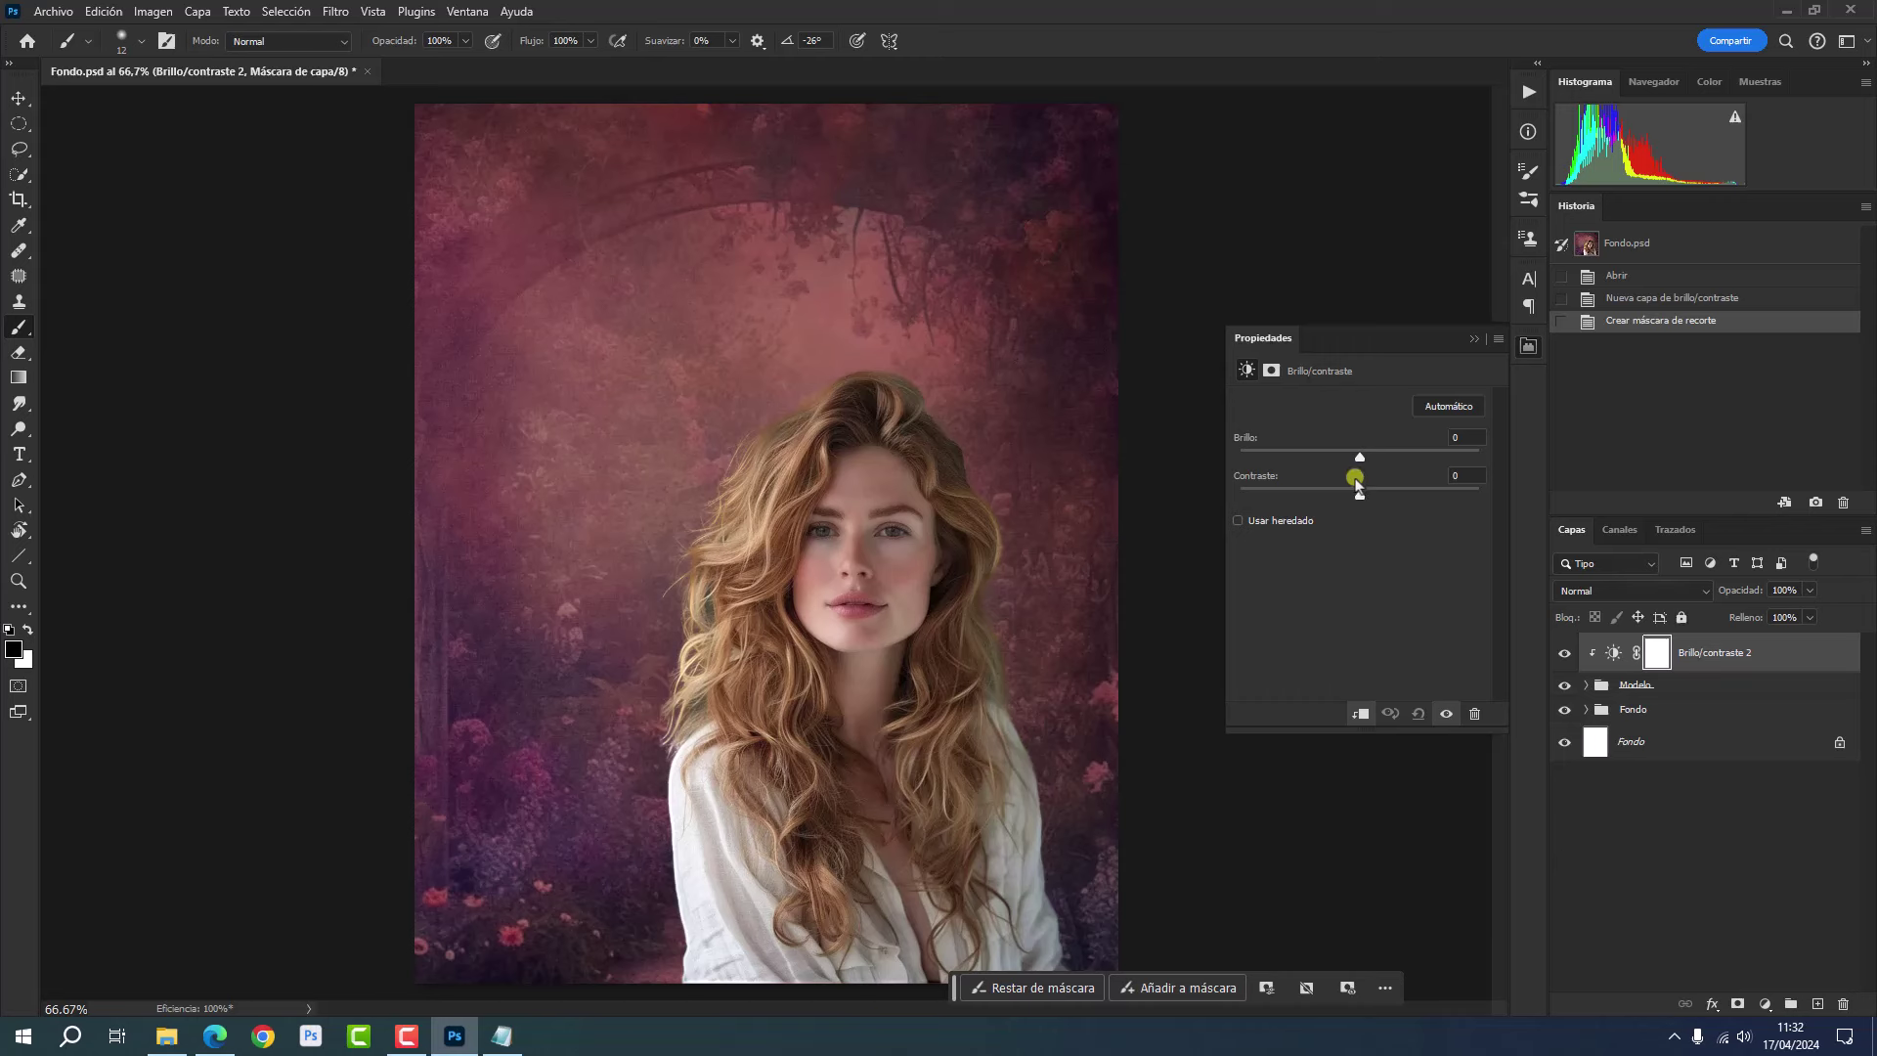
drag(1361, 459, 1301, 457)
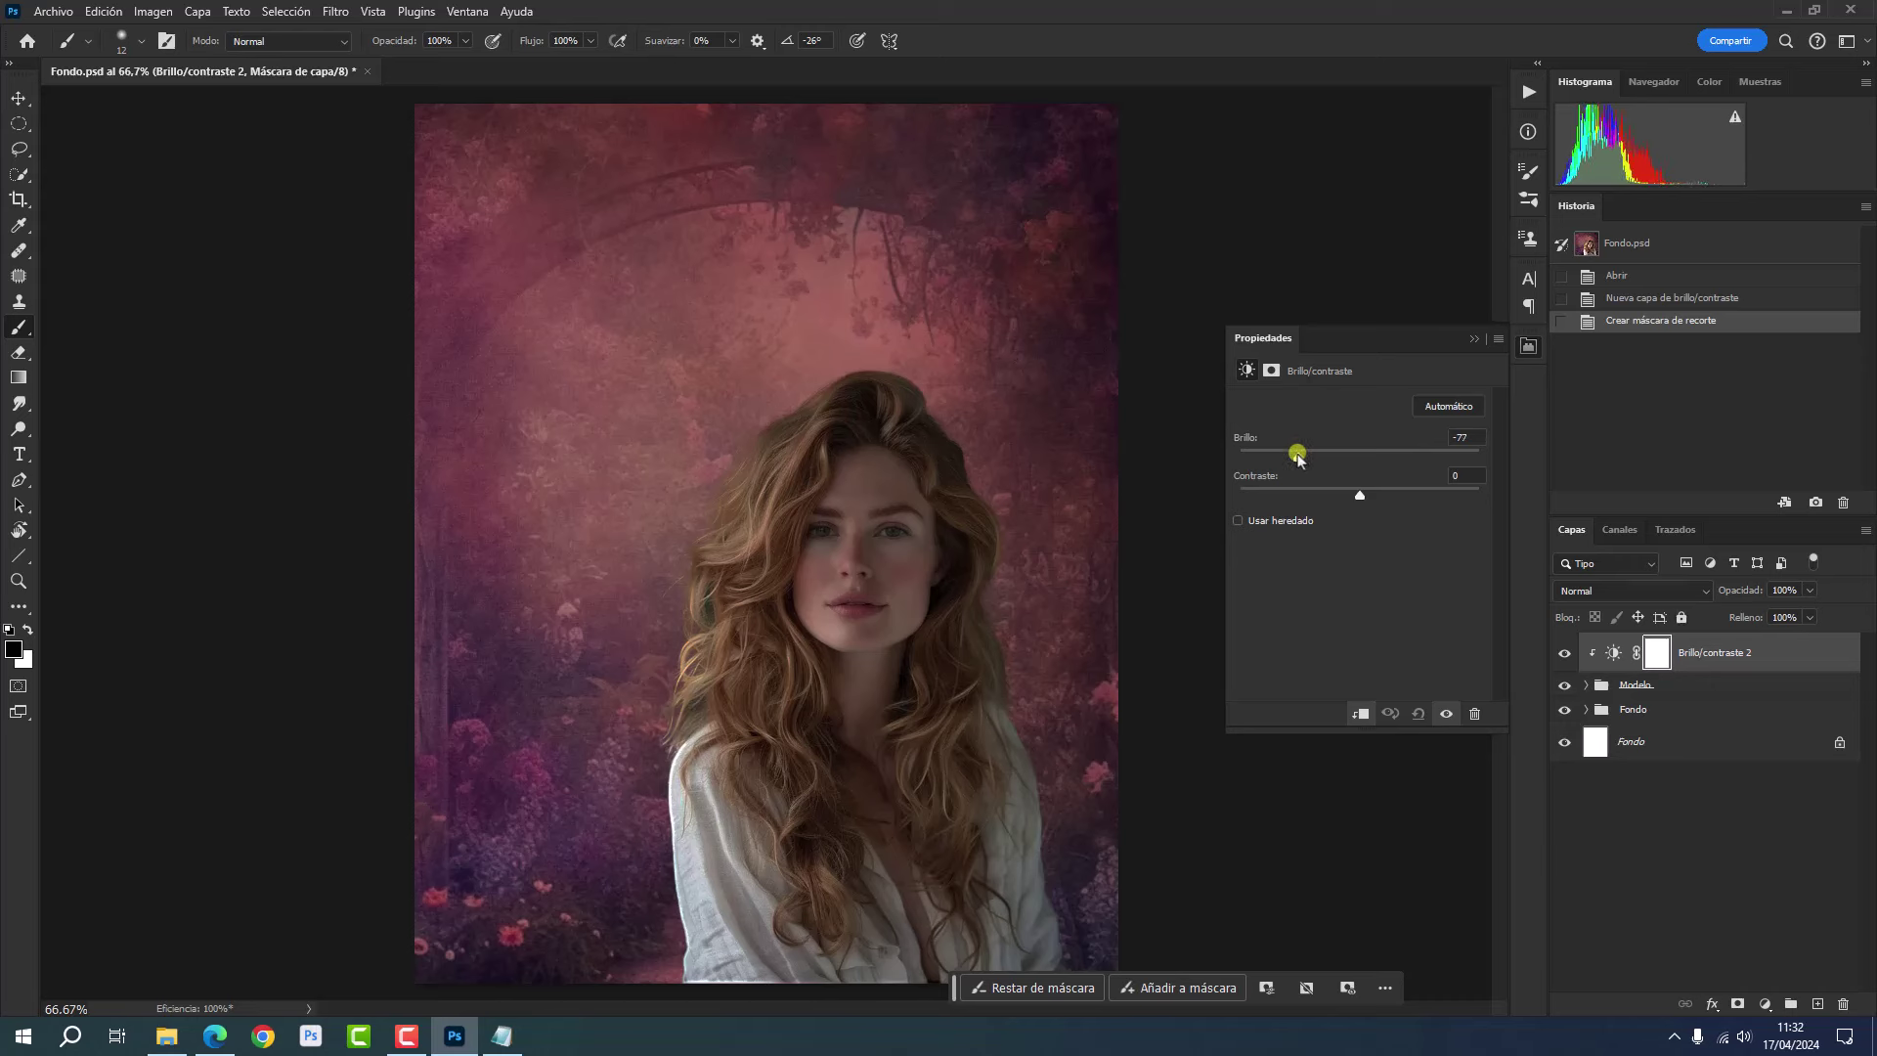
drag(1301, 456, 1294, 456)
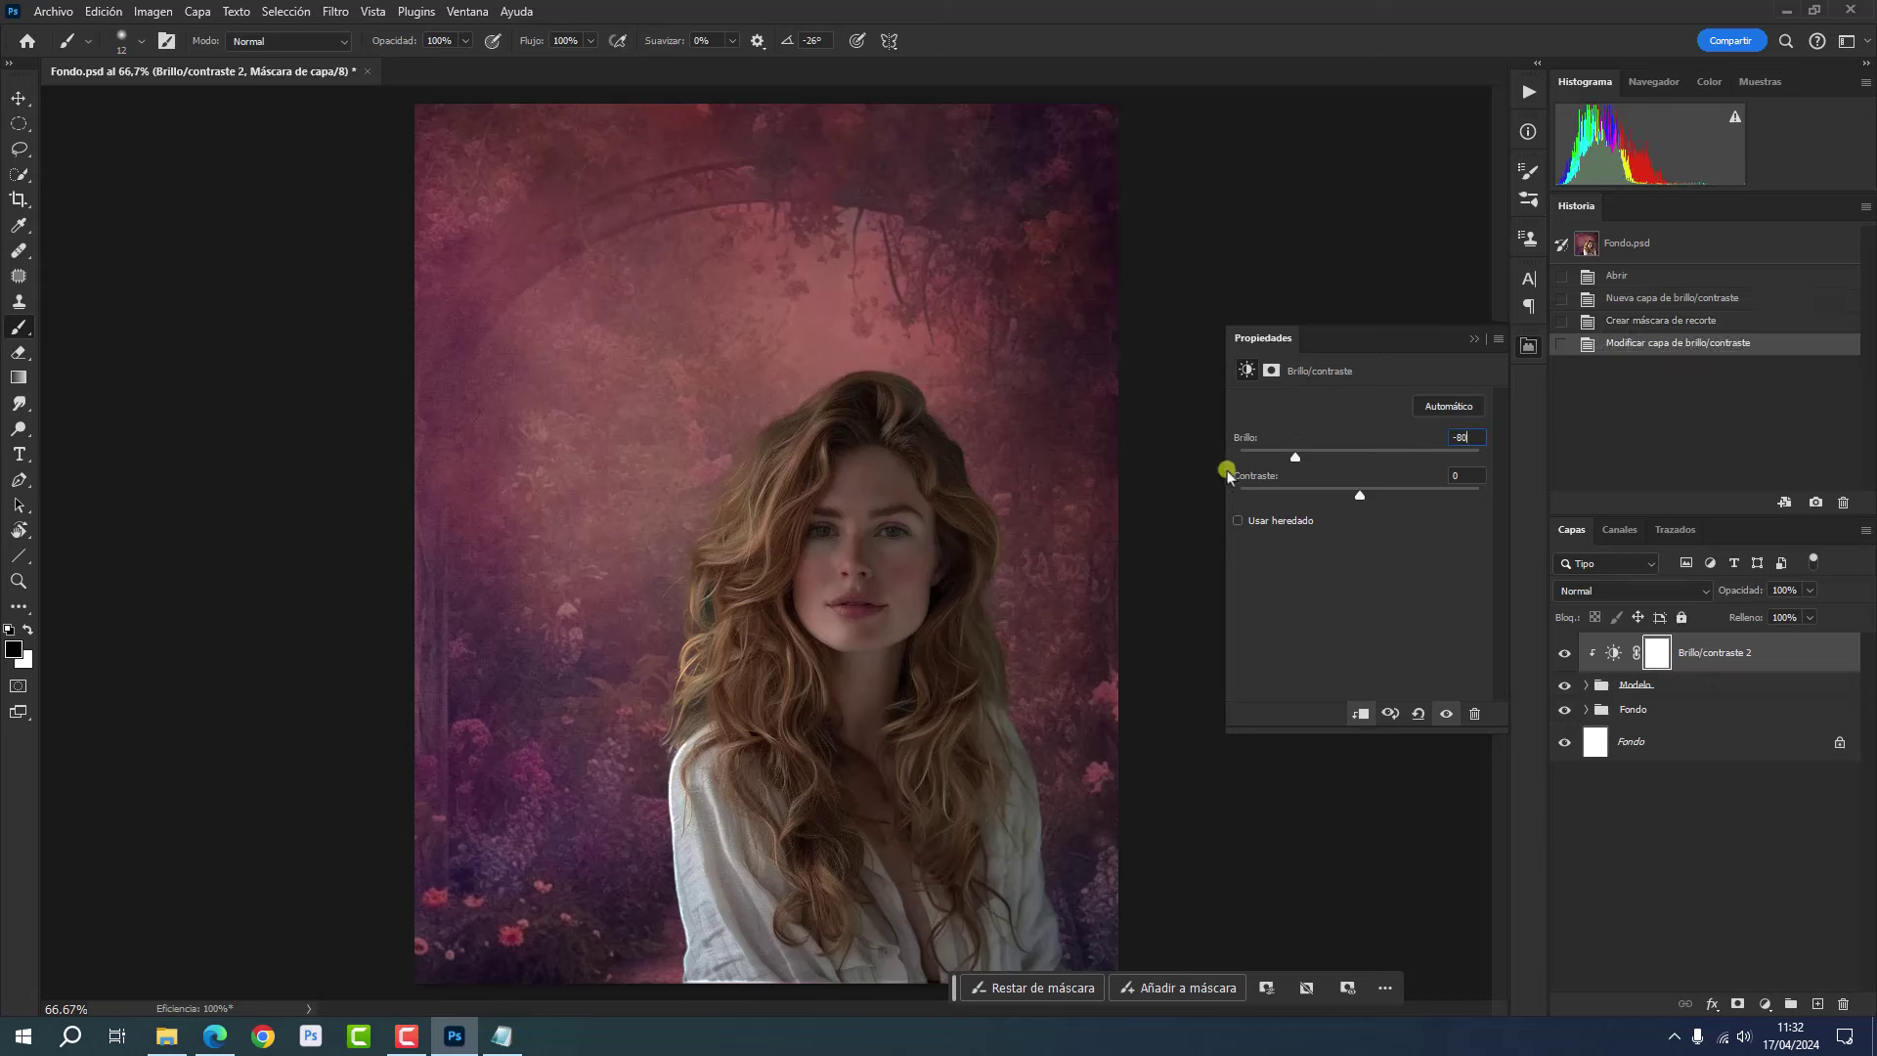
click(1245, 437)
click(1530, 345)
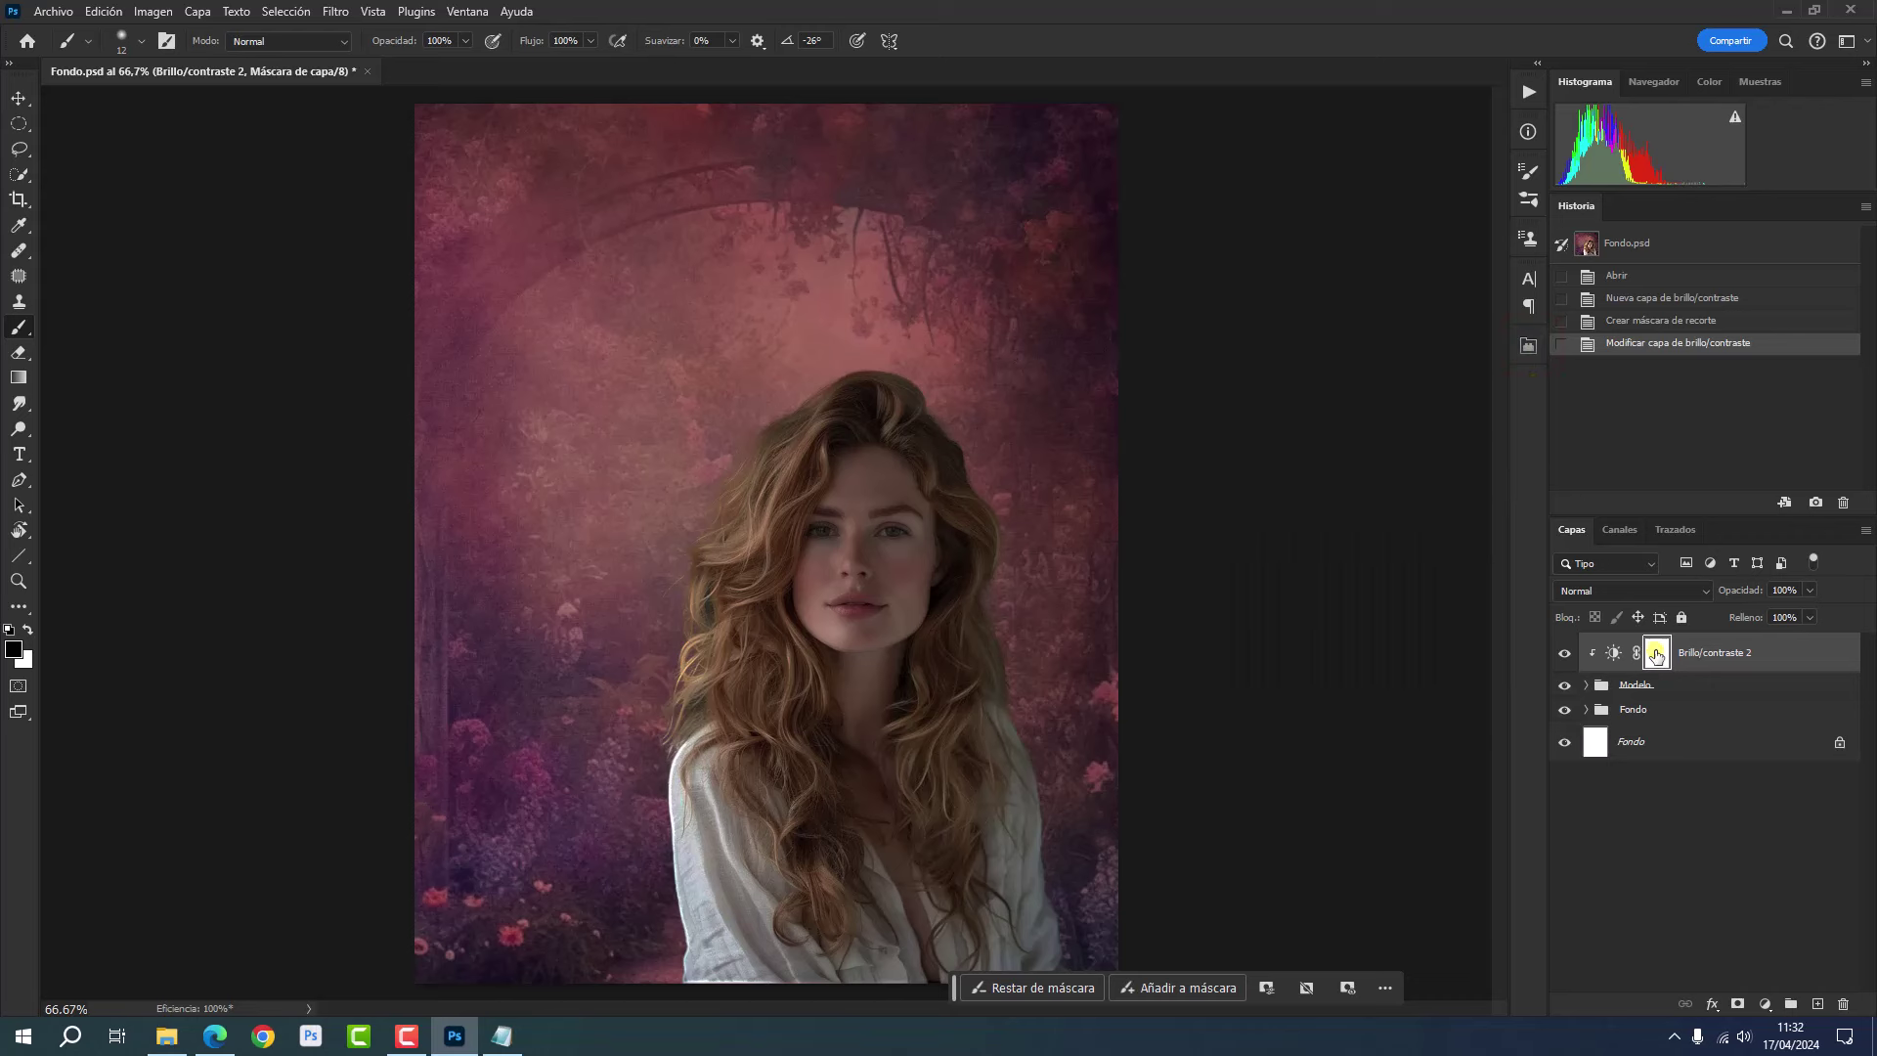
- Using a soft 72 px brush, paint the mask along the top and left of the hair
click(25, 325)
drag(566, 499, 585, 512)
click(888, 392)
click(888, 396)
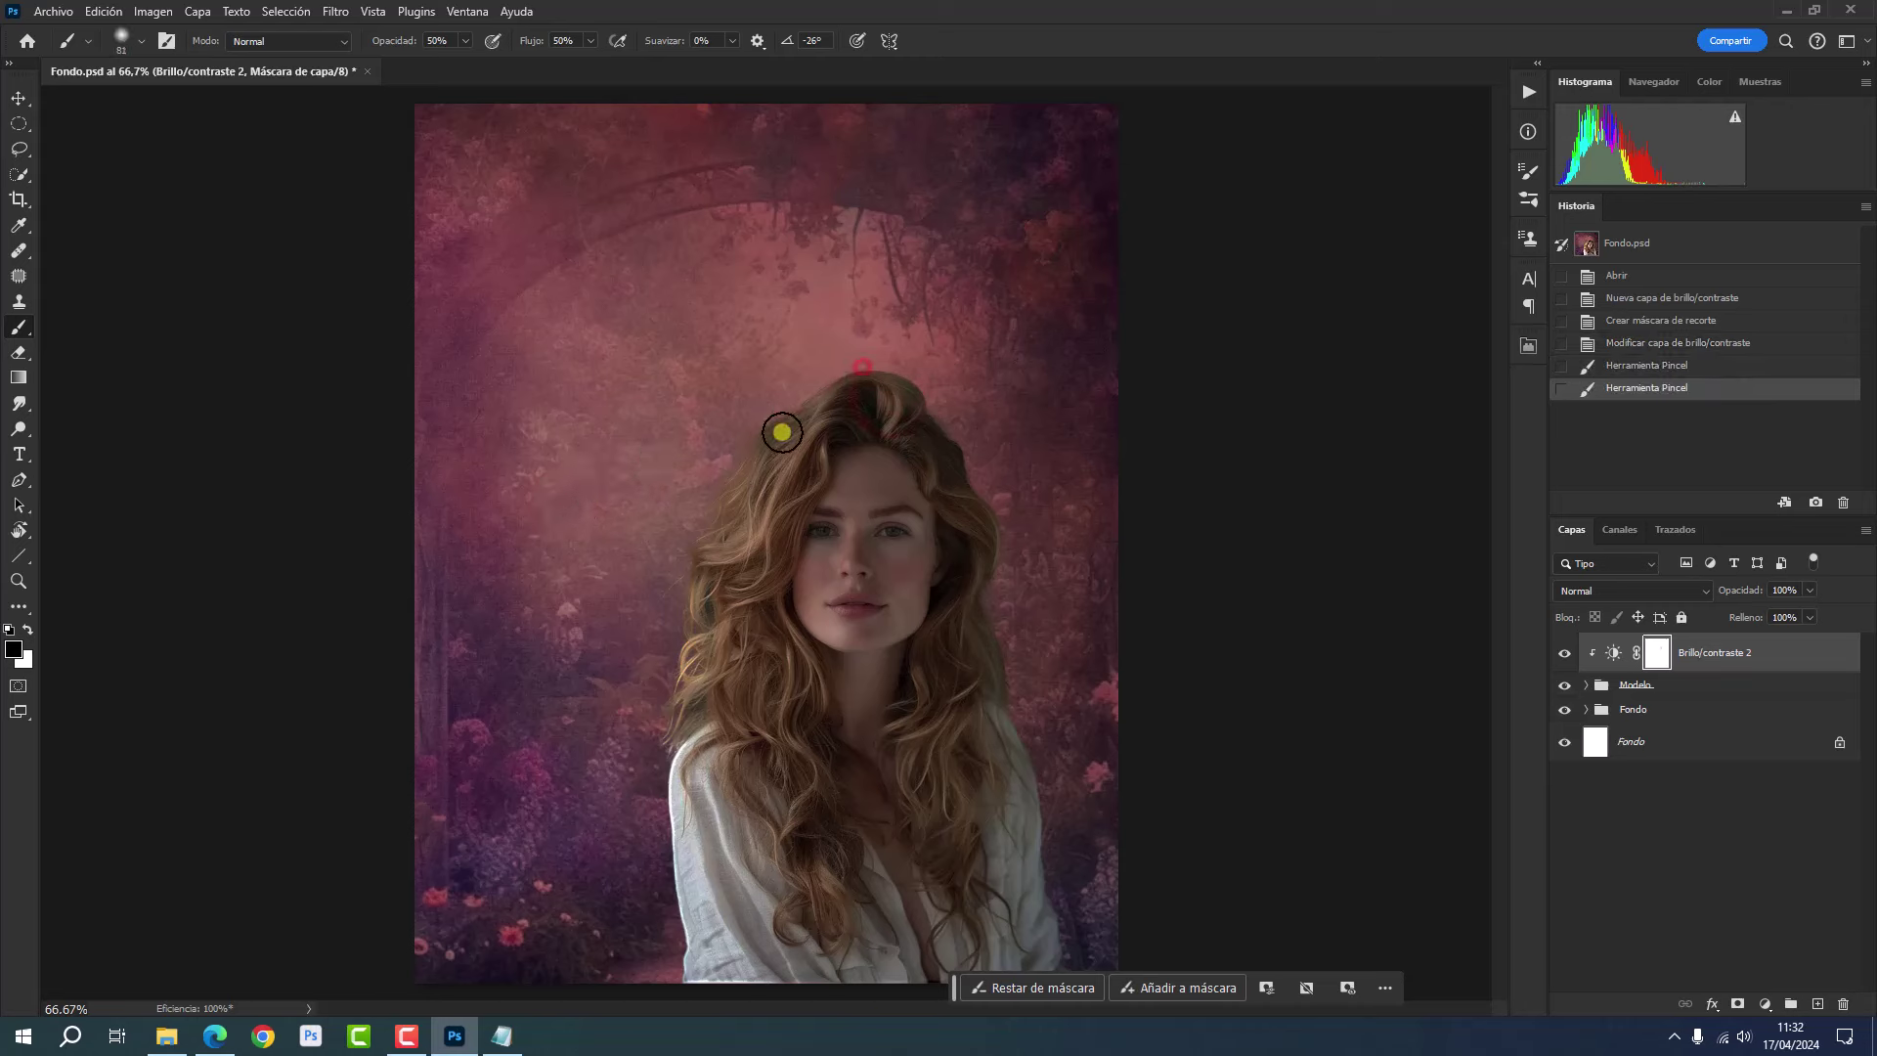
click(841, 400)
click(863, 394)
click(799, 410)
click(754, 457)
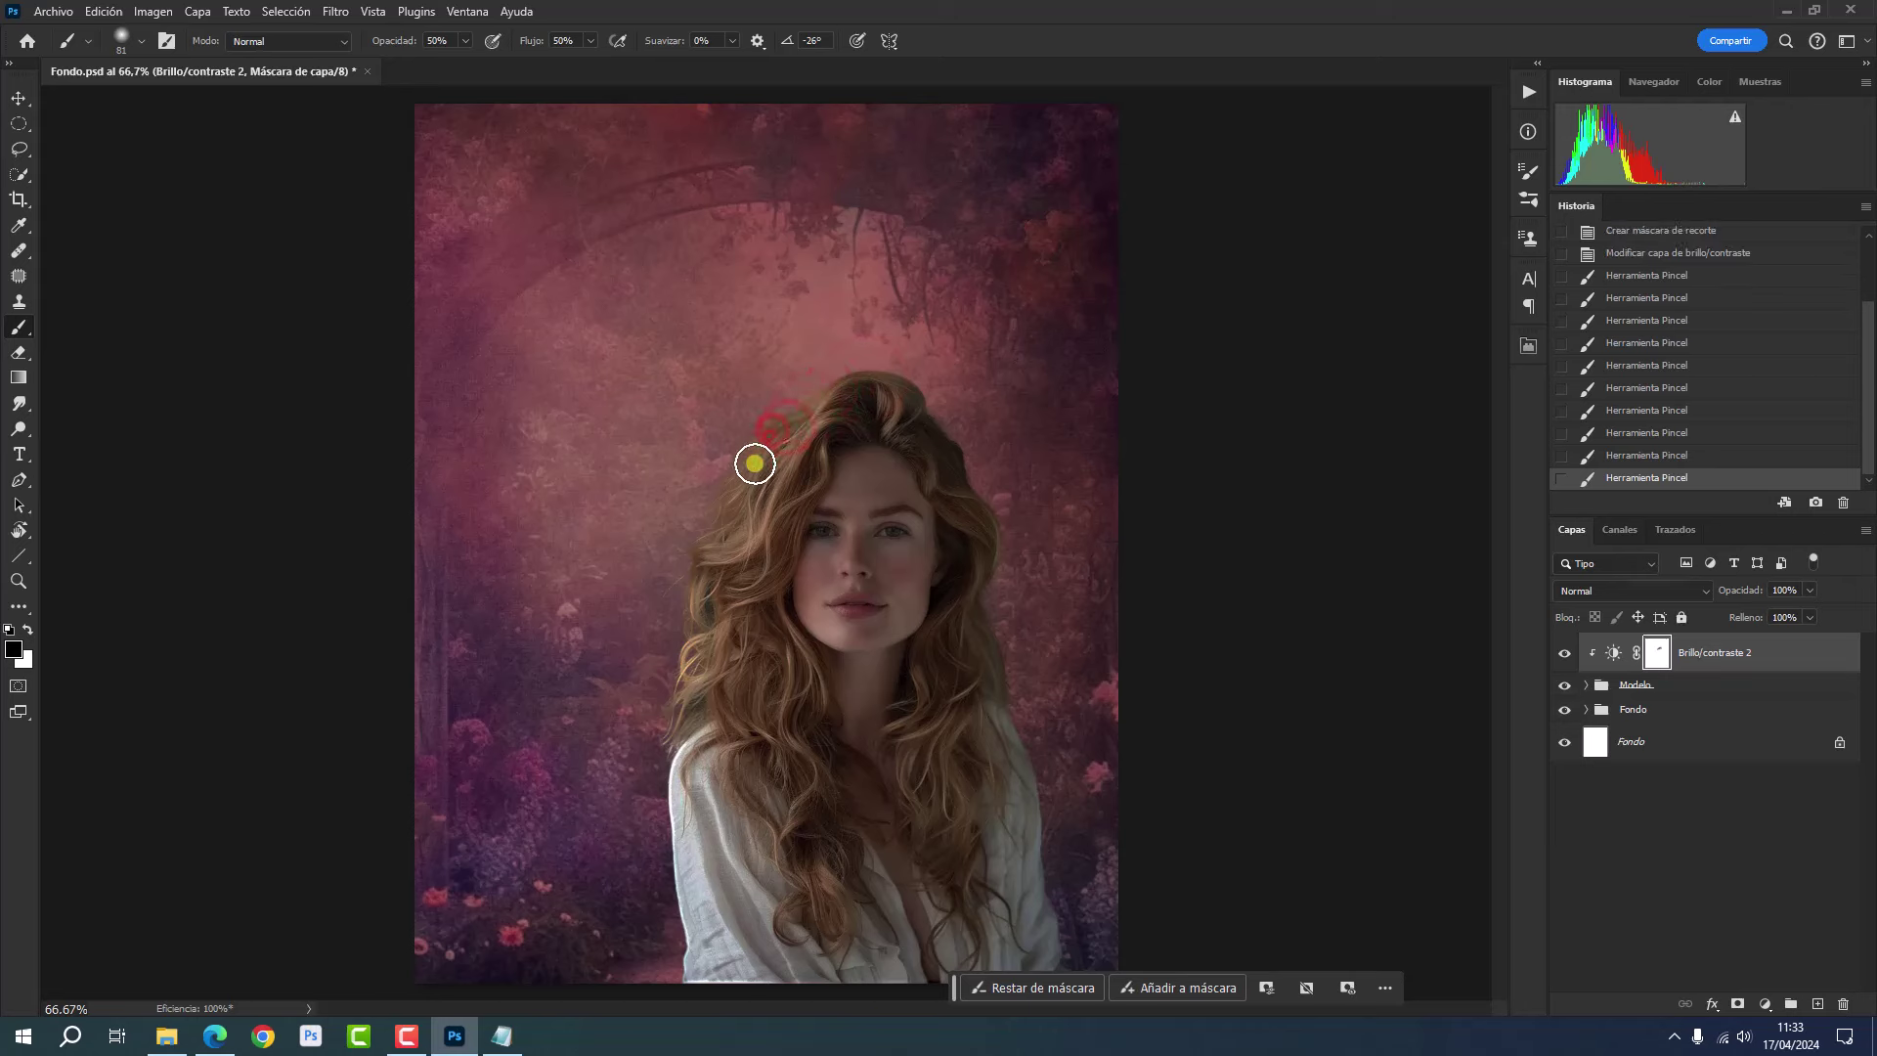
click(783, 427)
click(780, 492)
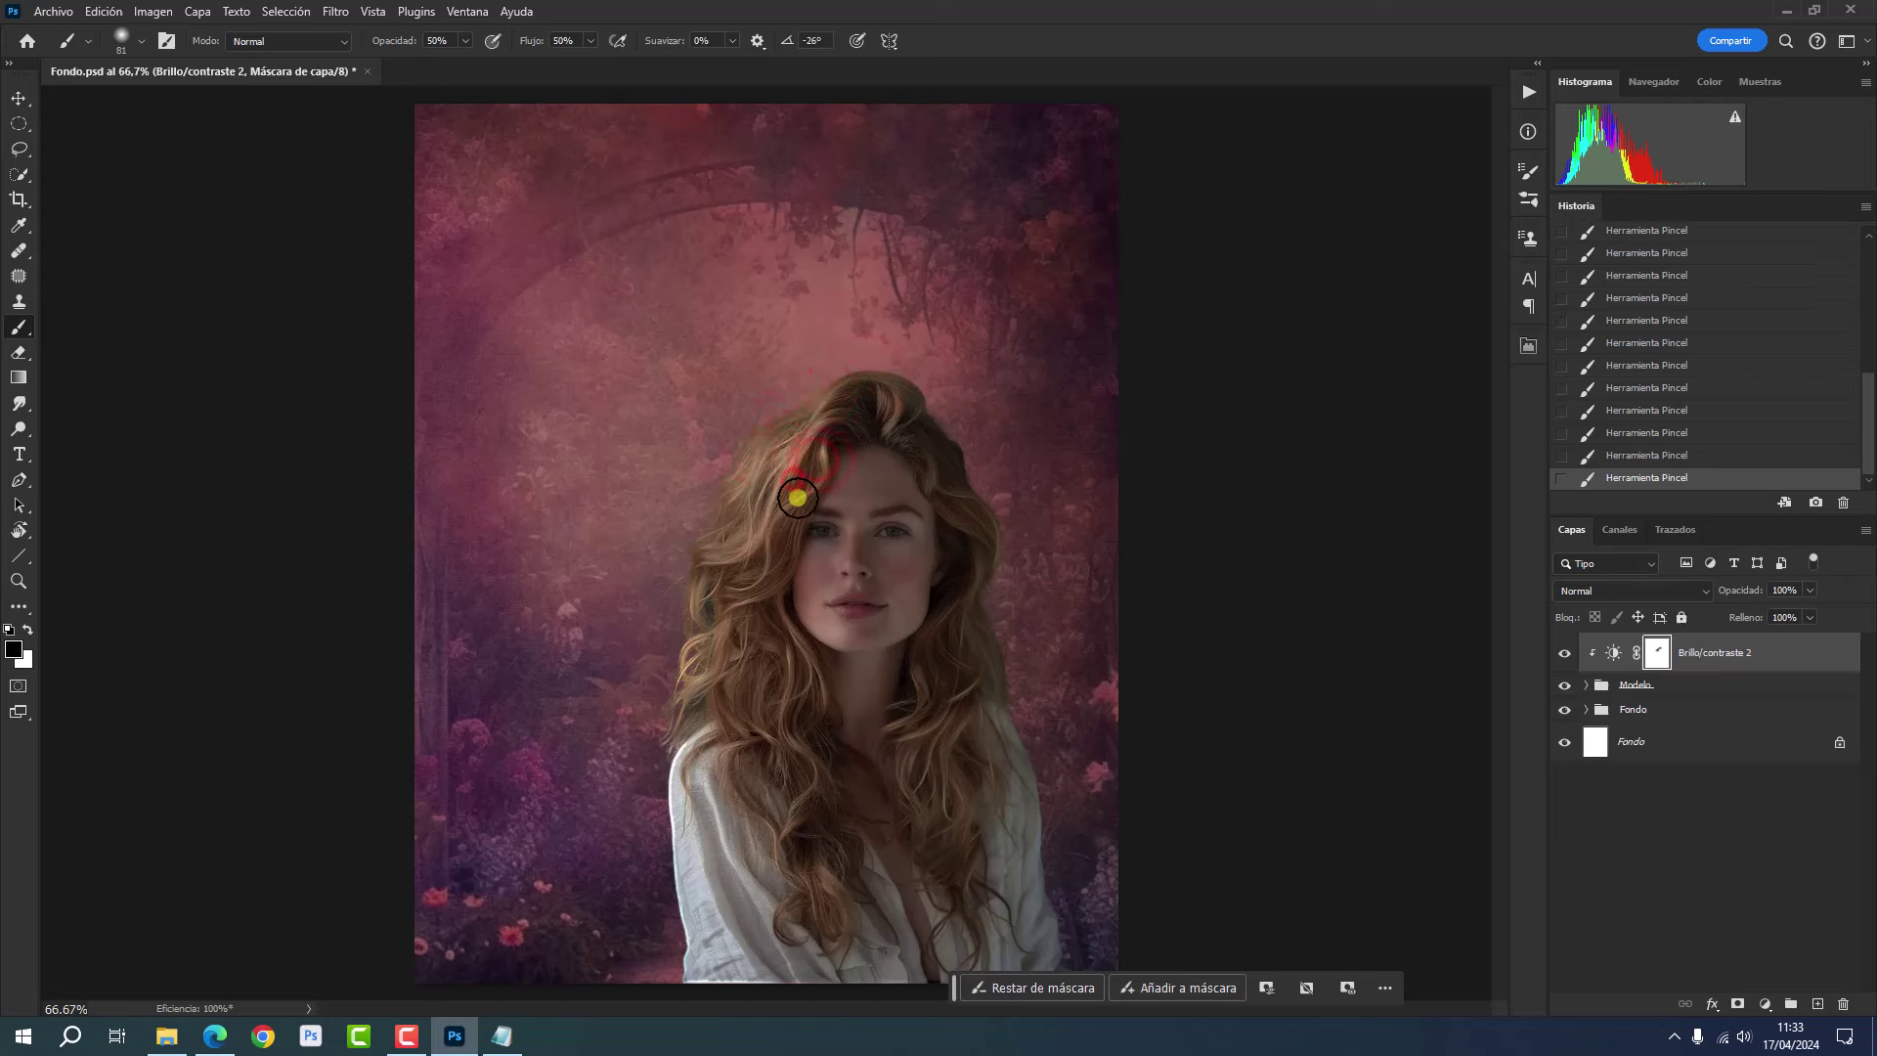
click(758, 576)
click(746, 488)
- Paint the mask down the left hair edge beside the cheek and over the left shoulder
click(713, 586)
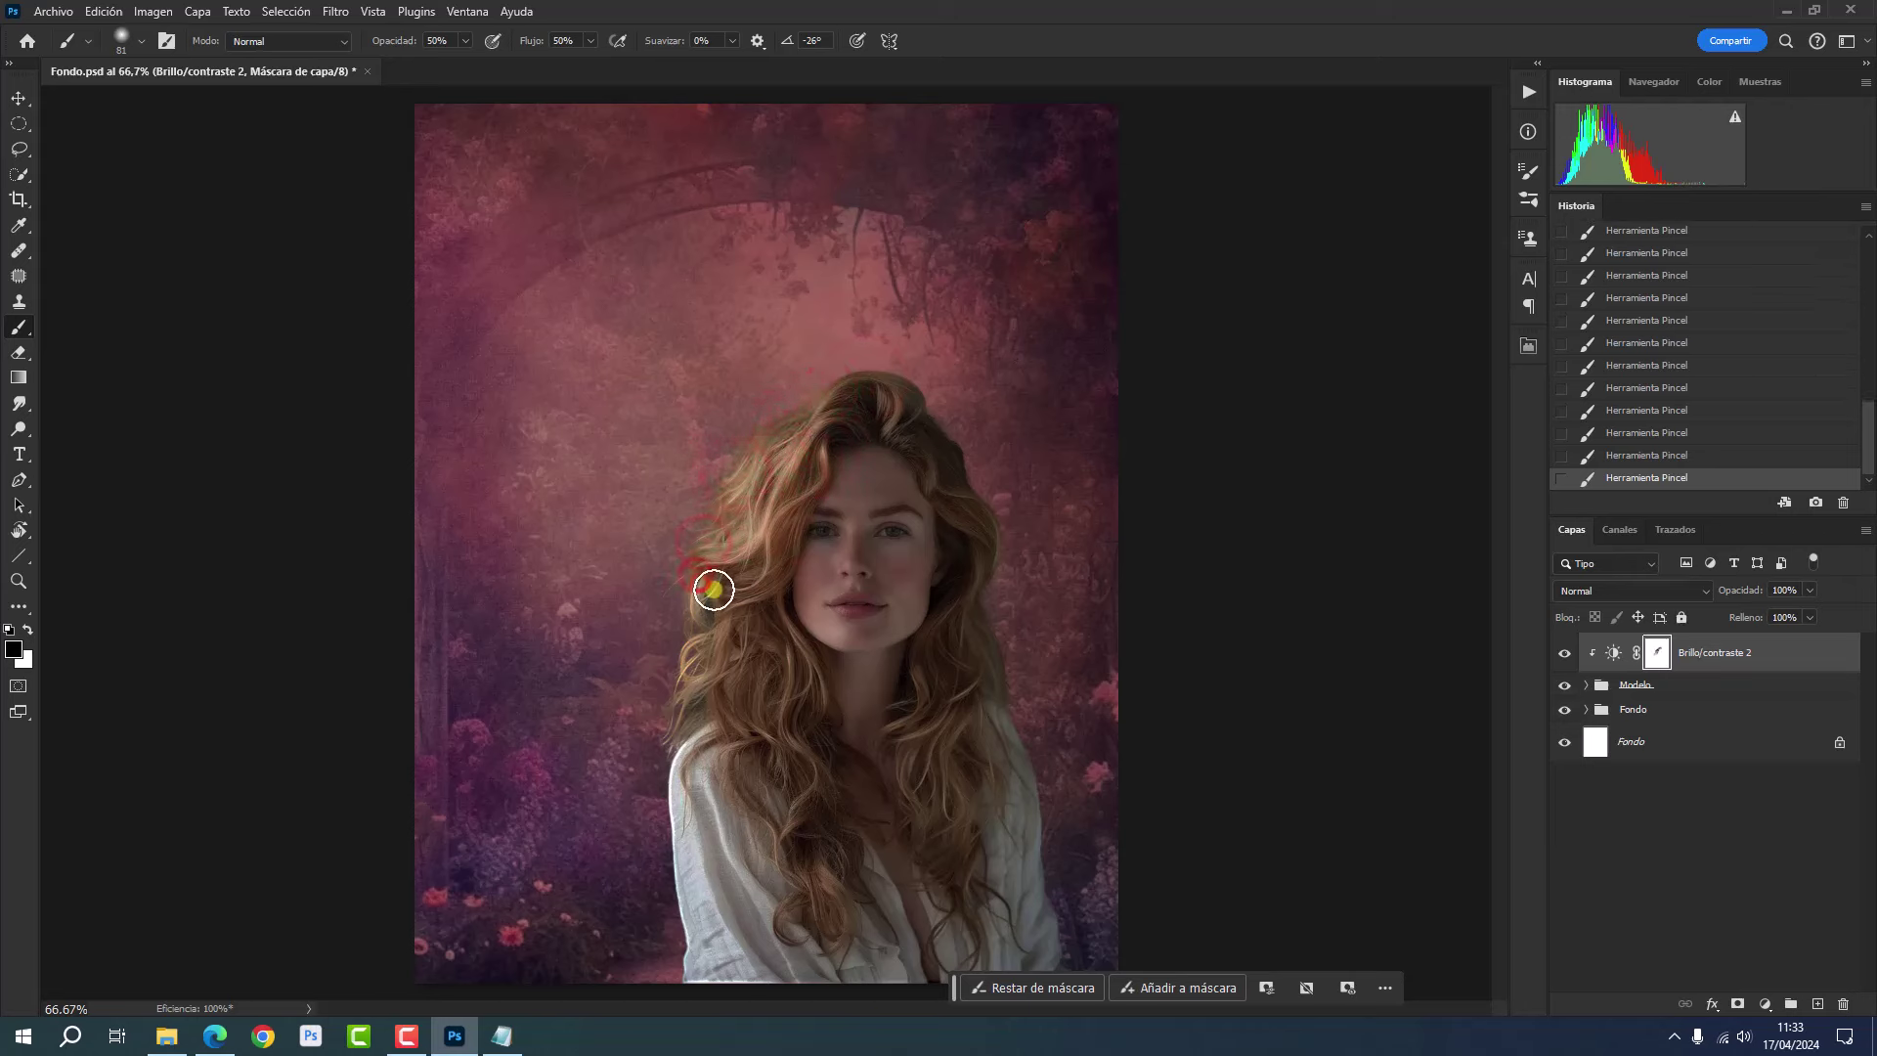
click(743, 628)
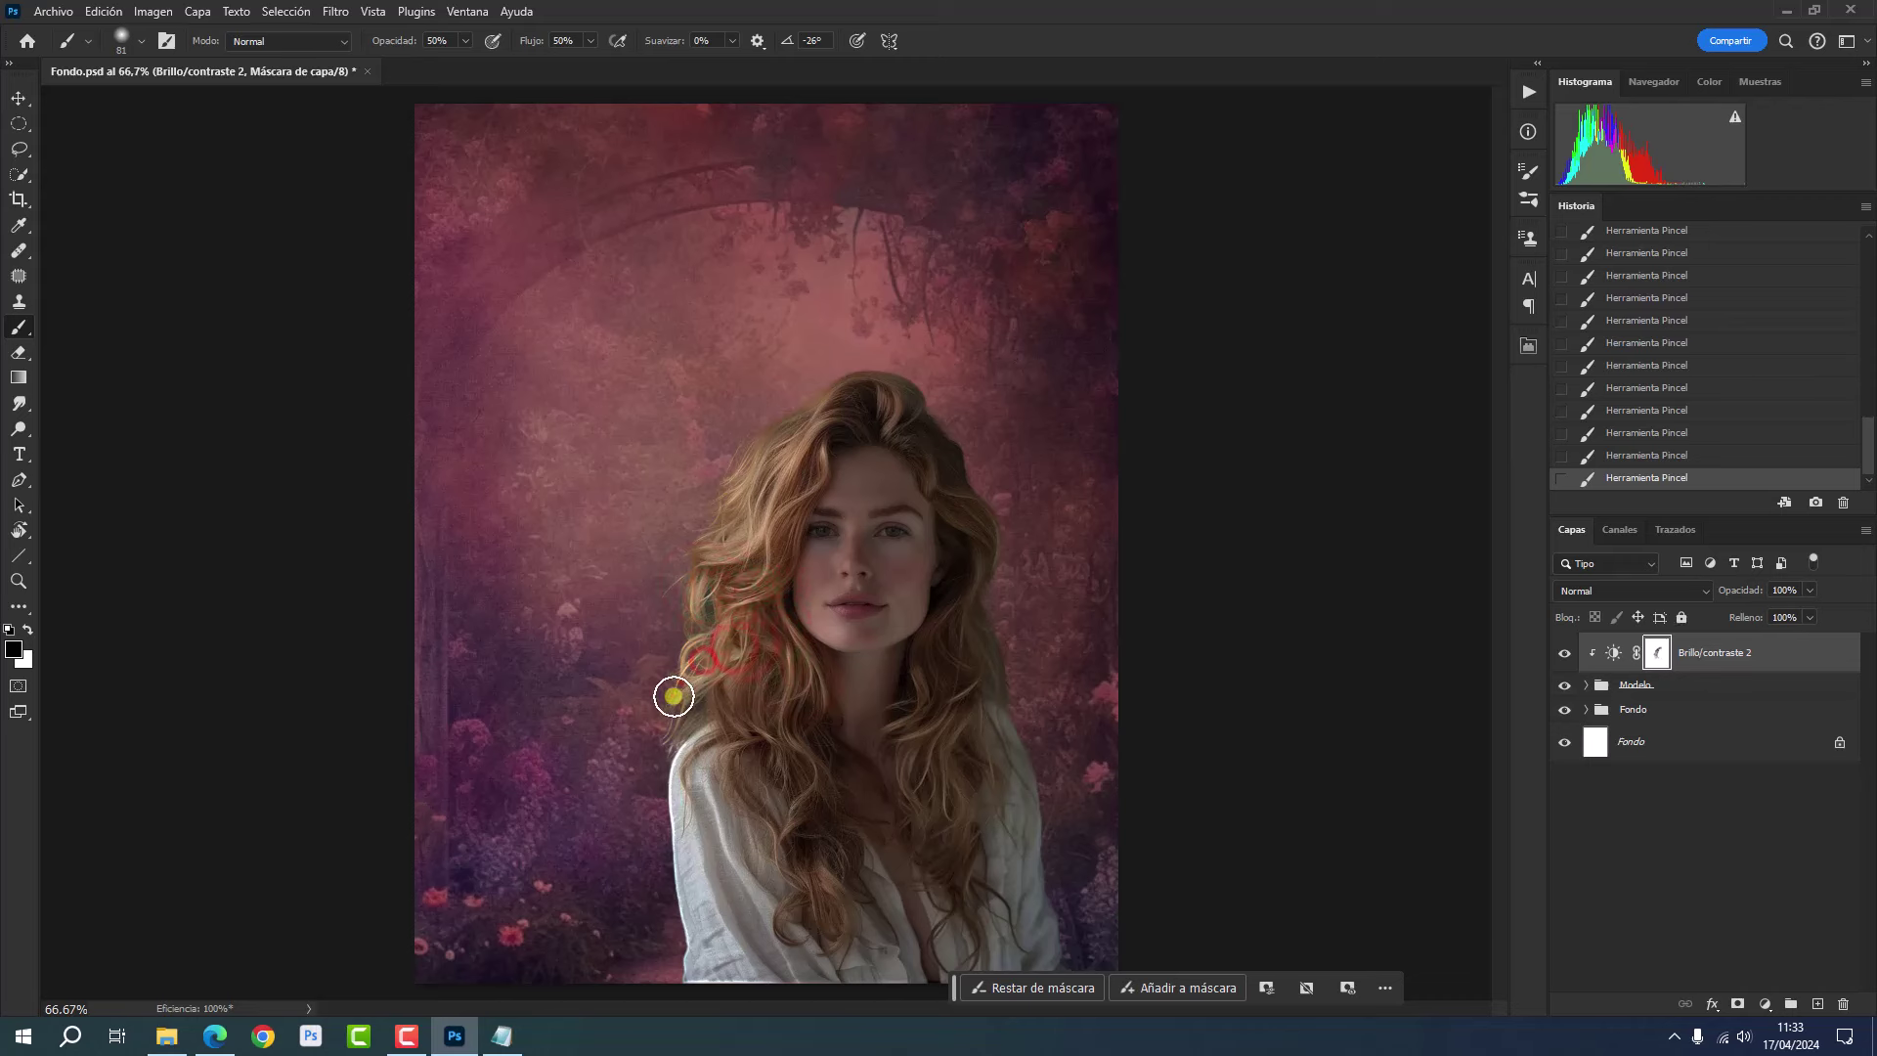
click(712, 695)
click(774, 684)
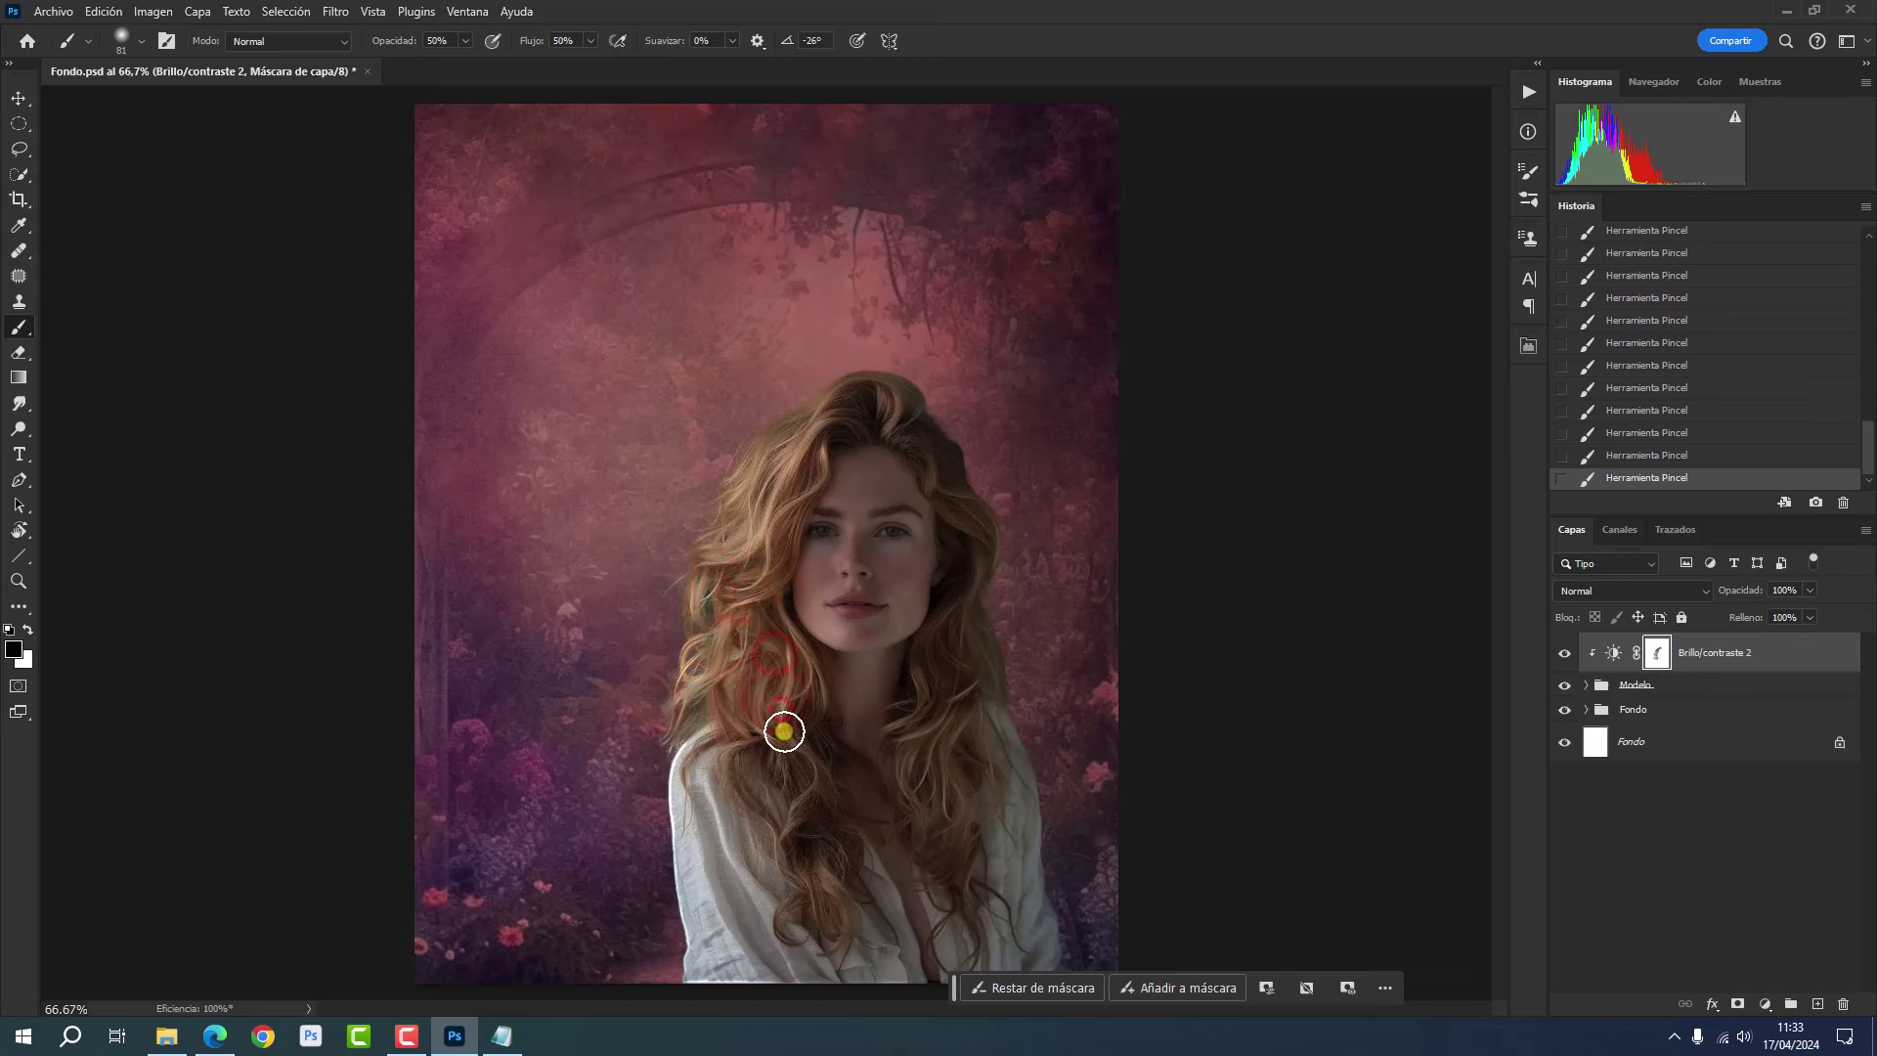
click(784, 806)
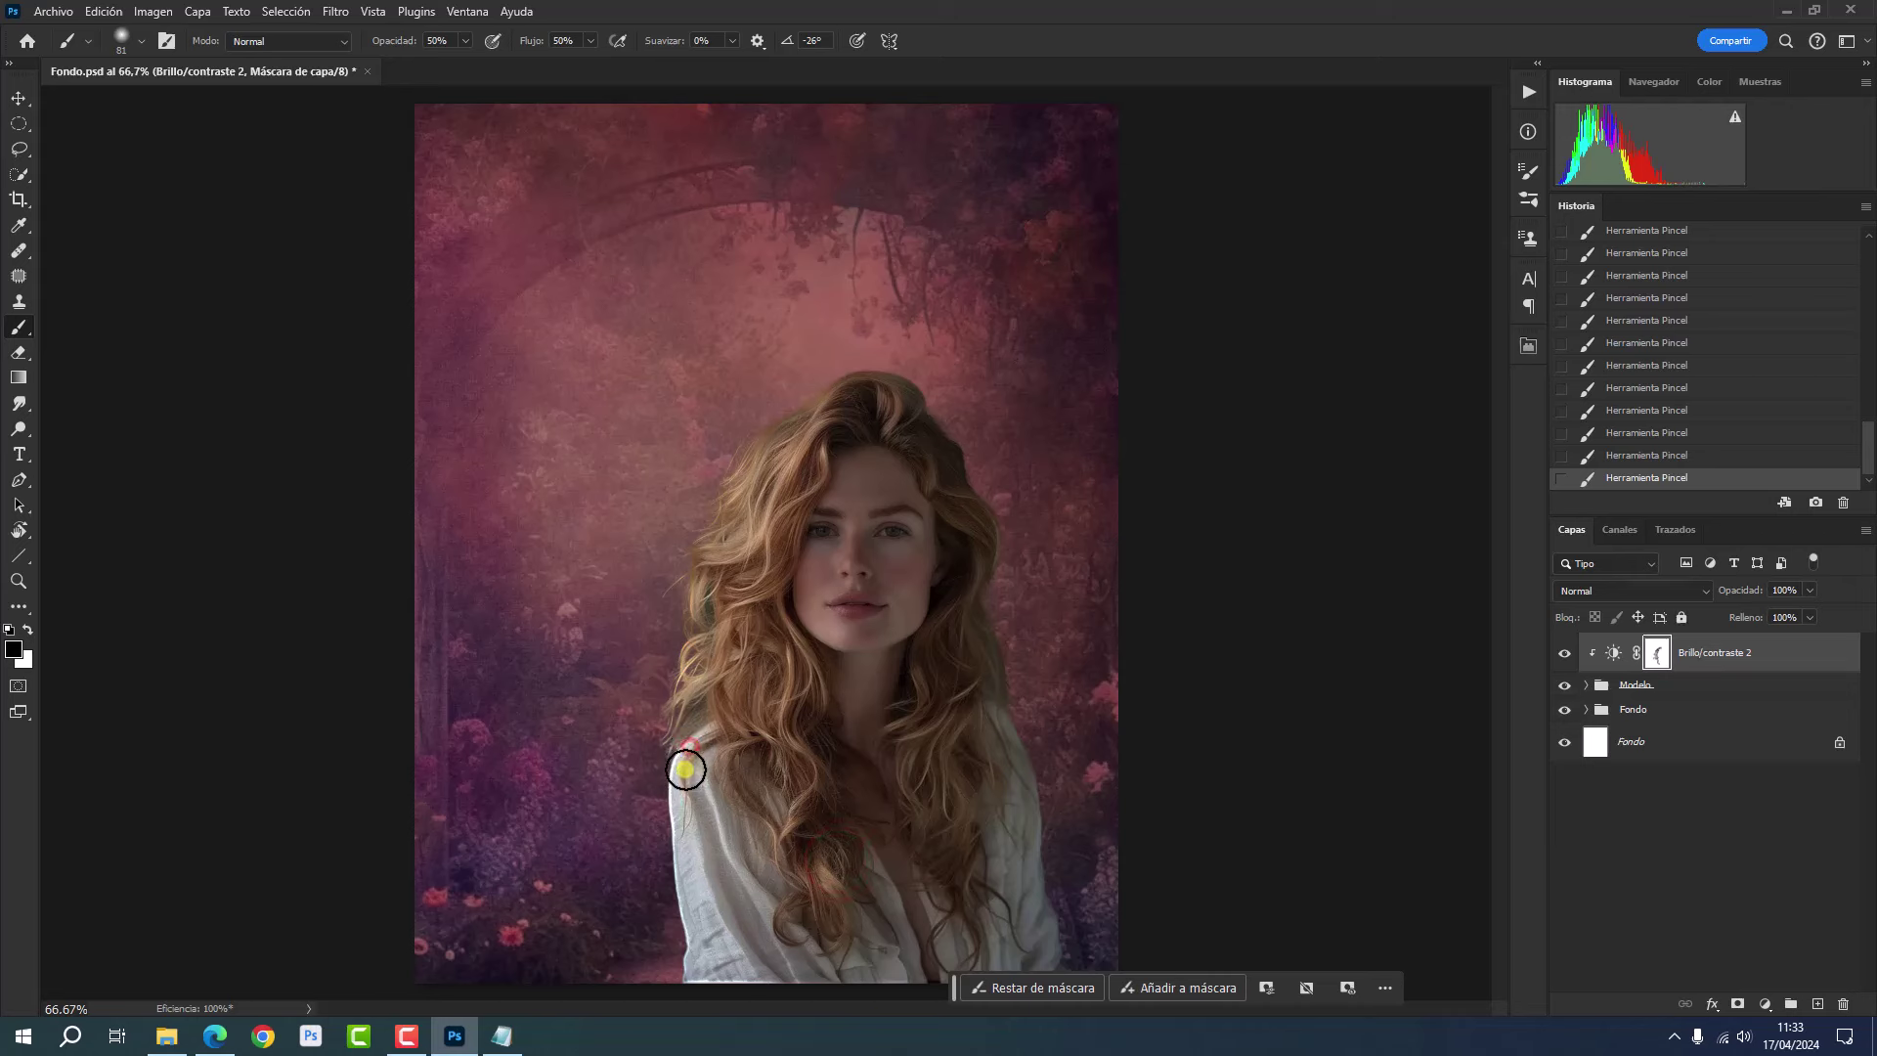
click(693, 778)
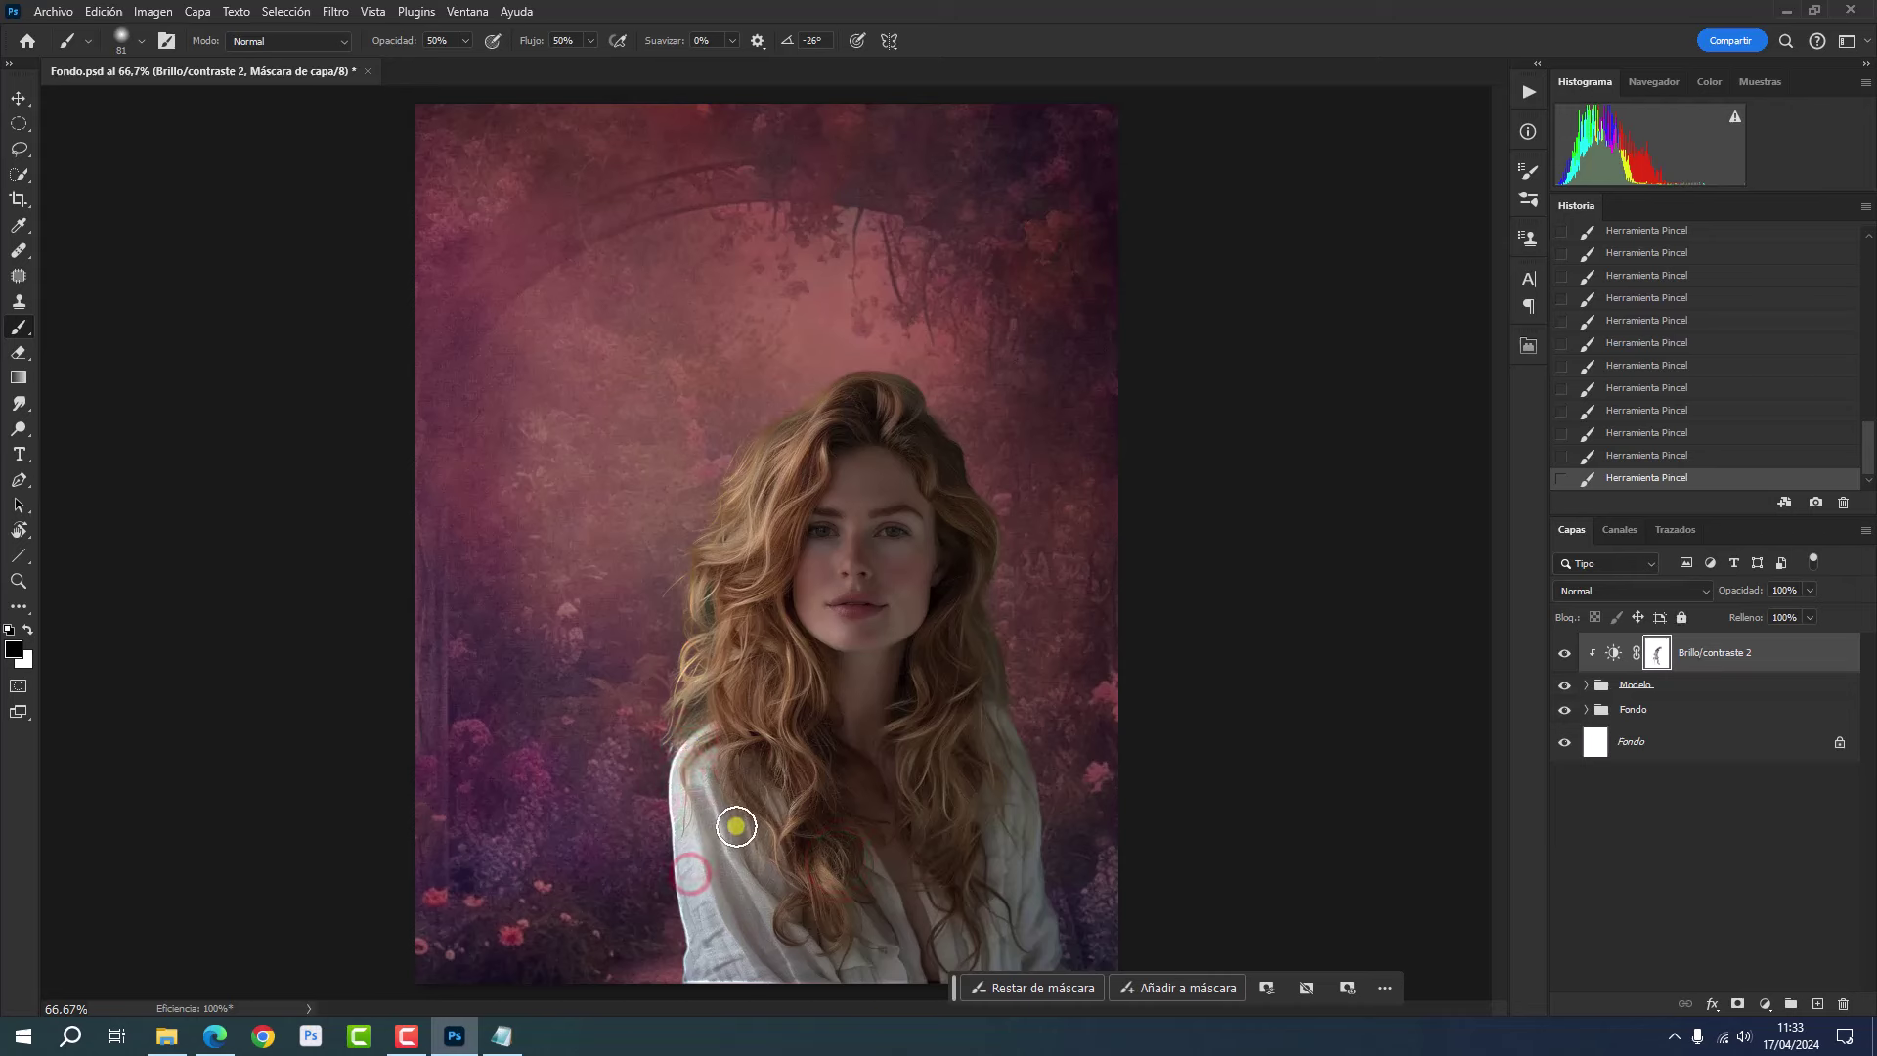
click(686, 769)
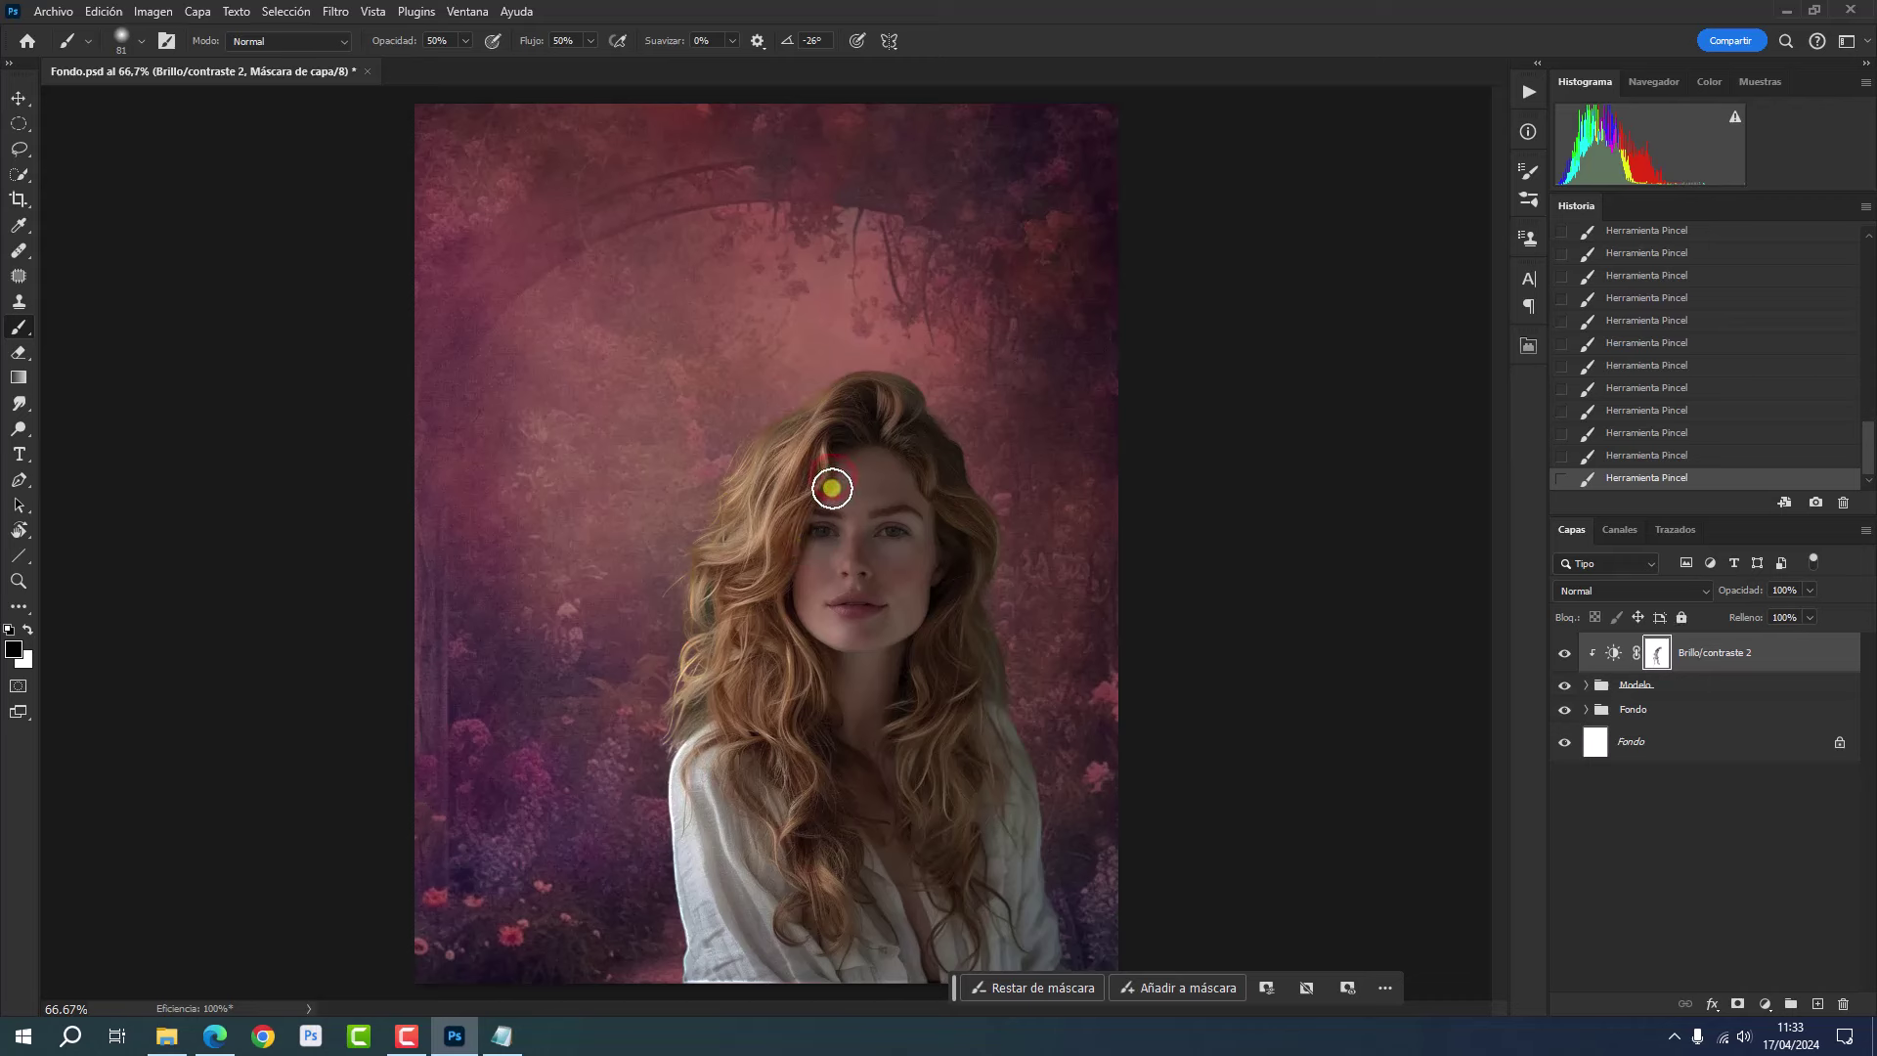
- Paint the mask over forehead, eye, cheek, chin and neck, then swap to white
click(830, 488)
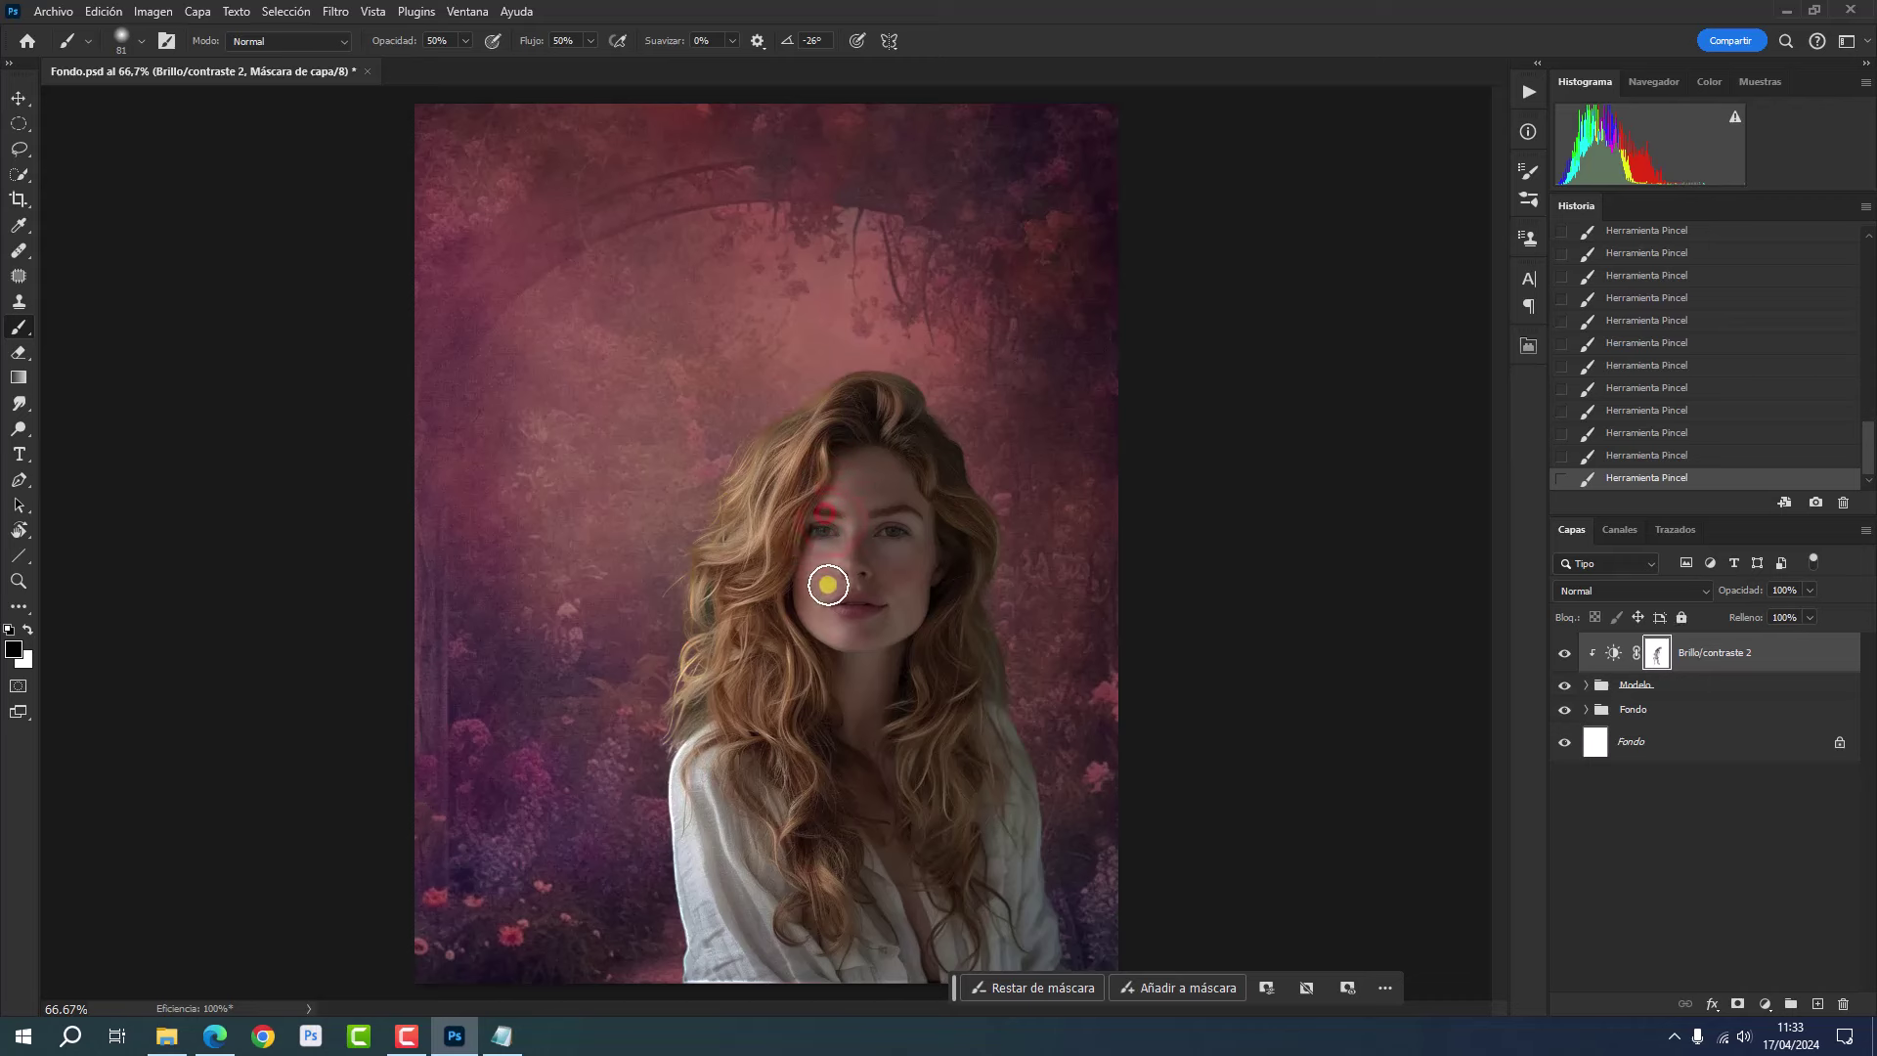
click(797, 586)
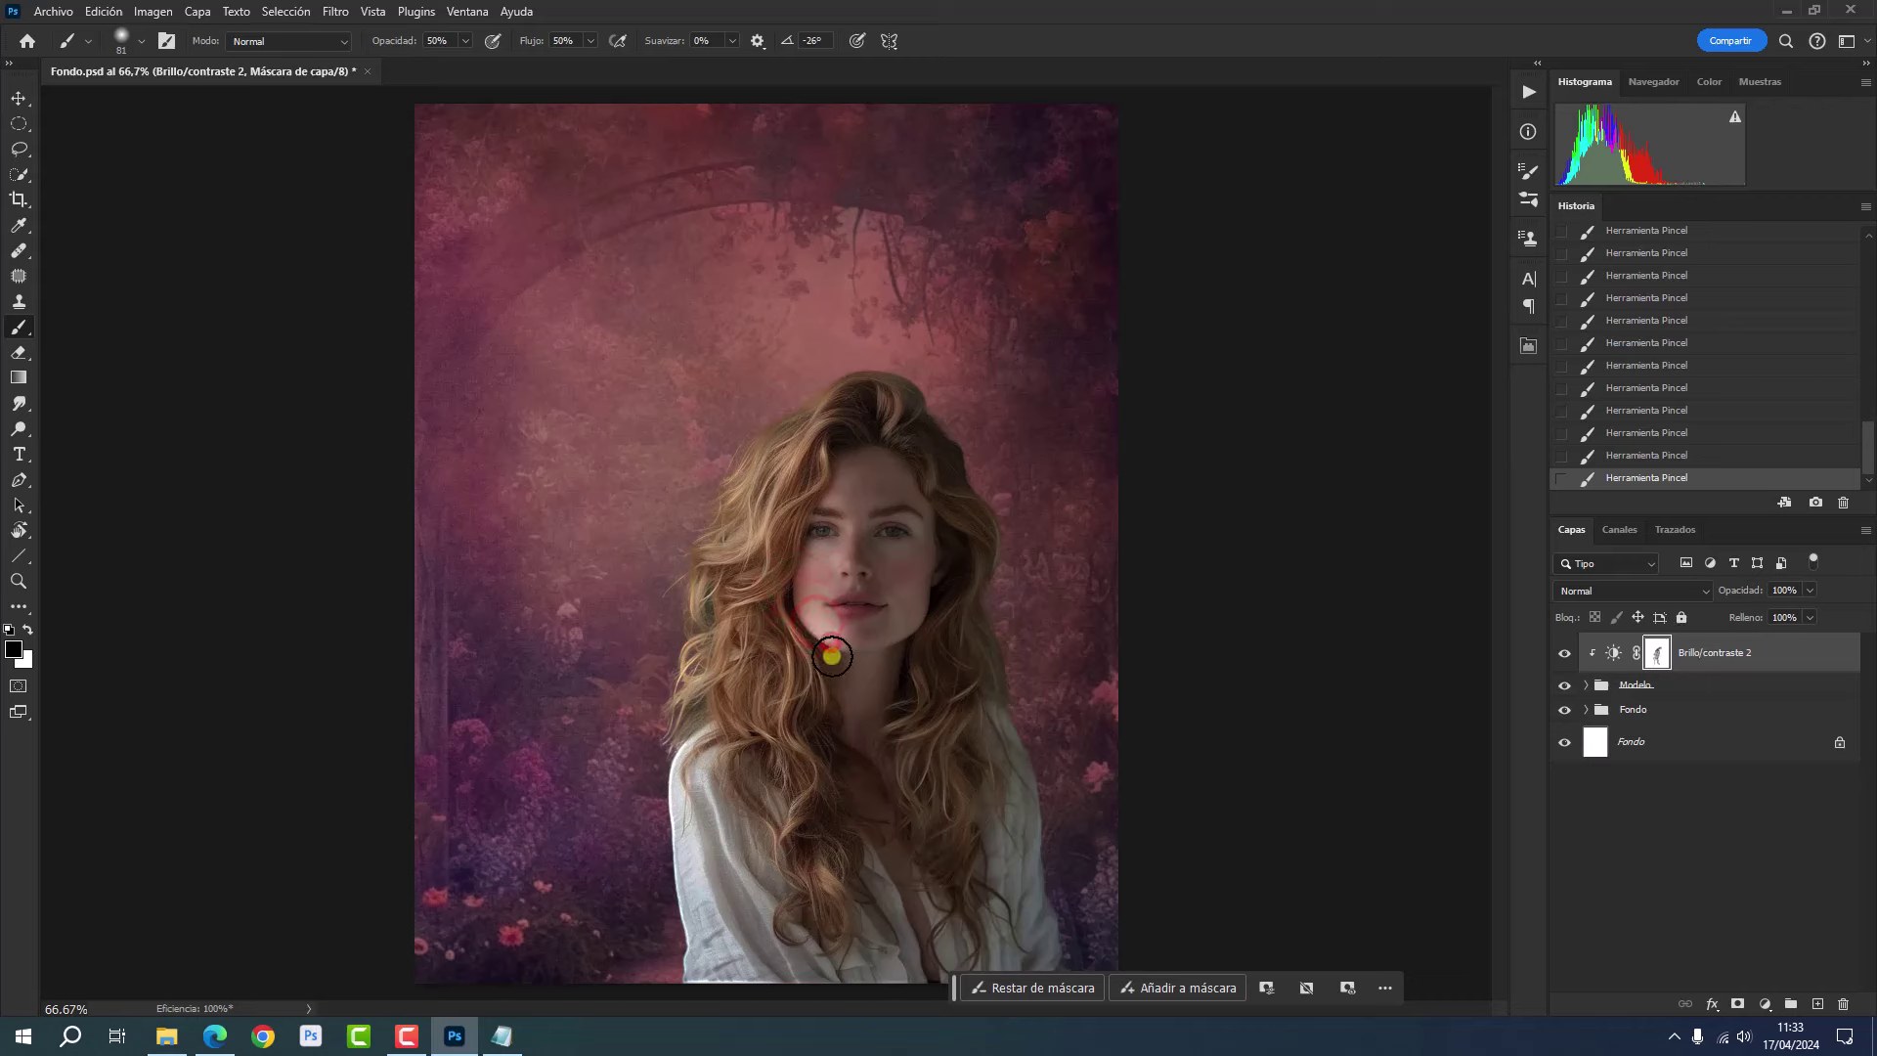
click(836, 649)
click(821, 521)
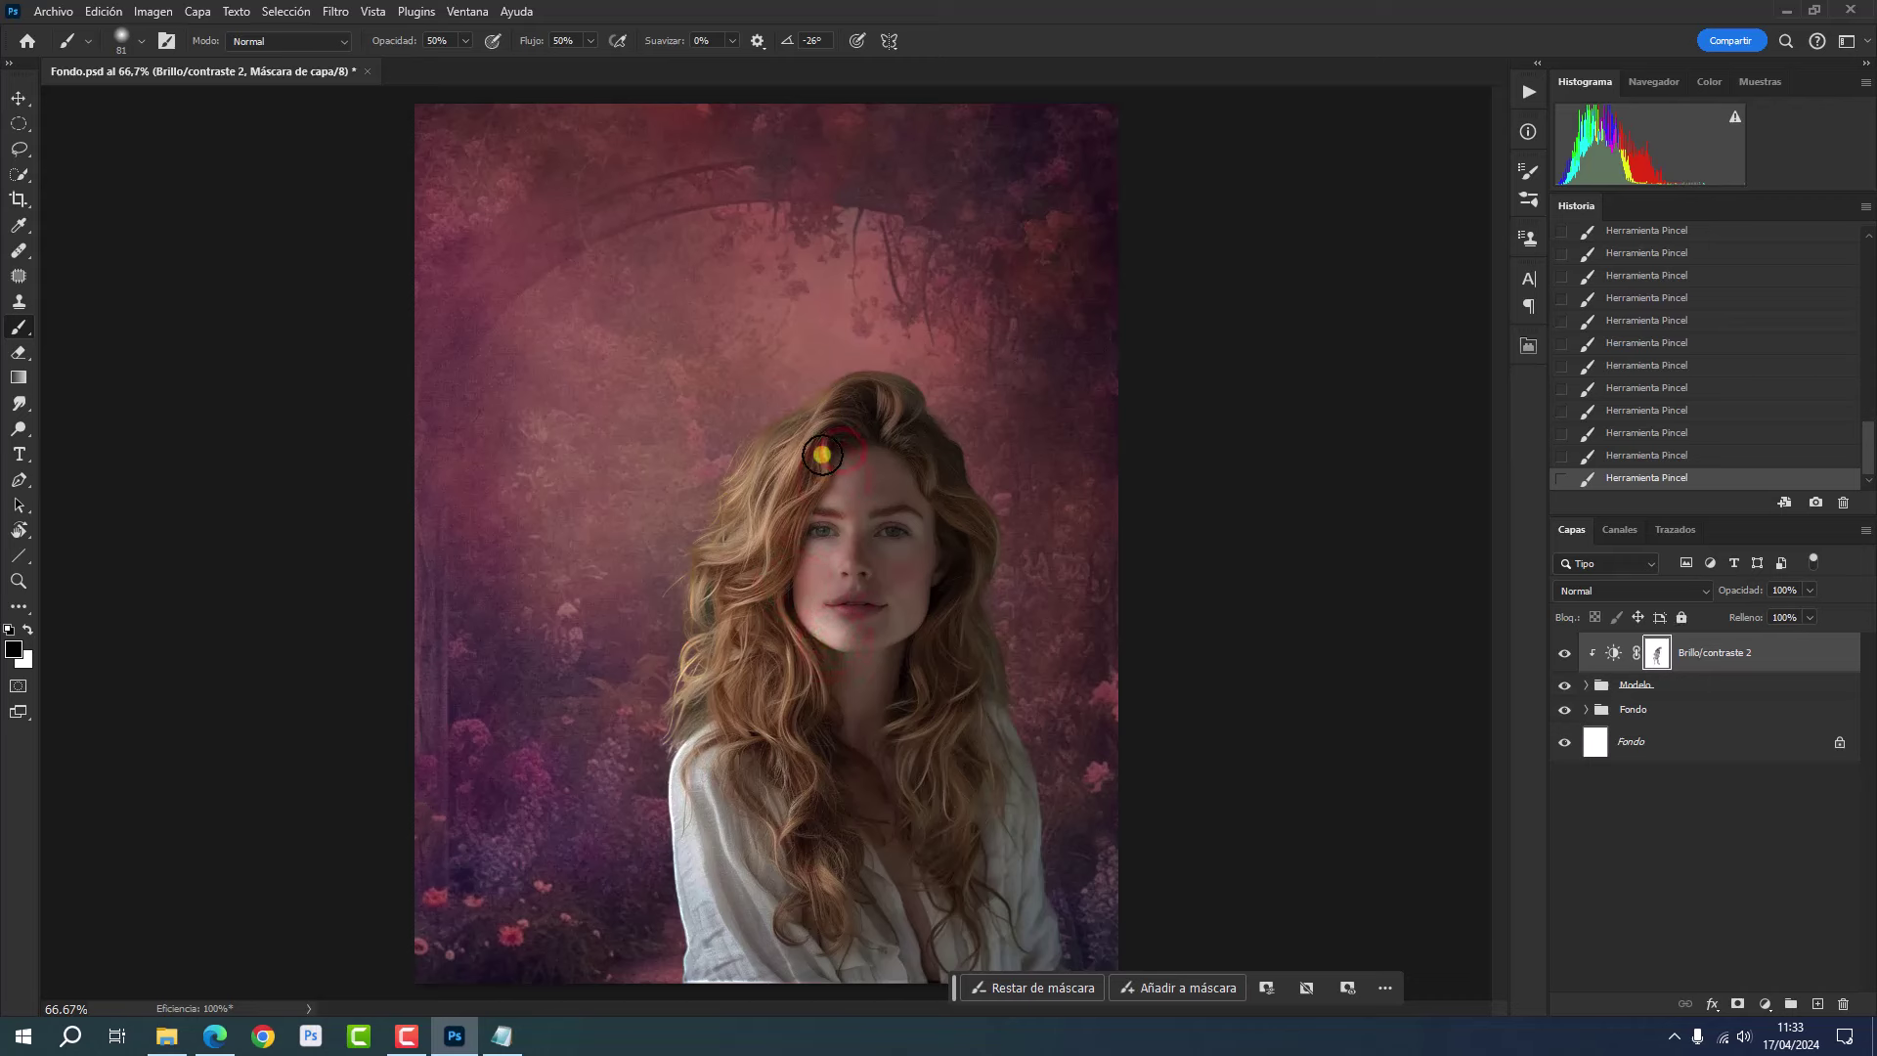
drag(841, 450, 841, 547)
click(824, 587)
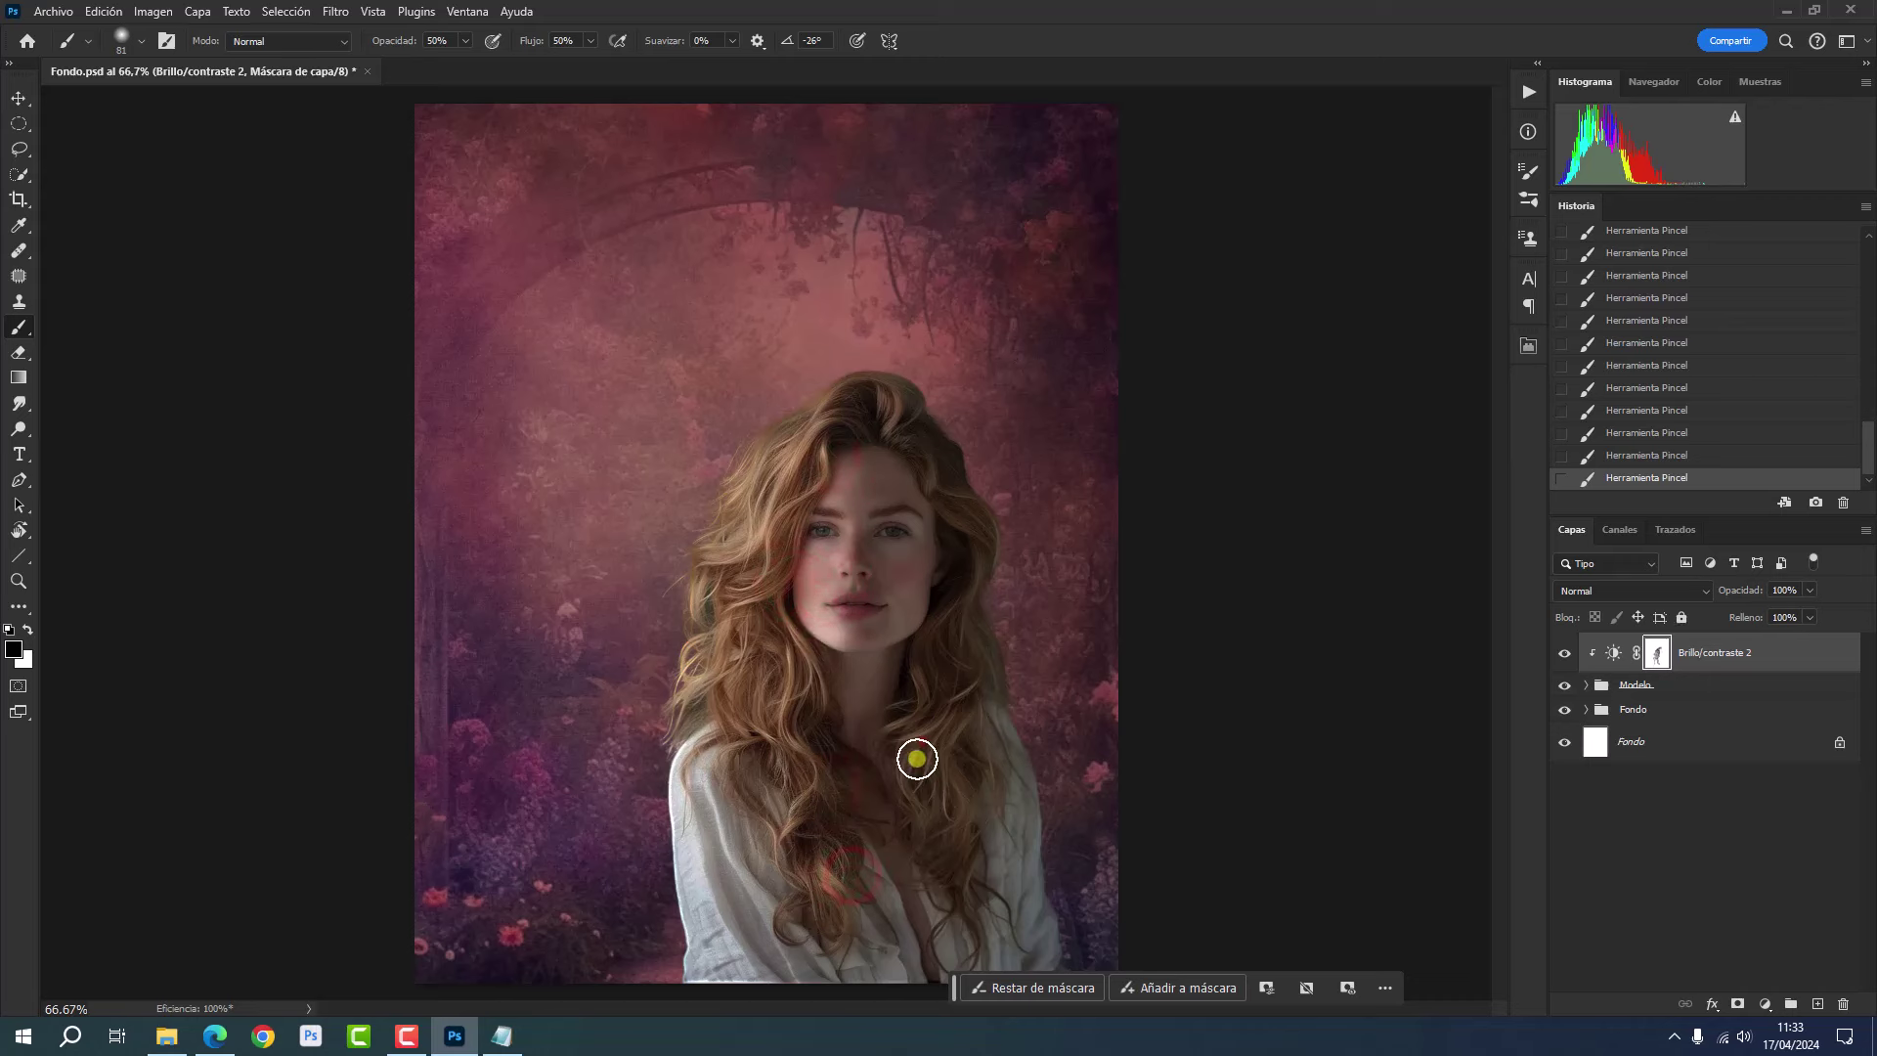
drag(924, 736, 926, 697)
key(x)
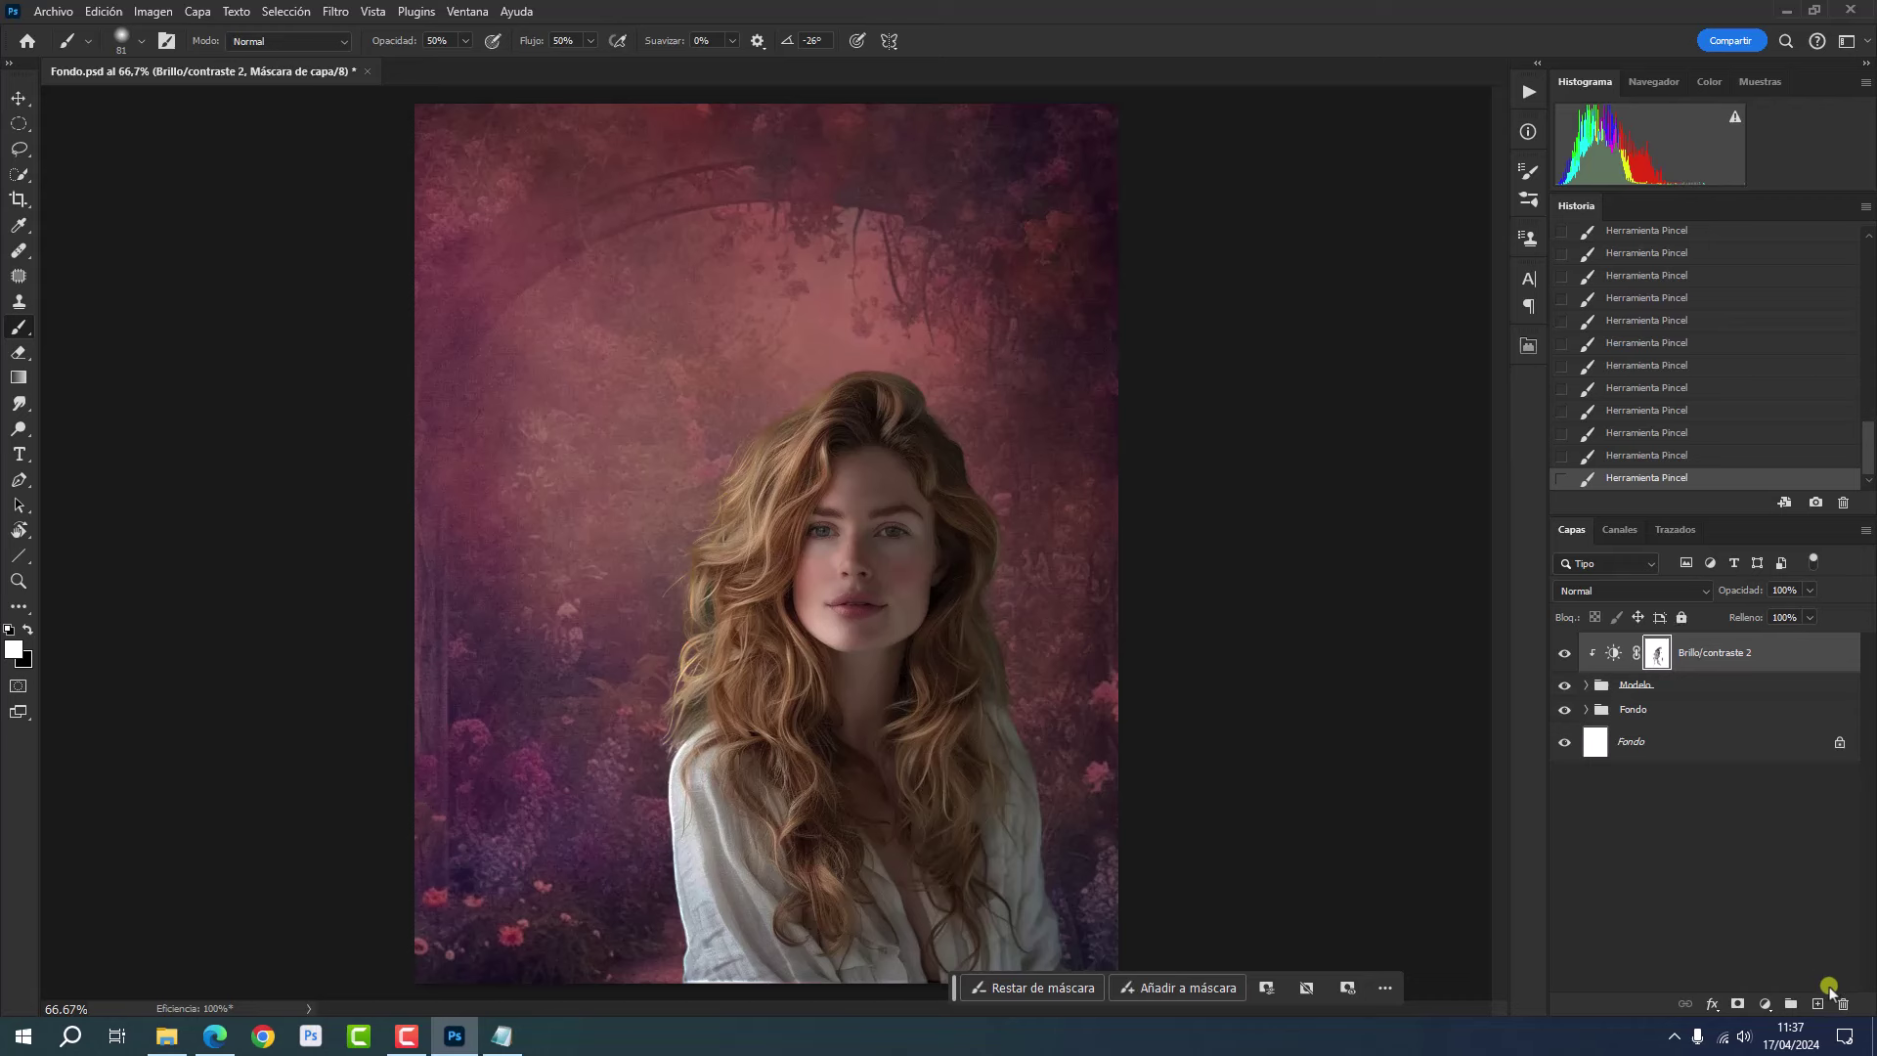
- Add a Curvas 3 curves layer clipped onto Brillo/contraste 2, ready for on-image adjustment
click(1818, 1004)
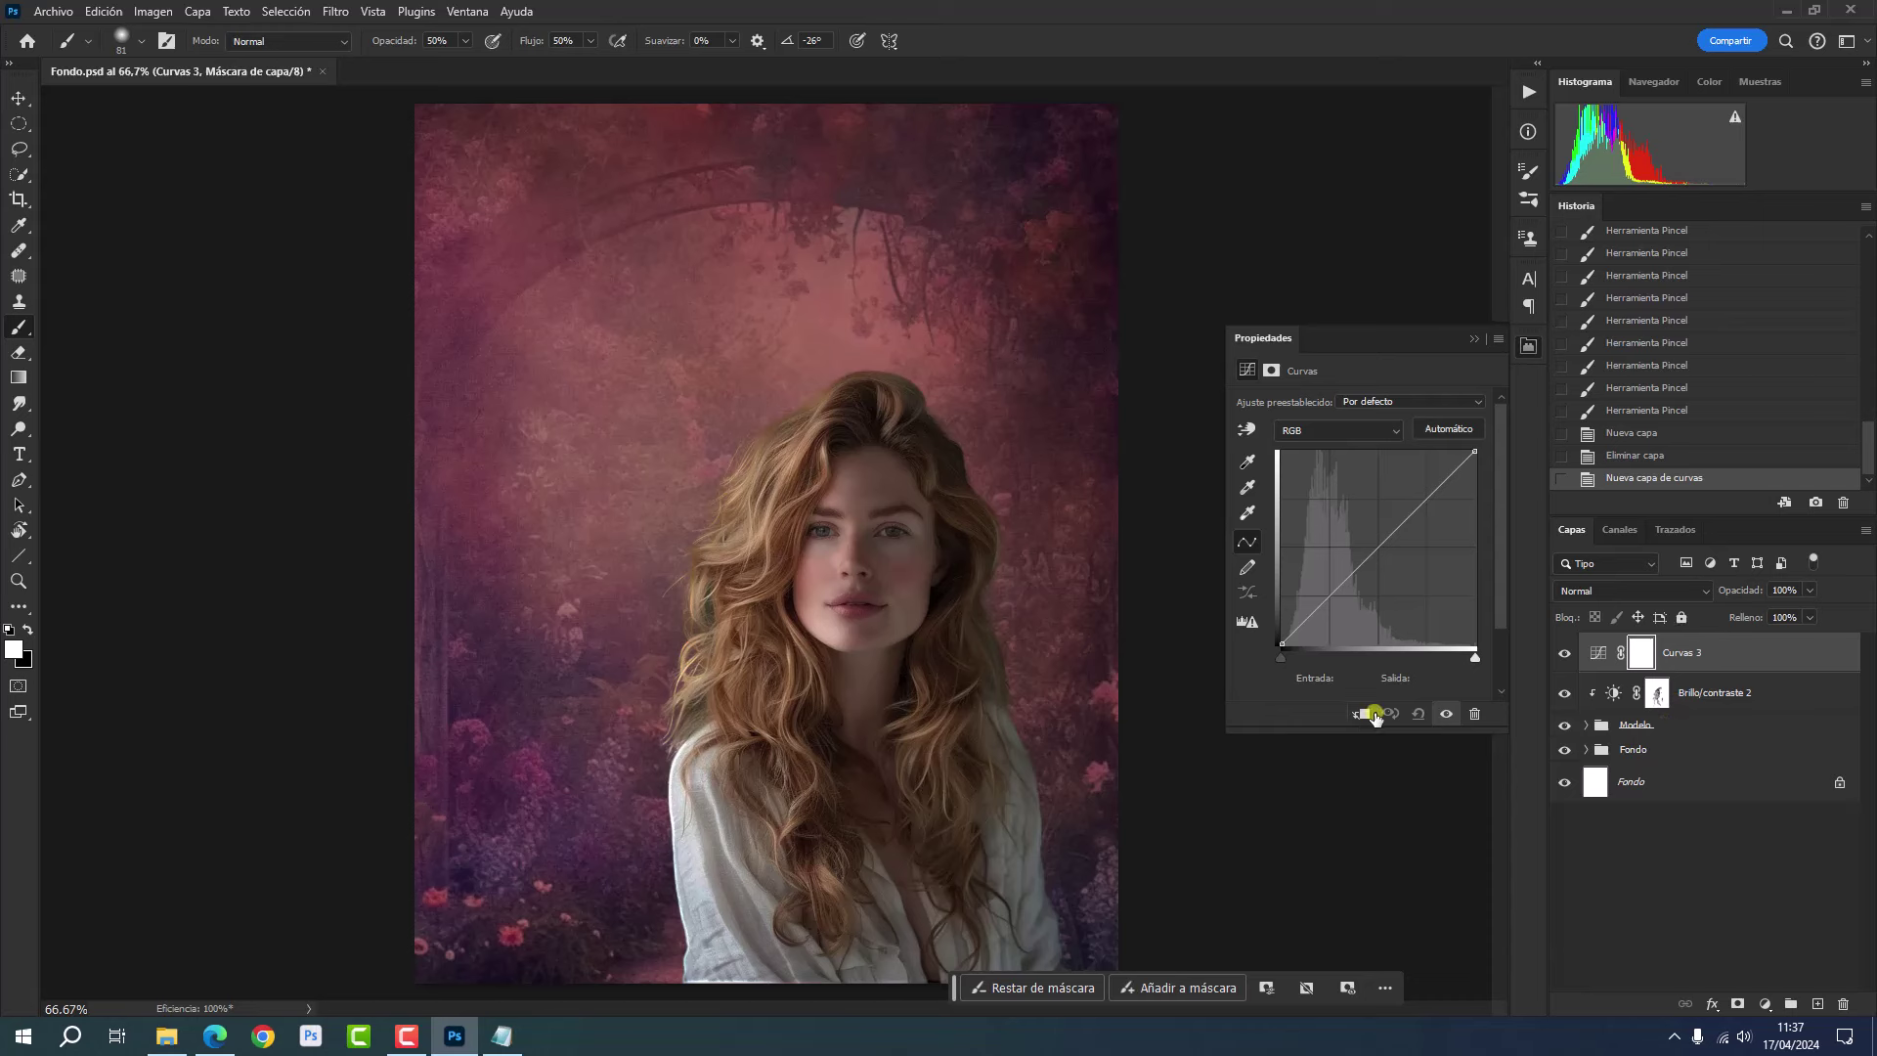
click(1362, 714)
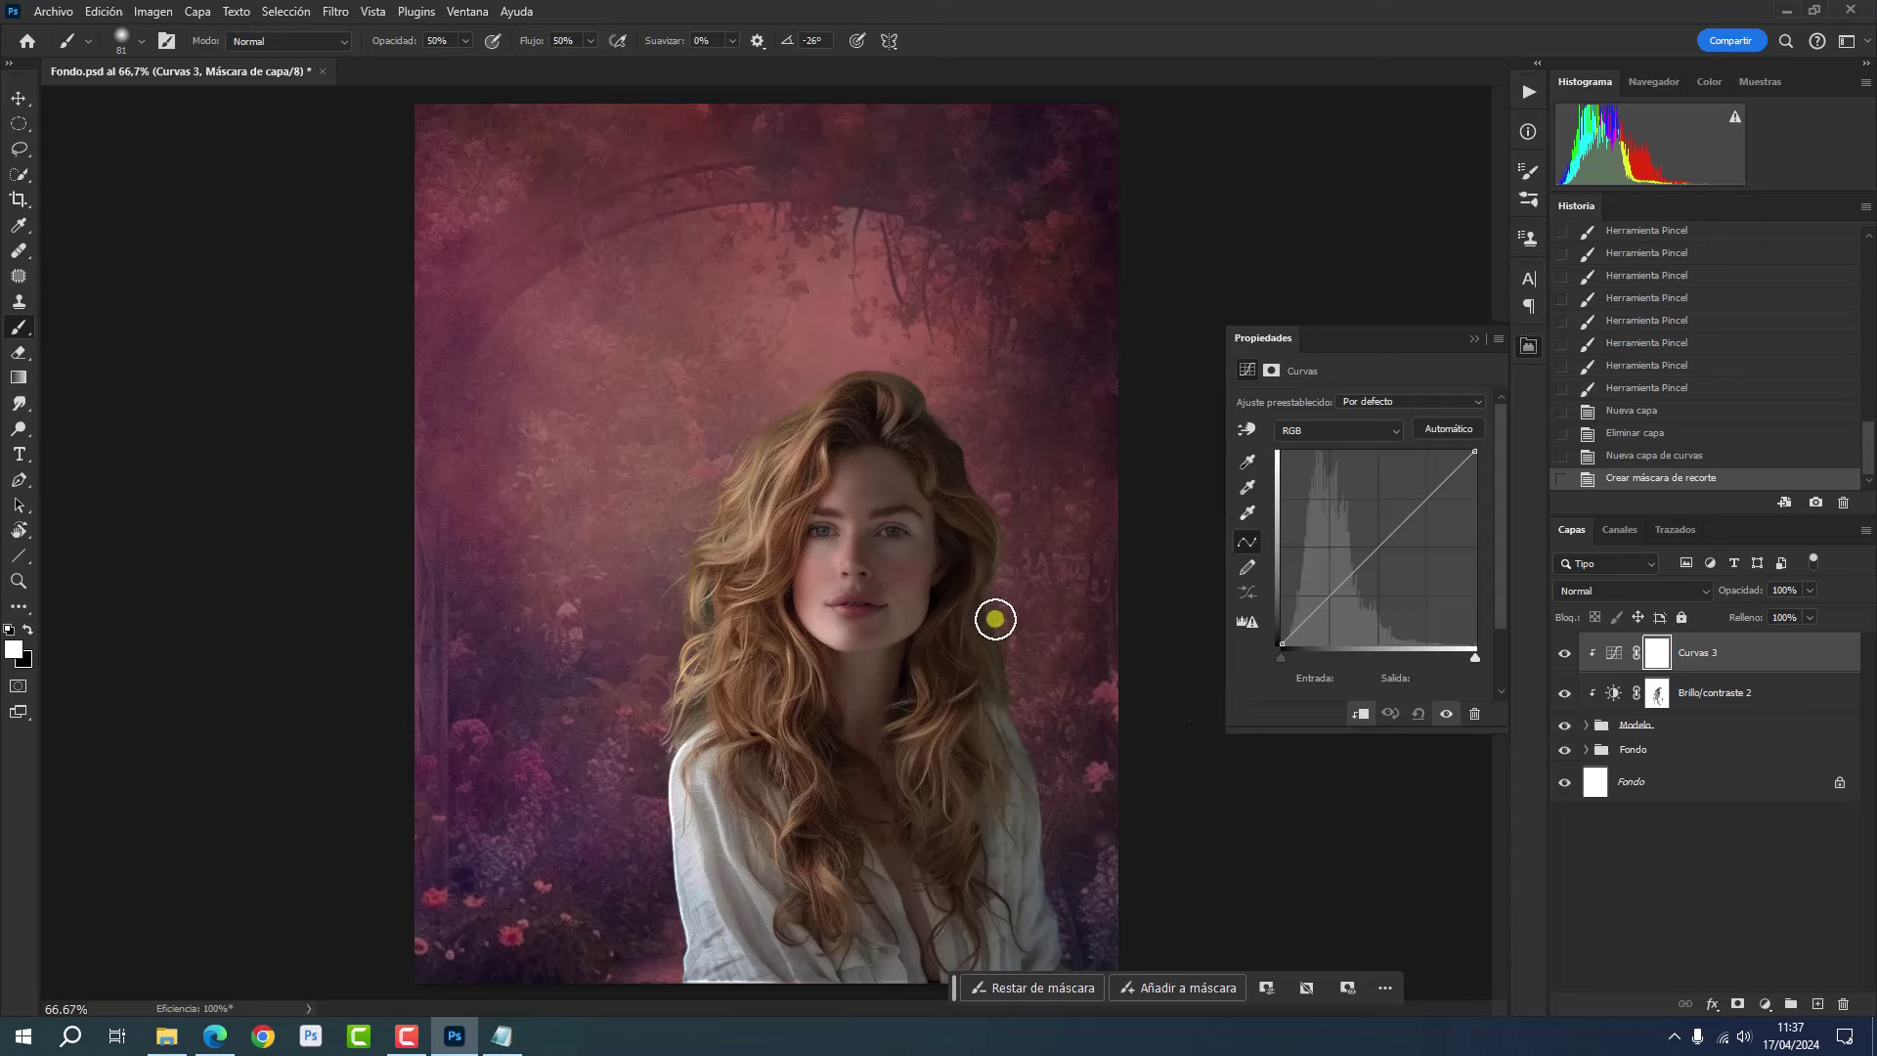
click(1246, 428)
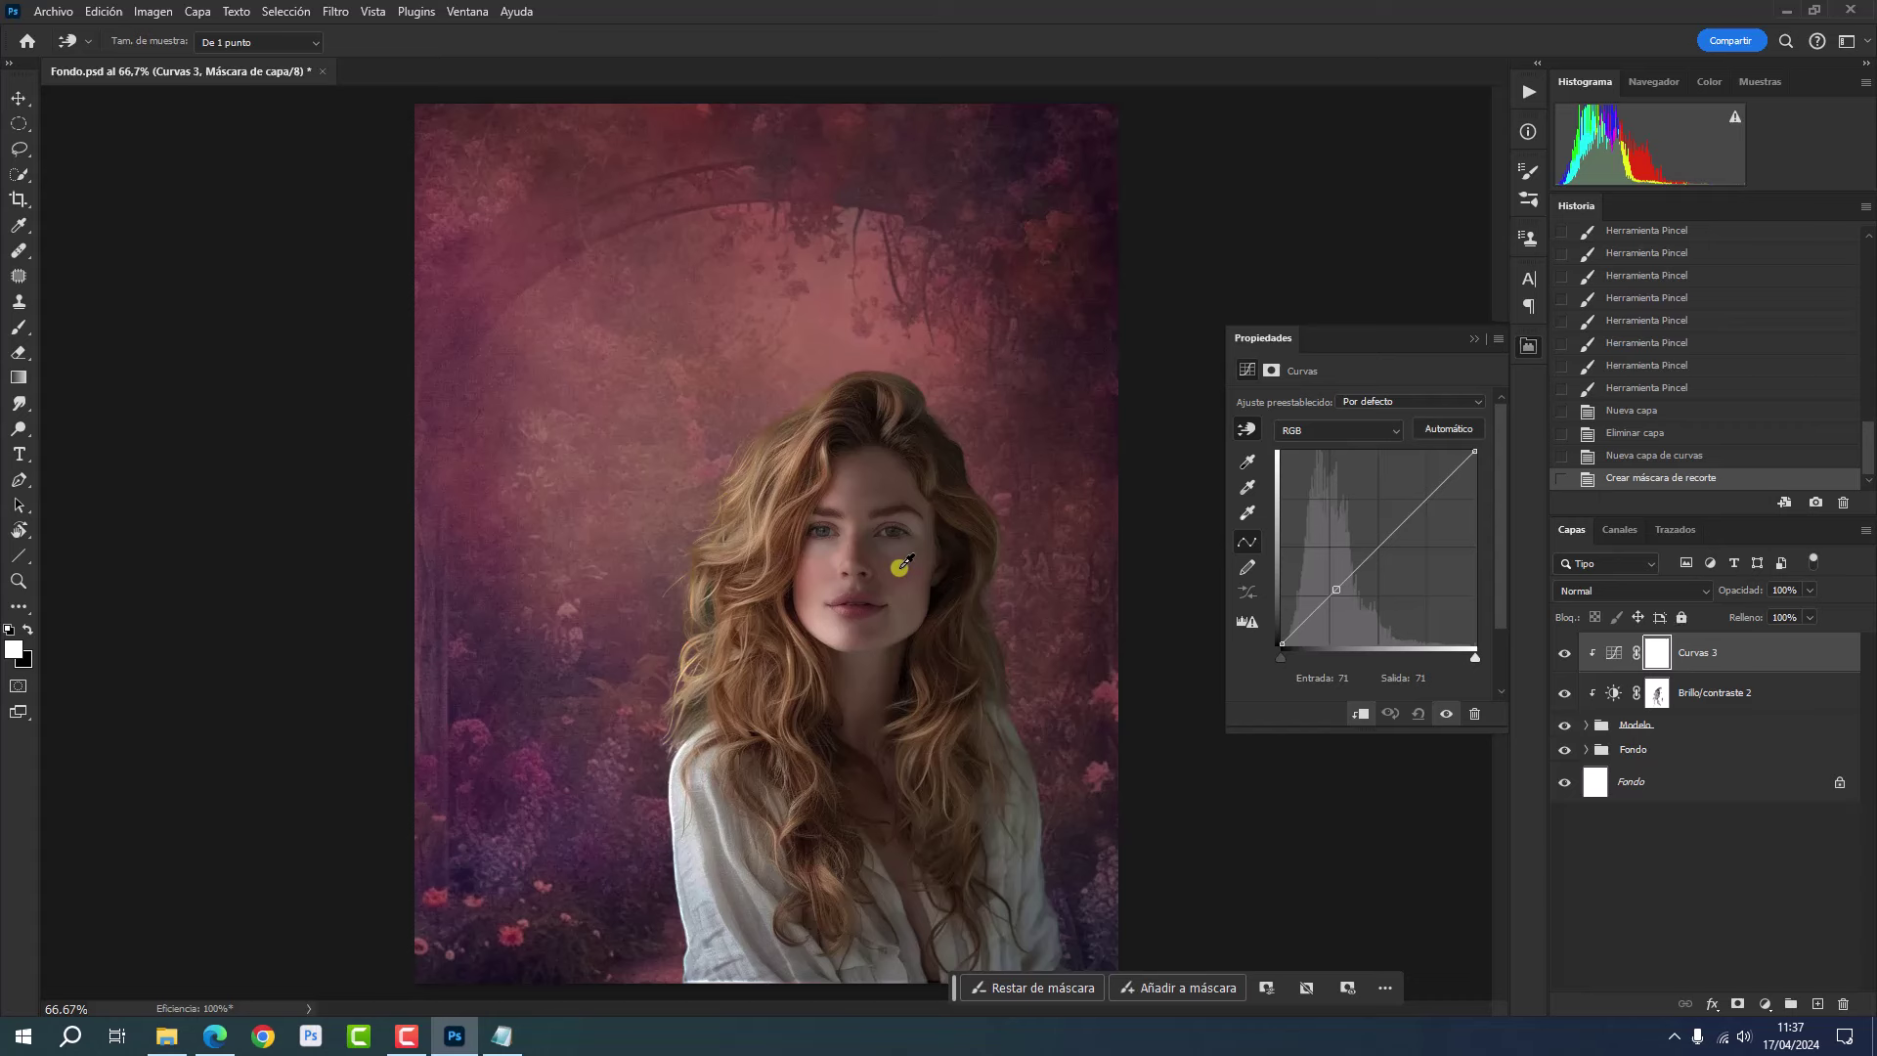
- Set curve points on the face, darkening the midtone and brightening the lighter tones
click(902, 564)
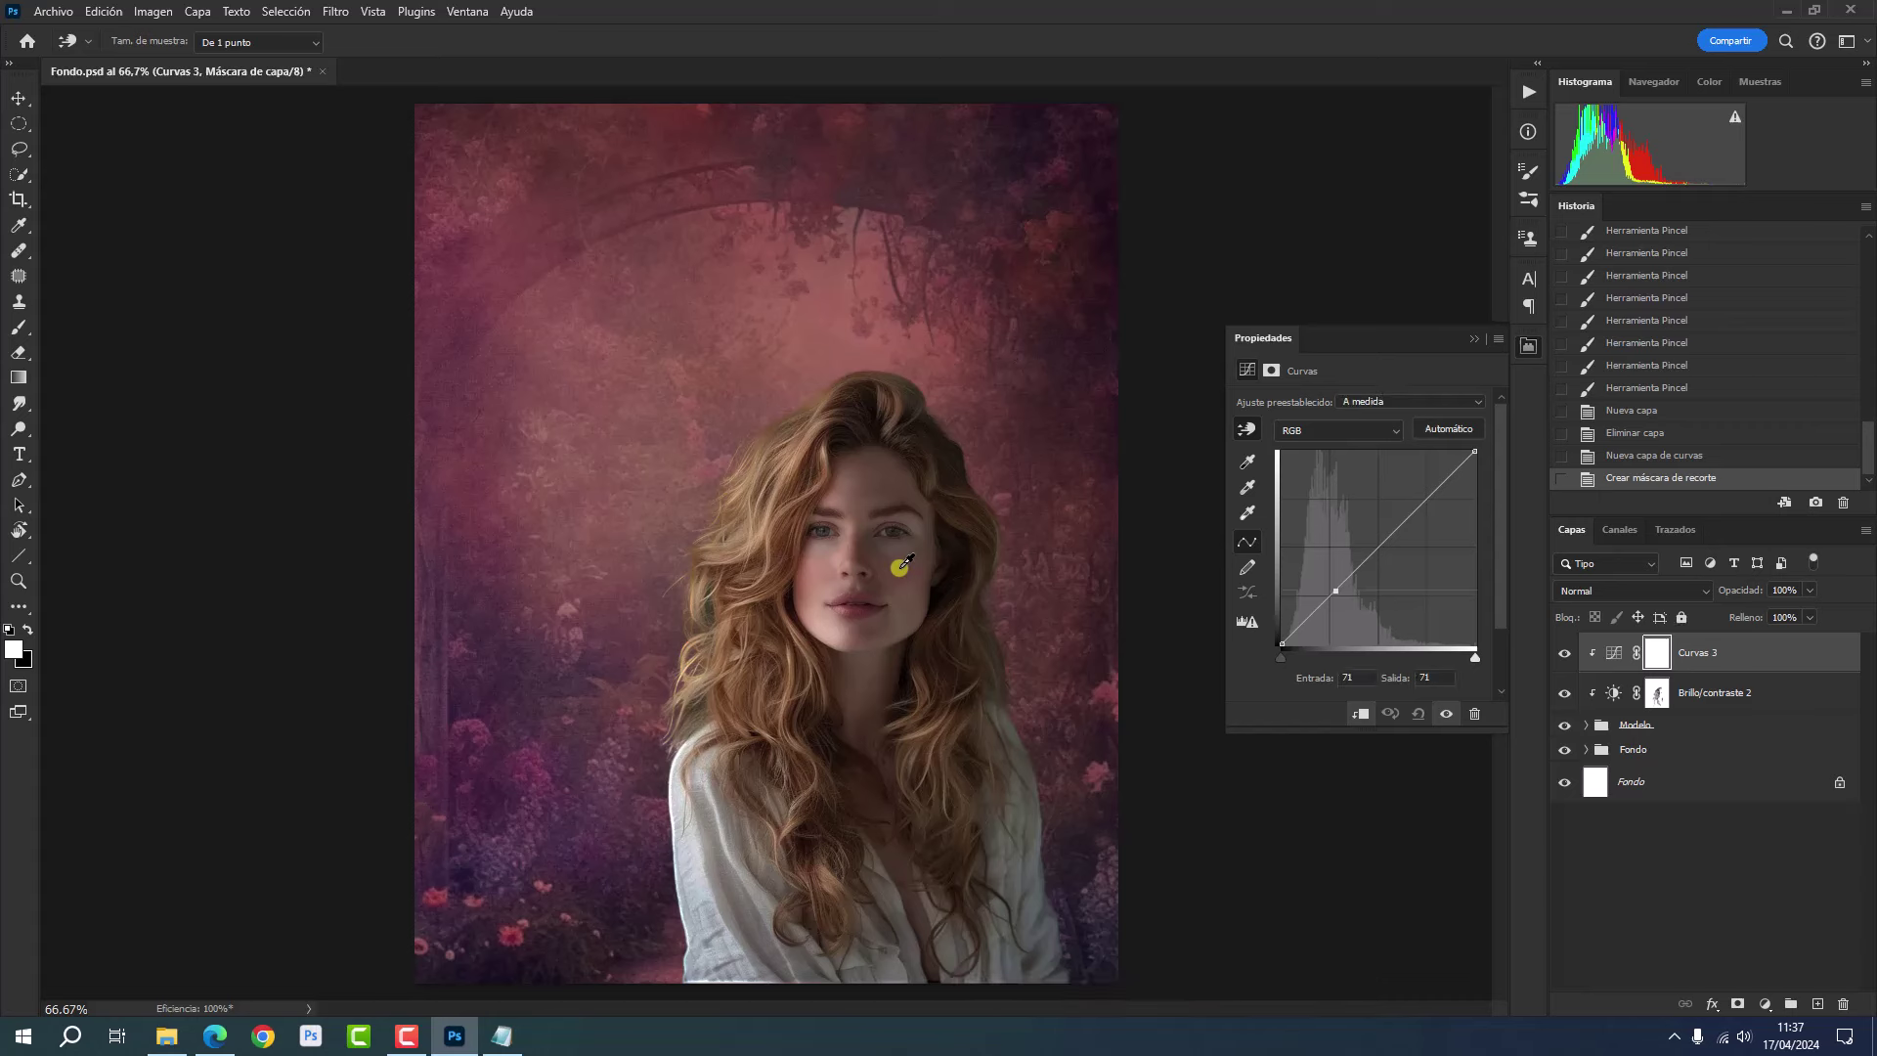
drag(902, 564, 902, 573)
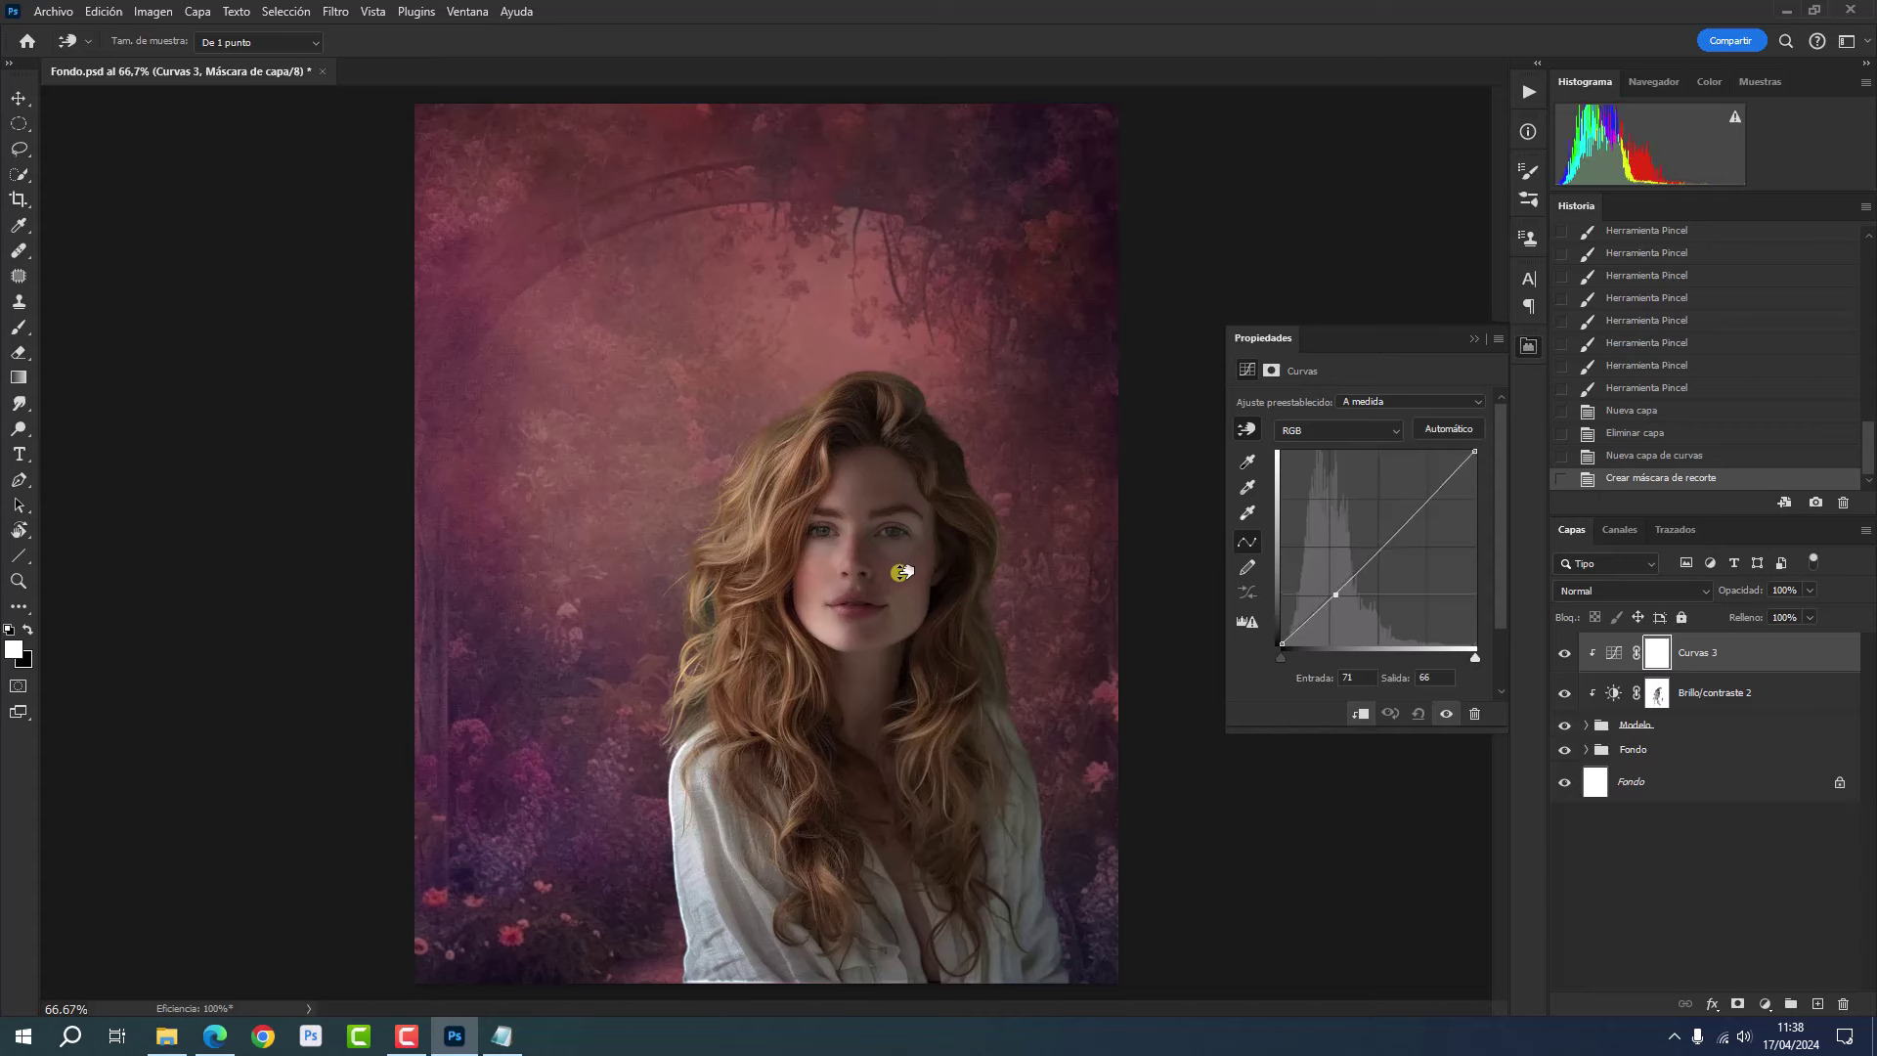
drag(901, 572, 900, 577)
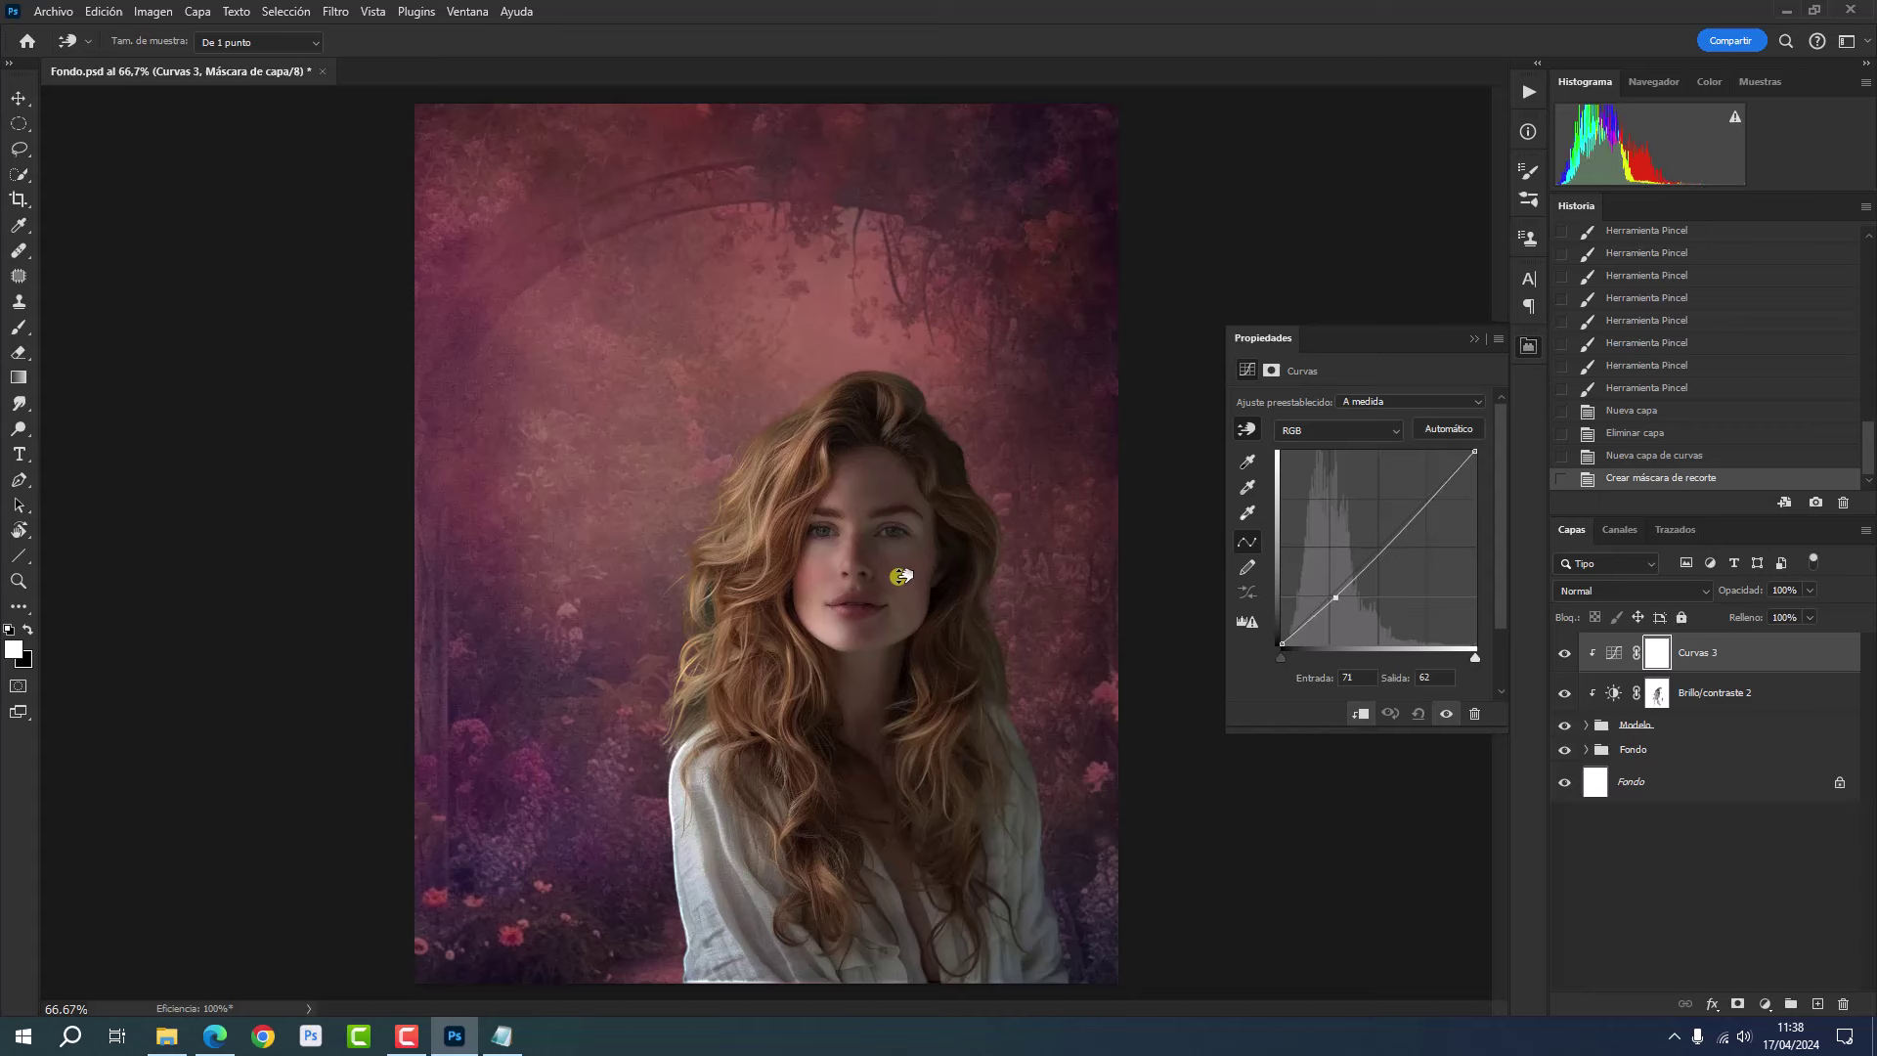
drag(901, 577, 901, 578)
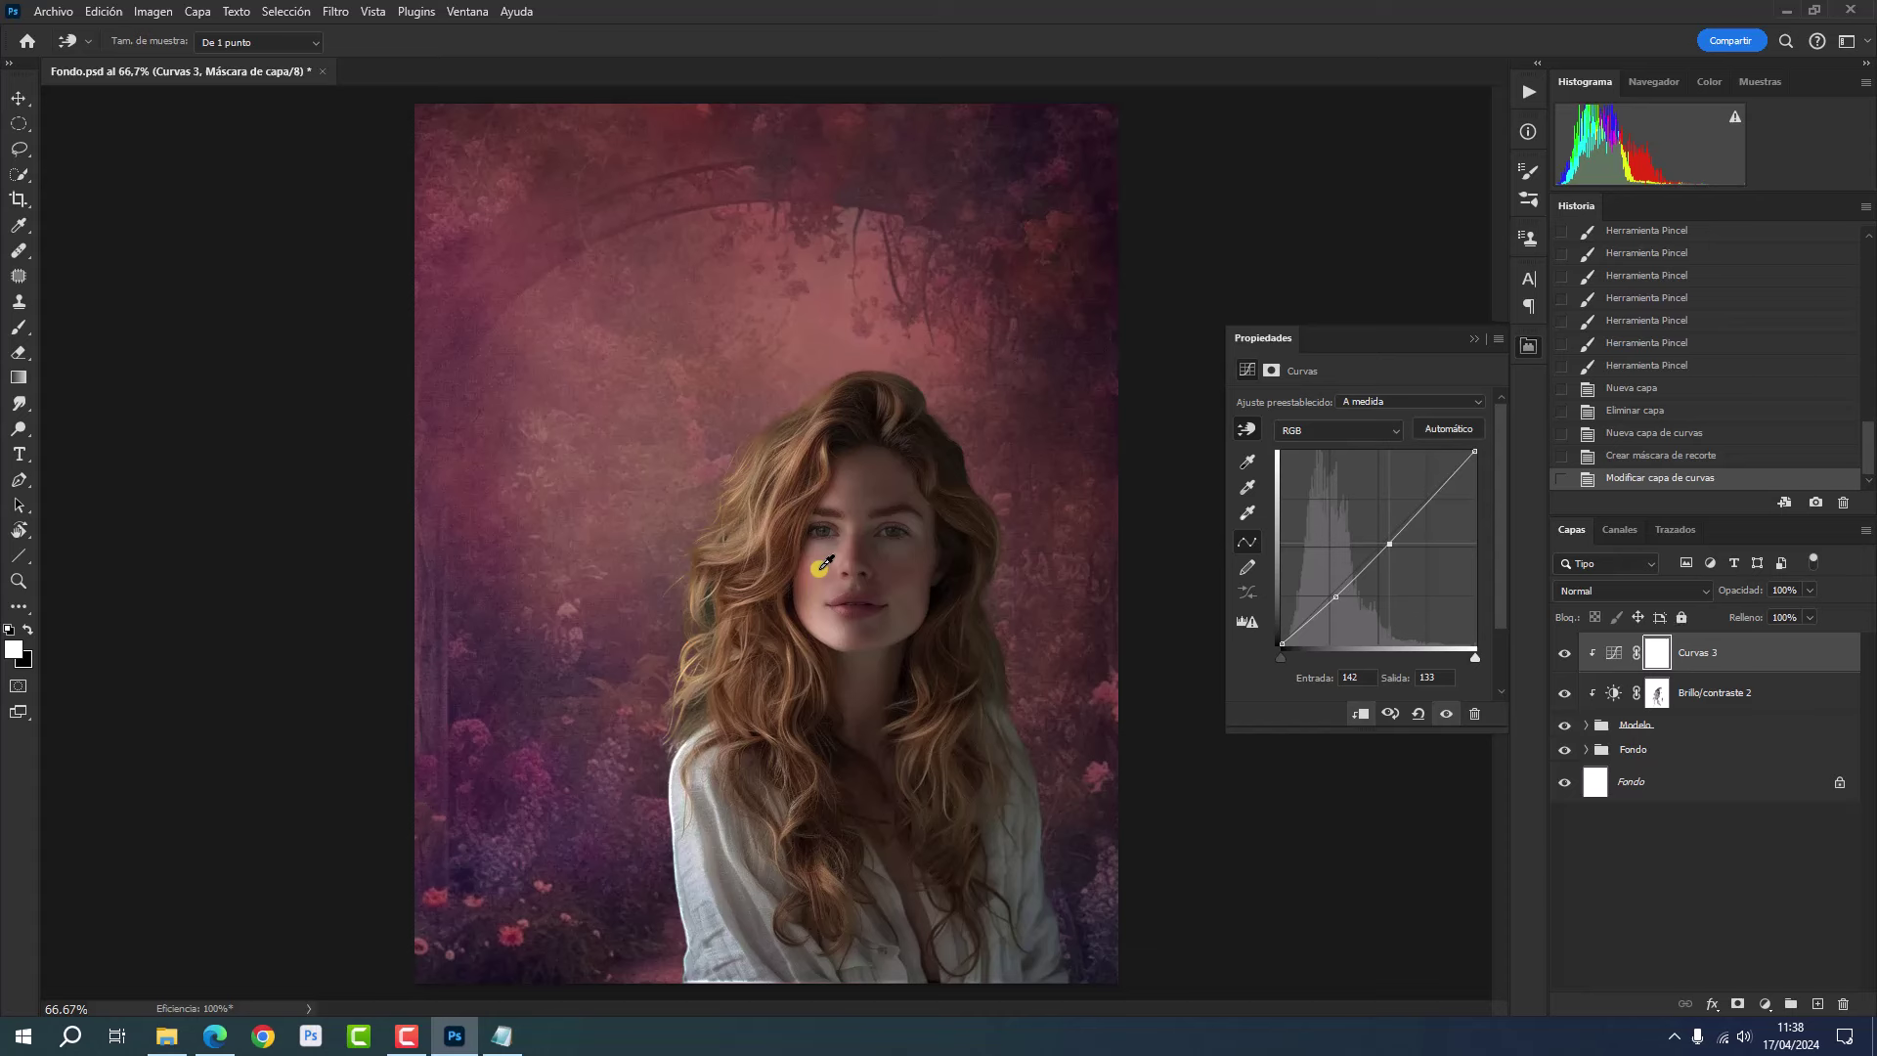
drag(826, 563, 822, 559)
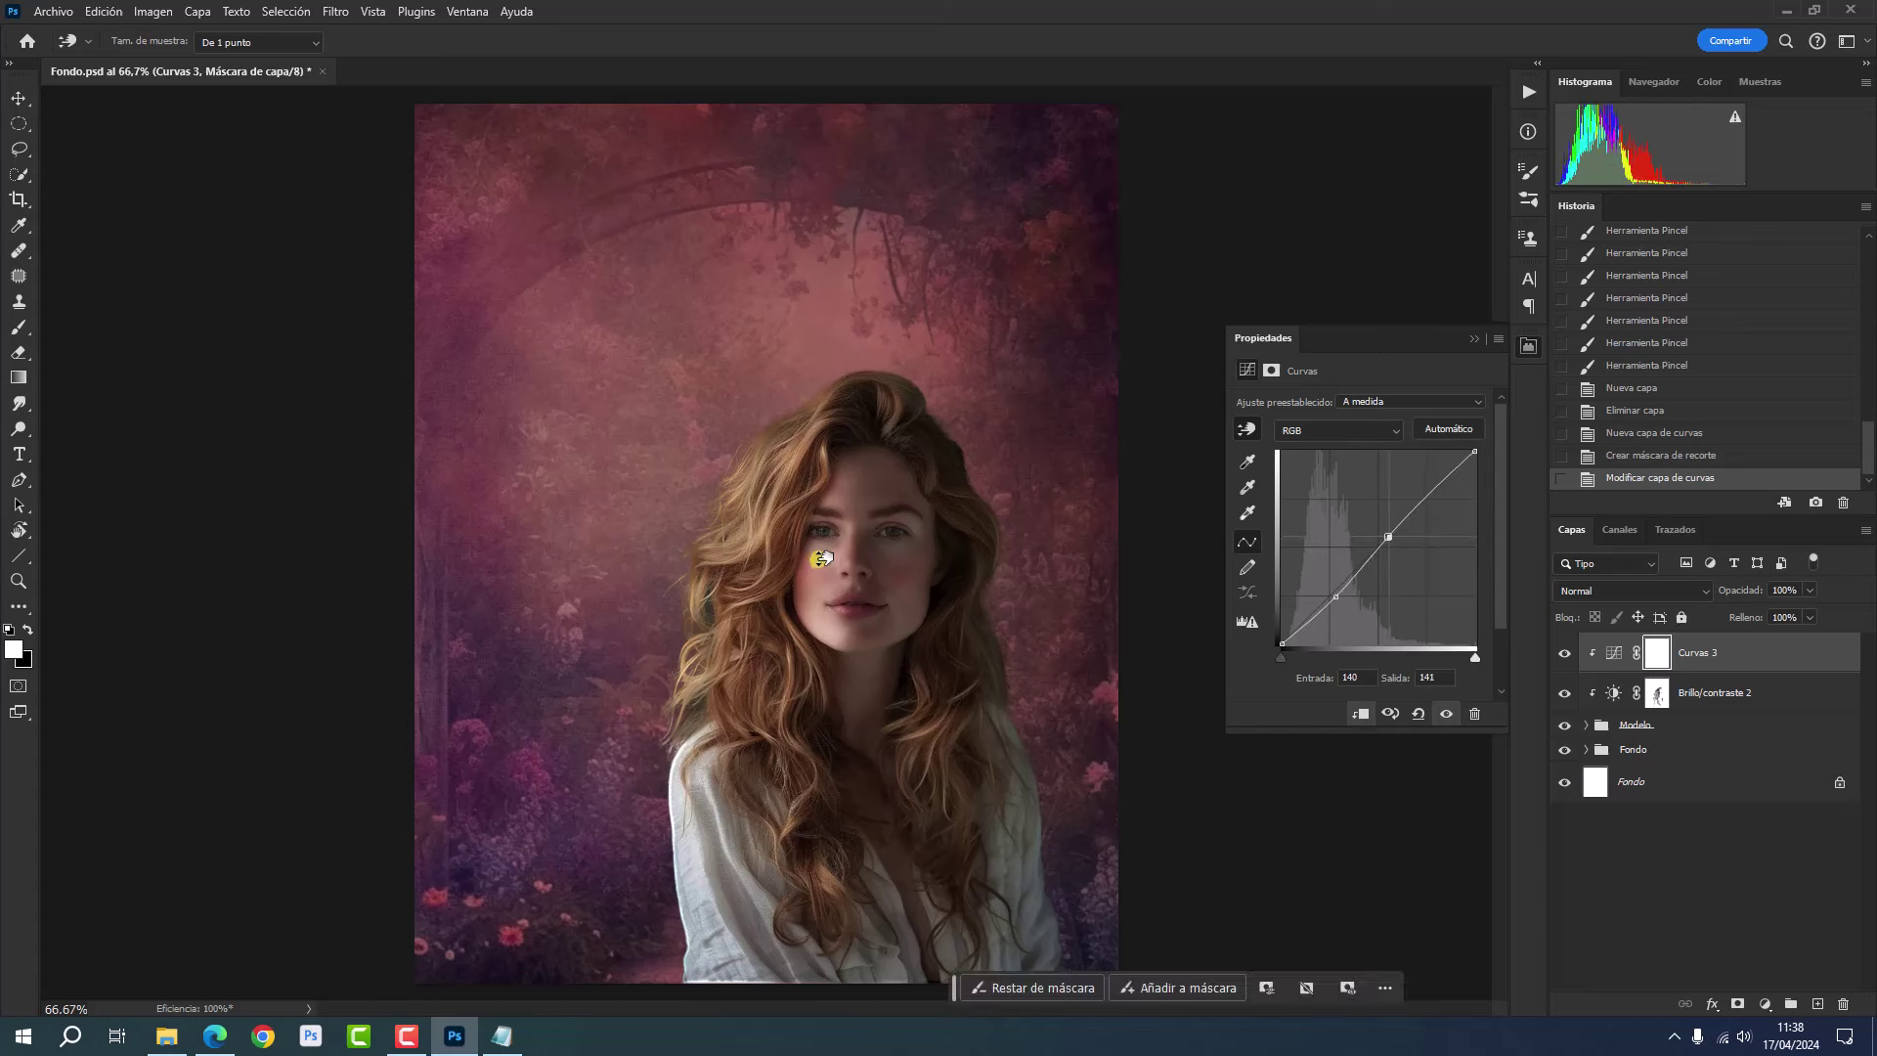
- Brighten hair highlights and brightest tones, and darken shirt shadows to finish the S-curve
click(789, 472)
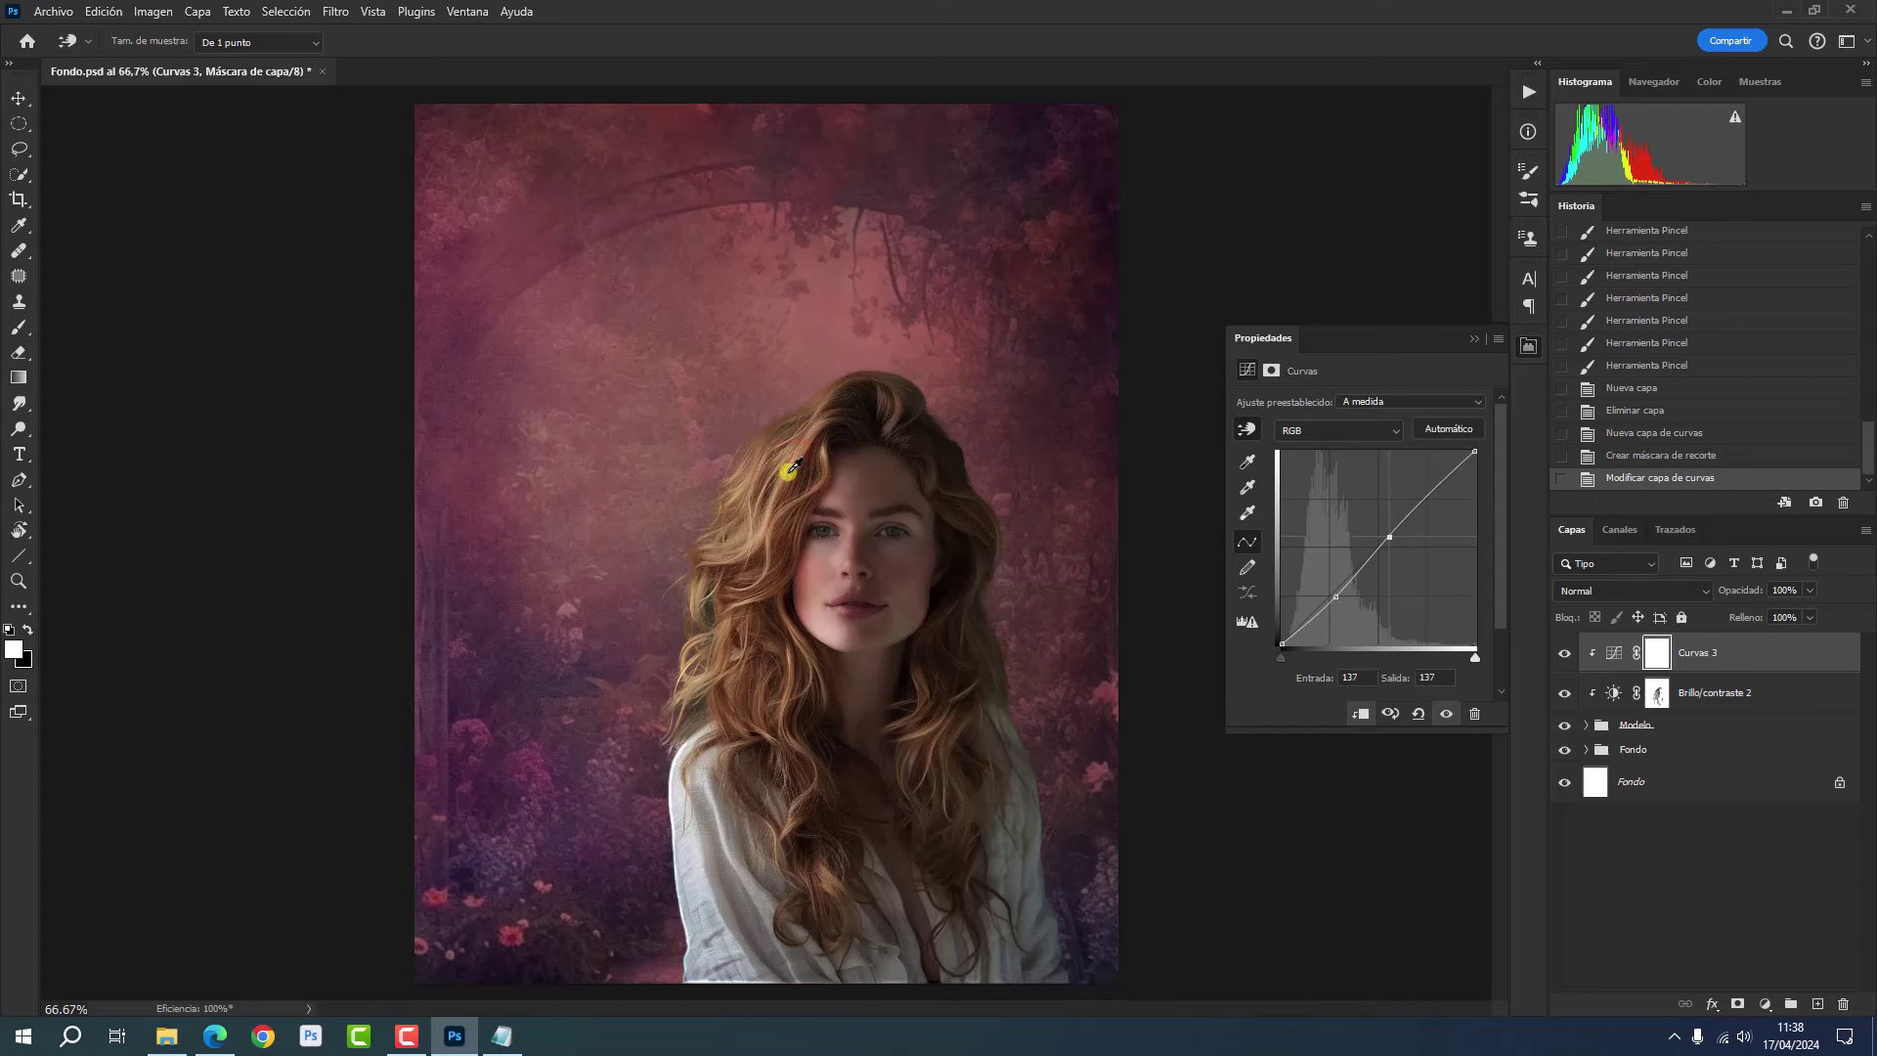
drag(793, 468, 791, 463)
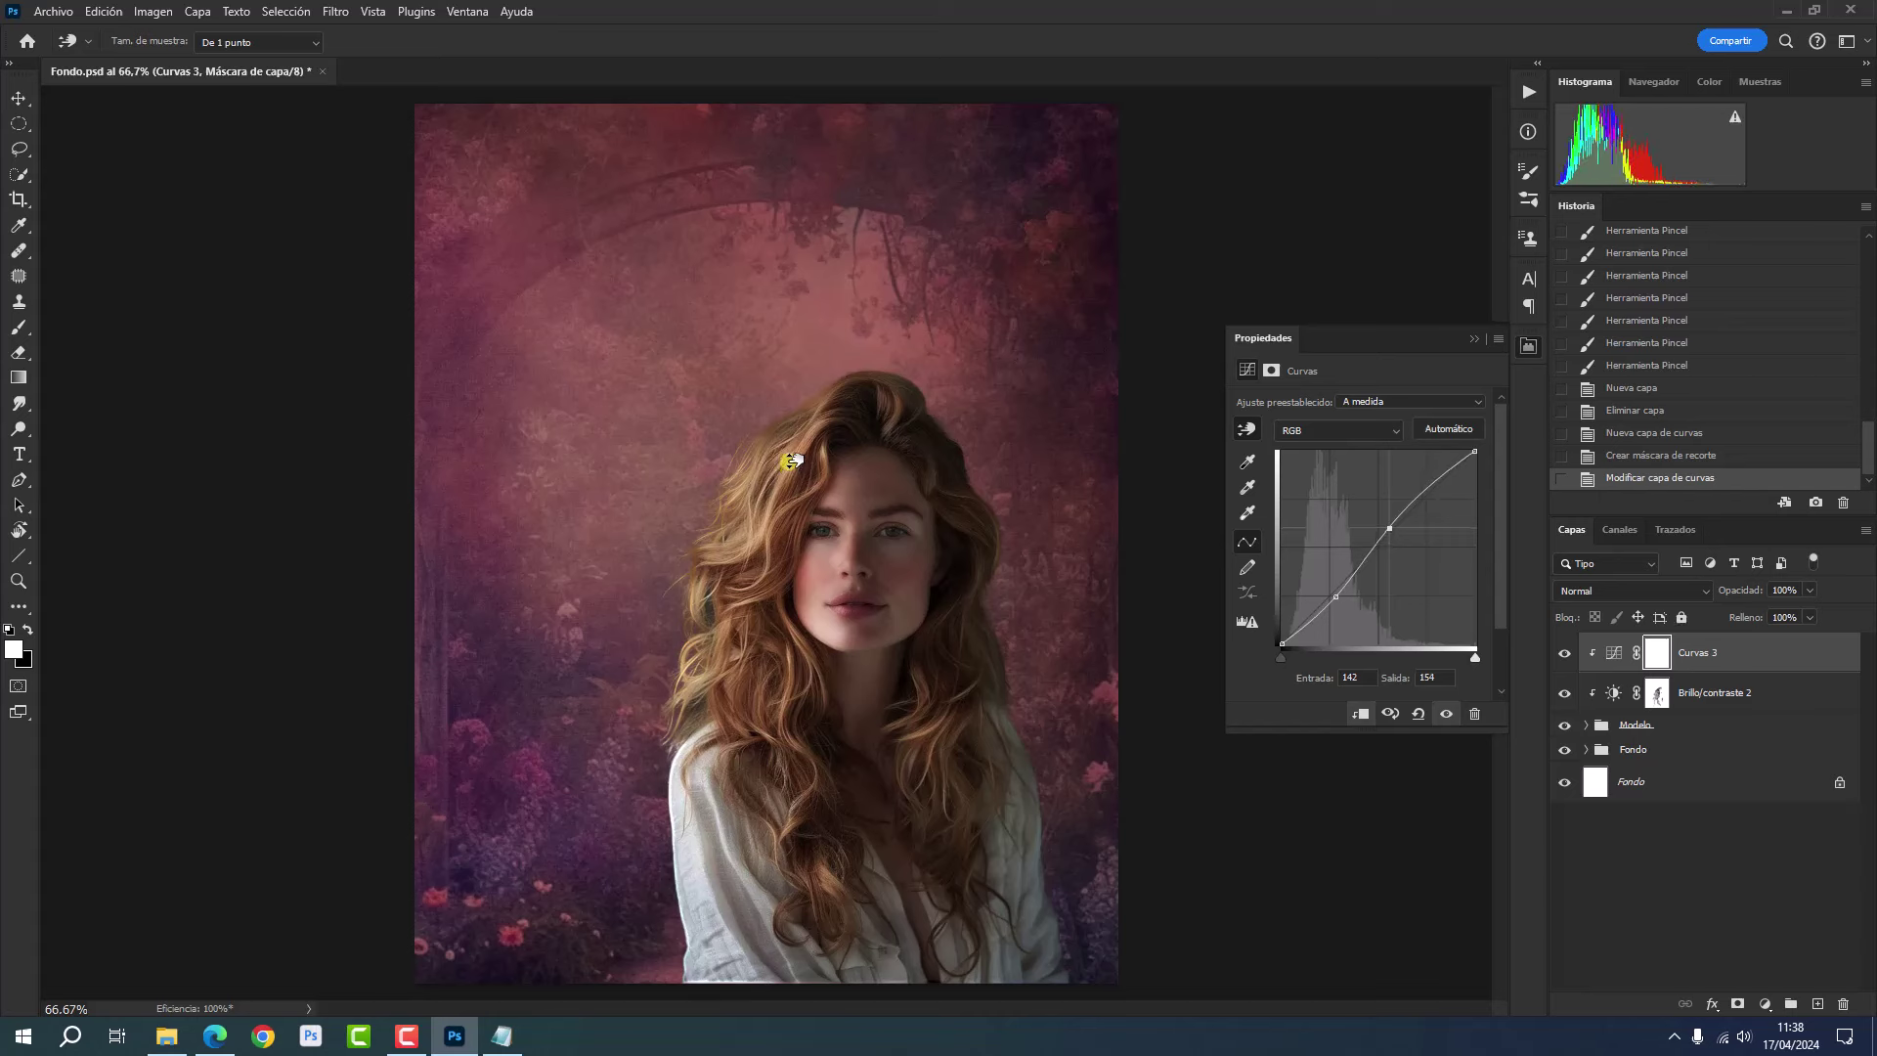
click(712, 756)
drag(713, 756, 711, 753)
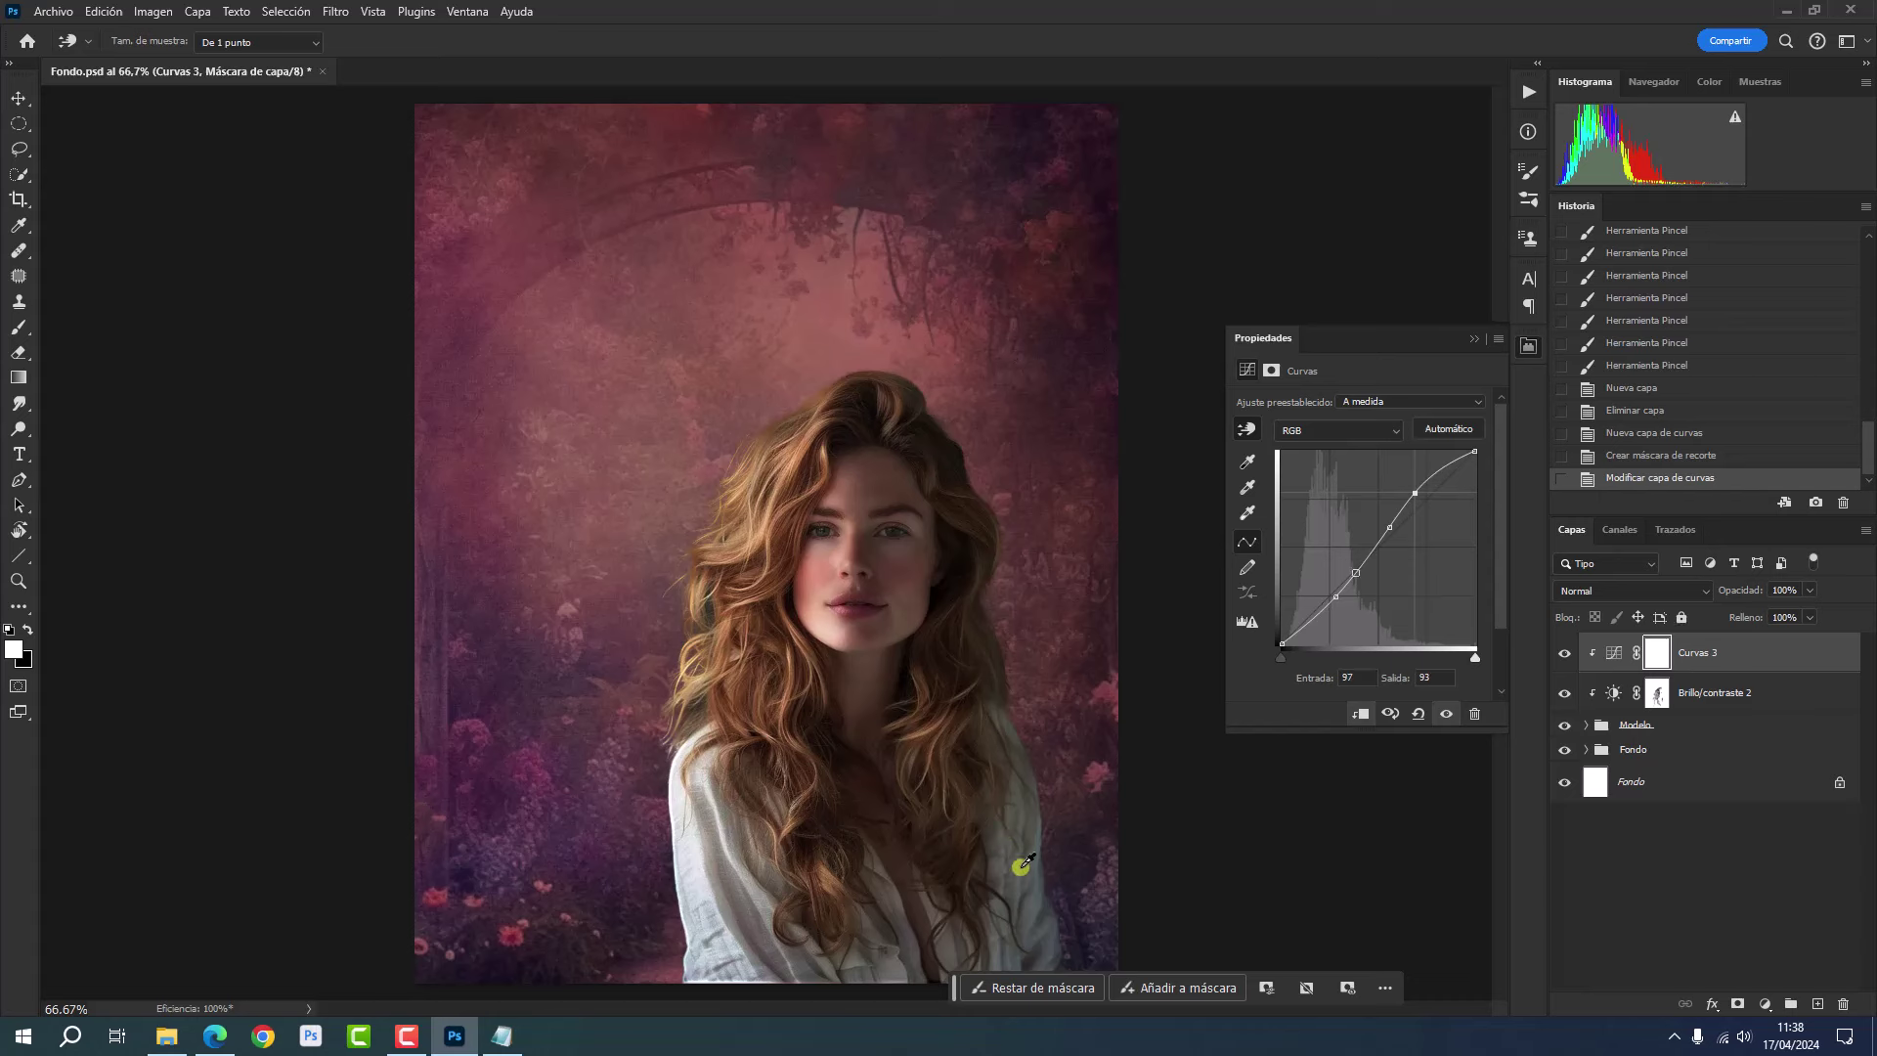
click(1017, 868)
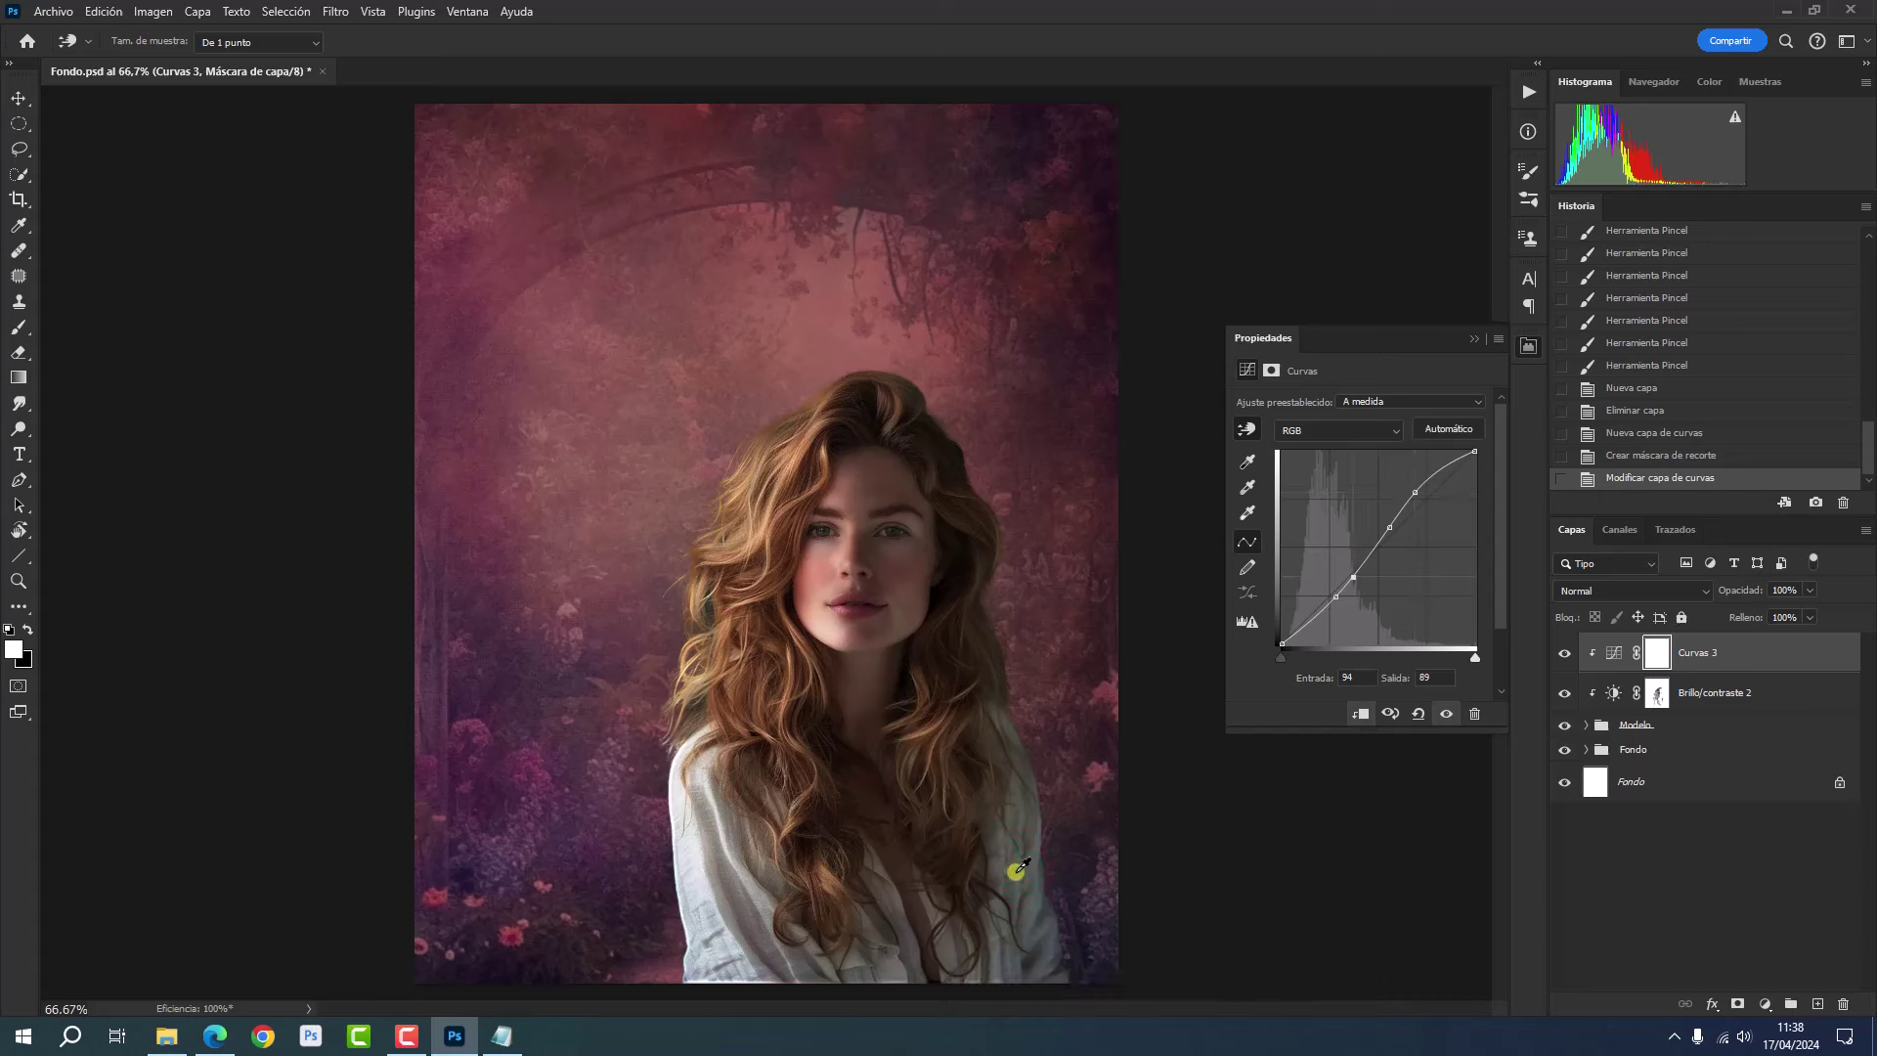
drag(1017, 868, 1017, 880)
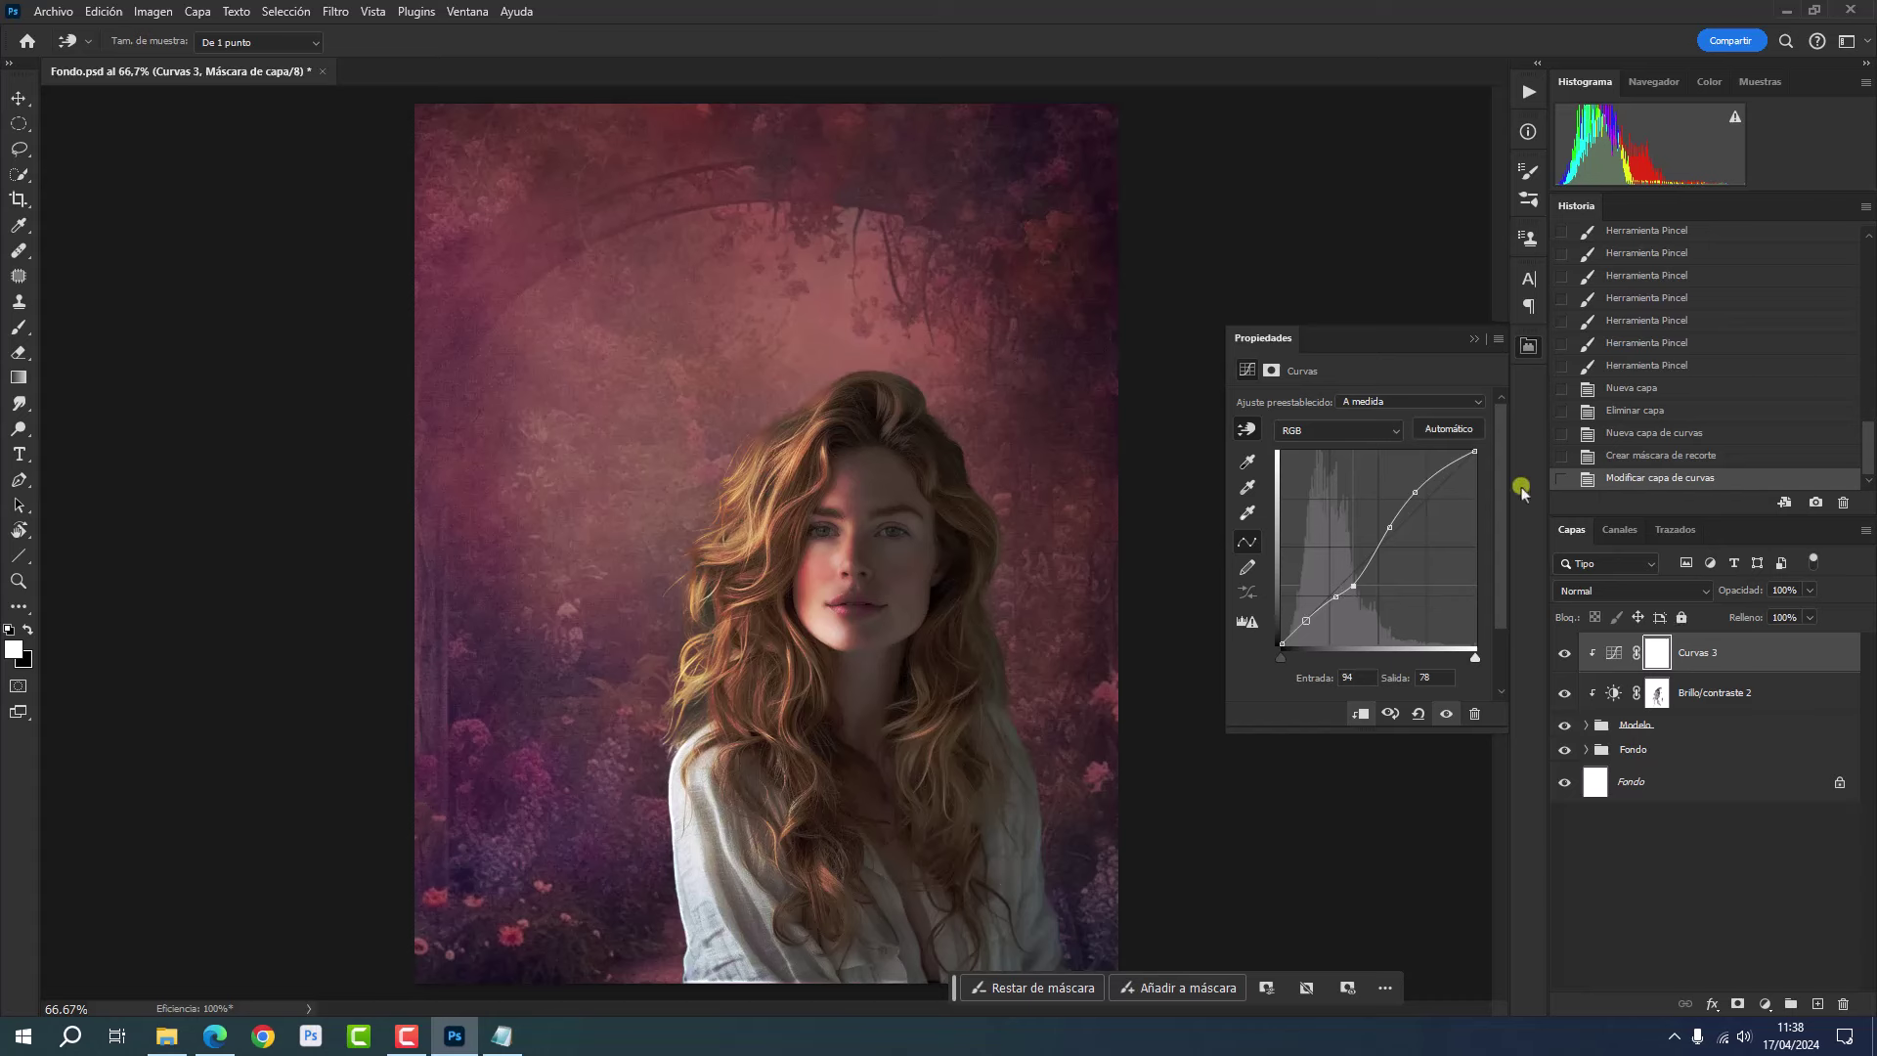
click(1531, 348)
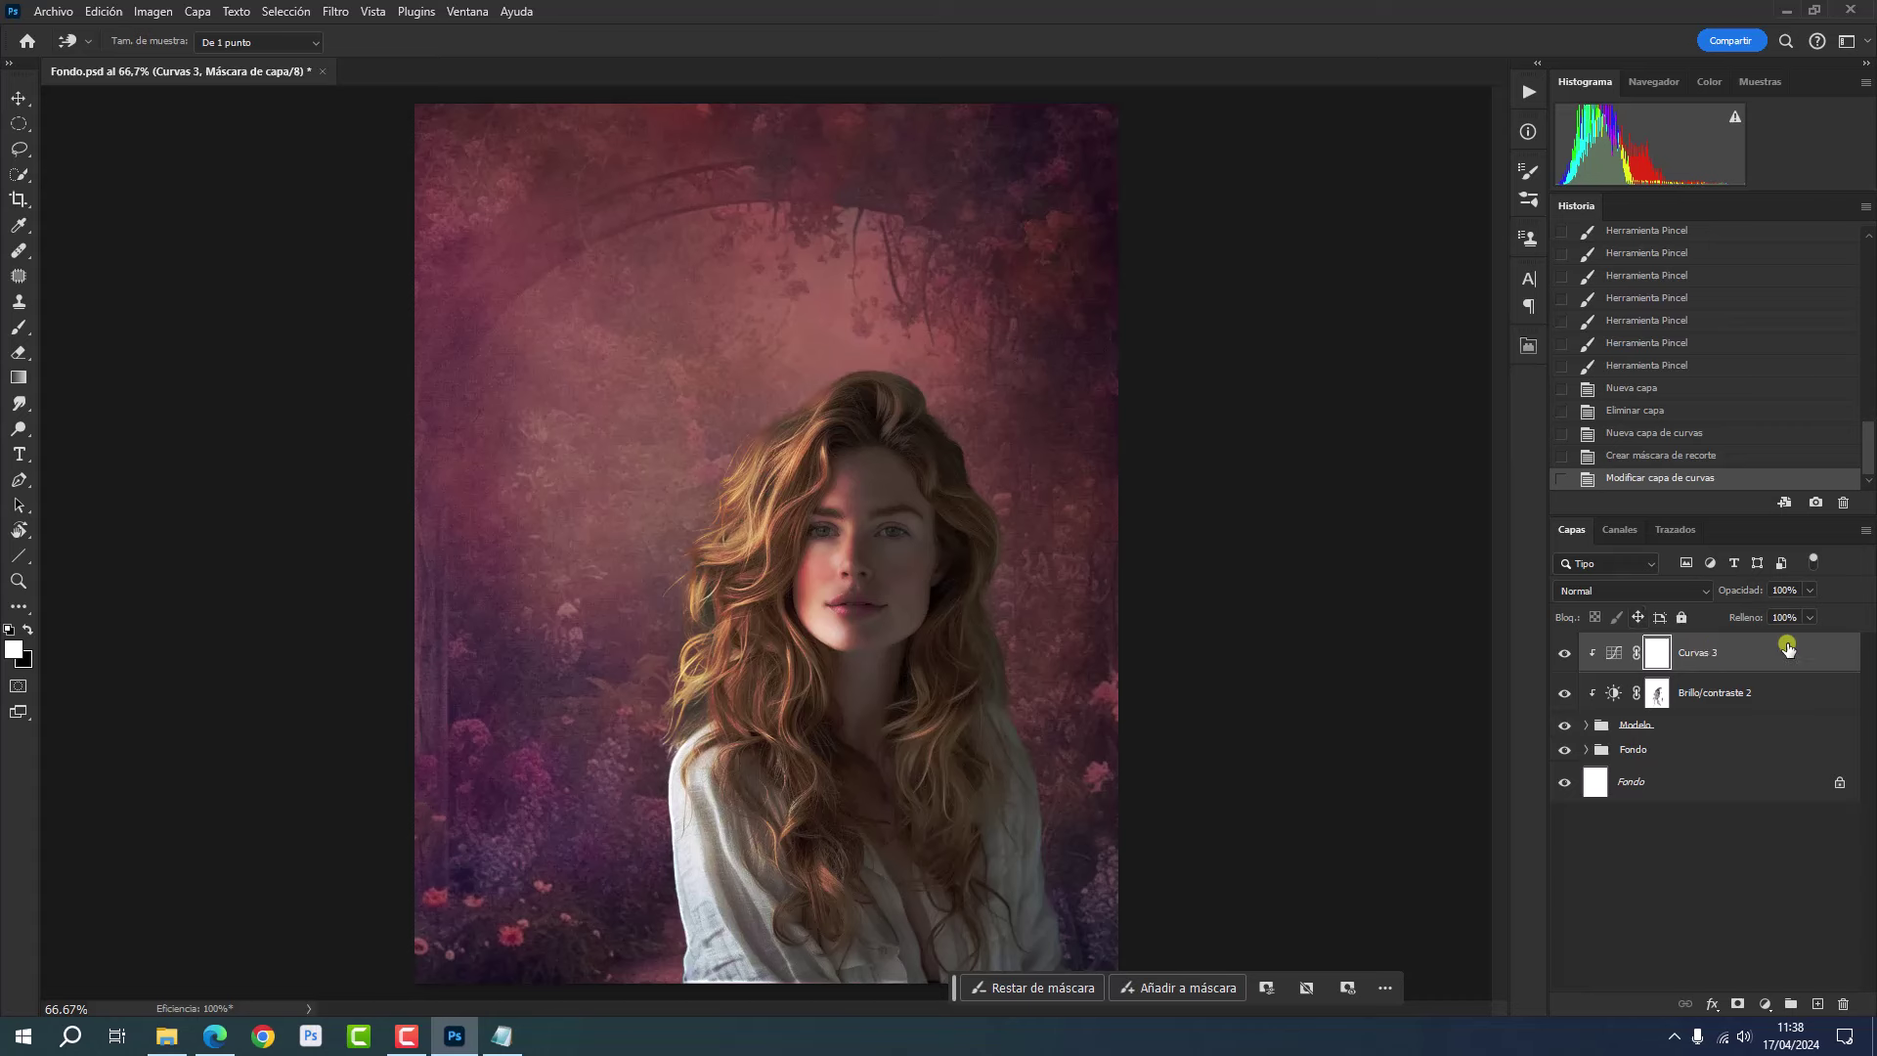
- Lower Curvas 3 opacity to 77% and add an empty Capa 1 layer above it
click(1781, 591)
drag(1742, 590, 1716, 590)
click(1565, 653)
click(1565, 652)
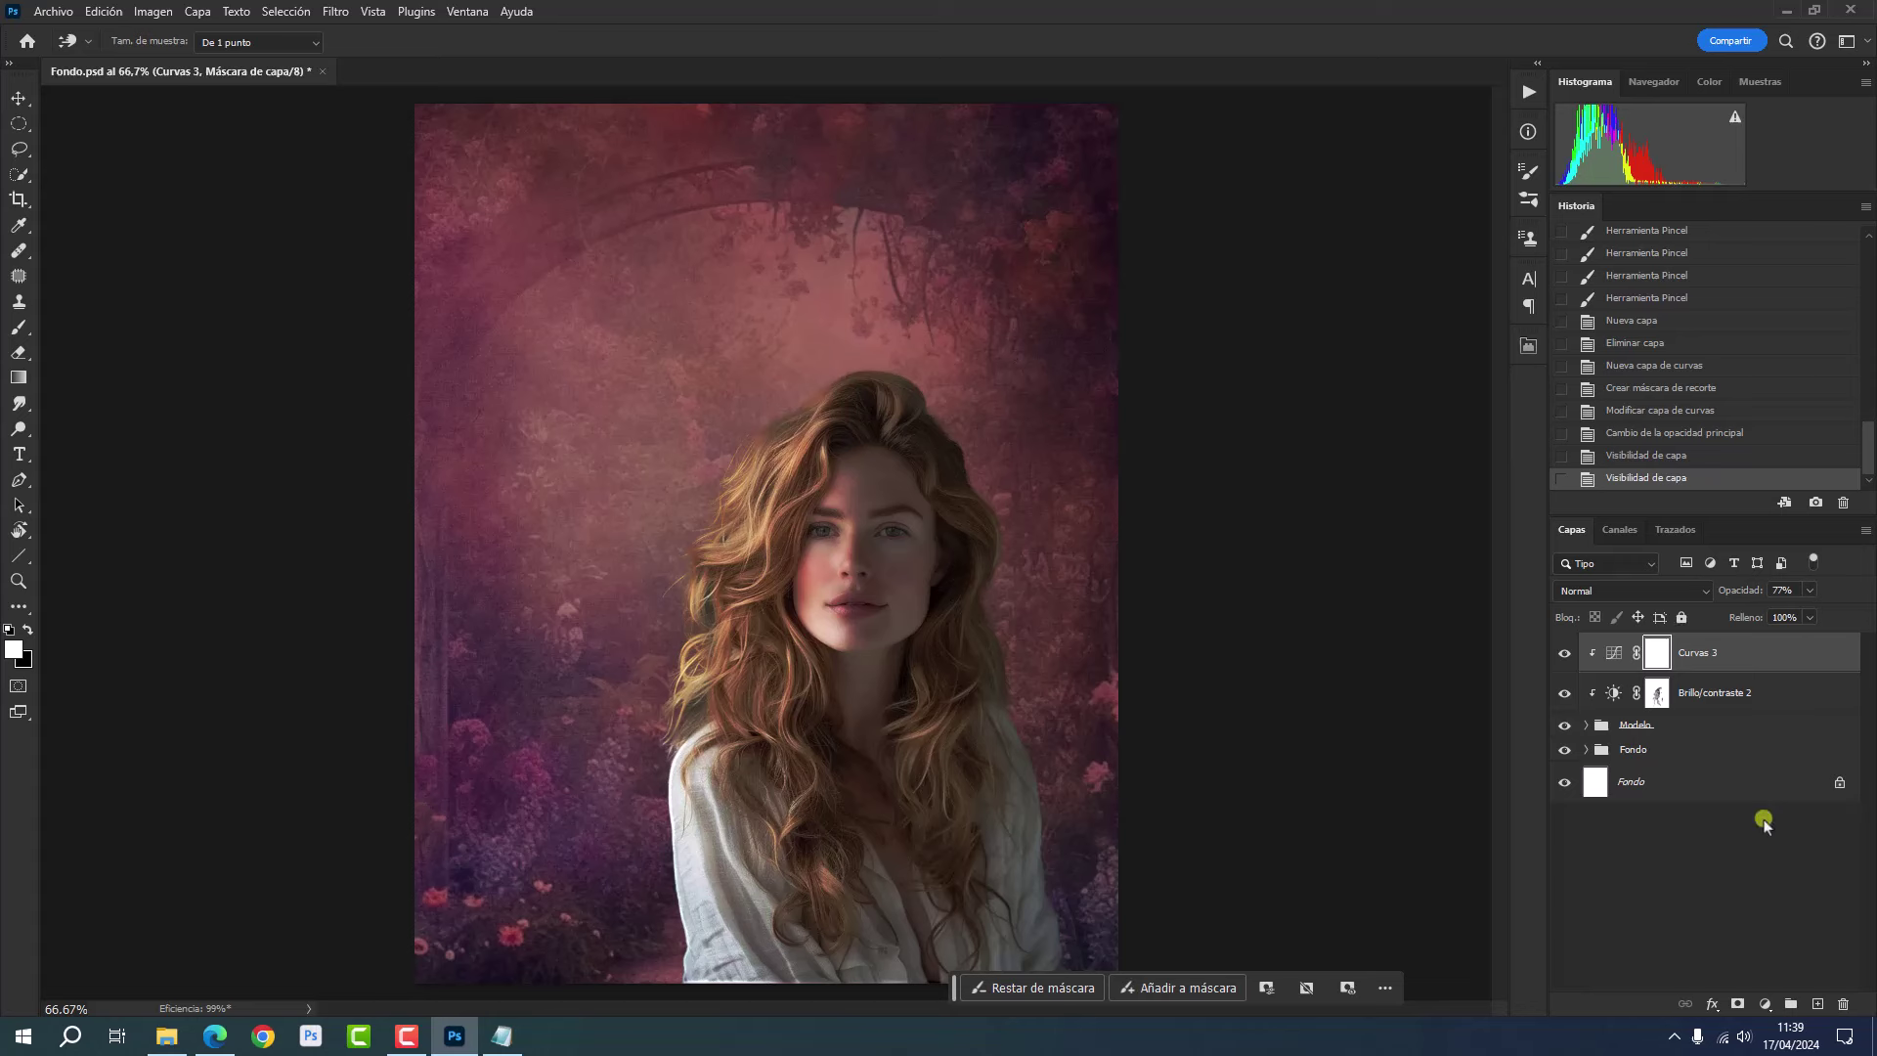
click(1816, 1002)
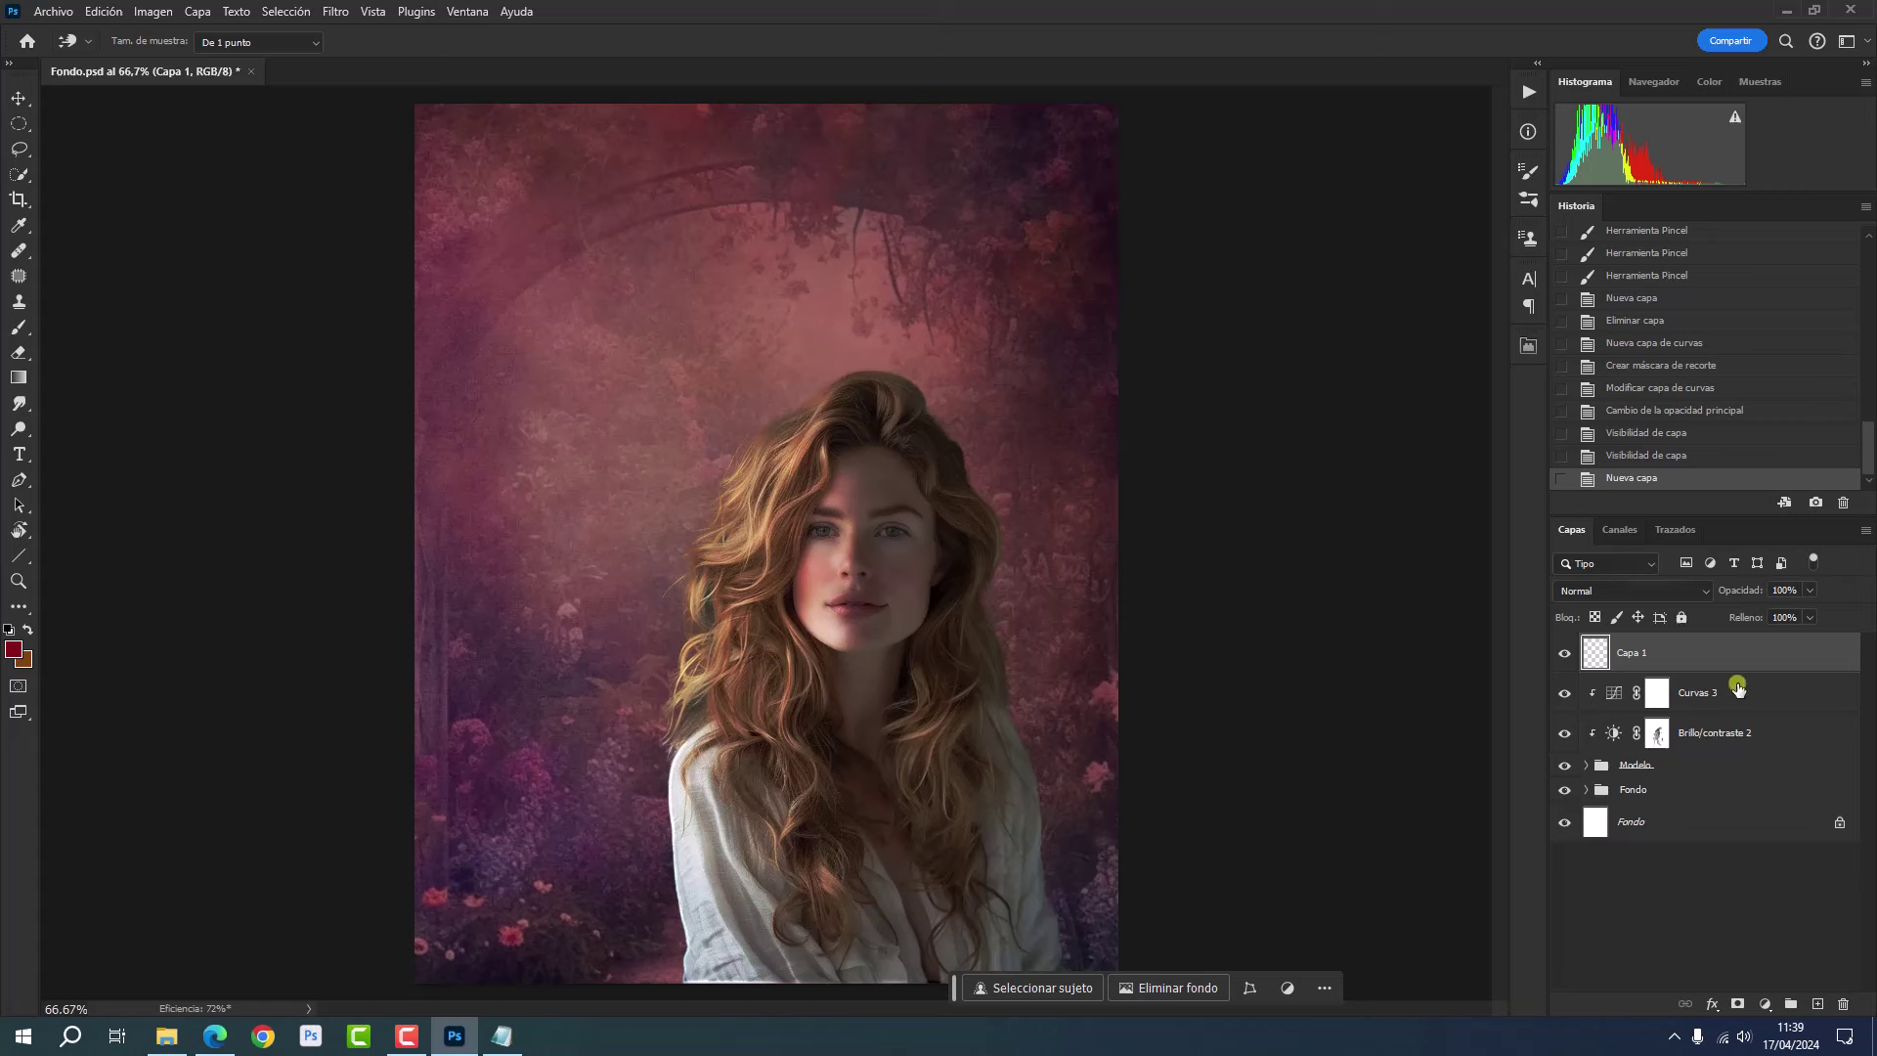
- Clip Capa 1 to Curvas 3, blend it with Superponer and fill it with 50% gray
alt+click(1736, 670)
key(b)
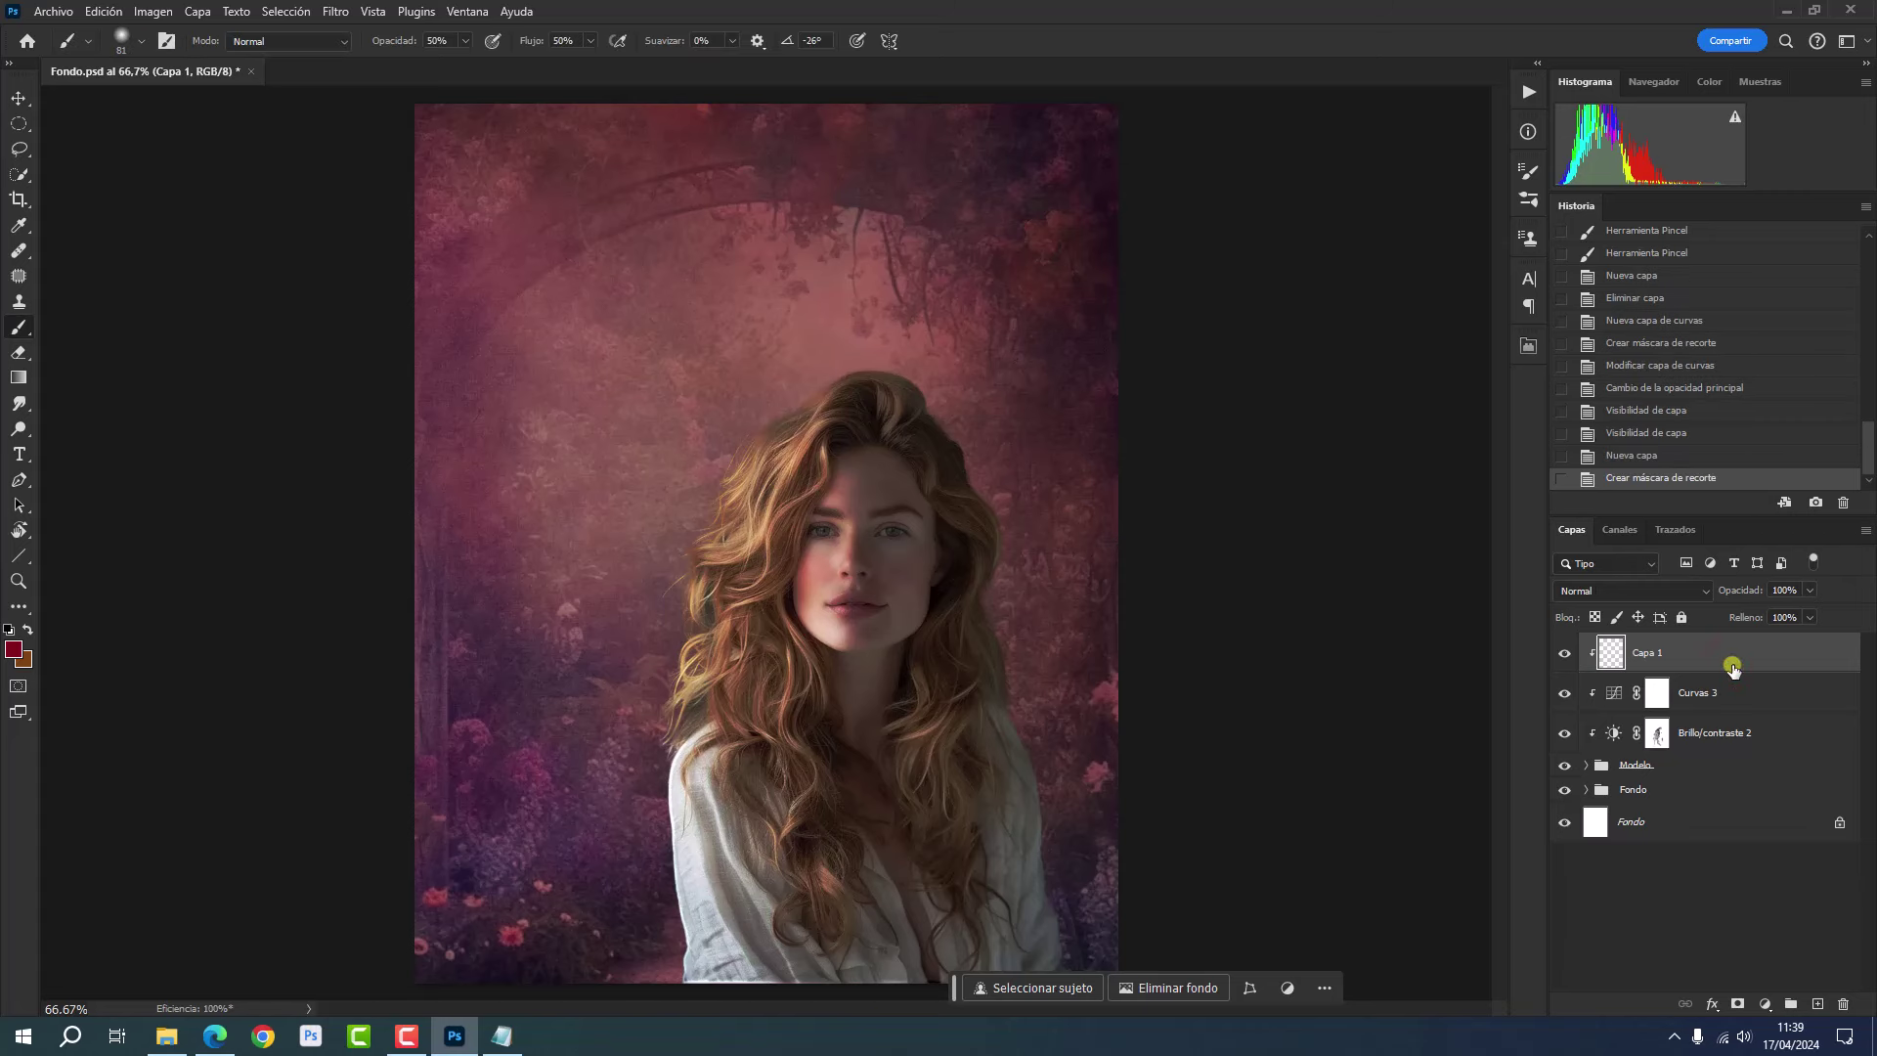
click(1651, 592)
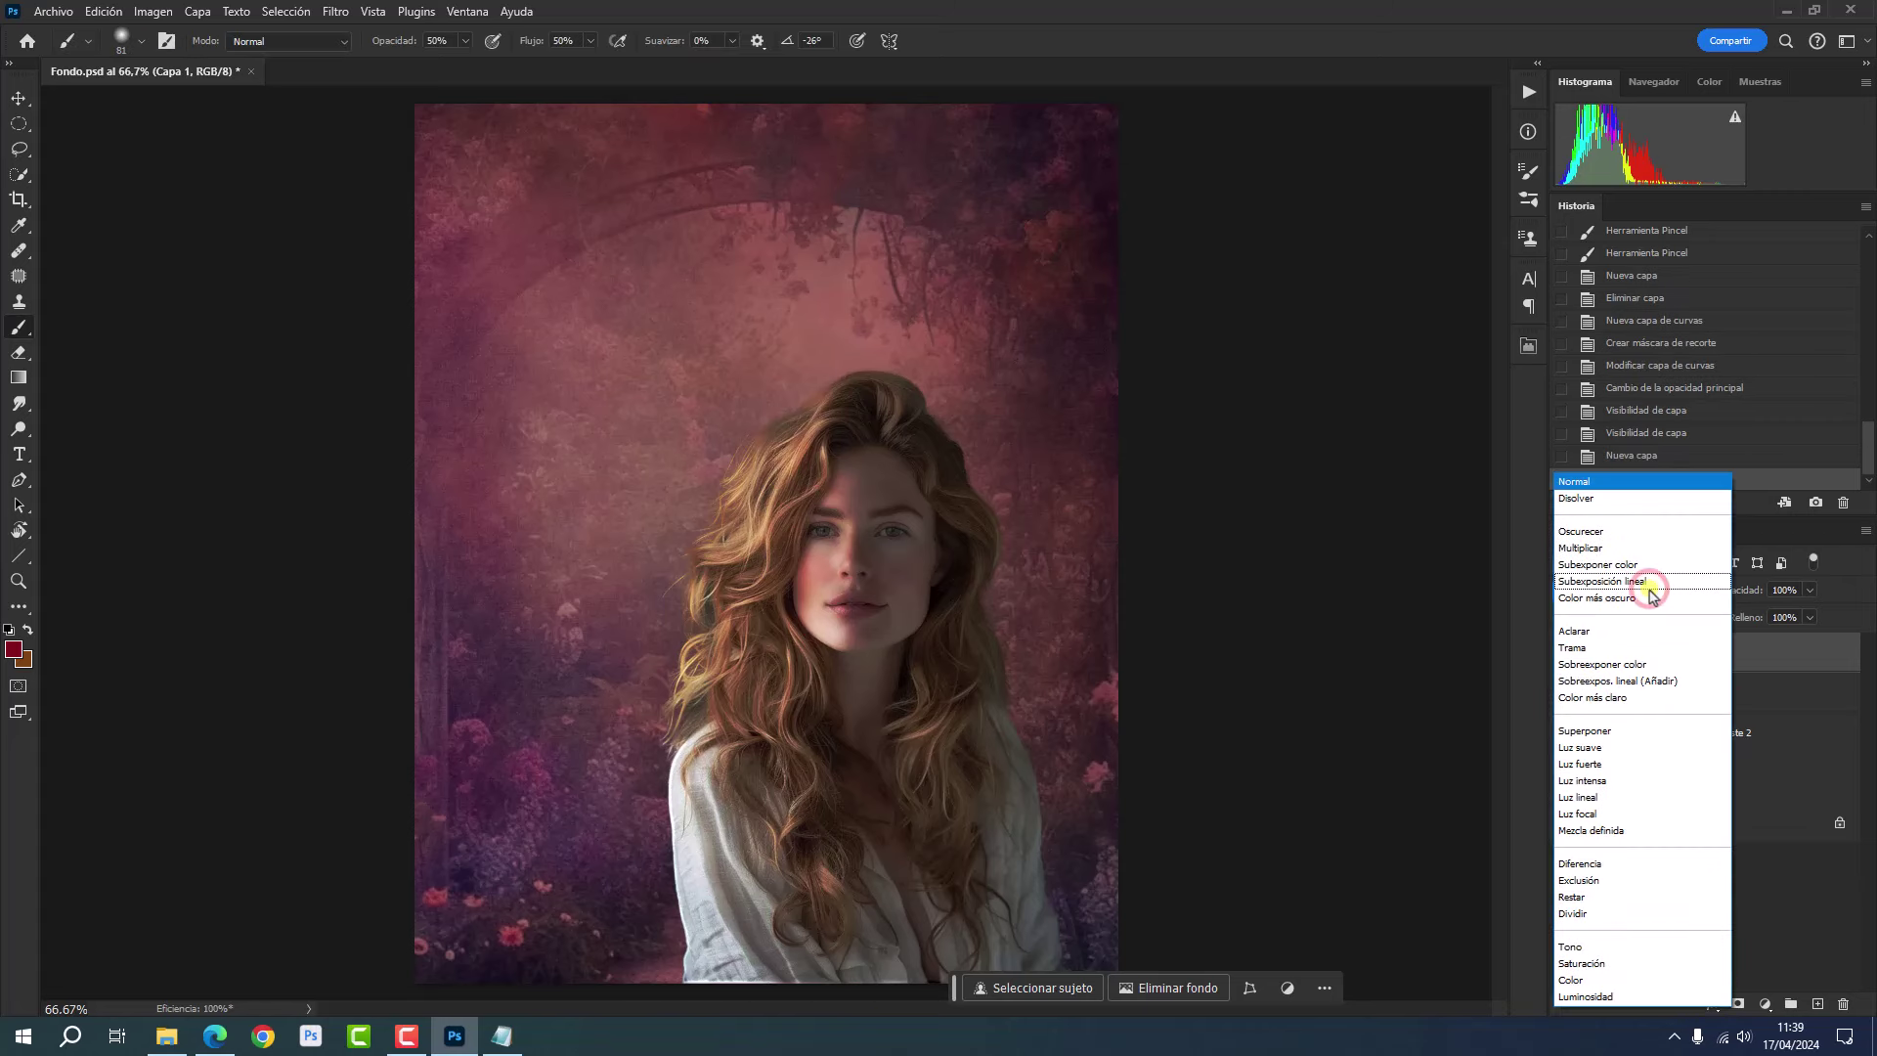
click(1595, 732)
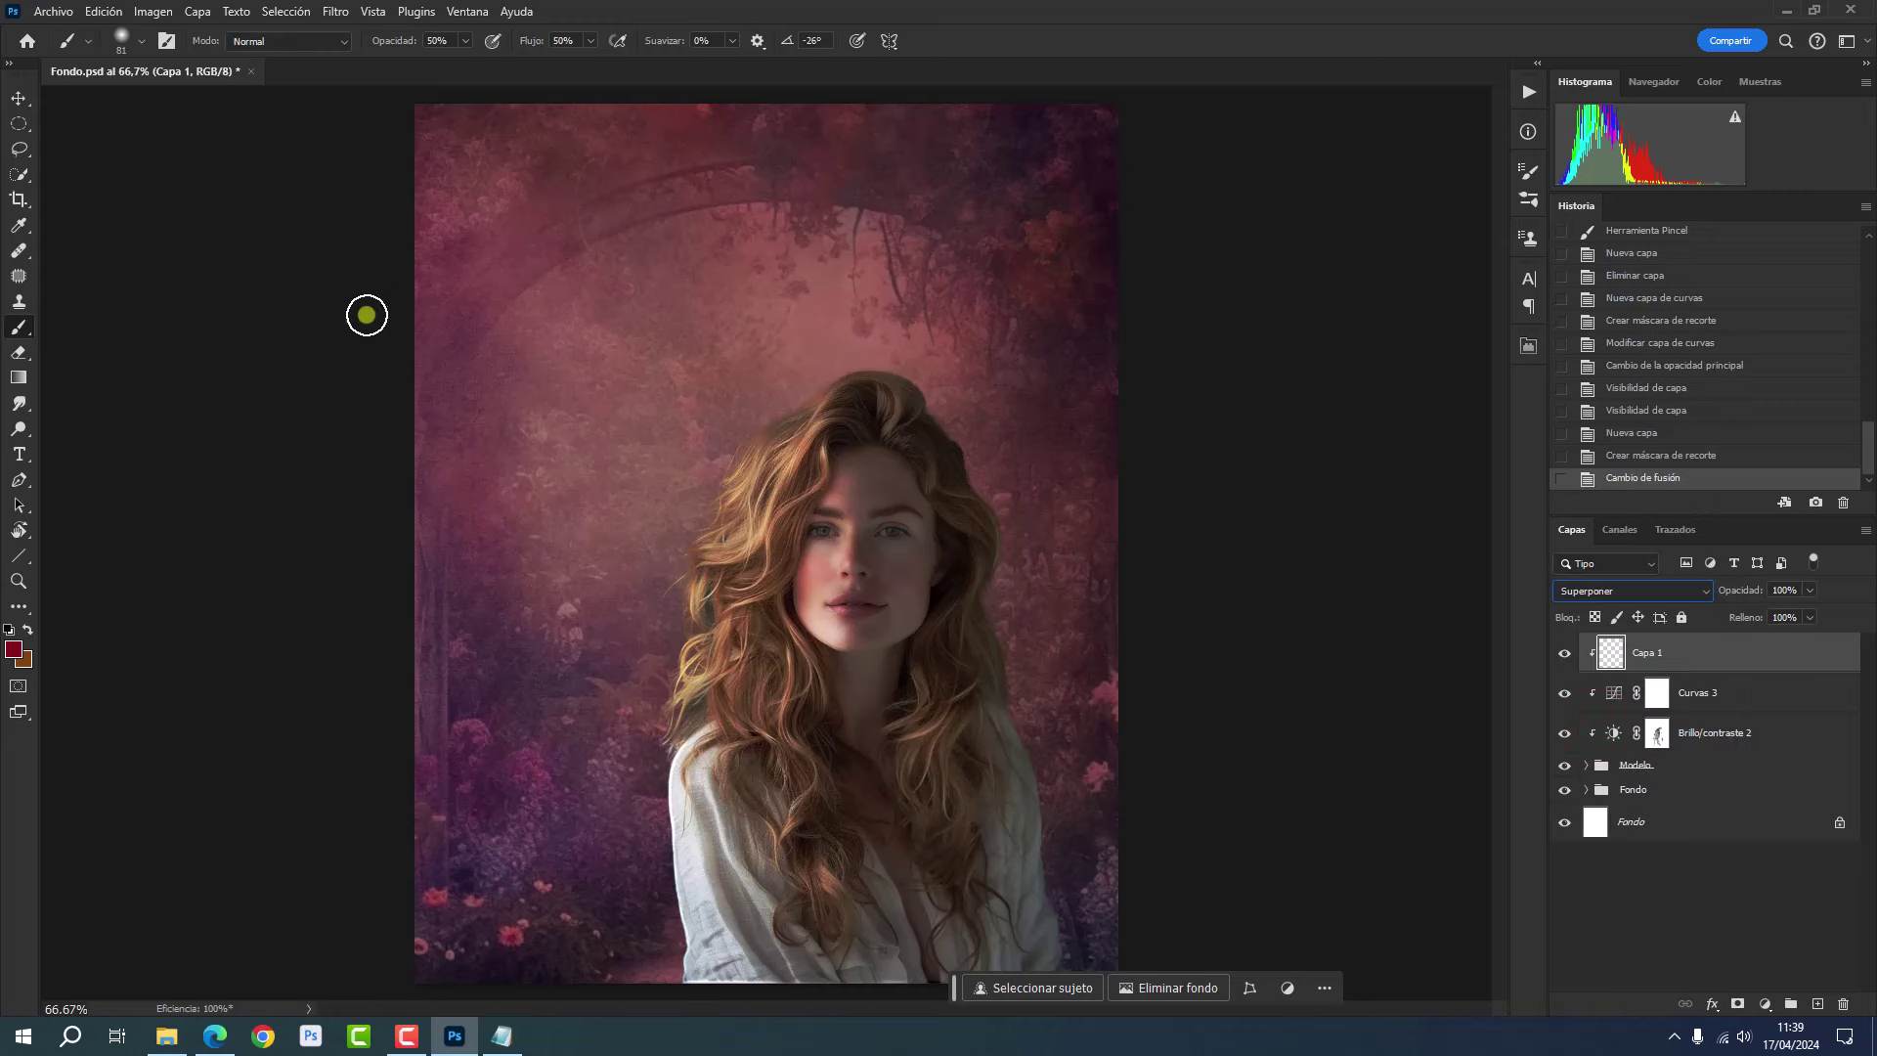
click(99, 14)
click(122, 316)
click(1106, 264)
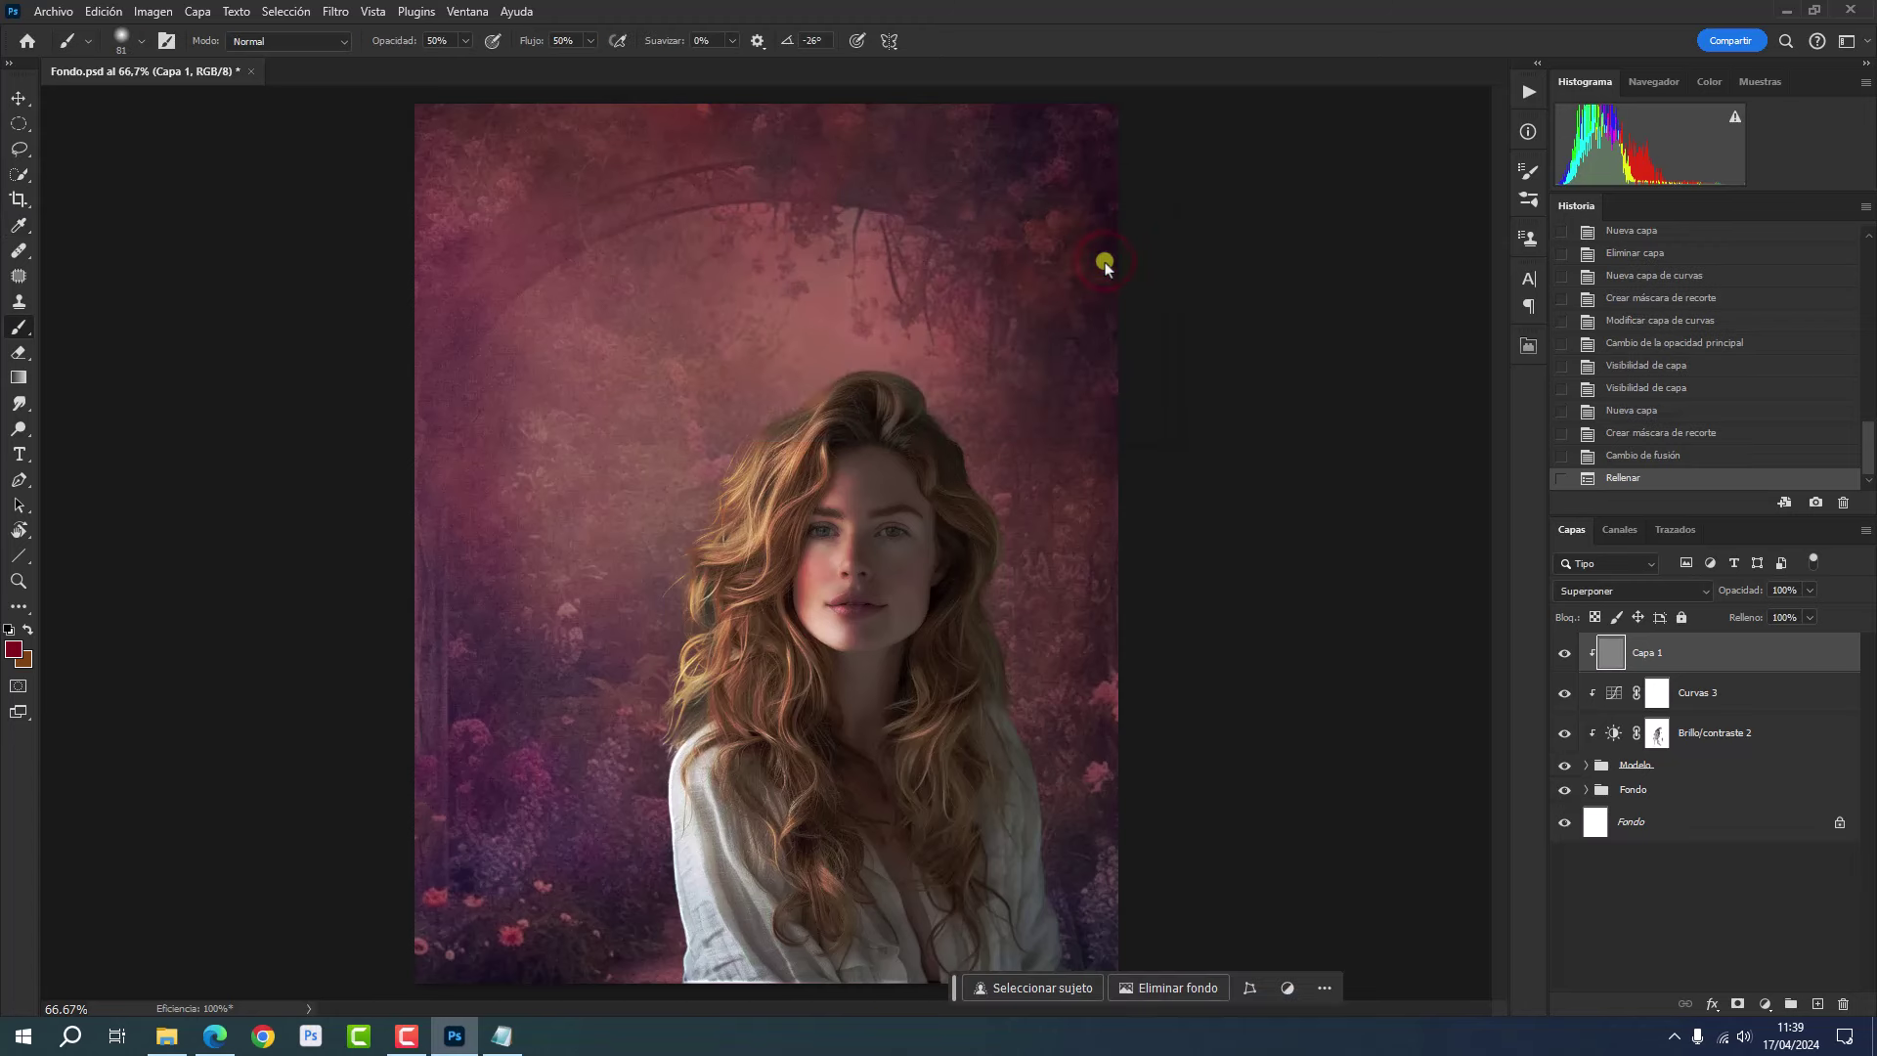
key(b)
- Choose the Sobreexponer dodge tool, zoom to 100% and set a soft 27 px brush
click(19, 432)
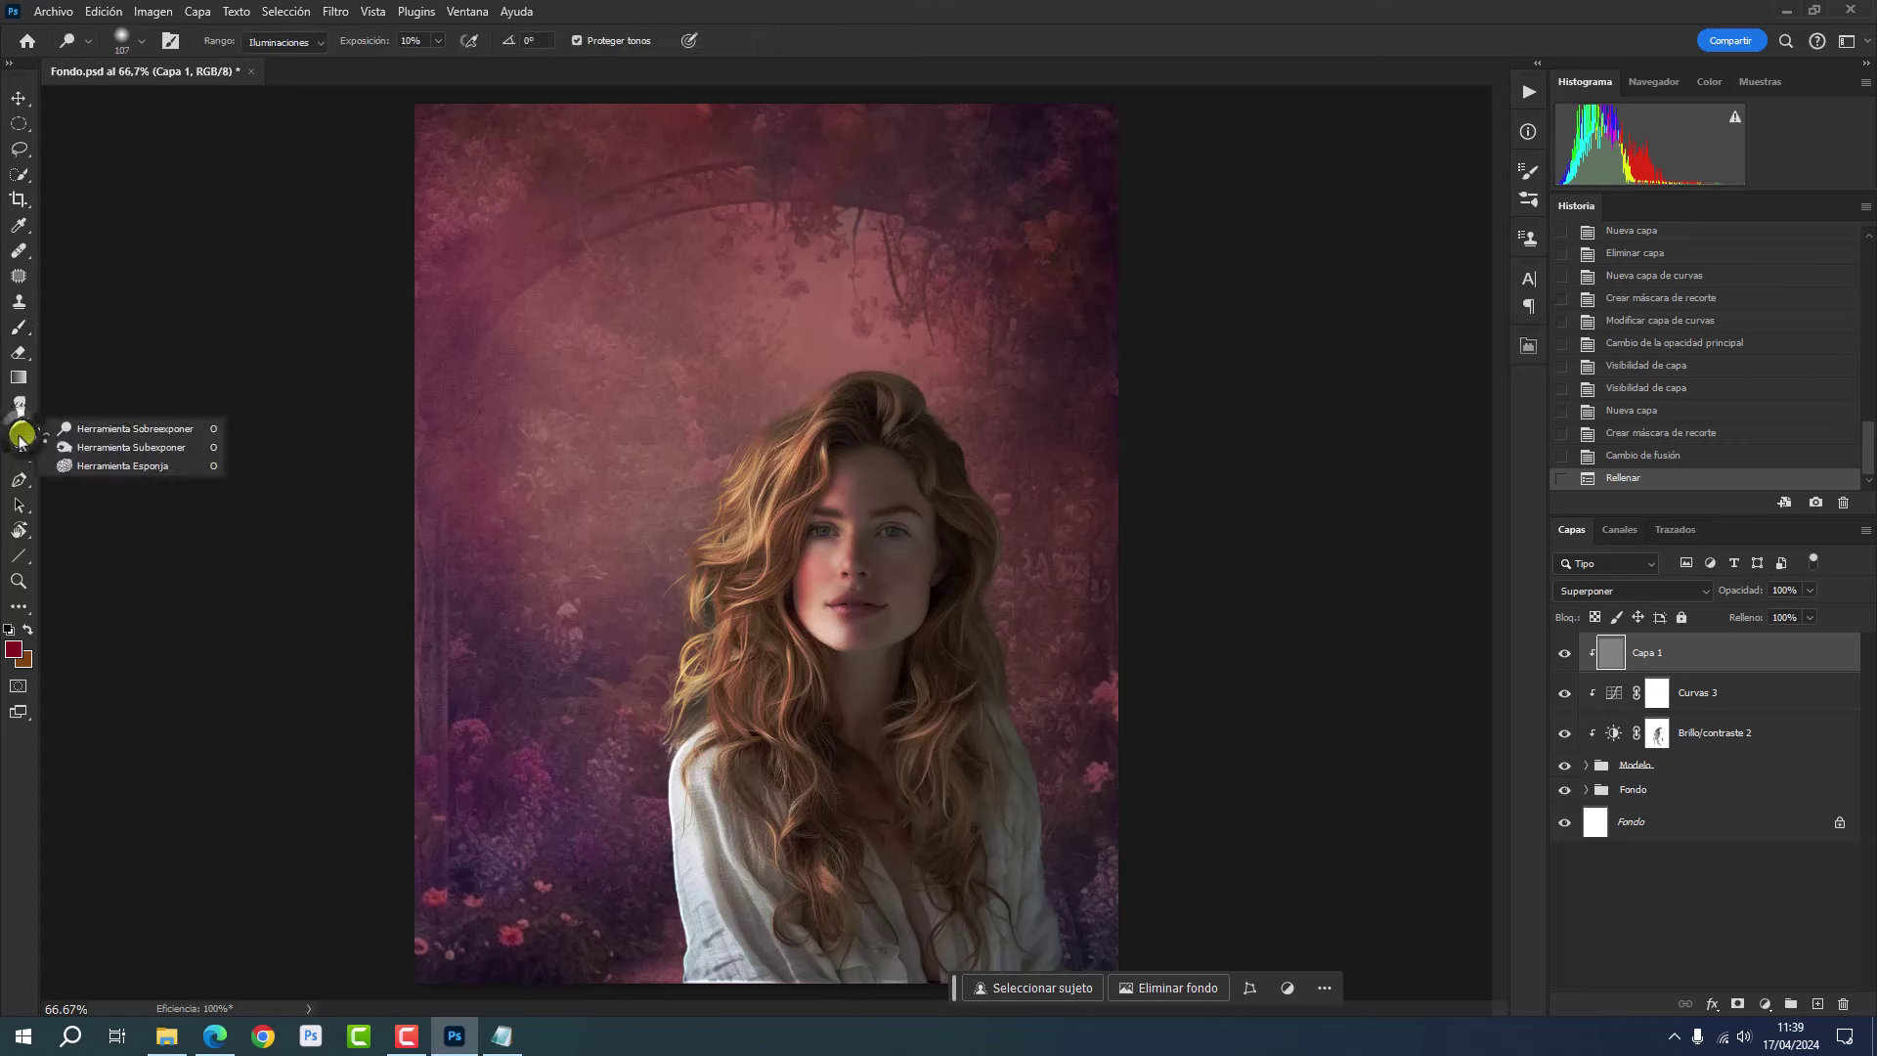
click(102, 430)
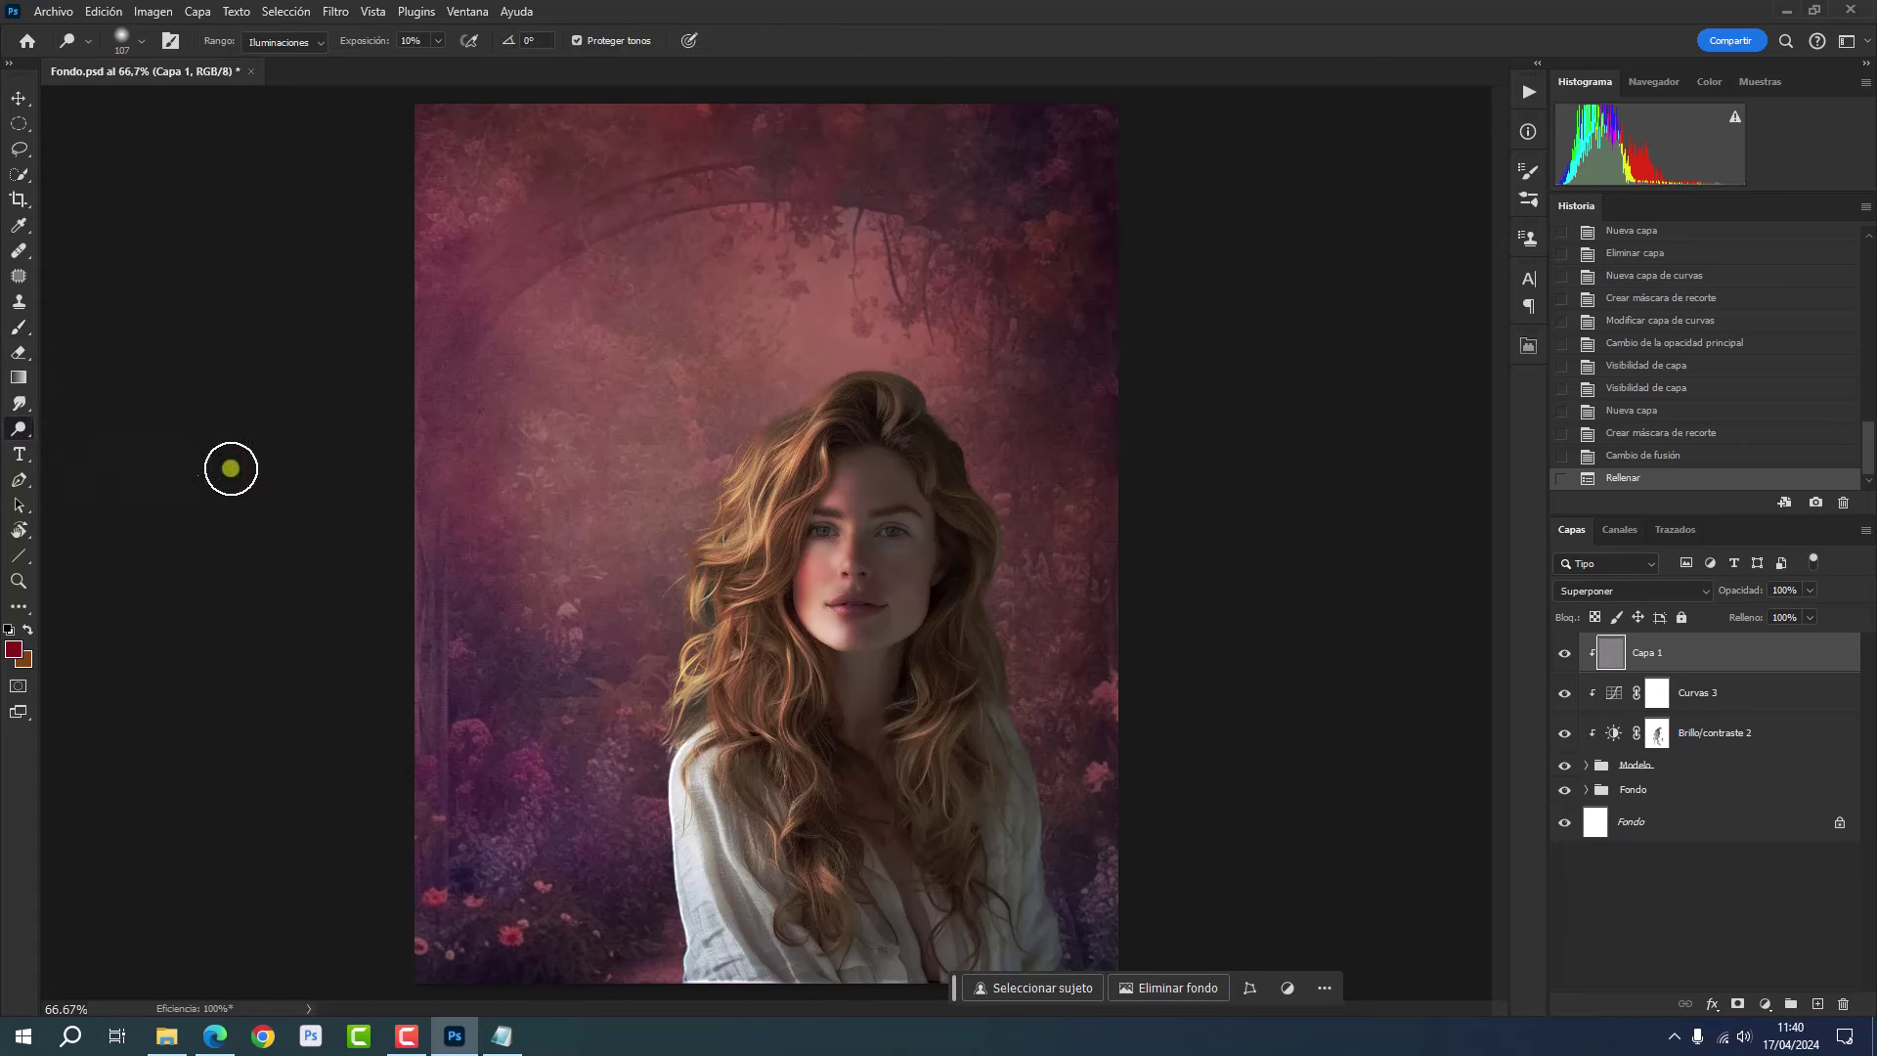
key(z)
click(909, 566)
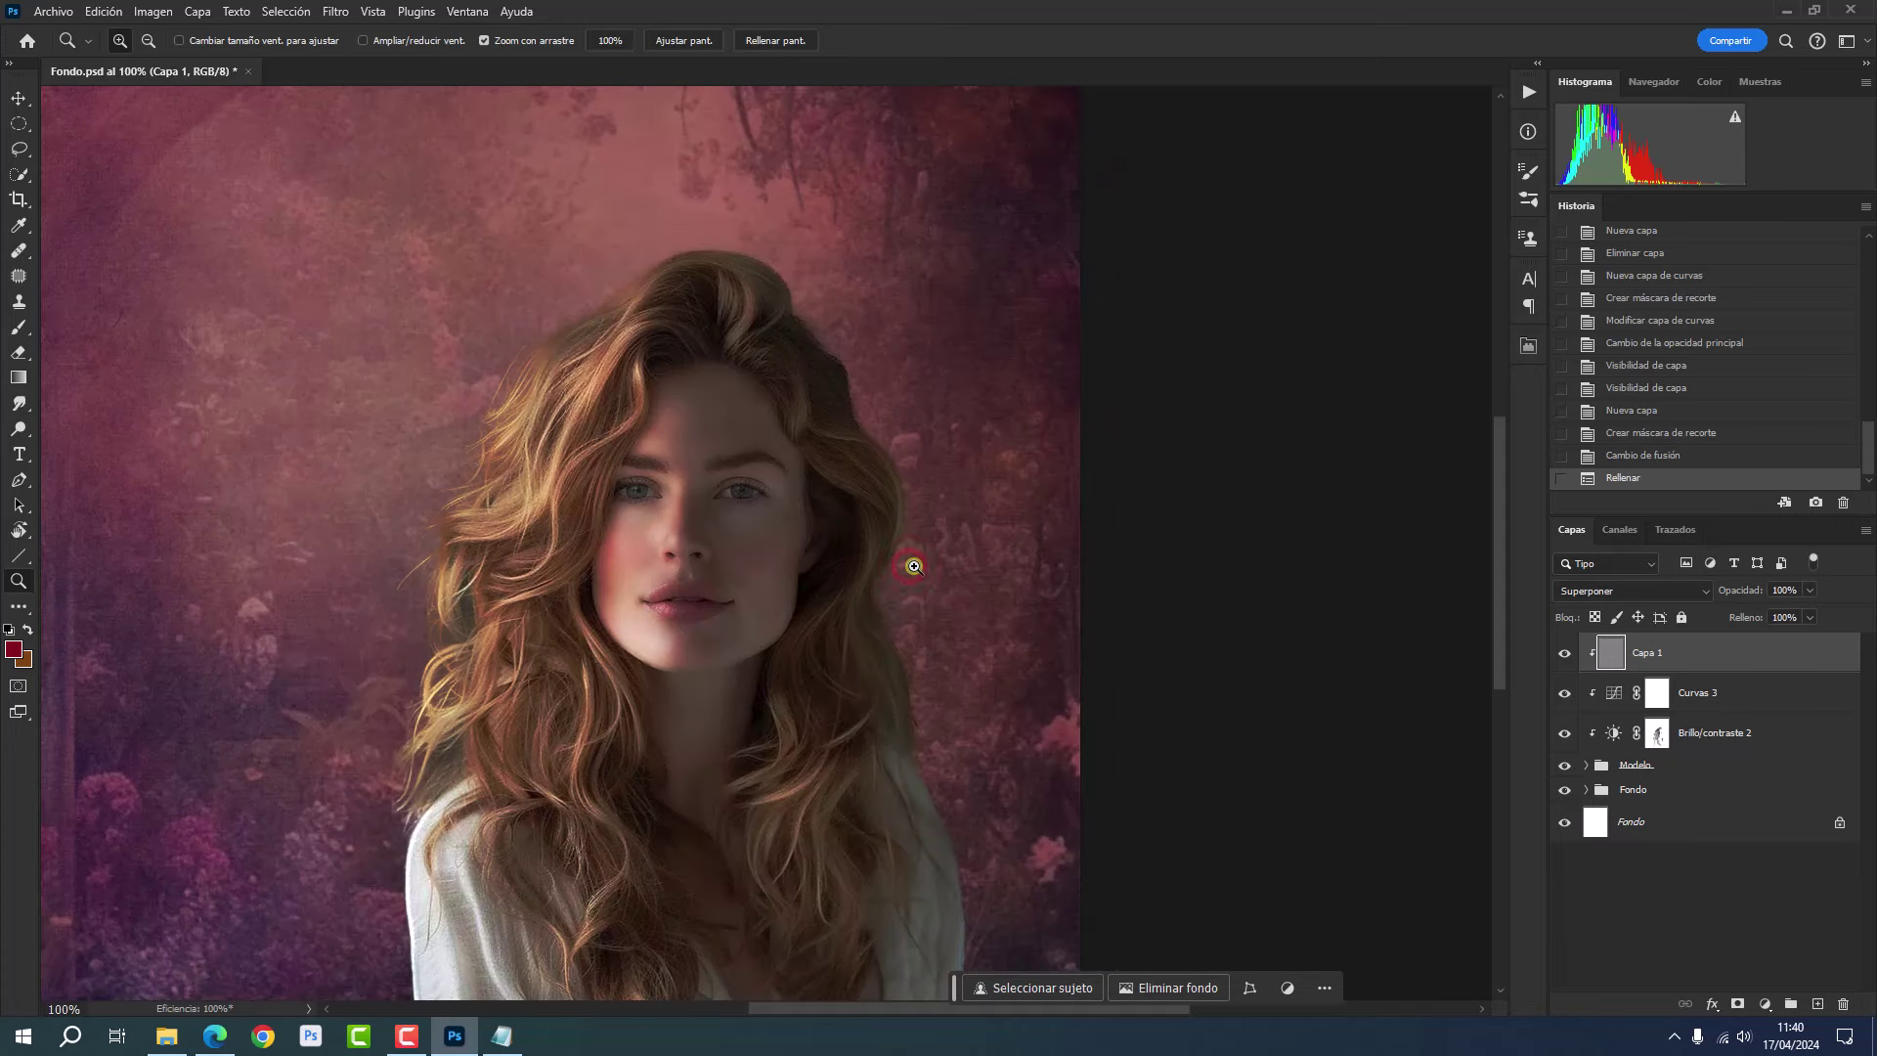
key(o)
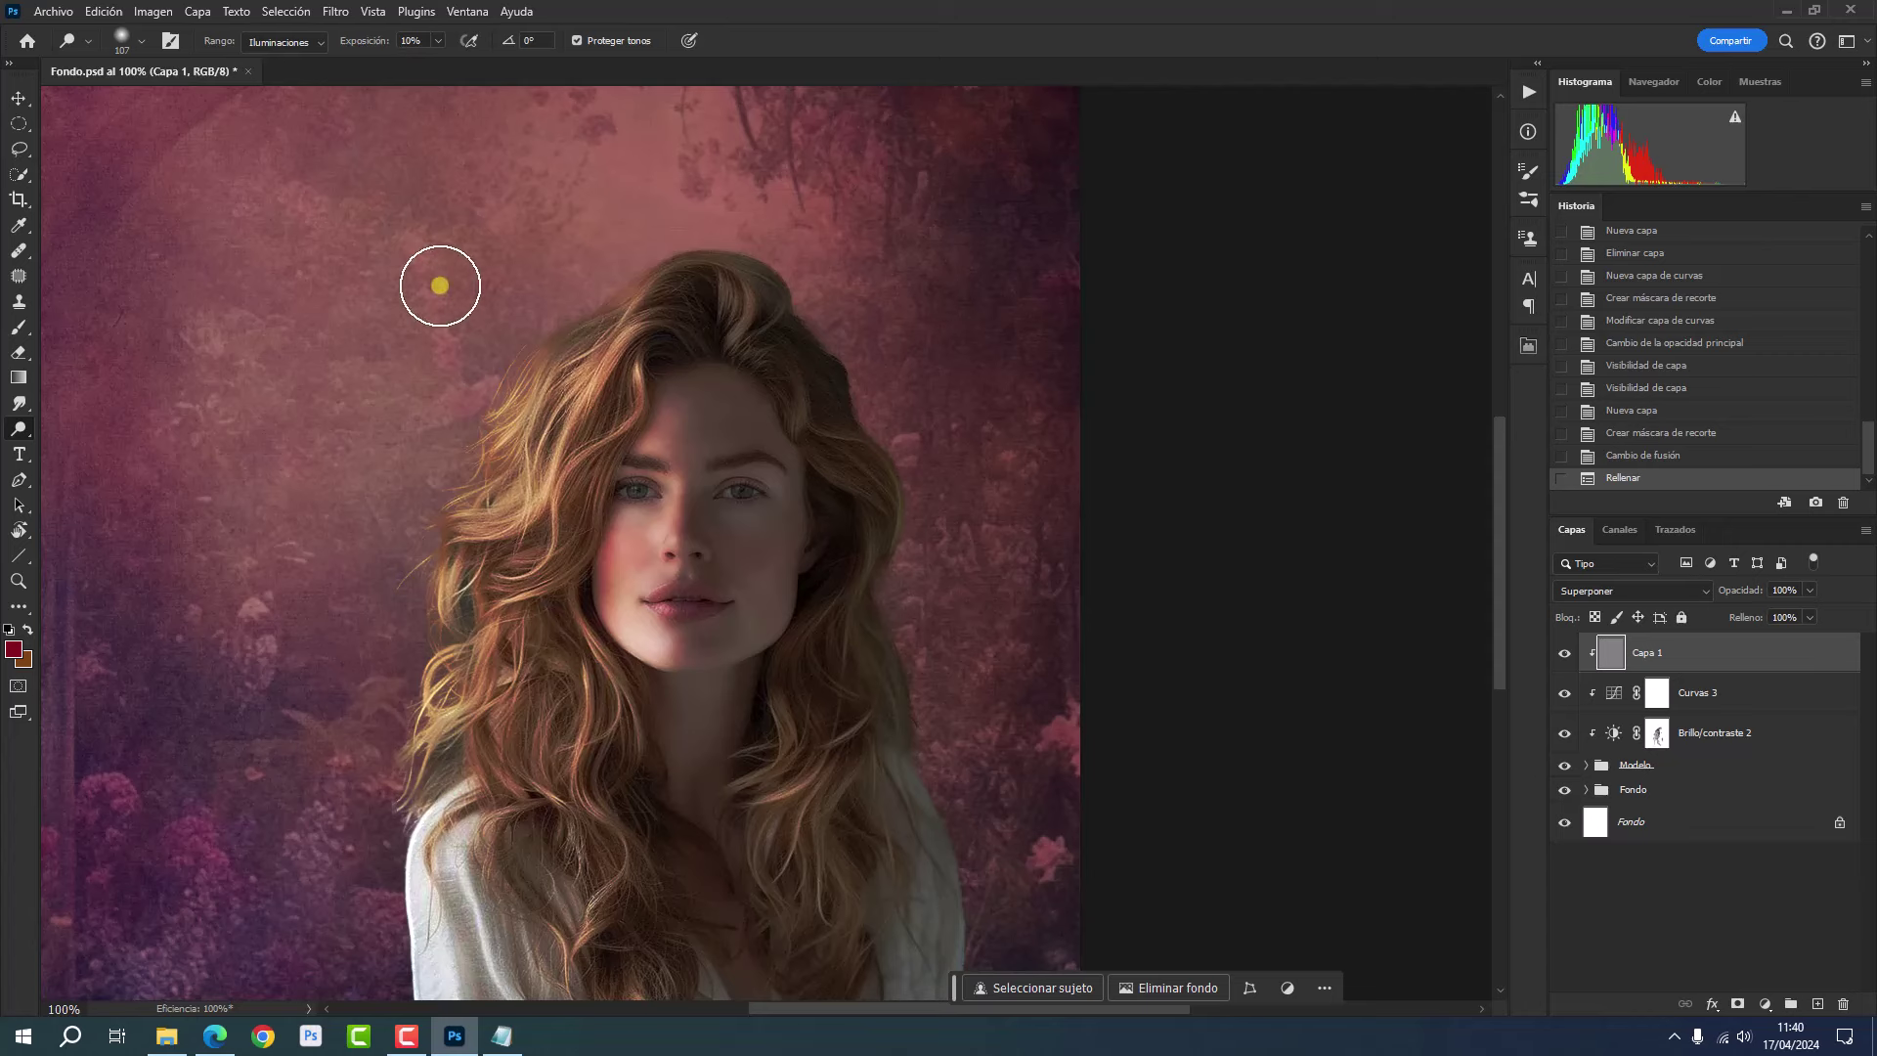
drag(517, 368, 474, 356)
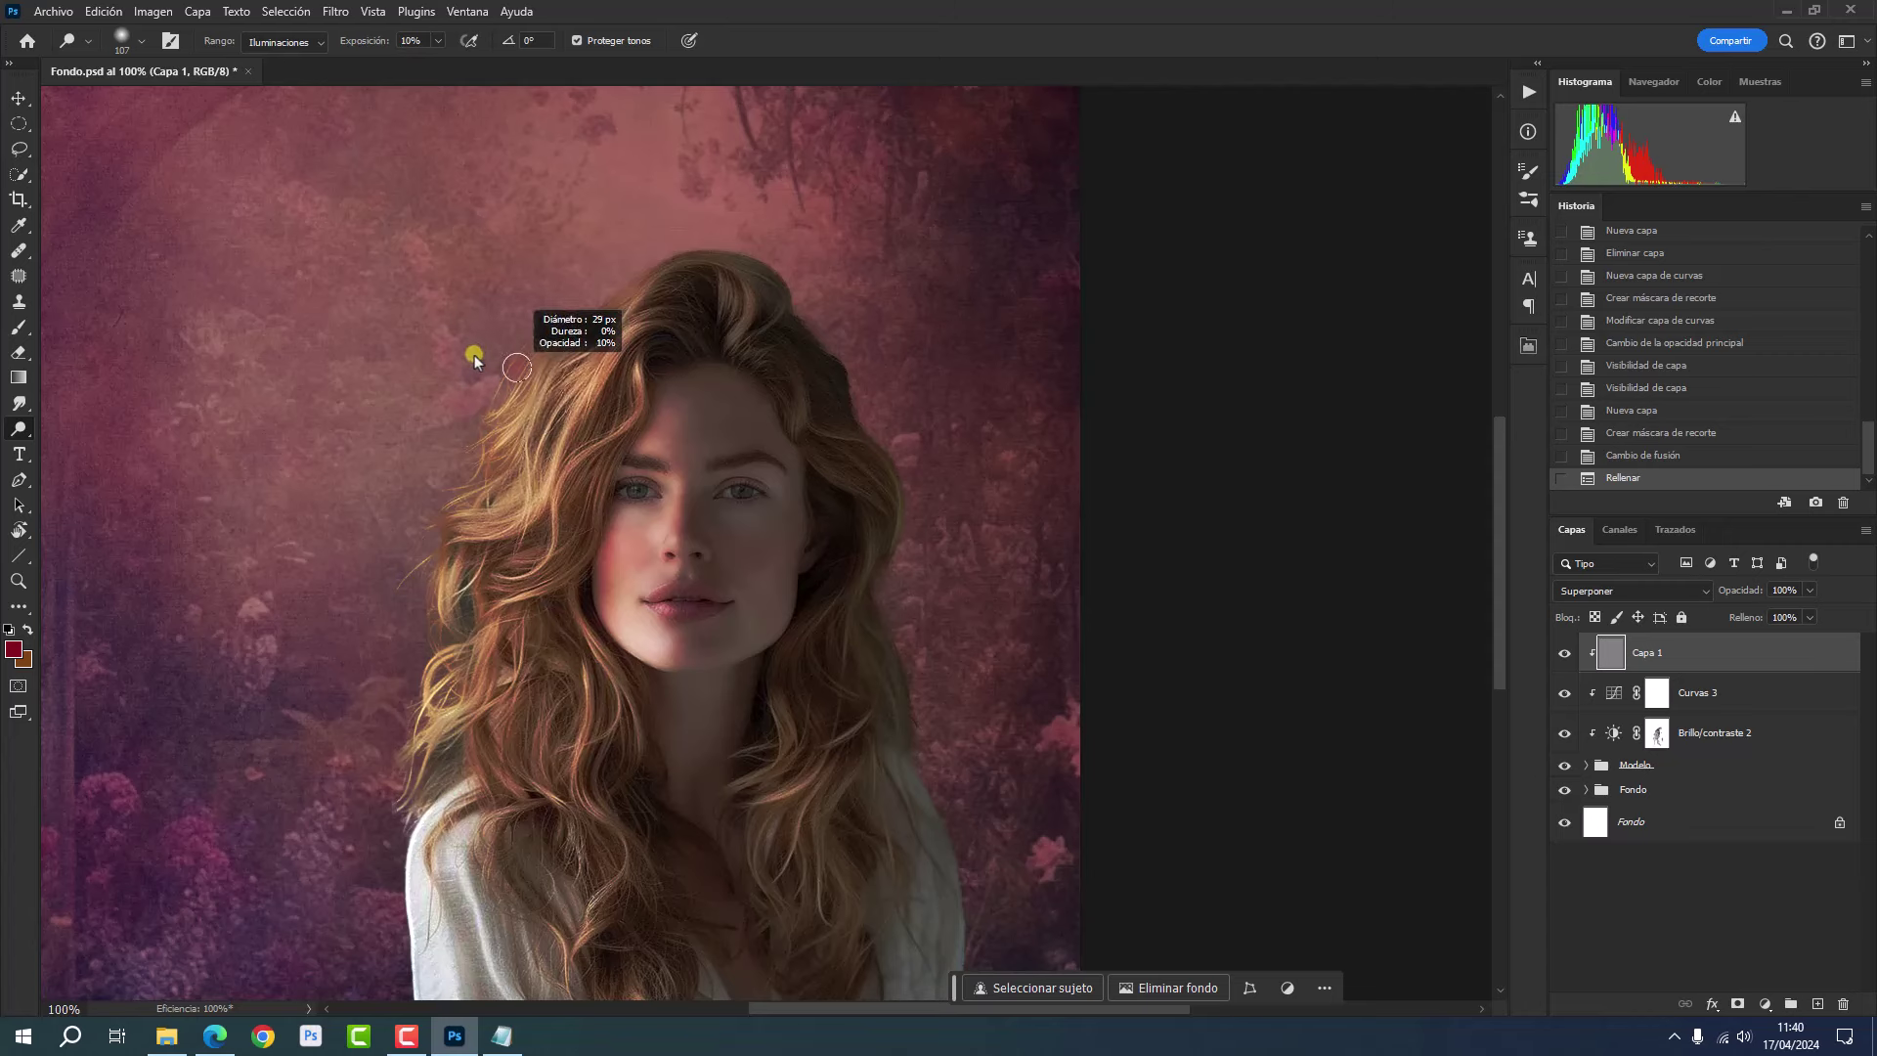
- Dodge the hair at the crown, parting, left side and shoulder, plus the shirt folds
mouse_move(662, 264)
mouse_down()
mouse_move(600, 323)
mouse_move(637, 314)
mouse_move(583, 377)
mouse_move(612, 326)
mouse_move(625, 342)
mouse_move(547, 371)
mouse_up()
mouse_move(557, 360)
mouse_down()
mouse_move(537, 431)
mouse_move(620, 377)
mouse_move(603, 463)
mouse_move(566, 549)
mouse_move(498, 507)
mouse_move(482, 557)
mouse_move(514, 592)
mouse_move(574, 587)
mouse_move(616, 720)
mouse_move(544, 646)
mouse_move(456, 713)
mouse_move(516, 737)
mouse_move(613, 837)
mouse_up()
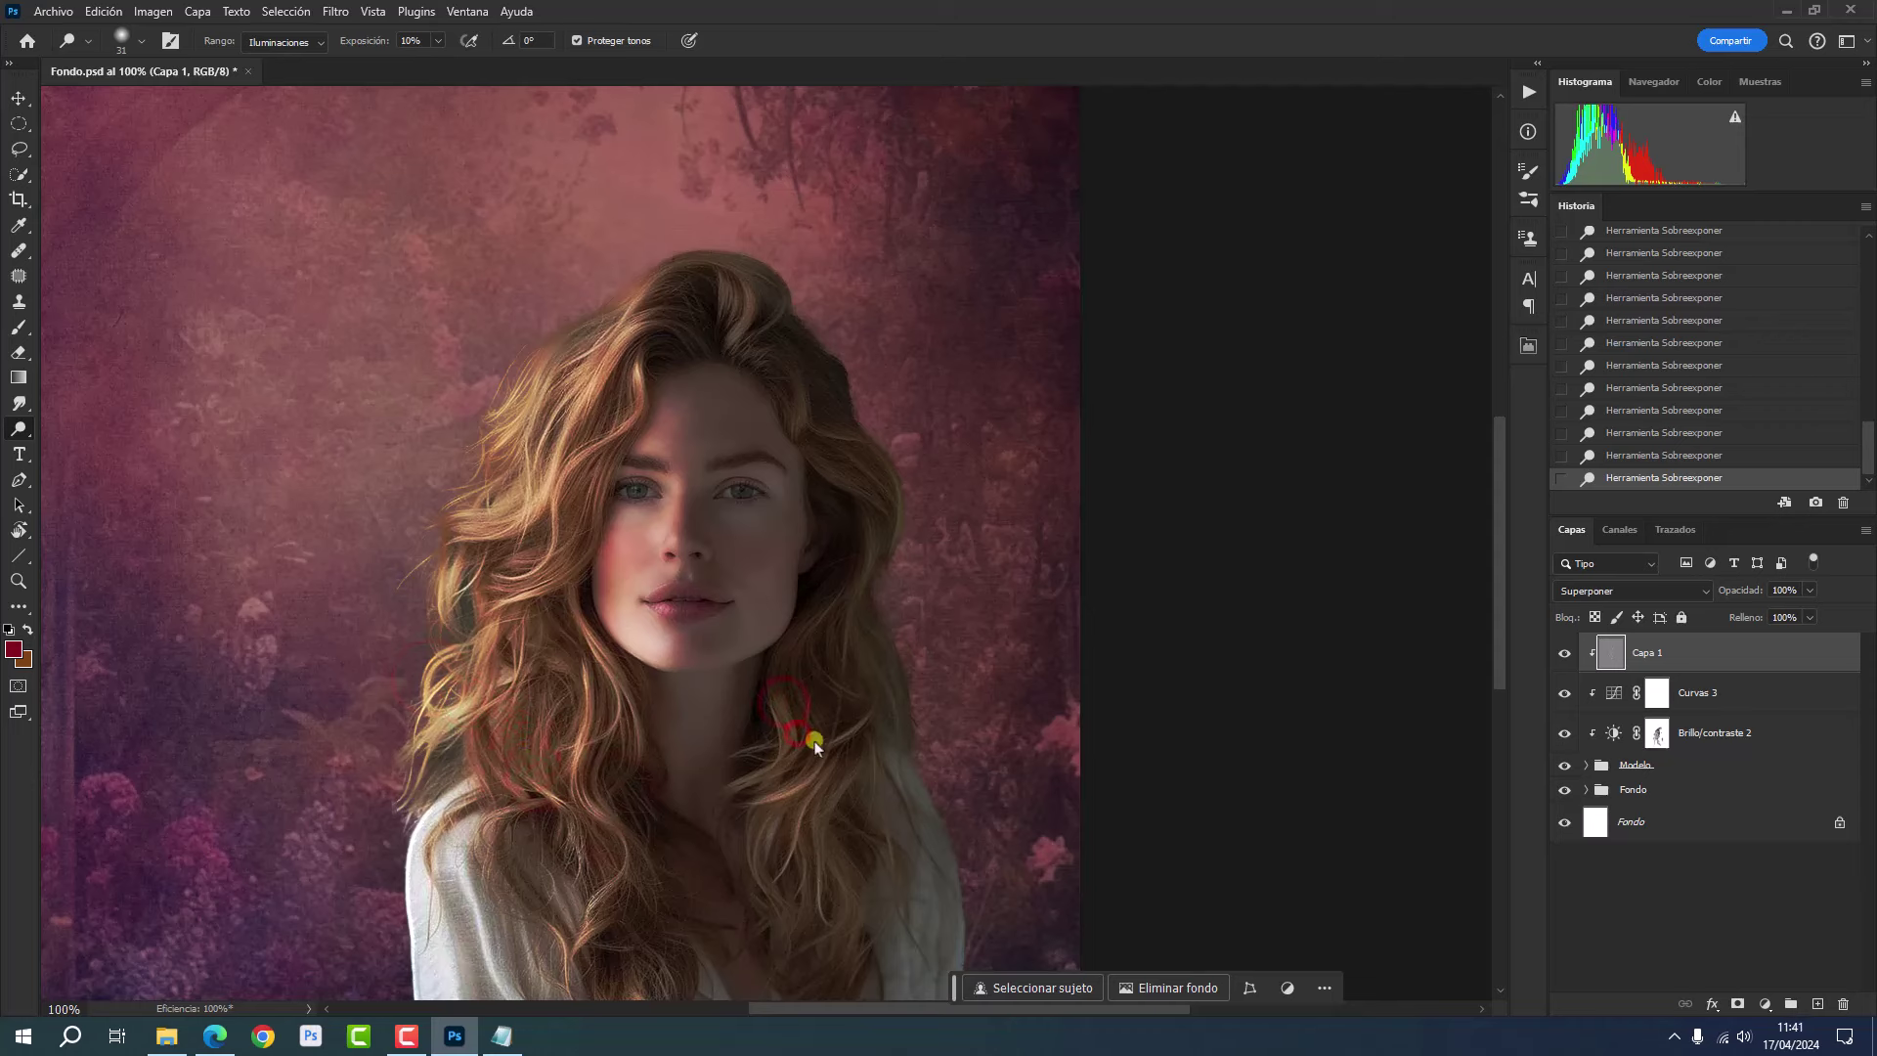
drag(742, 309, 735, 330)
drag(565, 467, 574, 523)
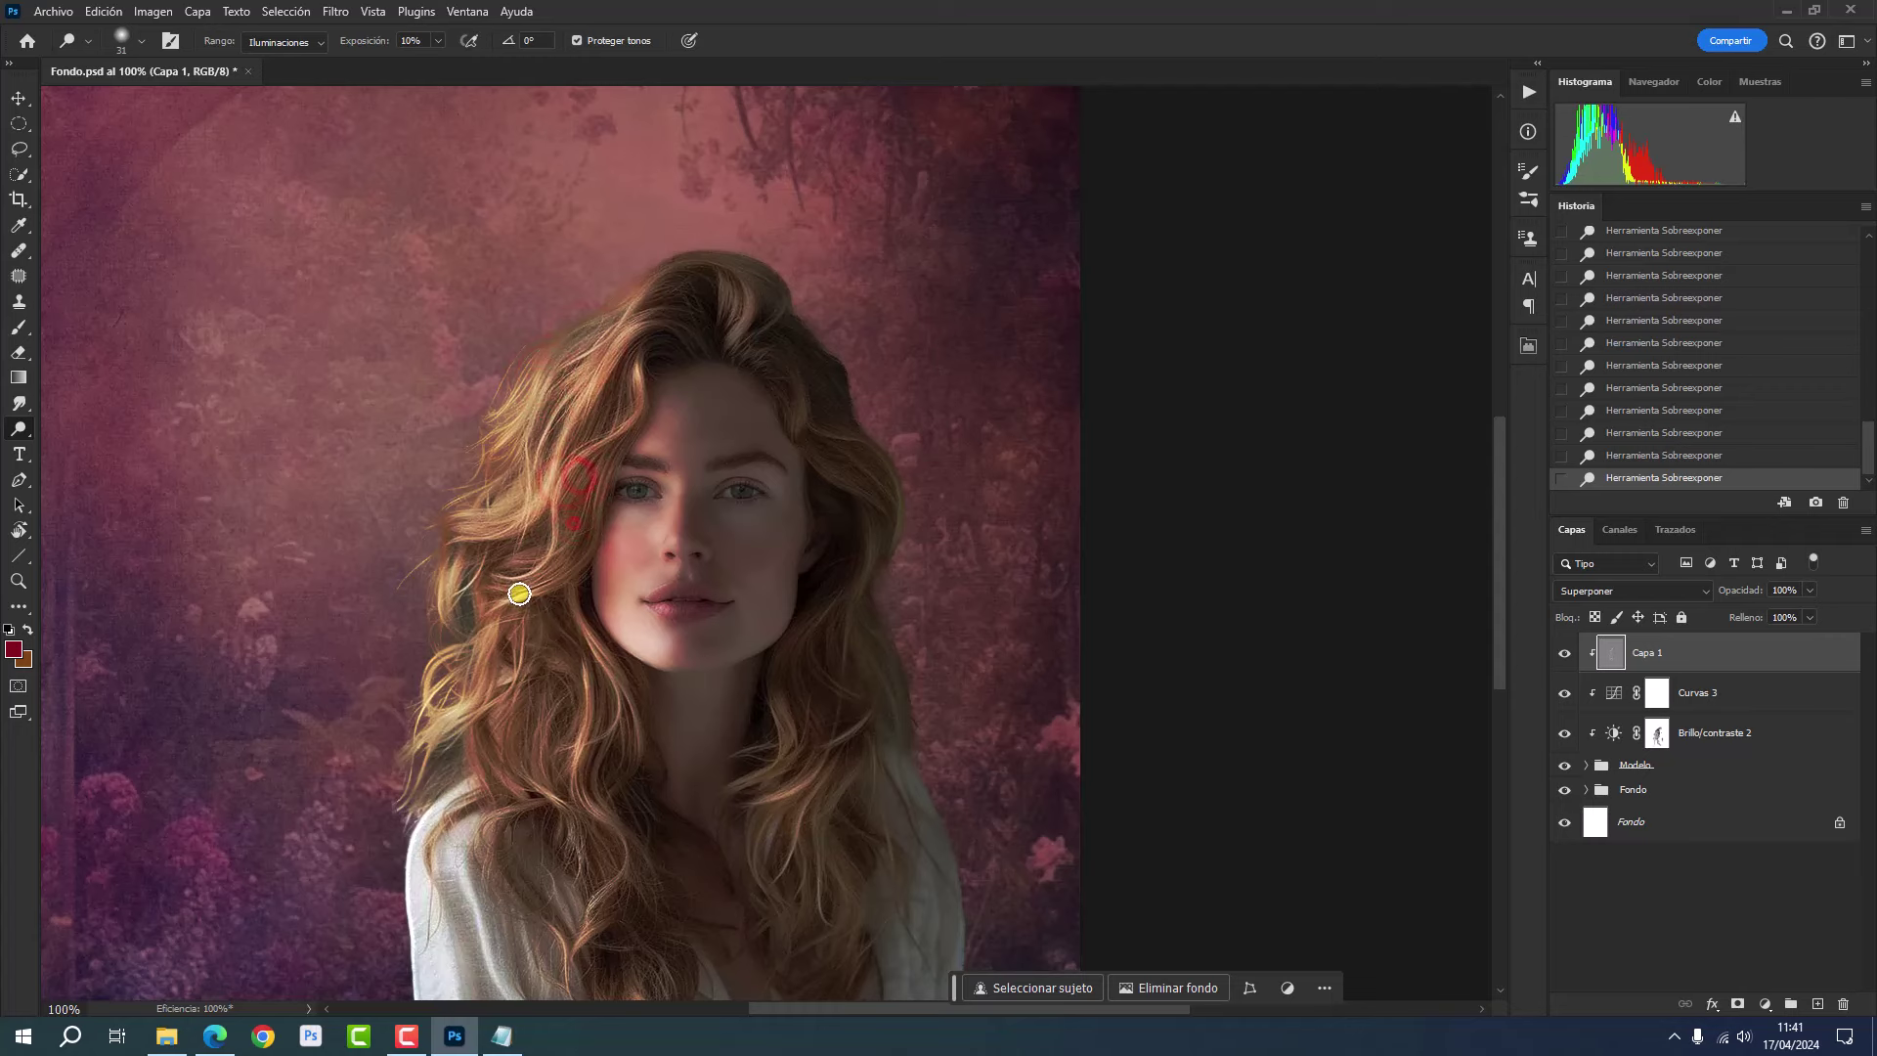
scroll(537, 548, down, 5)
mouse_move(629, 682)
mouse_down()
mouse_move(599, 746)
mouse_move(656, 785)
mouse_up()
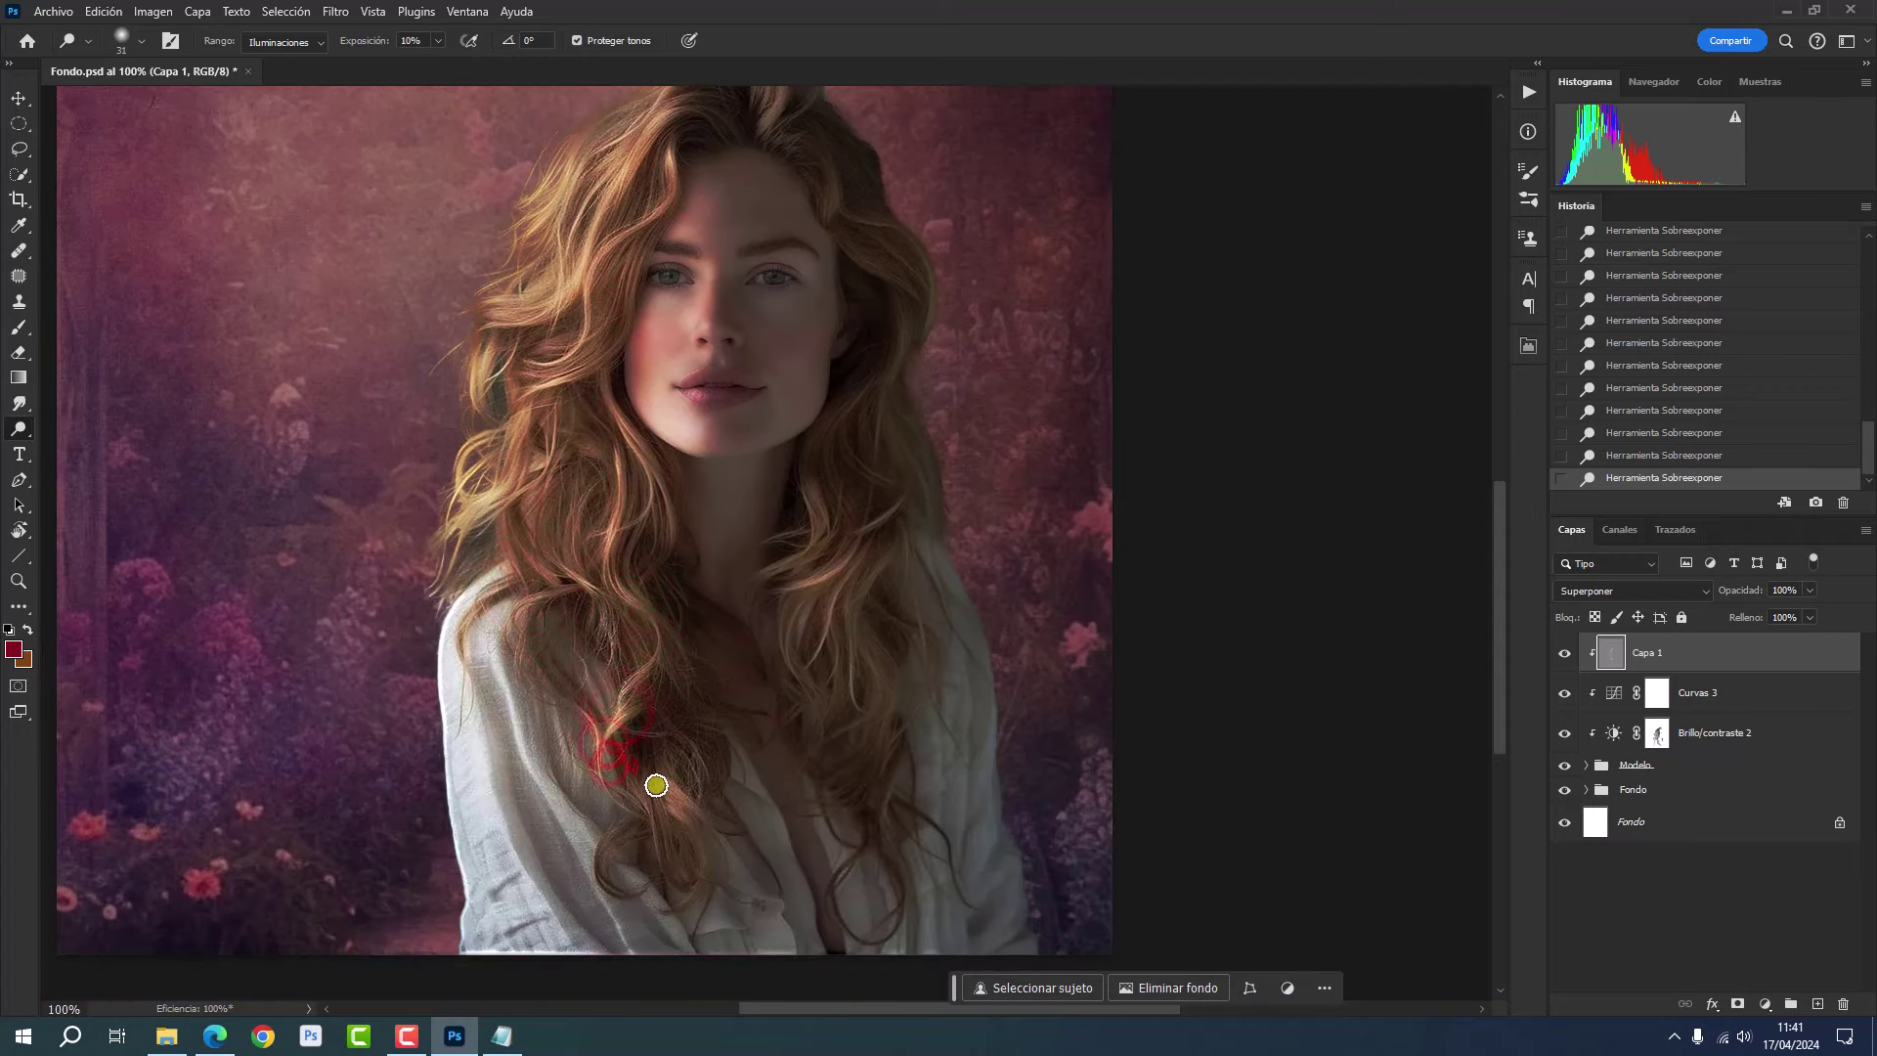
click(567, 675)
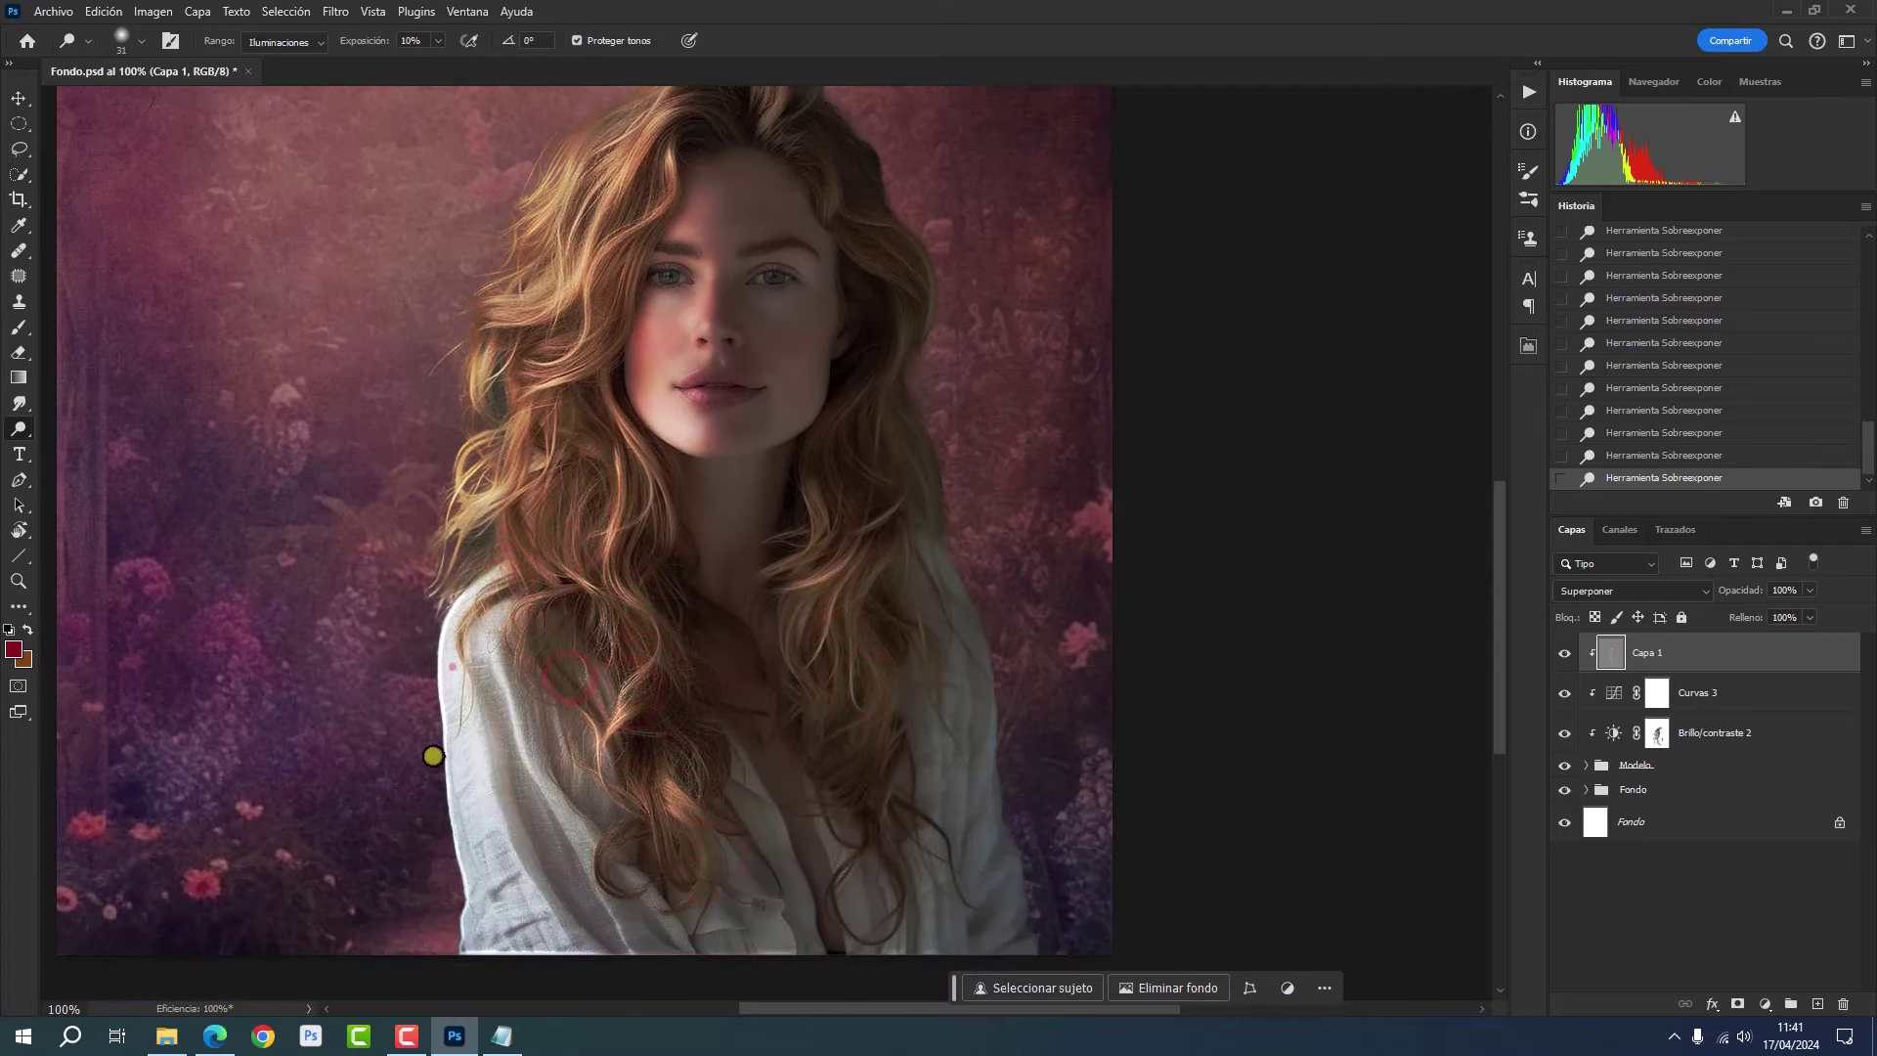
drag(489, 855, 516, 870)
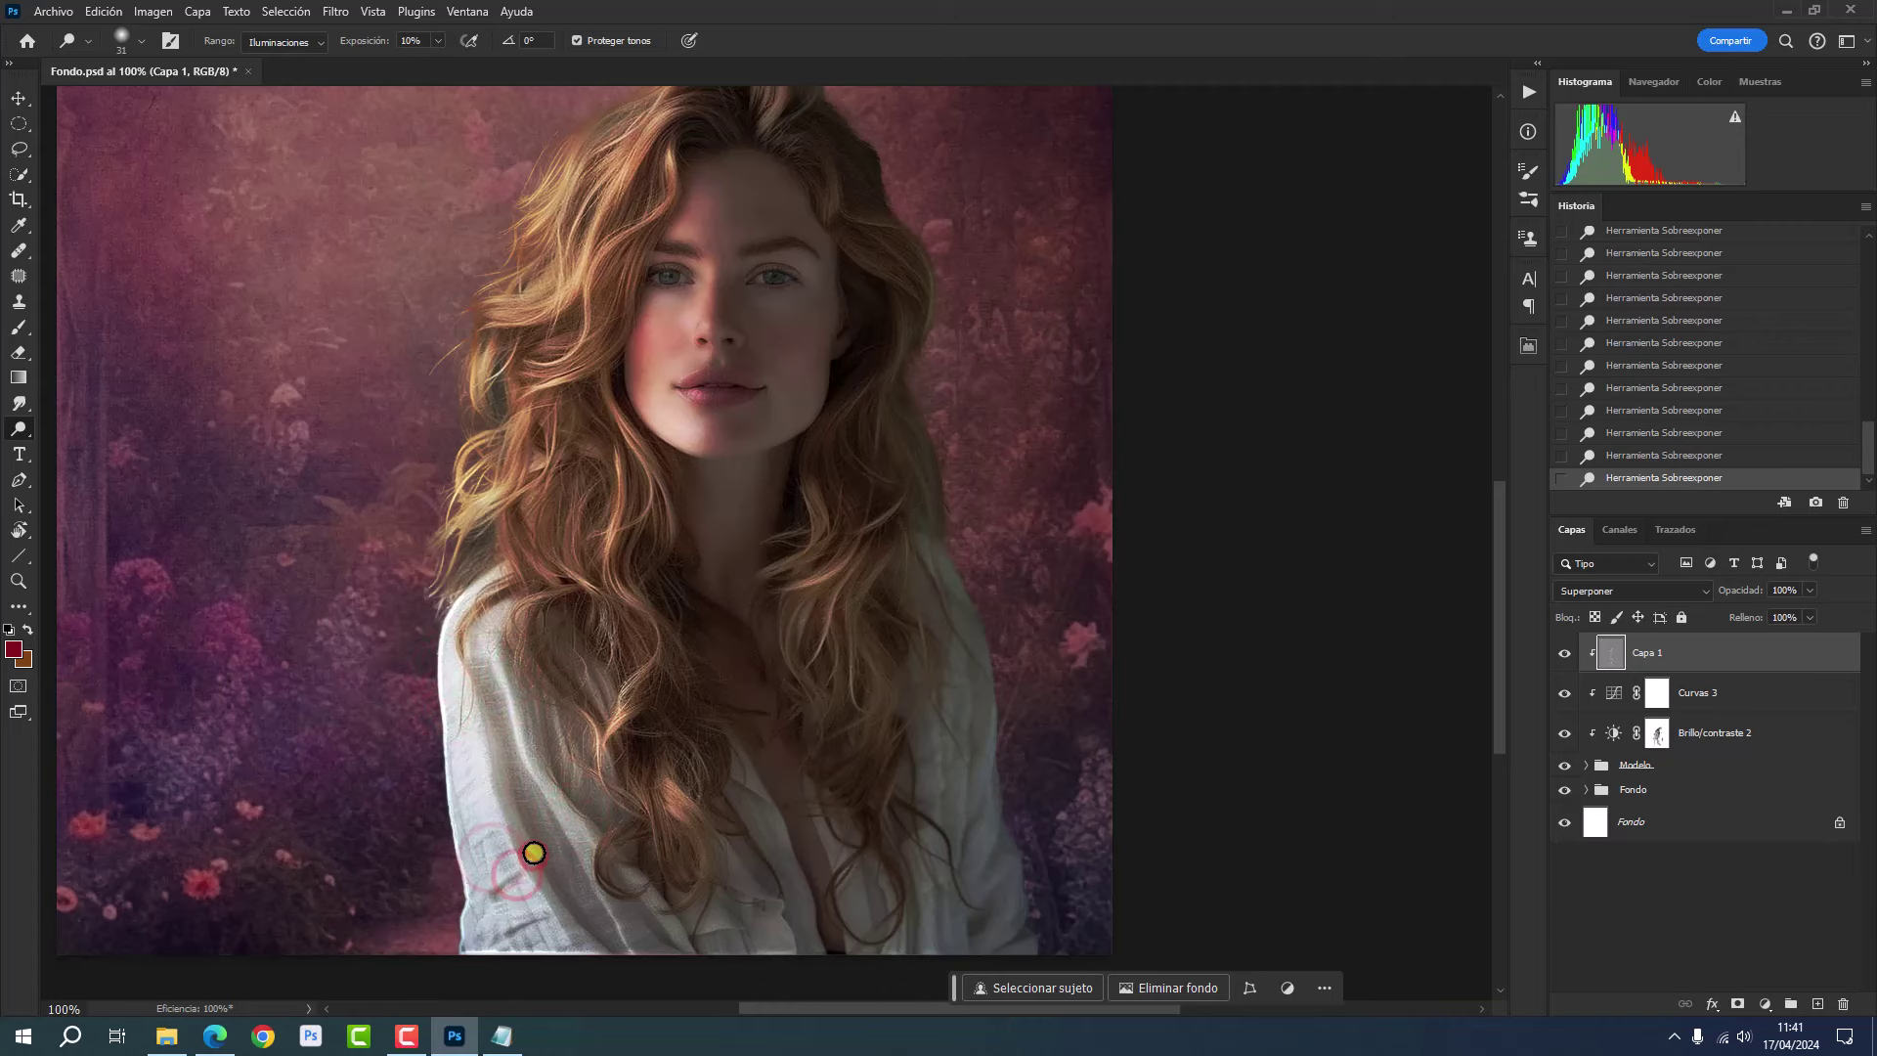
scroll(802, 812, up, 2)
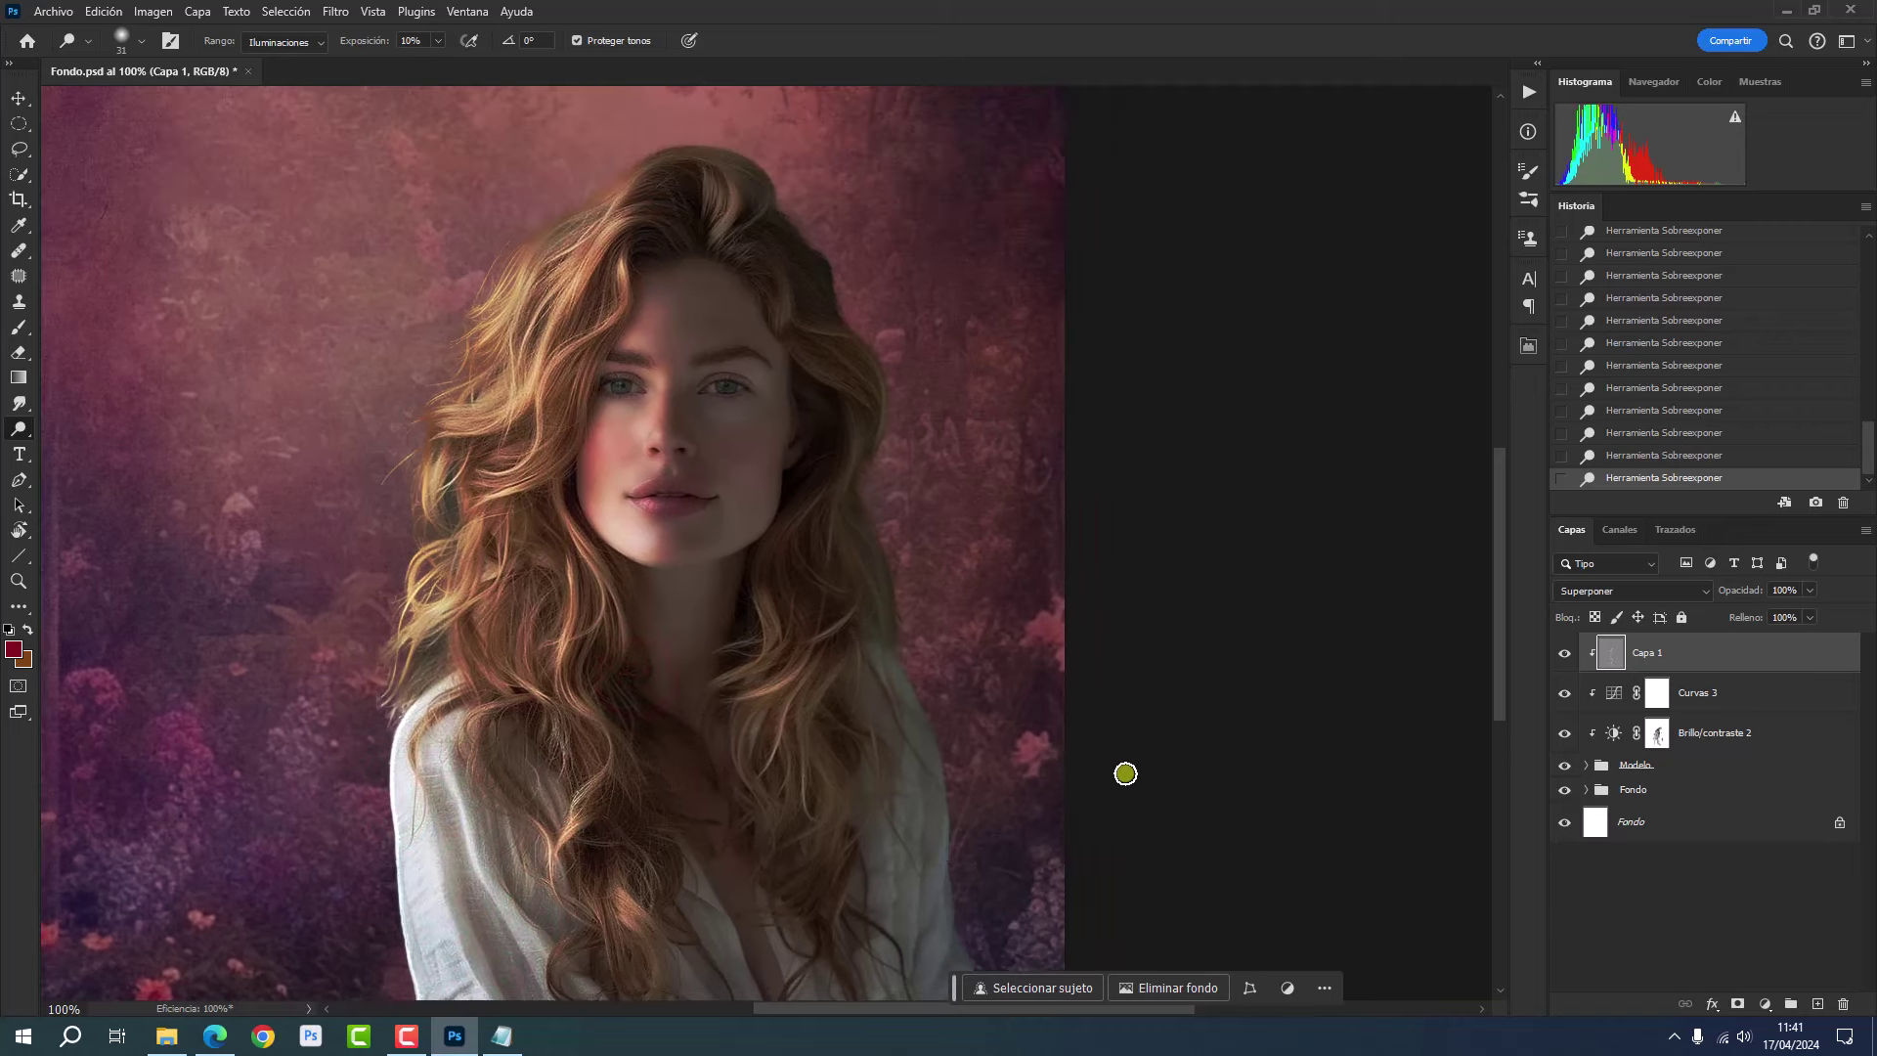
- Brighten both eyes with a smaller brush, then lighten the forehead and cheek
drag(702, 432, 694, 430)
drag(639, 390, 620, 389)
drag(703, 394, 739, 393)
key(bracketright)
key(bracketright)
key(bracketright)
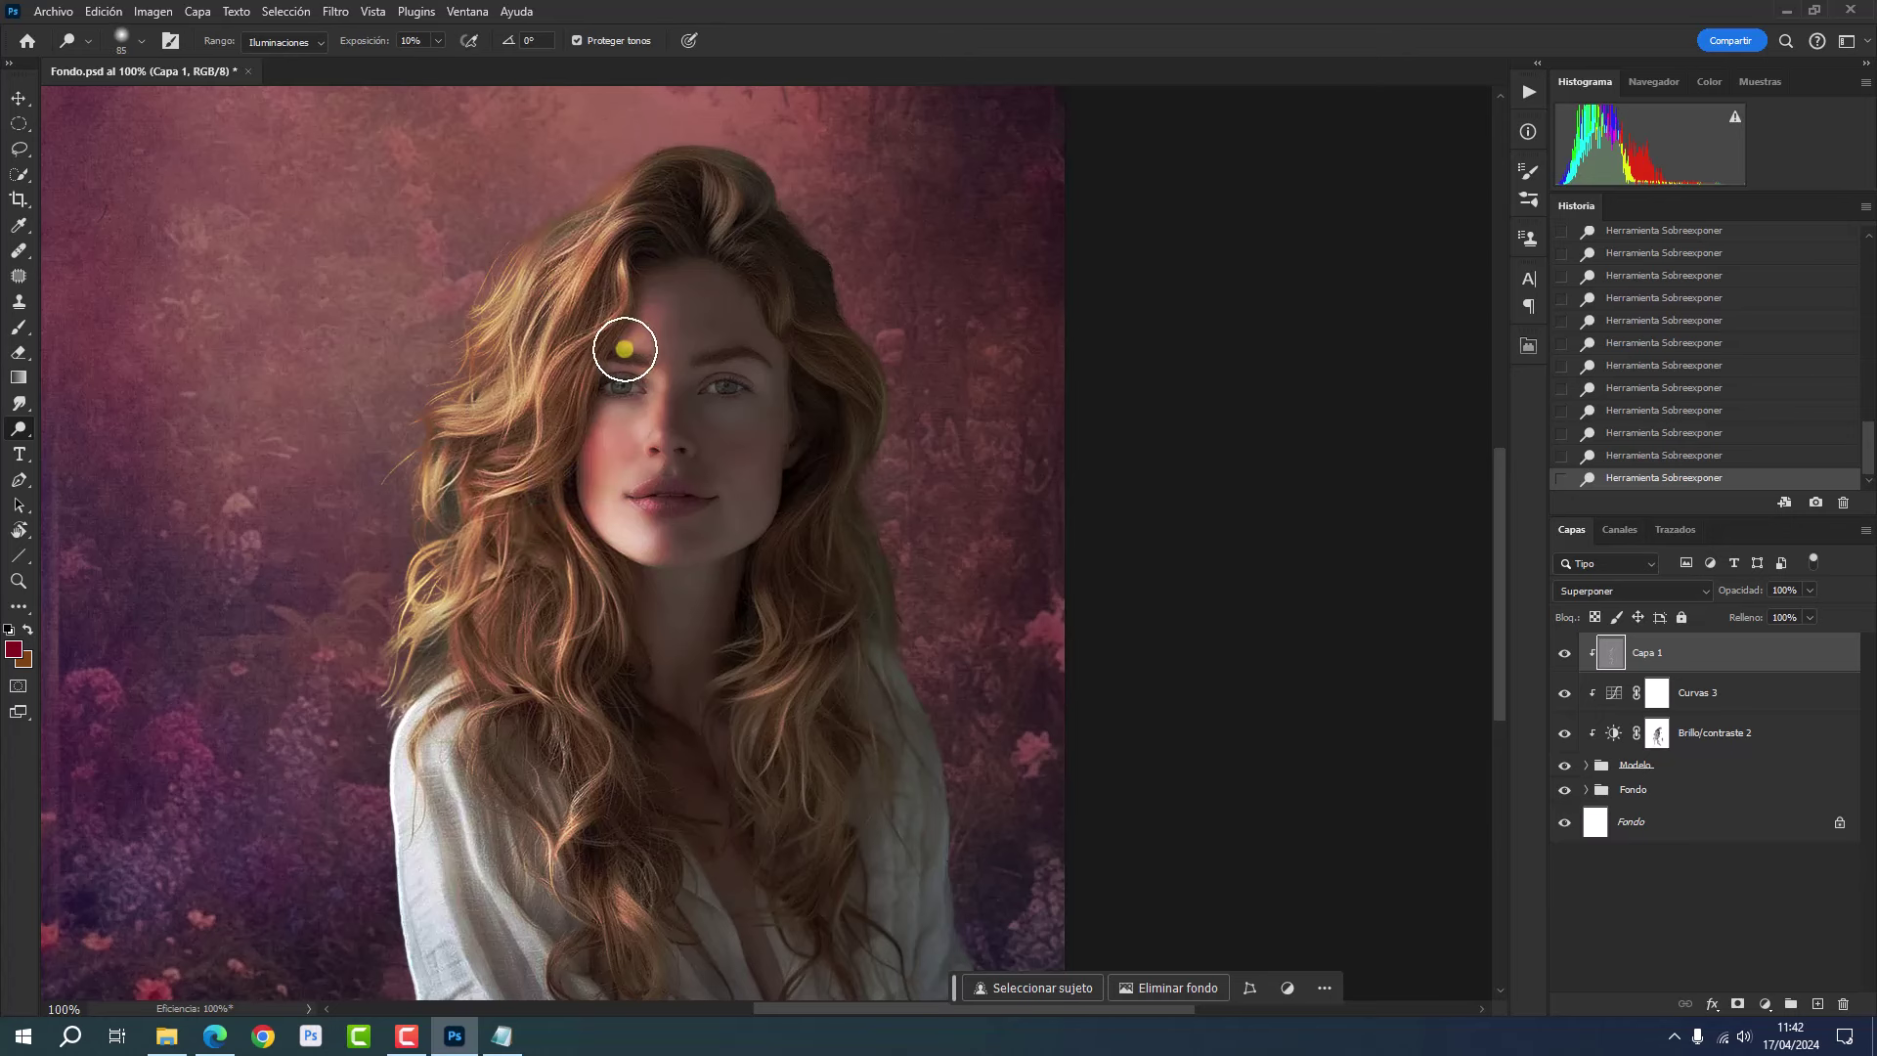
drag(620, 335, 645, 326)
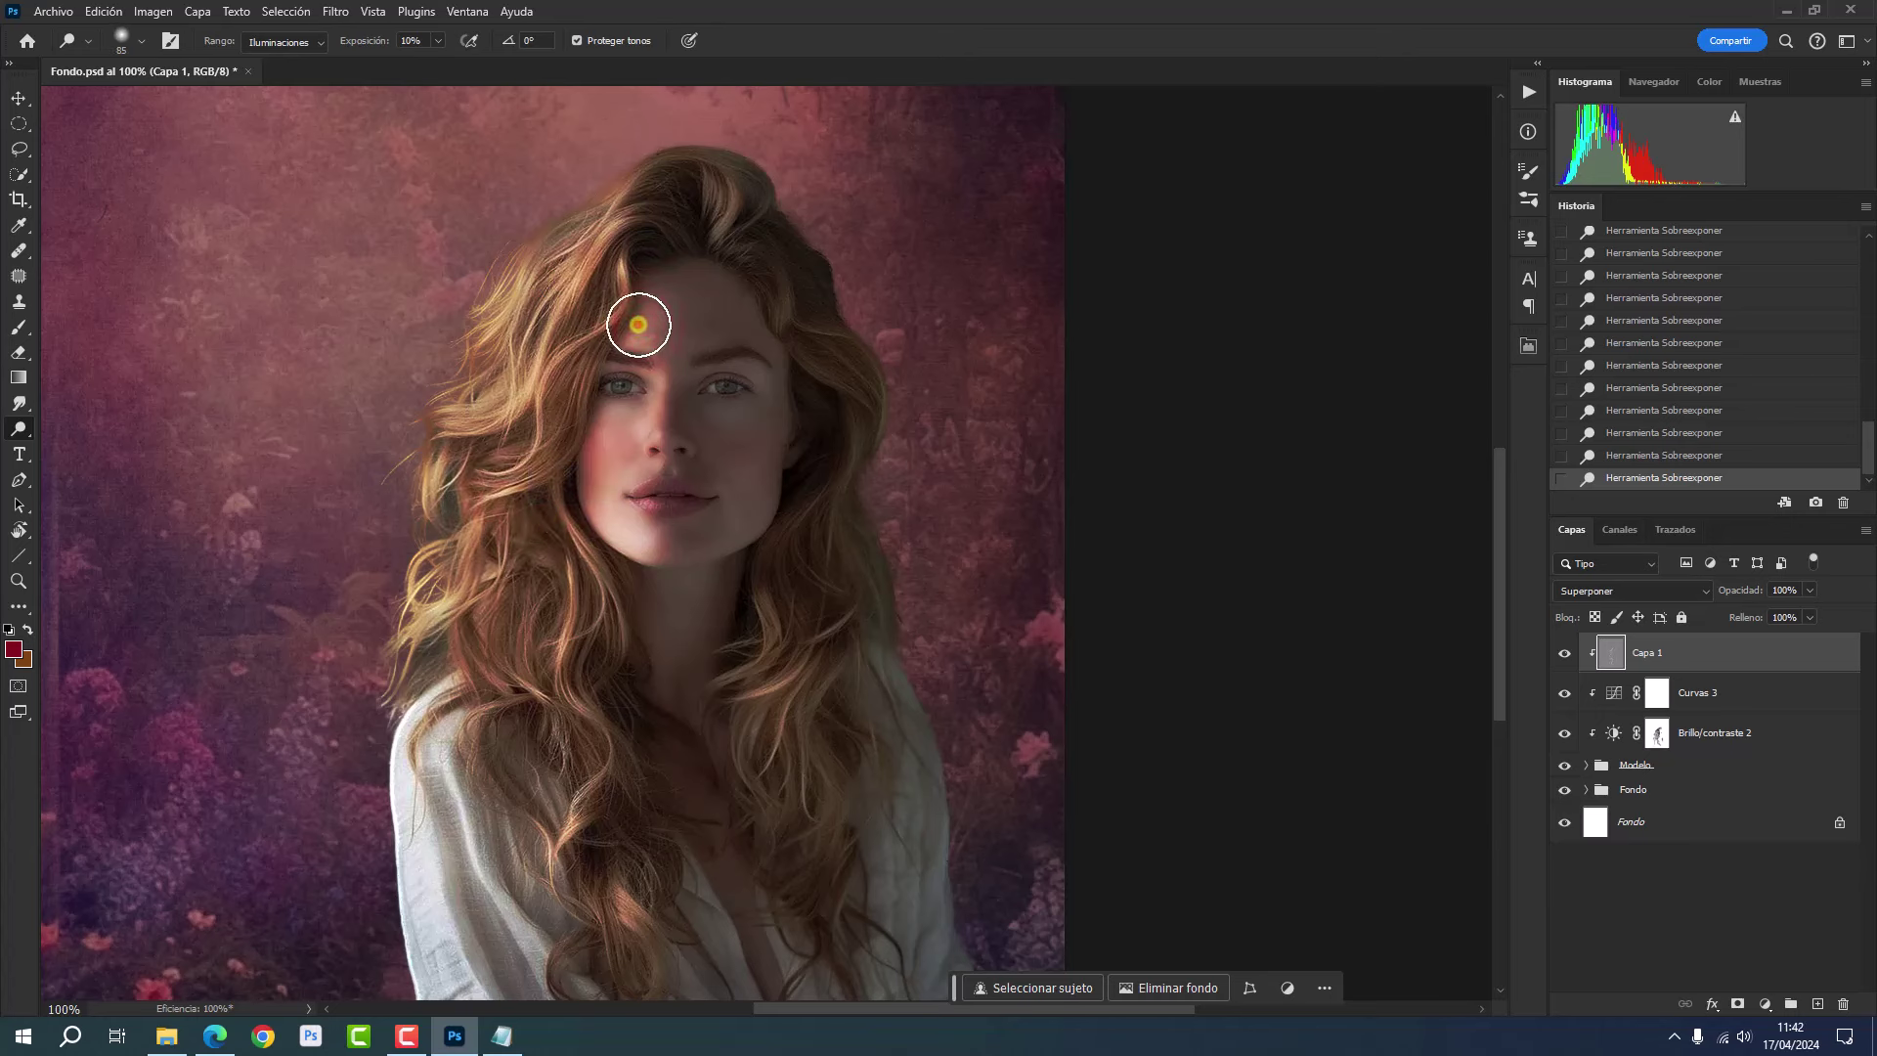
mouse_move(644, 326)
mouse_down()
mouse_move(622, 430)
mouse_move(636, 495)
mouse_move(602, 447)
mouse_move(599, 477)
mouse_up()
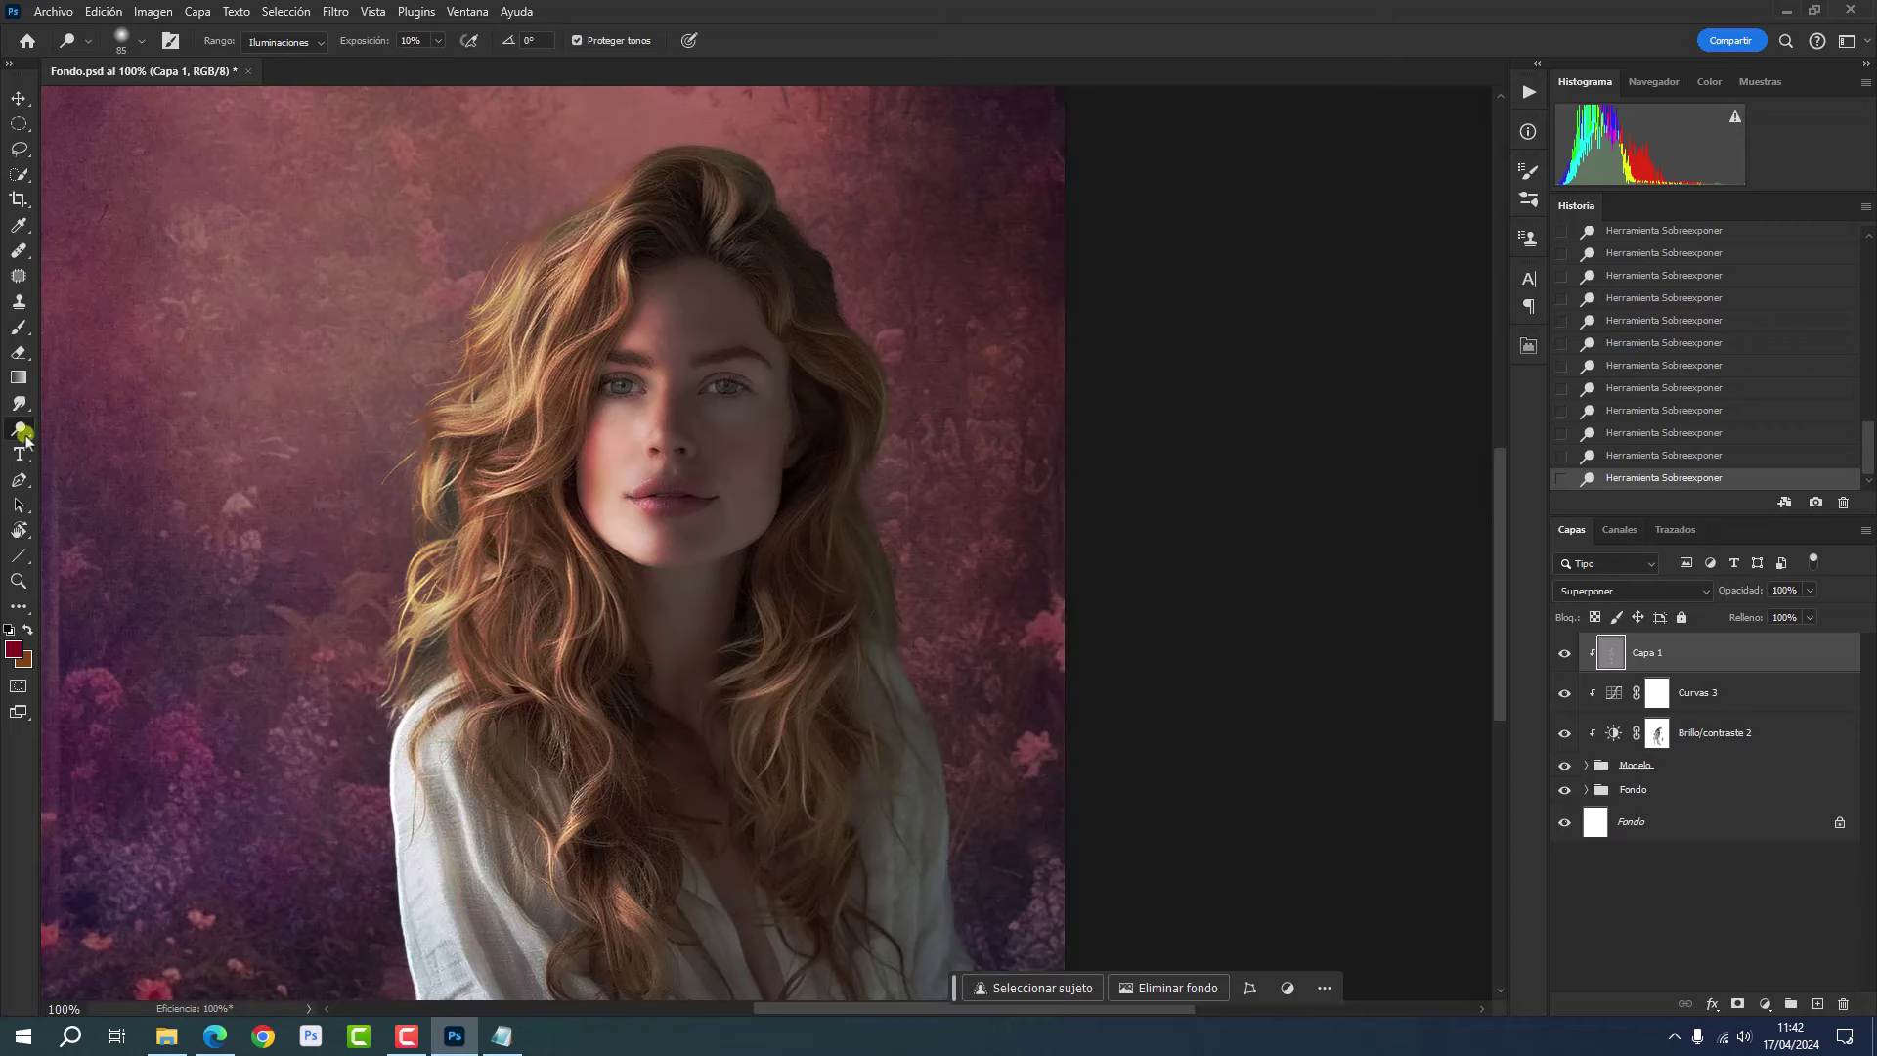
drag(22, 432, 67, 450)
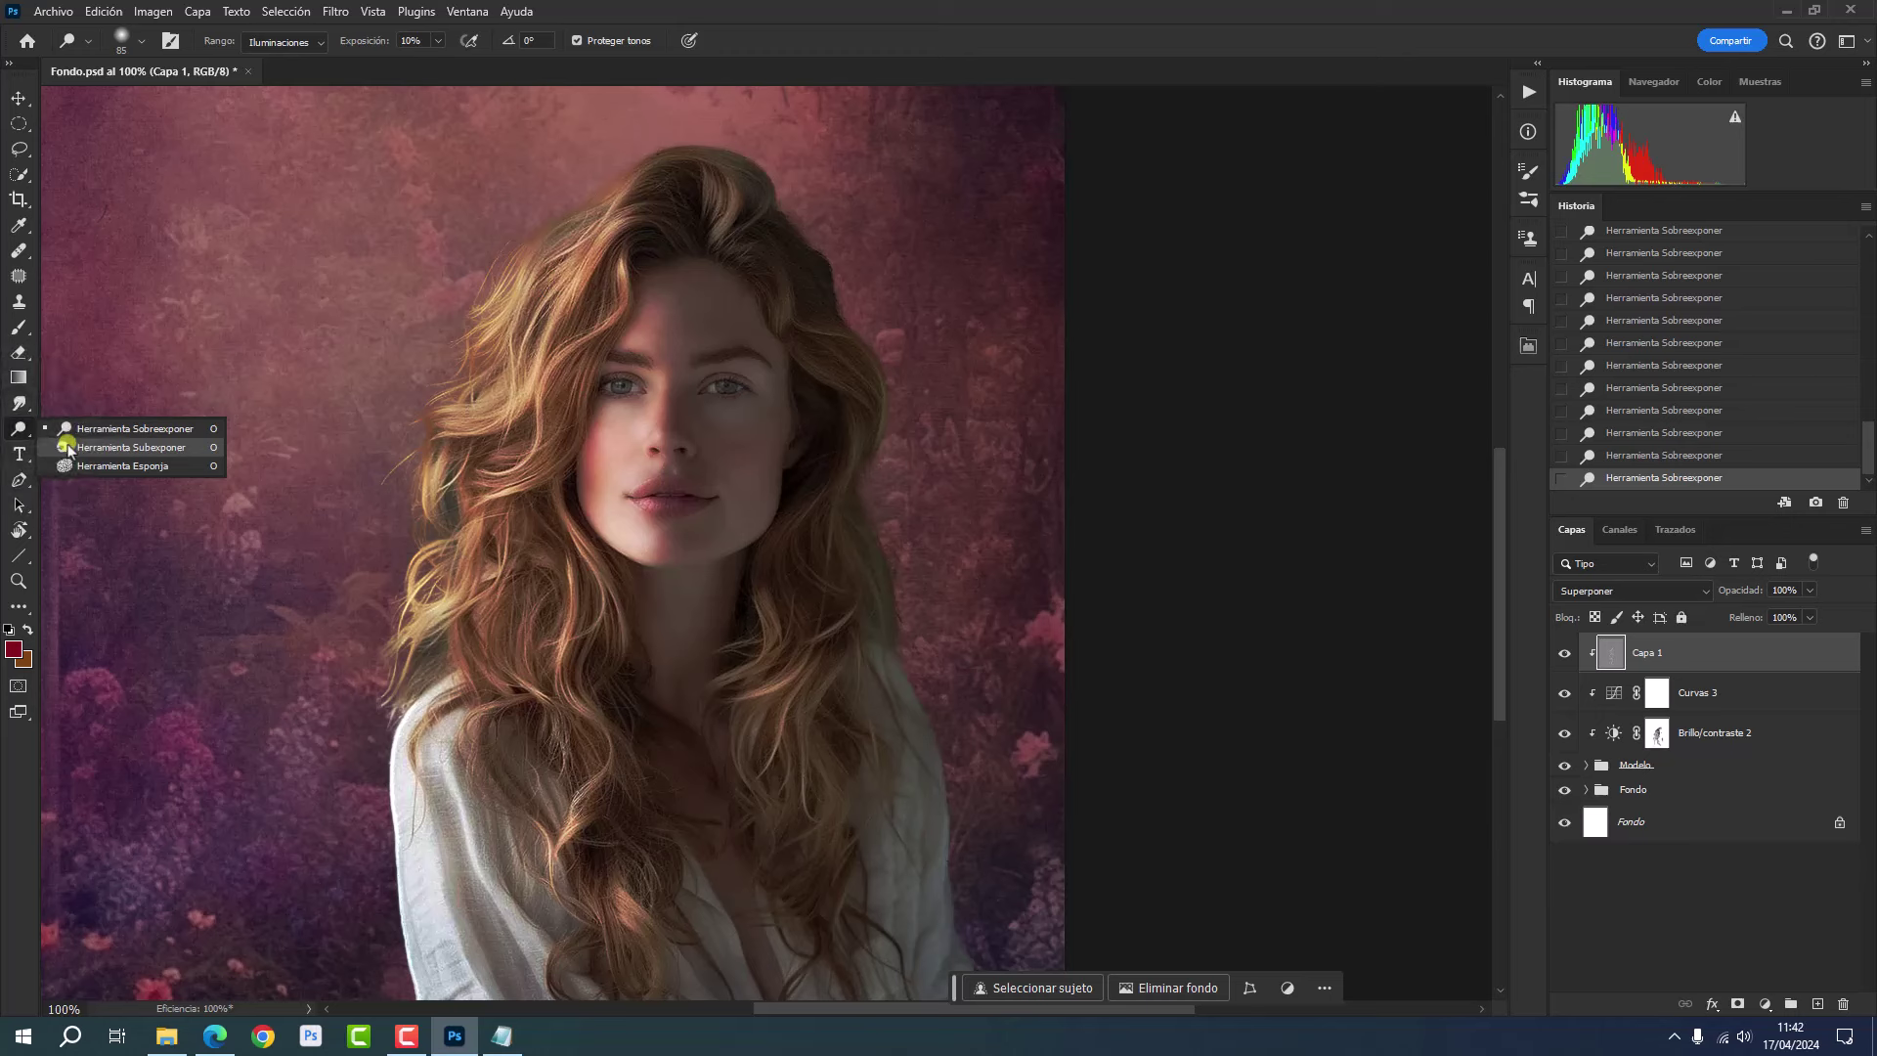
- Burn shirt and lower-hair shadows with Subexponer (Sombras, 20%), then fit the image to the window
click(68, 448)
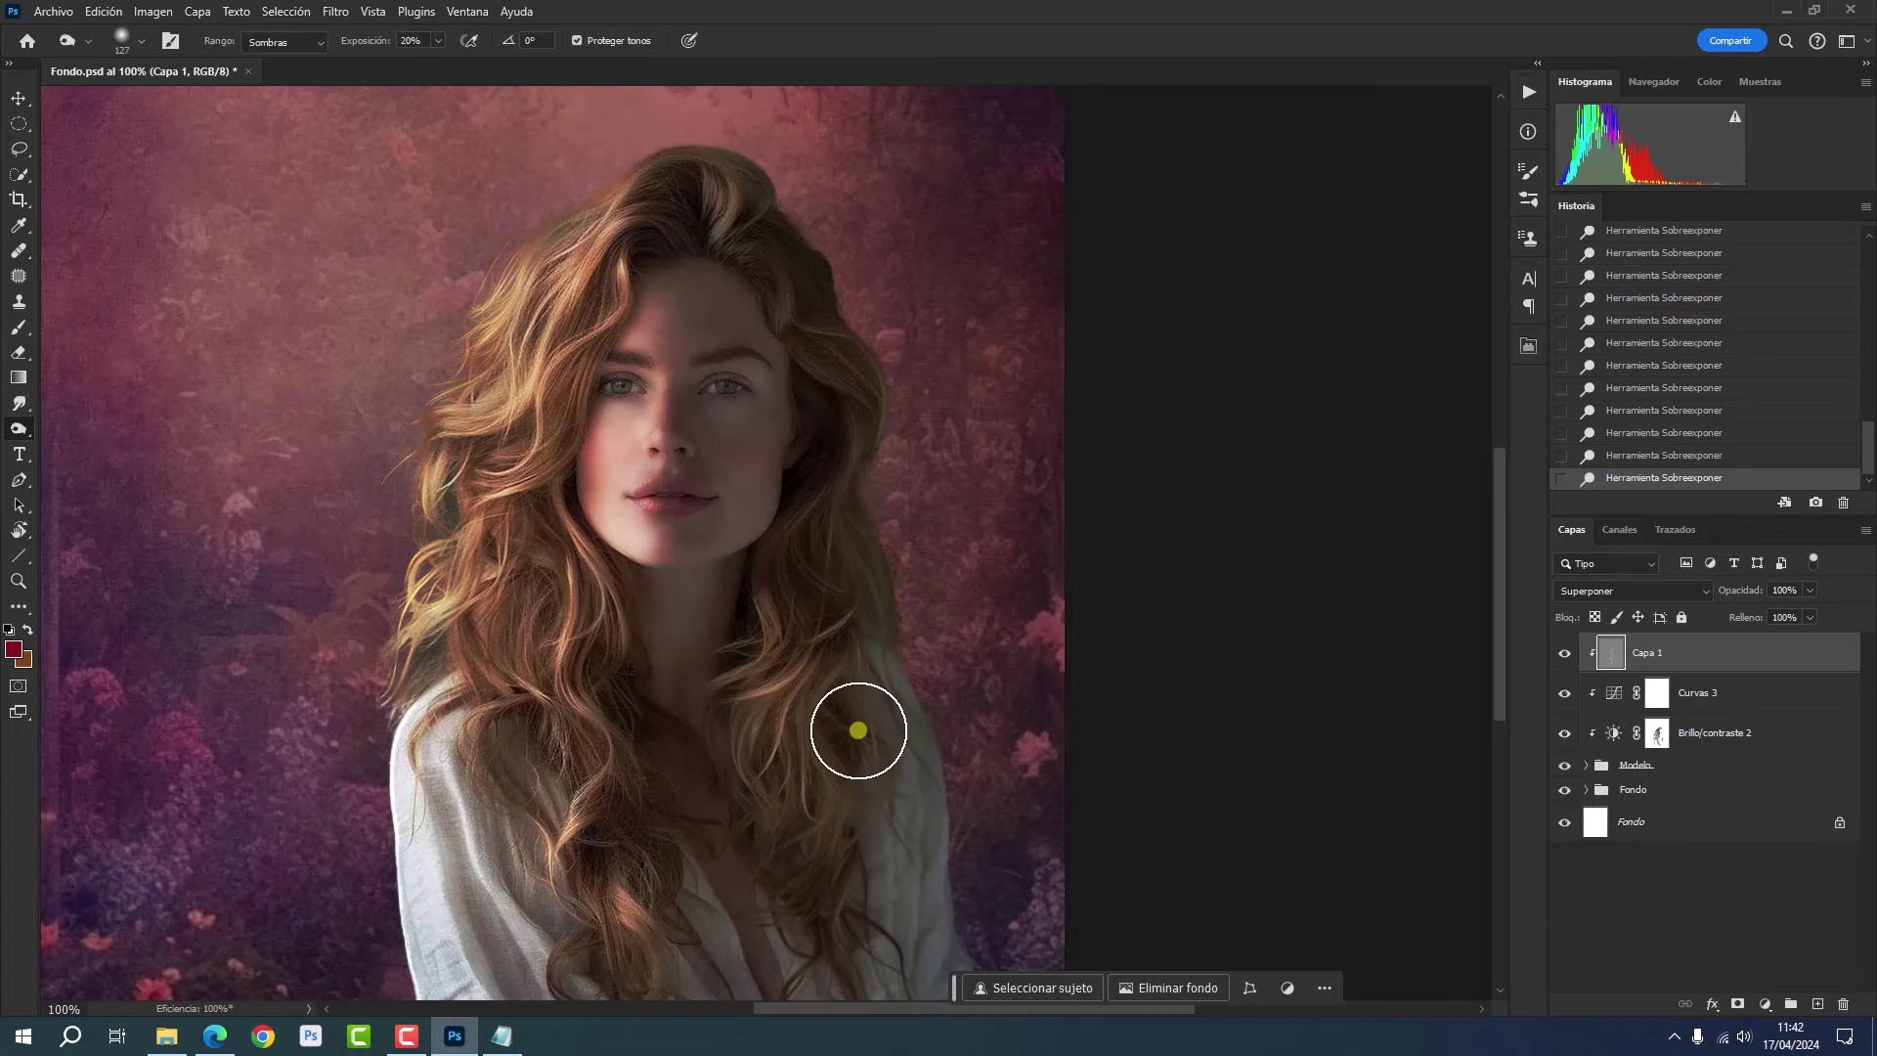
click(885, 731)
click(909, 840)
click(910, 889)
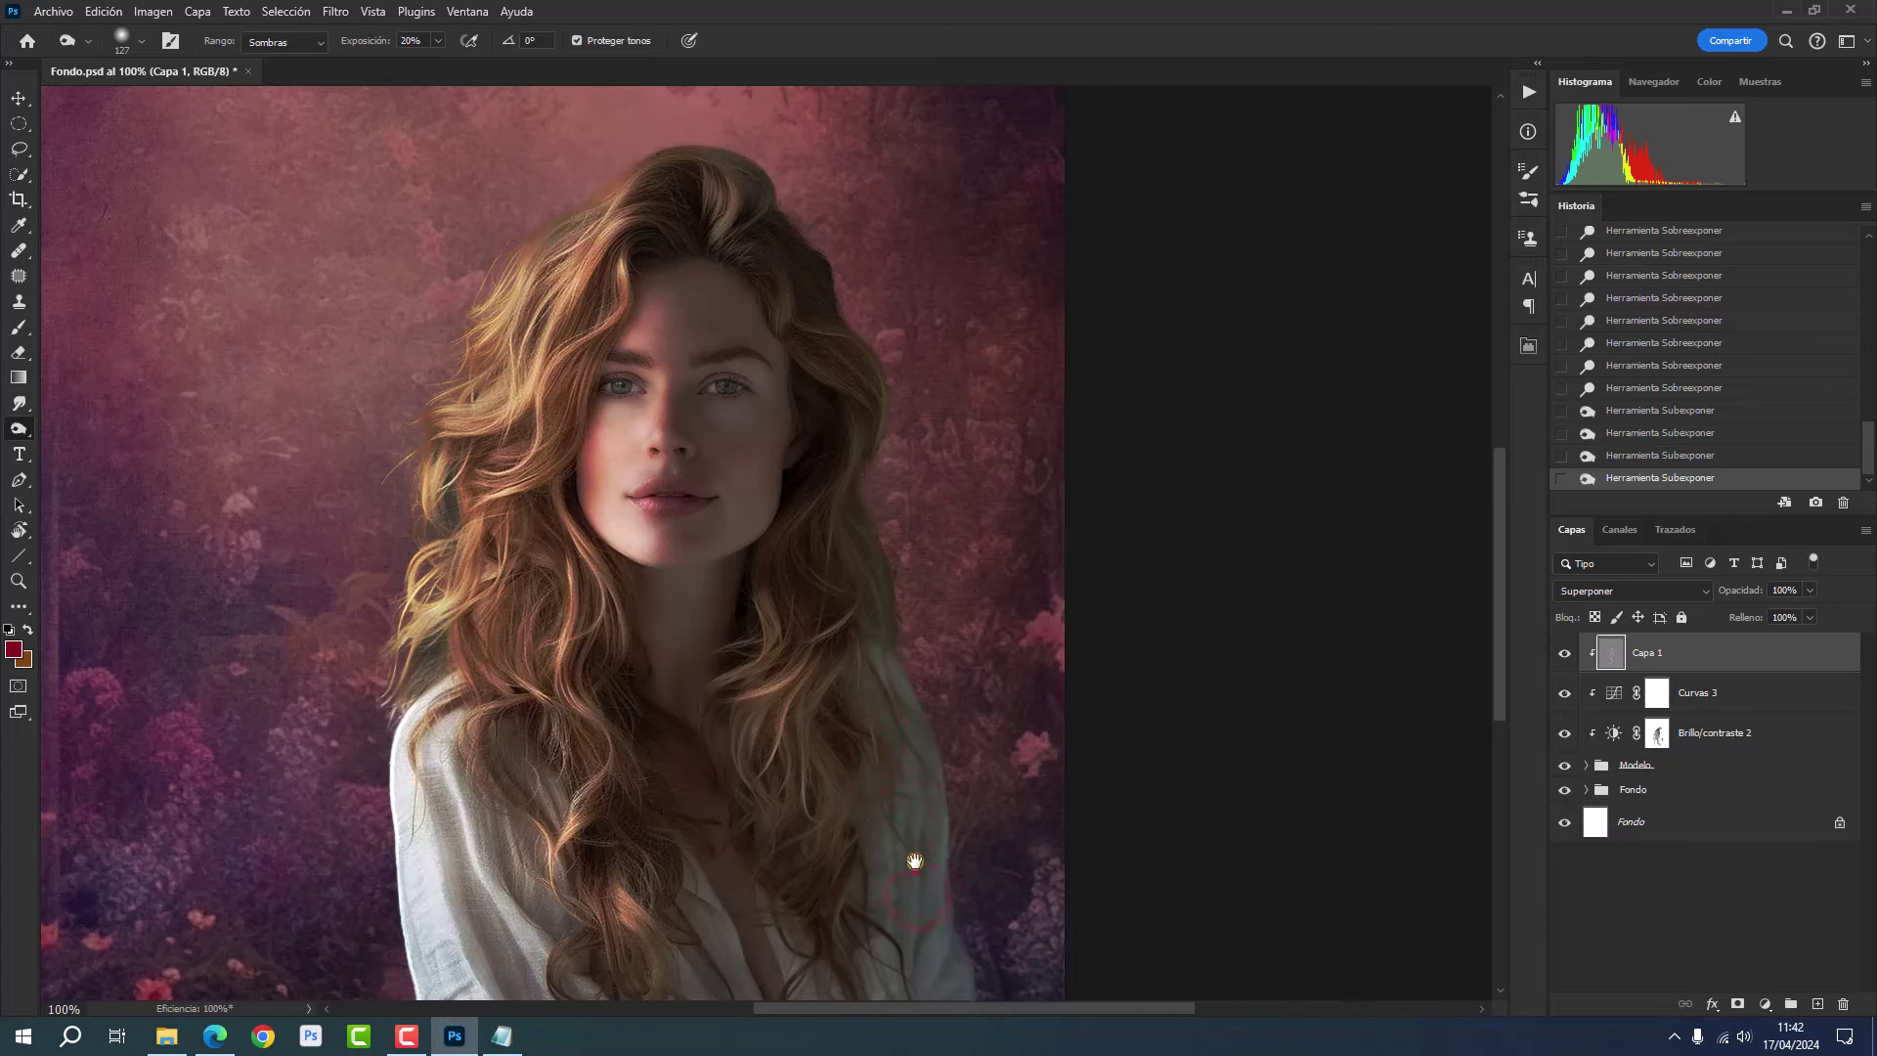
mouse_move(916, 873)
mouse_down()
mouse_move(918, 625)
mouse_move(783, 721)
mouse_up()
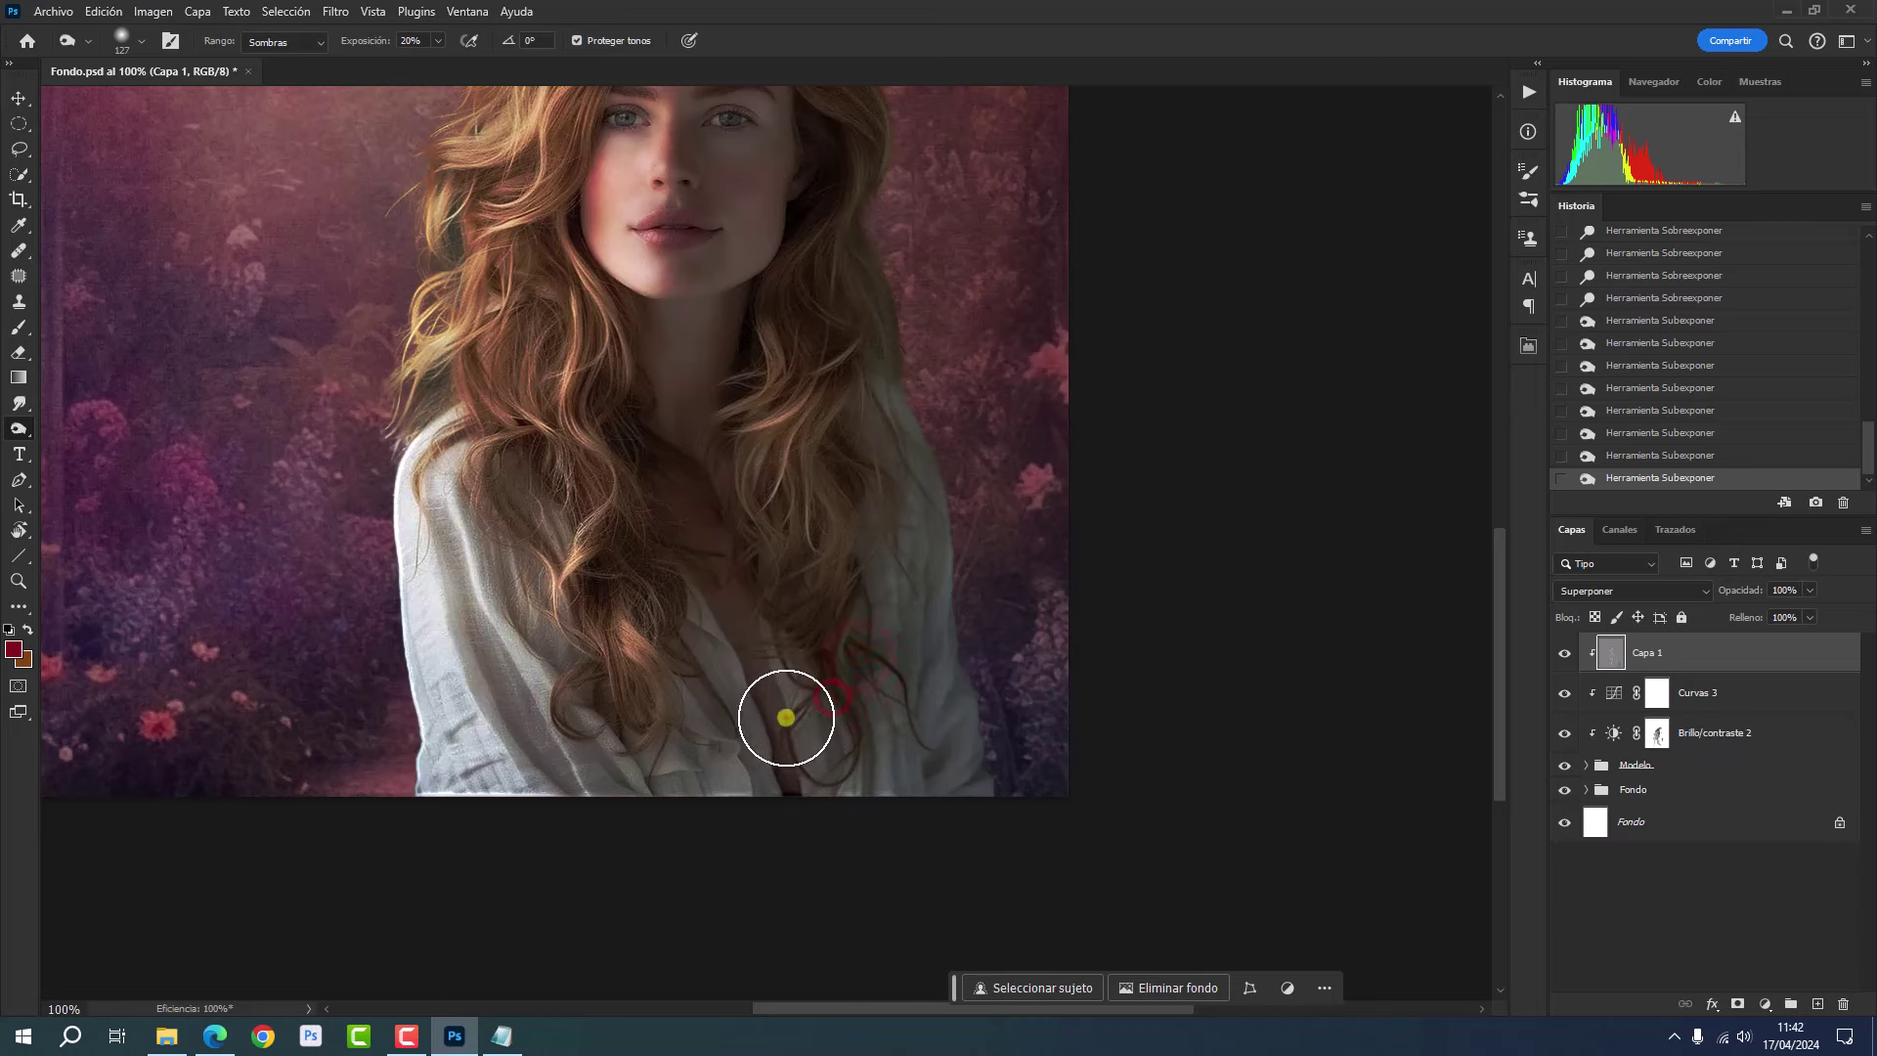
drag(869, 626, 884, 694)
drag(831, 548, 802, 777)
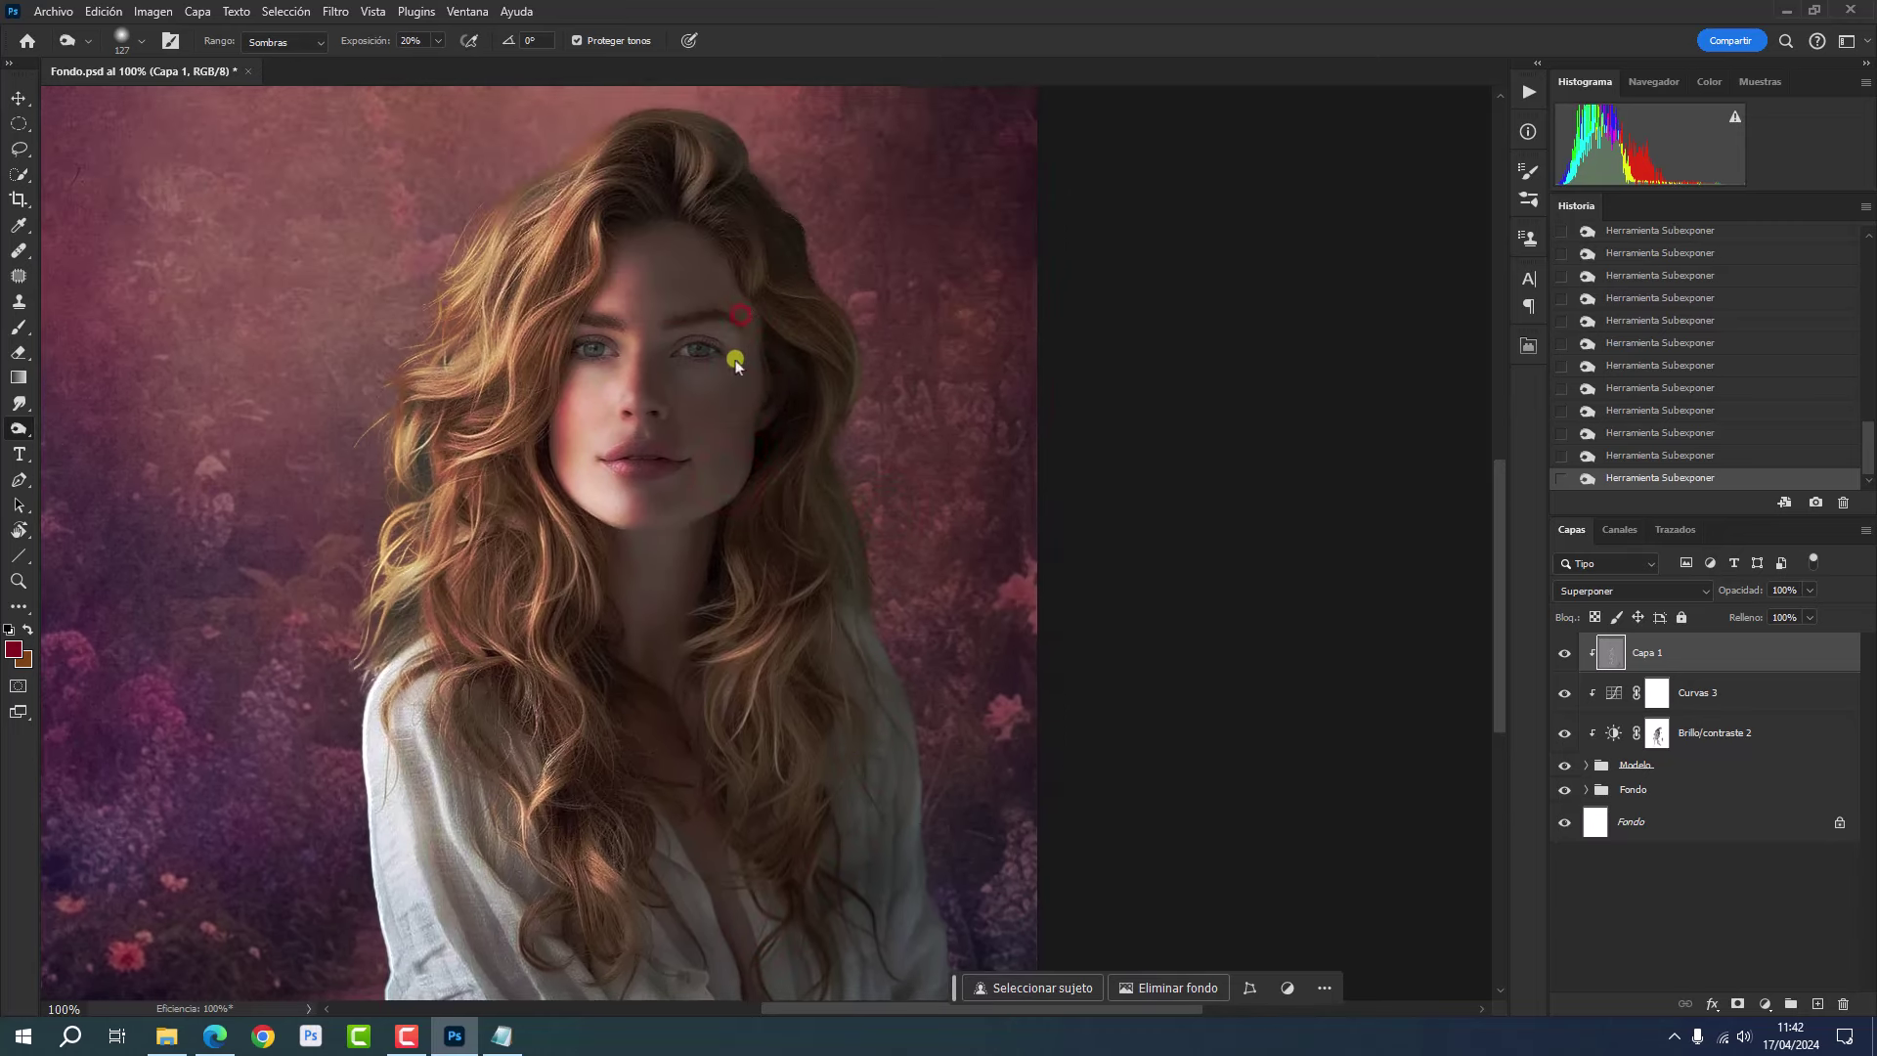
click(712, 280)
key(ctrl+0)
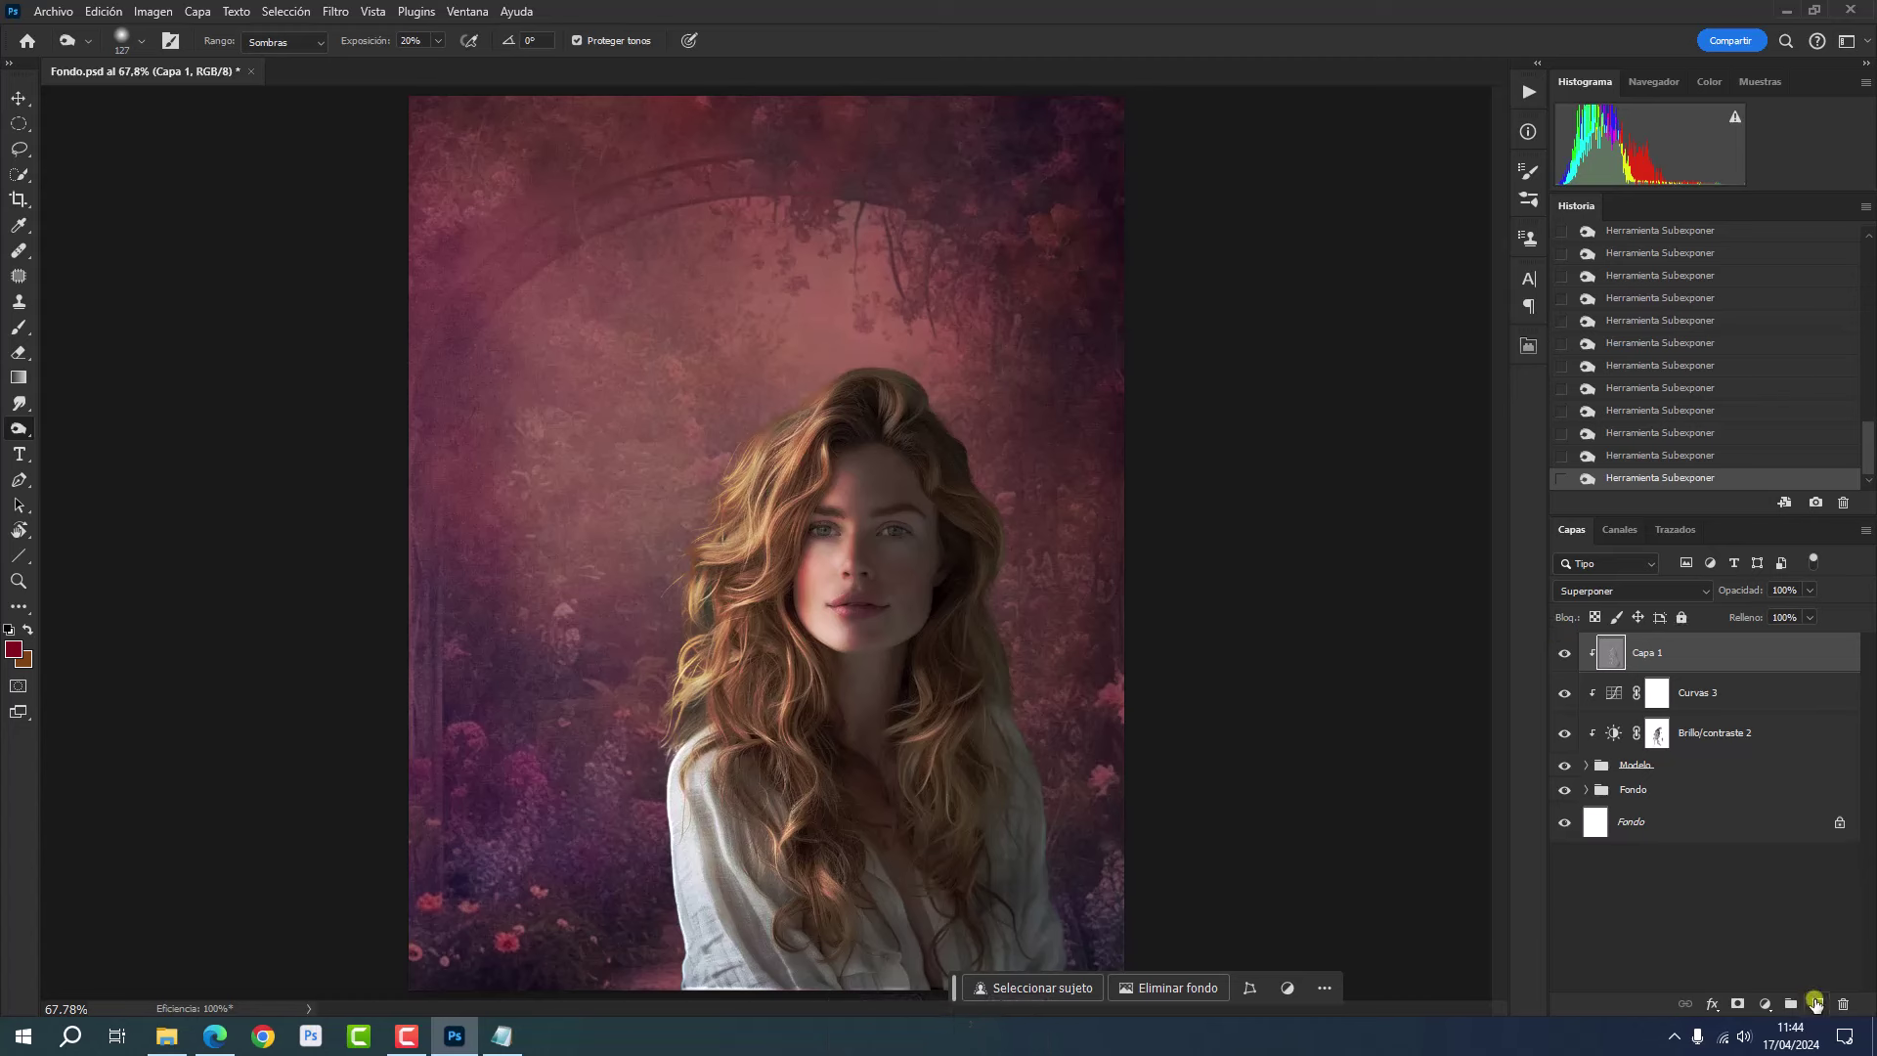
- Add Capa 2 clipped to Capa 1 in Luz suave mode, with dark red 6c0615 as foreground
click(1814, 1004)
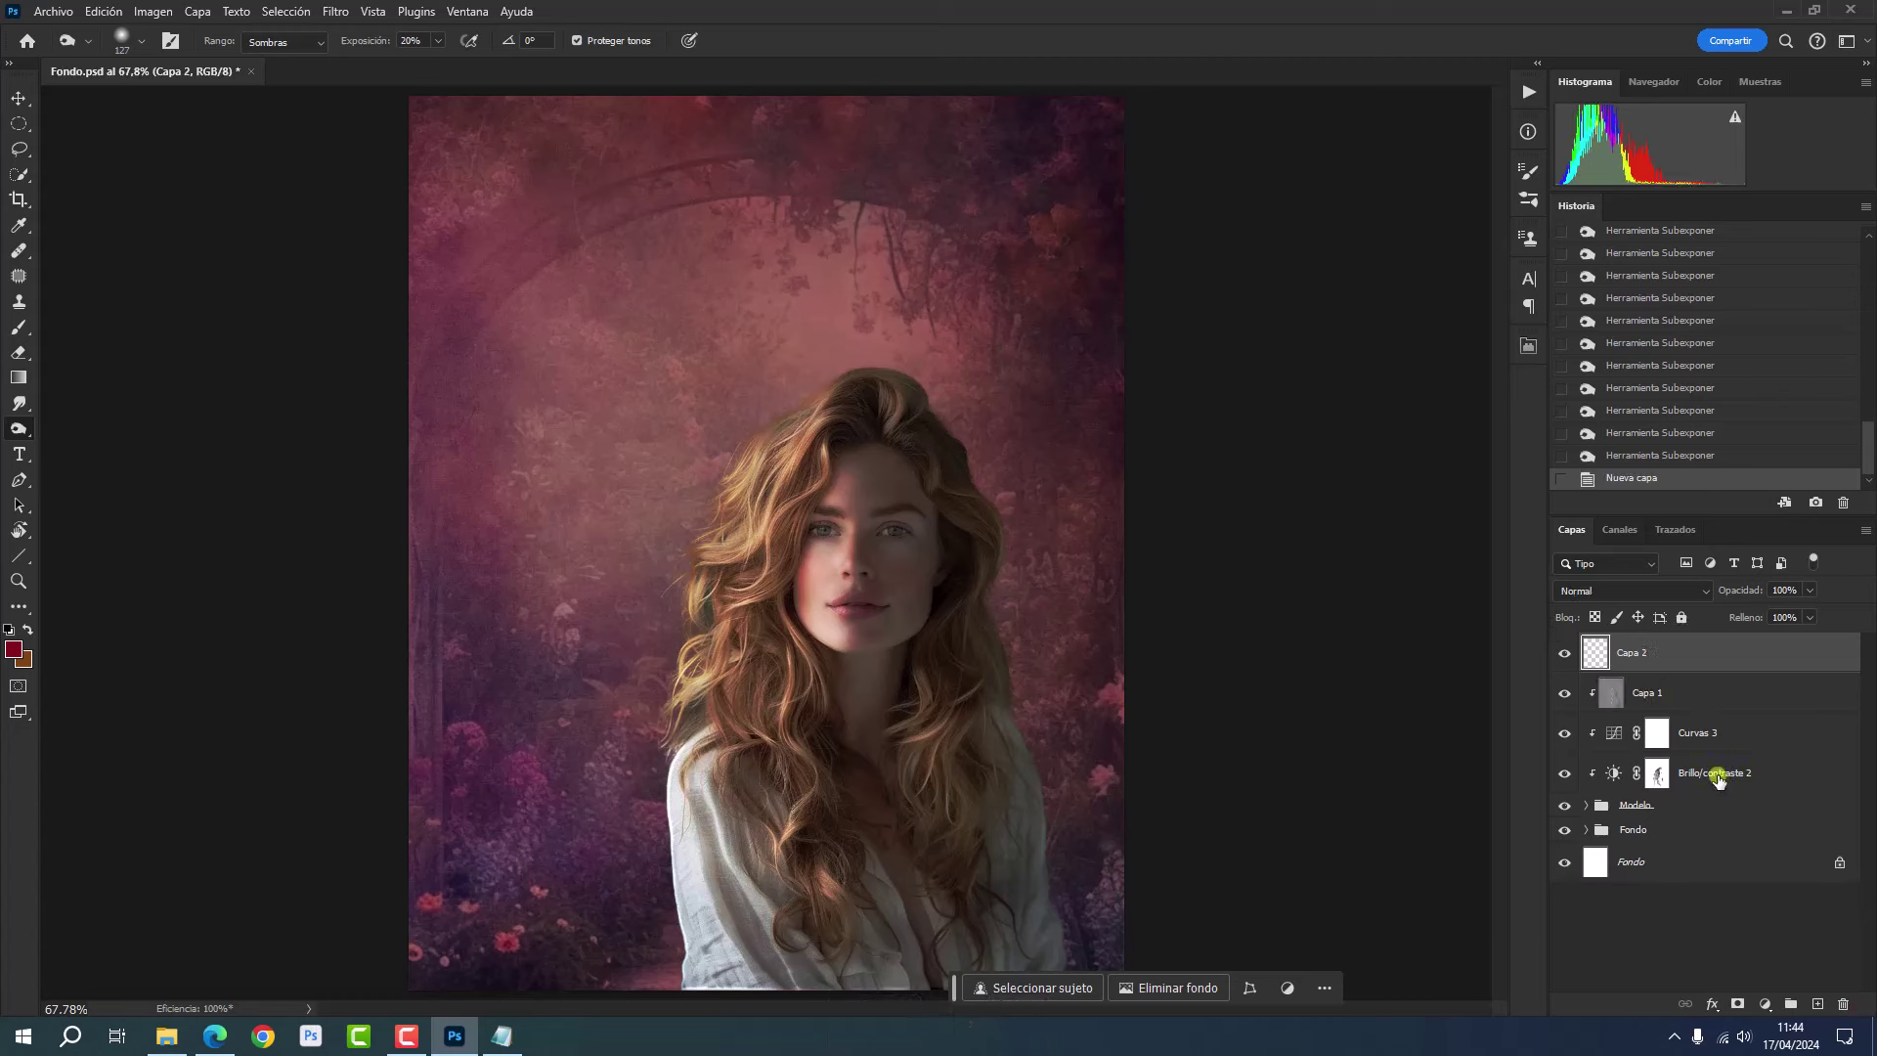
alt+click(1698, 675)
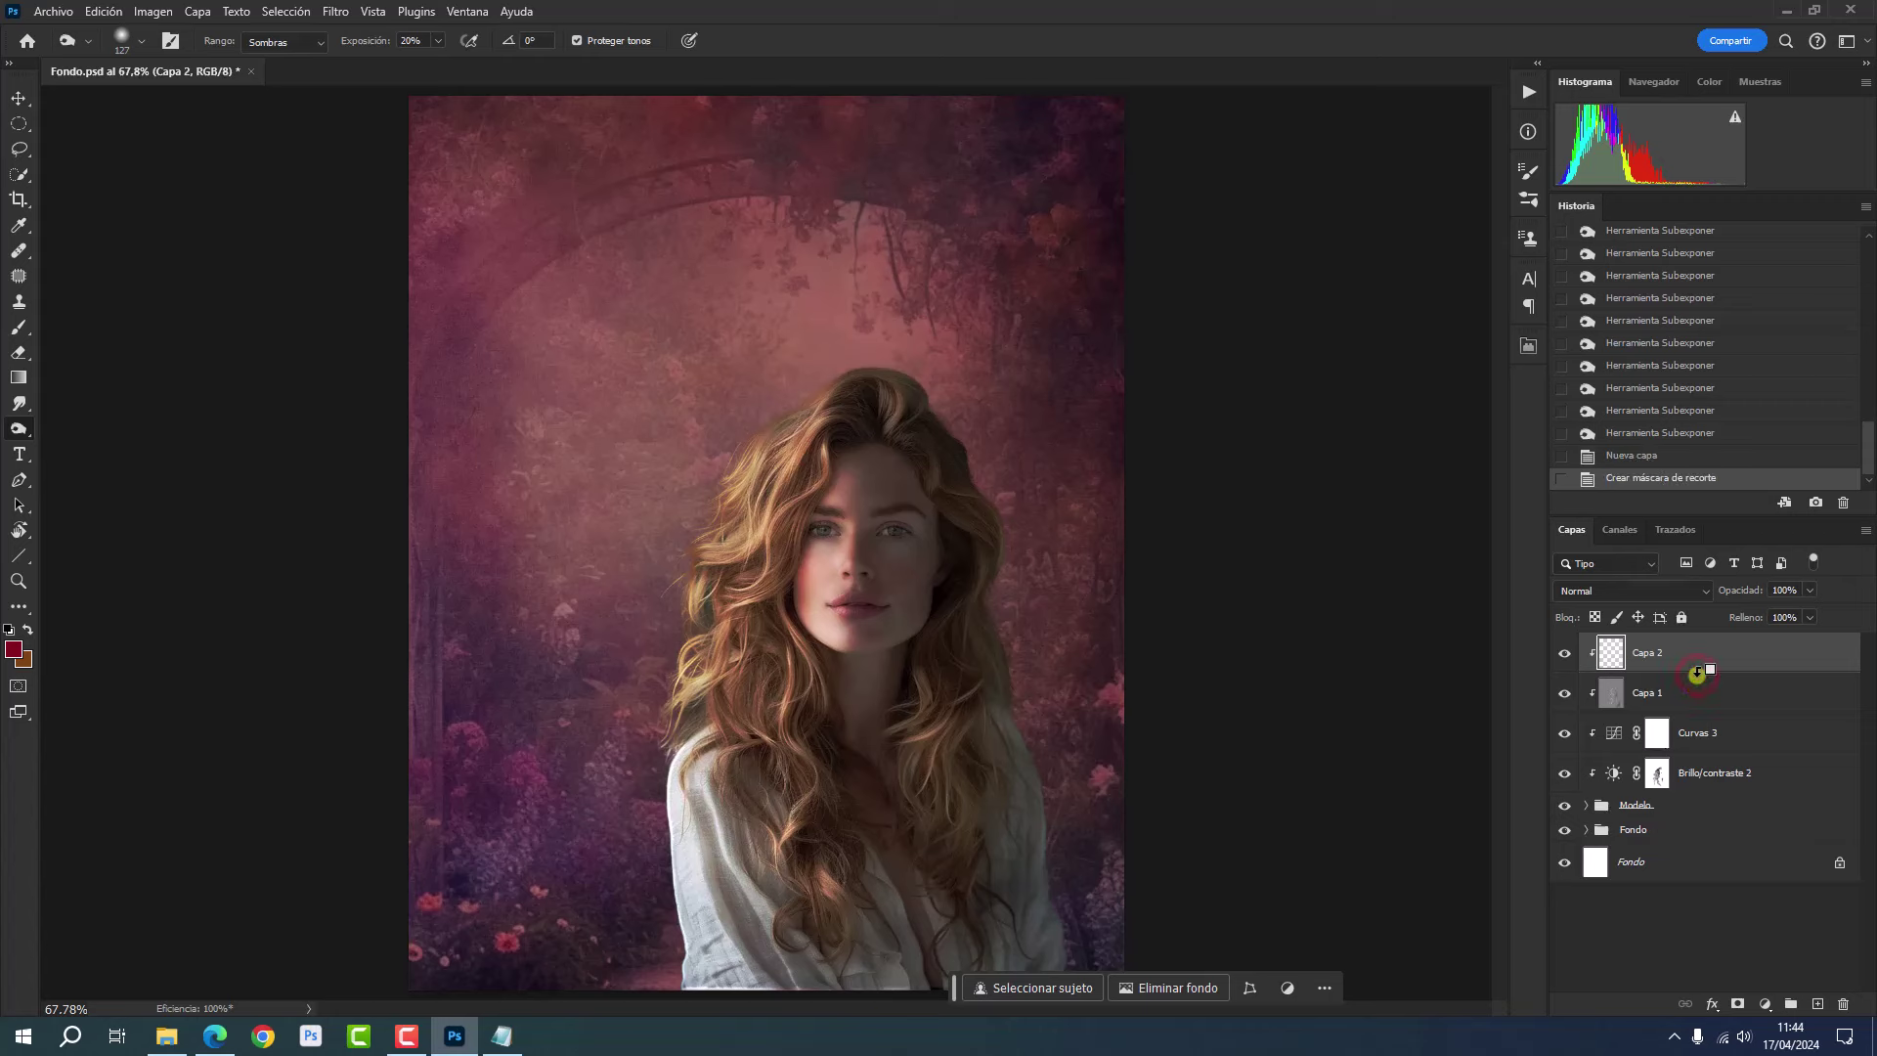
click(1641, 591)
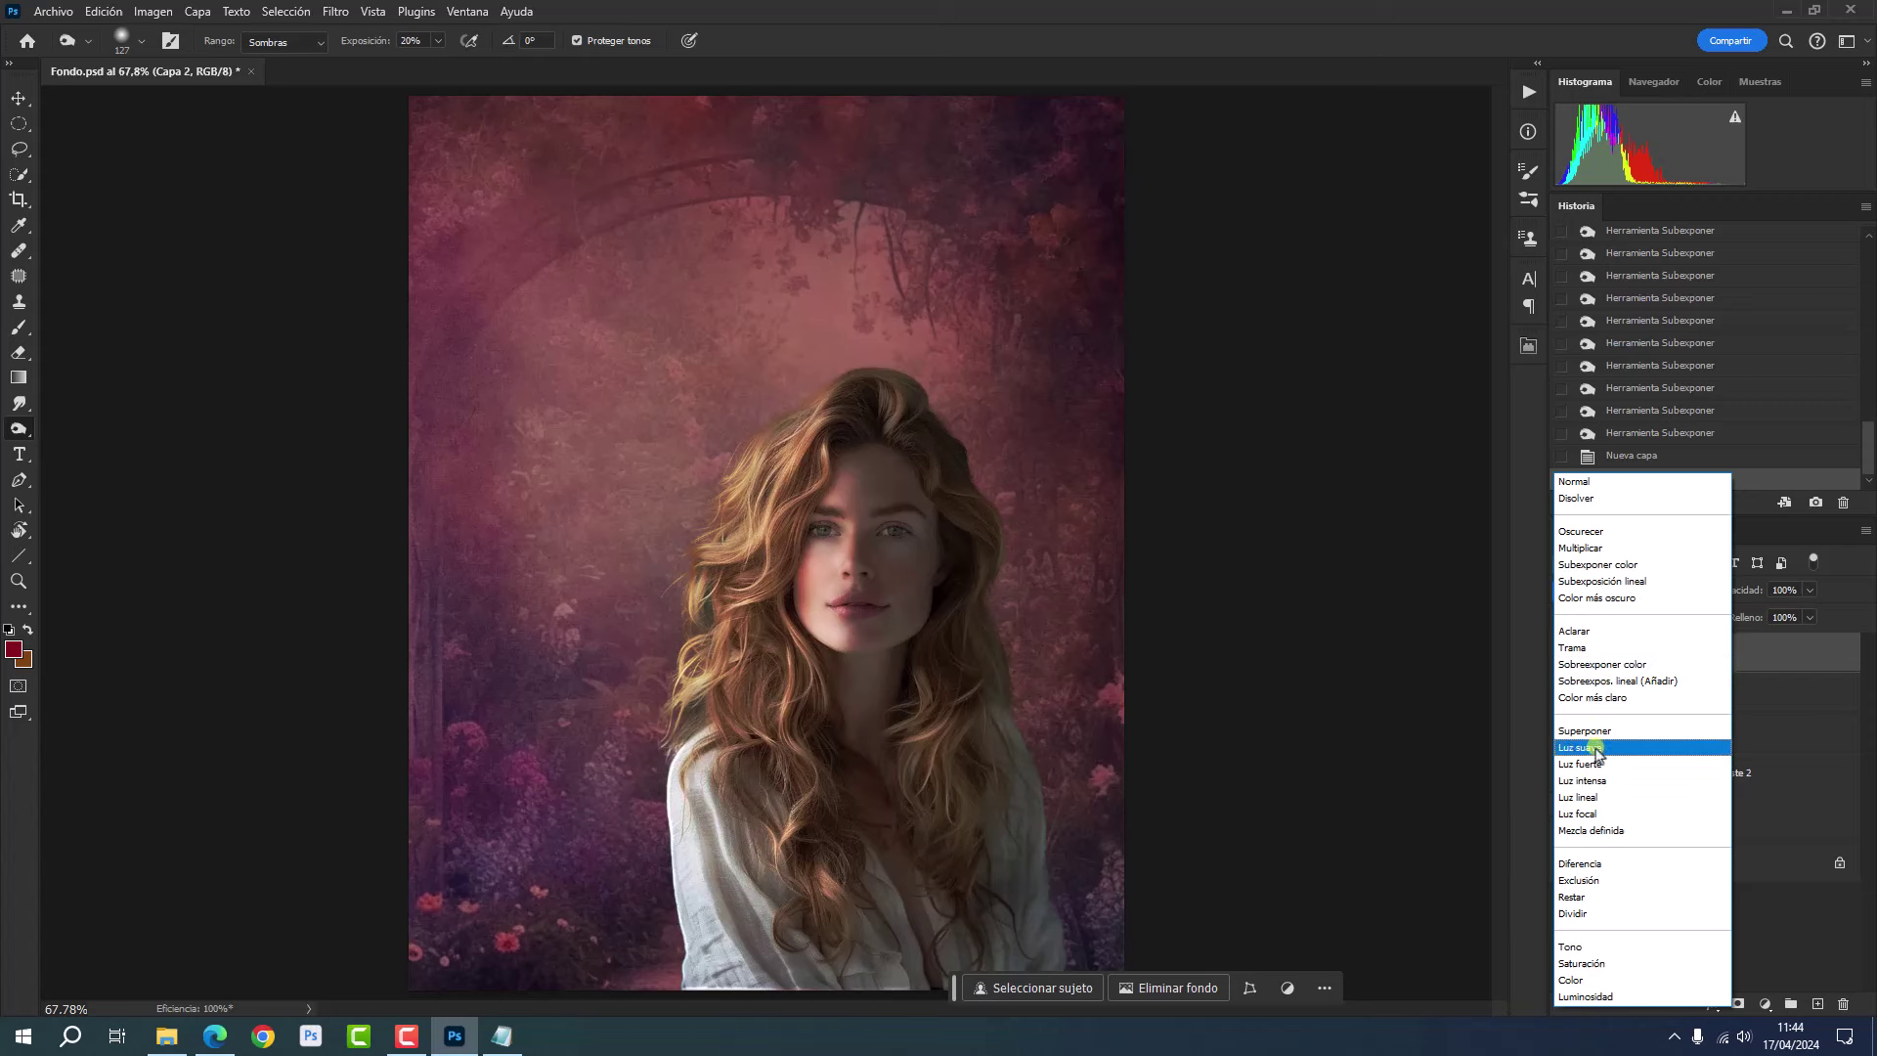
click(1597, 749)
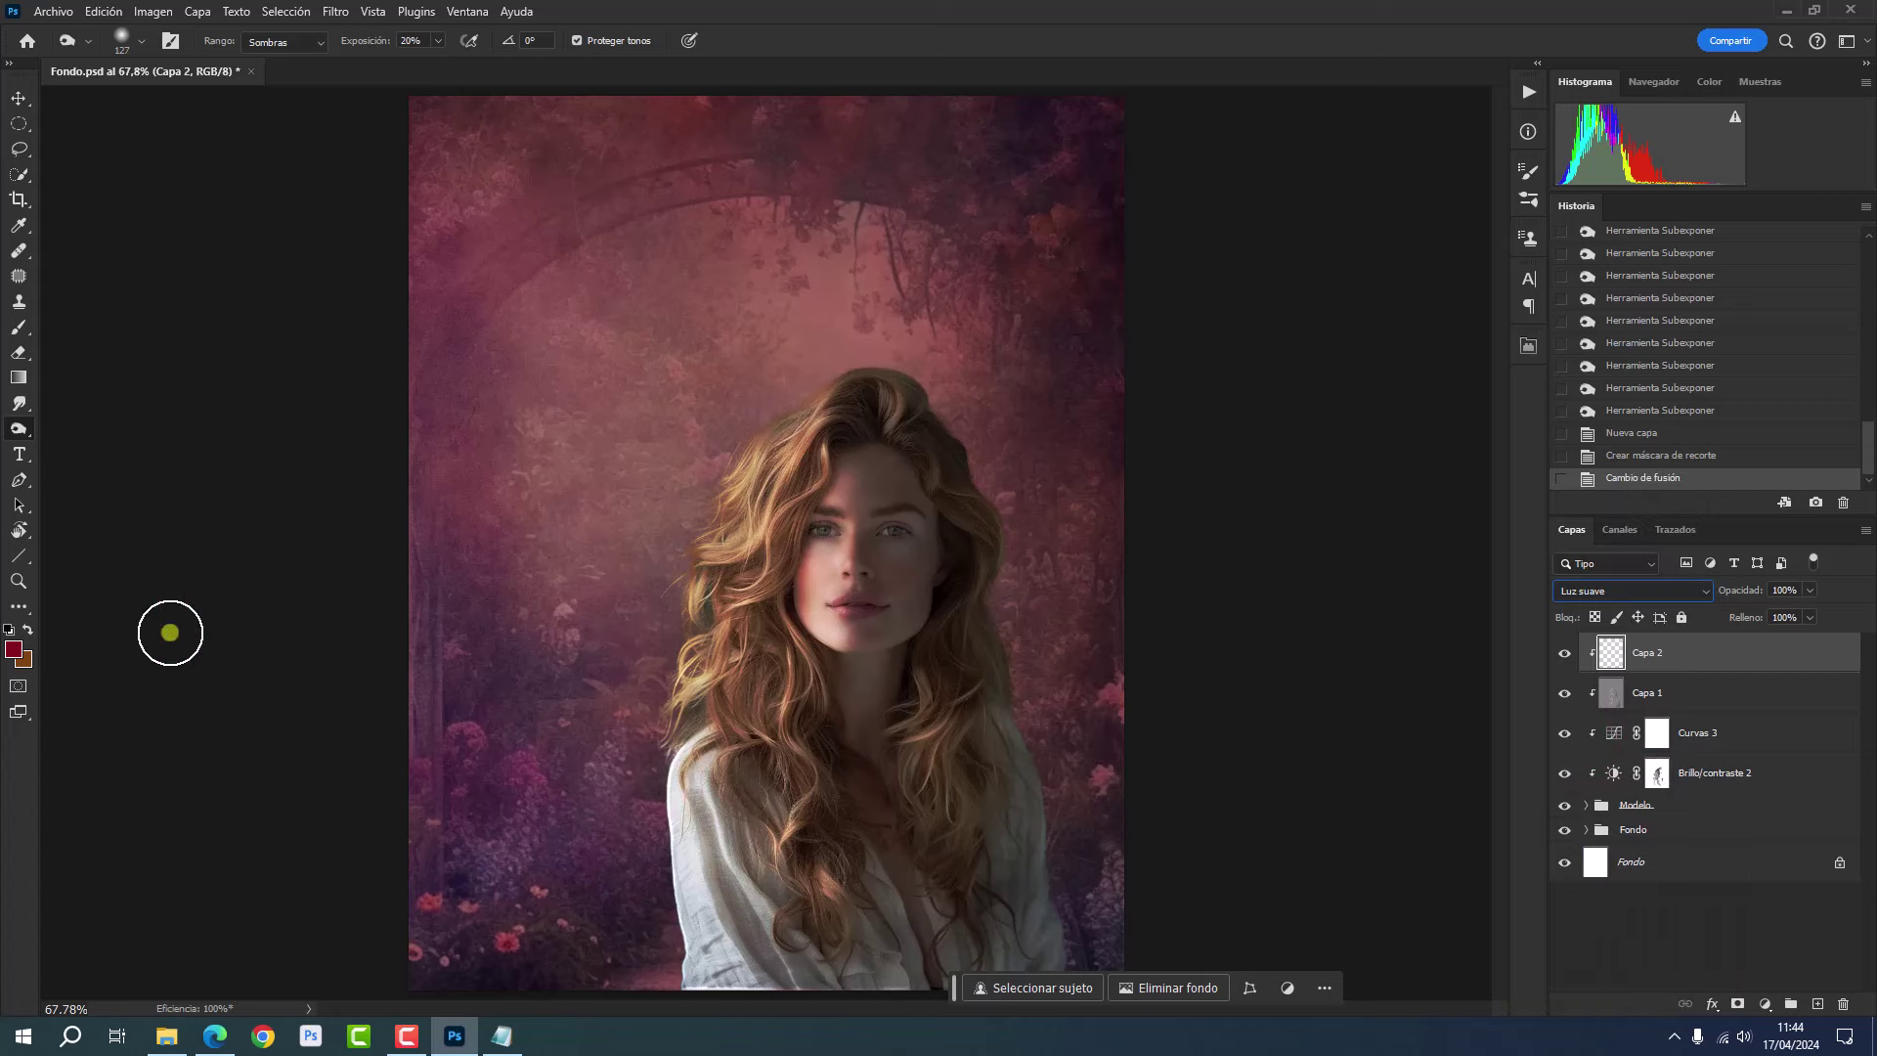
click(13, 649)
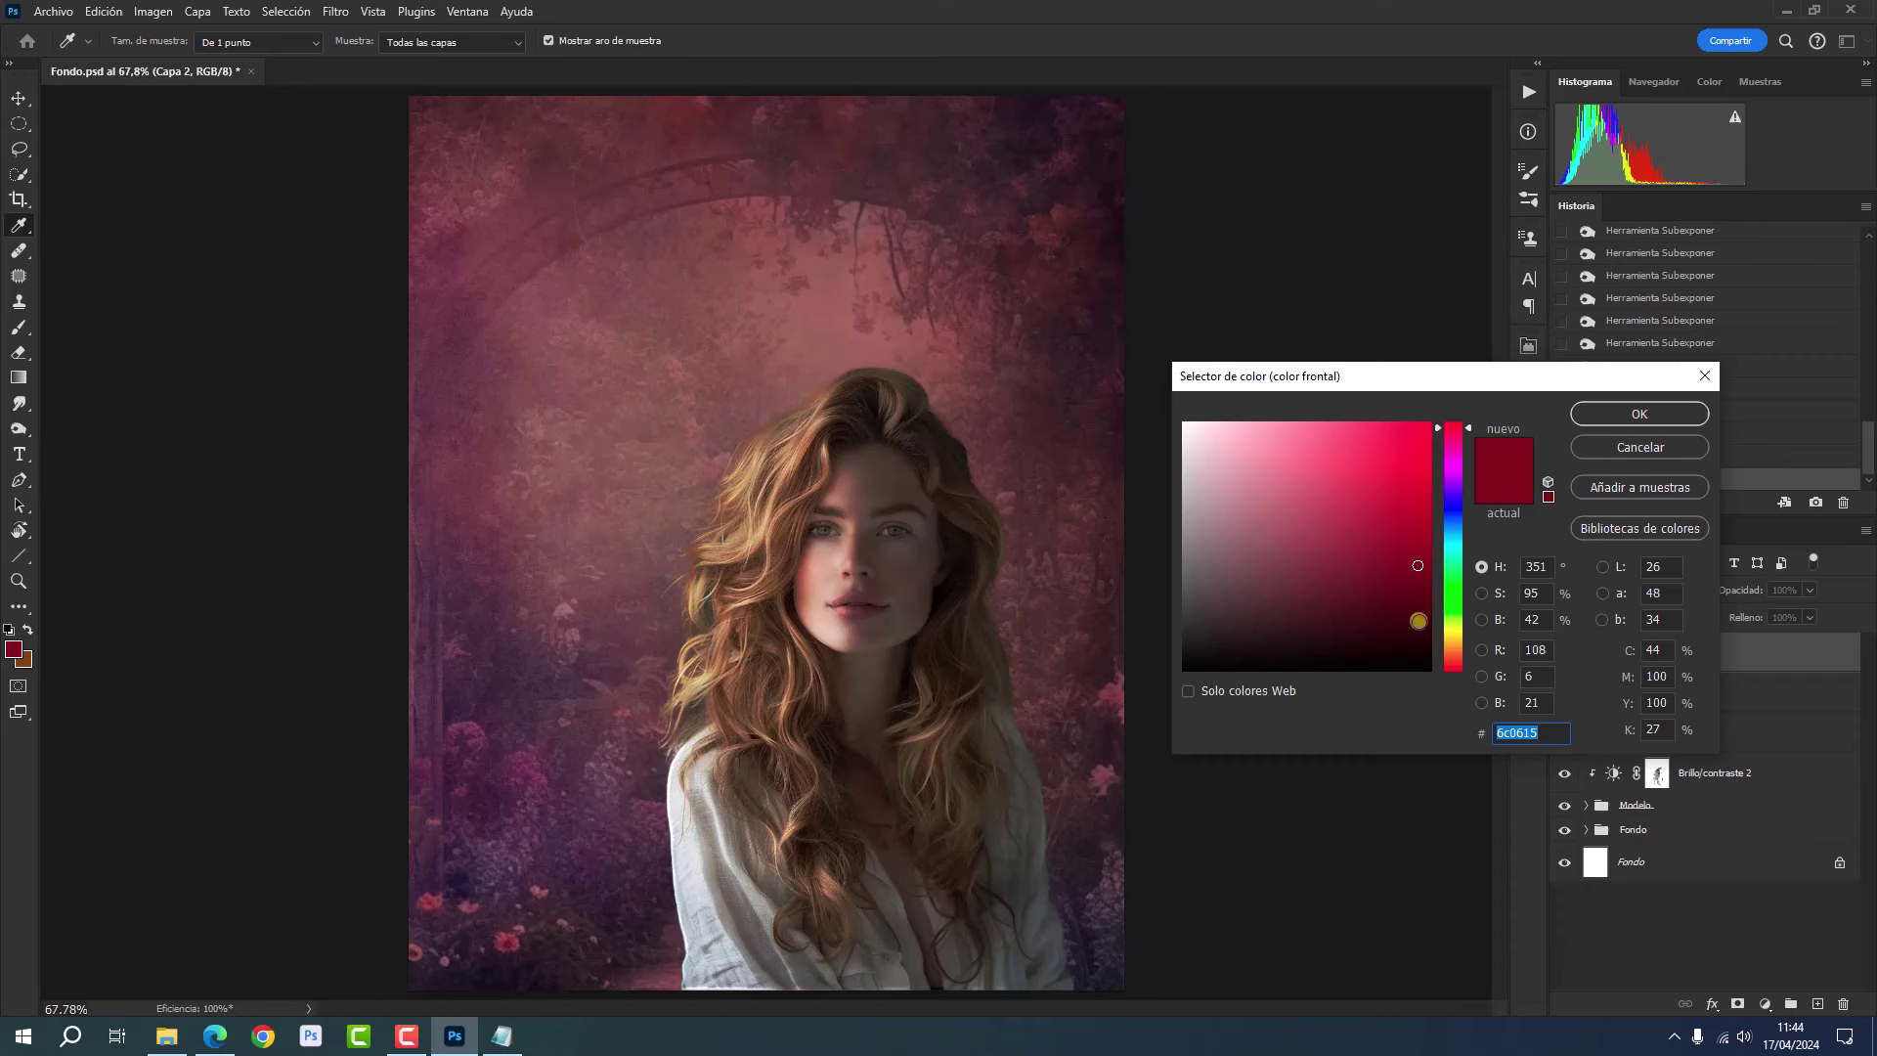
- Confirm the 6c0615 foreground colour, set a smaller soft brush, and zoom the face to 100%
click(1608, 414)
click(19, 328)
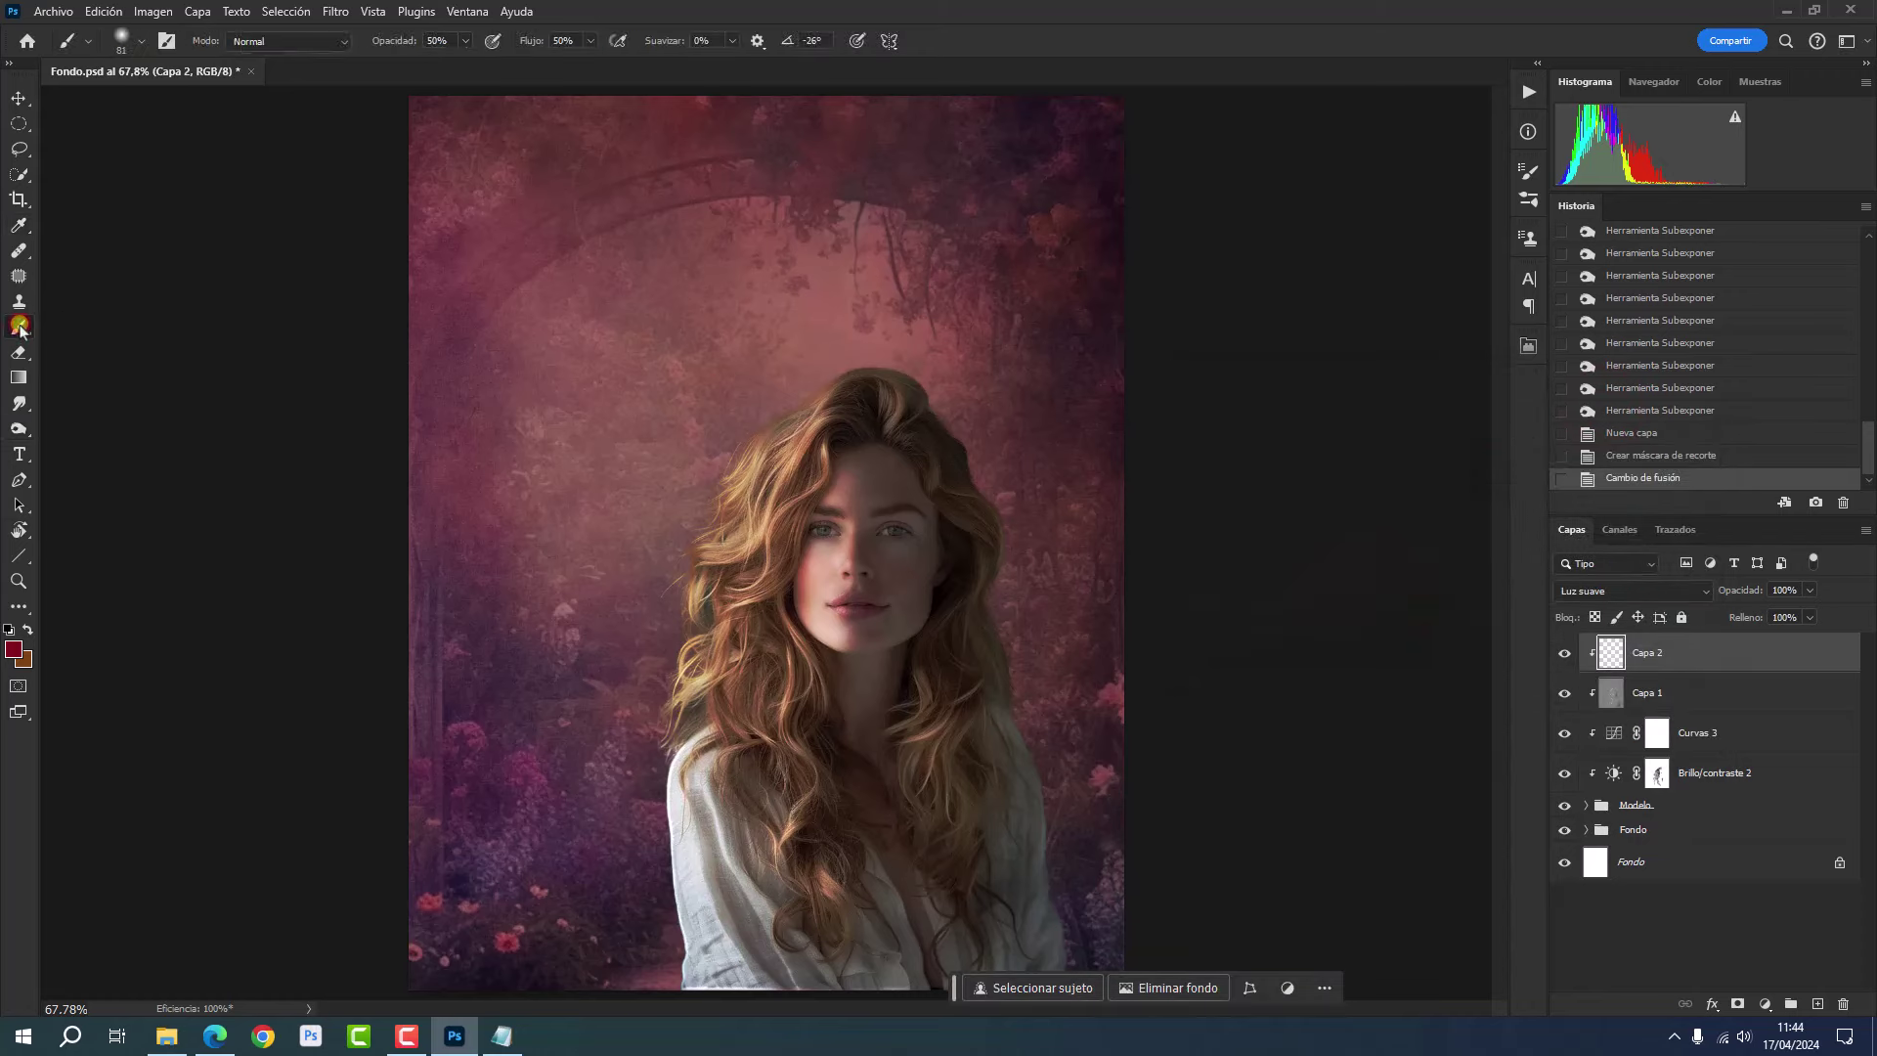
alt+right_click(455, 394)
key(z)
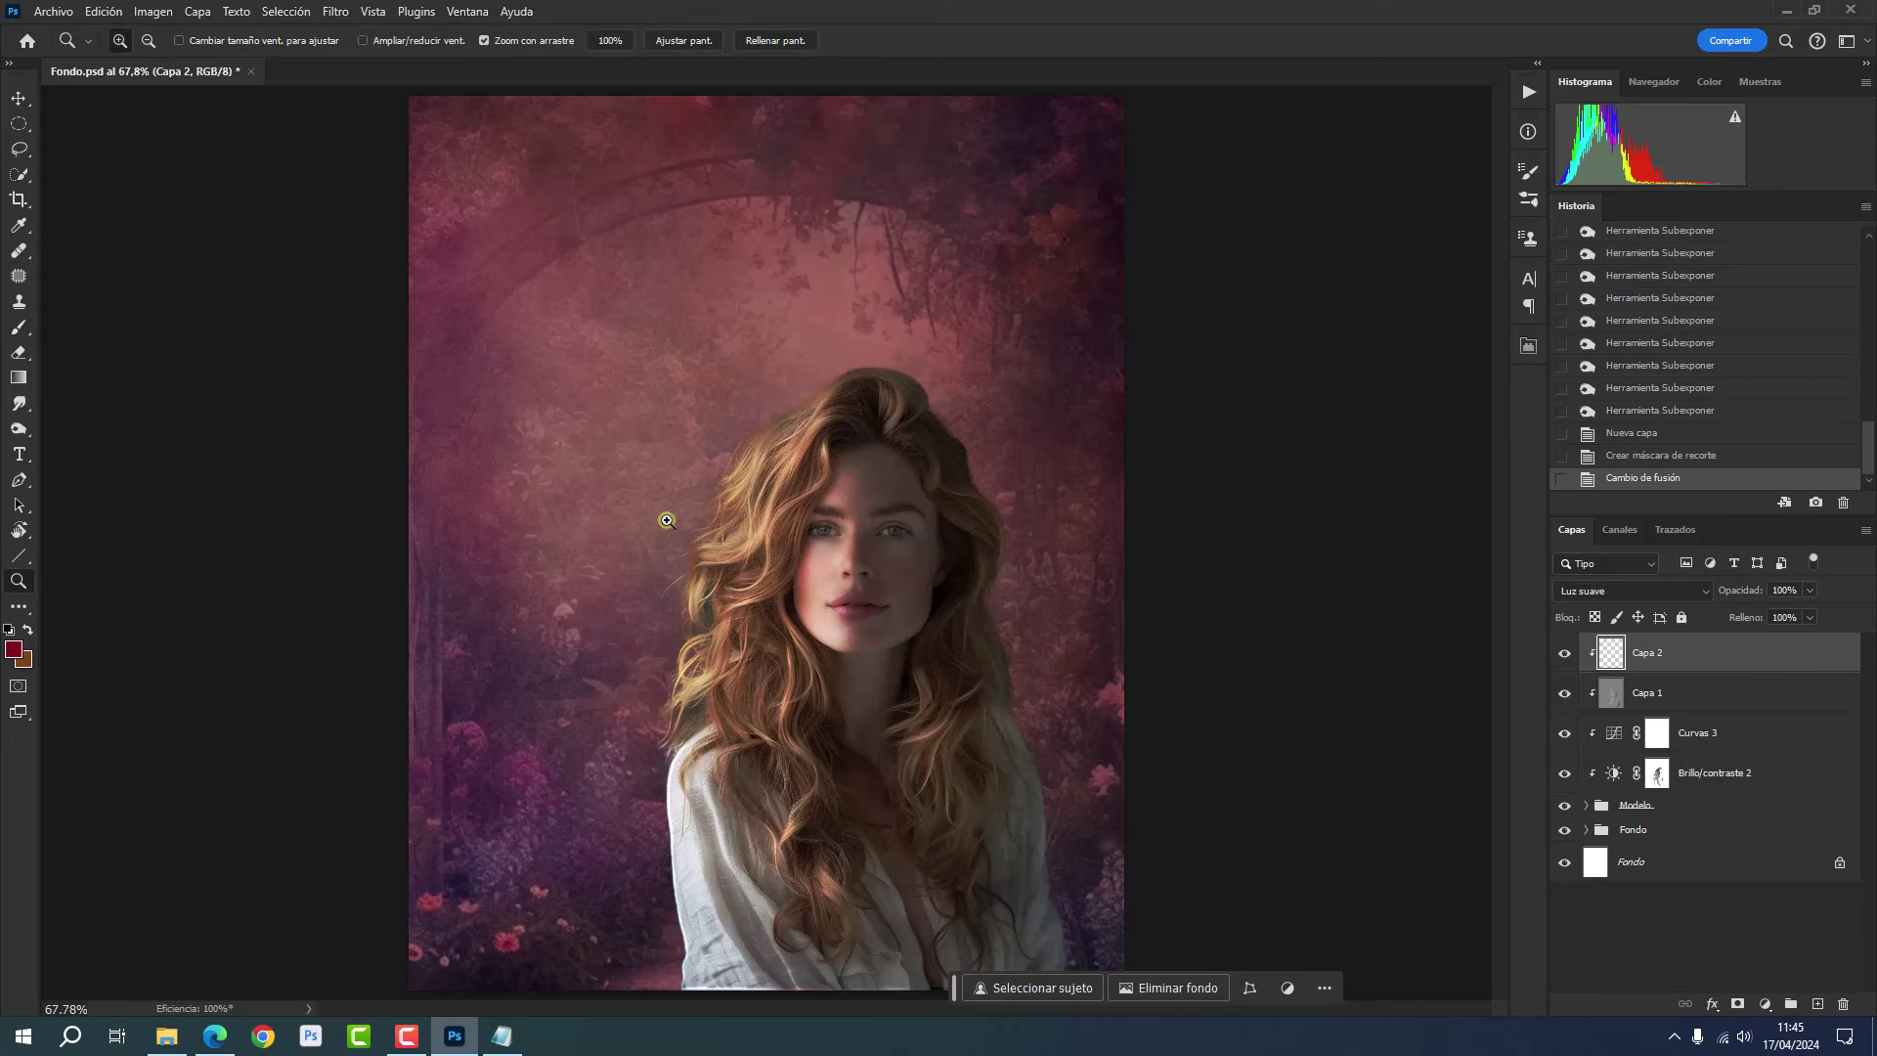
click(852, 606)
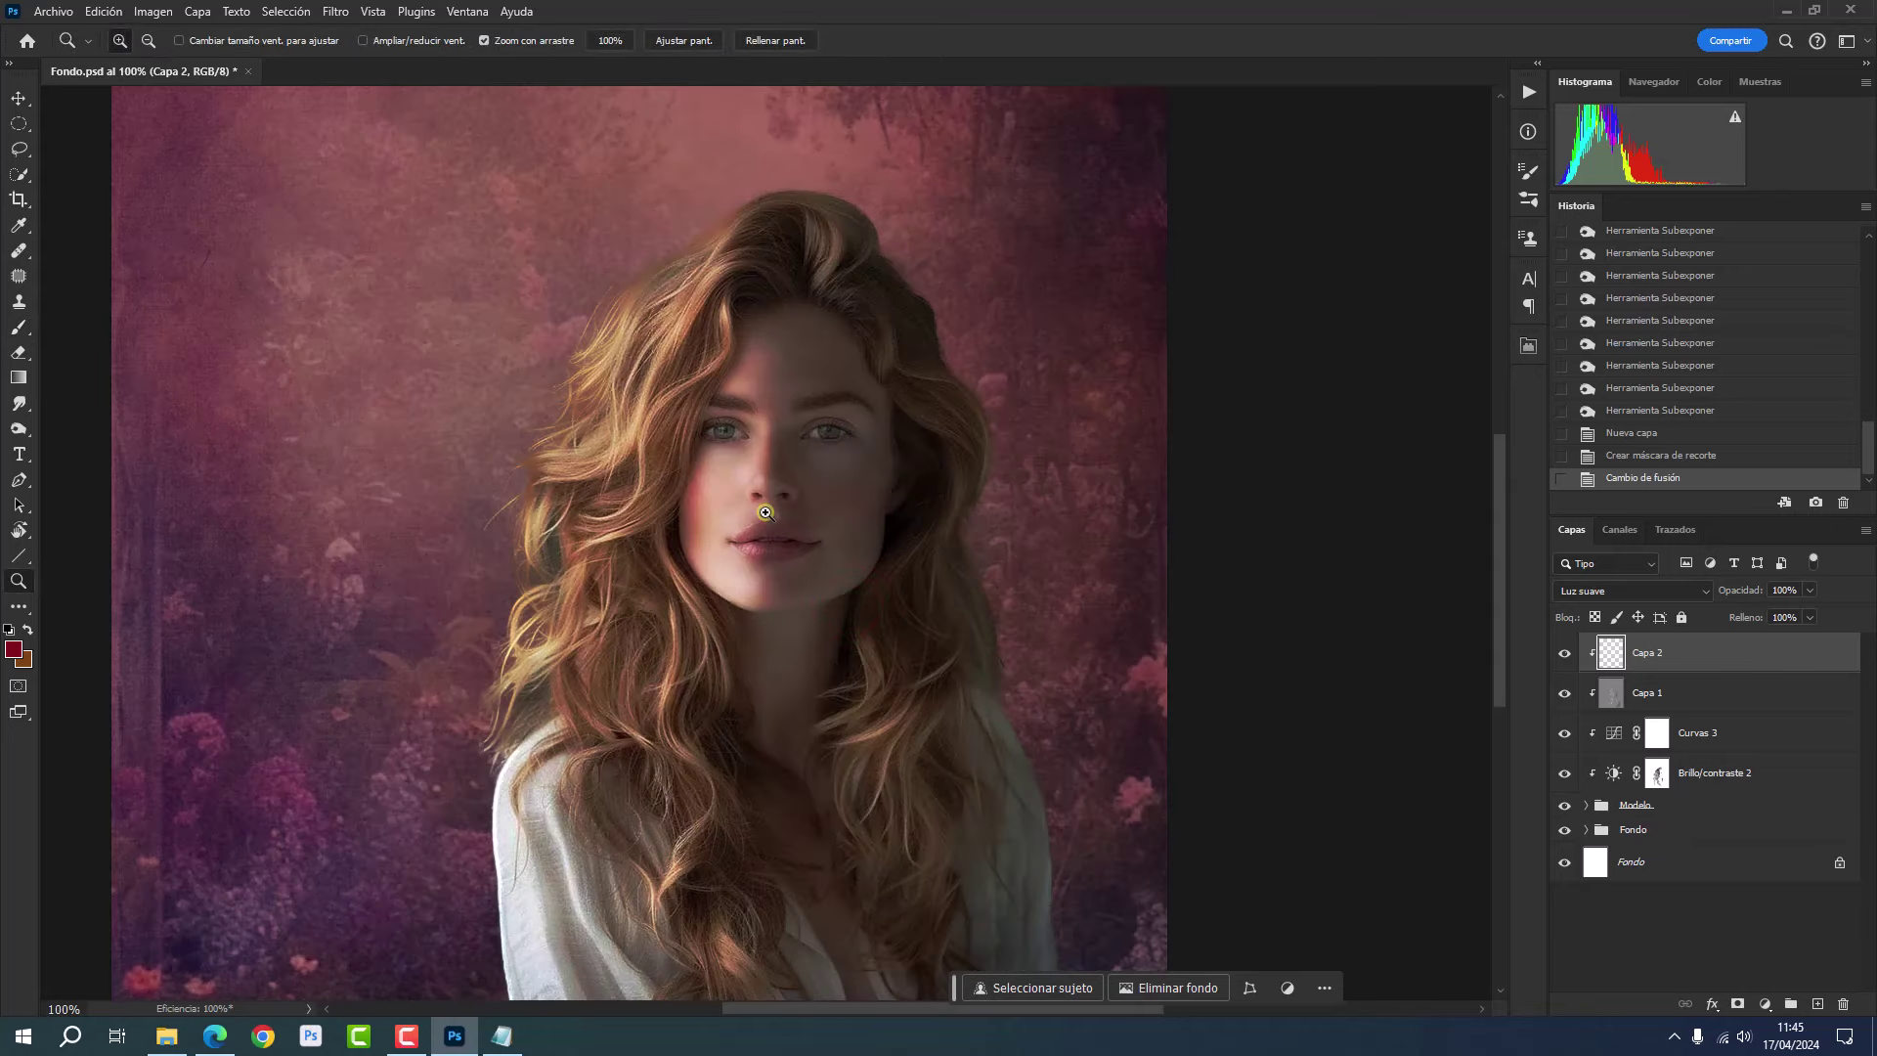
- Paint the lips deep red on Capa 2 at 200% zoom, then fit the image to the window
click(777, 542)
key(b)
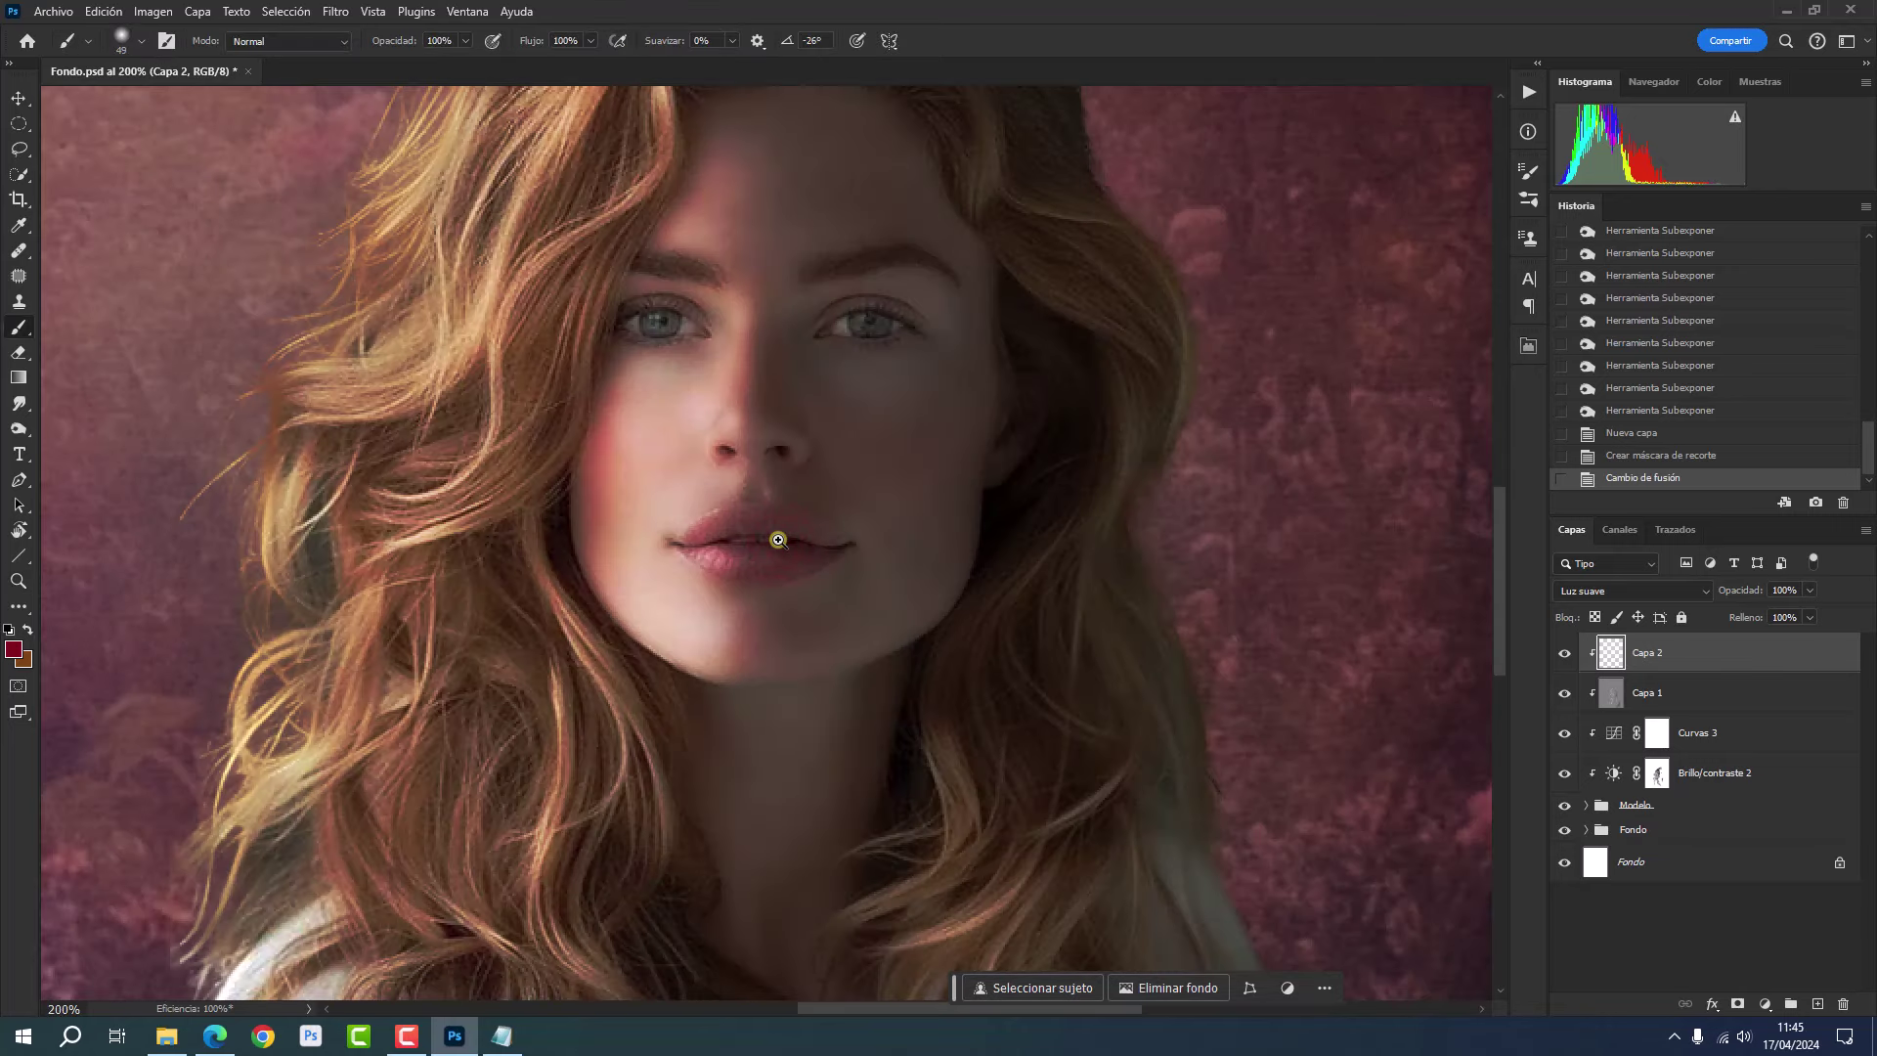
mouse_move(691, 537)
mouse_down()
mouse_move(760, 559)
mouse_move(825, 548)
mouse_move(692, 532)
mouse_move(801, 528)
mouse_move(813, 557)
mouse_up()
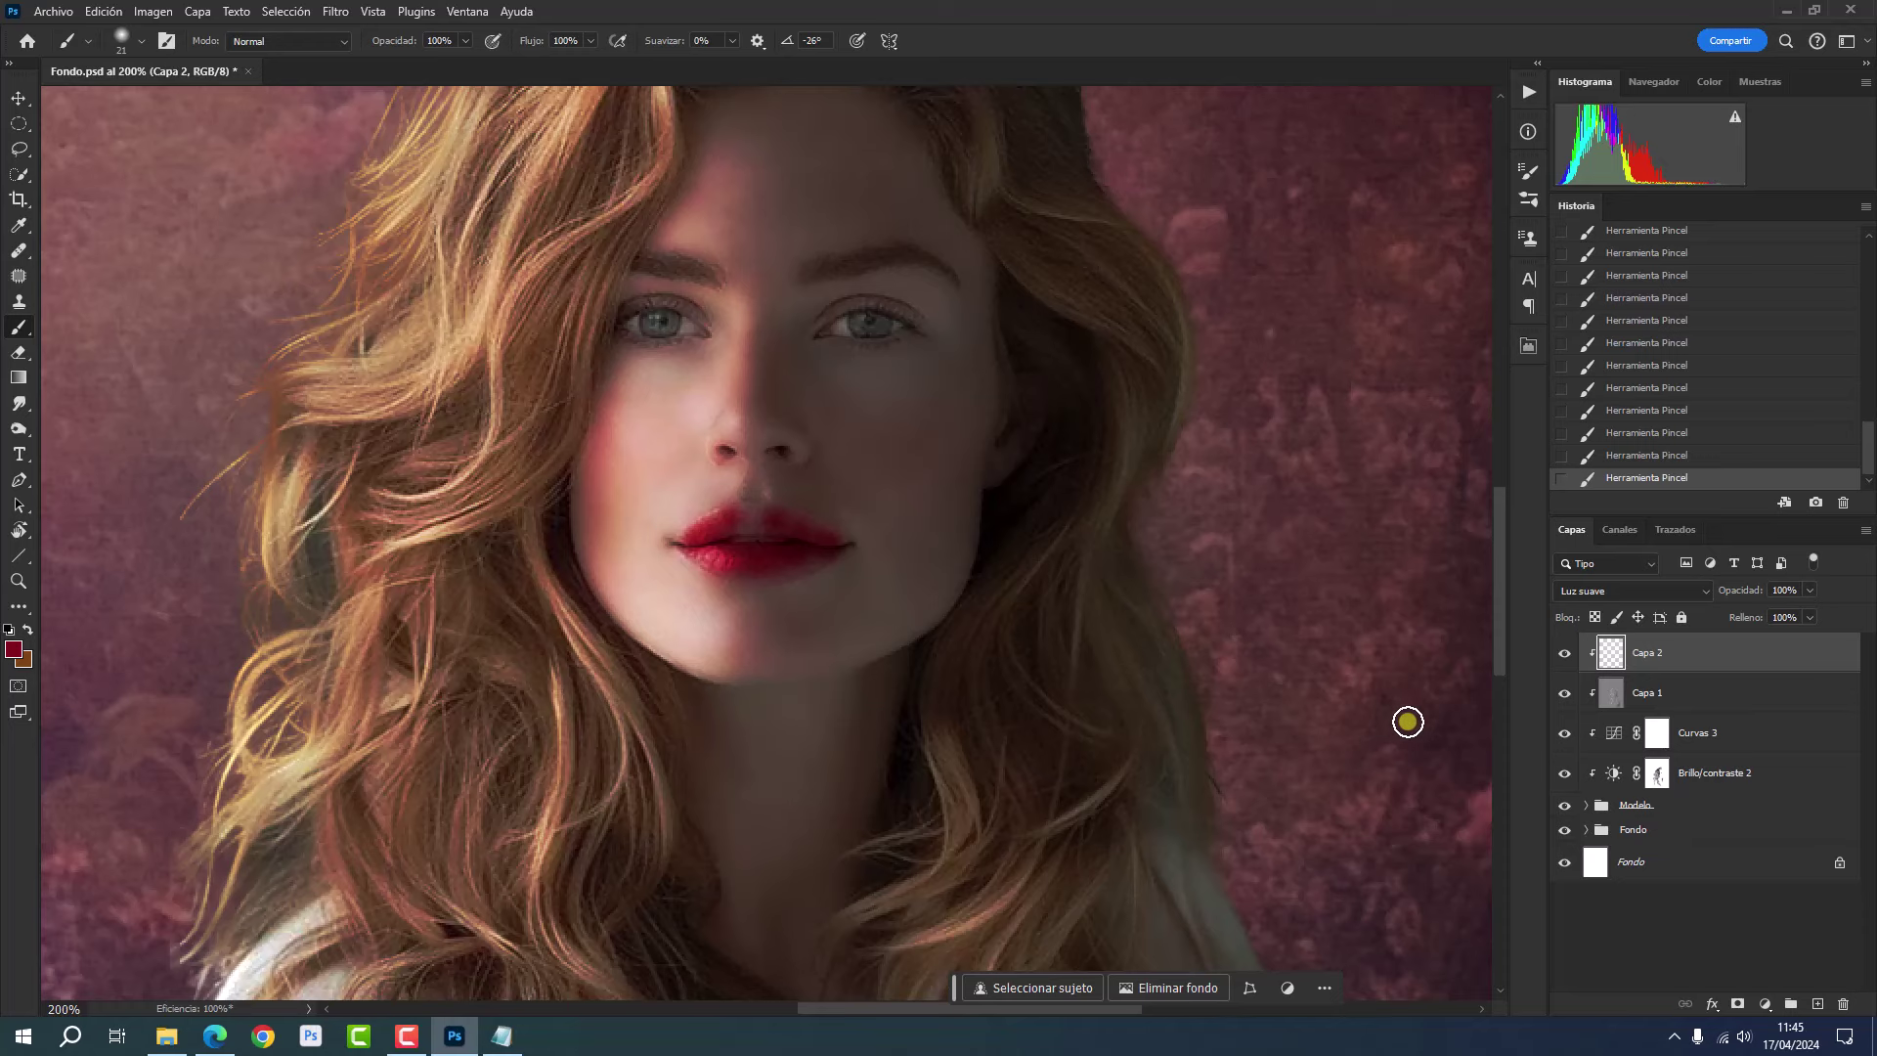
key(ctrl+0)
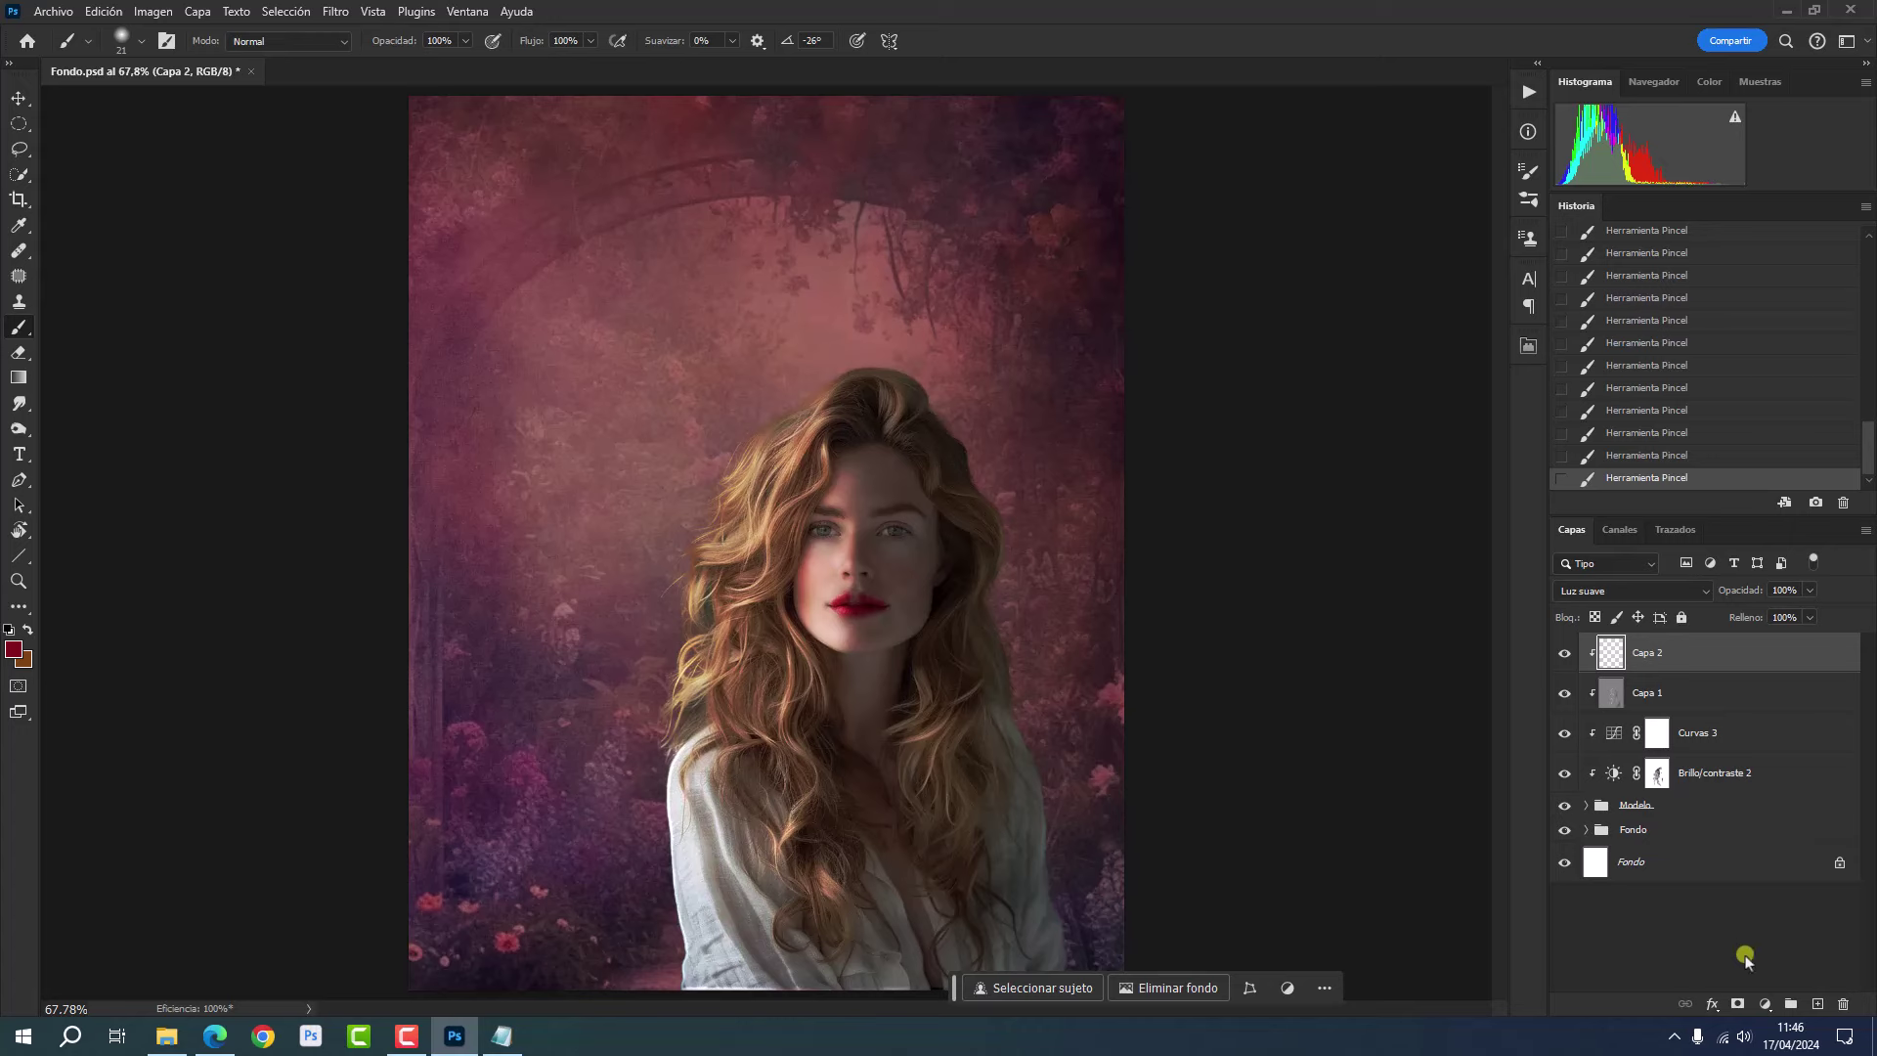
- Add a solid colour fill layer using the purple hex colour 432682
click(1765, 1005)
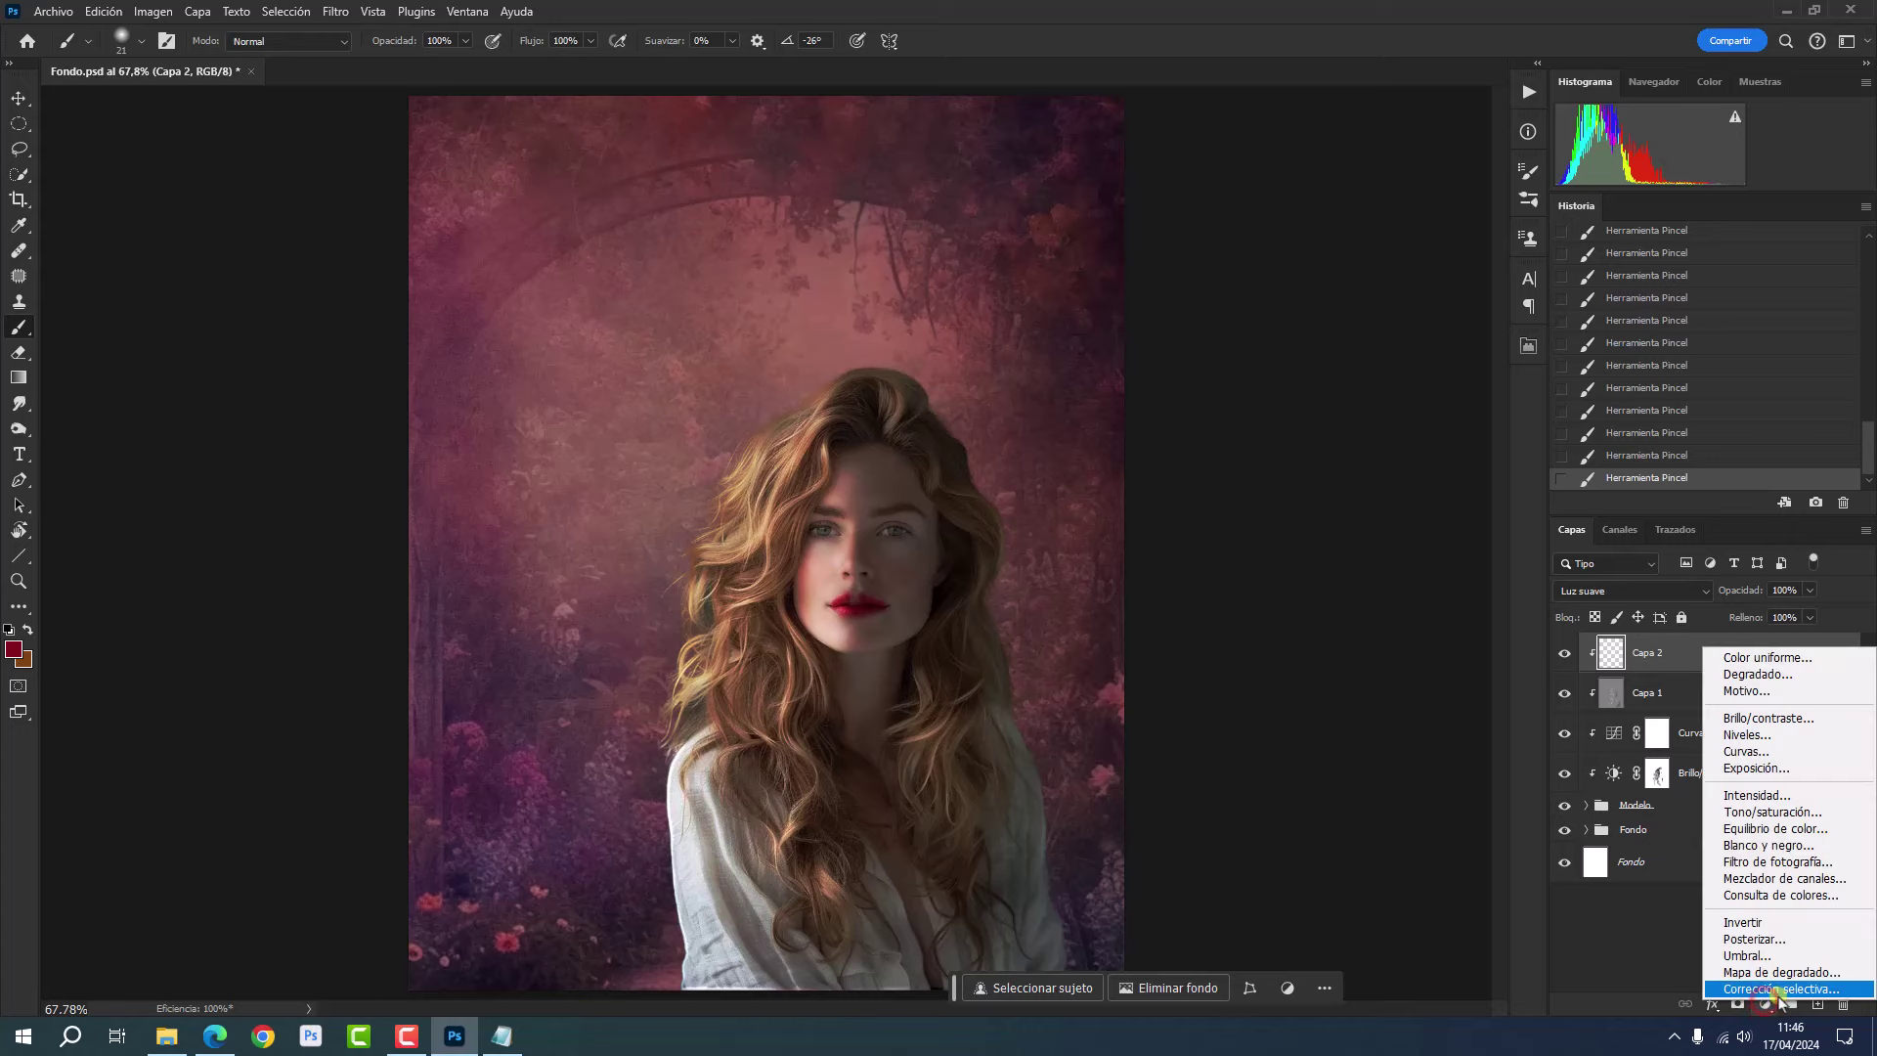
click(1772, 659)
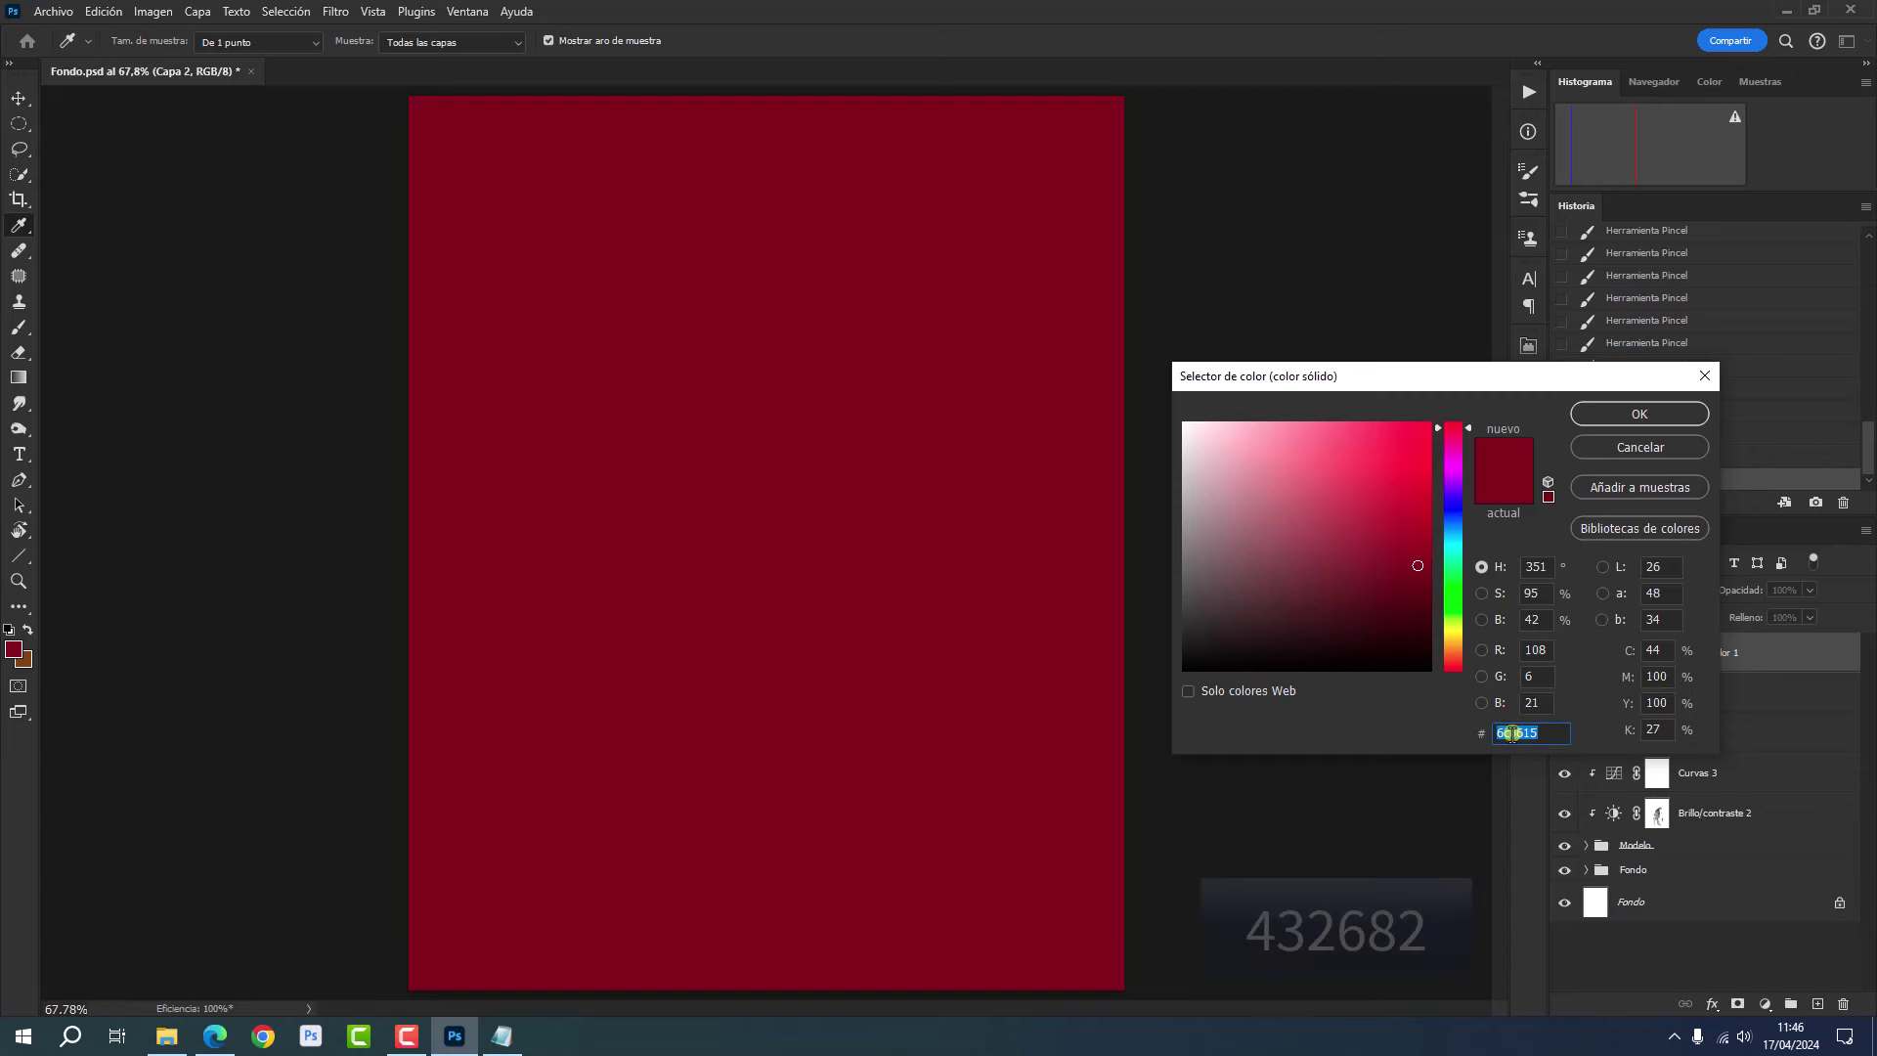
right_click(1514, 731)
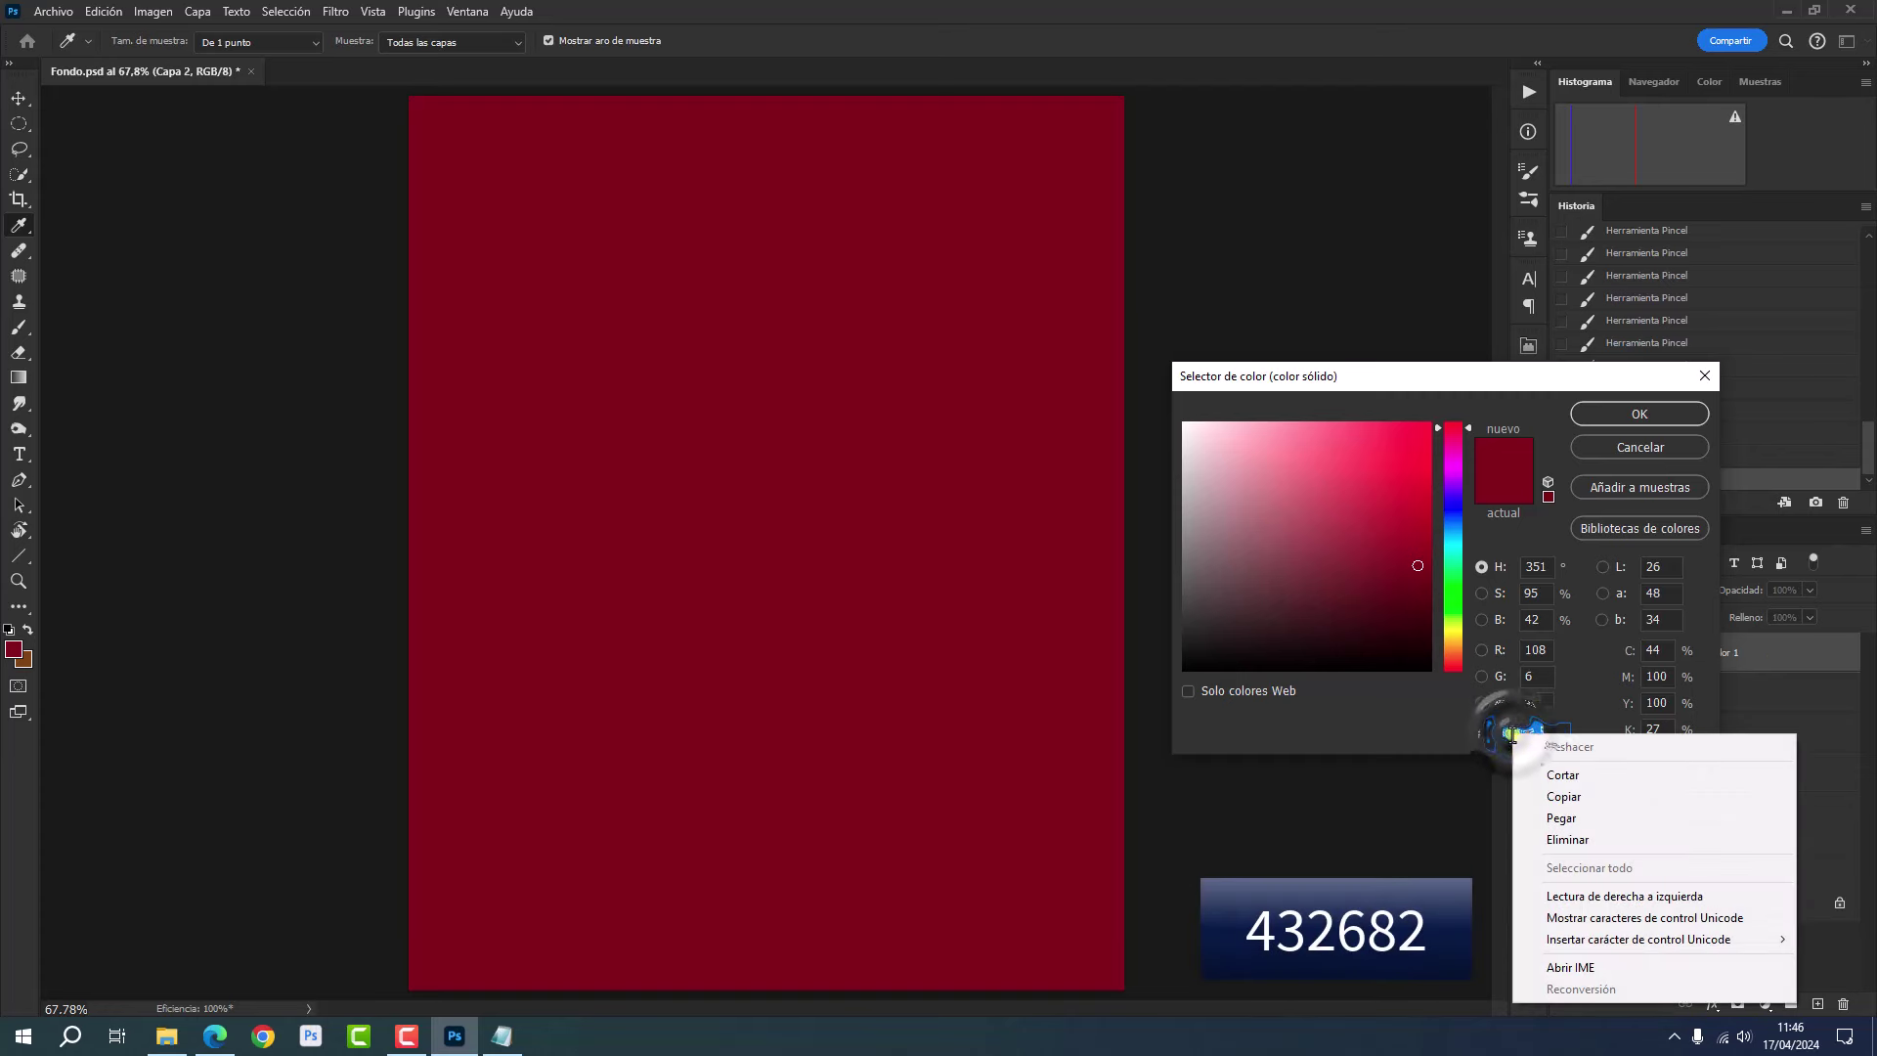
click(1542, 818)
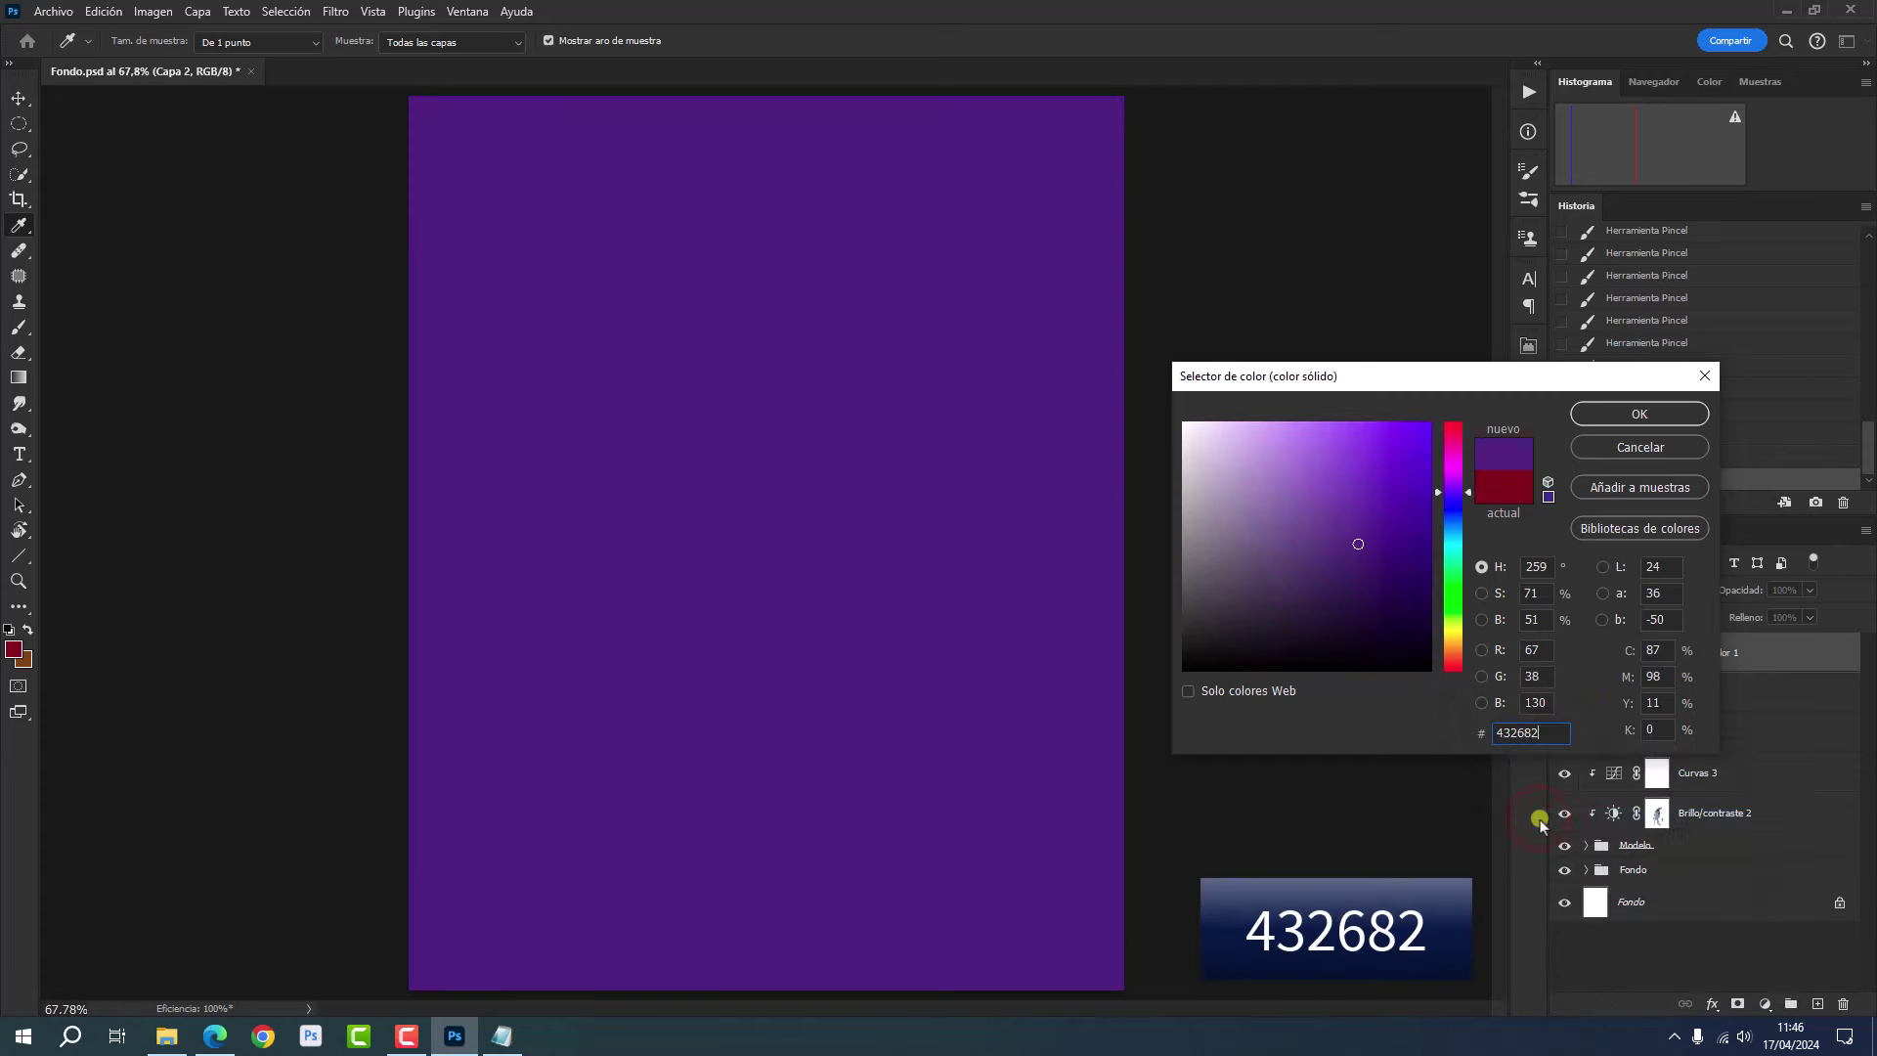
click(1599, 413)
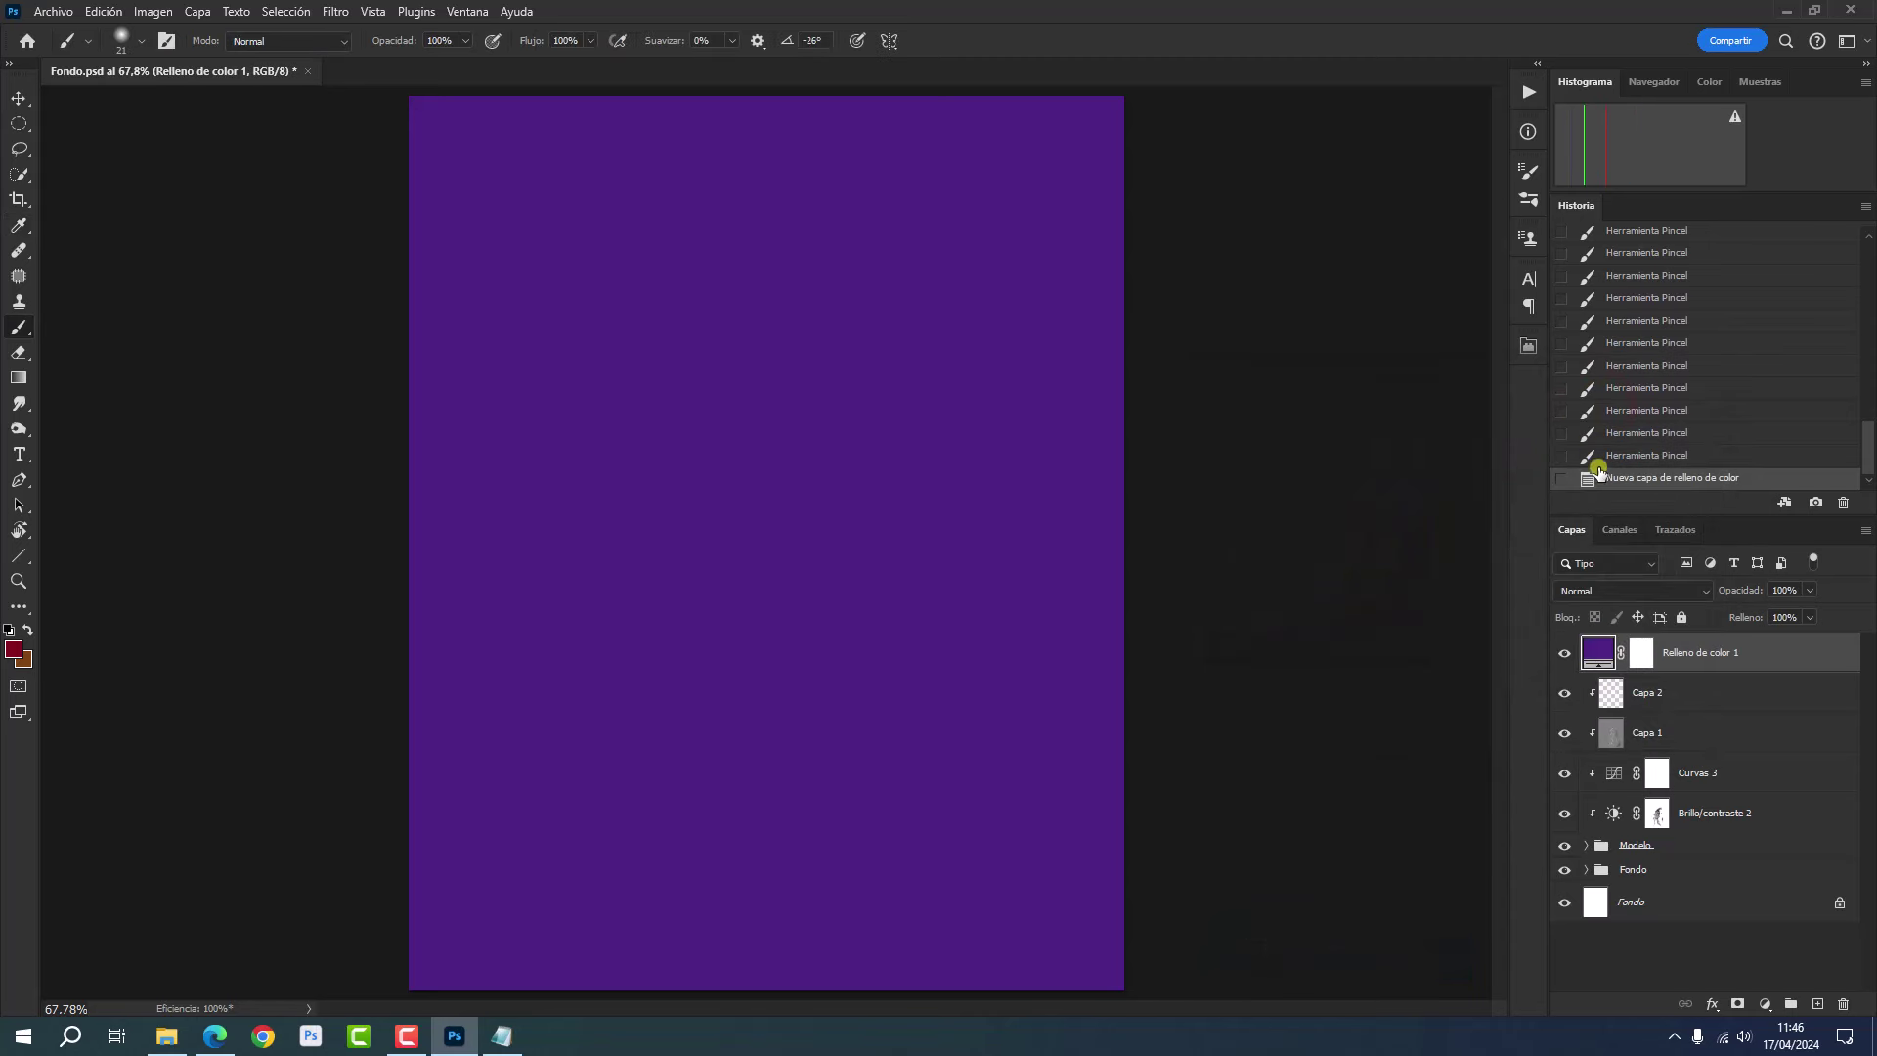
- Clip the purple fill to the woman, in Trama blend mode at 25% opacity
alt+click(1724, 675)
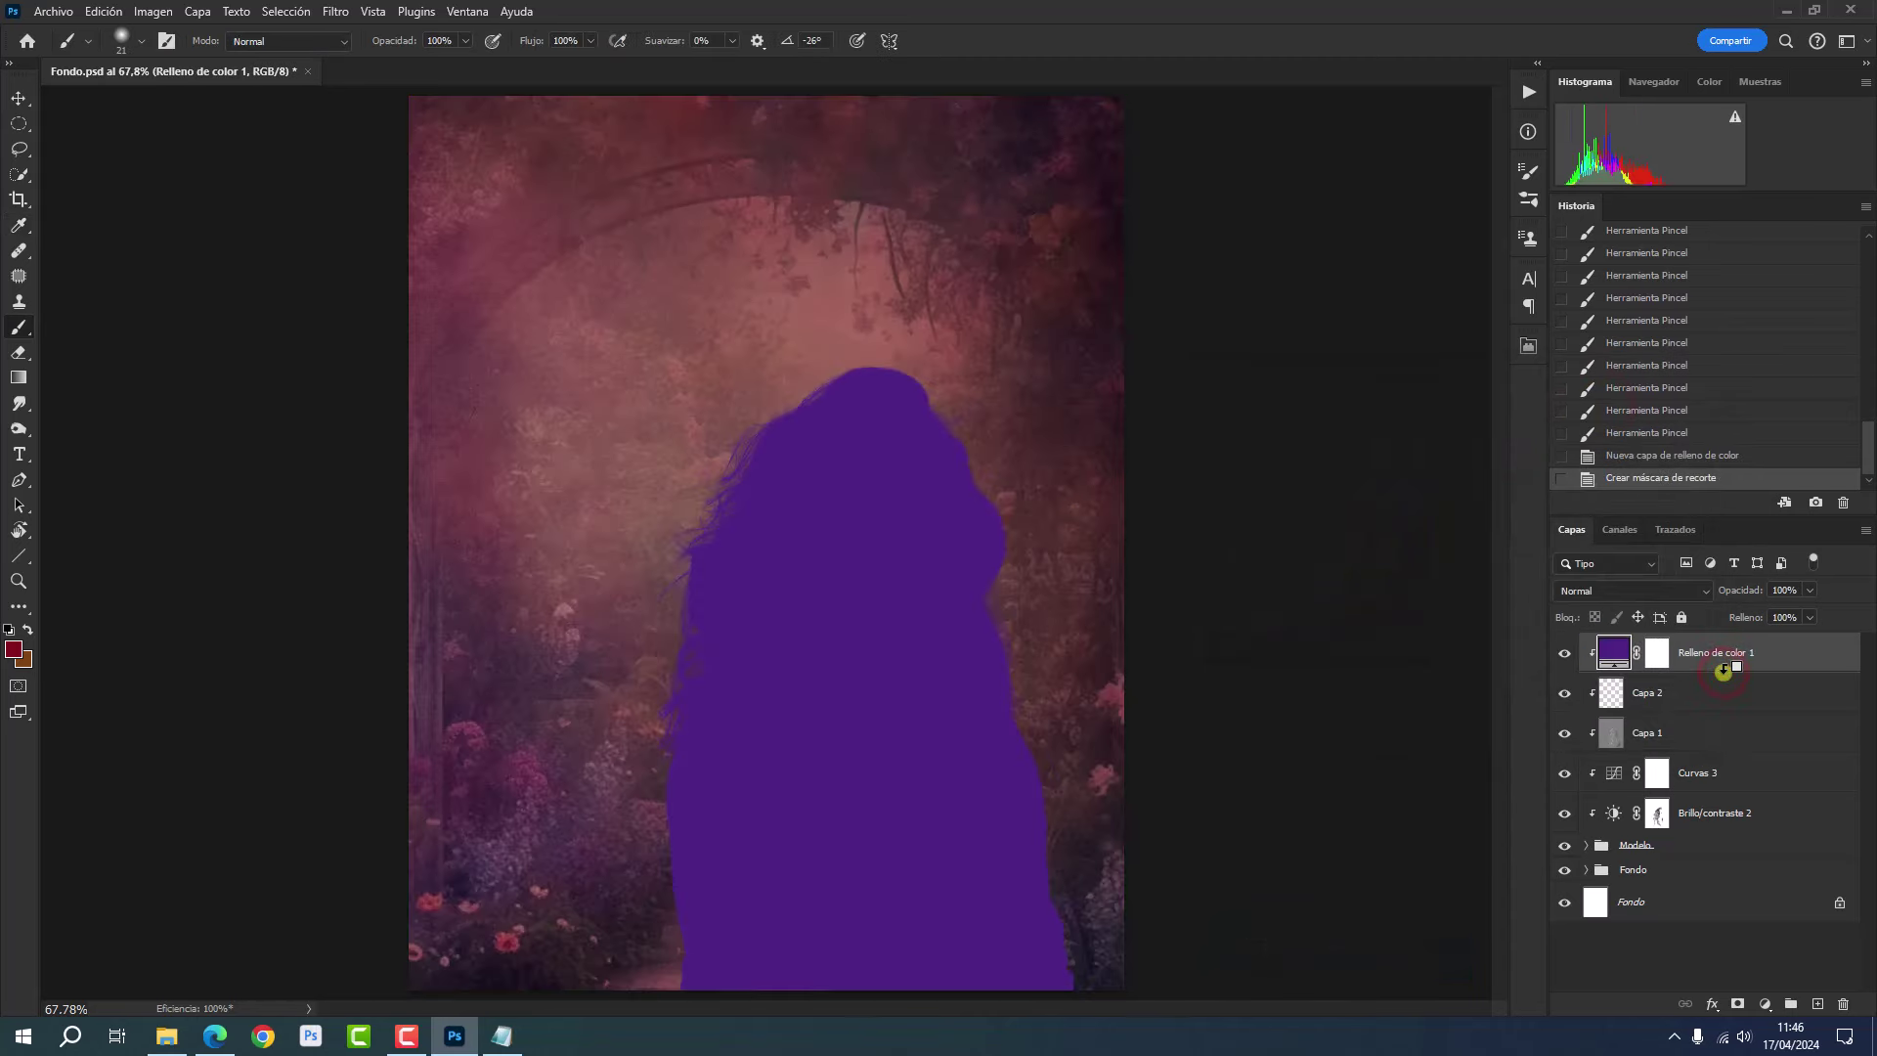
click(1638, 592)
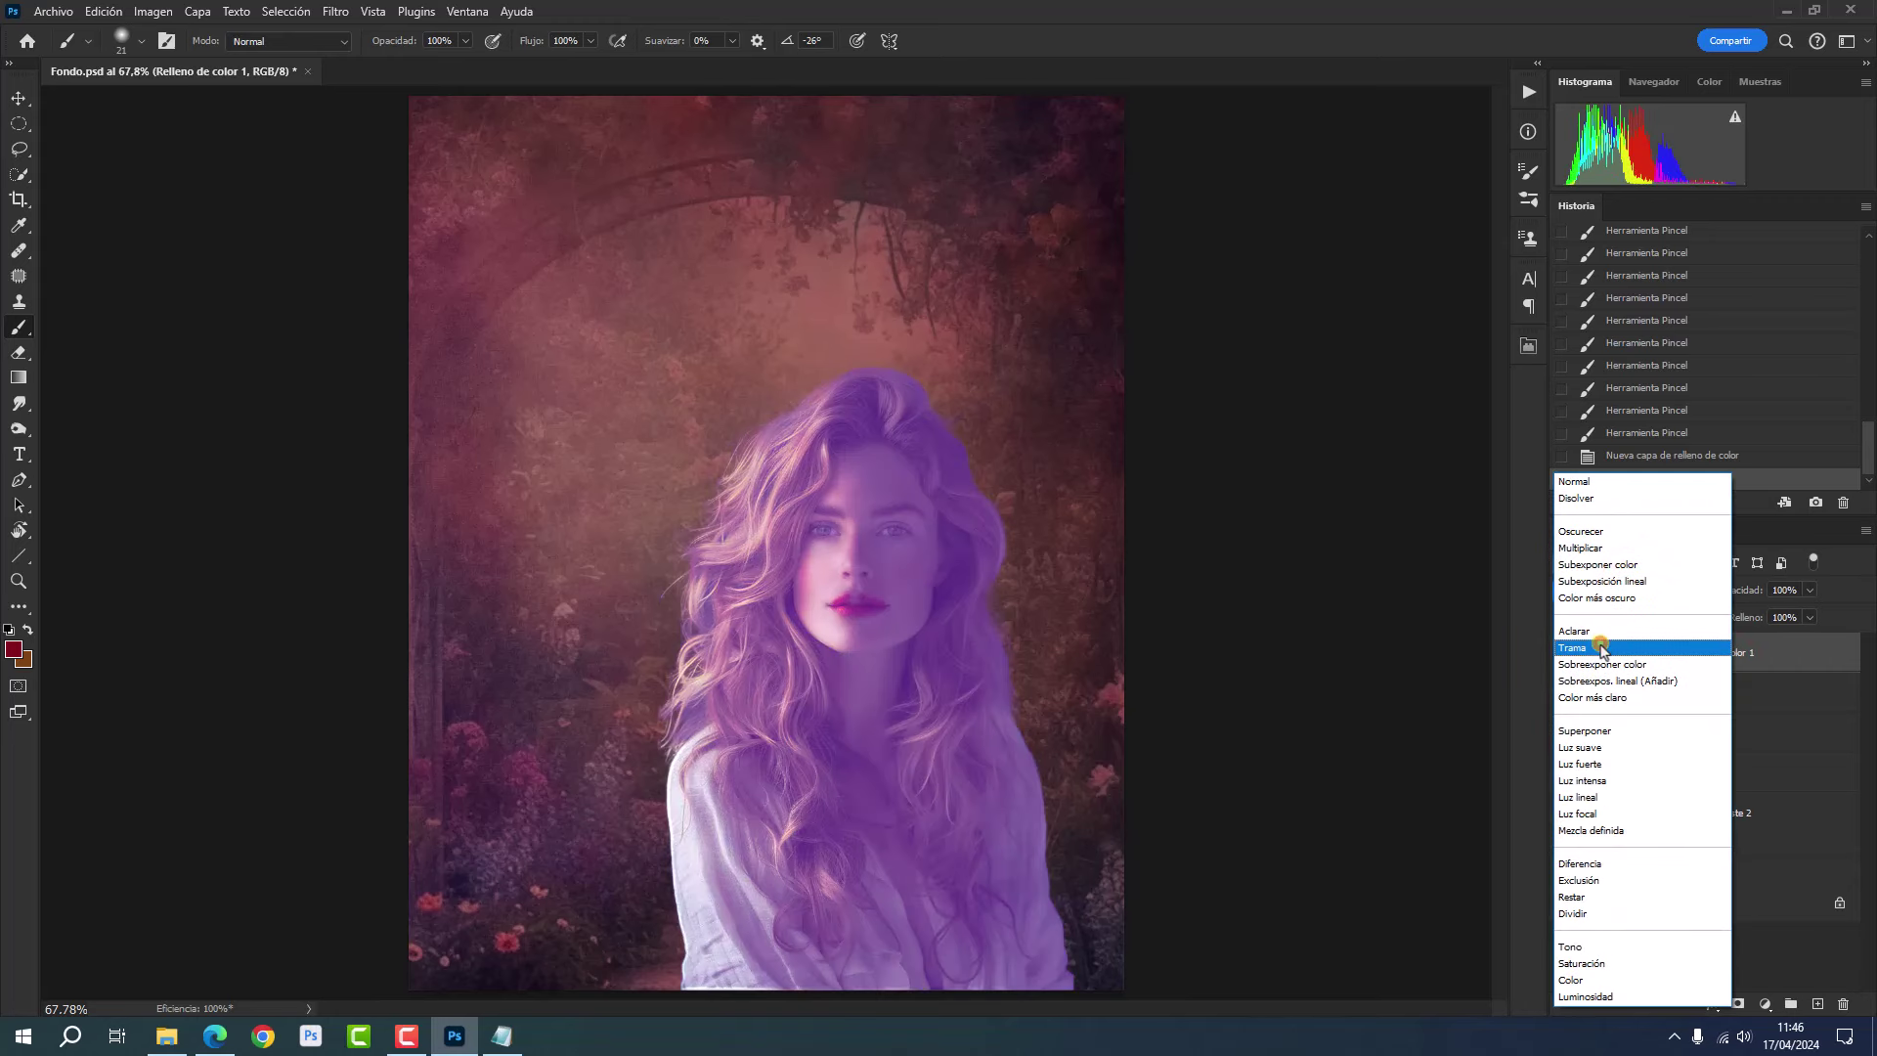
click(1603, 650)
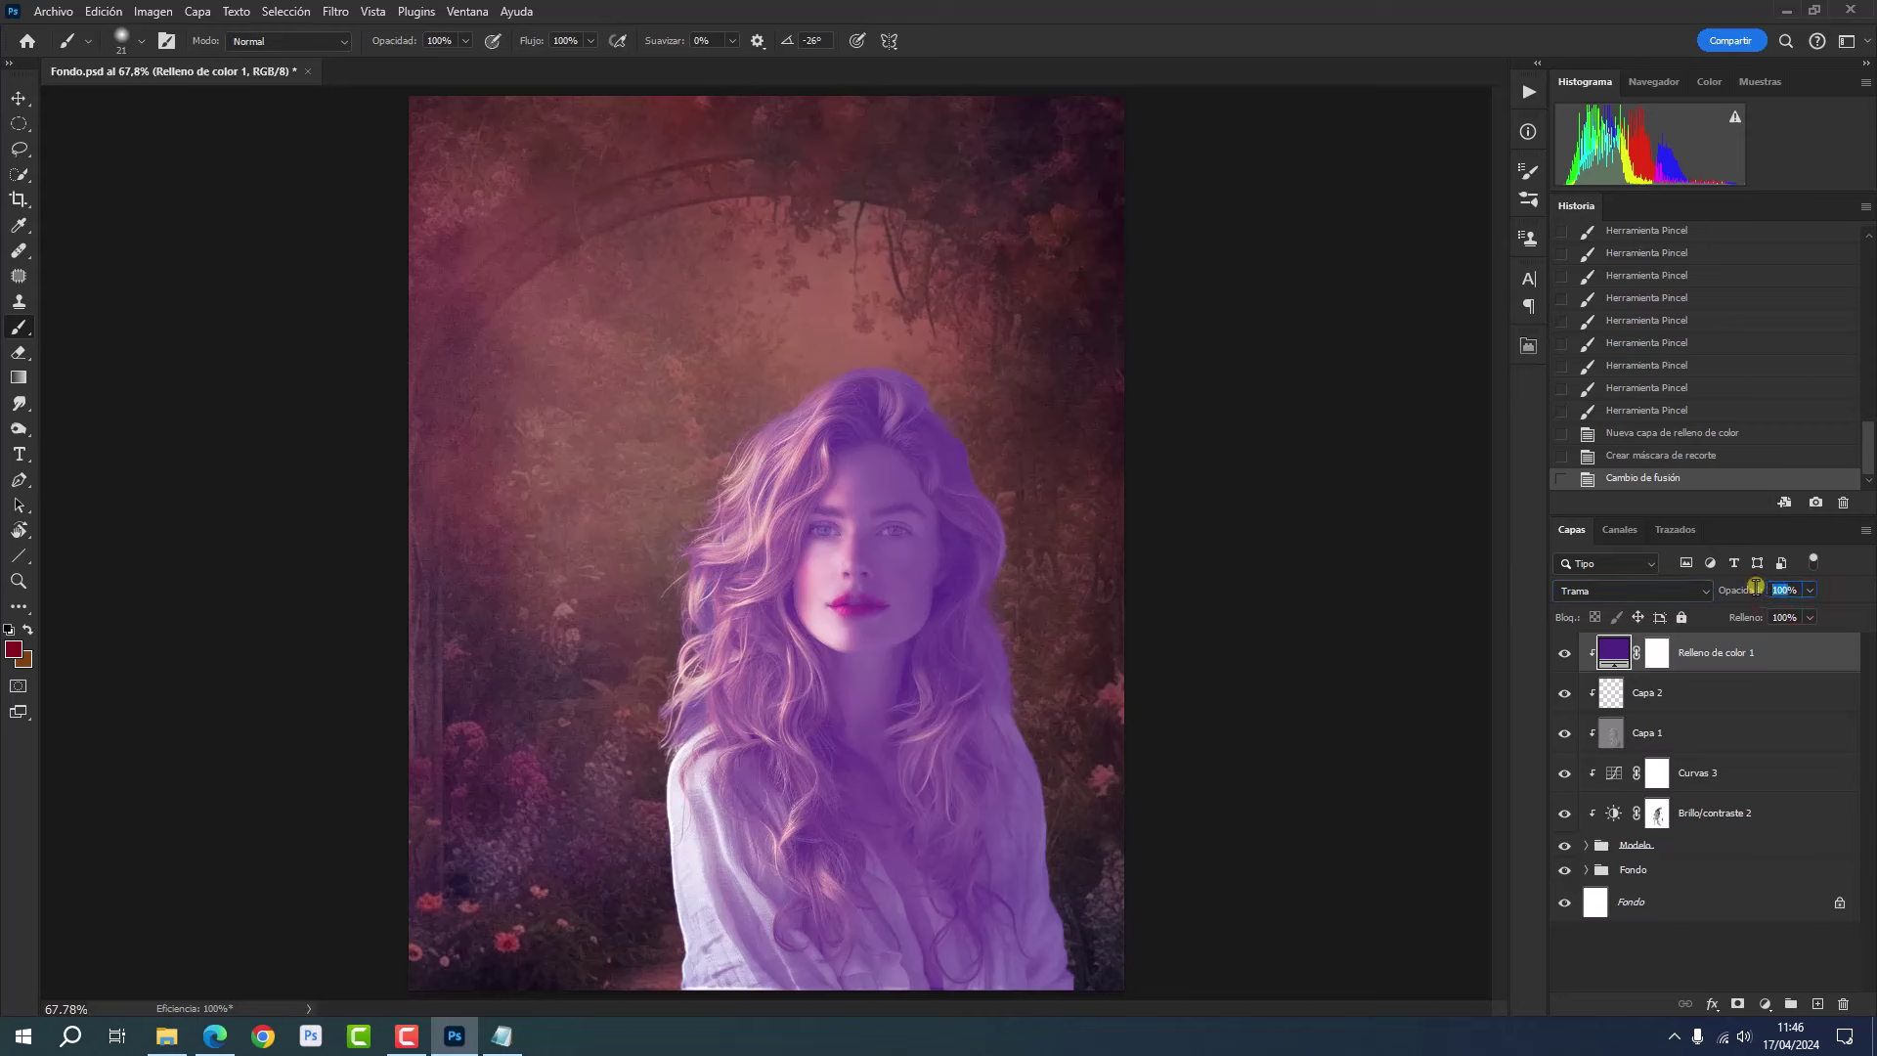
text(25)
key(Return)
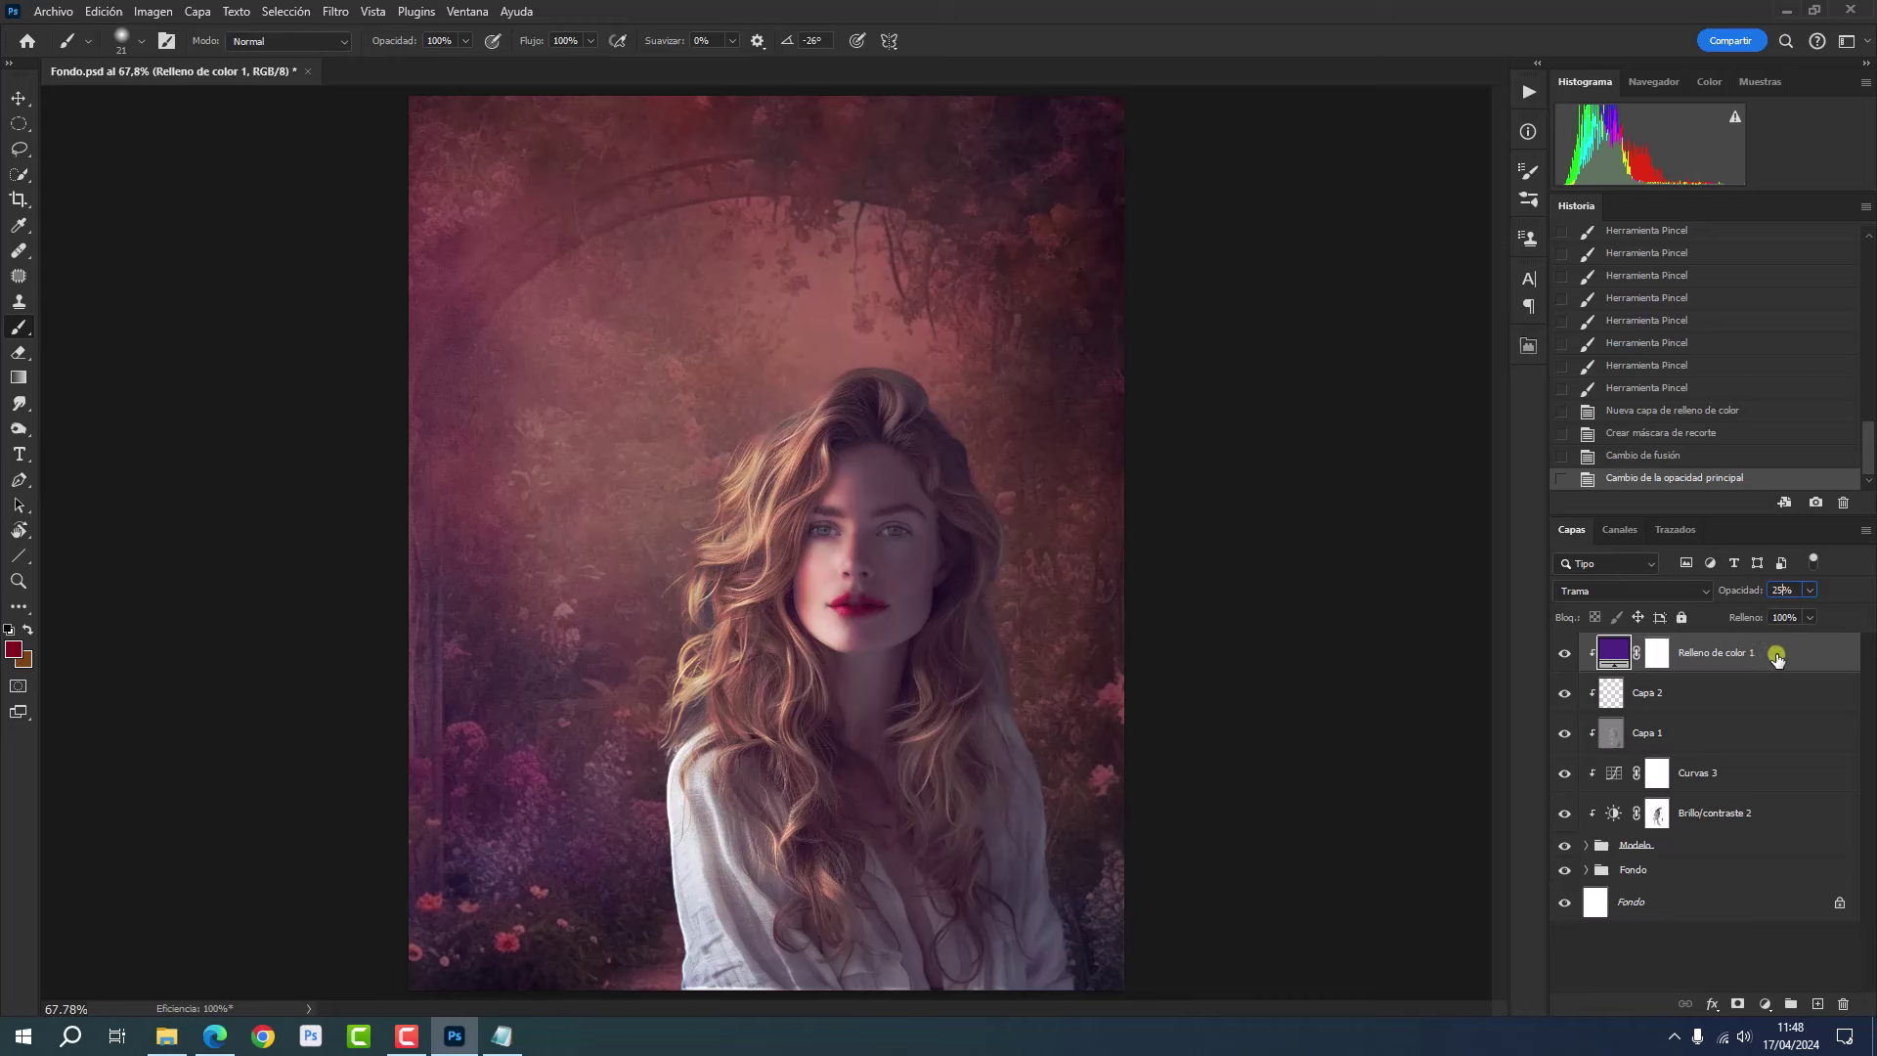
- Group the figure's layers into a folder named Modelo, then drag Atmosfera-34 onto the canvas
key(Caps_Lock)
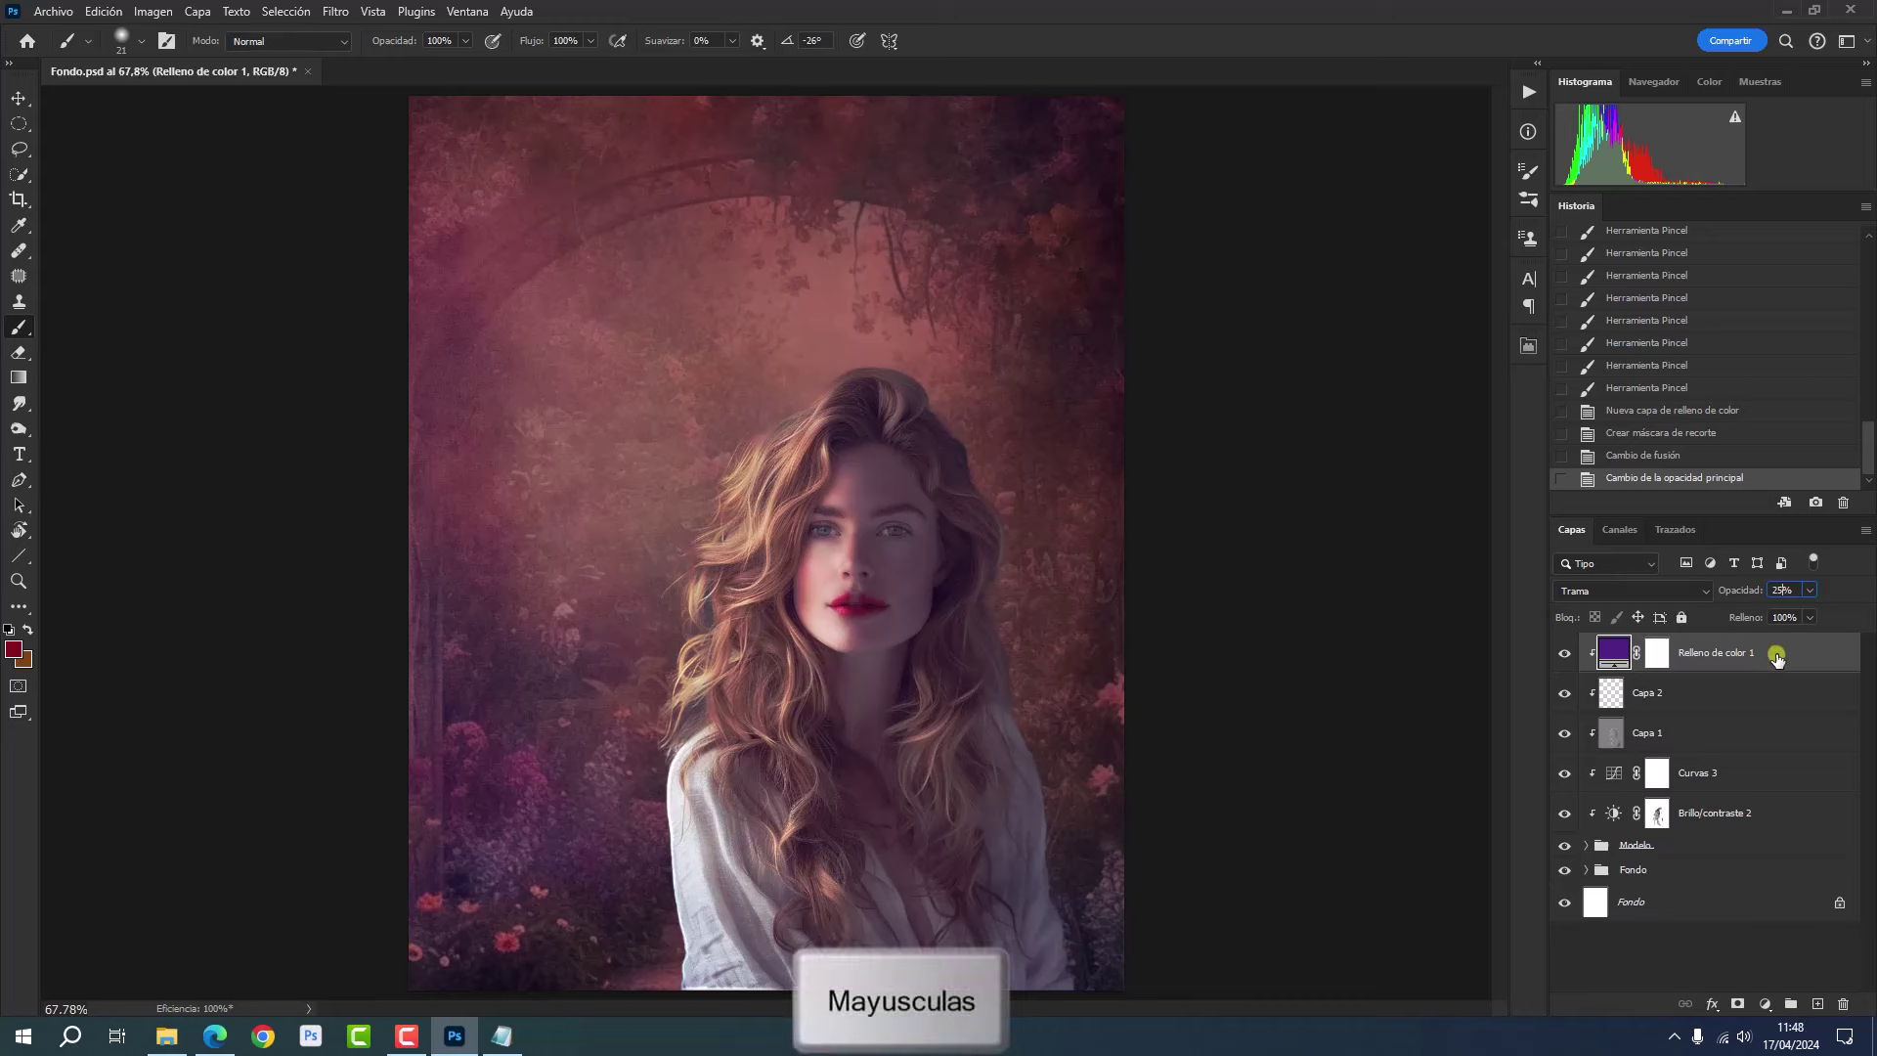
shift+click(1737, 845)
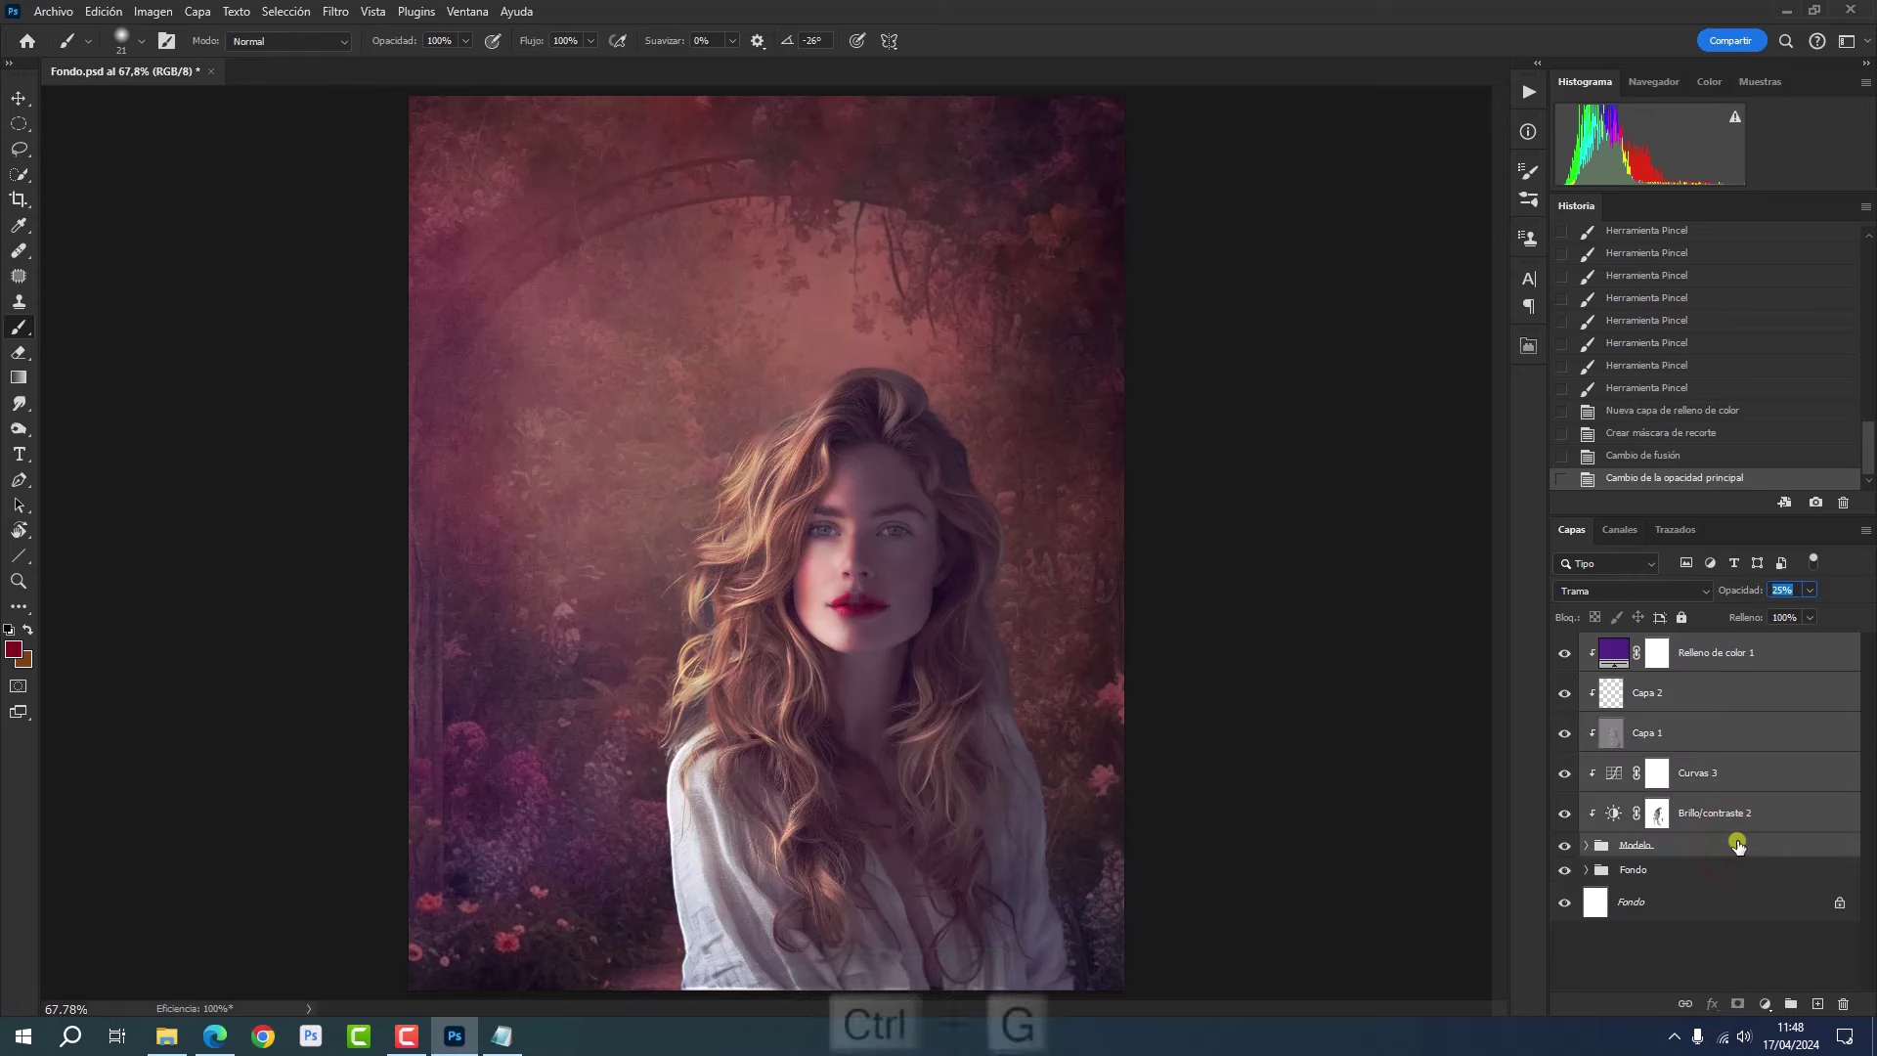
key(ctrl+g)
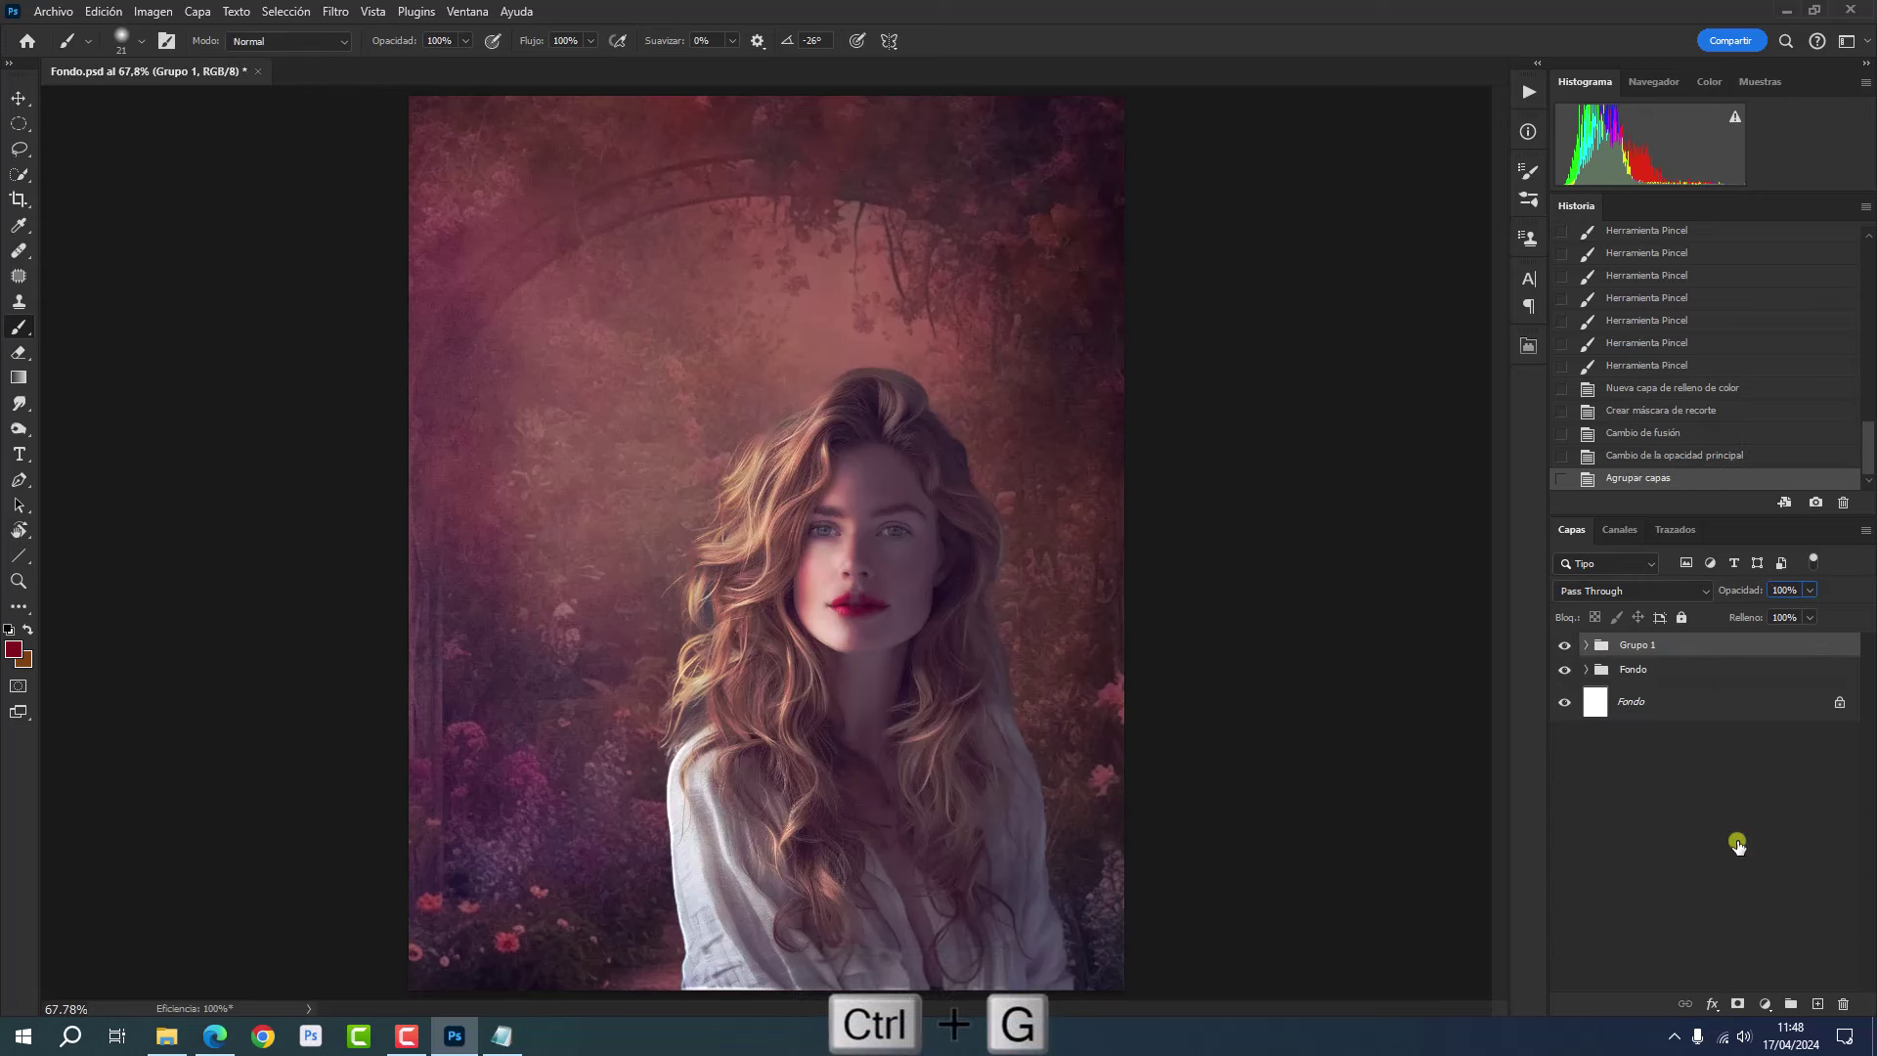
double_click(1628, 642)
text(Modelo)
key(Return)
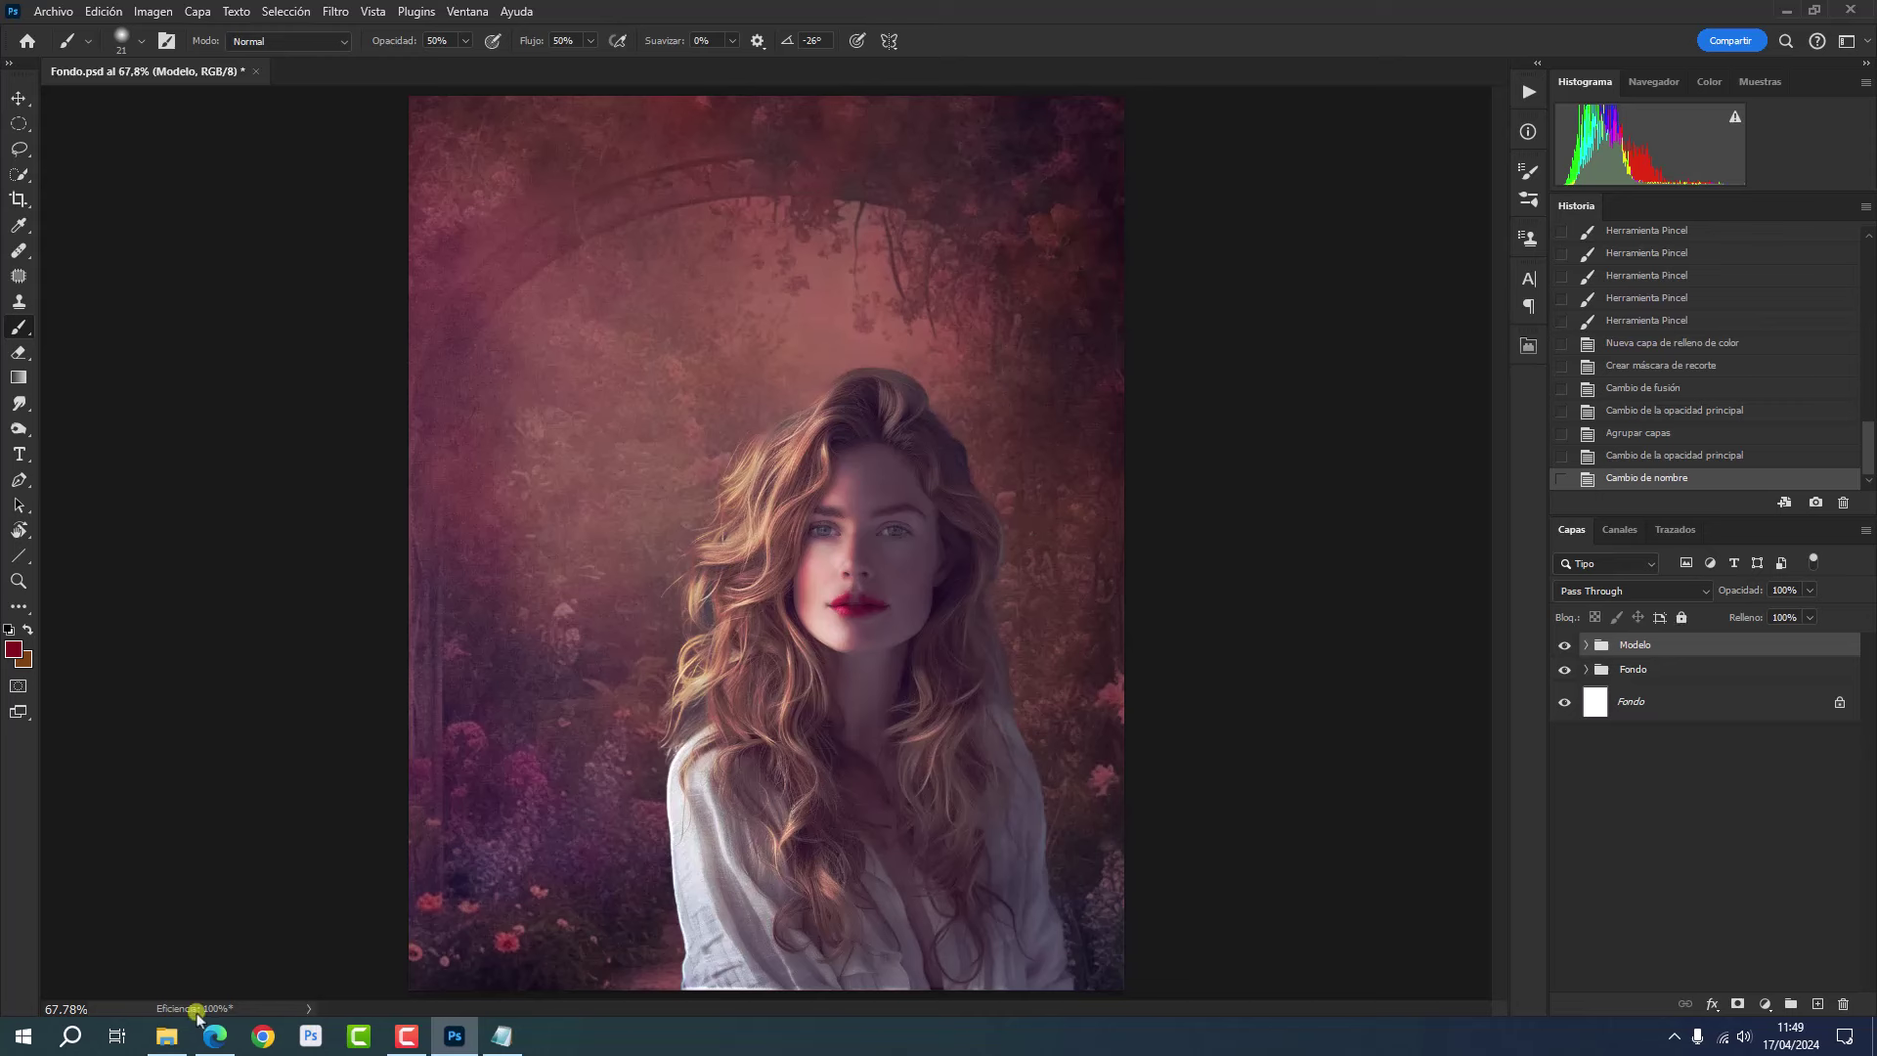
click(170, 1036)
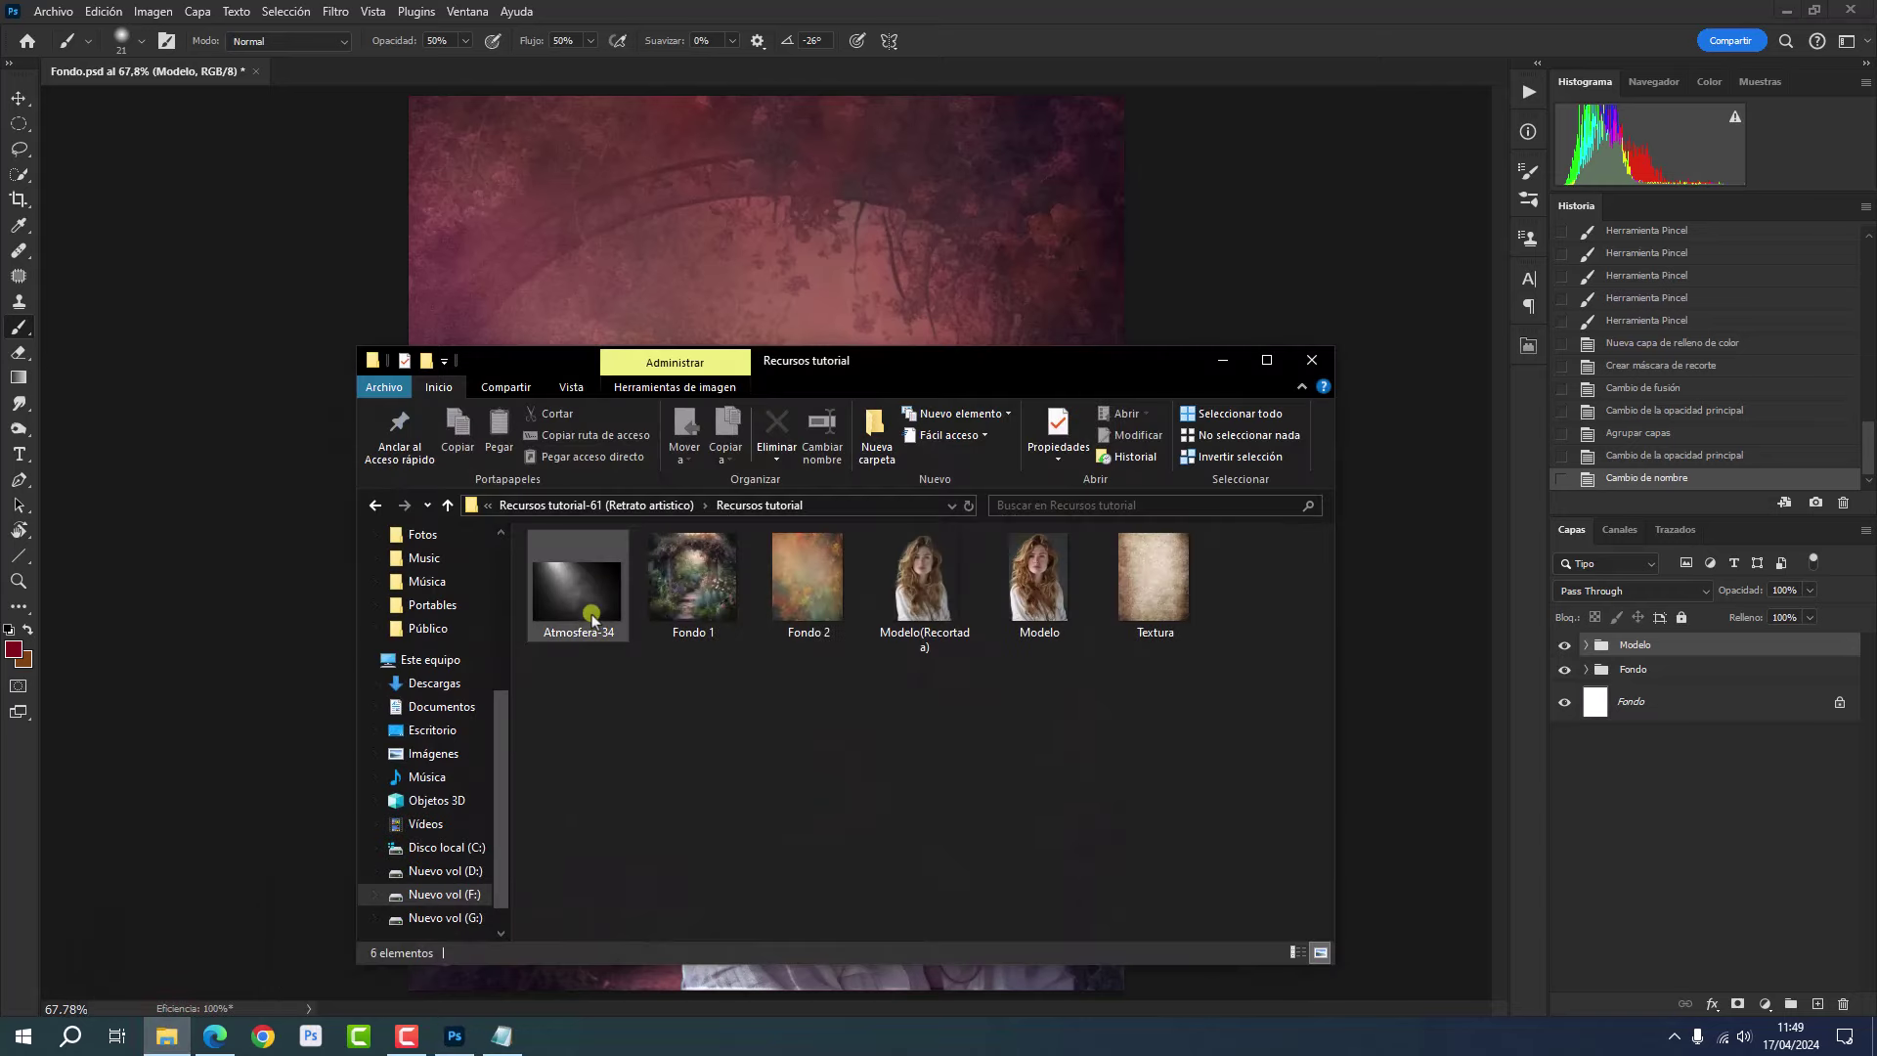
drag(592, 618, 269, 799)
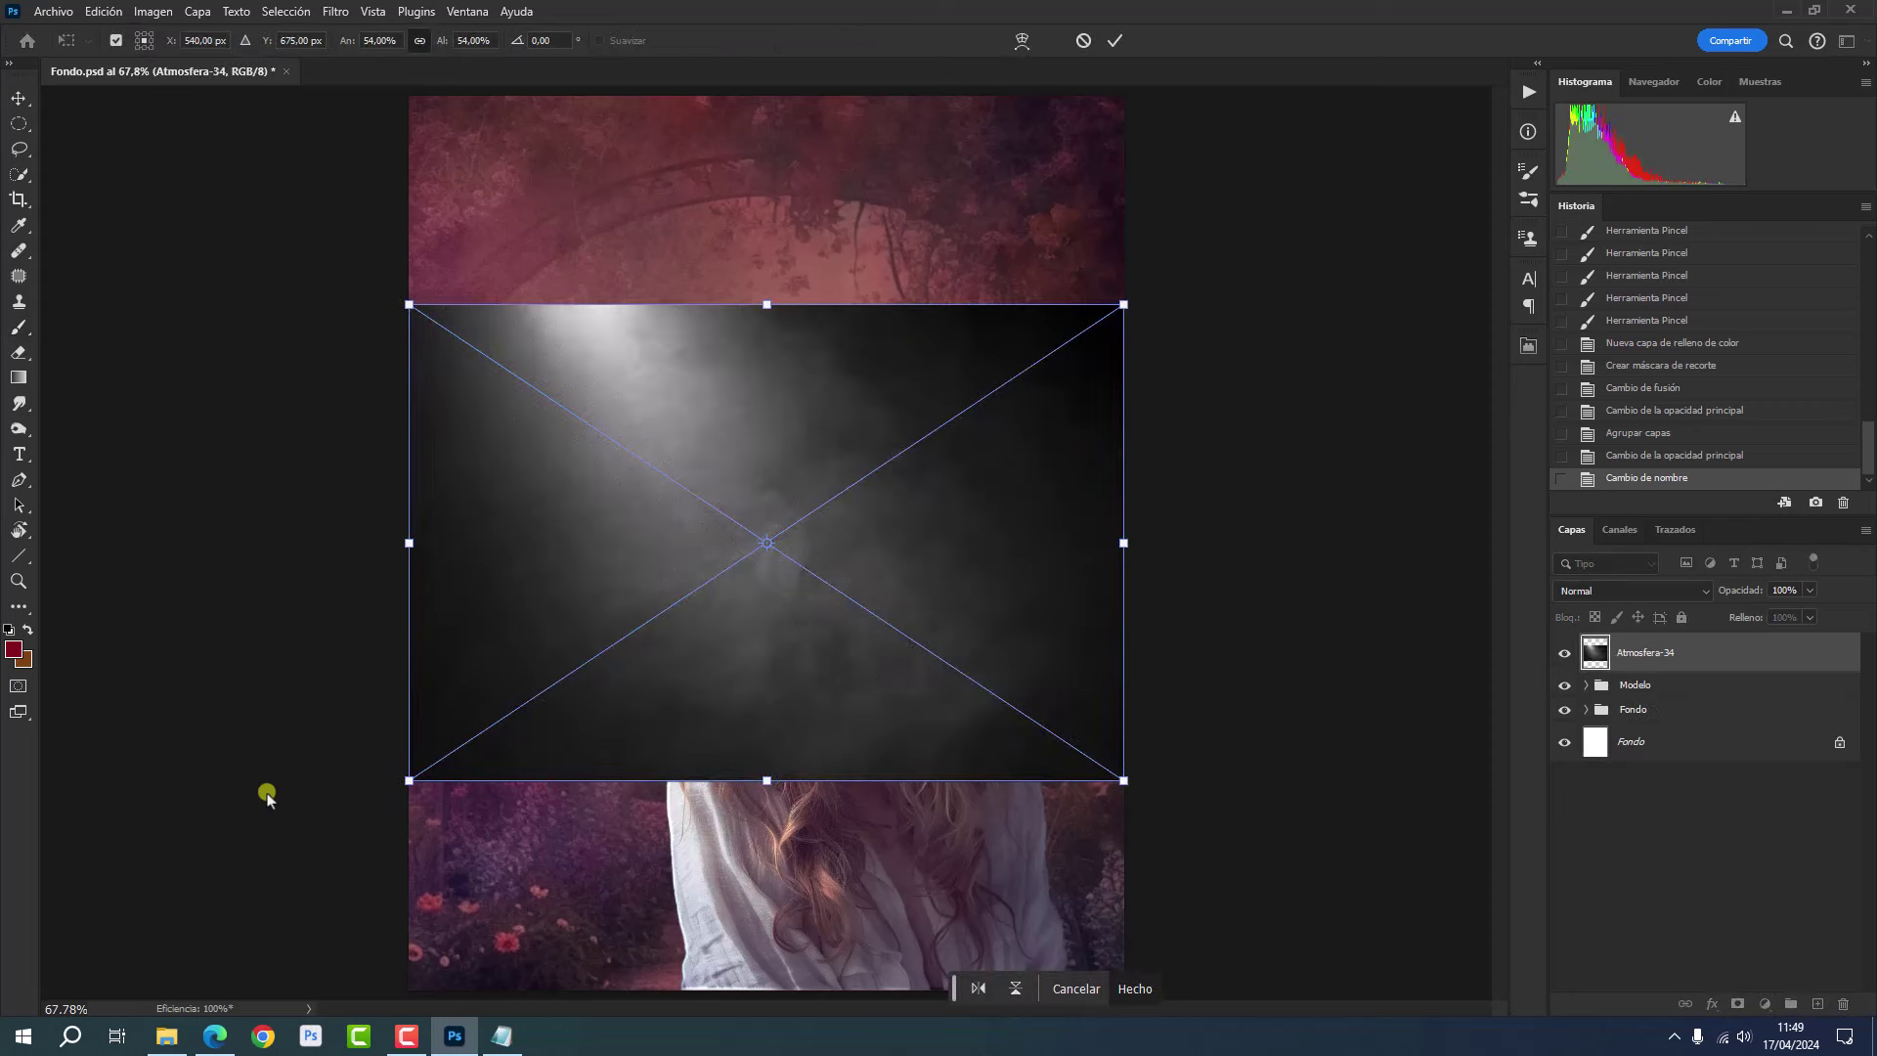
- Stretch and reposition the Atmosfera-34 fog image over the portrait and commit the transform
drag(1123, 543, 1560, 534)
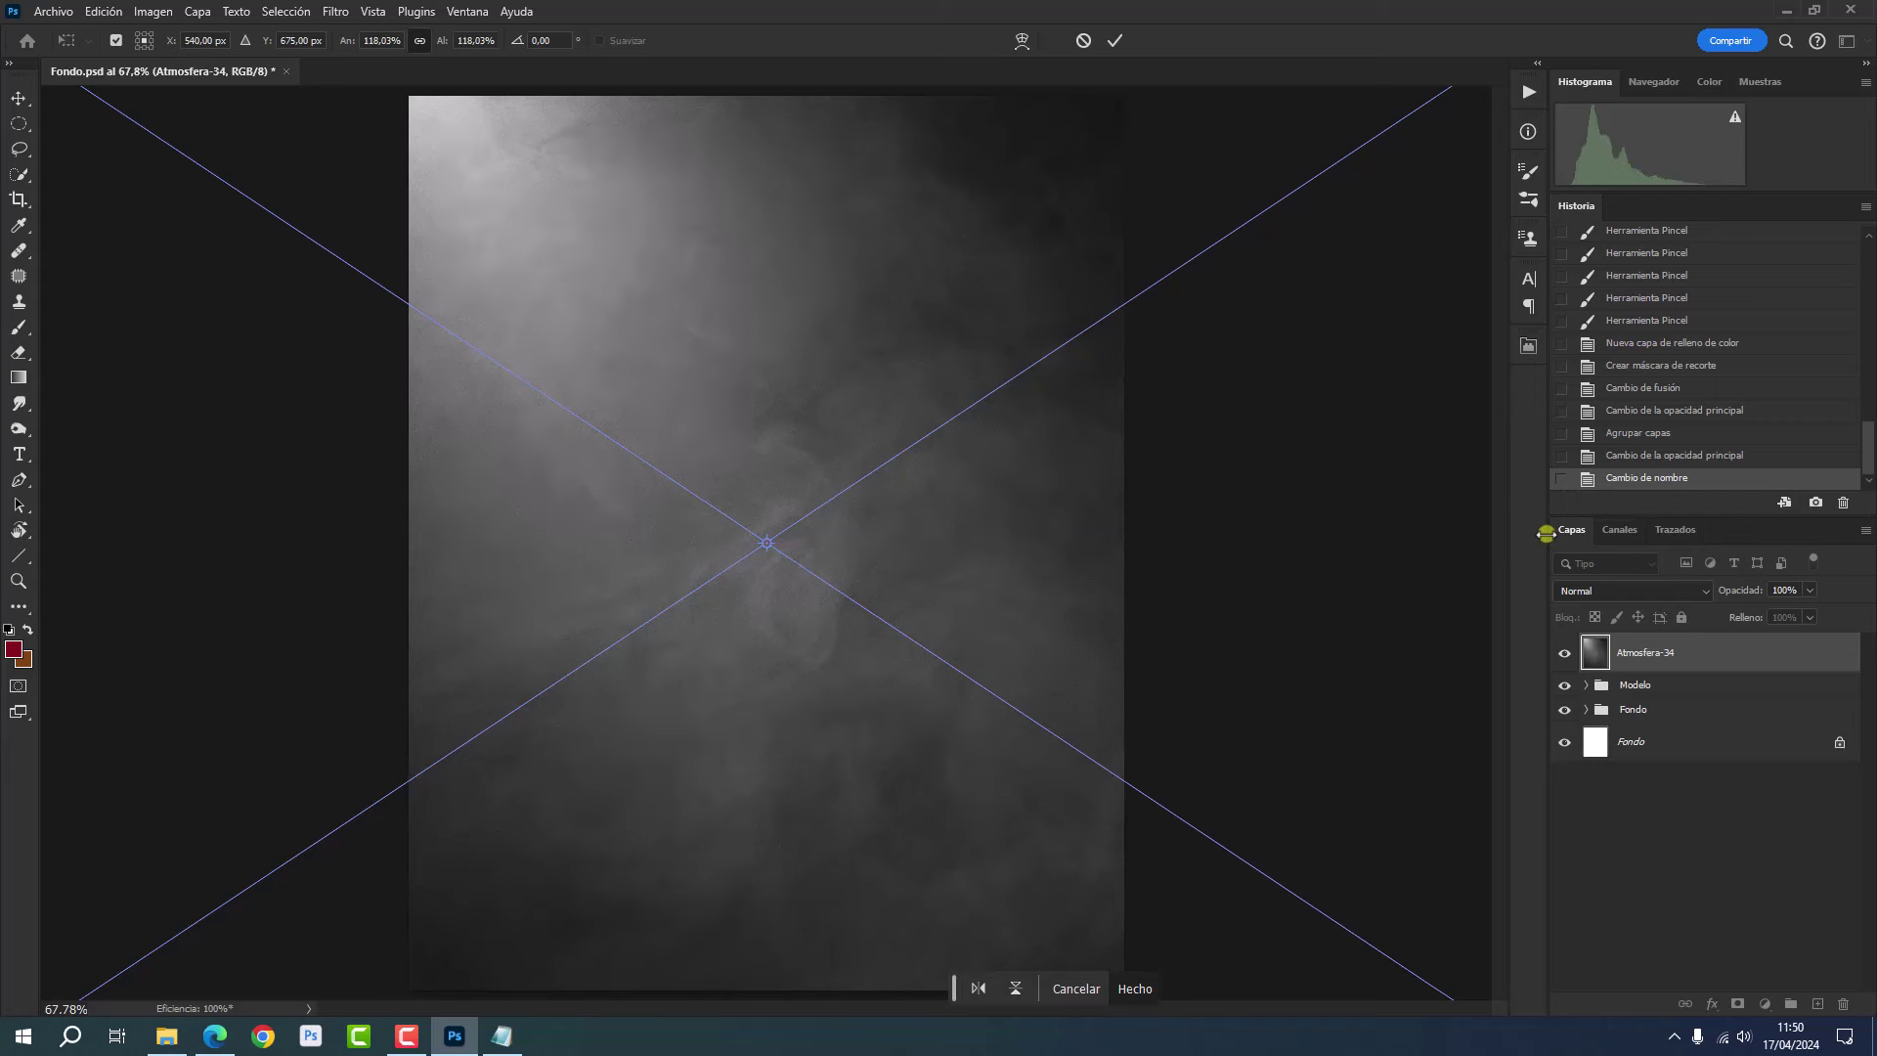
click(1607, 590)
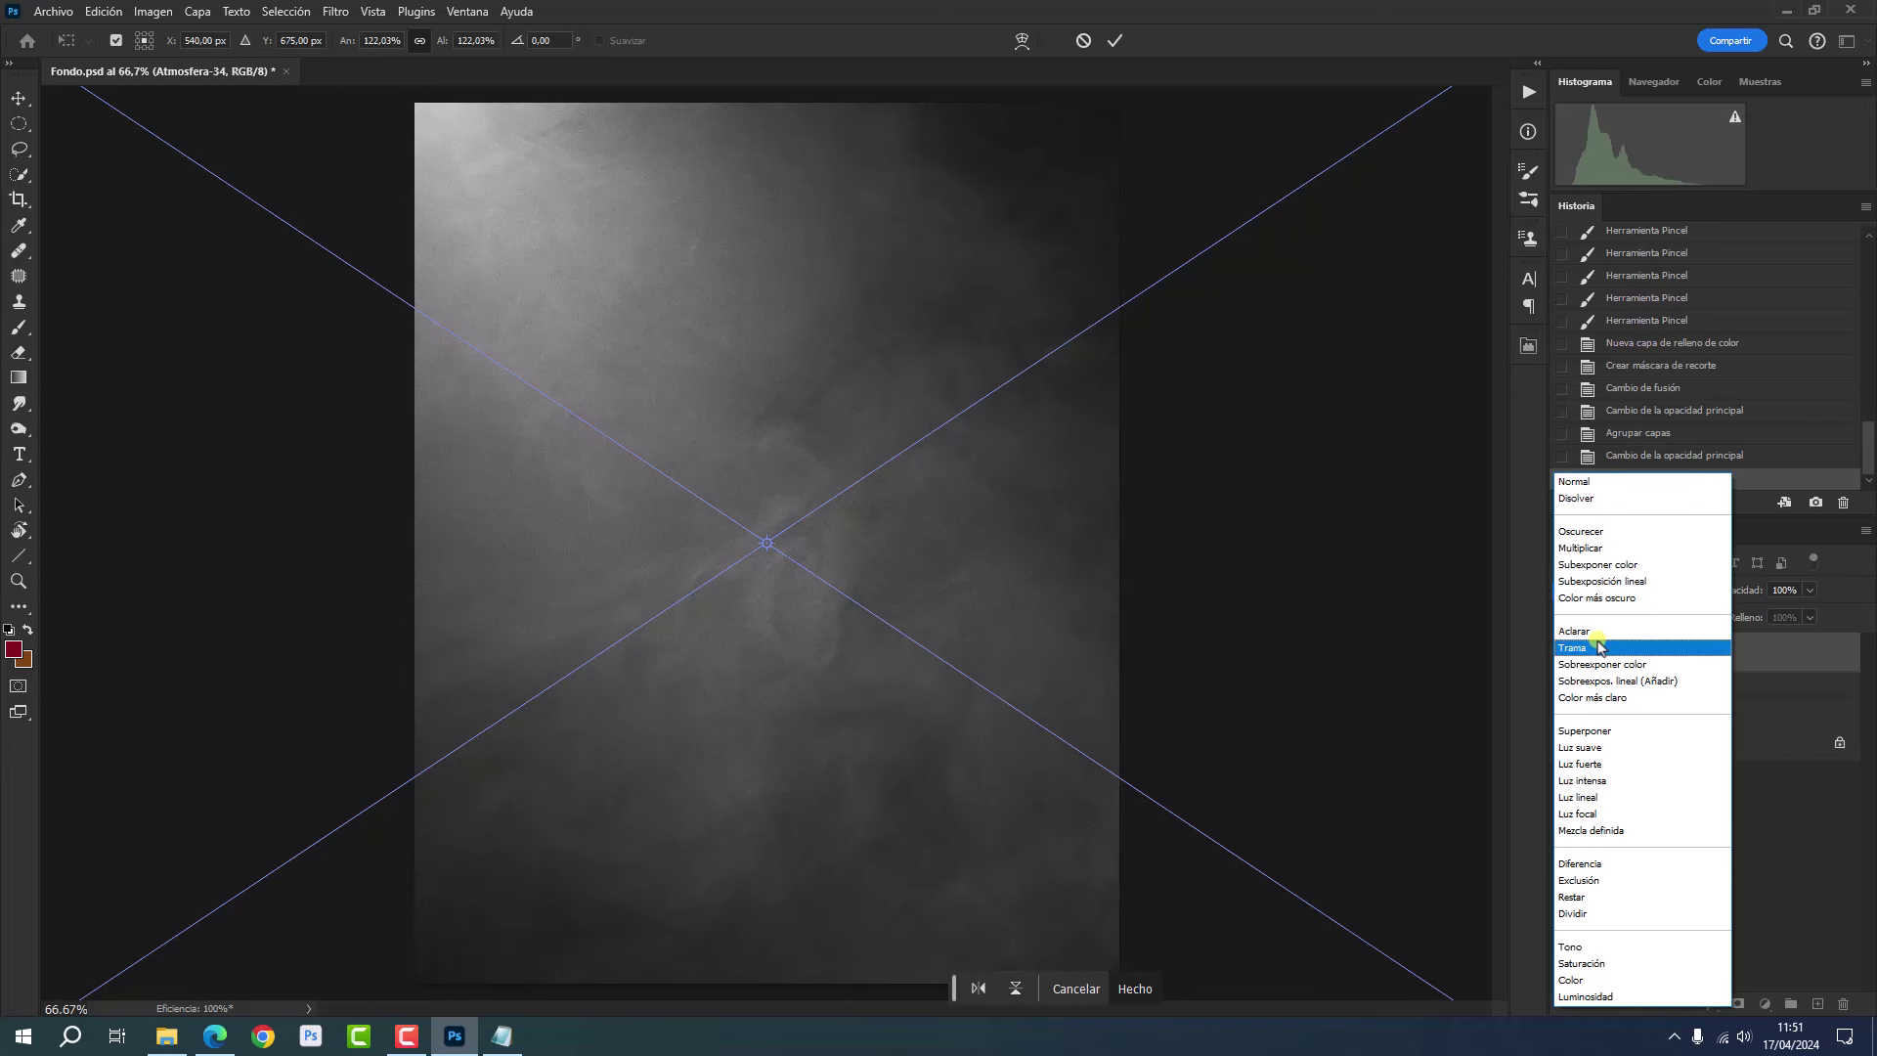
click(1607, 648)
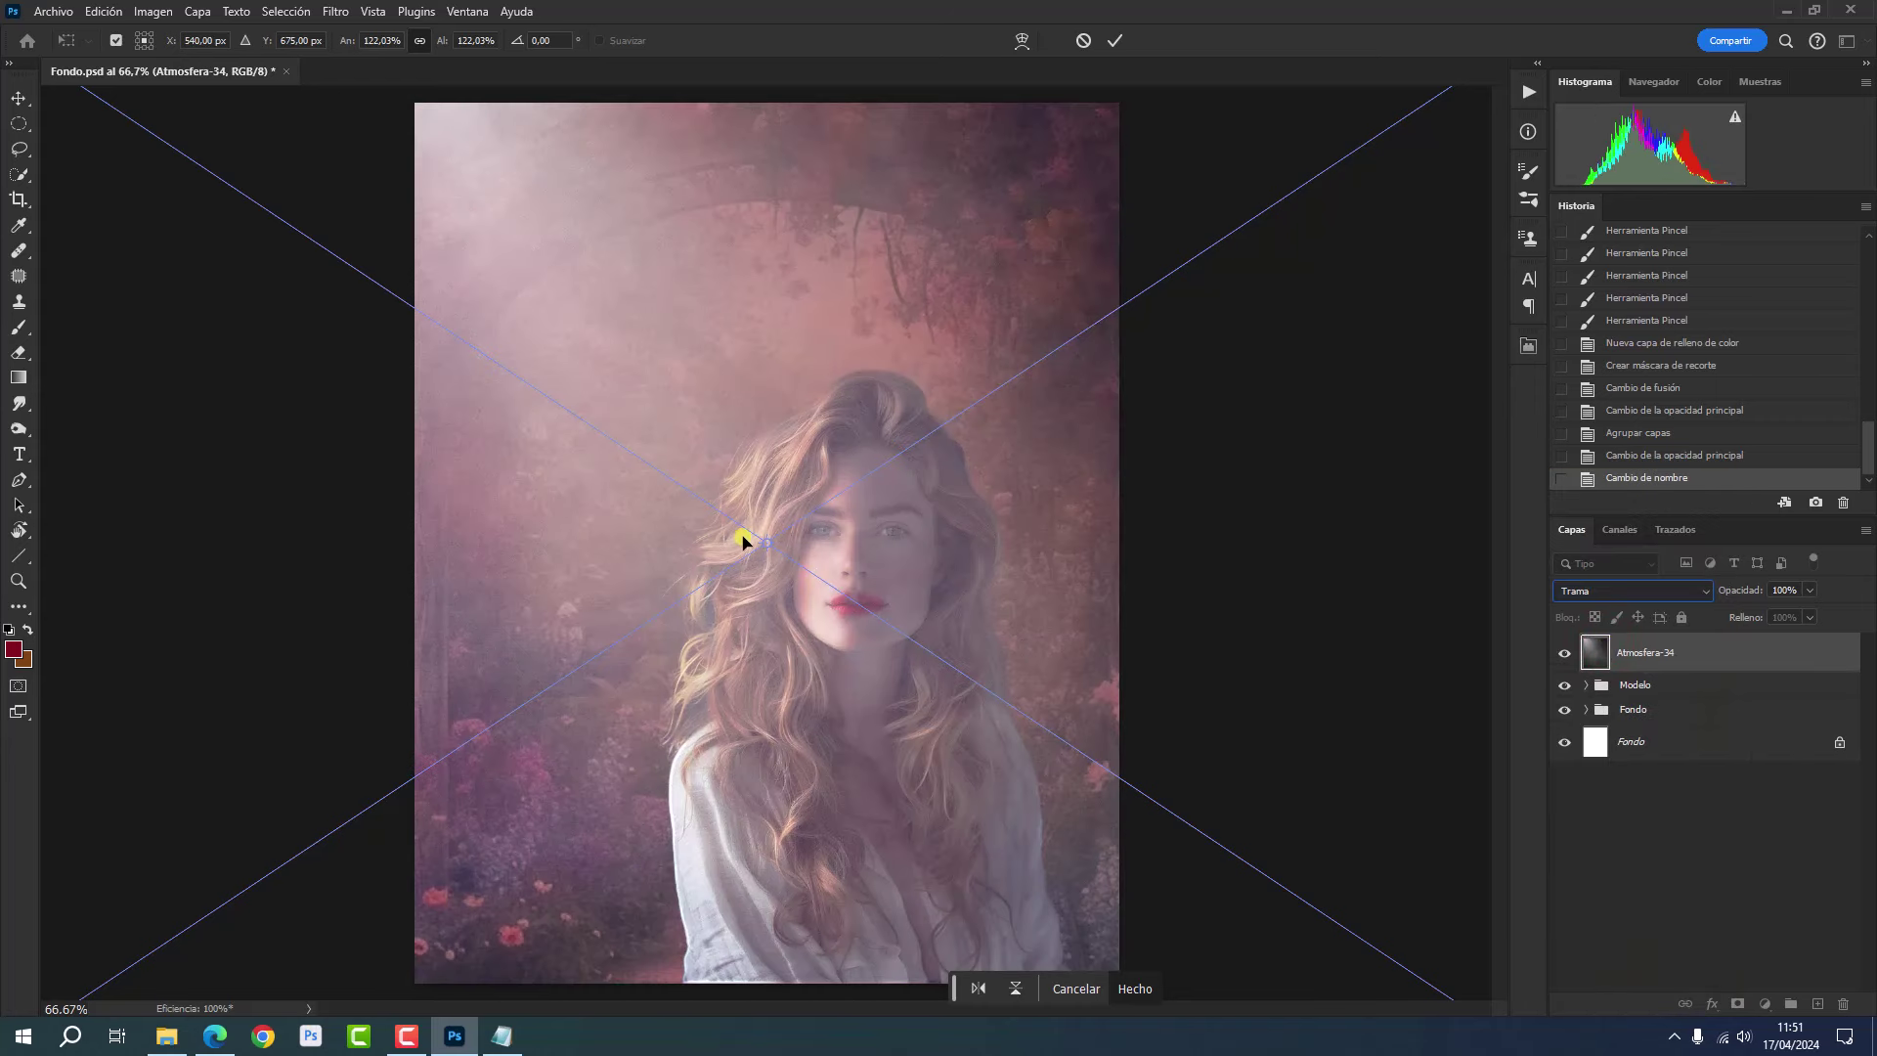
mouse_move(767, 544)
mouse_down()
mouse_move(787, 614)
mouse_move(824, 632)
mouse_up()
key(Return)
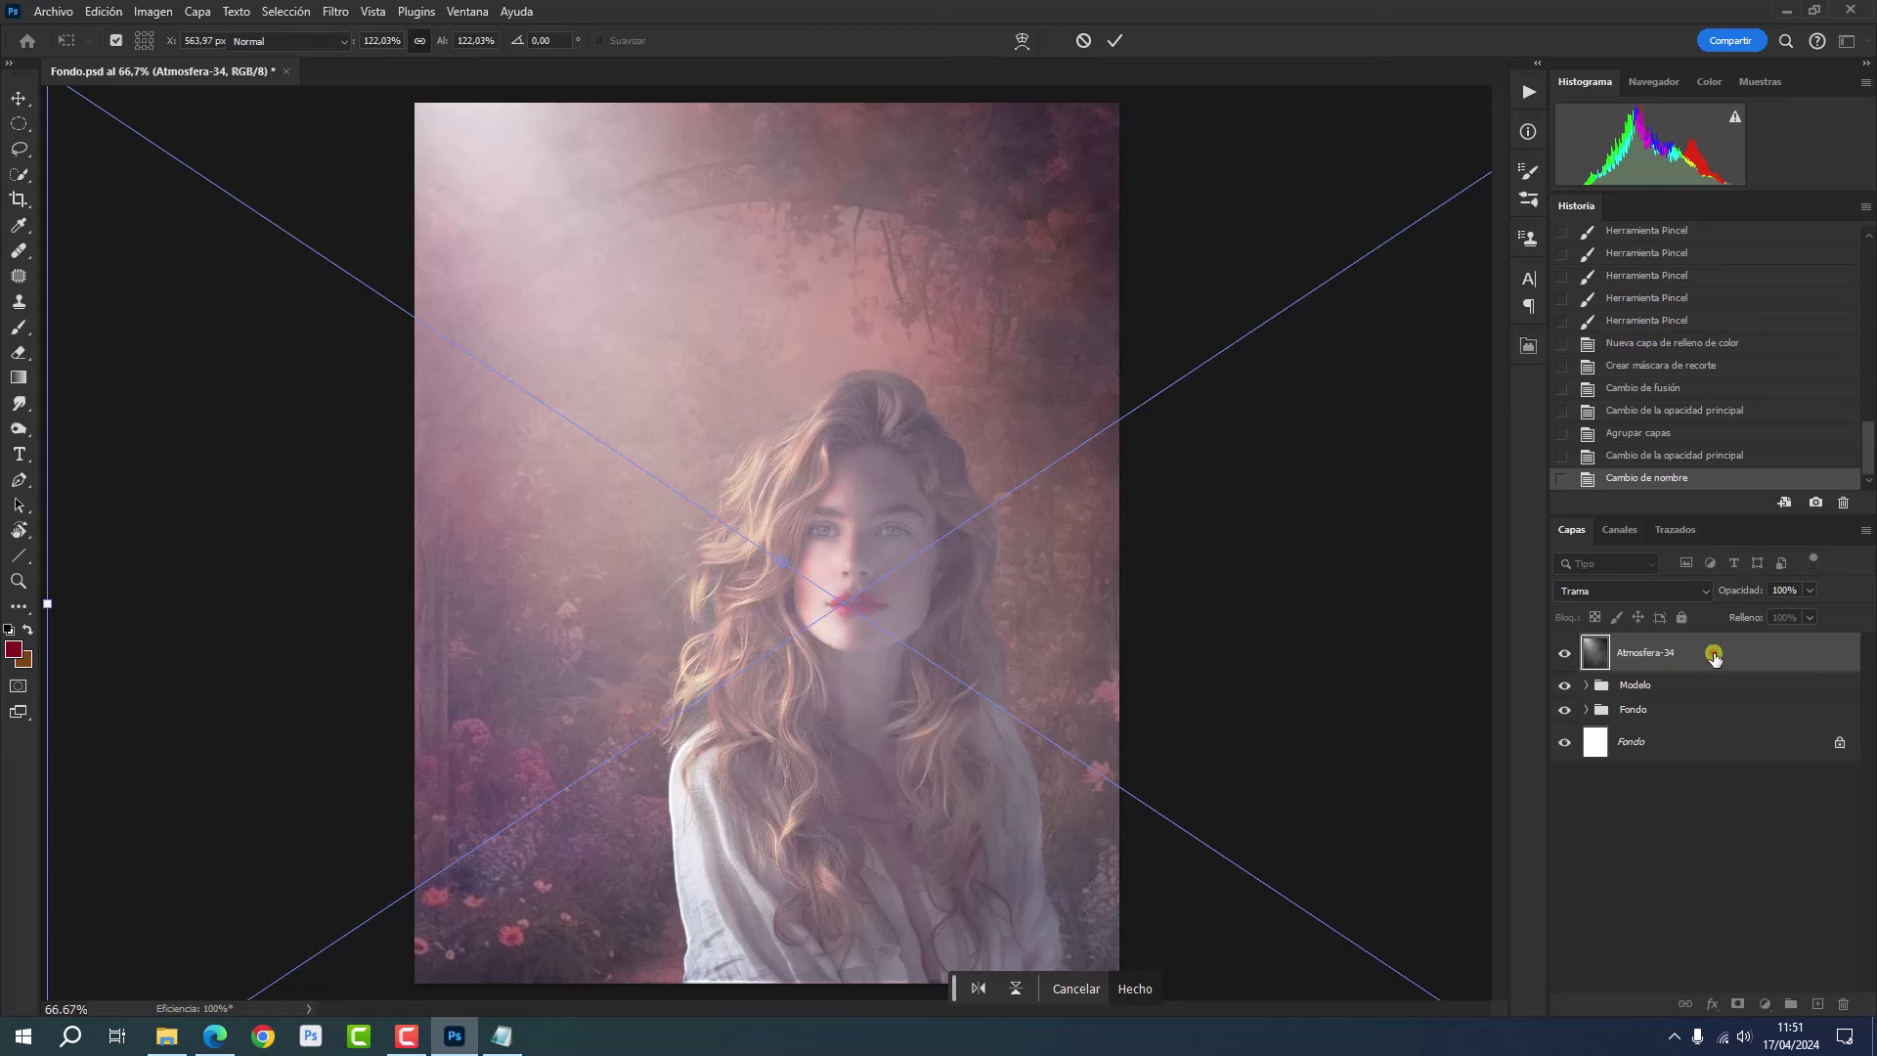
- Set the fog layer to 46% opacity in Sobreexponer color blend mode
click(1796, 591)
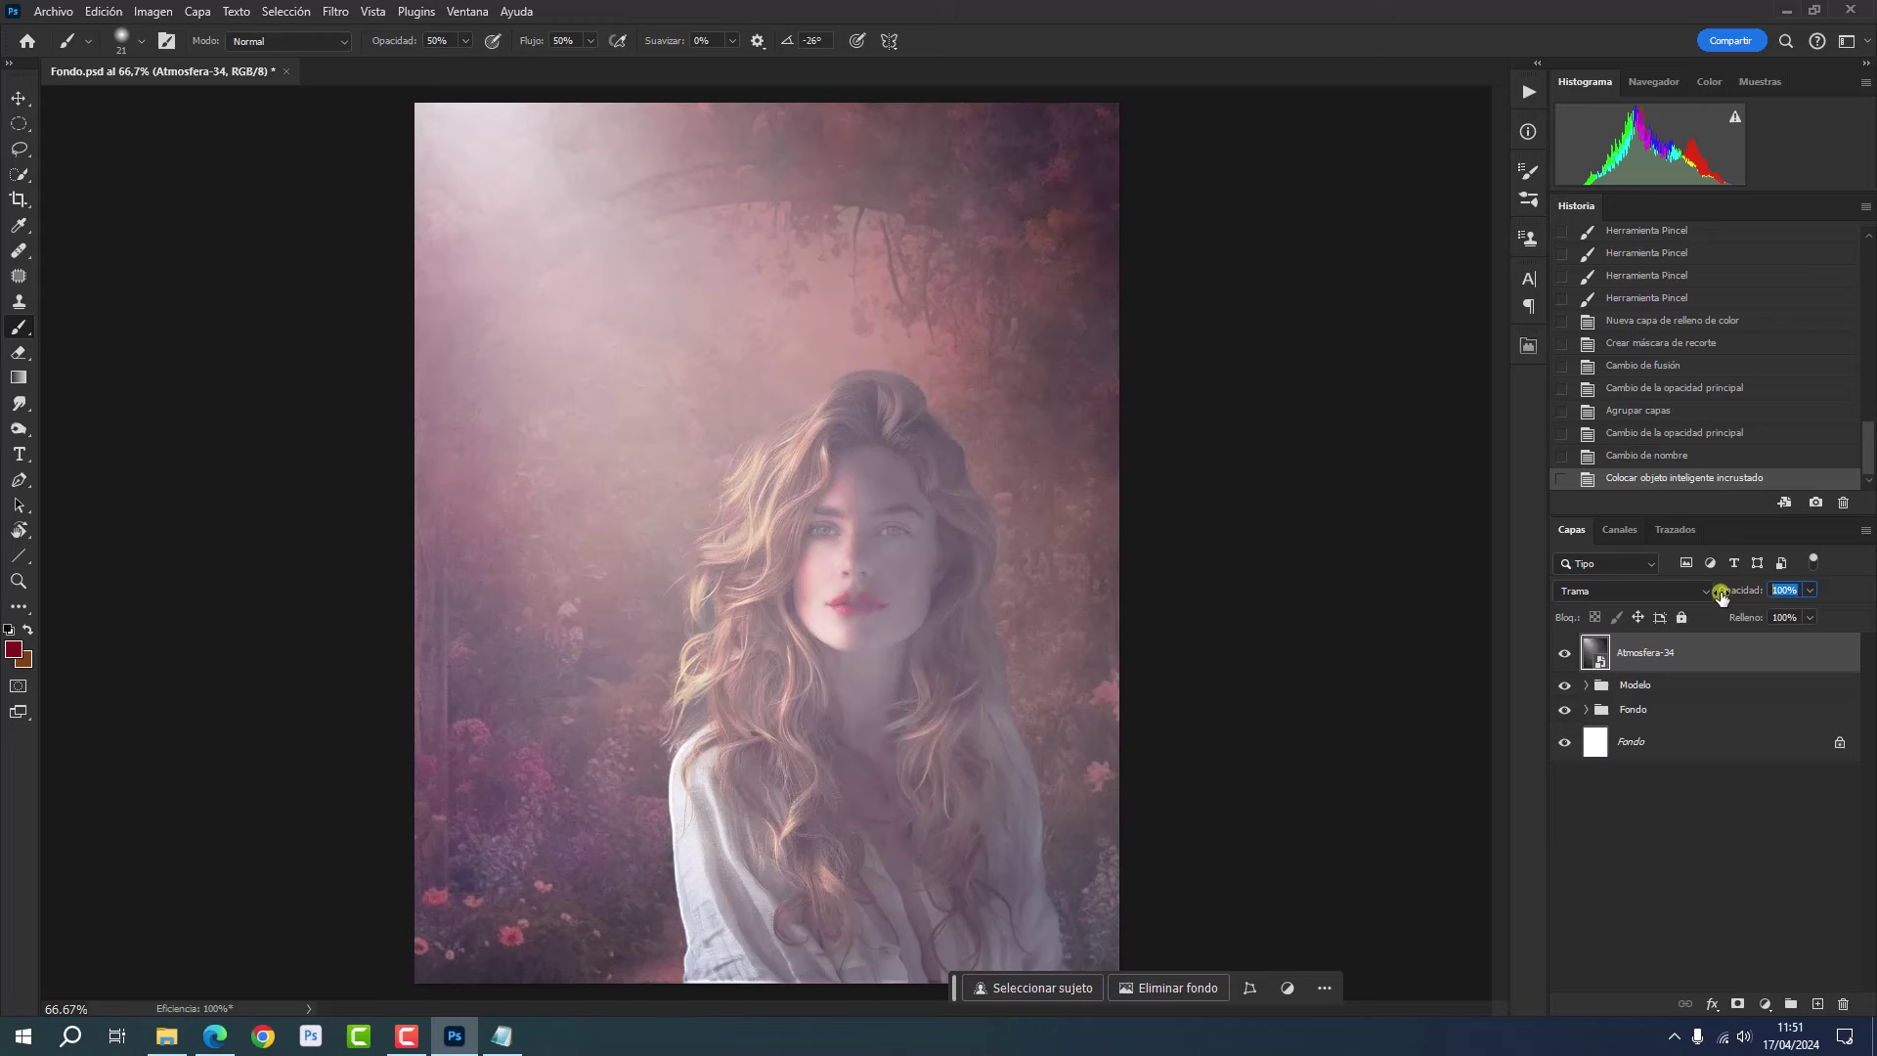
text(46)
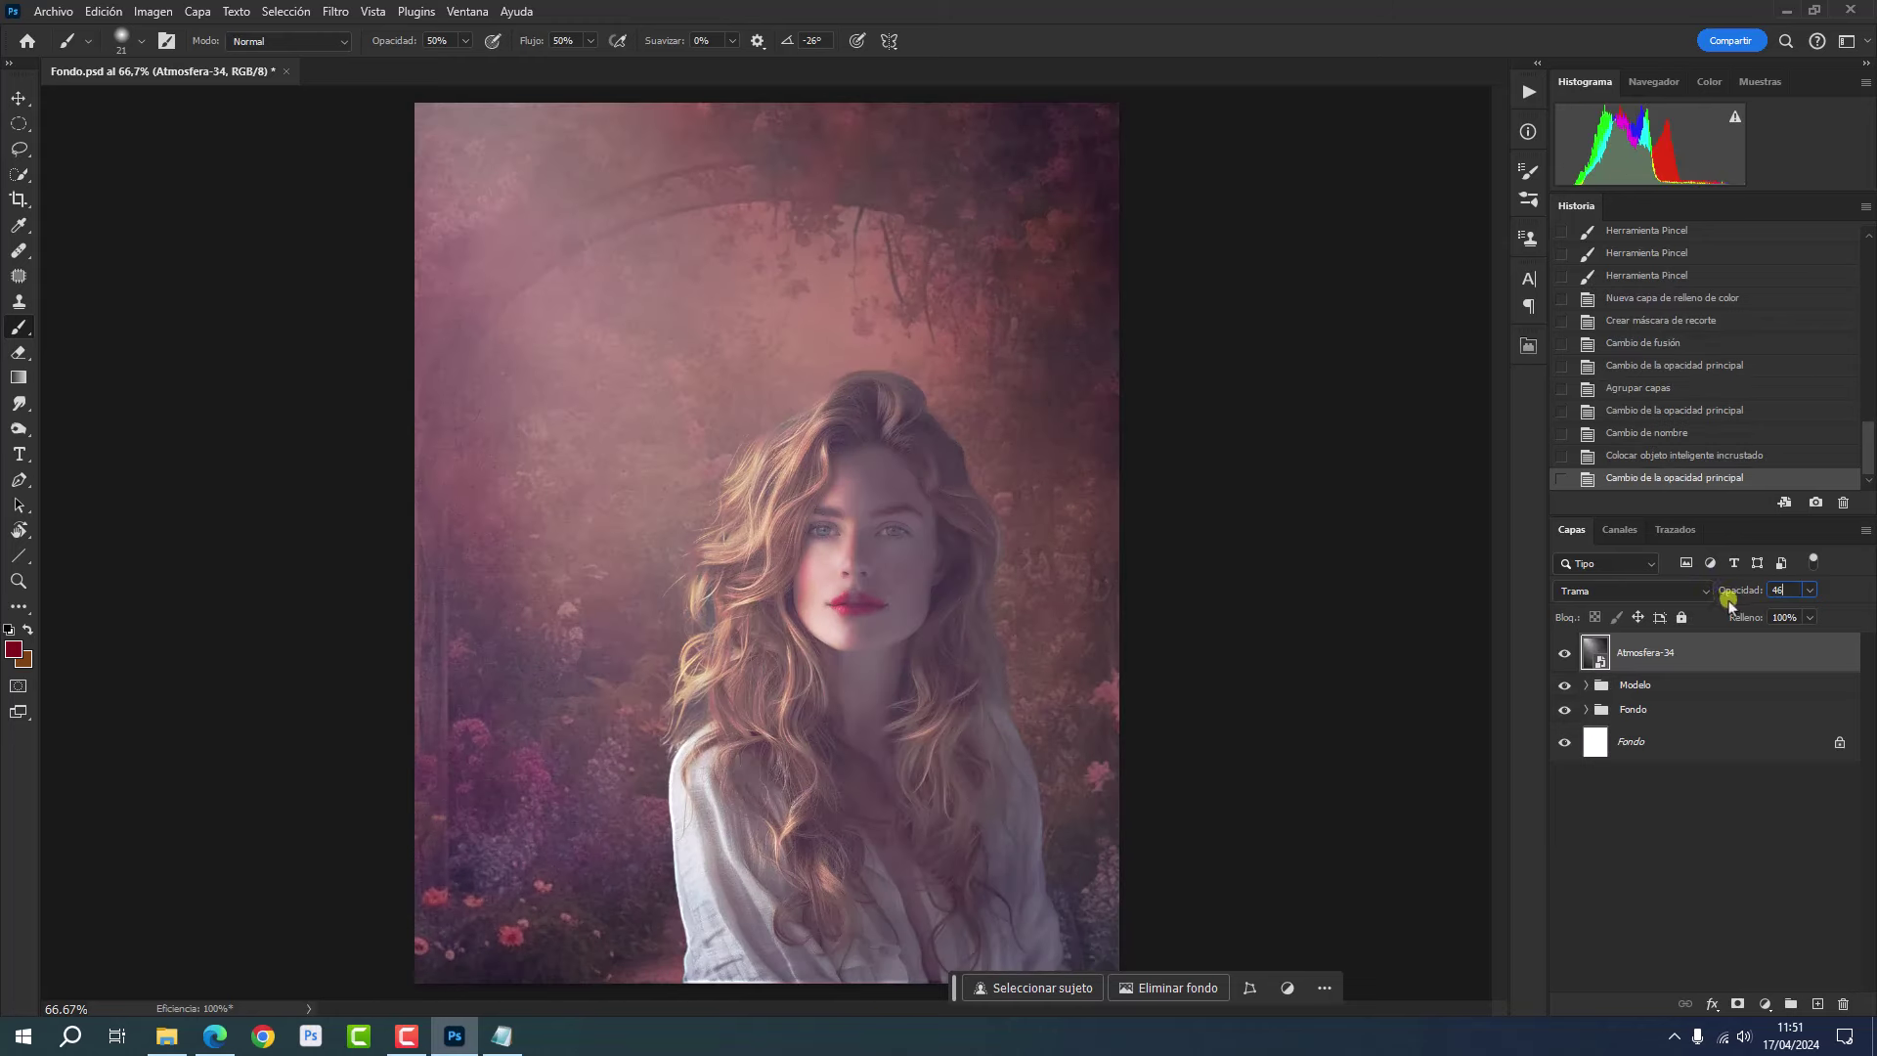
click(1635, 592)
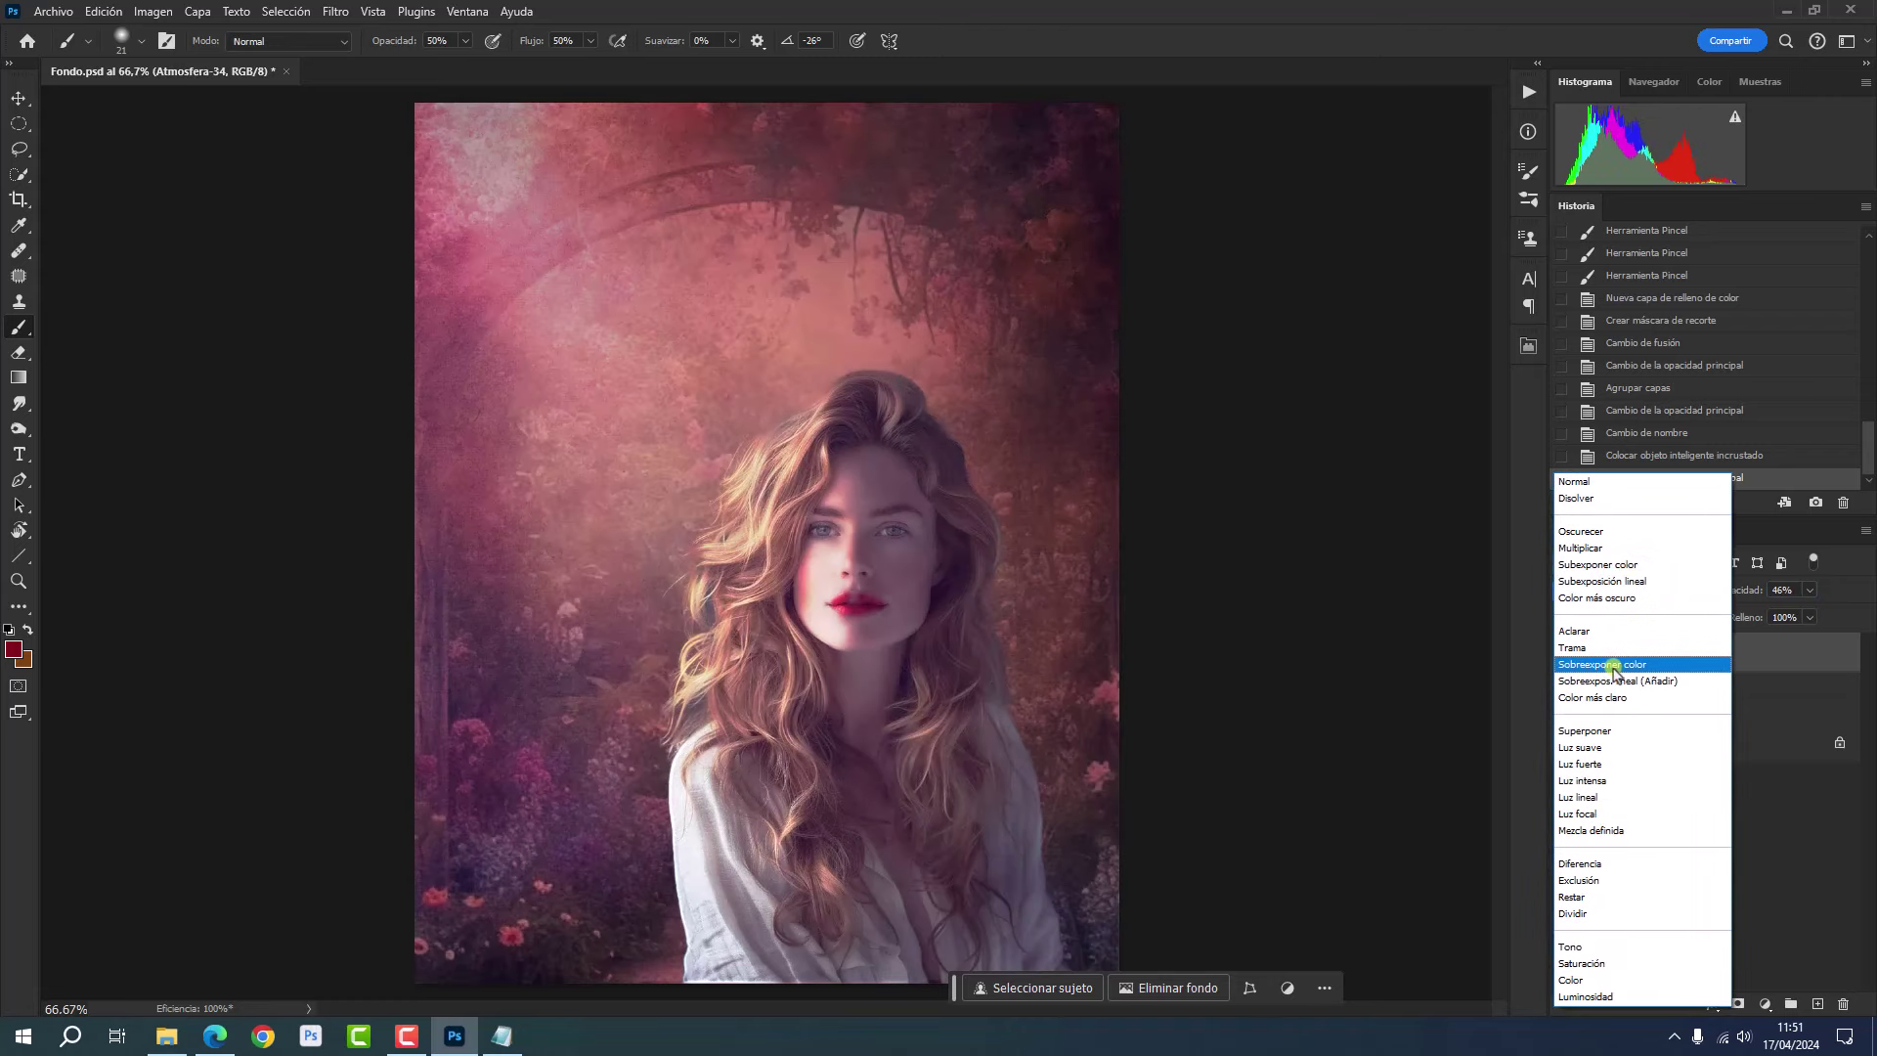
click(1615, 665)
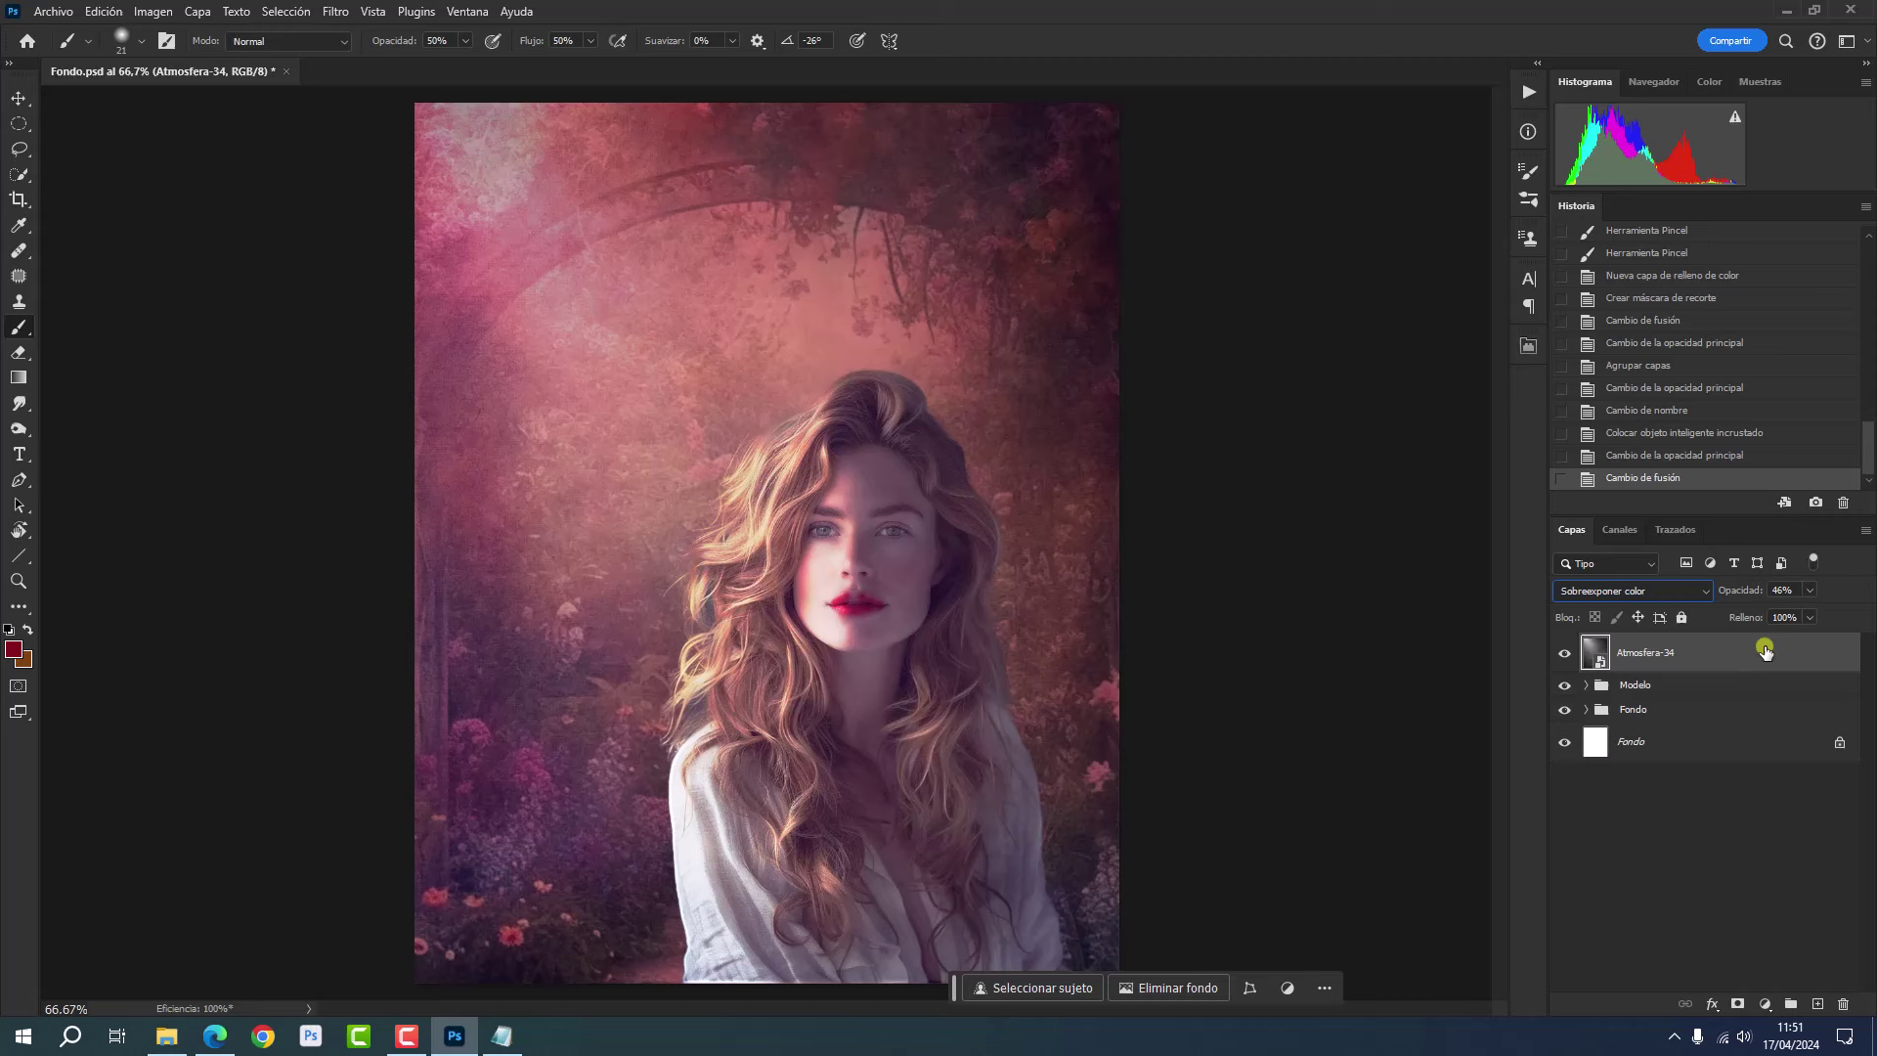
- Add a haze layer mask and paint it black with a 102 px brush over forehead, cheek and chin
click(1740, 1005)
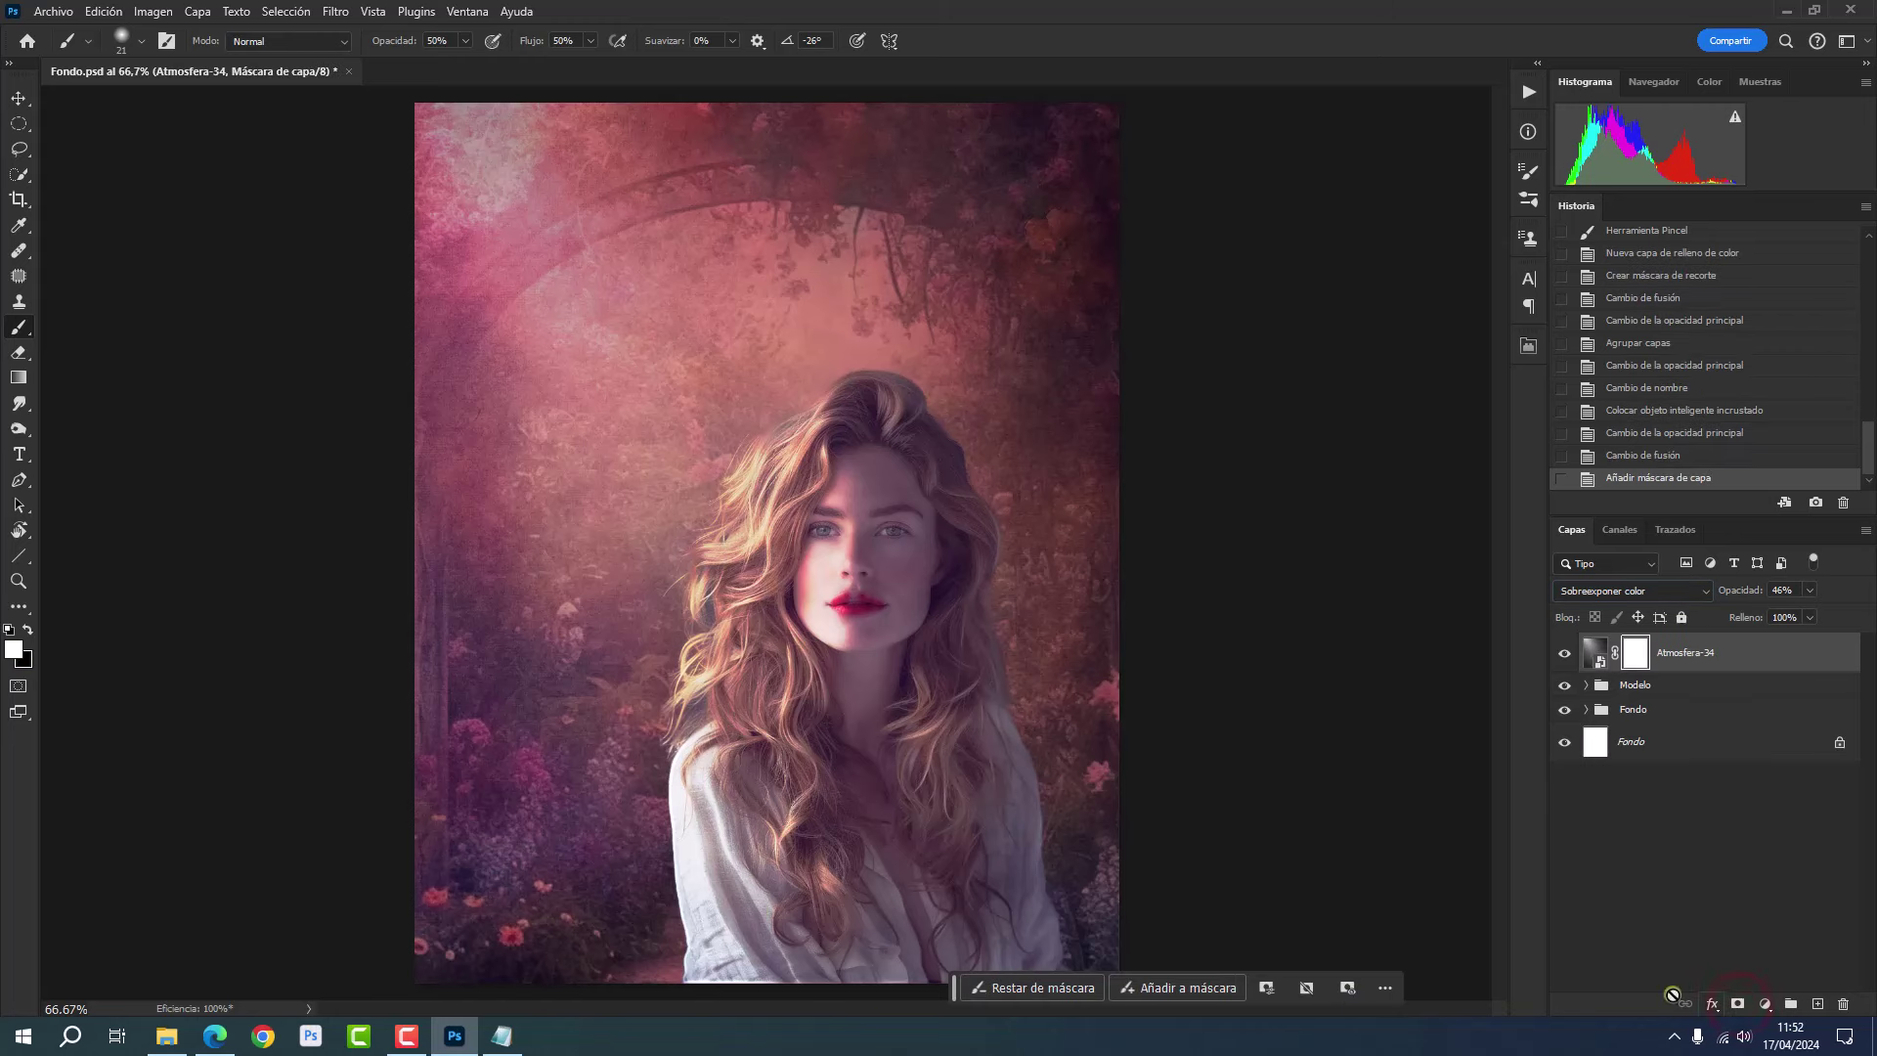
click(23, 627)
drag(553, 356, 606, 352)
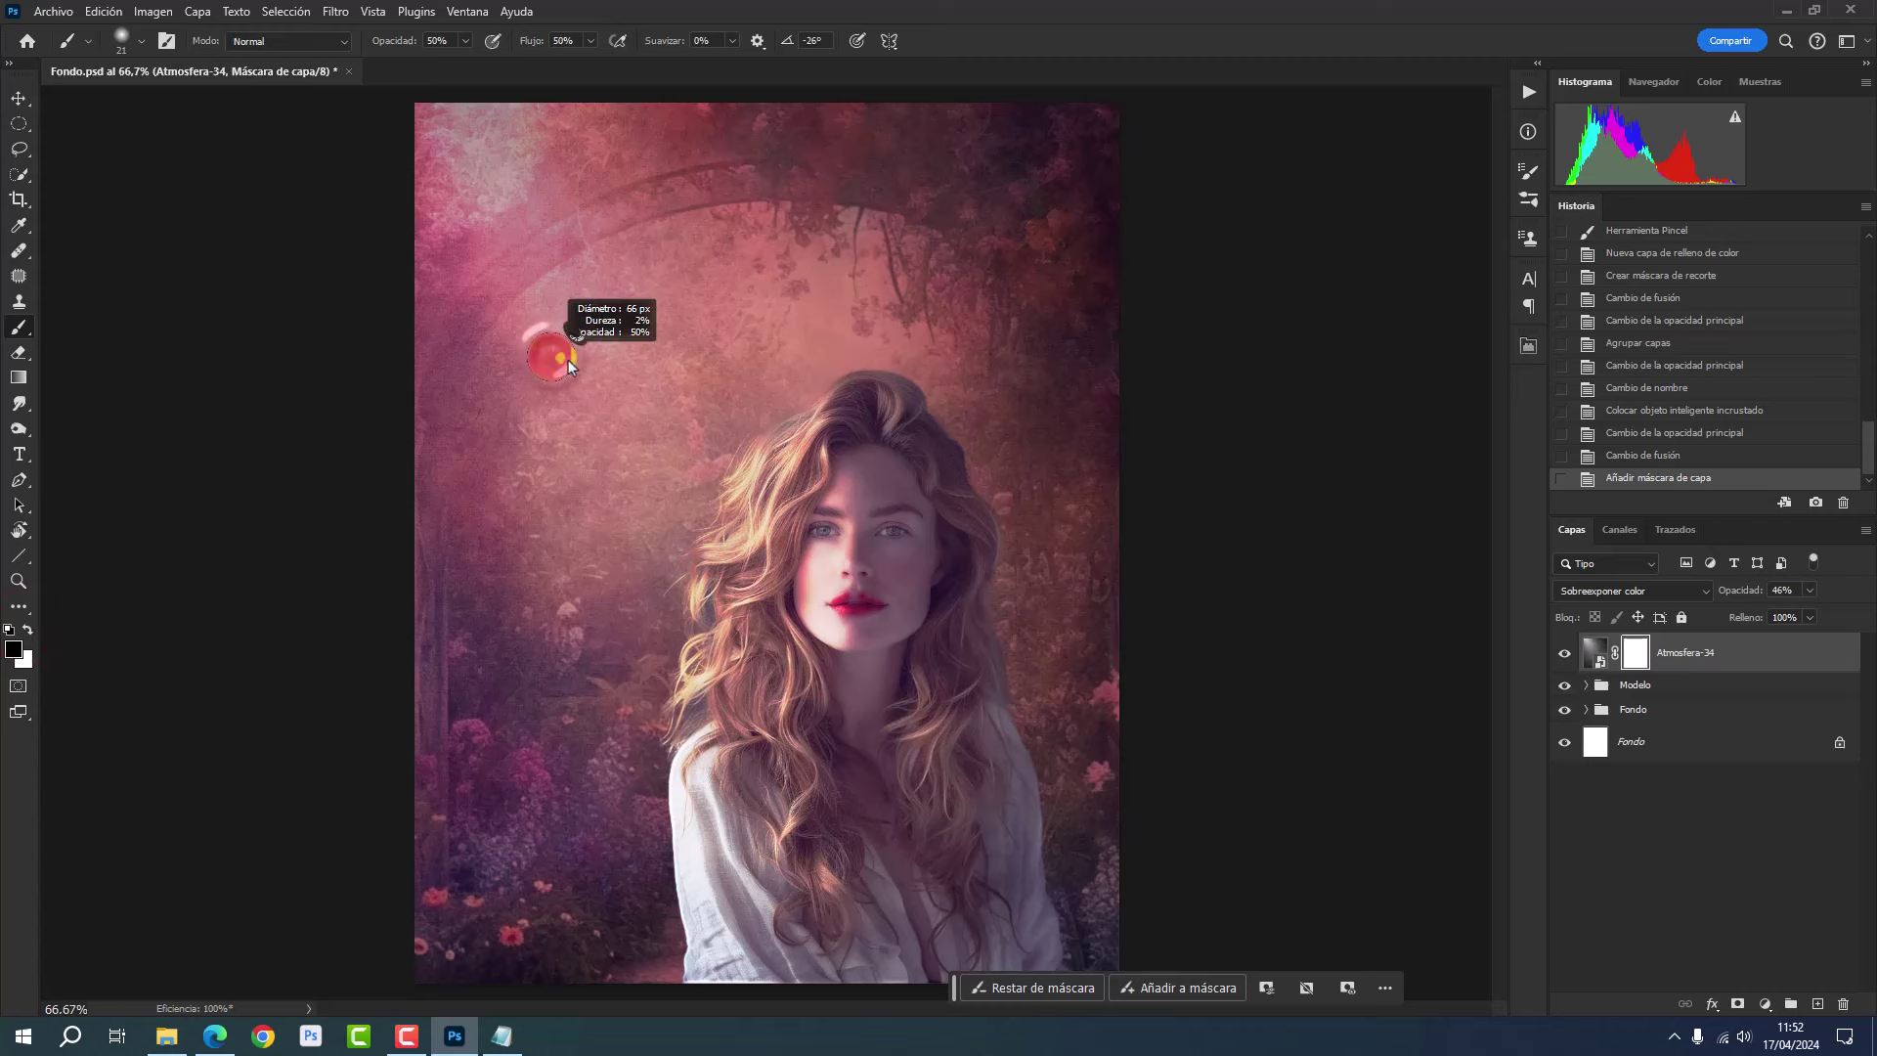
click(903, 448)
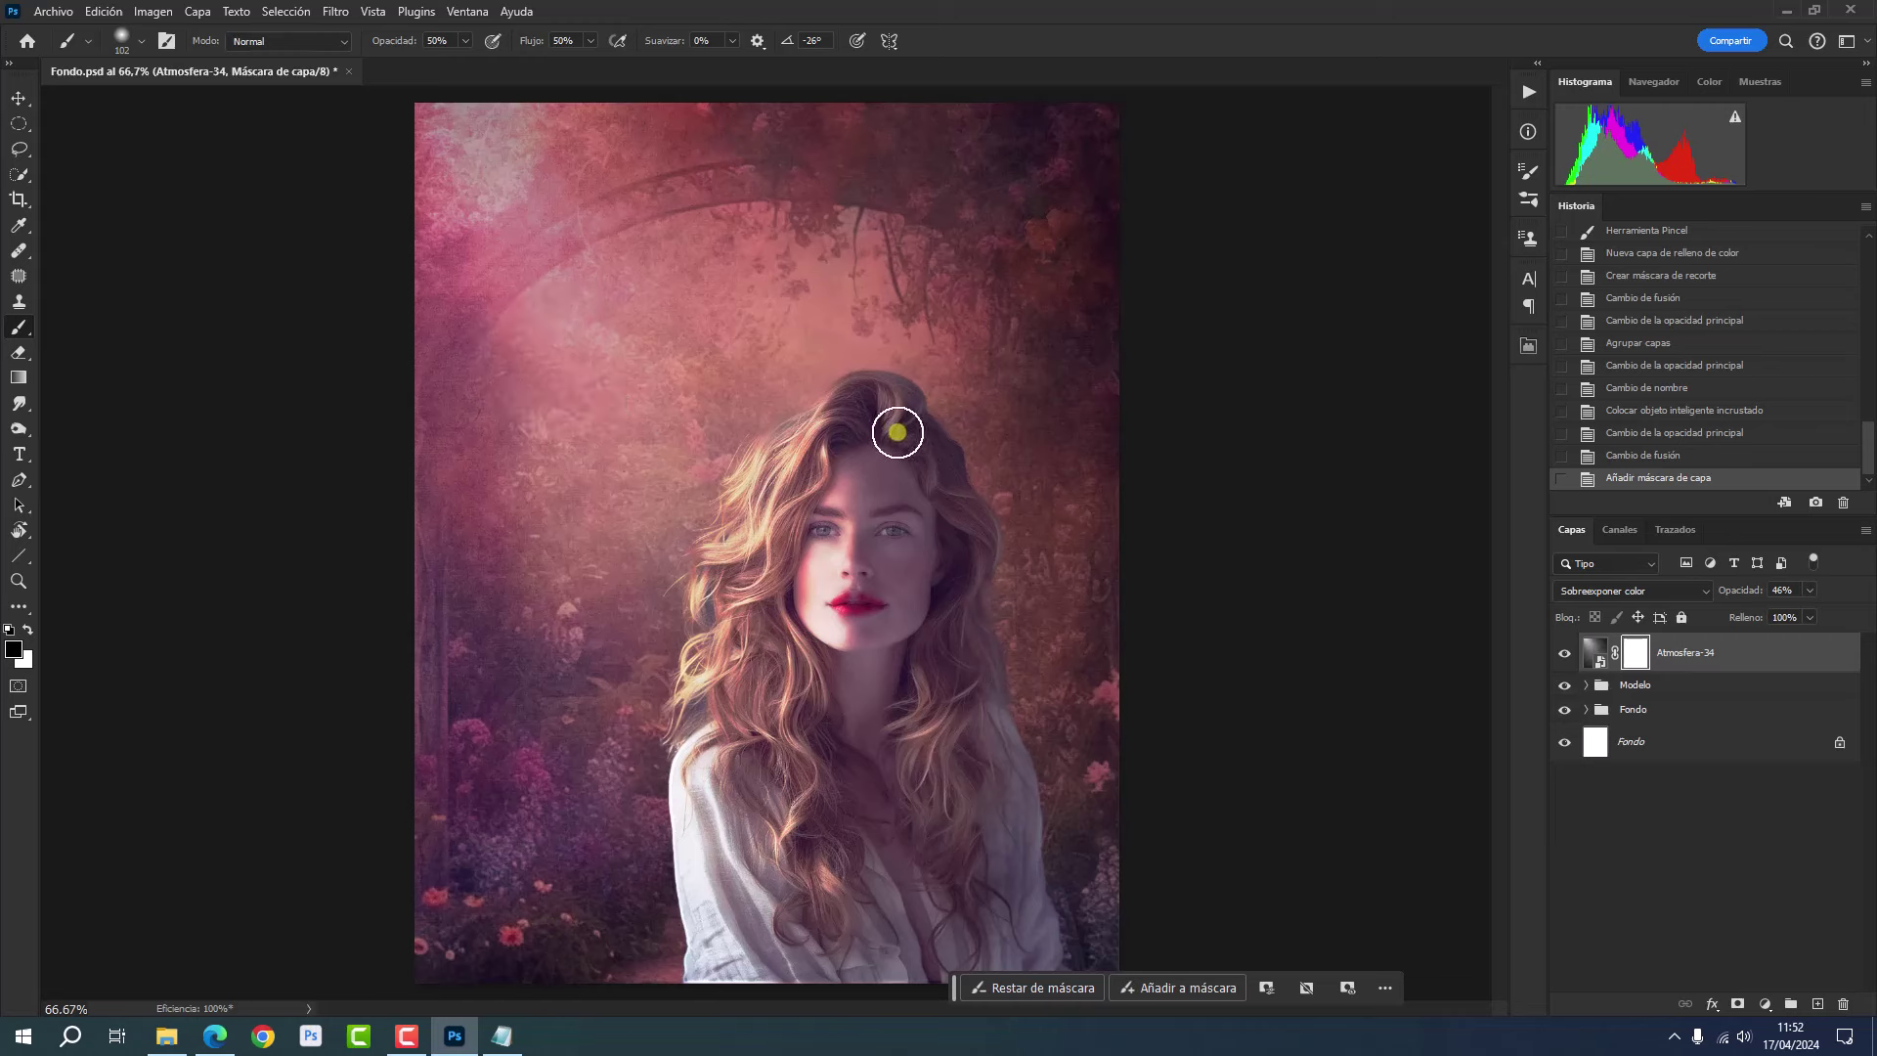
click(899, 481)
click(919, 513)
click(934, 577)
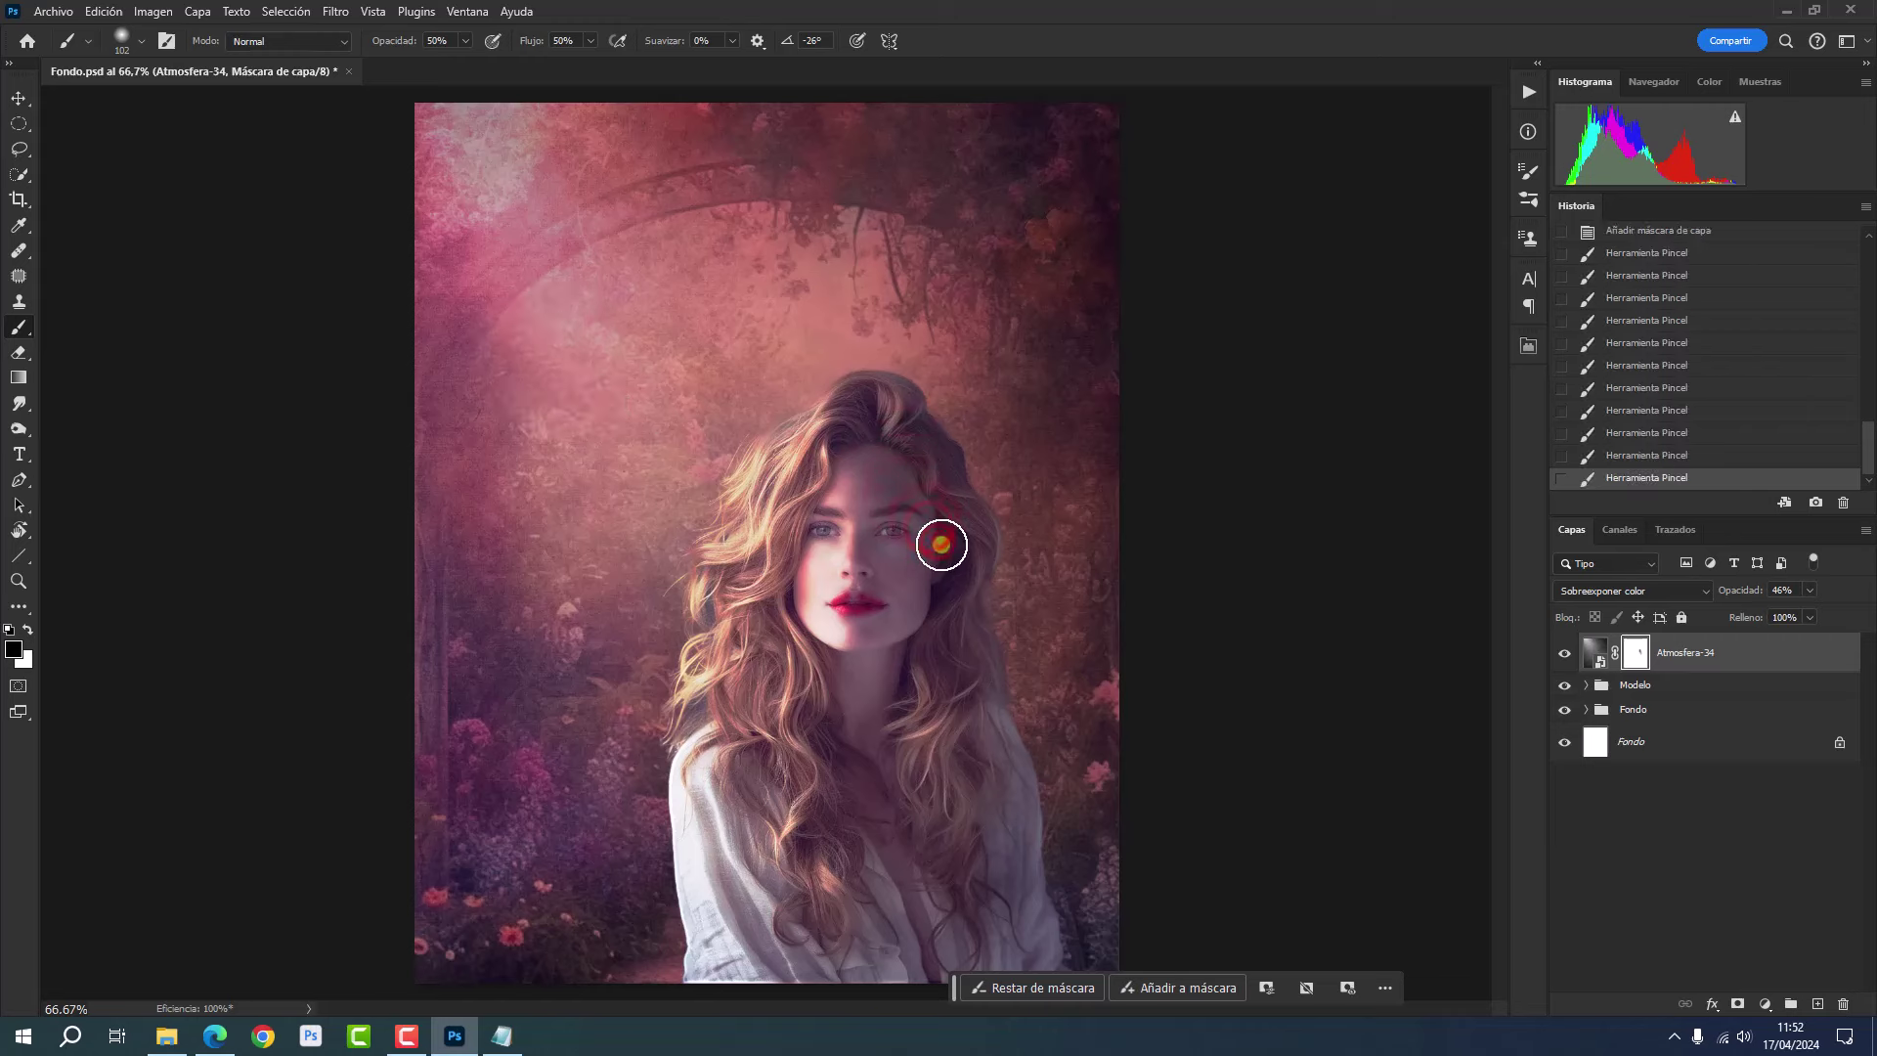
click(956, 620)
click(894, 657)
- Paint out the remaining haze over the hair, shoulder, face and neck
click(929, 761)
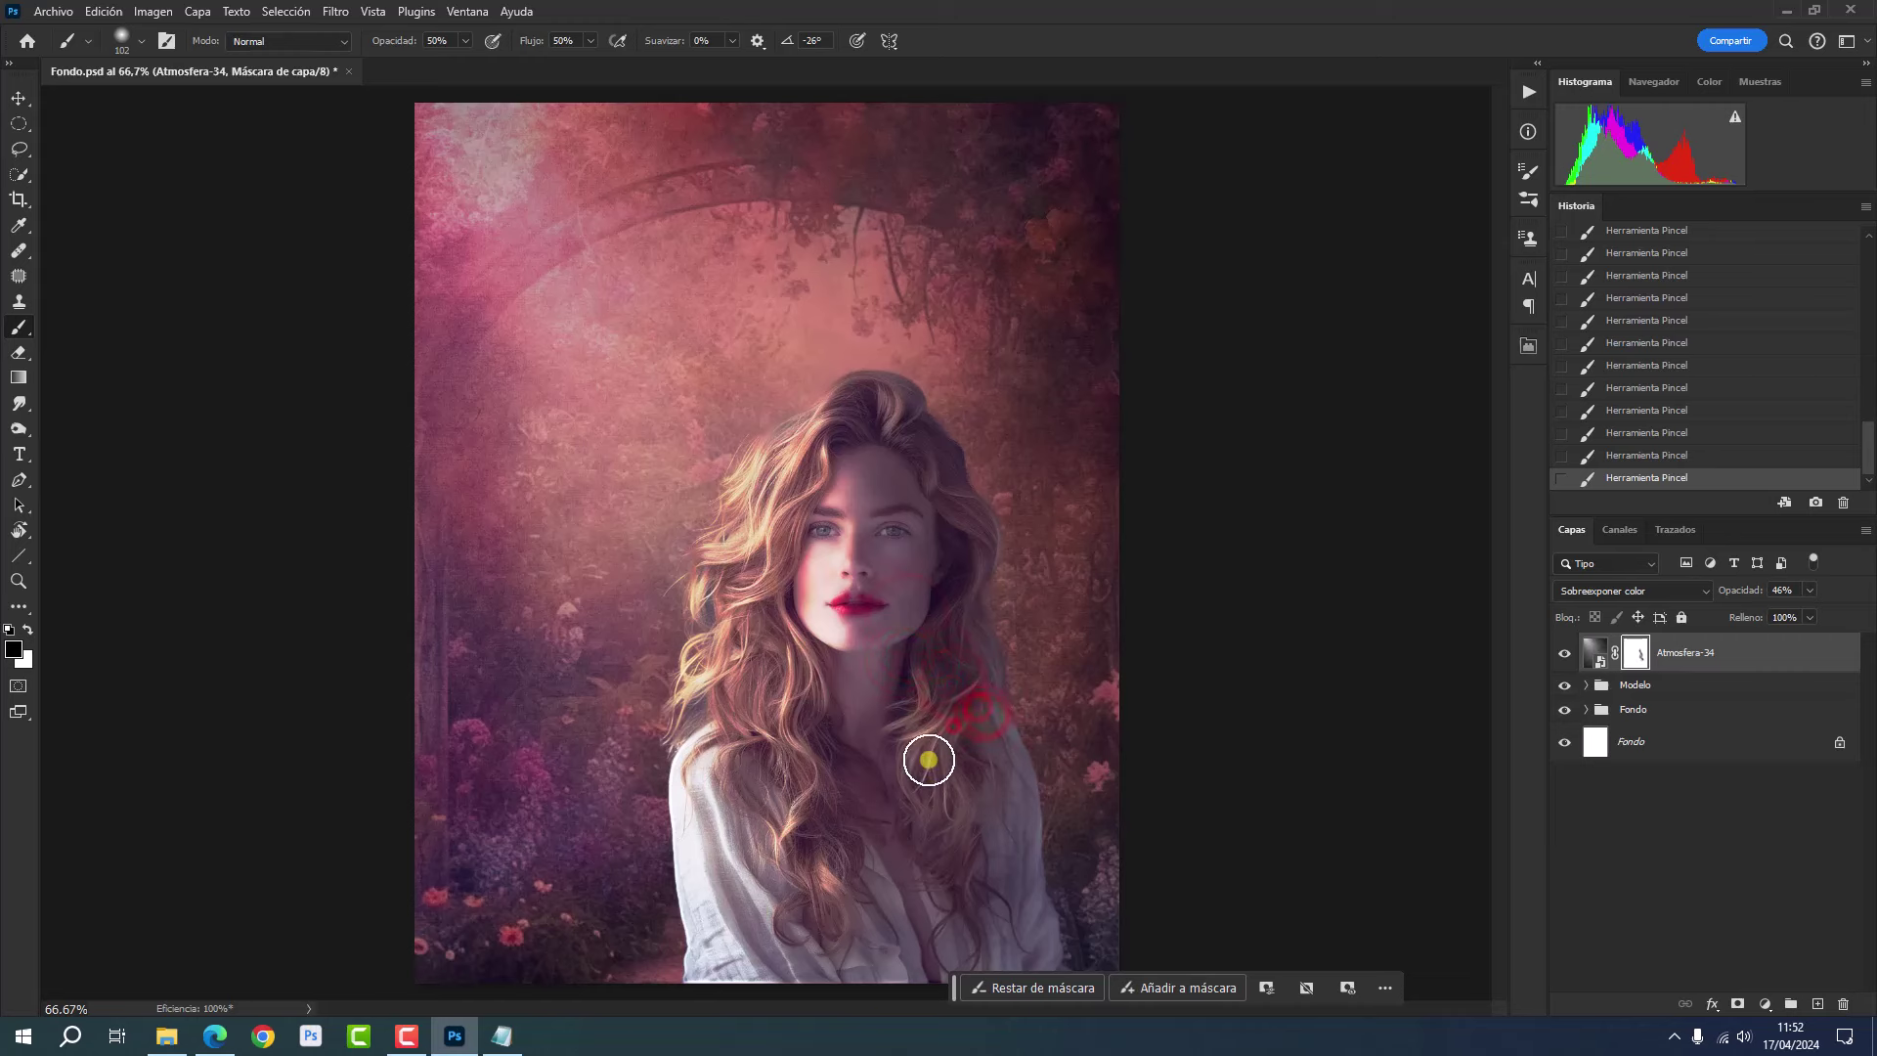
click(964, 849)
click(1018, 896)
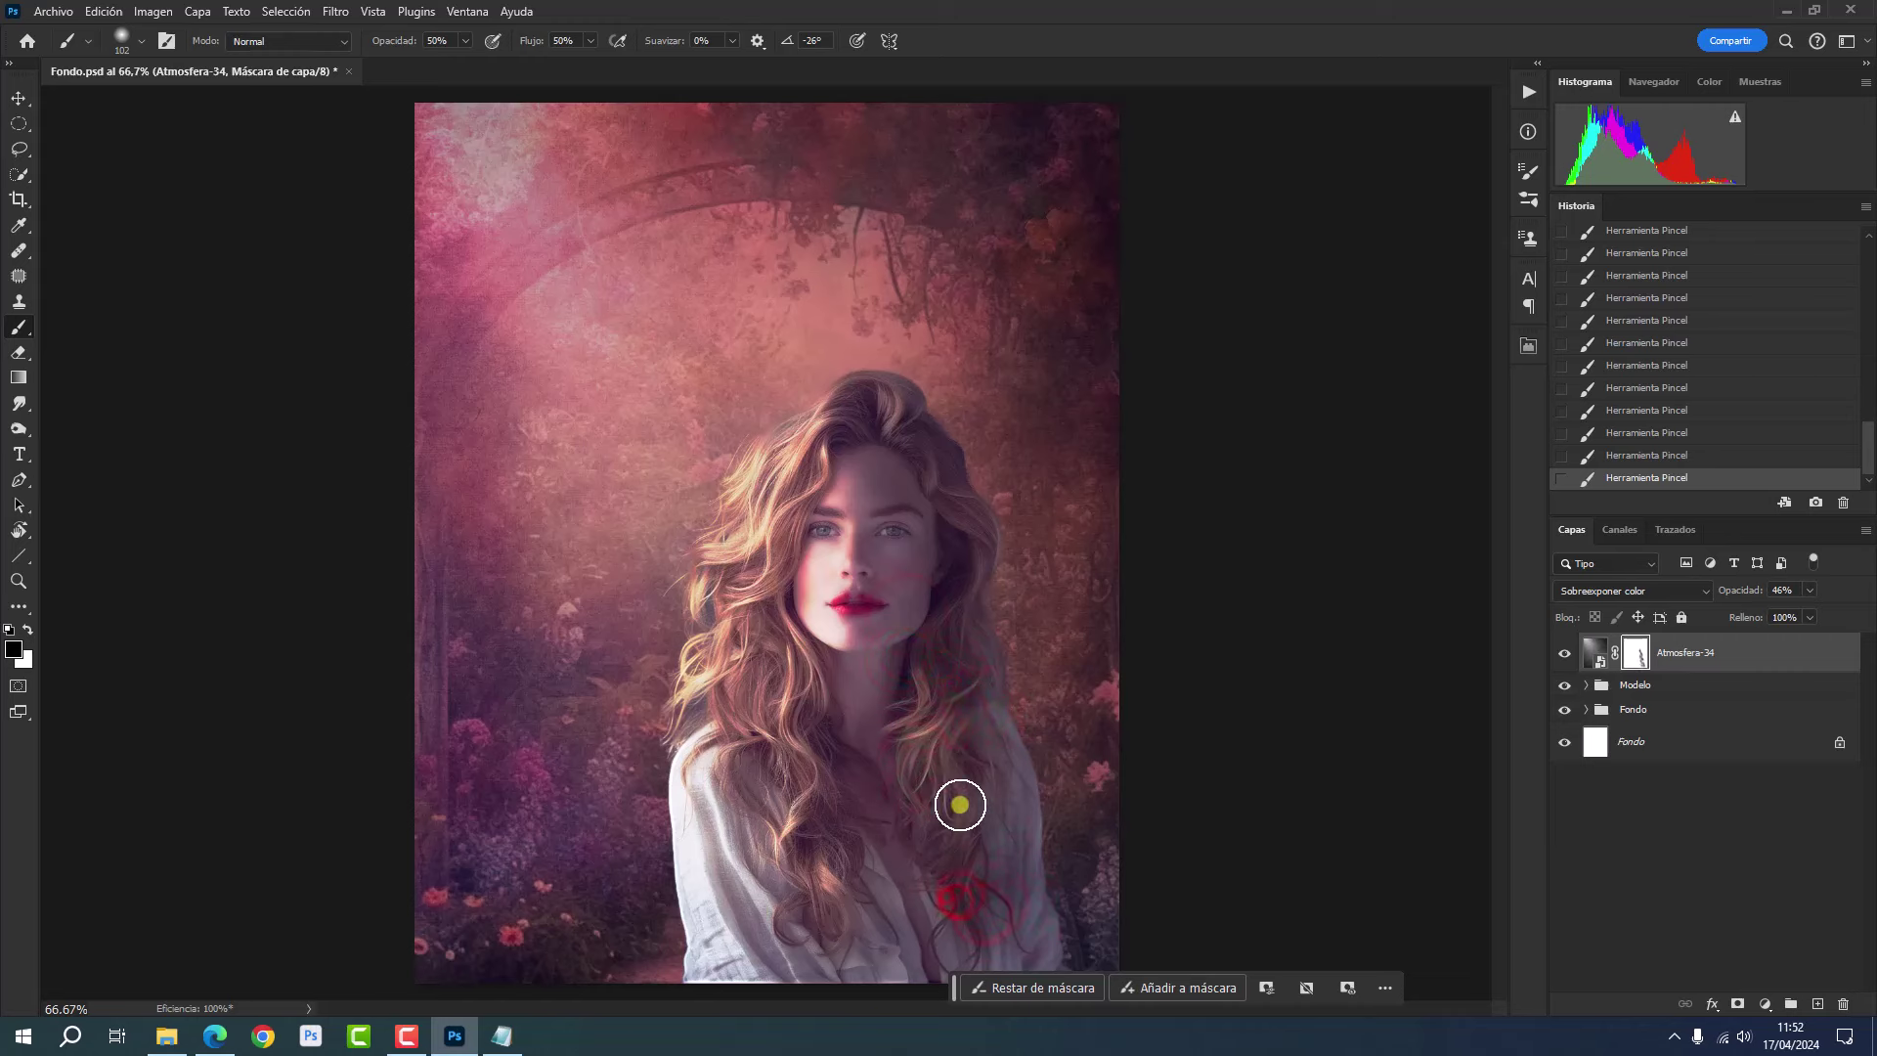
click(958, 803)
click(952, 525)
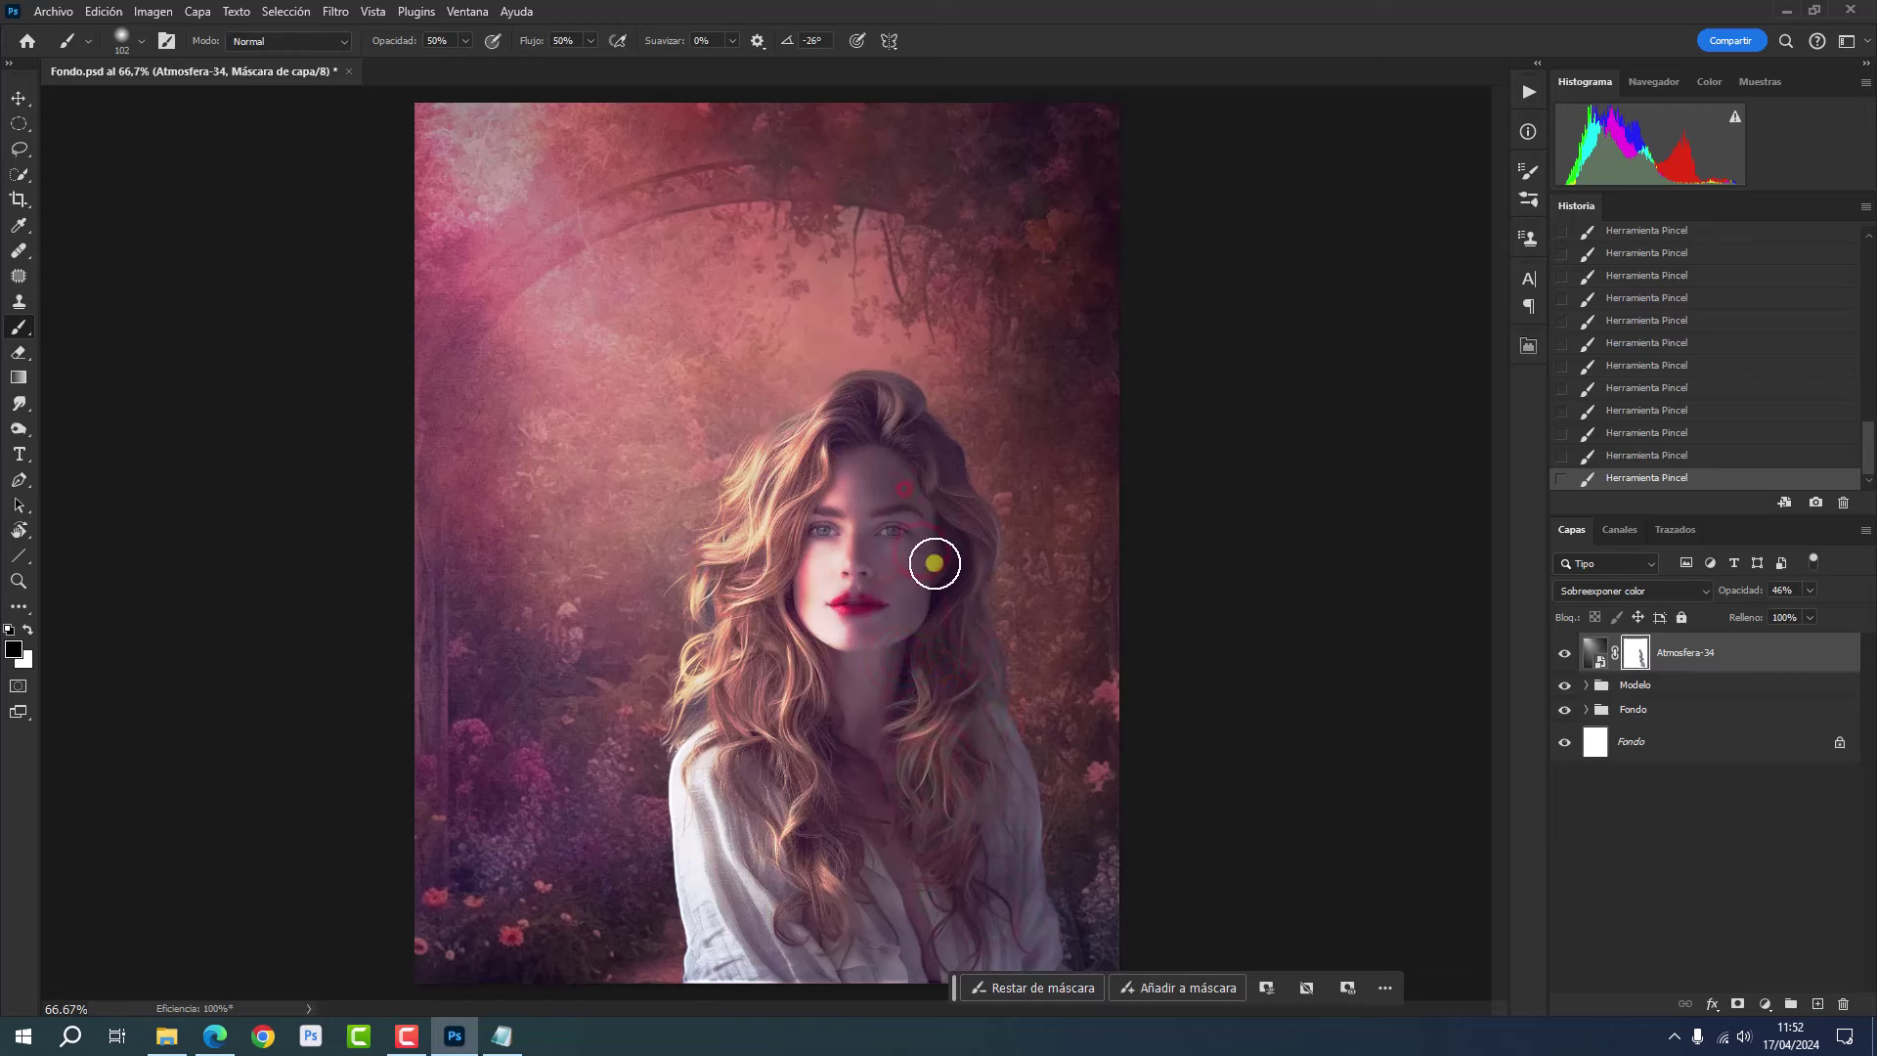
click(885, 655)
click(873, 748)
click(904, 814)
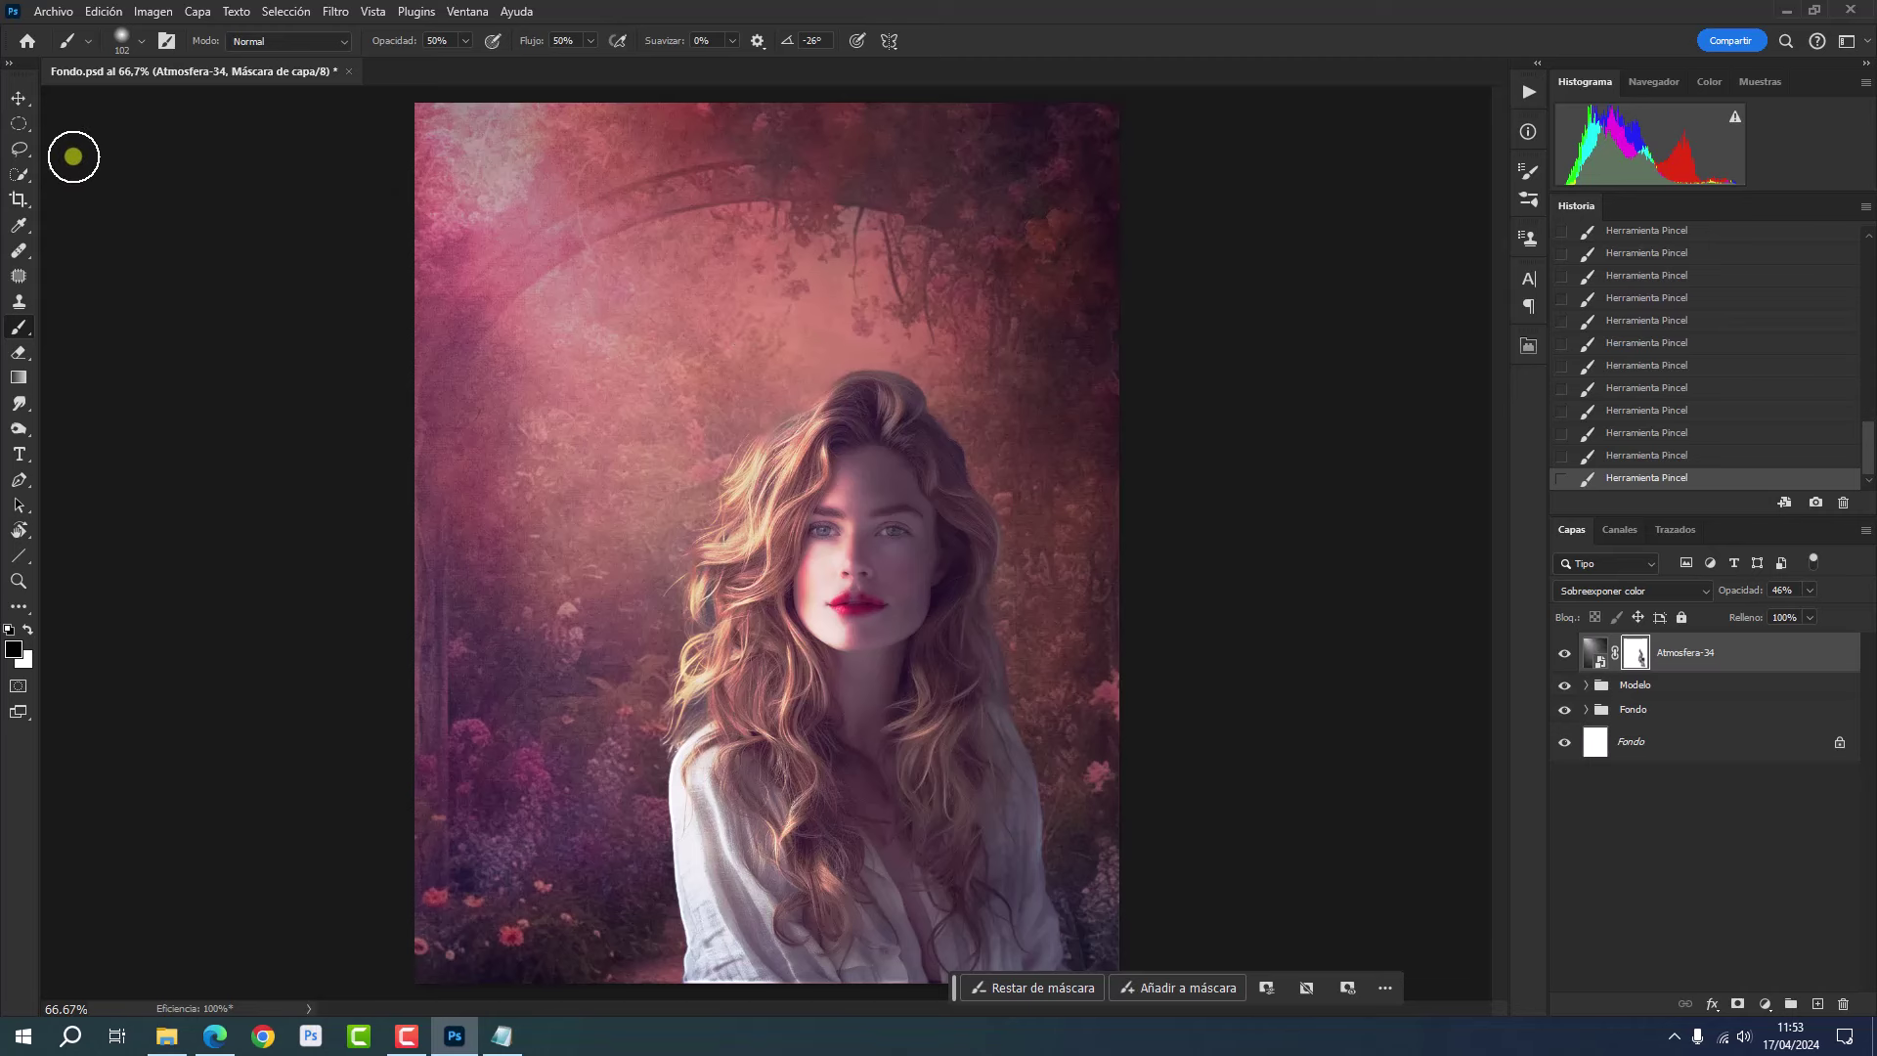
- Add a Curves adjustment through an elliptical selection around the woman, with its mask inverted
click(19, 123)
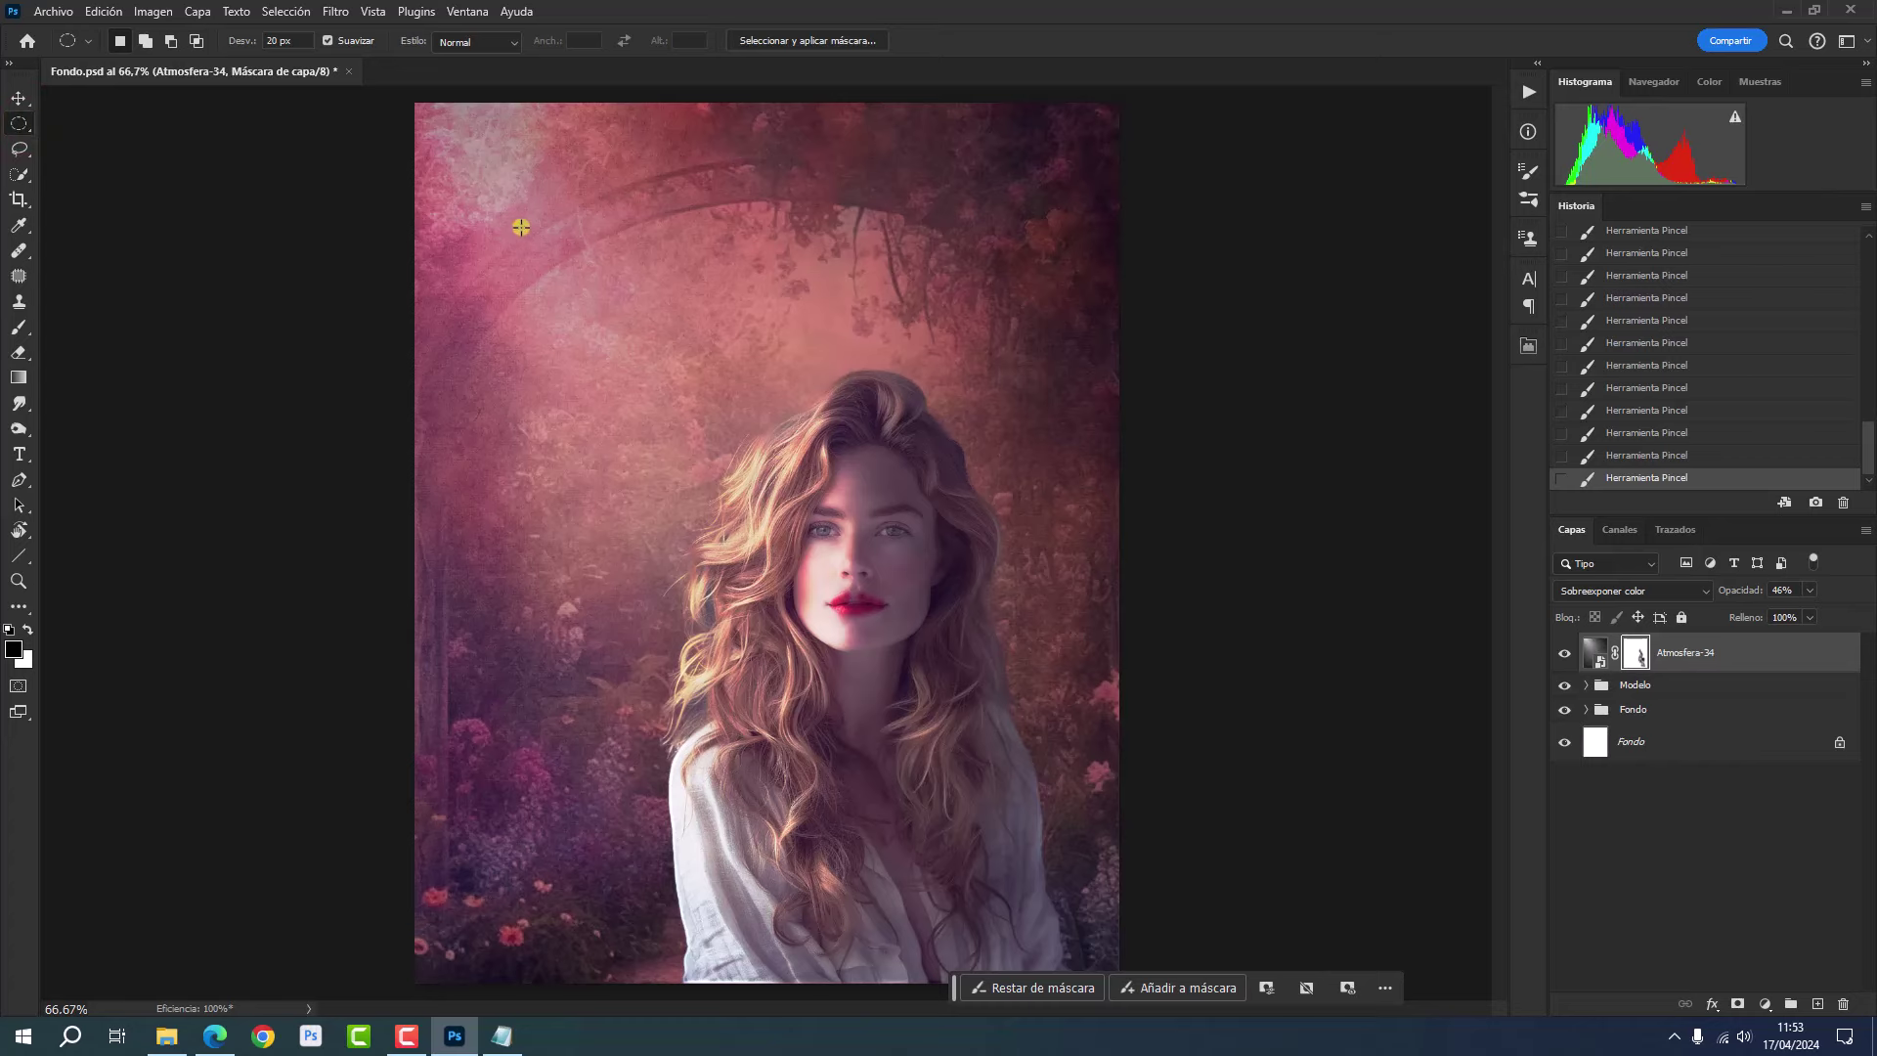
mouse_move(518, 215)
mouse_down()
mouse_move(999, 941)
mouse_move(1045, 927)
mouse_up()
click(1810, 657)
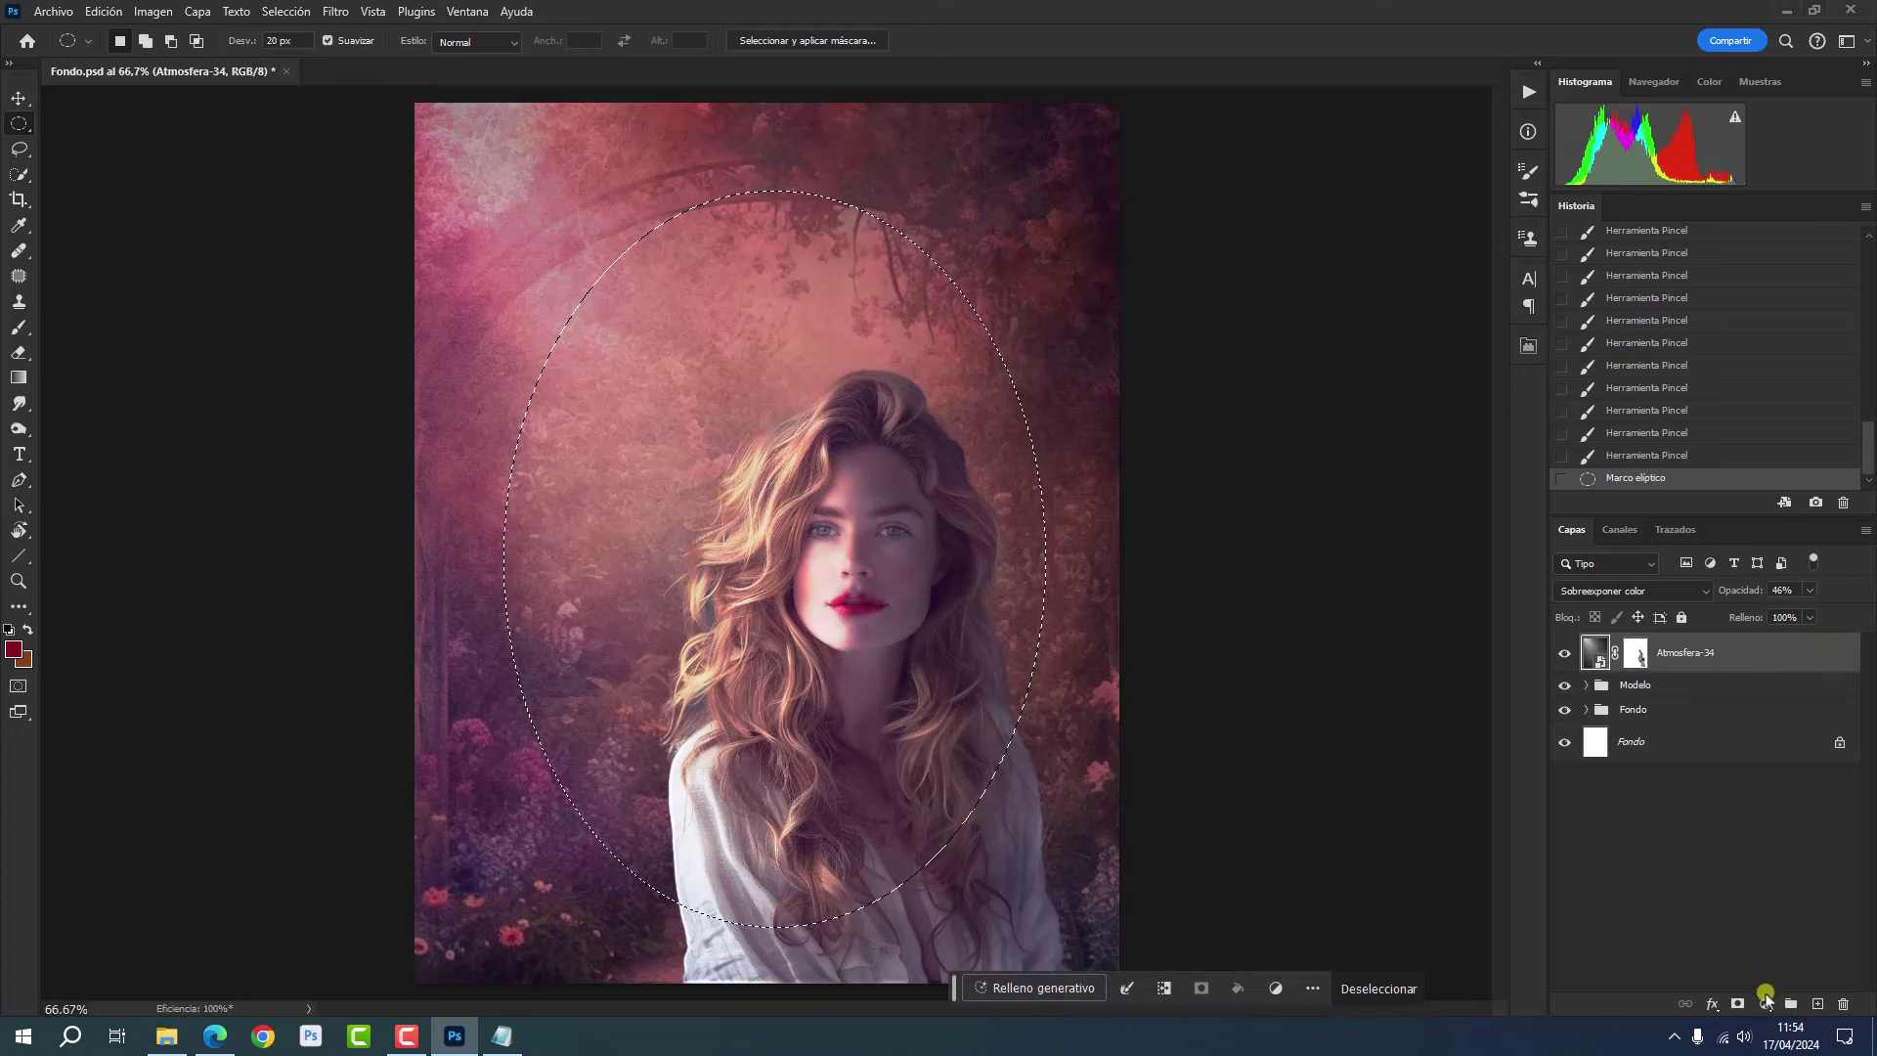
click(1765, 1005)
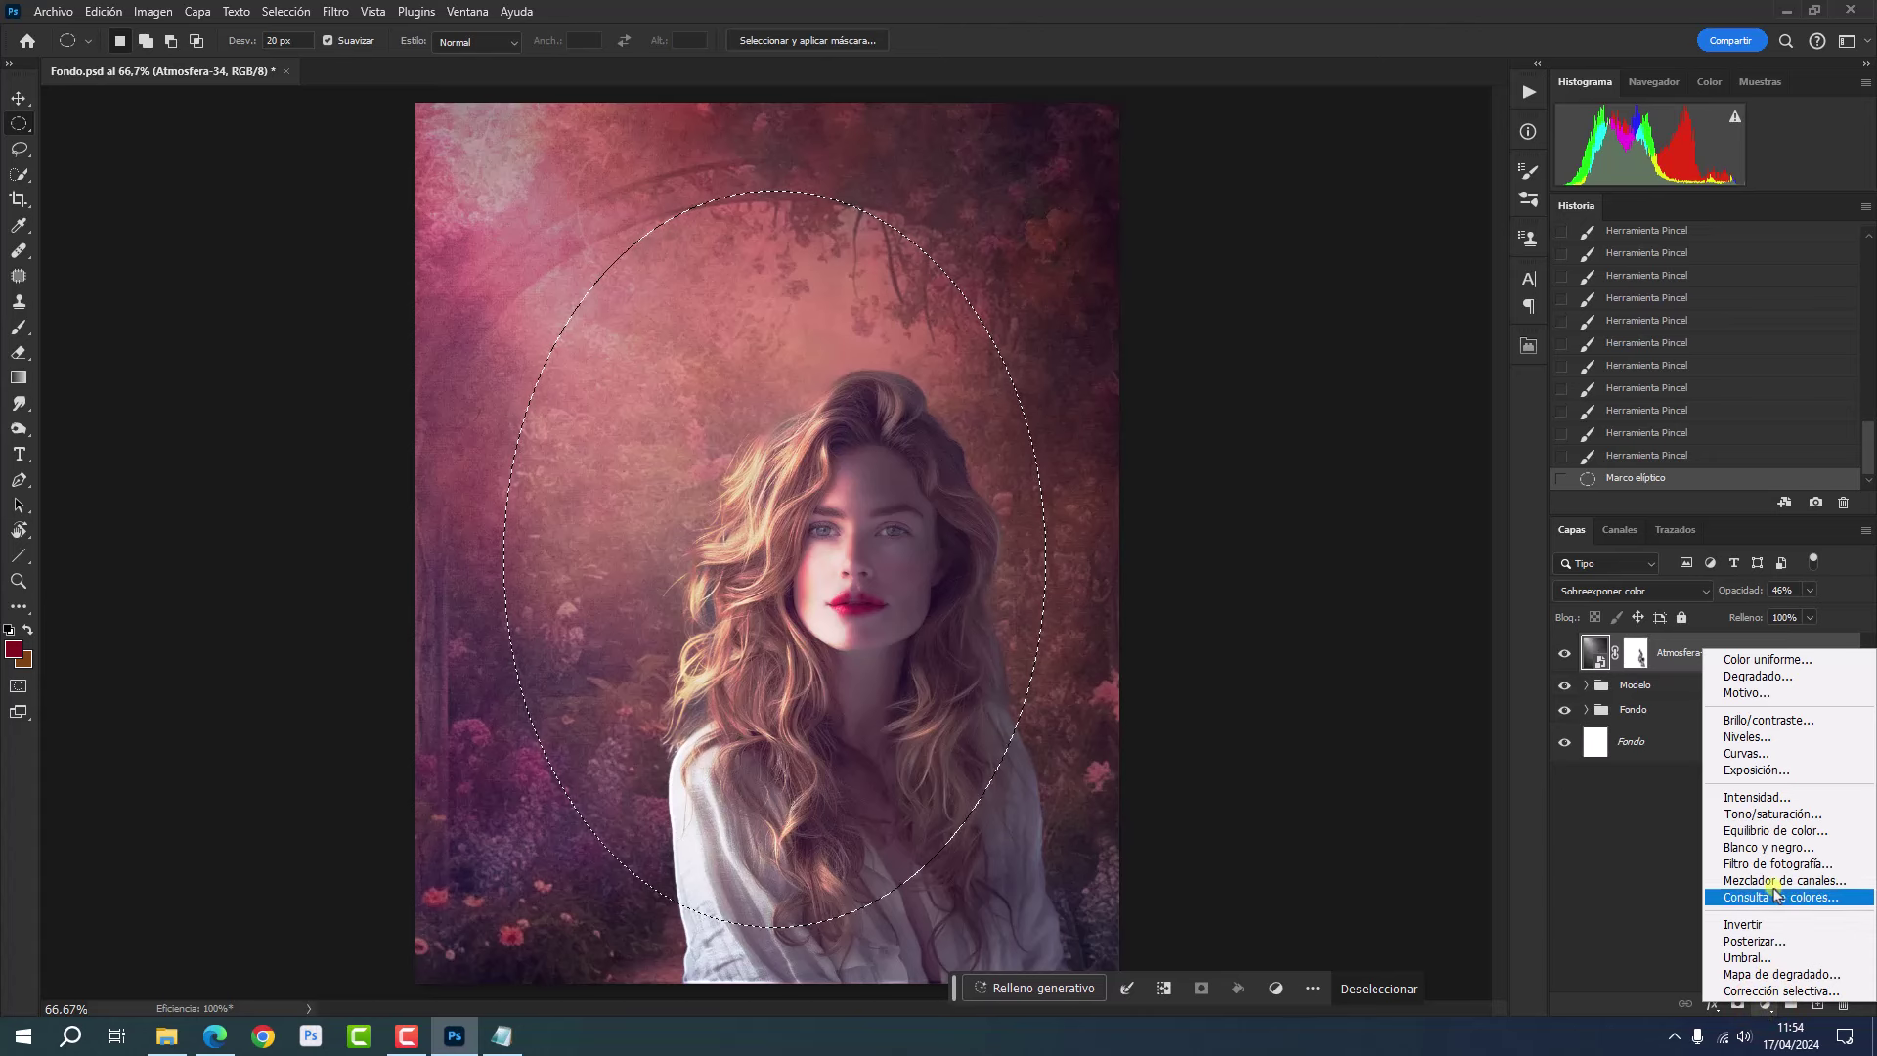
click(1750, 753)
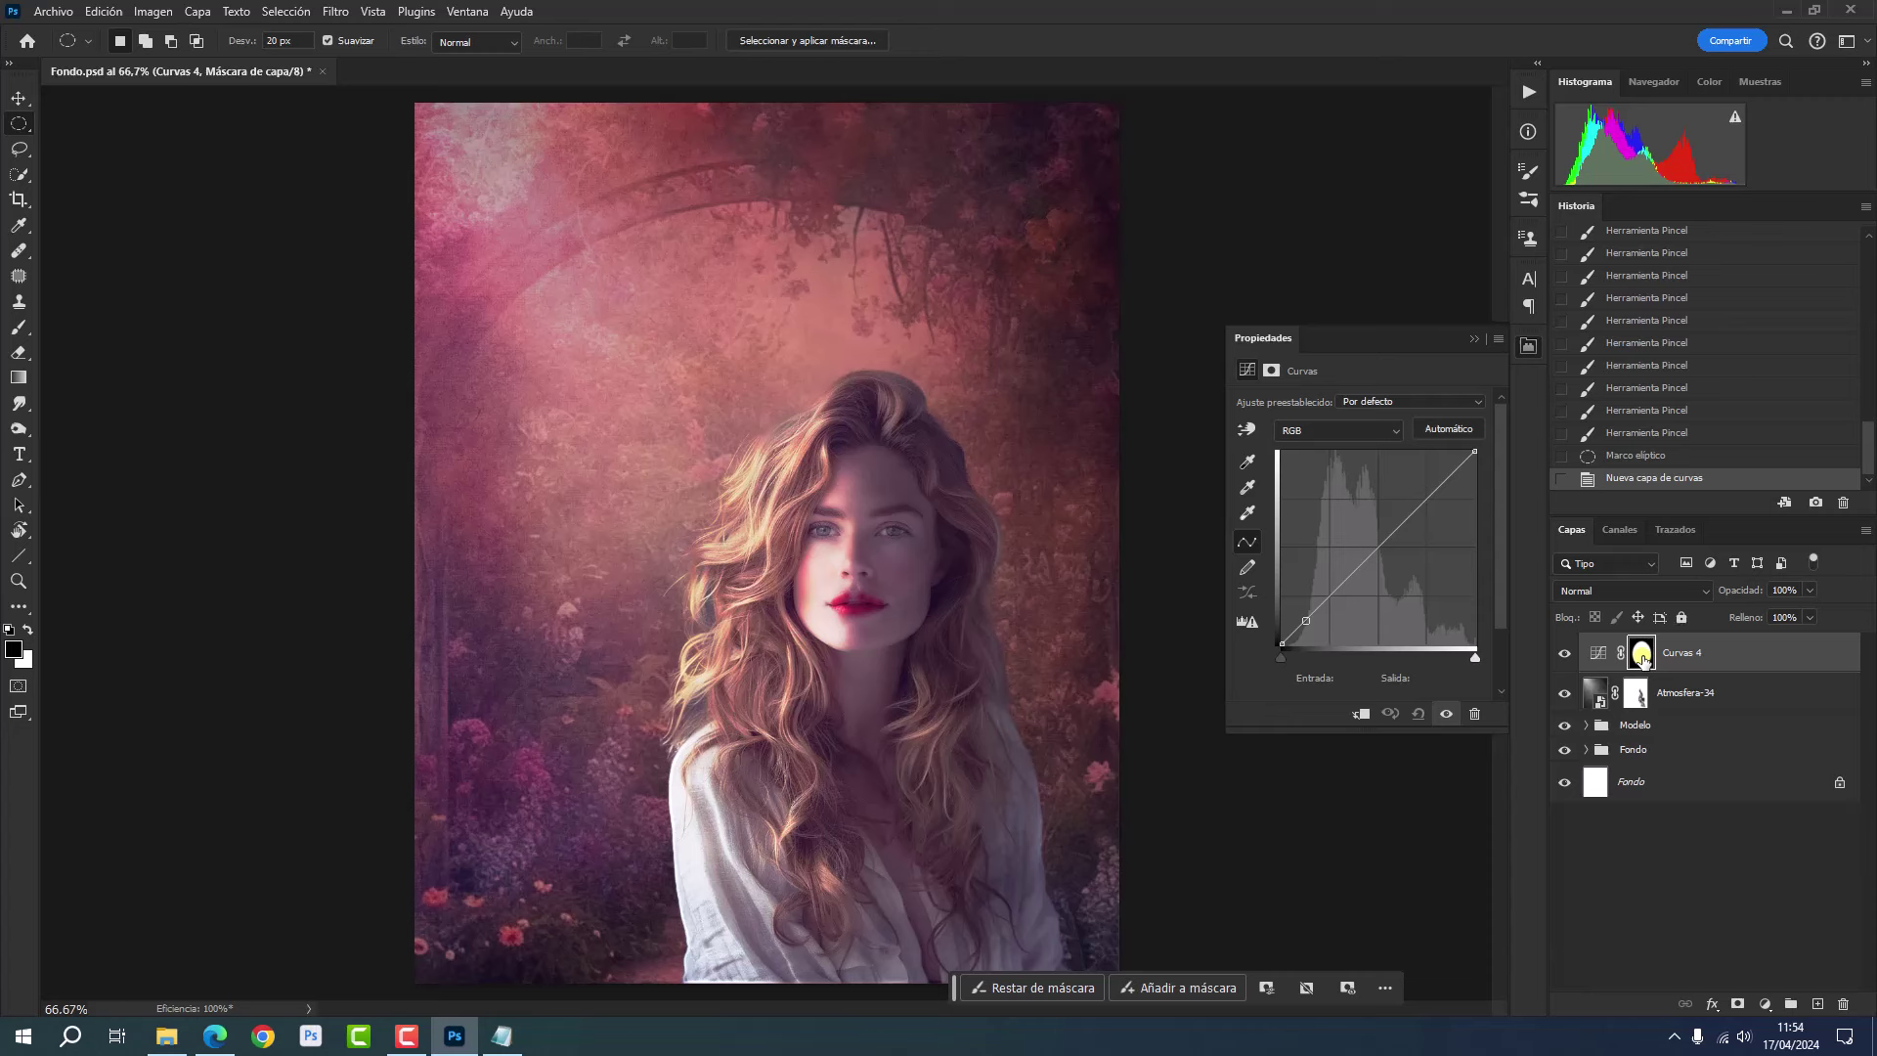
click(1643, 657)
key(ctrl+i)
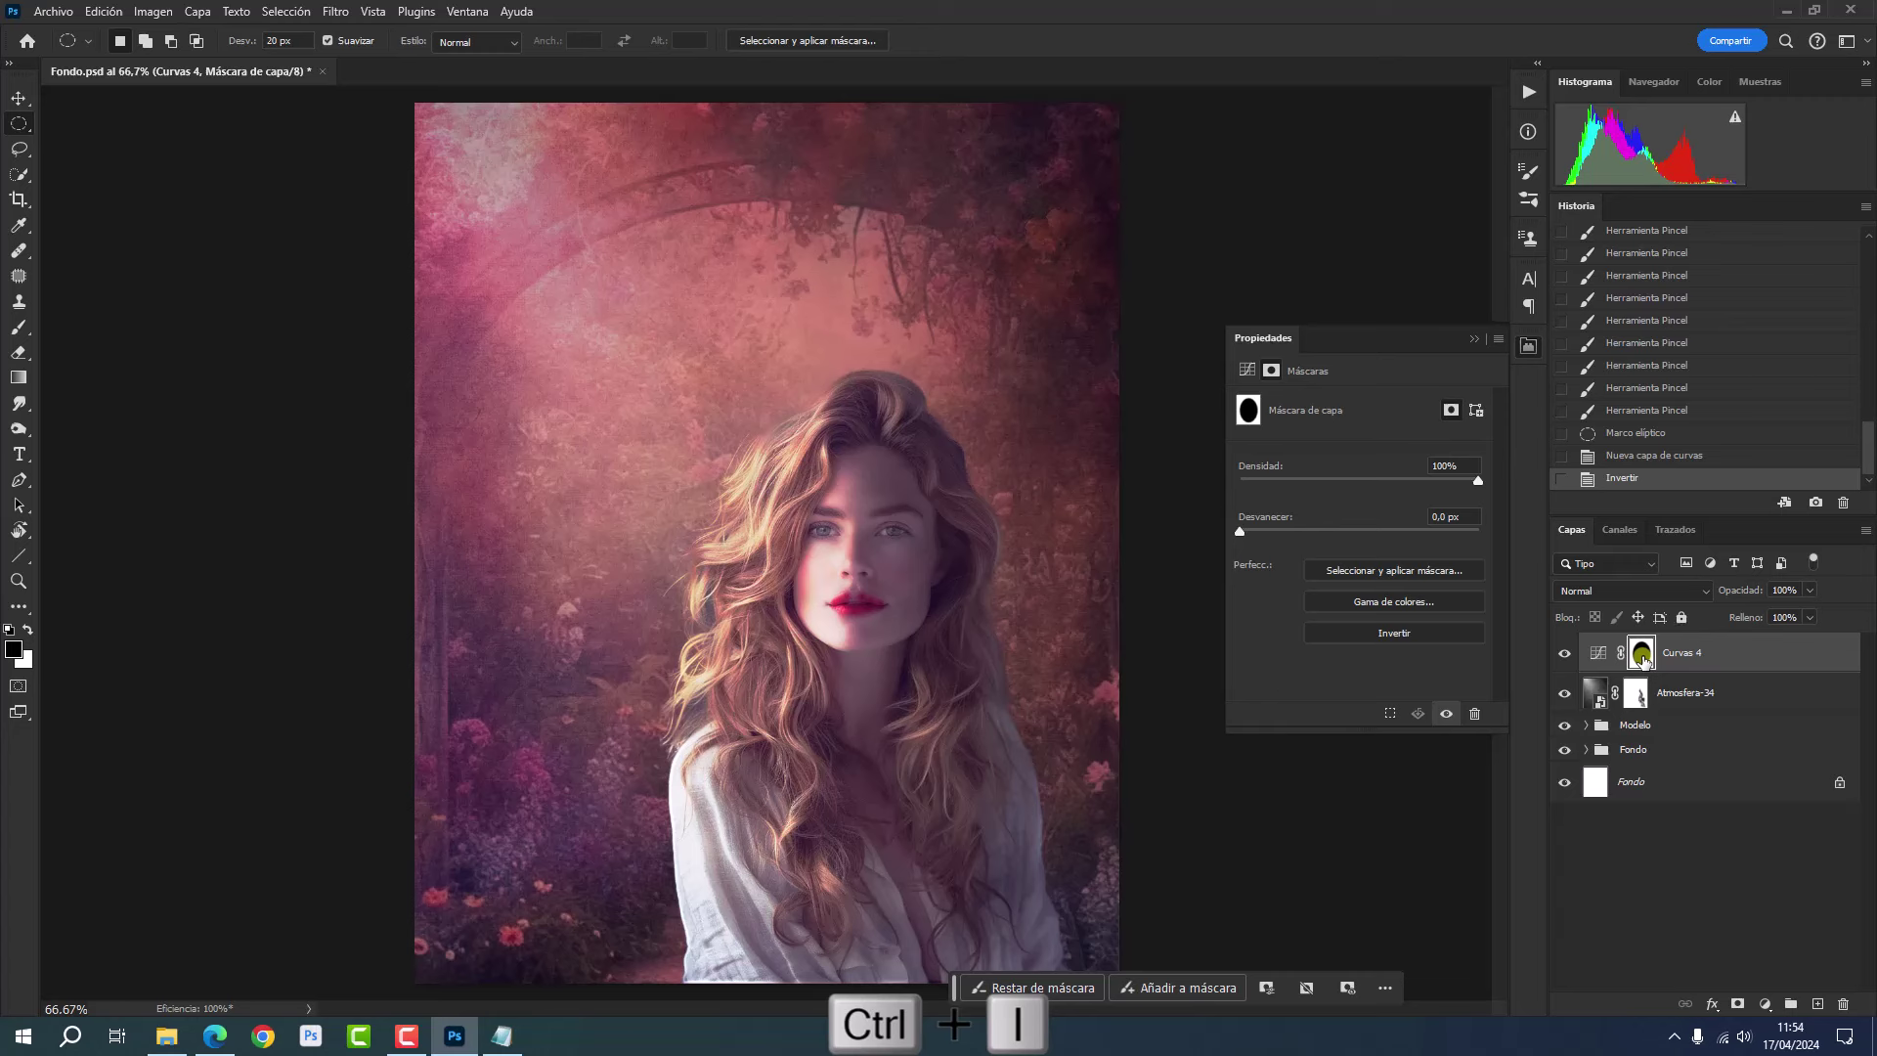
- Pull the curve down to darken the edges and feather the vignette mask to 61.9 px
click(1244, 368)
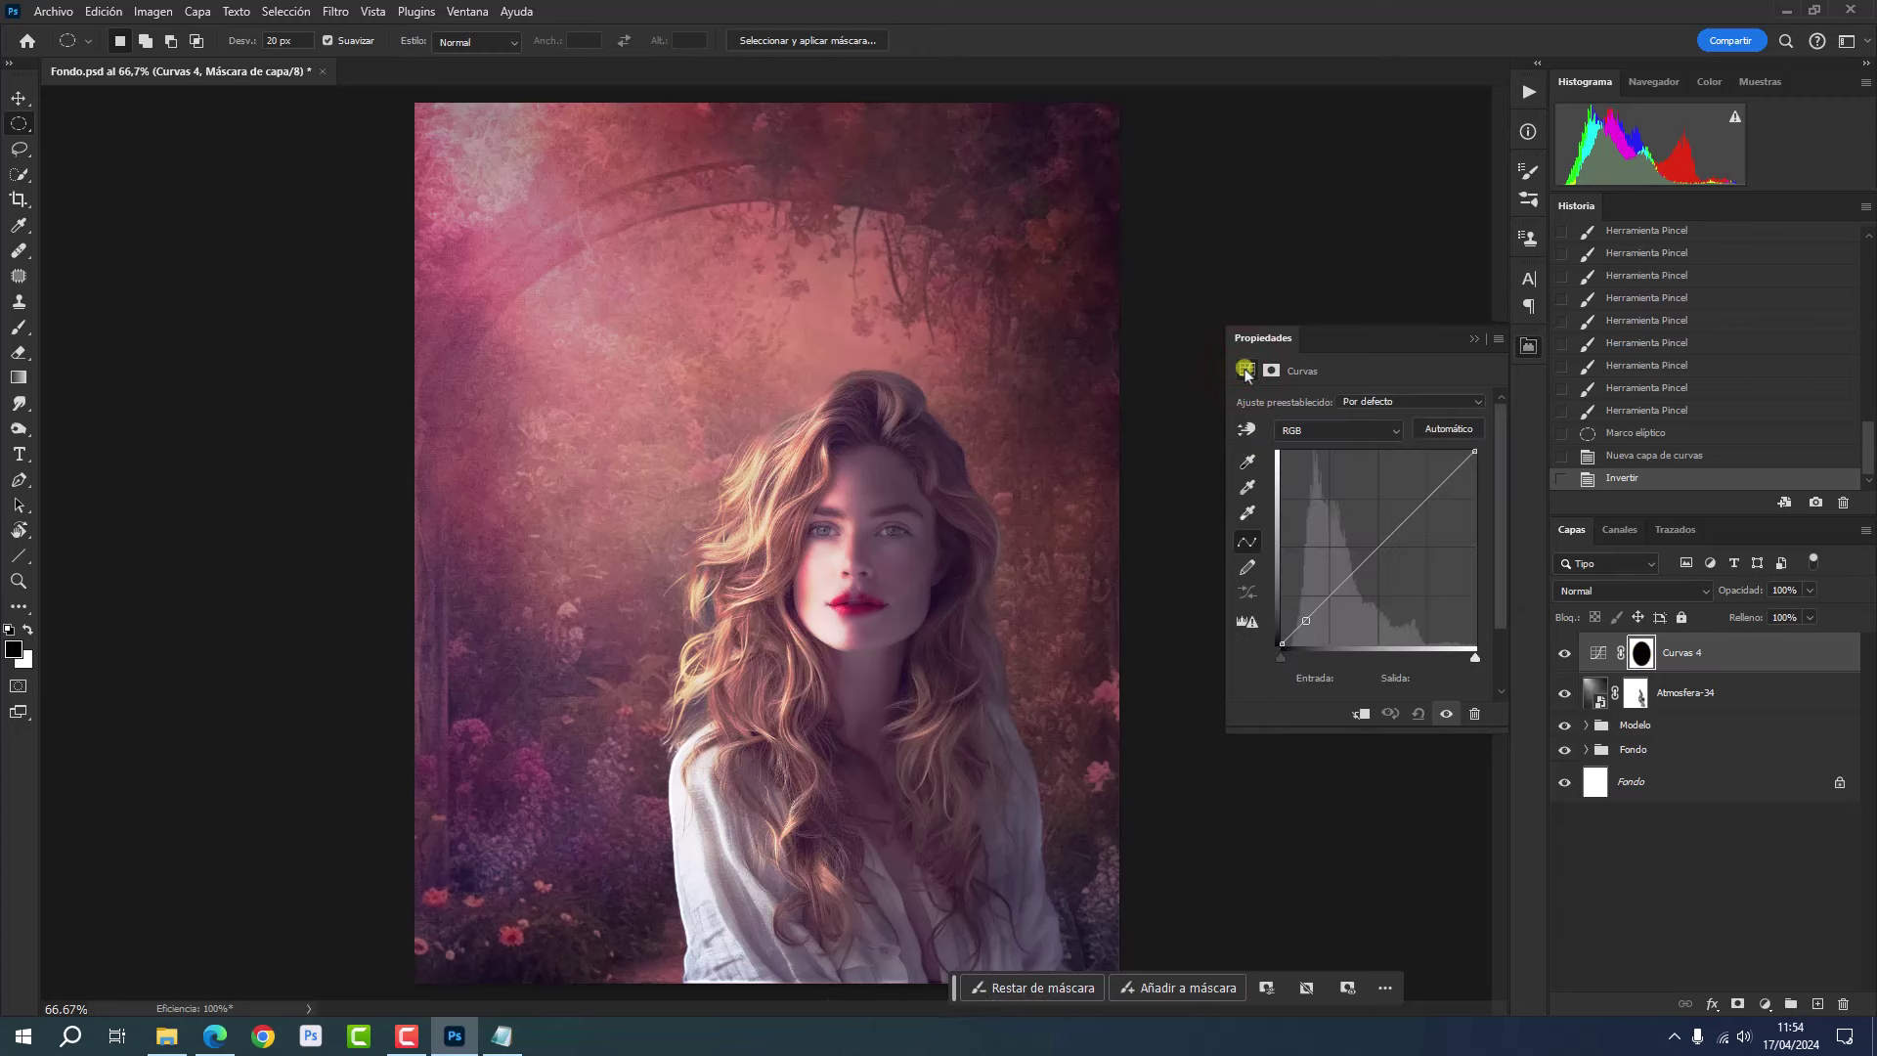
click(1309, 551)
drag(1347, 579, 1342, 609)
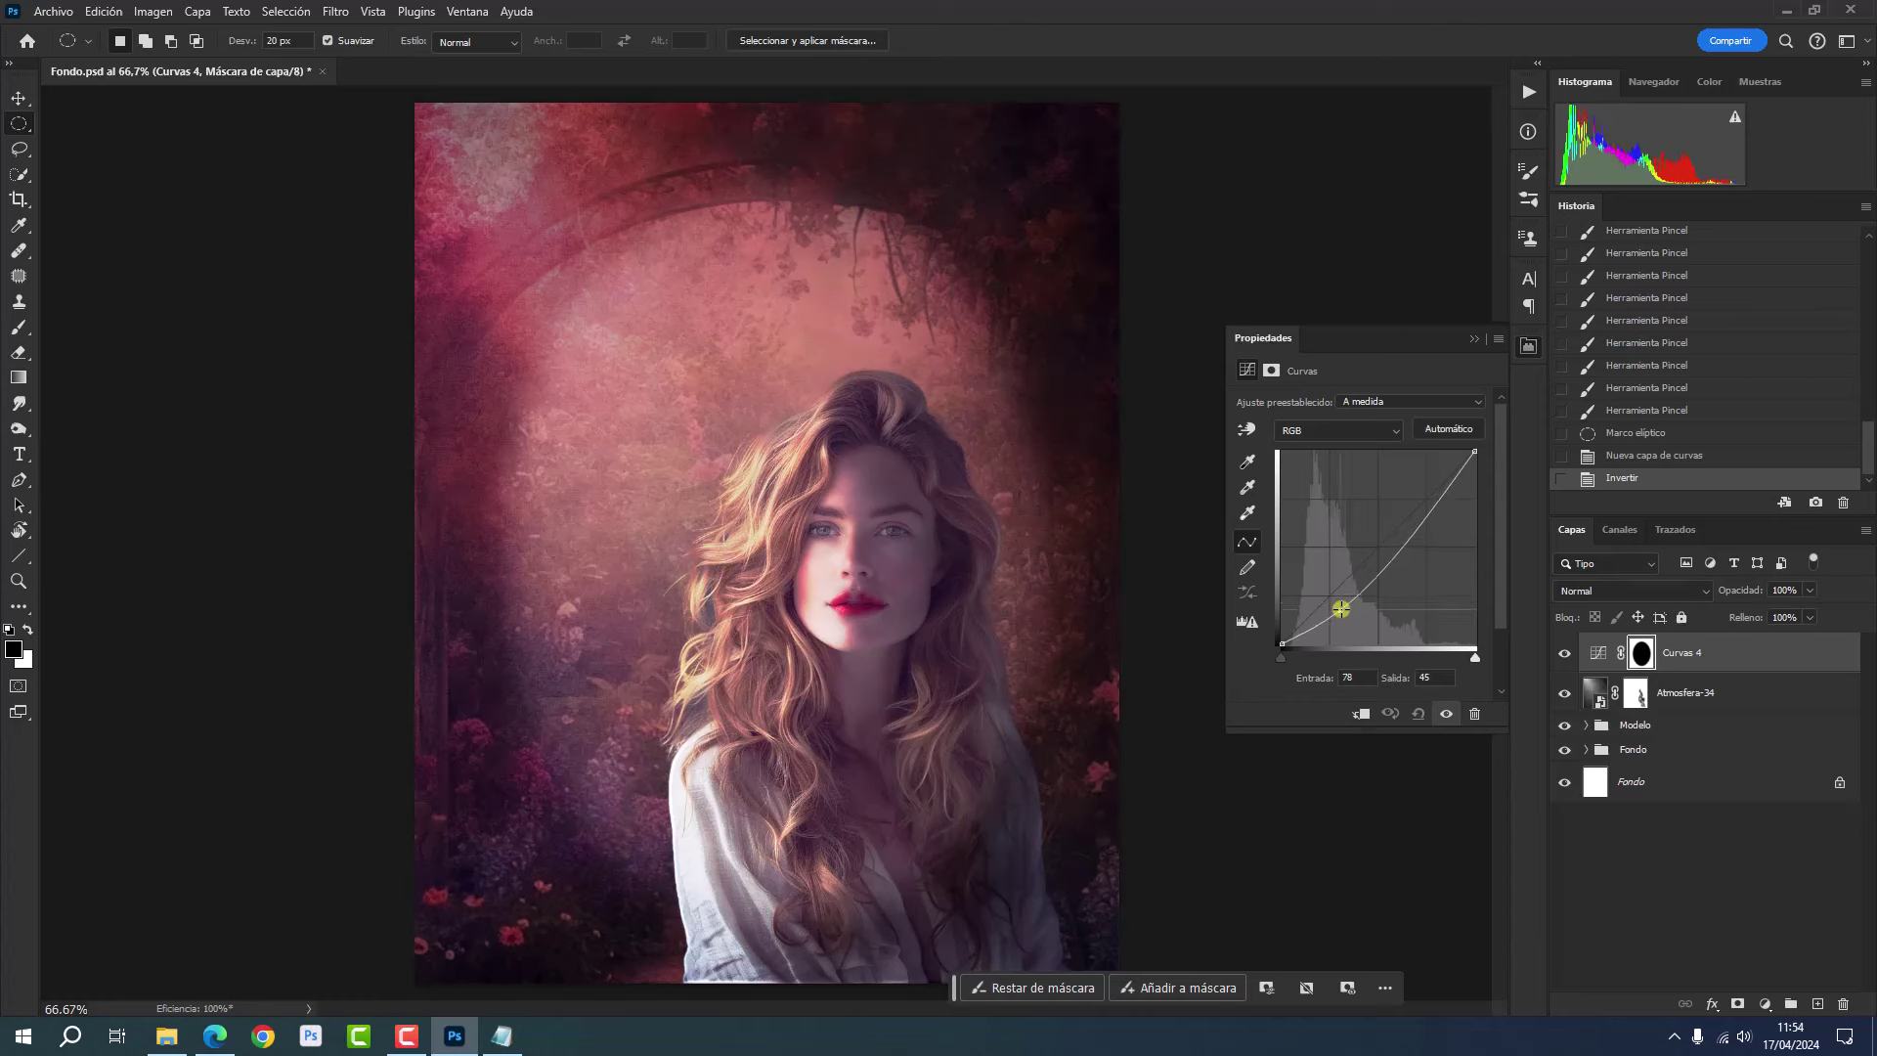
drag(1342, 608, 1338, 613)
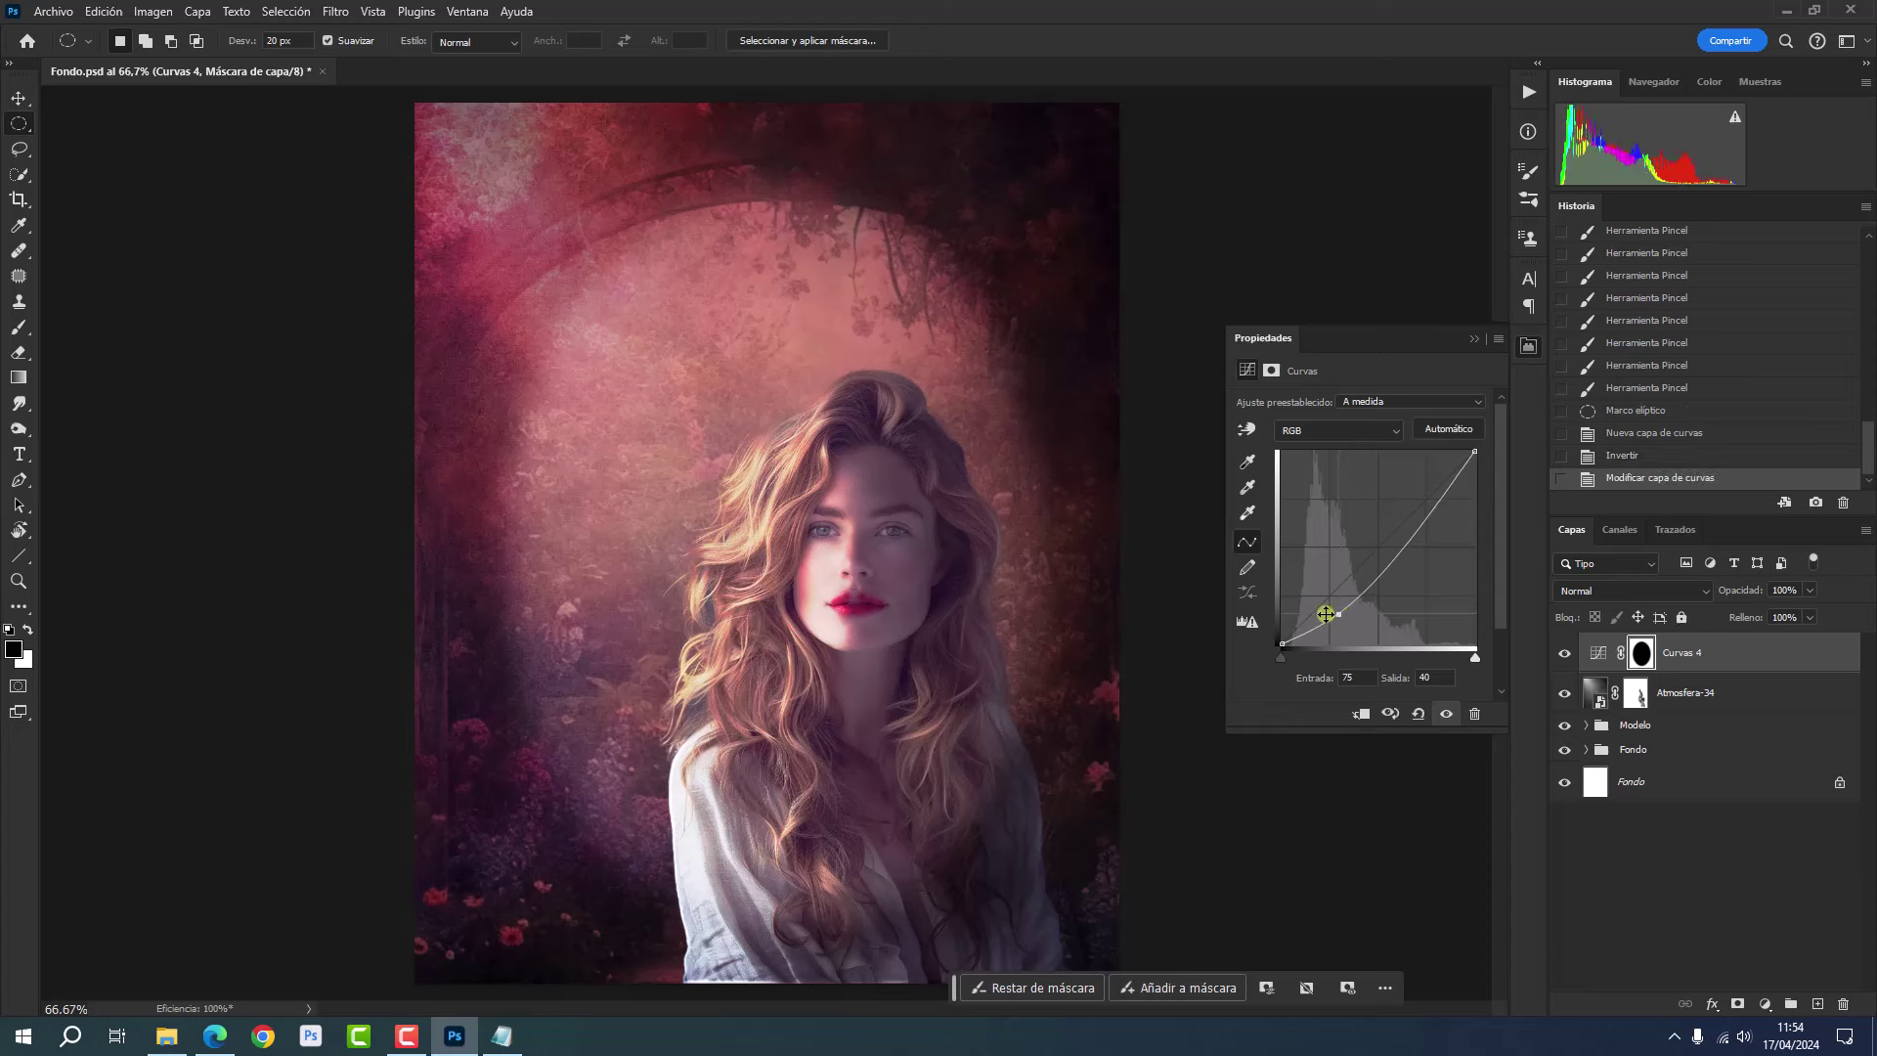
click(1273, 370)
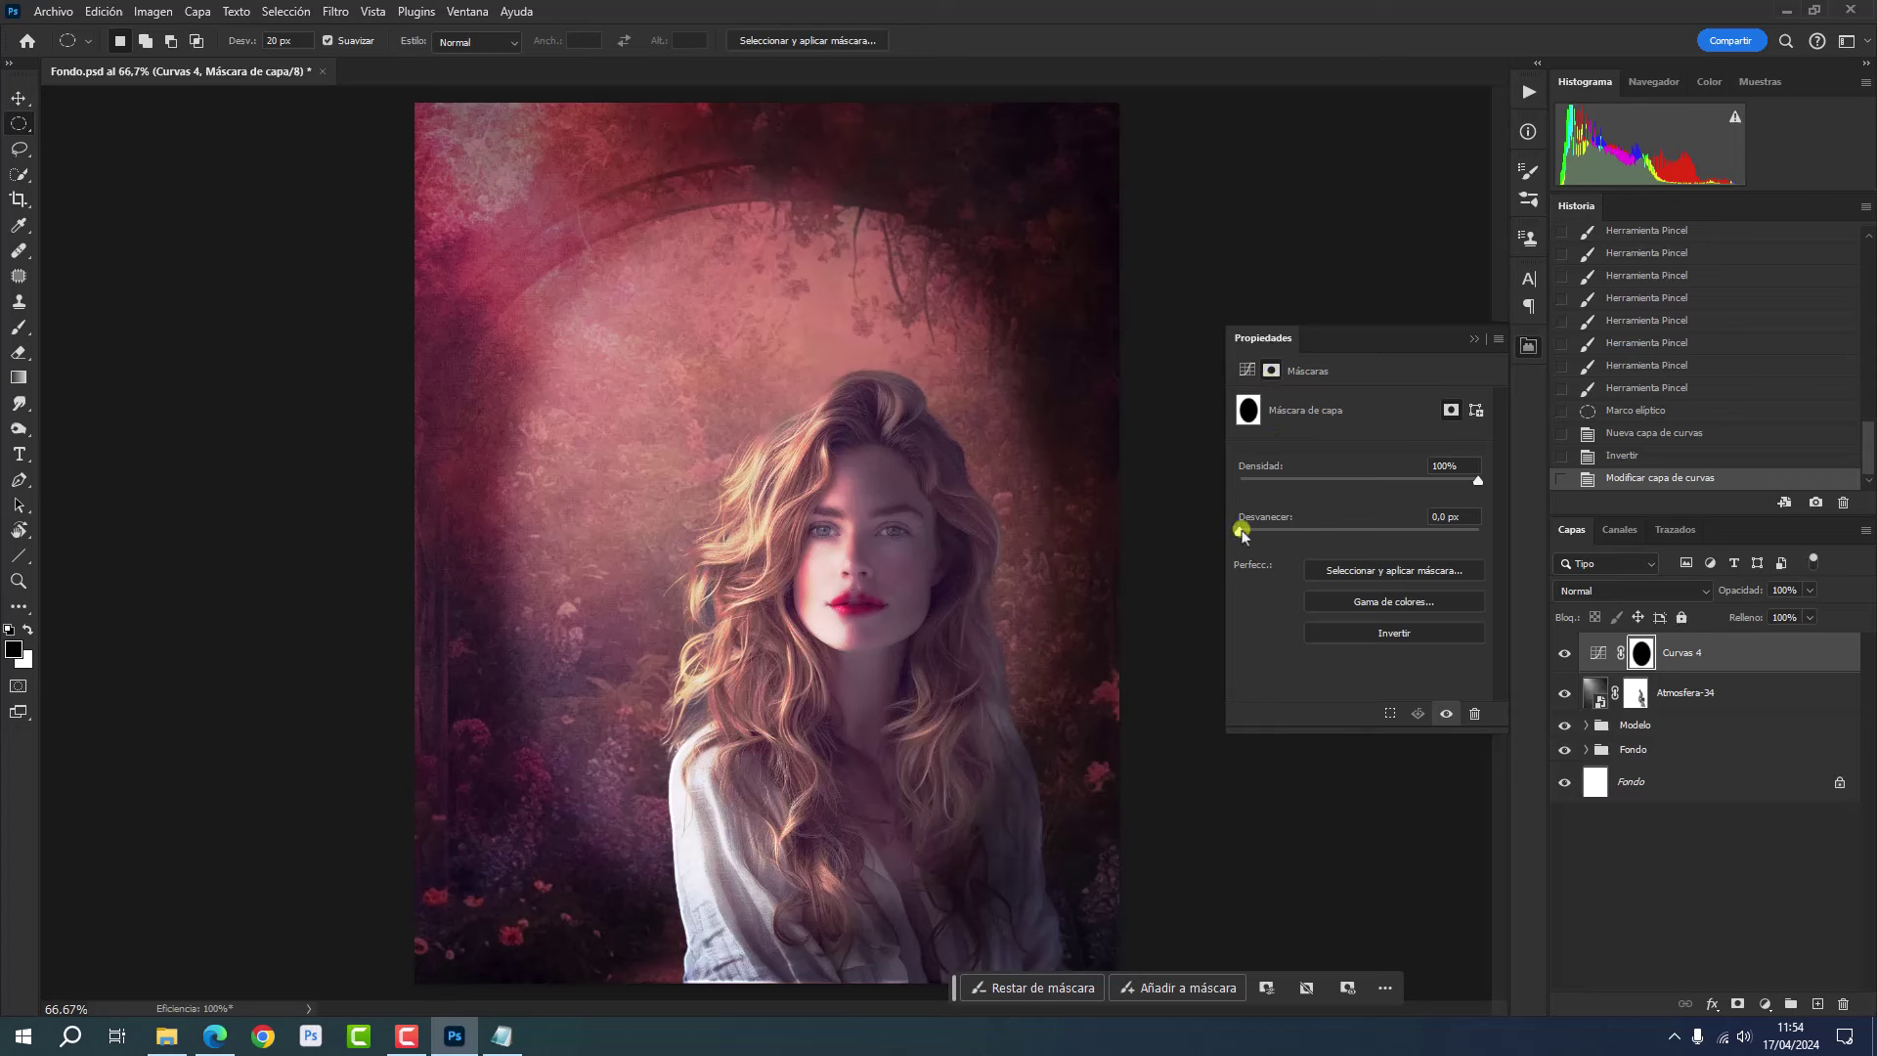
drag(1243, 534, 1379, 543)
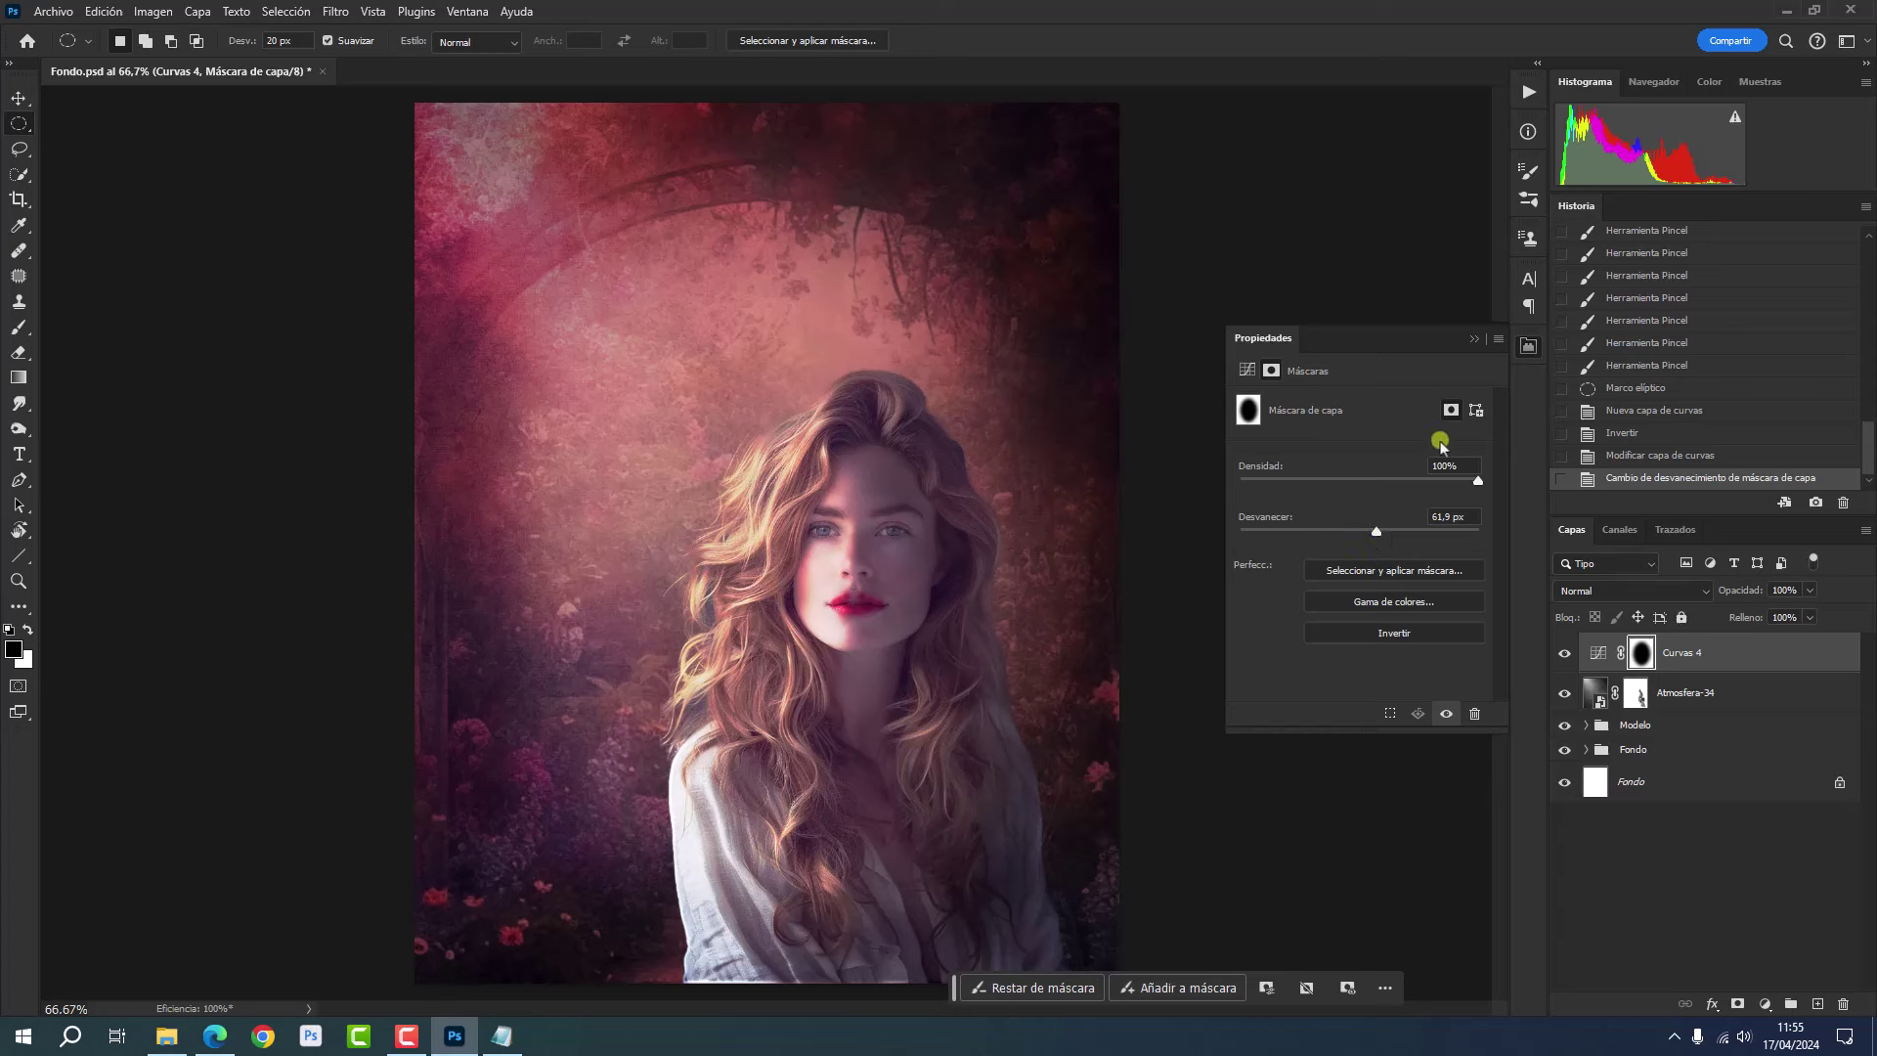
click(1527, 349)
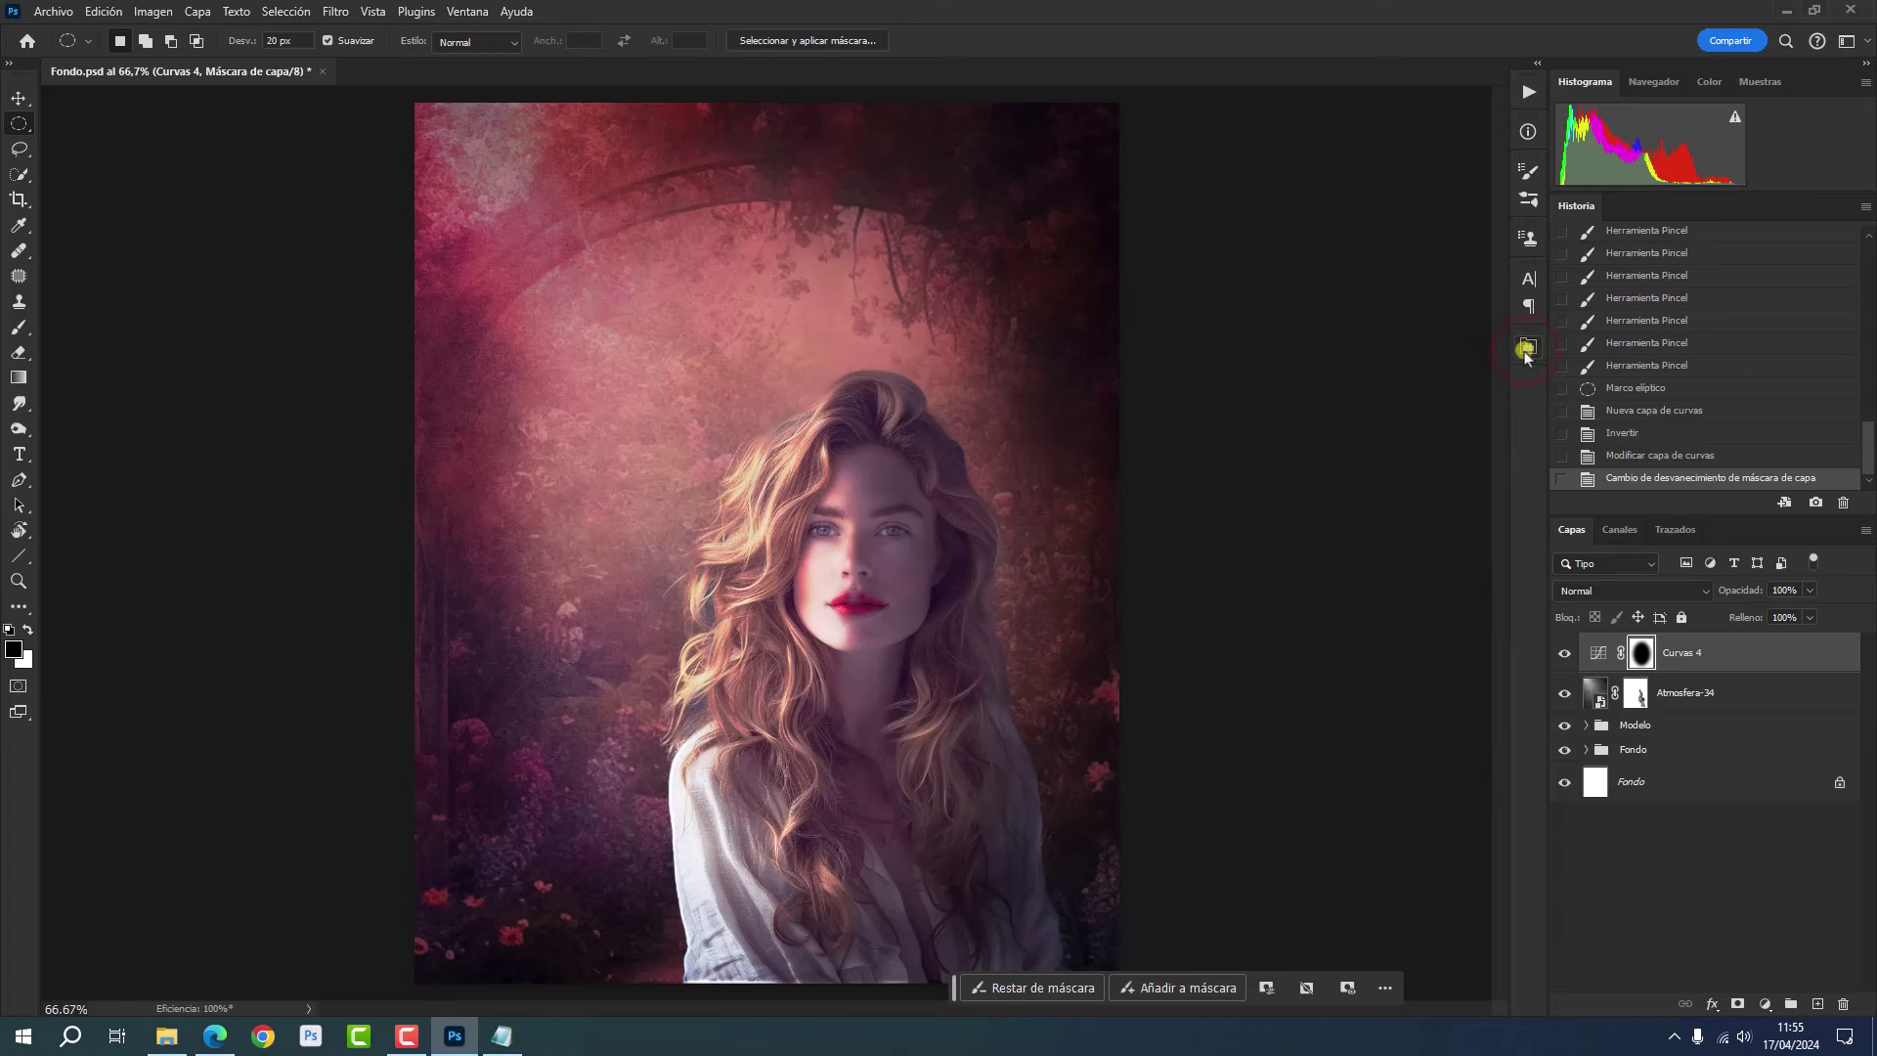